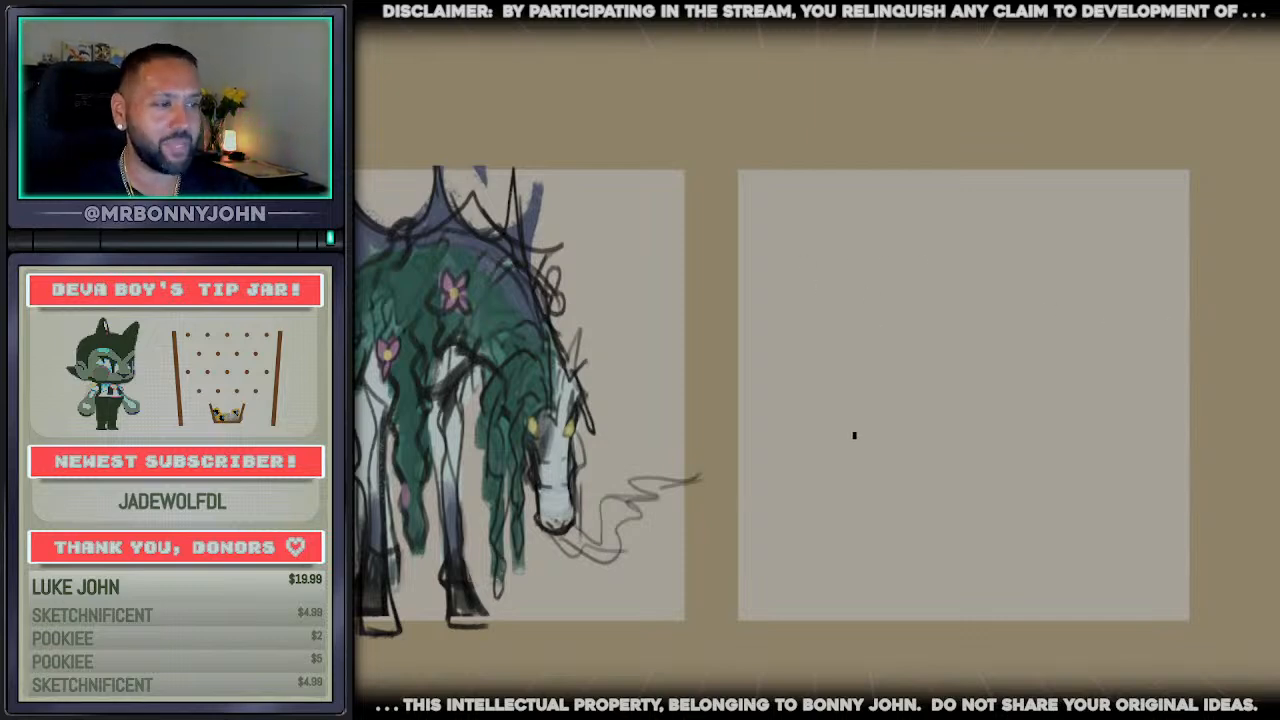
Sketch a wide pointed-oval body in the lower part of the empty panel beside the horse
drag(805, 463, 964, 426)
key(ctrl+z)
mouse_move(795, 481)
mouse_down()
mouse_move(920, 439)
mouse_move(986, 441)
mouse_move(1038, 468)
mouse_up()
drag(900, 439, 767, 519)
mouse_move(767, 519)
mouse_down()
mouse_move(852, 551)
mouse_move(984, 547)
mouse_up()
drag(914, 548, 1078, 512)
mouse_move(999, 453)
mouse_down()
mouse_move(1003, 538)
mouse_move(946, 563)
mouse_up()
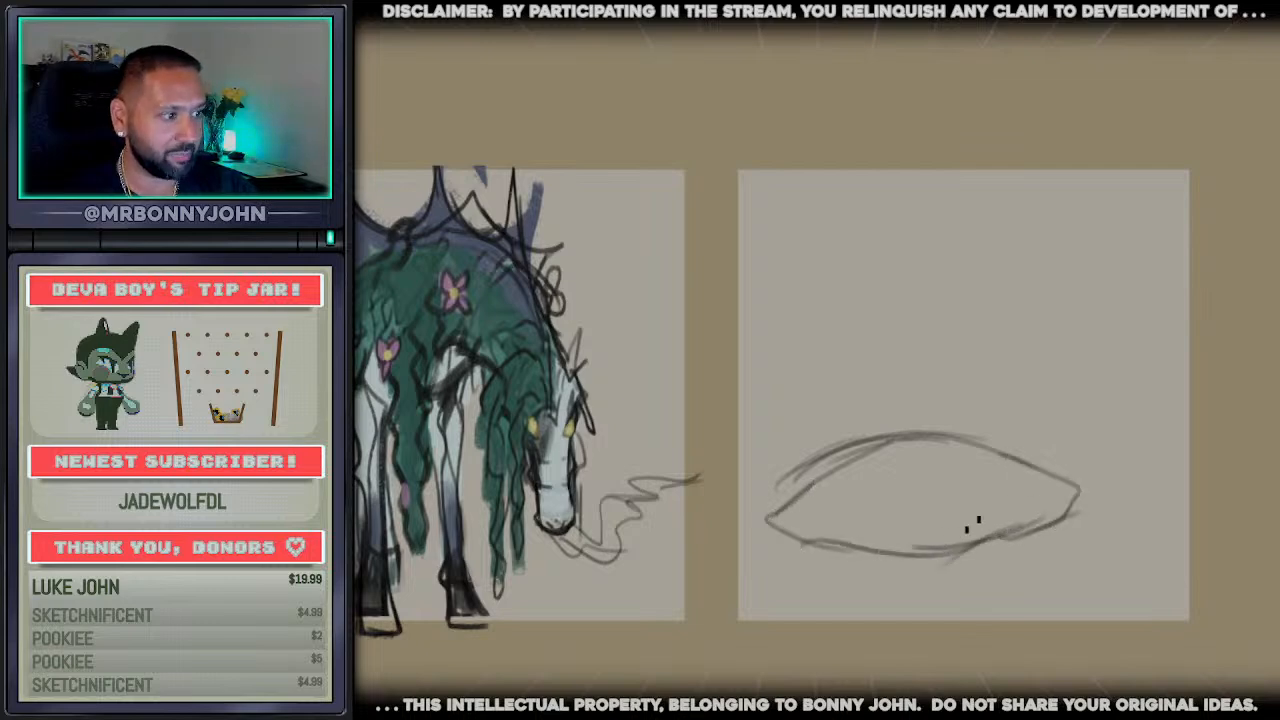
Sketch loose fins beneath the body and a spiral curl at its rear end
mouse_move(978, 519)
mouse_down()
mouse_move(998, 527)
mouse_move(913, 582)
mouse_up()
mouse_move(967, 547)
mouse_down()
mouse_move(871, 590)
mouse_move(825, 648)
mouse_move(948, 562)
mouse_up()
mouse_move(845, 548)
mouse_down()
mouse_move(875, 535)
mouse_move(749, 586)
mouse_move(848, 572)
mouse_move(775, 530)
mouse_move(786, 523)
mouse_move(686, 560)
mouse_move(850, 515)
mouse_move(783, 512)
mouse_move(771, 449)
mouse_move(765, 470)
mouse_move(778, 478)
mouse_move(833, 469)
mouse_up()
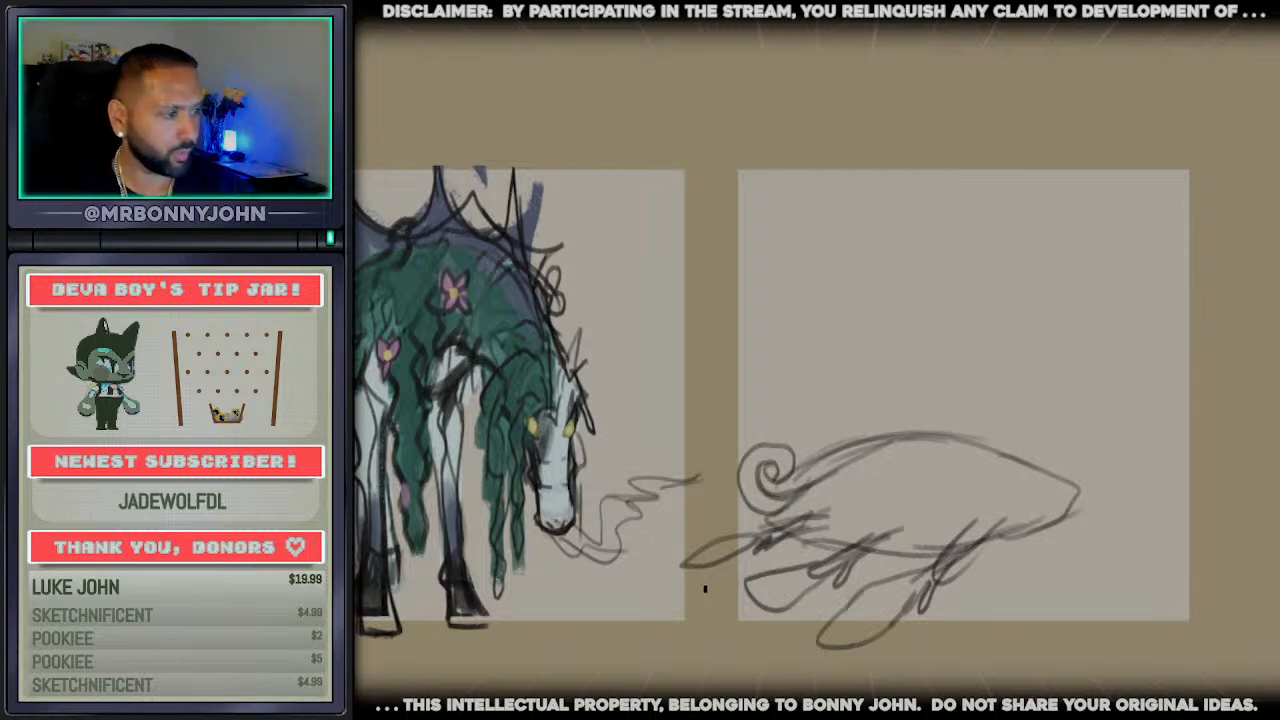
Darken the rear back and belly contours and sweep a long curved tail past the panel's edge
drag(928, 441, 735, 571)
mouse_move(935, 573)
mouse_down()
mouse_move(744, 572)
mouse_move(729, 585)
mouse_up()
drag(783, 535, 673, 640)
mouse_move(760, 561)
mouse_down()
mouse_move(680, 646)
mouse_move(690, 686)
mouse_up()
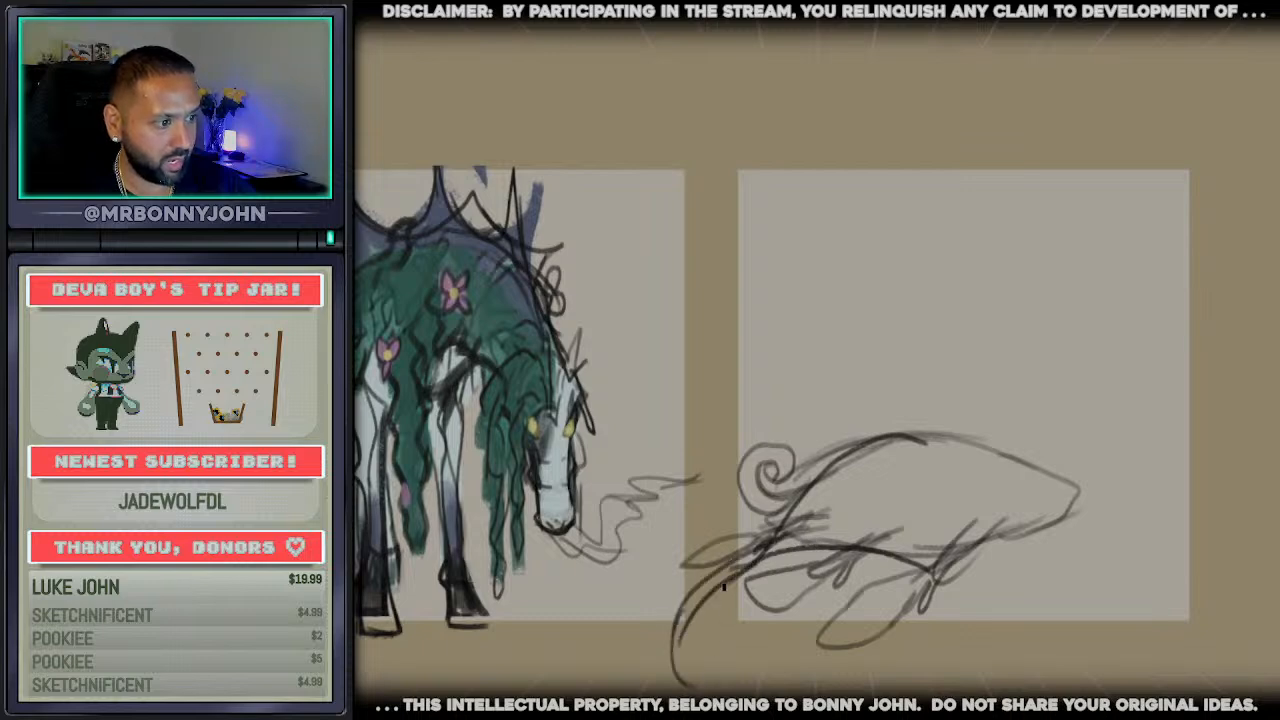
mouse_move(724, 587)
mouse_down()
mouse_move(717, 676)
mouse_move(752, 636)
mouse_move(706, 646)
mouse_move(866, 646)
mouse_up()
key(ctrl+z)
key(ctrl+z)
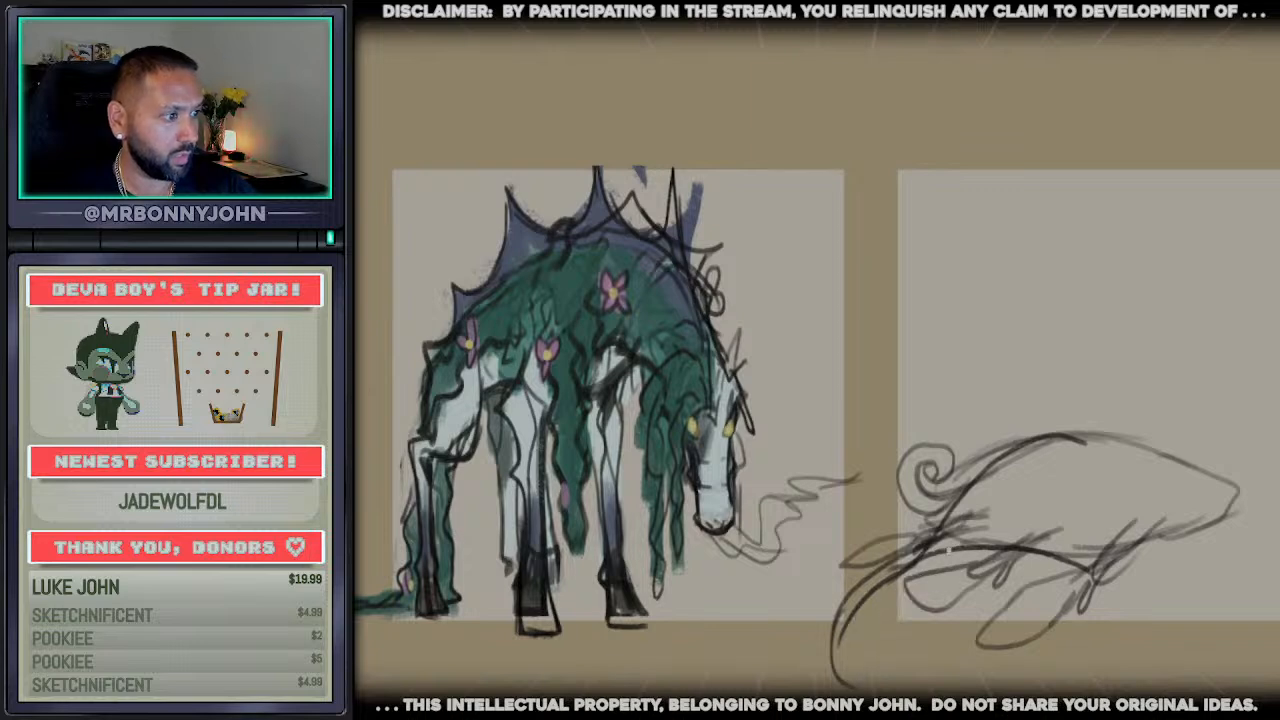
Draw a spiral curl at the tail's tip and add flowing lines joining the tail to the body
mouse_move(946, 550)
mouse_down()
mouse_move(850, 667)
mouse_move(778, 655)
mouse_move(816, 628)
mouse_move(782, 629)
mouse_up()
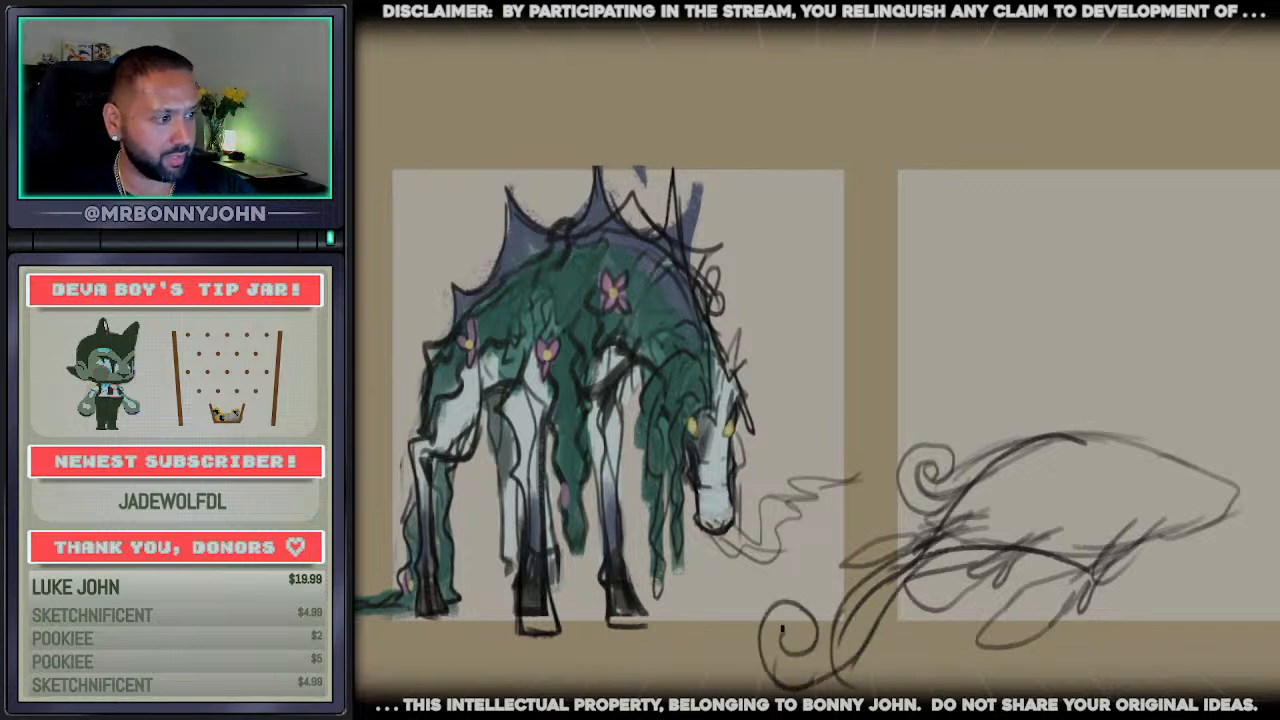
mouse_move(822, 672)
mouse_down()
mouse_move(763, 668)
mouse_move(780, 602)
mouse_up()
mouse_move(765, 668)
mouse_down()
mouse_move(853, 664)
mouse_move(980, 567)
mouse_up()
drag(804, 613, 943, 534)
Strengthen the creature's belly and back contours and extend them into a long rising neck
mouse_move(923, 627)
mouse_down()
mouse_move(960, 580)
mouse_move(1015, 548)
mouse_move(1115, 546)
mouse_move(1194, 518)
mouse_up()
drag(1060, 537, 1275, 482)
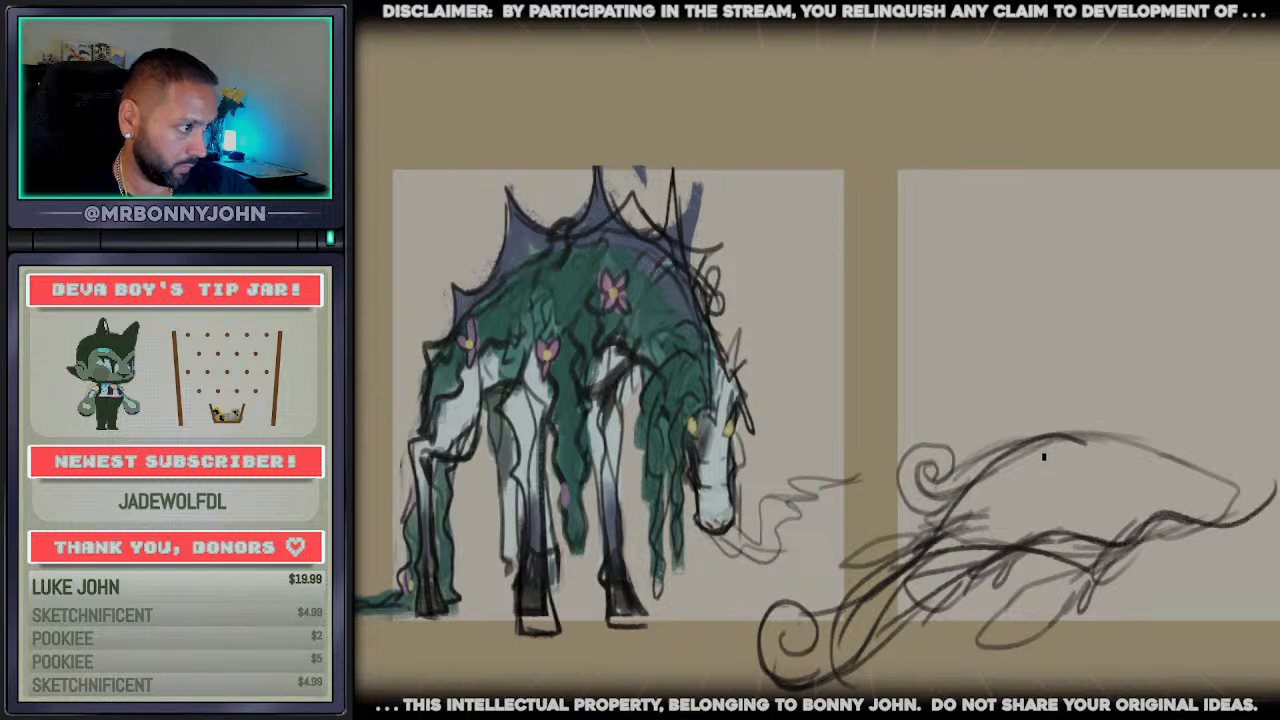
mouse_move(1054, 438)
mouse_down()
mouse_move(1268, 437)
mouse_move(1234, 408)
mouse_up()
mouse_move(1228, 525)
mouse_down()
mouse_move(1278, 486)
mouse_move(1180, 252)
mouse_up()
drag(1272, 404, 1188, 115)
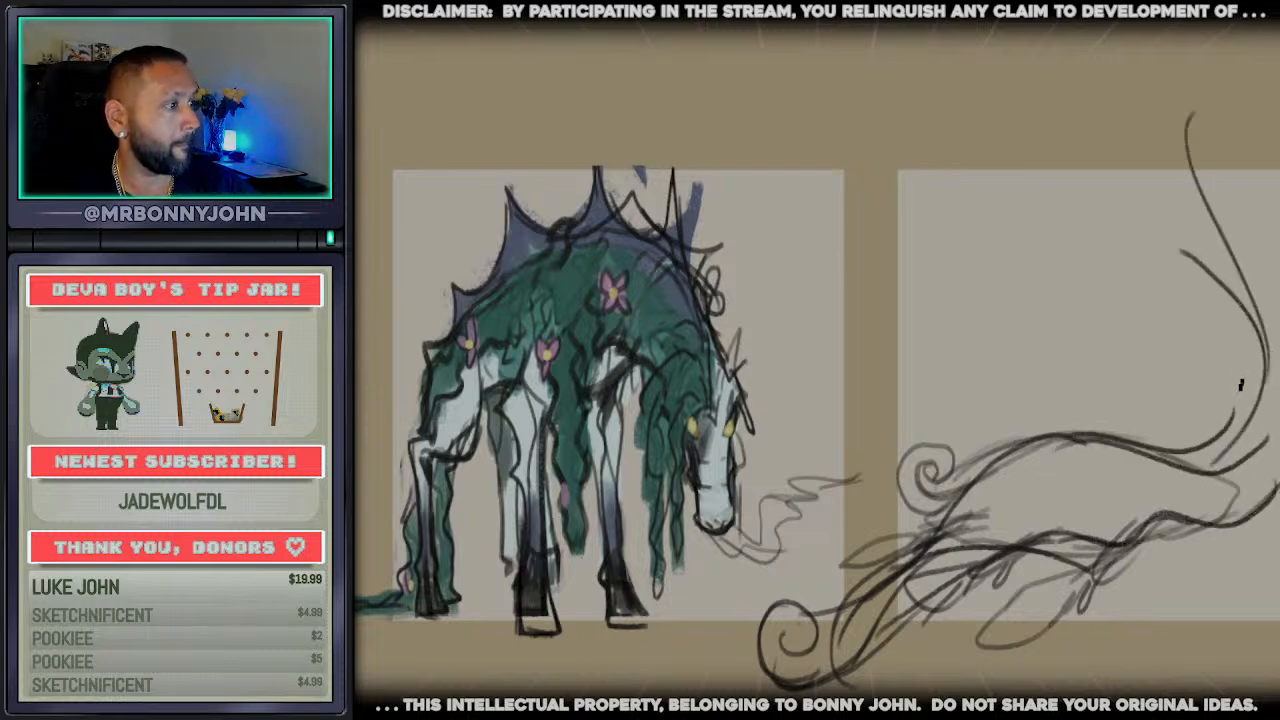
Build up the S-curved neck and arch it over into the top of the head
drag(1240, 385, 1188, 150)
drag(1278, 298, 1252, 149)
mouse_move(1193, 269)
mouse_down()
mouse_move(1174, 238)
mouse_move(1180, 100)
mouse_up()
mouse_move(1168, 126)
mouse_down()
mouse_move(1246, 66)
mouse_move(1273, 76)
mouse_up()
mouse_move(1259, 242)
mouse_down()
mouse_move(1259, 152)
mouse_move(1278, 160)
mouse_up()
drag(1238, 80, 1278, 58)
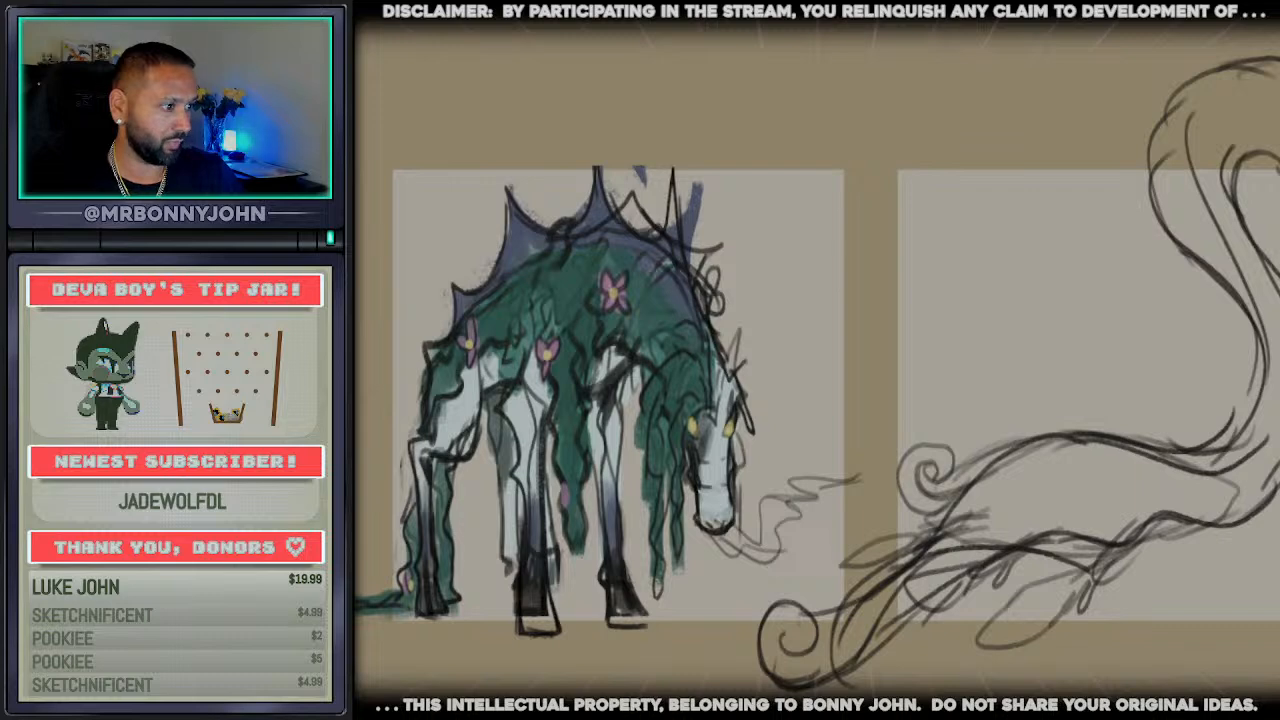
Select the head and upper neck, scale them down, and move them above the body
drag(1172, 608, 908, 608)
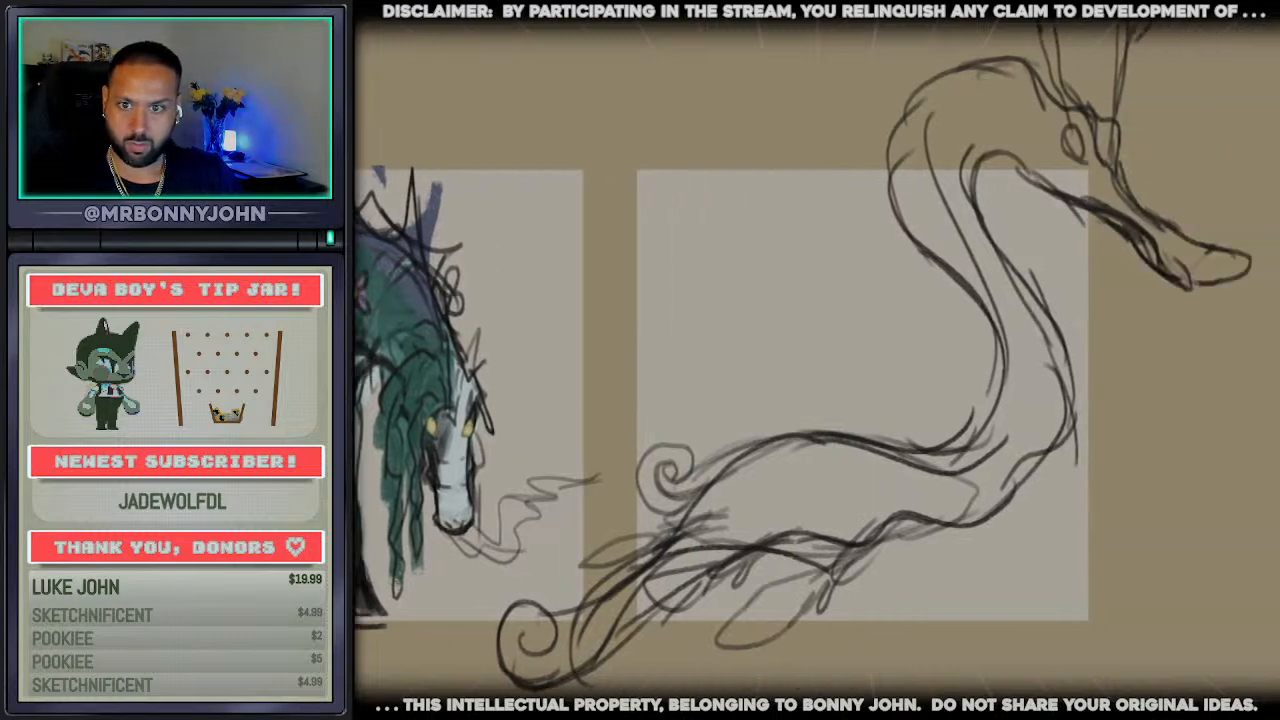
scroll(908, 608, down, 3)
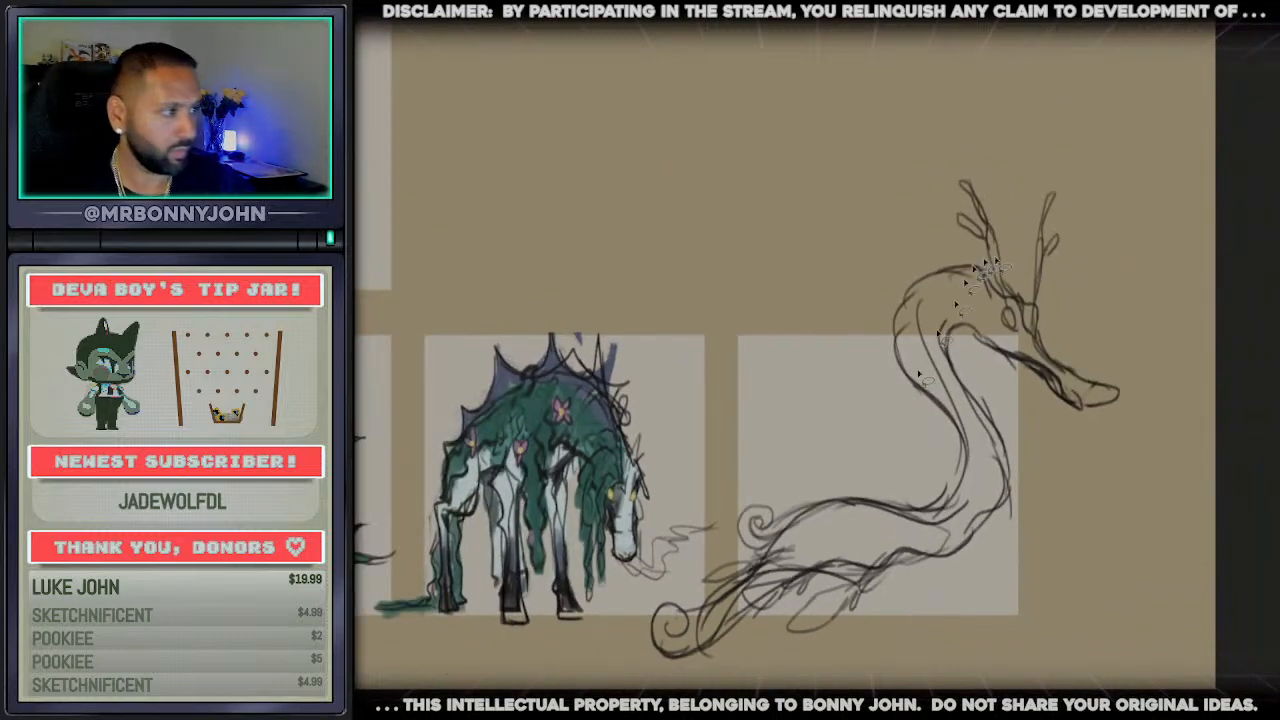
mouse_move(1090, 195)
mouse_down()
mouse_move(990, 118)
mouse_move(935, 425)
mouse_move(1195, 380)
mouse_move(1140, 195)
mouse_move(1090, 192)
mouse_up()
key(ctrl+t)
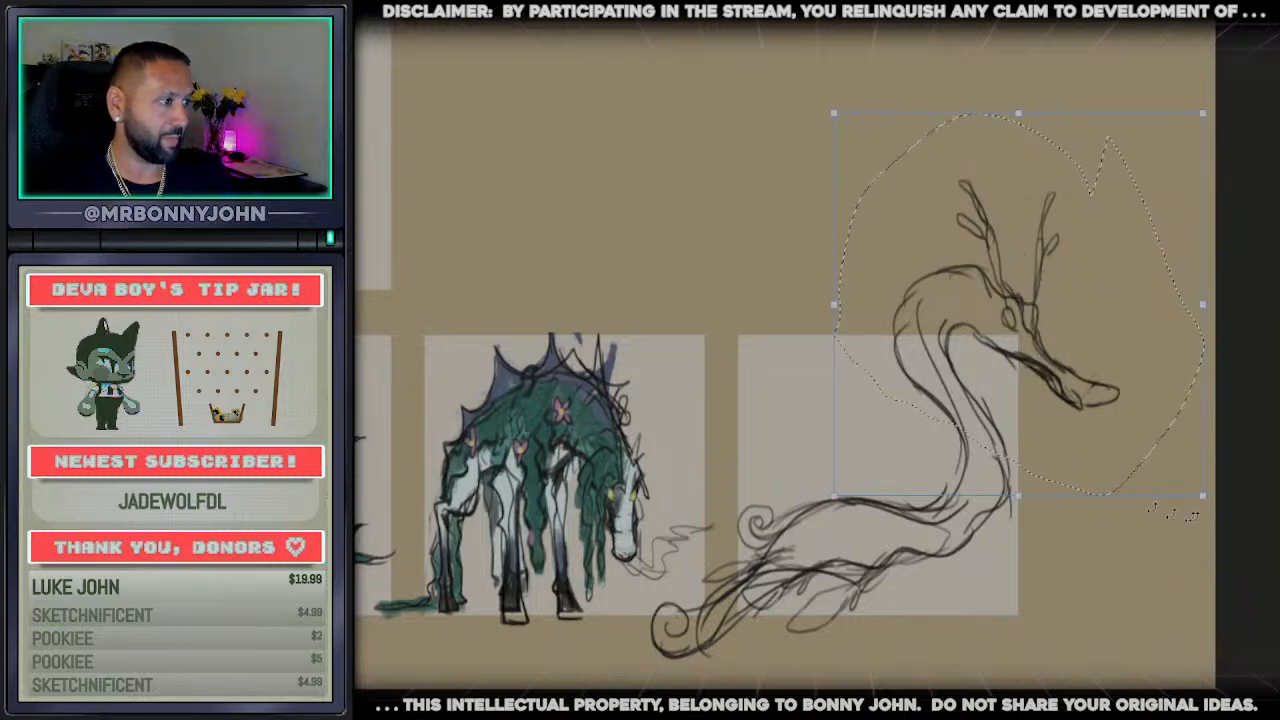
drag(1205, 495, 1103, 417)
drag(985, 368, 1016, 352)
key(Return)
key(ctrl+d)
scroll(945, 492, down, 1)
scroll(912, 484, up, 2)
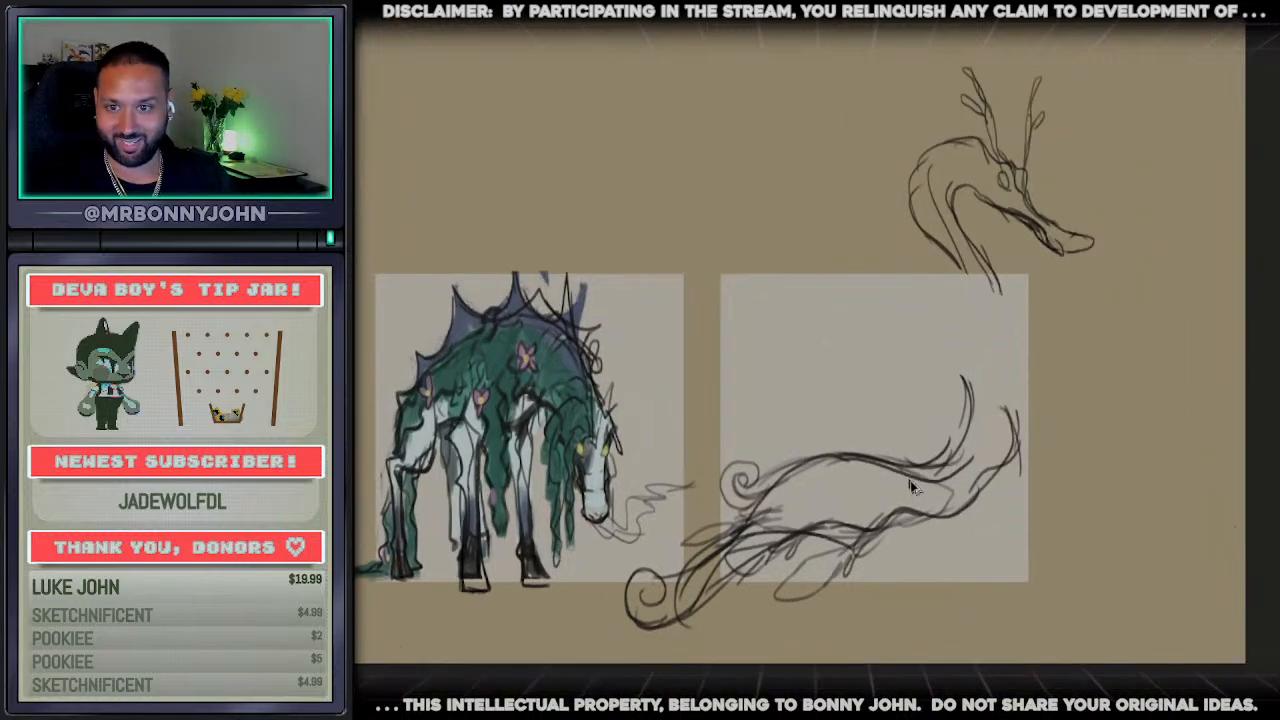
Redraw the front and back neck lines to reconnect the smaller head to the body
drag(988, 251, 1031, 407)
drag(1027, 346, 1030, 447)
drag(939, 236, 962, 265)
drag(911, 180, 966, 268)
mouse_move(938, 234)
mouse_down()
mouse_move(971, 290)
mouse_move(982, 425)
mouse_up()
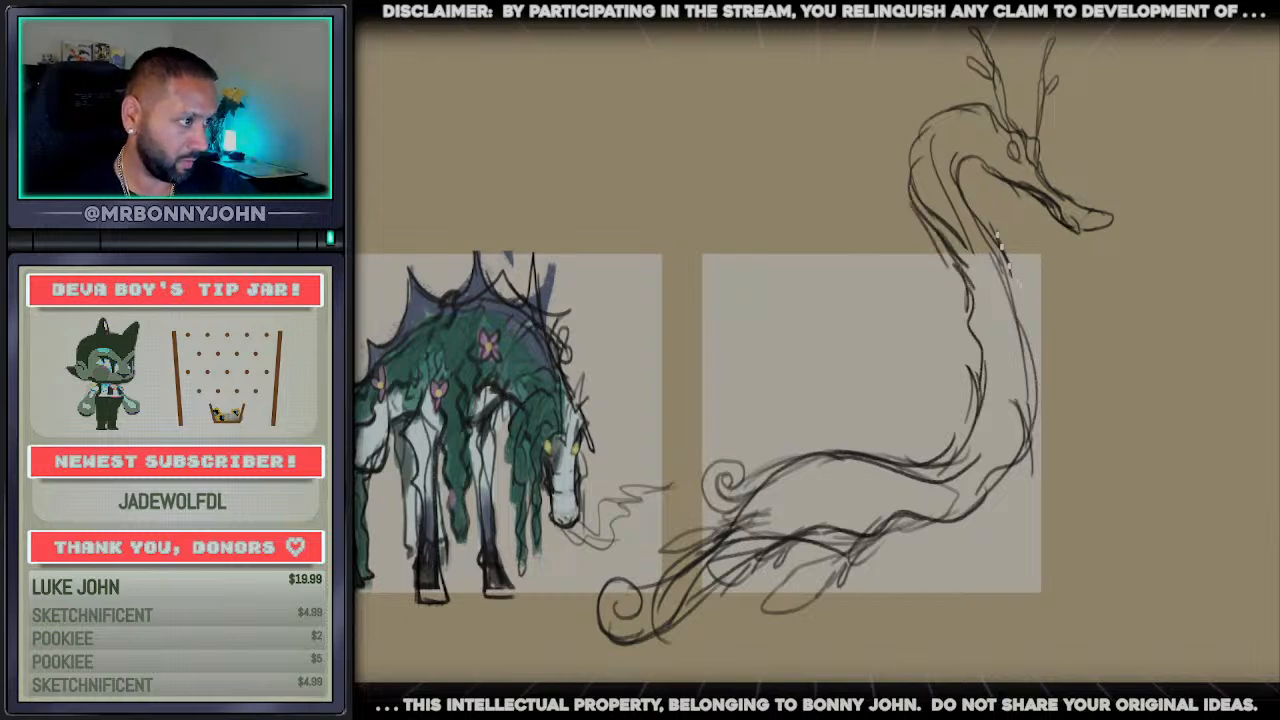
mouse_move(1005, 256)
mouse_down()
mouse_move(1048, 390)
mouse_move(1010, 478)
mouse_up()
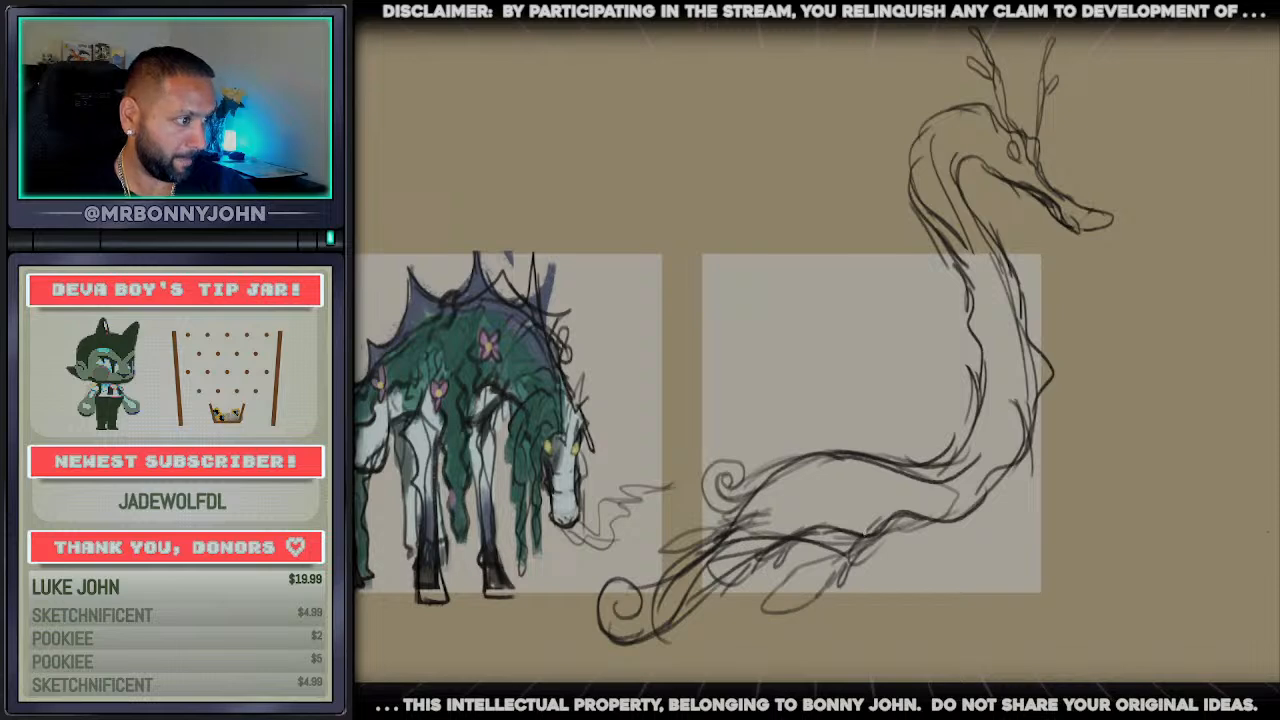
Draw a fuller curve under the chest and darken the back of the neck and the nape
mouse_move(864, 542)
mouse_down()
mouse_move(886, 559)
mouse_move(982, 532)
mouse_move(1022, 486)
mouse_move(1034, 428)
mouse_up()
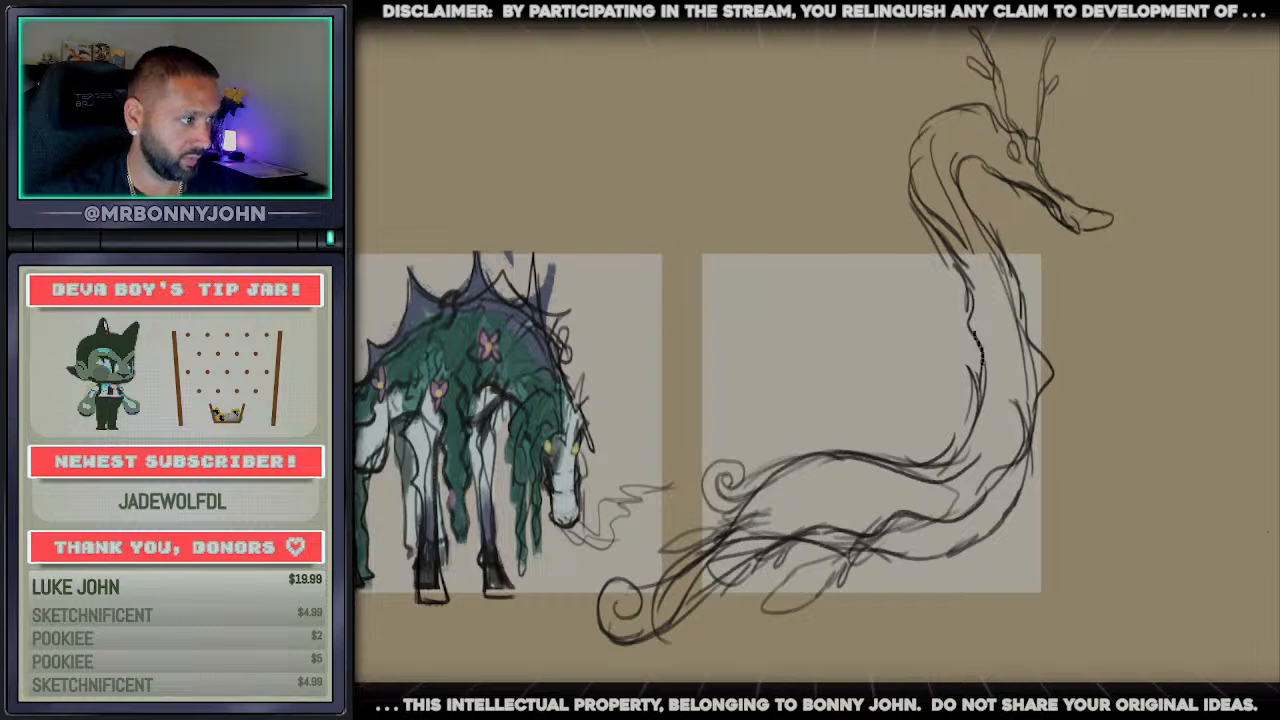
mouse_move(931, 190)
mouse_down()
mouse_move(966, 242)
mouse_move(940, 177)
mouse_move(974, 247)
mouse_up()
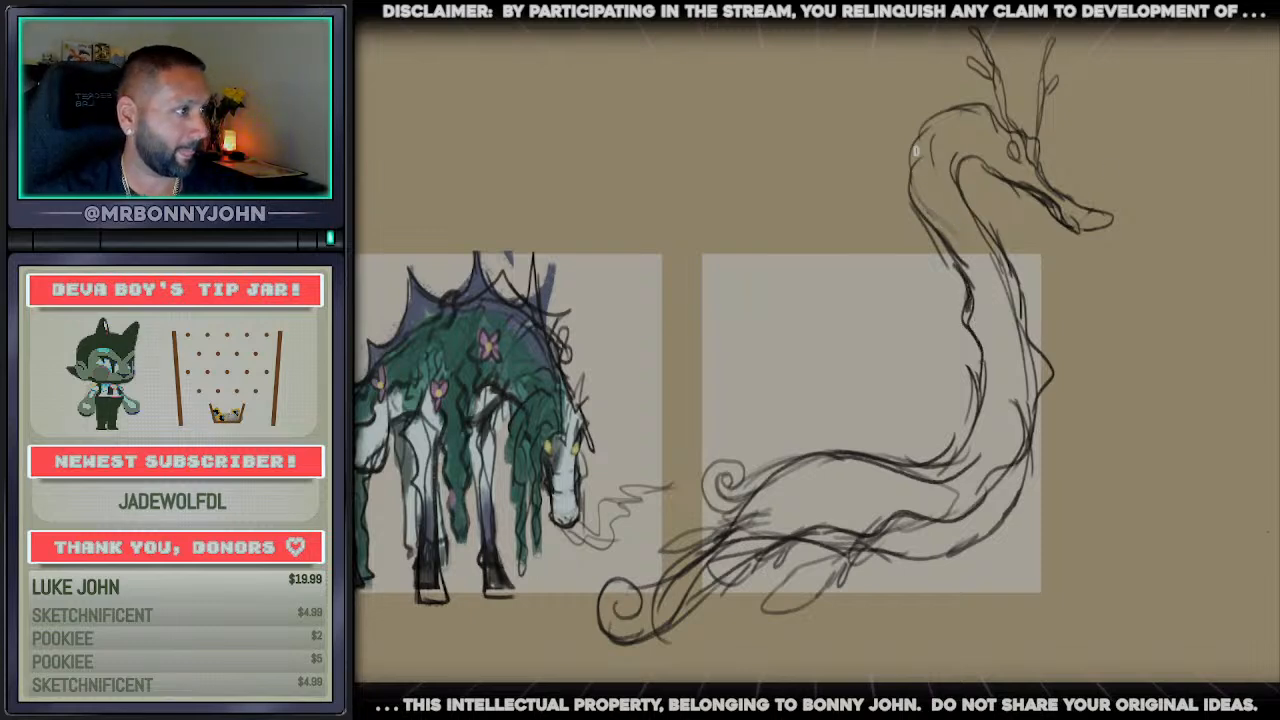
mouse_move(908, 191)
mouse_down()
mouse_move(925, 112)
mouse_move(982, 106)
mouse_move(980, 158)
mouse_up()
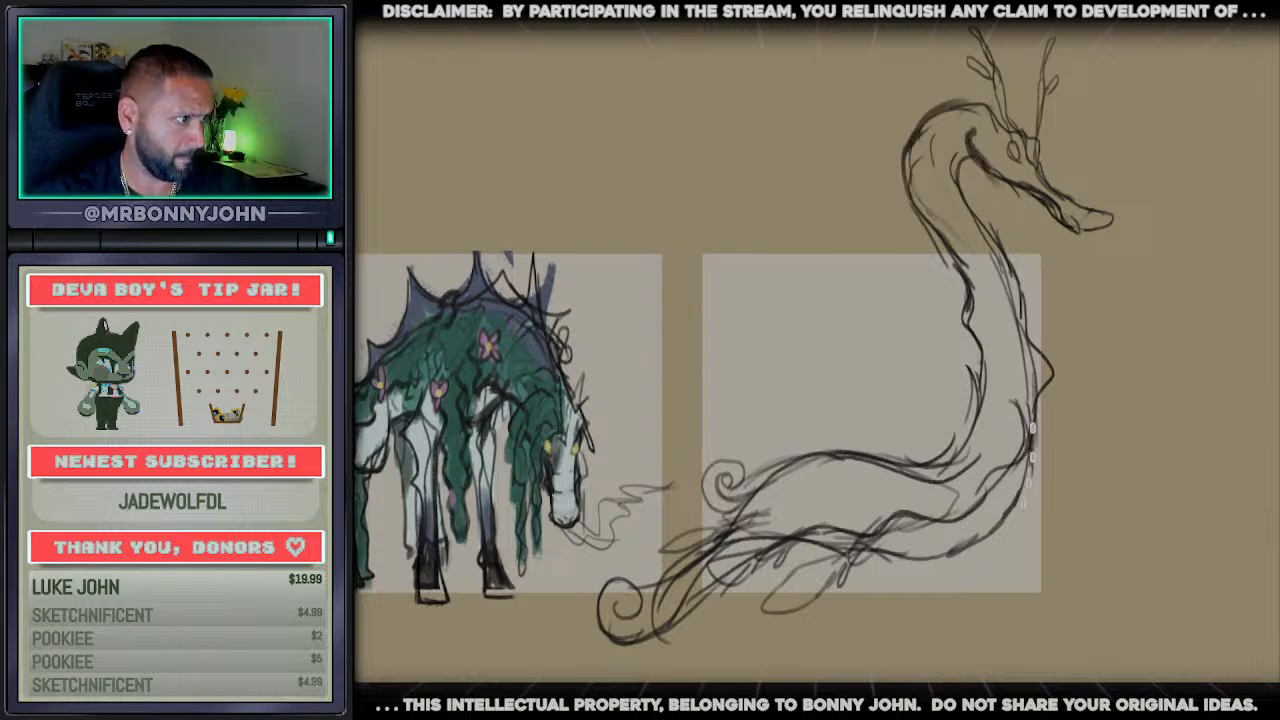
Thicken the chest's lower contour and sketch a long shaded flipper beneath the belly
mouse_move(1032, 440)
mouse_down()
mouse_move(1014, 520)
mouse_move(944, 558)
mouse_move(903, 553)
mouse_up()
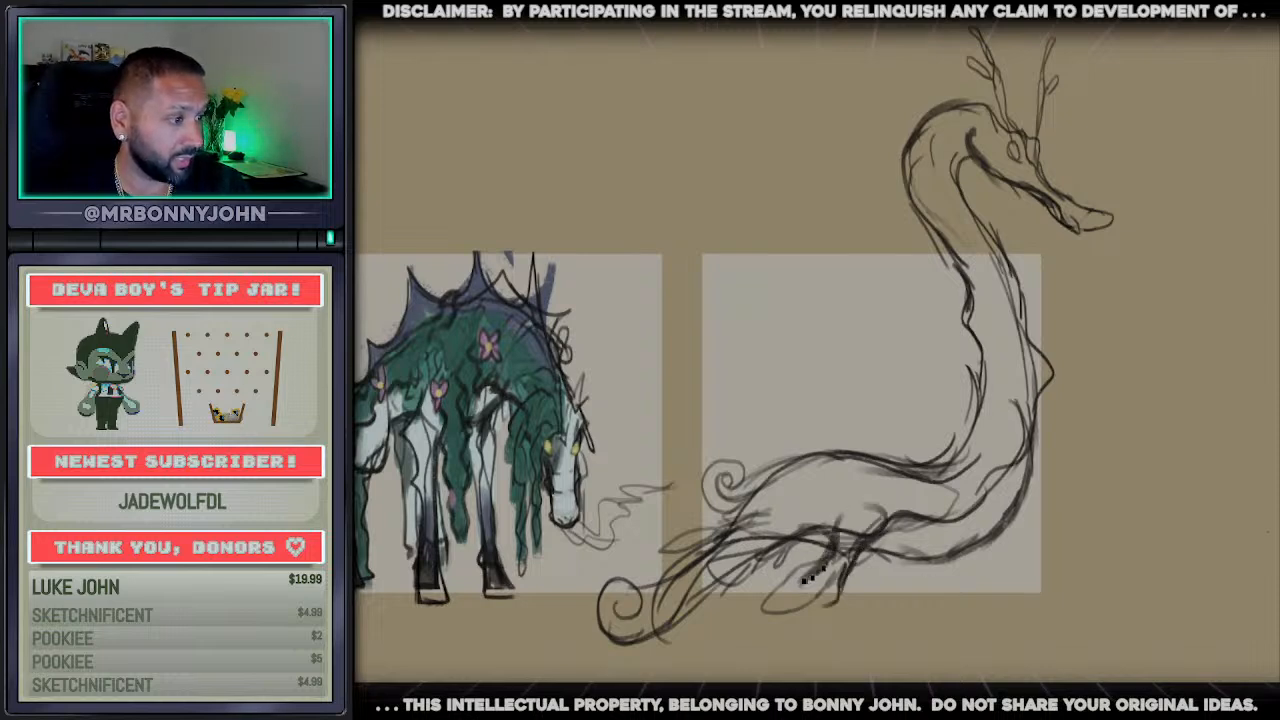
mouse_move(800, 610)
mouse_down()
mouse_move(662, 655)
mouse_move(736, 664)
mouse_move(842, 594)
mouse_move(876, 530)
mouse_up()
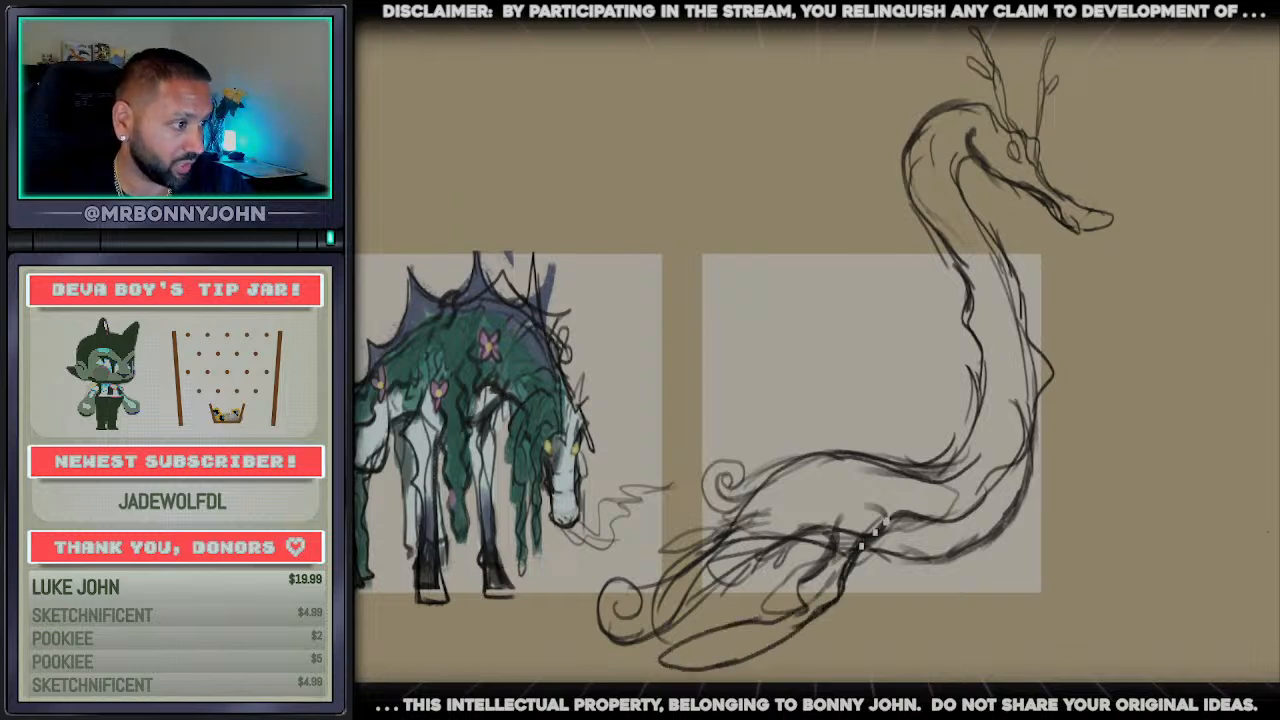
drag(789, 549, 917, 518)
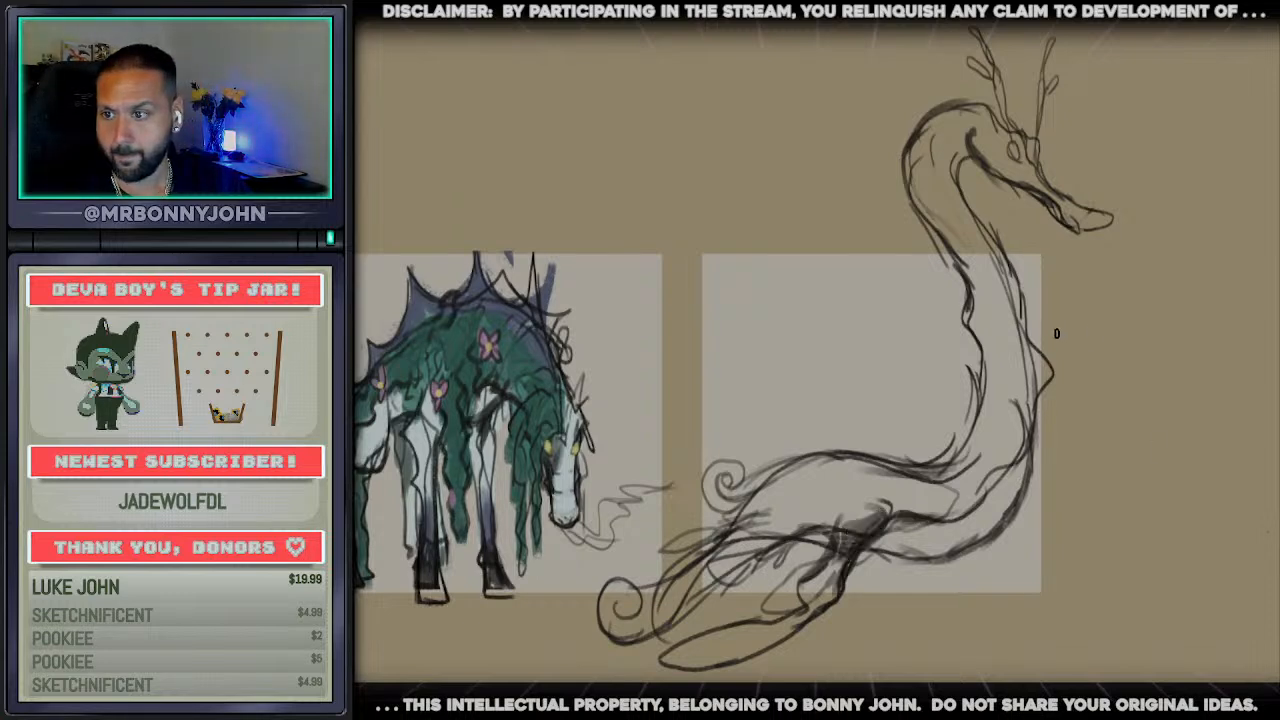
mouse_move(962, 556)
mouse_down()
mouse_move(981, 172)
mouse_move(1041, 313)
mouse_up()
key(ctrl+z)
key(ctrl+z)
drag(964, 178, 988, 224)
key(ctrl+z)
drag(926, 120, 908, 318)
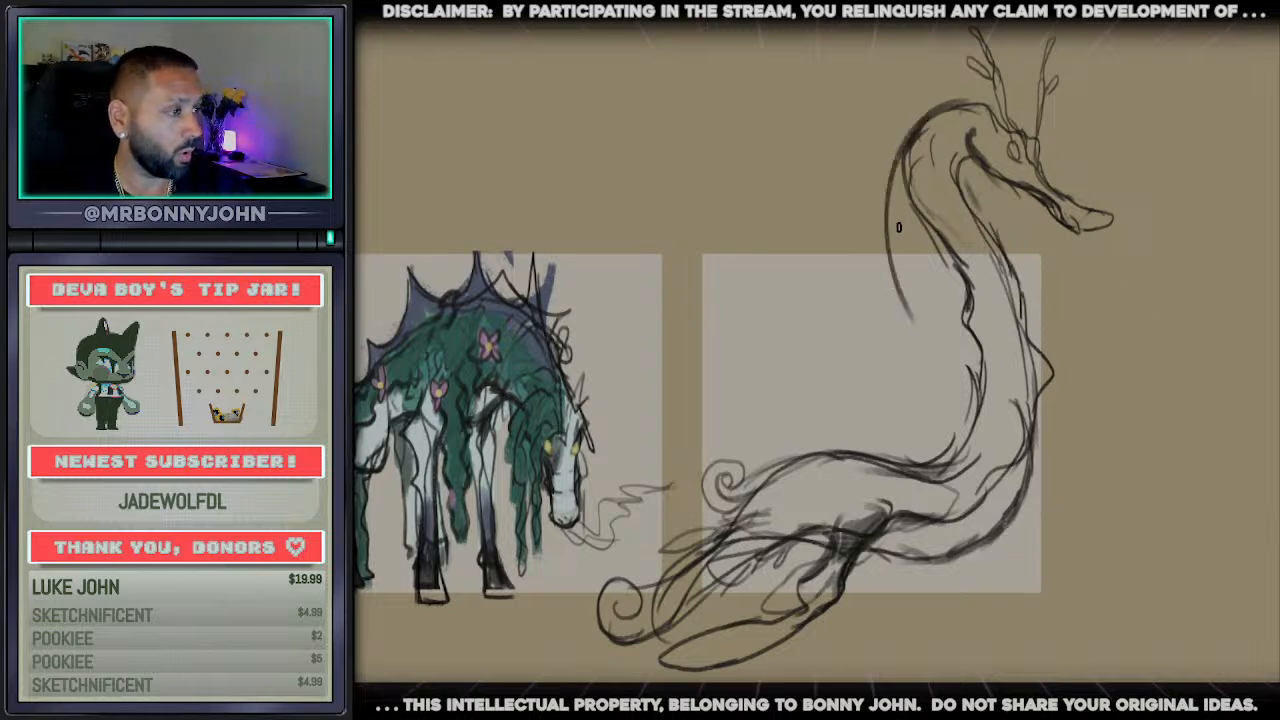
drag(897, 227, 968, 391)
Widen the silhouette with a smoother back-of-neck curve and a larger bulging chest contour
key(ctrl+z)
key(ctrl+z)
mouse_move(914, 137)
mouse_down()
mouse_move(933, 291)
mouse_move(970, 350)
mouse_up()
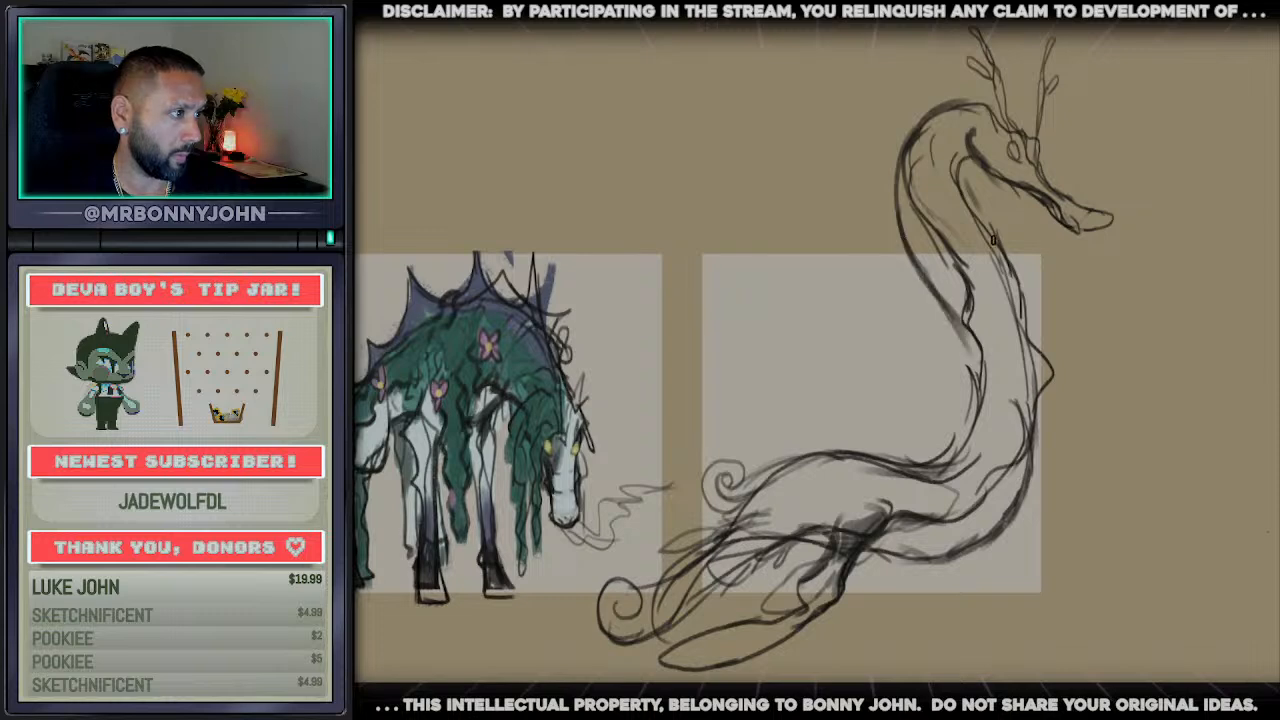
drag(963, 177, 1088, 458)
key(ctrl+z)
mouse_move(1016, 282)
mouse_down()
mouse_move(1070, 496)
mouse_move(994, 554)
mouse_up()
mouse_move(1052, 370)
mouse_down()
mouse_move(1062, 388)
mouse_move(1042, 532)
mouse_up()
mouse_move(1068, 488)
mouse_down()
mouse_move(980, 562)
mouse_move(930, 558)
mouse_up()
Erase the old construction lines inside the neck and chest
mouse_move(938, 228)
mouse_down()
mouse_move(977, 311)
mouse_move(954, 234)
mouse_up()
mouse_move(1008, 391)
mouse_down()
mouse_move(1048, 456)
mouse_move(978, 543)
mouse_up()
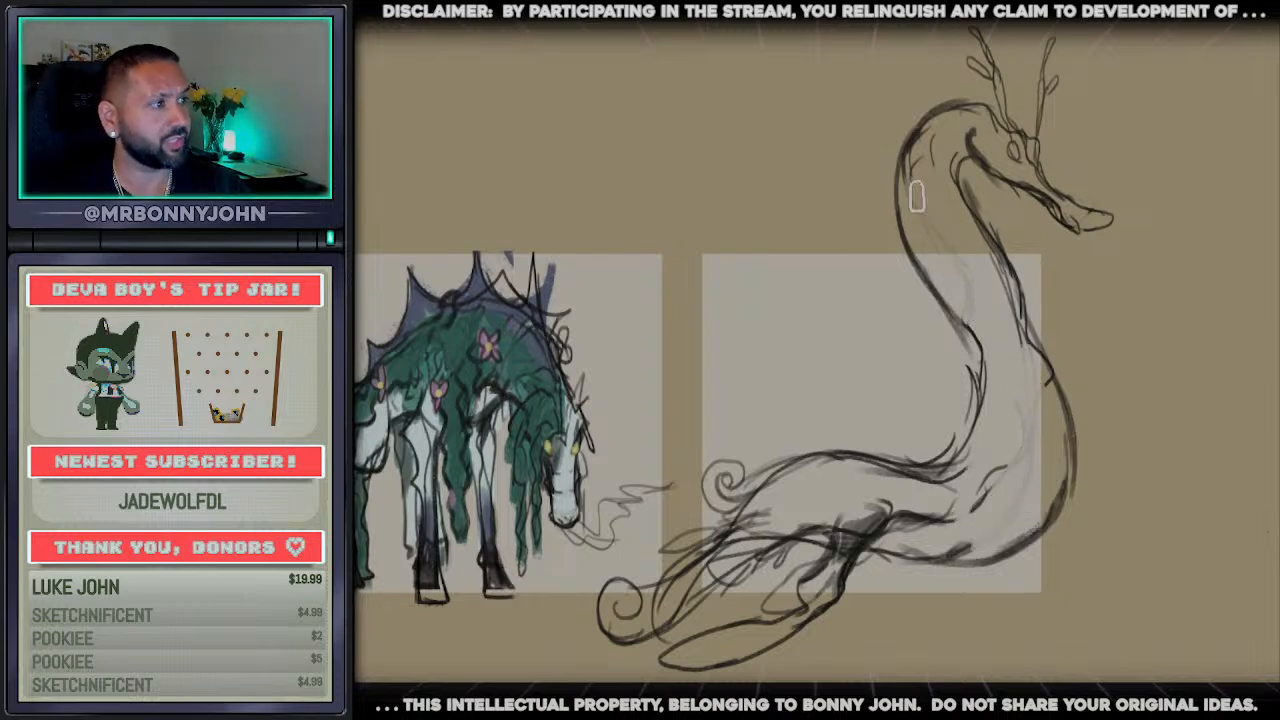
mouse_move(917, 197)
mouse_down()
mouse_move(932, 134)
mouse_move(910, 134)
mouse_up()
Draw curling mane fronds down the back of the neck and darken the forehead line
key(b)
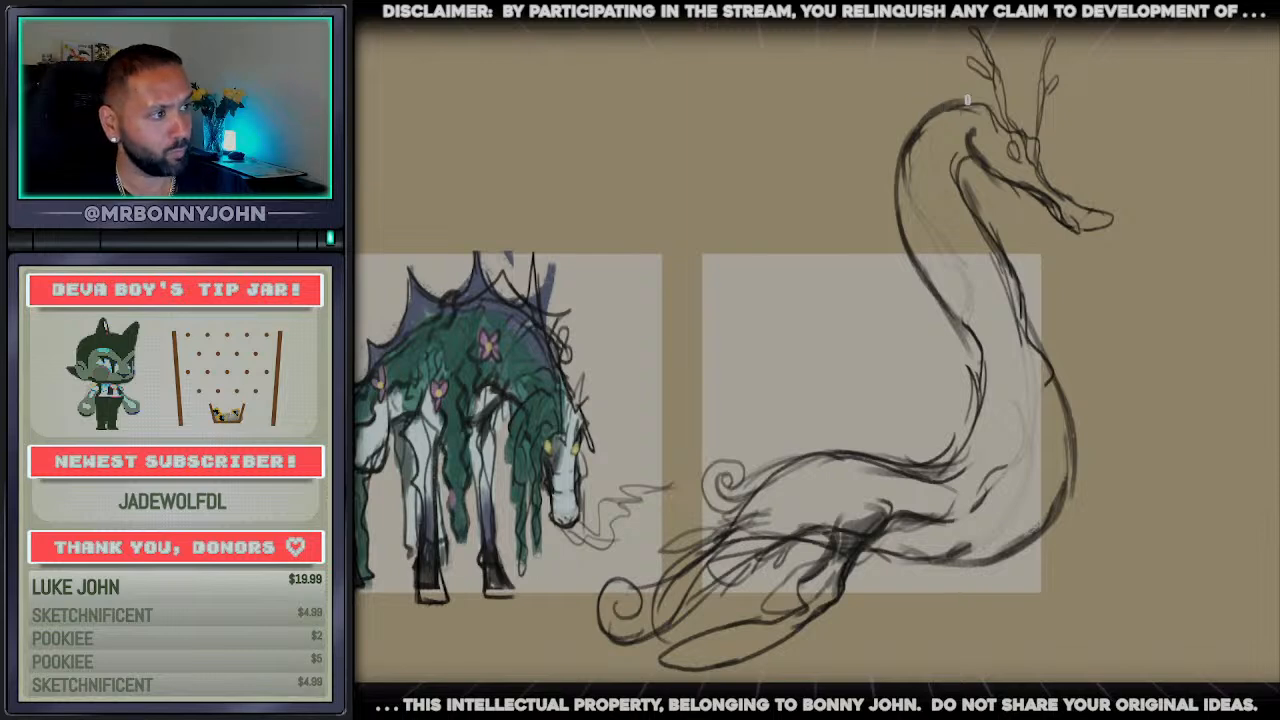
mouse_move(967, 100)
mouse_down()
mouse_move(896, 106)
mouse_move(881, 198)
mouse_move(840, 215)
mouse_move(900, 238)
mouse_move(880, 299)
mouse_move(864, 300)
mouse_move(948, 346)
mouse_up()
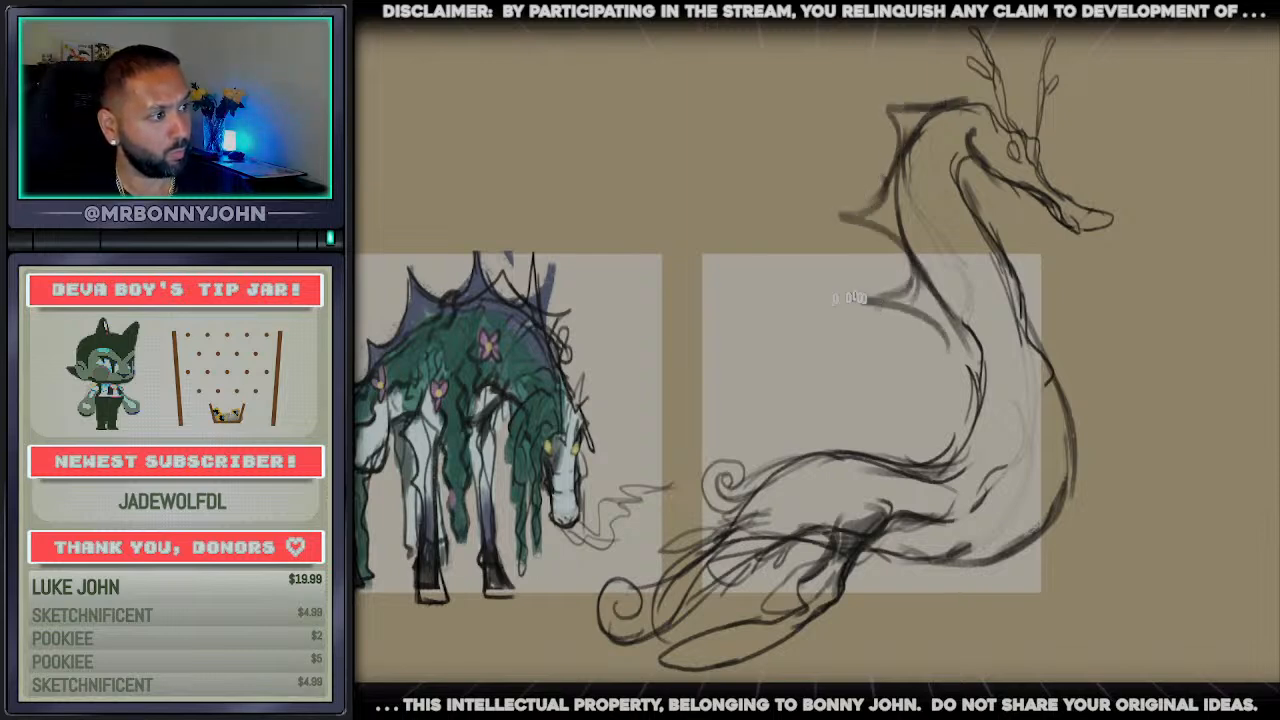
mouse_move(835, 299)
mouse_down()
mouse_move(841, 311)
mouse_move(904, 310)
mouse_up()
mouse_move(892, 190)
mouse_down()
mouse_move(822, 207)
mouse_move(812, 226)
mouse_move(871, 217)
mouse_move(893, 230)
mouse_move(811, 226)
mouse_move(858, 244)
mouse_up()
mouse_move(954, 99)
mouse_down()
mouse_move(876, 108)
mouse_move(837, 149)
mouse_move(908, 124)
mouse_move(903, 103)
mouse_move(1026, 118)
mouse_move(1068, 198)
mouse_move(1050, 180)
mouse_up()
drag(994, 102, 1032, 131)
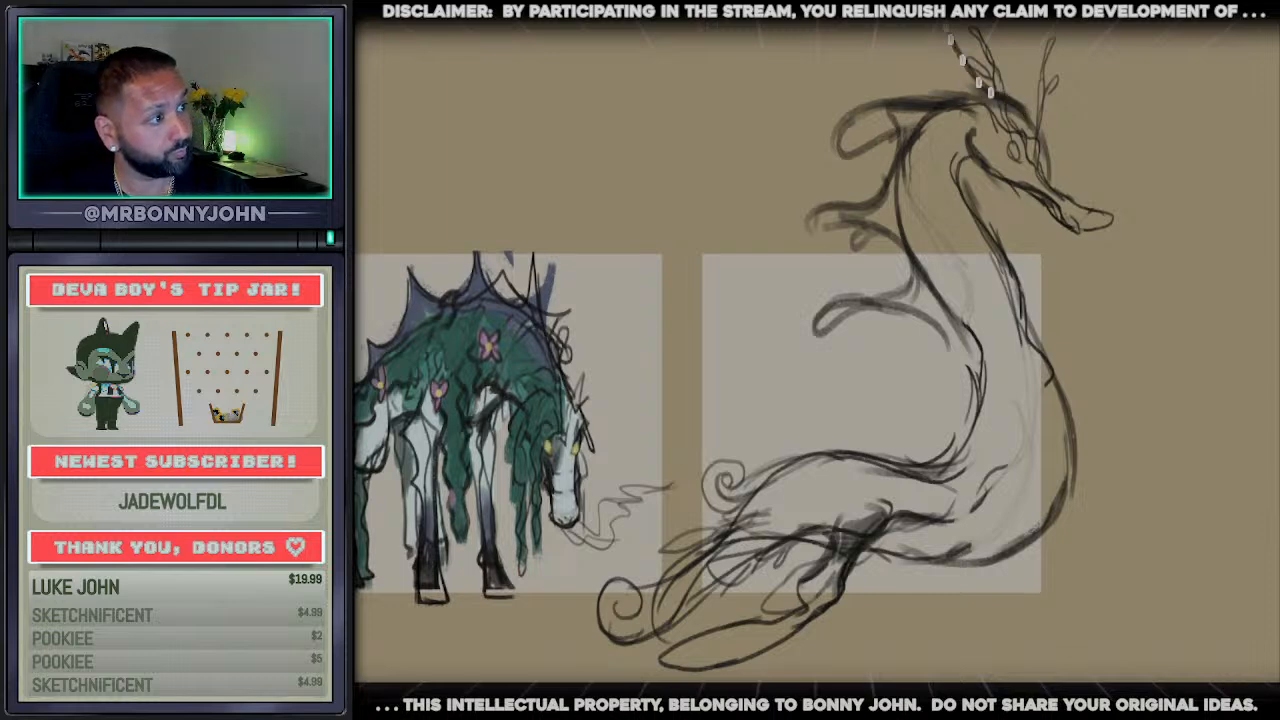
drag(950, 40, 944, 24)
drag(910, 78, 886, 26)
mouse_move(883, 44)
mouse_down()
mouse_move(938, 90)
mouse_move(962, 42)
mouse_move(948, 28)
mouse_up()
key(ctrl+z)
key(ctrl+z)
key(ctrl+z)
Add a tall crest frond on top of the head and replace the antlers with pointed ears
mouse_move(907, 24)
mouse_down()
mouse_move(932, 76)
mouse_move(962, 99)
mouse_up()
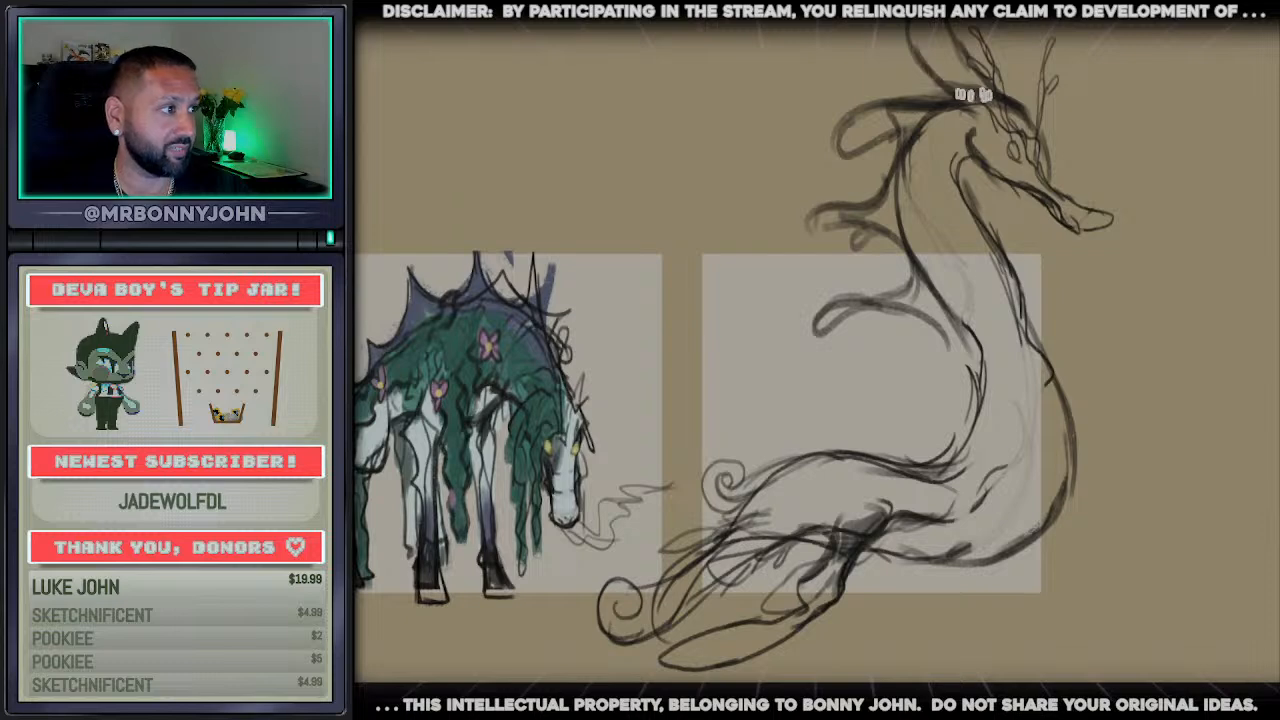
key(e)
mouse_move(979, 34)
mouse_down()
mouse_move(1054, 75)
mouse_move(1042, 122)
mouse_up()
key(b)
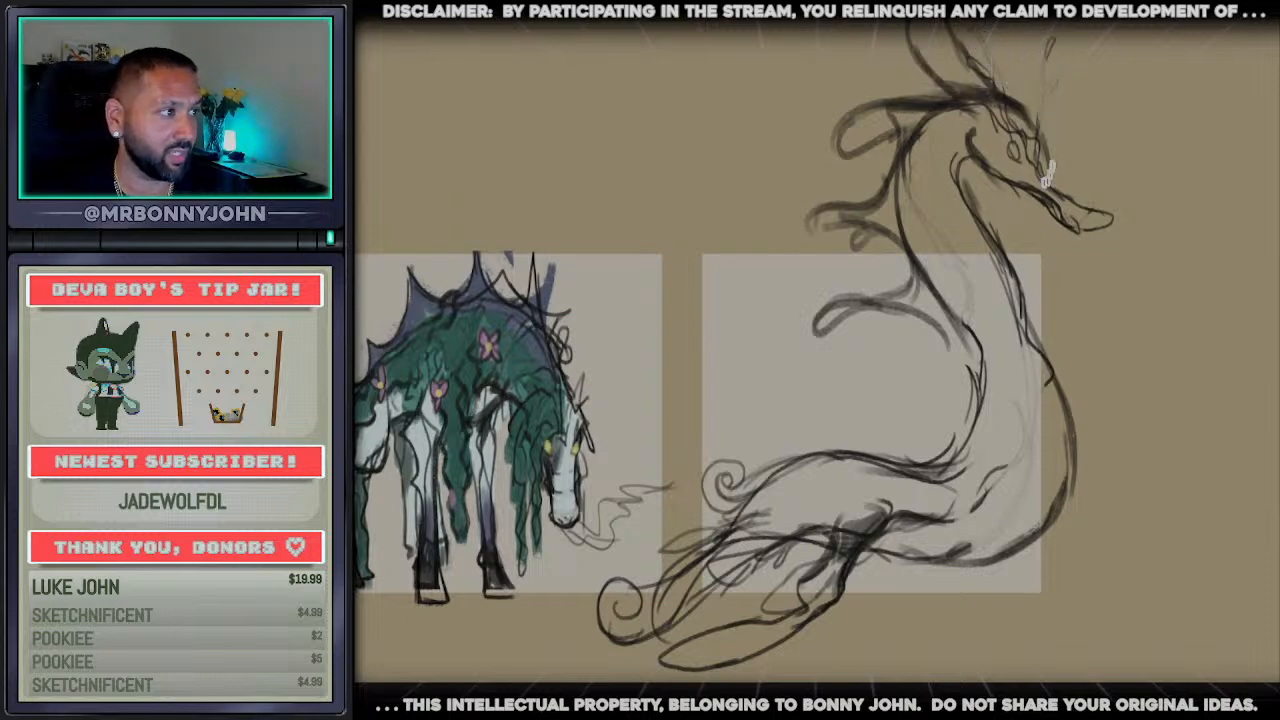
mouse_move(1048, 175)
mouse_down()
mouse_move(1043, 78)
mouse_move(1043, 152)
mouse_move(1004, 64)
mouse_move(1018, 140)
mouse_up()
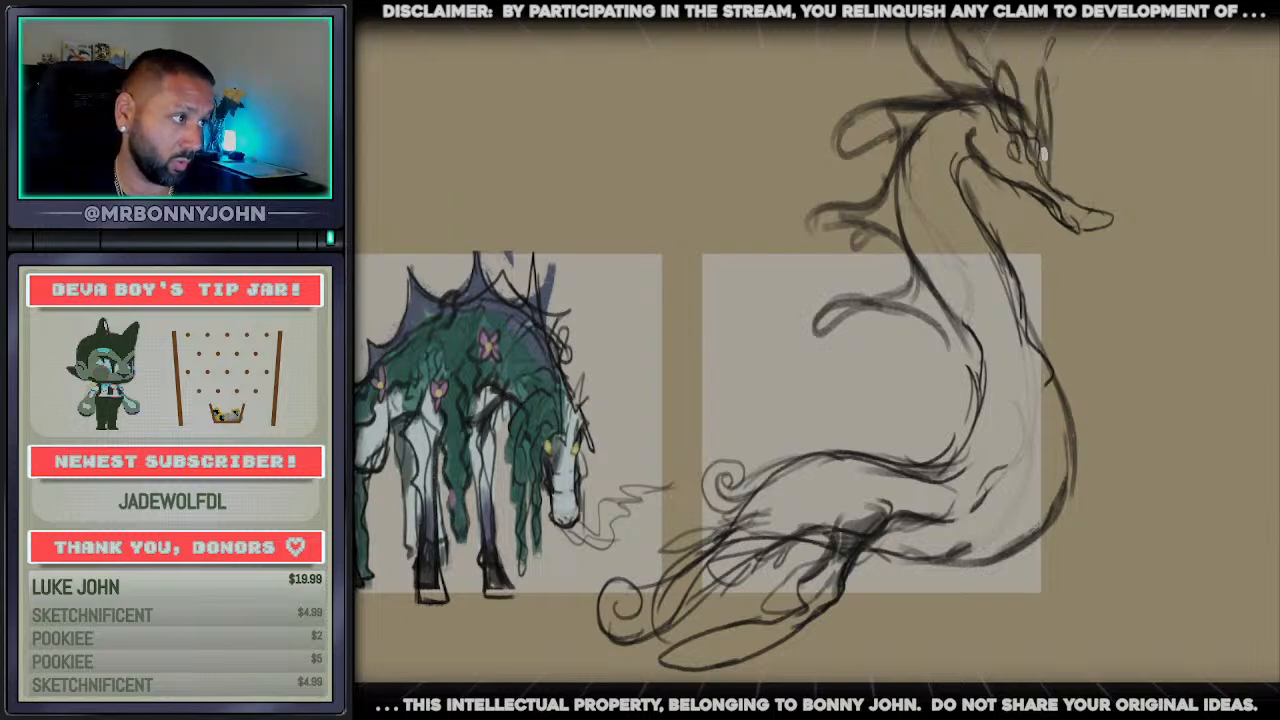
Erase the rough throat line and redraw the front of the neck as one curve into the chest
key(e)
drag(956, 198, 1026, 322)
key(b)
drag(957, 162, 1010, 298)
drag(983, 214, 1036, 334)
drag(983, 239, 1053, 355)
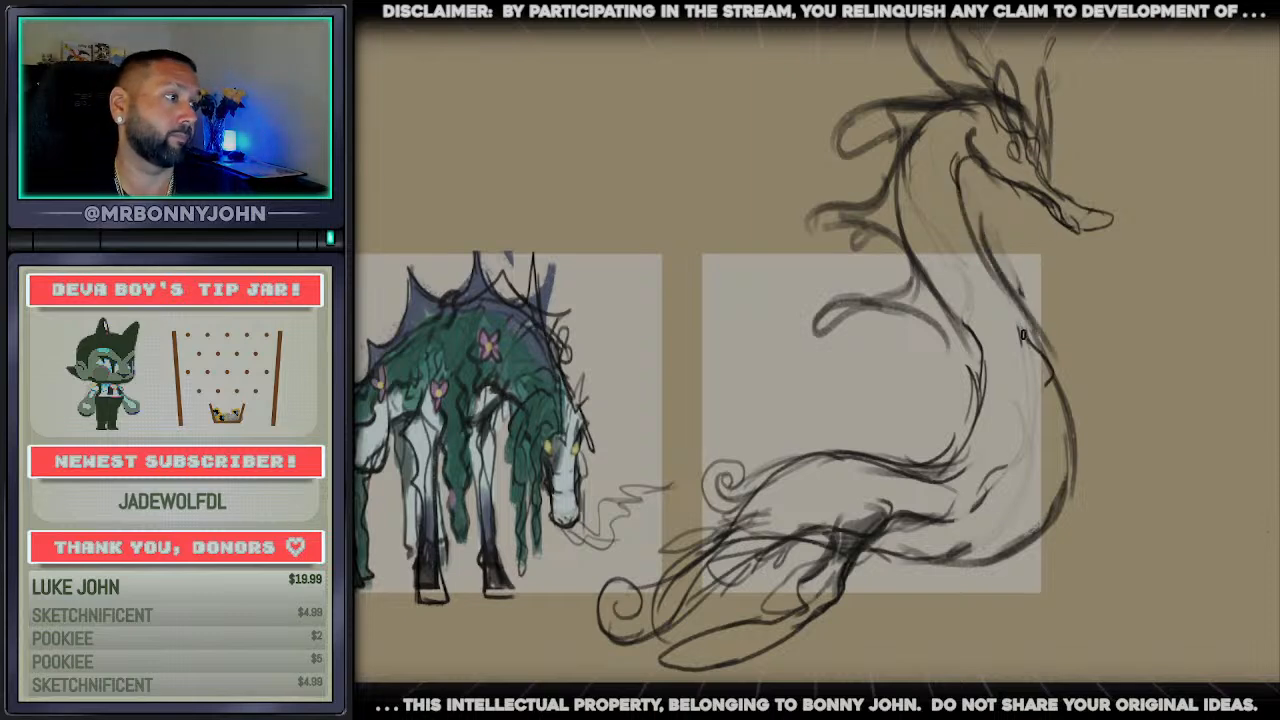
Redraw the lower back of the neck farther out so that it angles down into the body's back
key(e)
mouse_move(966, 330)
mouse_down()
mouse_move(982, 366)
mouse_move(957, 300)
mouse_up()
key(b)
drag(904, 165, 954, 356)
drag(955, 366, 880, 453)
drag(906, 406, 832, 451)
Erase the leftover inner lines around the neck base and chest, and strengthen the outer chest contour
key(e)
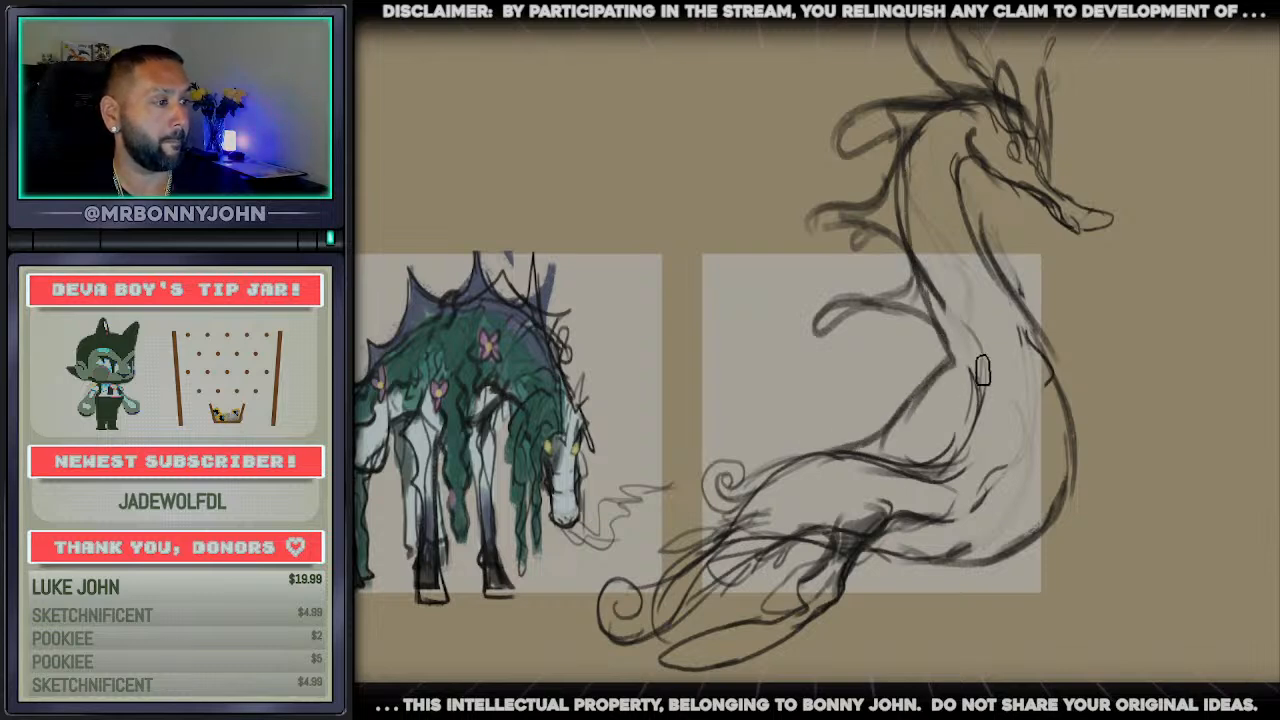
mouse_move(983, 369)
mouse_down()
mouse_move(966, 312)
mouse_move(972, 430)
mouse_move(894, 485)
mouse_move(818, 485)
mouse_move(849, 480)
mouse_up()
mouse_move(1012, 450)
mouse_down()
mouse_move(949, 477)
mouse_move(952, 514)
mouse_move(986, 499)
mouse_up()
drag(1014, 345, 1050, 406)
key(b)
drag(1028, 312, 1042, 520)
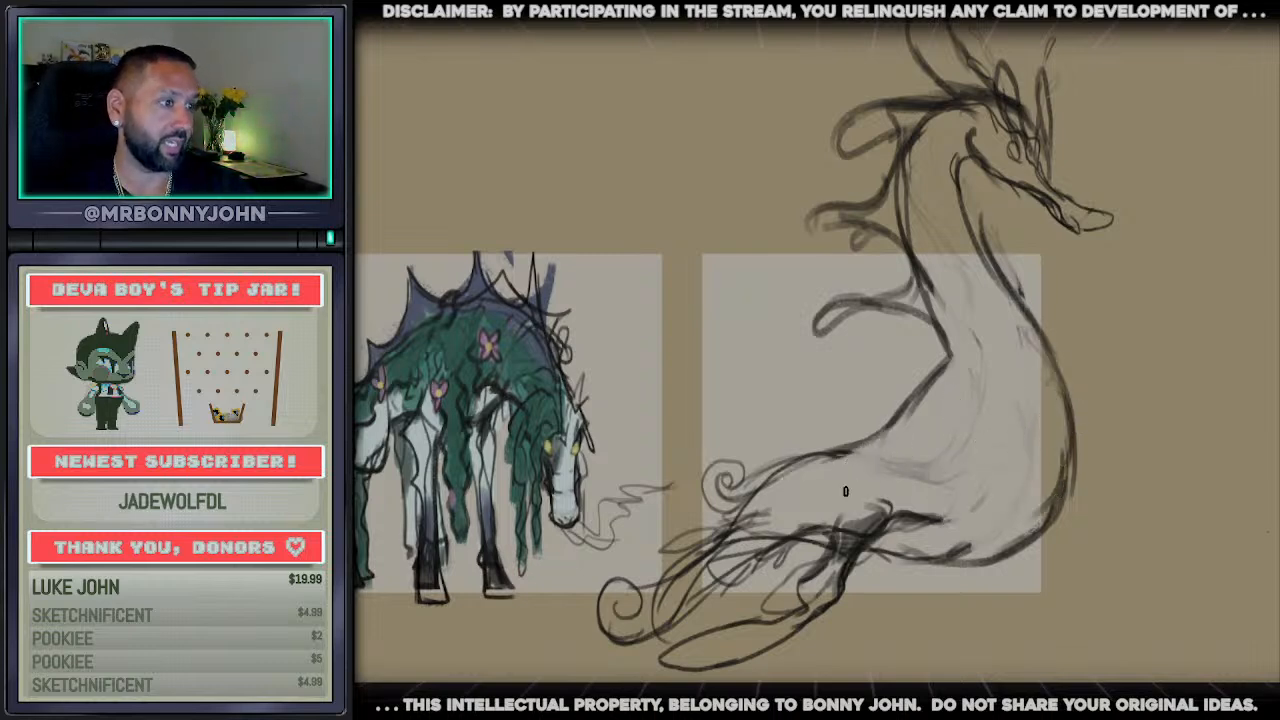
drag(900, 420, 1106, 420)
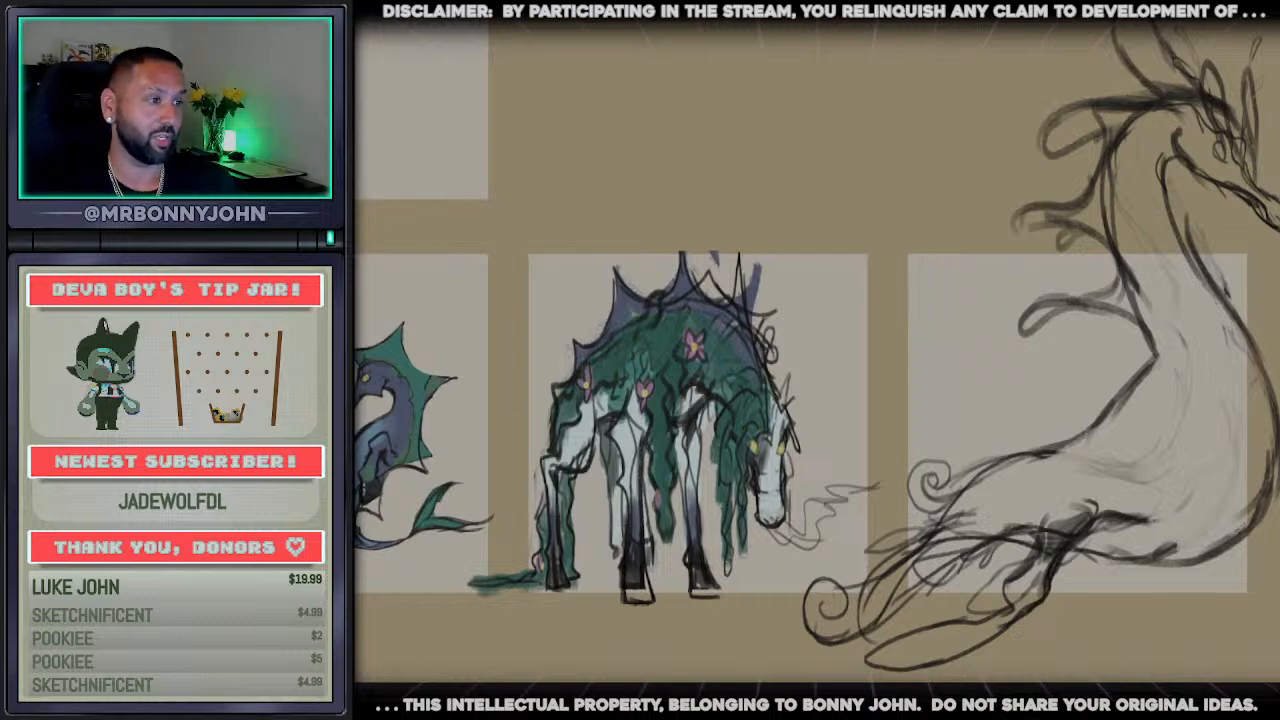
scroll(816, 400, down, 4)
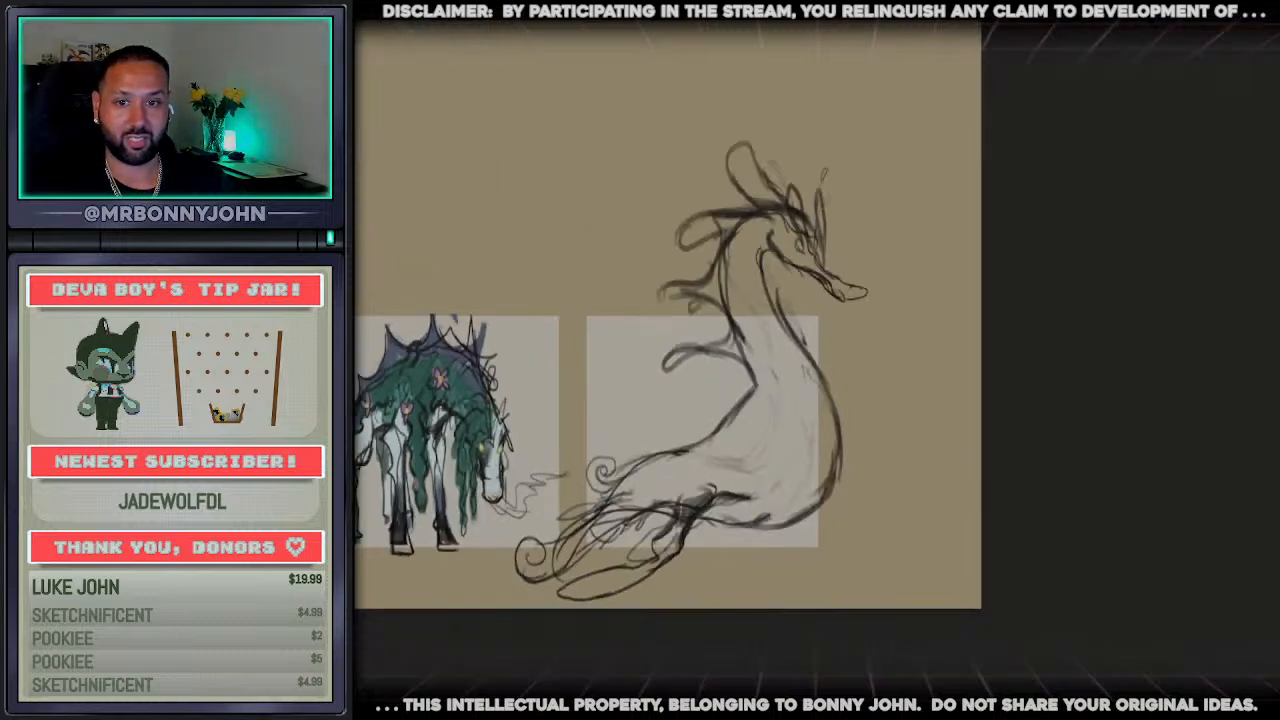
scroll(816, 400, up, 1)
scroll(920, 492, left, 4)
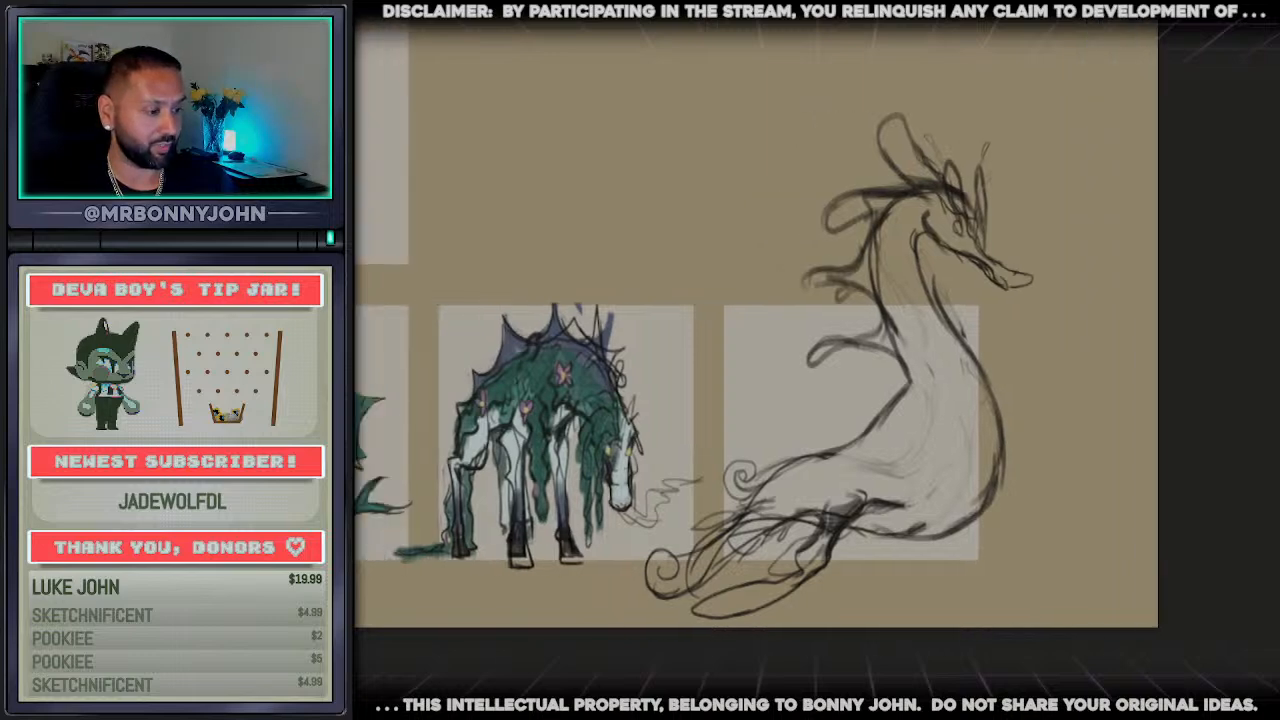
Scale the whole creature sketch down over the empty panel and draw a foreleg stretching forward from the base of the chest
scroll(920, 492, up, 3)
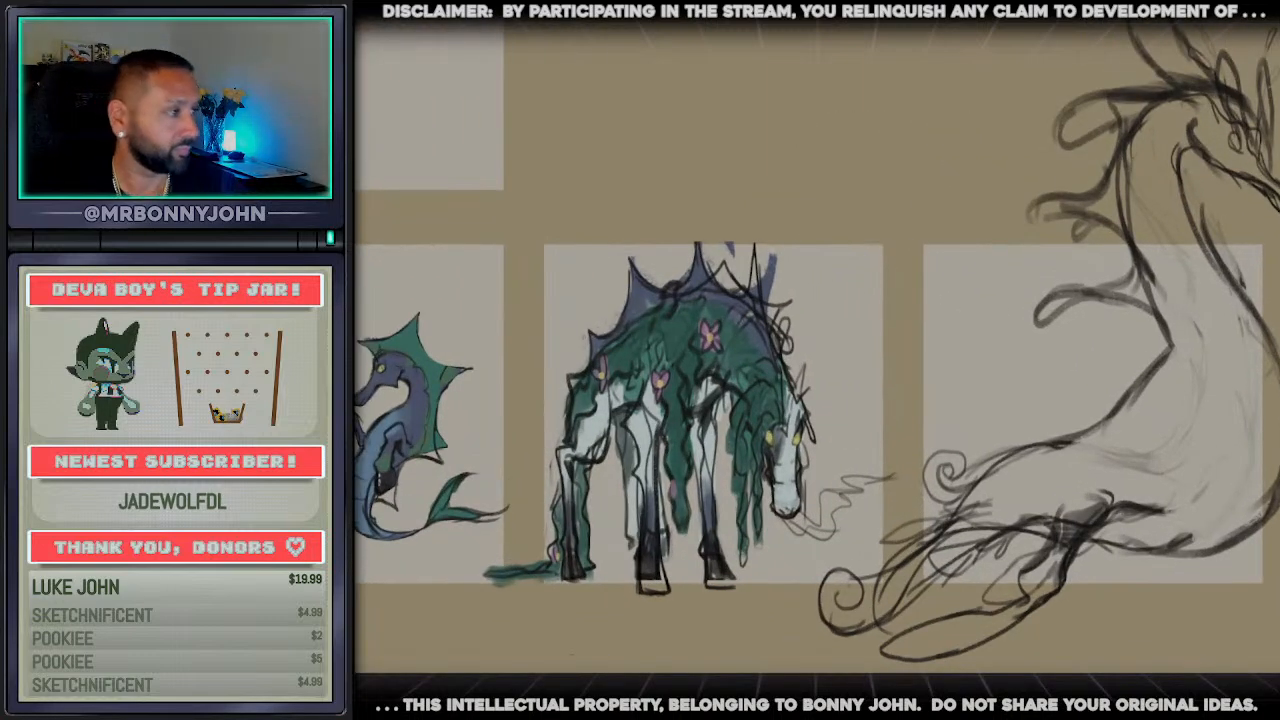
drag(1148, 140, 1132, 240)
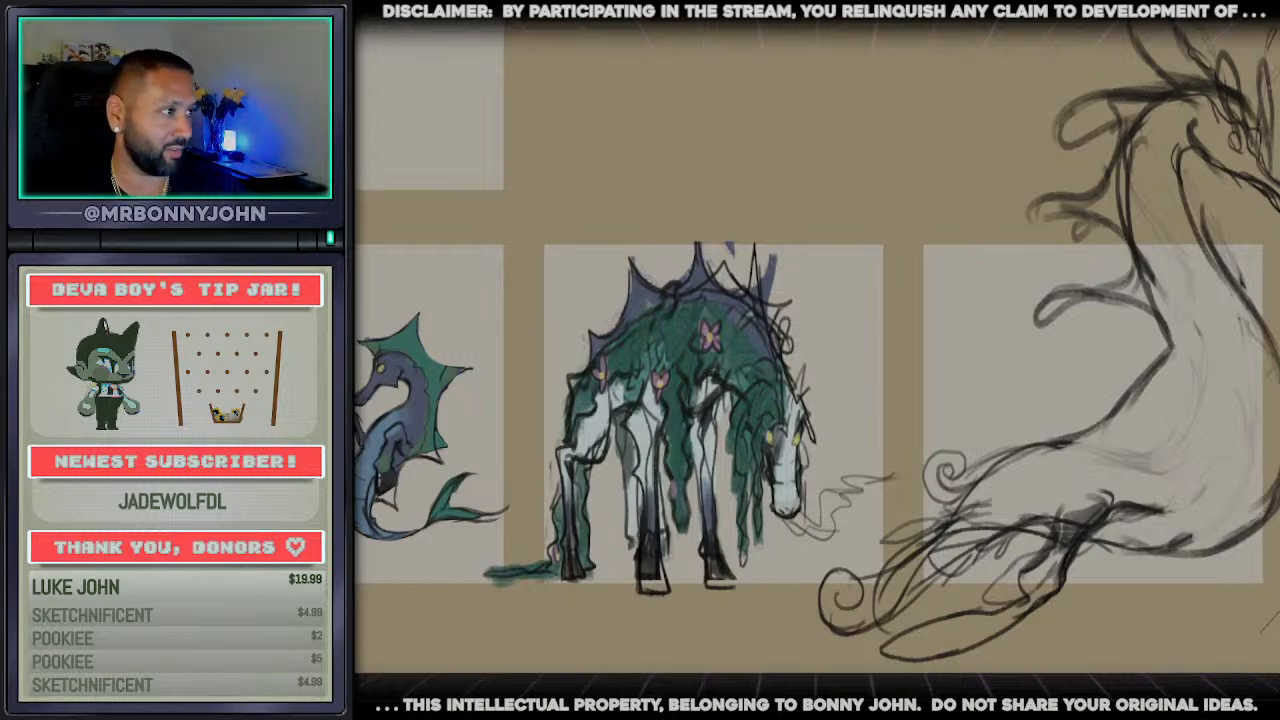
mouse_move(1050, 50)
mouse_down()
mouse_move(930, 320)
mouse_move(905, 490)
mouse_move(830, 560)
mouse_move(835, 690)
mouse_move(990, 672)
mouse_move(1085, 684)
mouse_up()
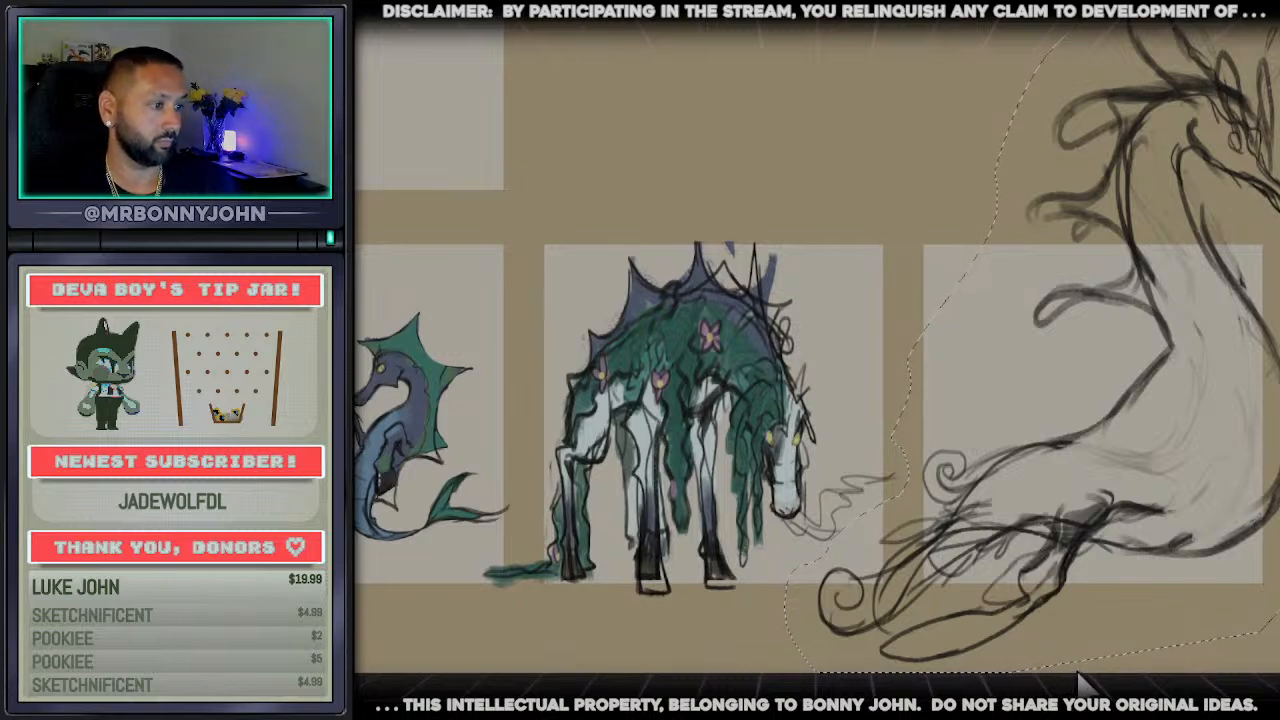
key(ctrl+t)
mouse_move(787, 673)
mouse_down()
mouse_move(883, 628)
mouse_move(974, 505)
mouse_up()
drag(1065, 407, 1065, 565)
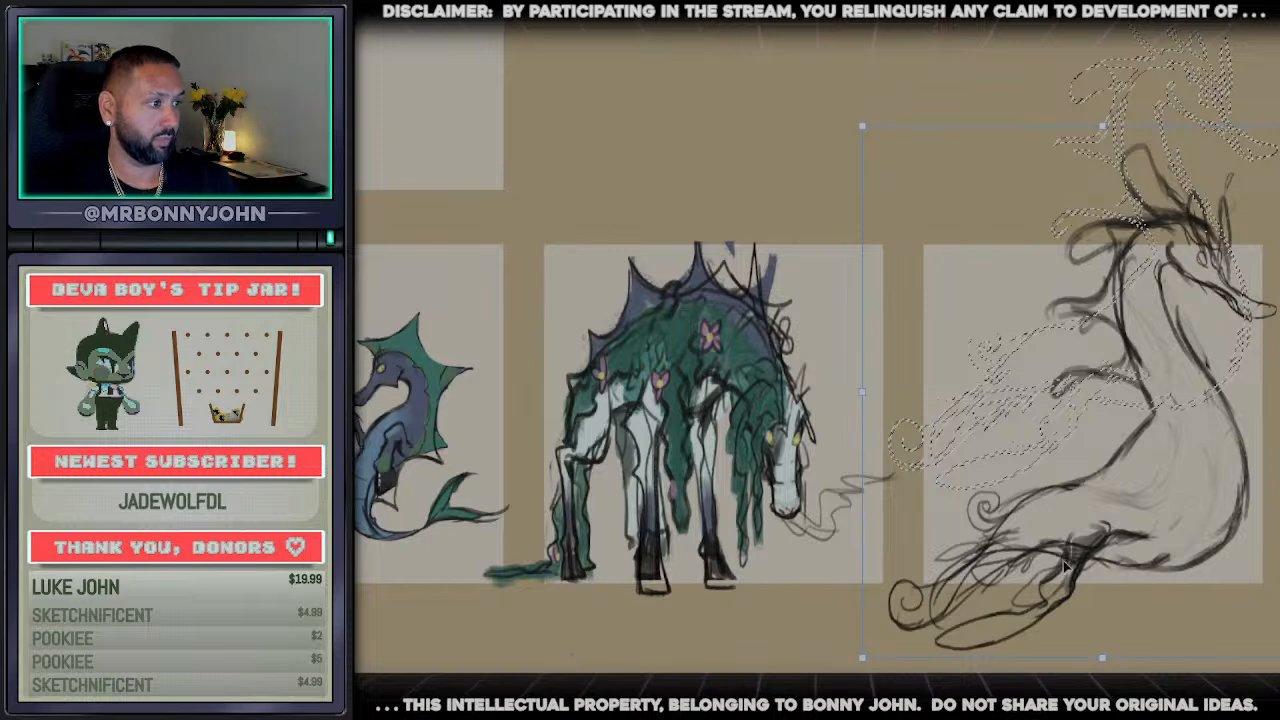
key(Return)
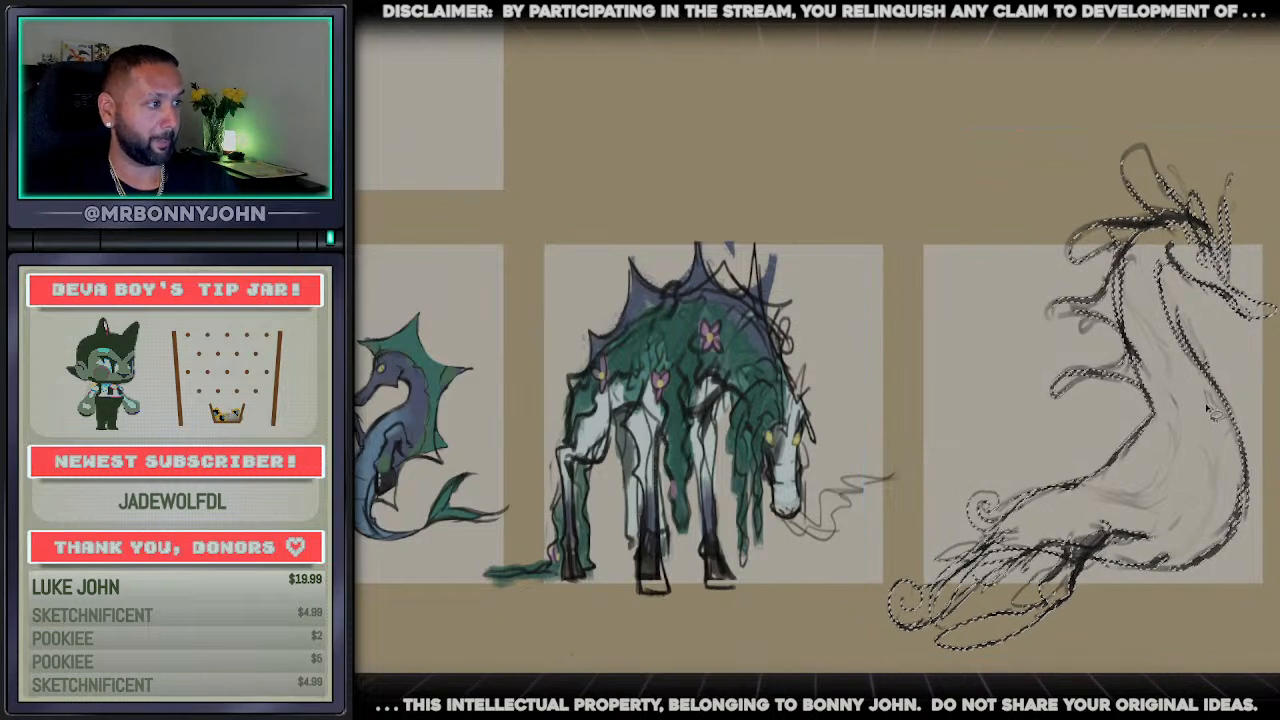
key(ctrl+d)
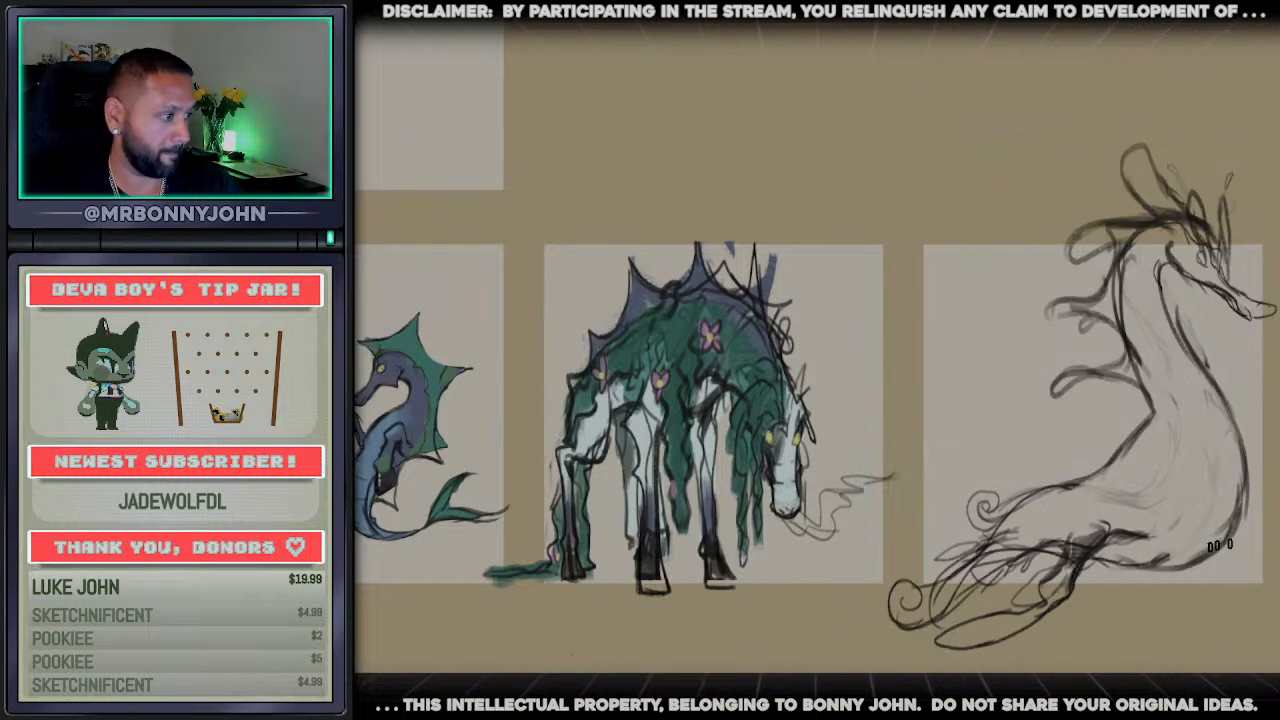
drag(1224, 547, 1277, 565)
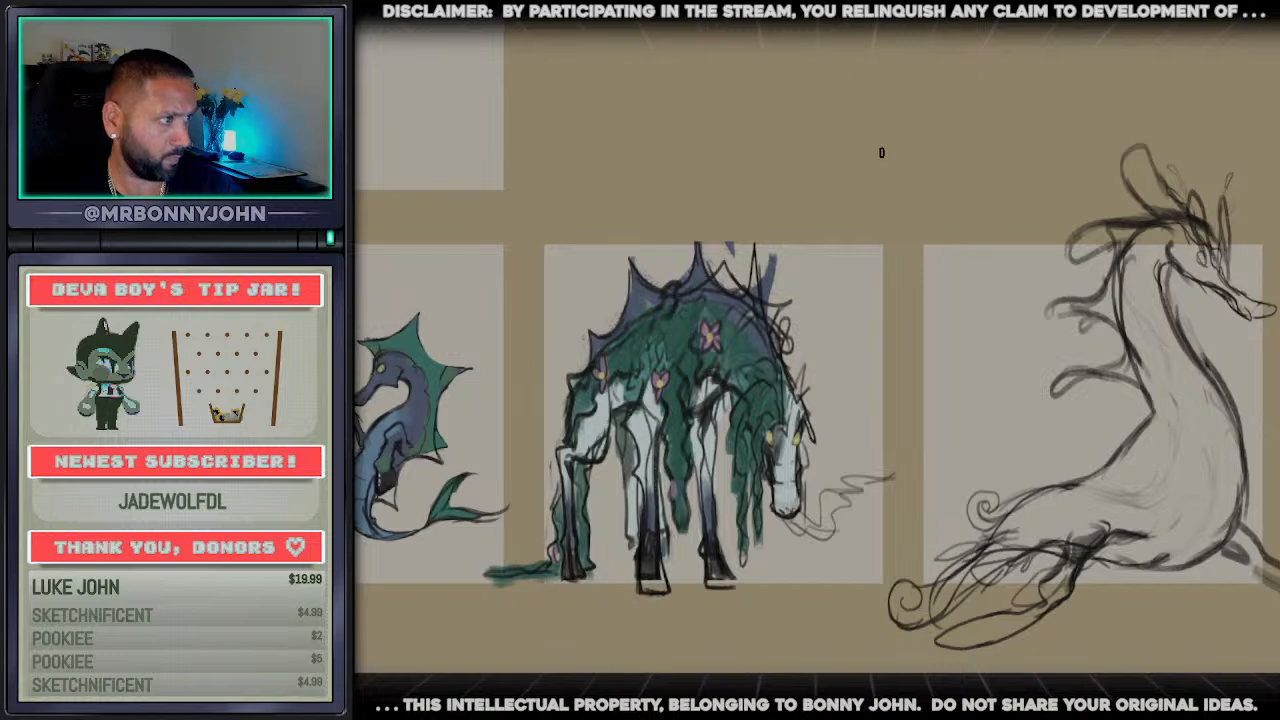
Select the head and upper neck and move them straight up to lengthen the neck
mouse_move(1274, 128)
mouse_down()
mouse_move(1020, 262)
mouse_move(1150, 415)
mouse_move(1260, 416)
mouse_up()
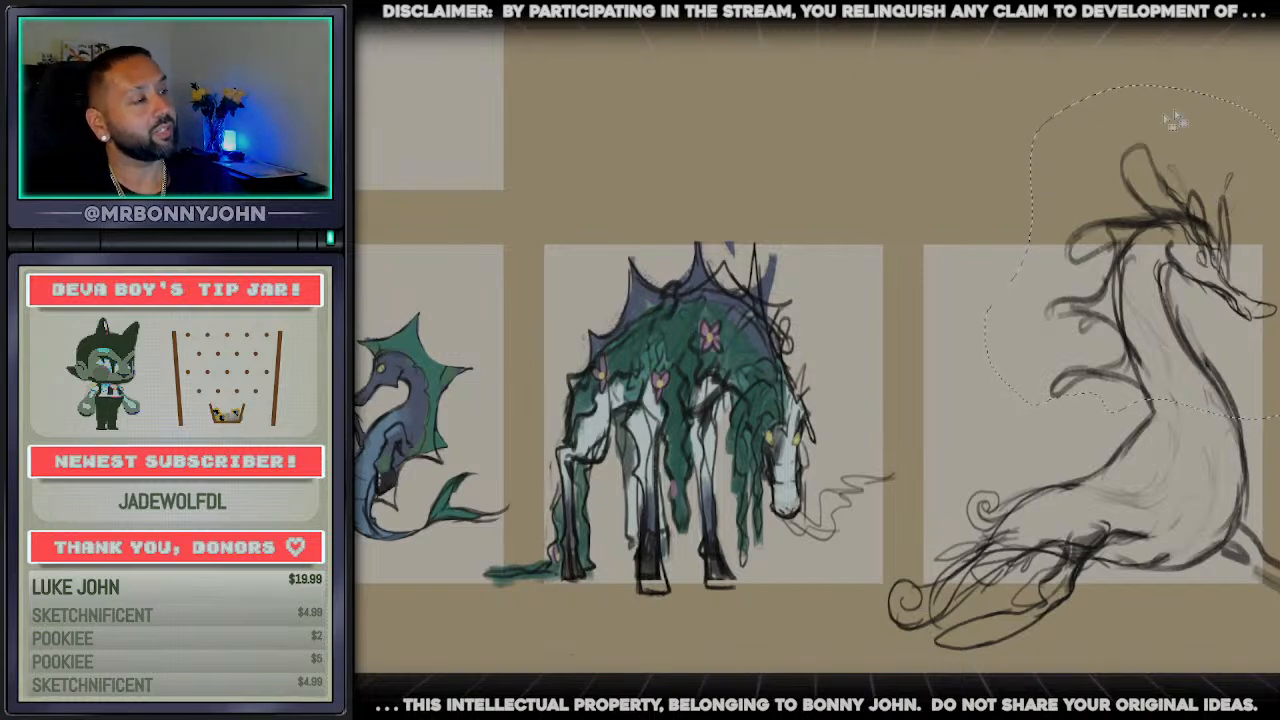
key(v)
key(Up)
key(Up)
key(Up)
key(Up)
key(Up)
key(Up)
key(Up)
key(Up)
key(Up)
key(Up)
key(Up)
key(Up)
key(Up)
key(Up)
key(Up)
key(Up)
key(Up)
key(Up)
key(Up)
key(Up)
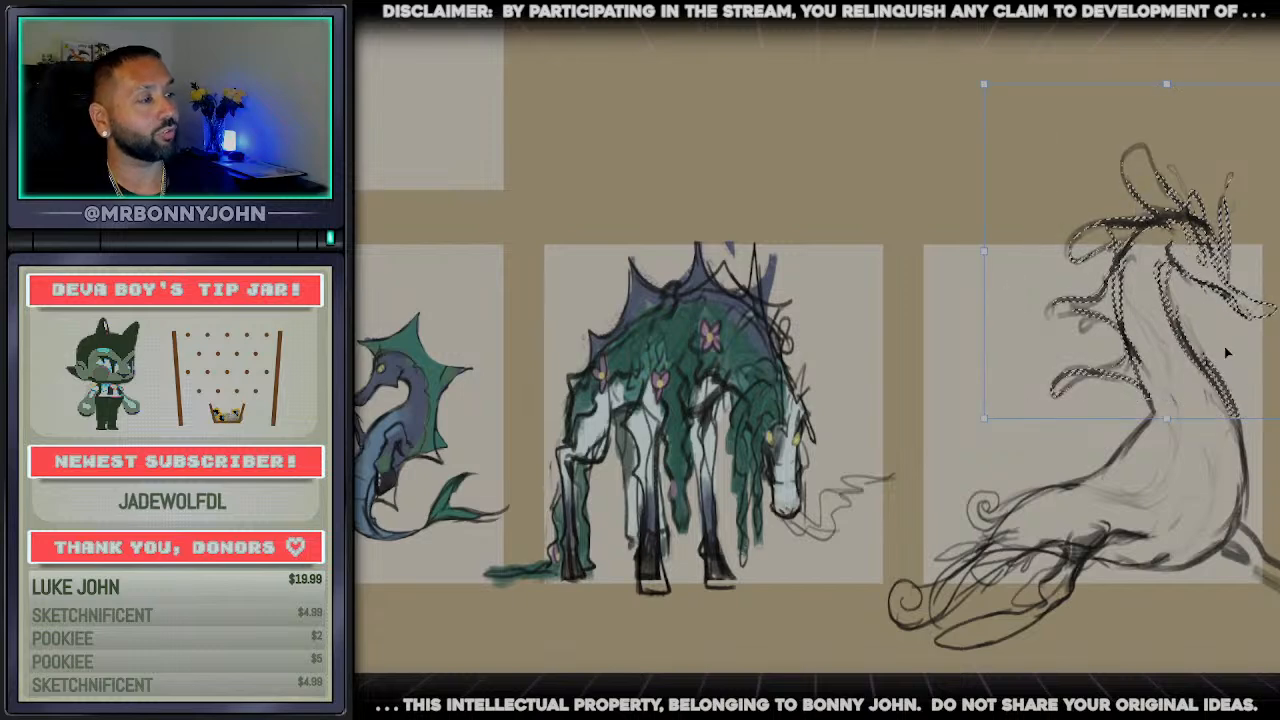
key(Up)
key(Up)
key(Up)
key(Up)
key(Up)
key(Up)
key(Up)
key(Up)
key(Up)
key(Up)
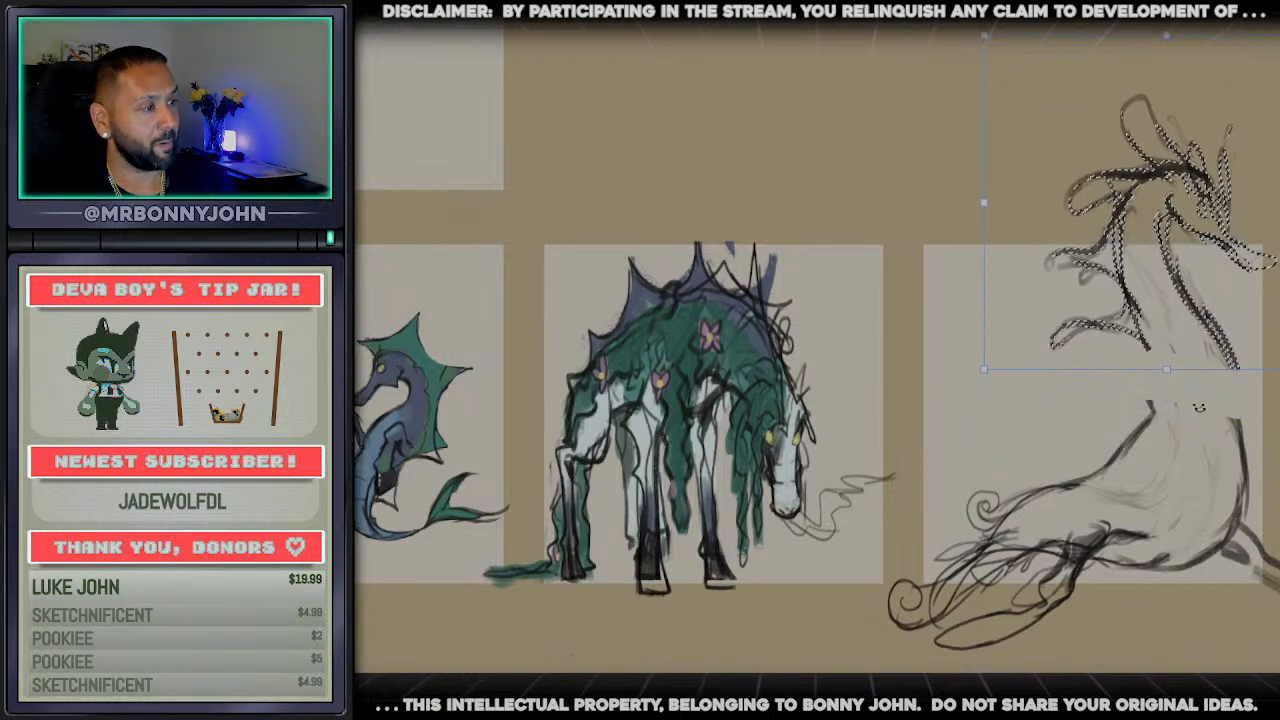
key(ctrl+d)
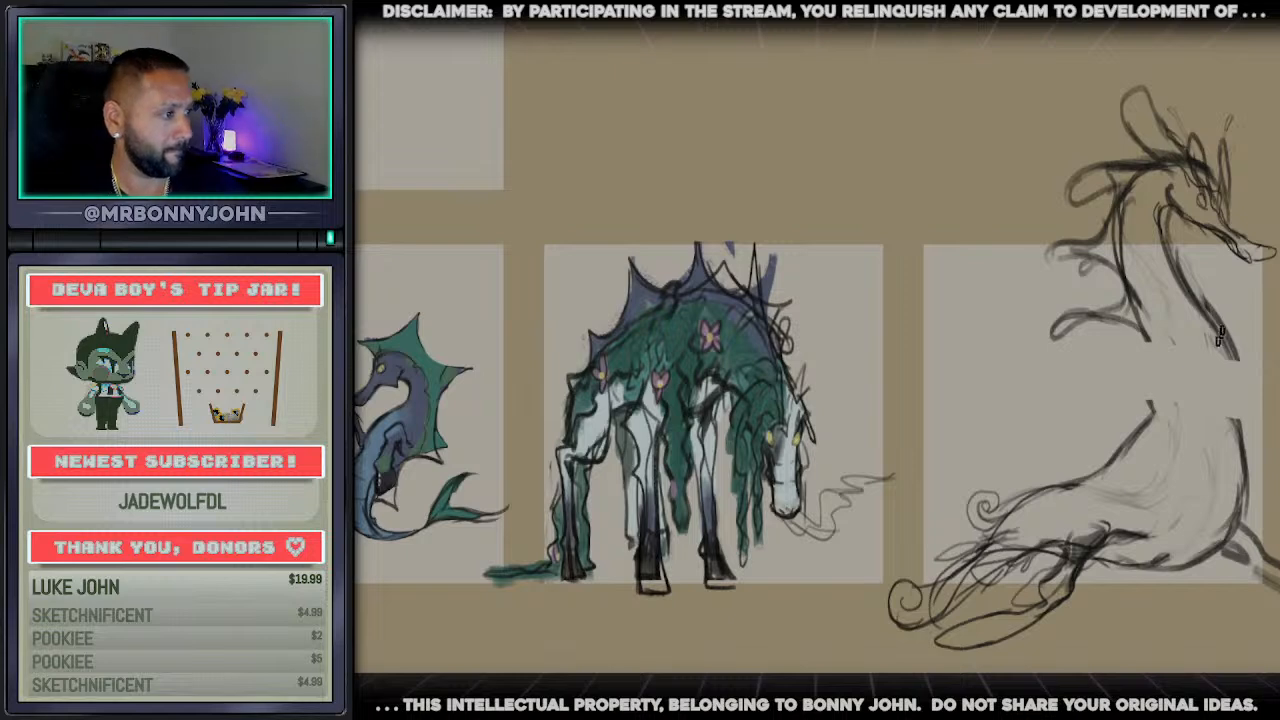
Bridge the gap in the front and back of the neck and redraw the lower back with small looped fins
drag(1220, 338, 1250, 494)
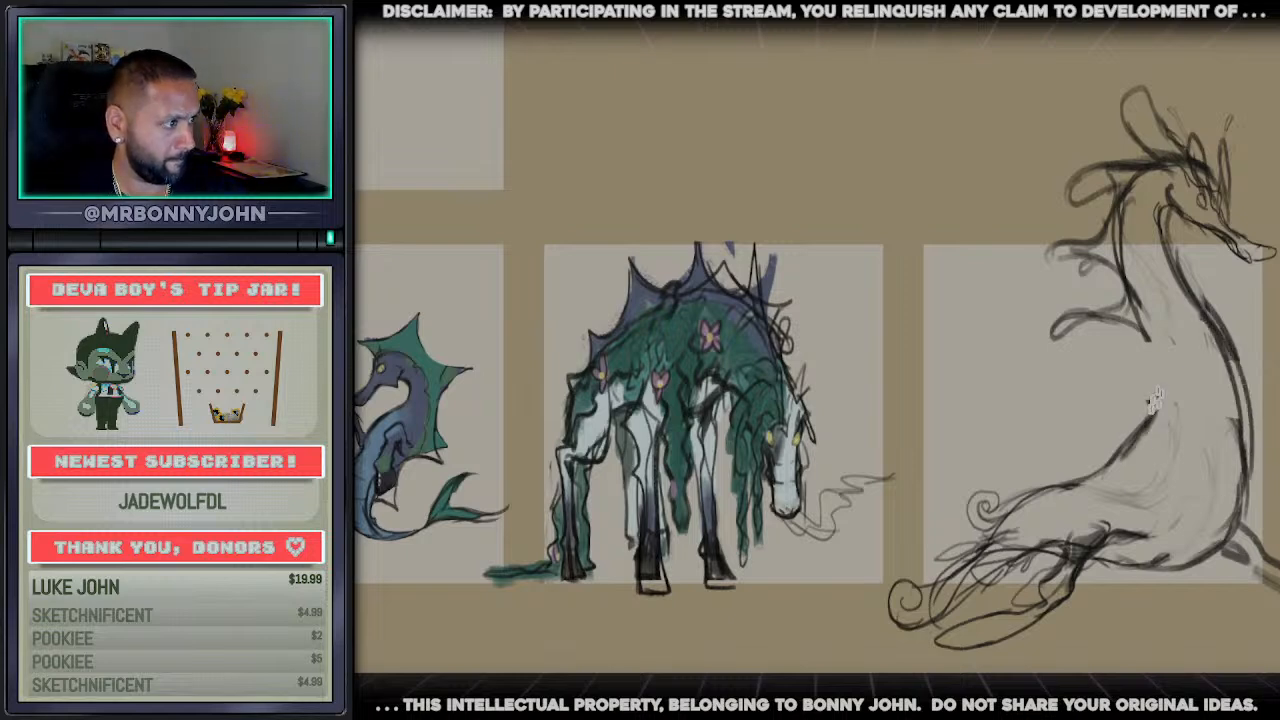
mouse_move(1160, 335)
mouse_down()
mouse_move(1140, 445)
mouse_move(1085, 478)
mouse_move(1041, 434)
mouse_up()
key(ctrl+z)
mouse_move(1041, 442)
mouse_down()
mouse_move(1070, 480)
mouse_move(1004, 477)
mouse_move(900, 617)
mouse_move(1030, 551)
mouse_move(1030, 569)
mouse_move(966, 602)
mouse_up()
key(ctrl+z)
key(e)
key(b)
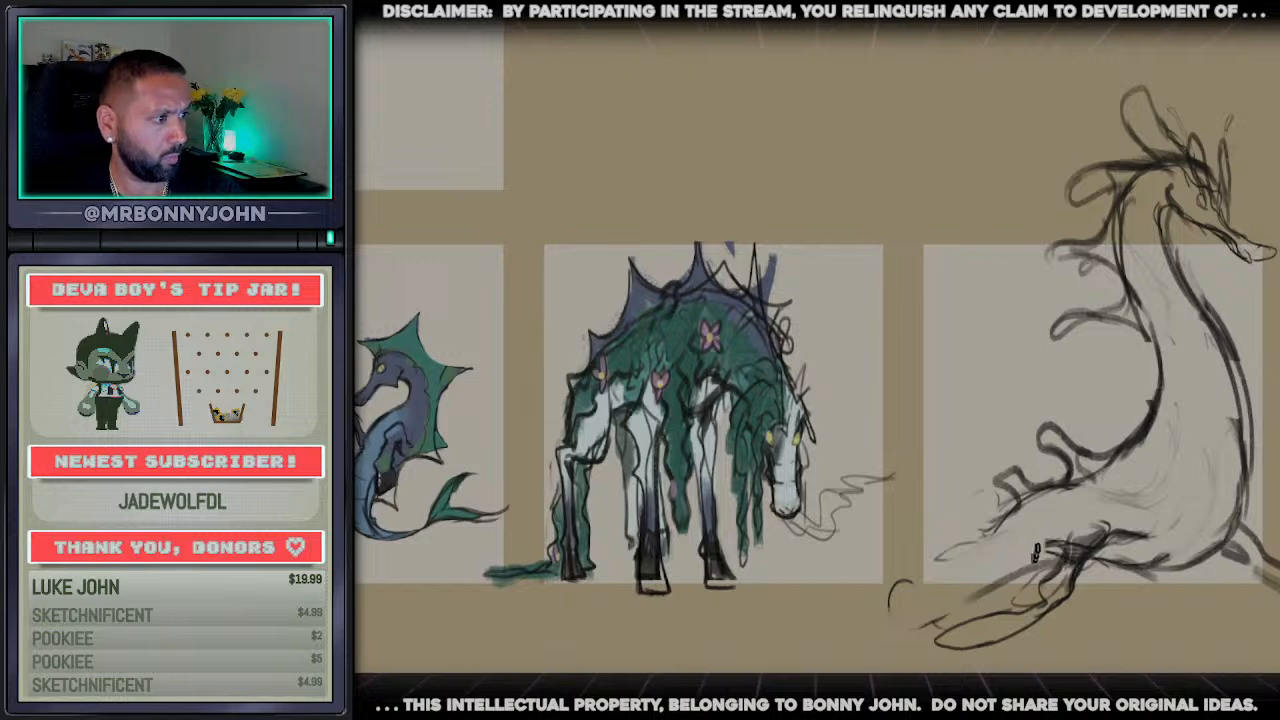
Redraw the tail as a shorter form tapering from the hindquarters into a tight curl
drag(1009, 518, 965, 588)
mouse_move(1048, 557)
mouse_down()
mouse_move(928, 622)
mouse_move(948, 545)
mouse_move(948, 574)
mouse_move(960, 562)
mouse_move(950, 557)
mouse_up()
mouse_move(908, 581)
mouse_down()
mouse_move(886, 600)
mouse_move(900, 638)
mouse_up()
key(ctrl+z)
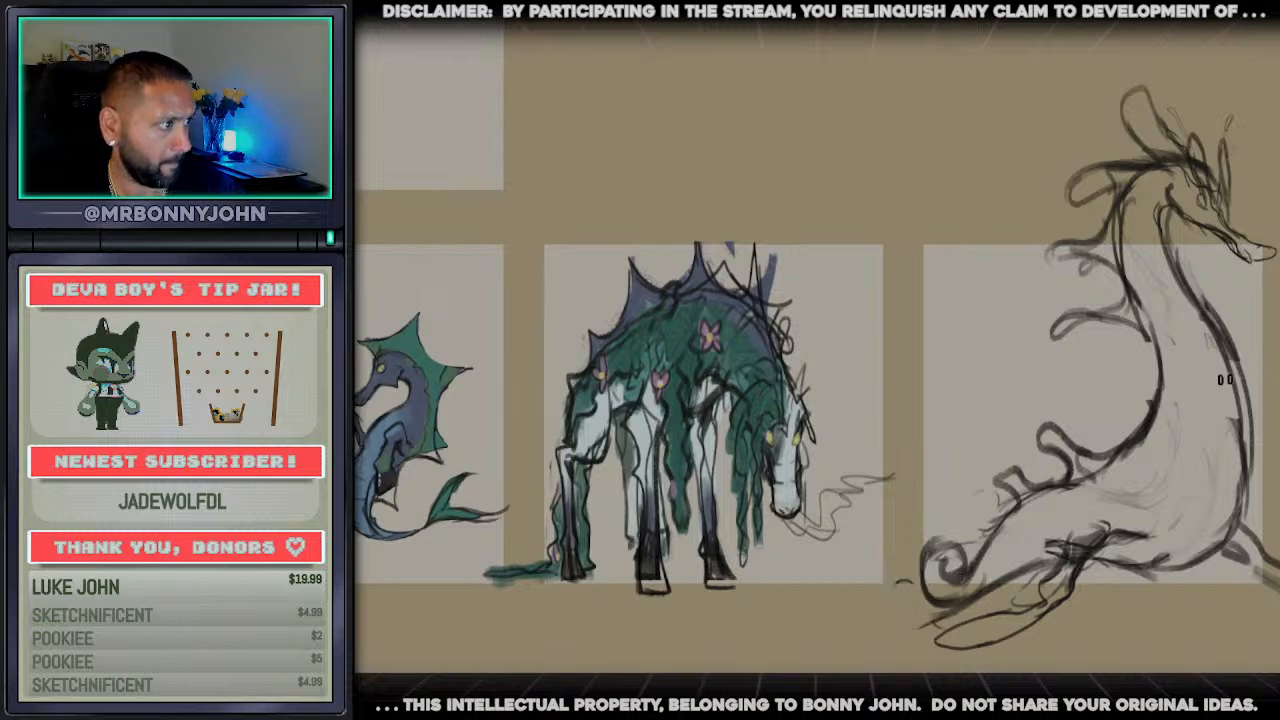
Draw an inner contour line running from behind the jaw down the side of the neck
drag(1164, 190, 1152, 282)
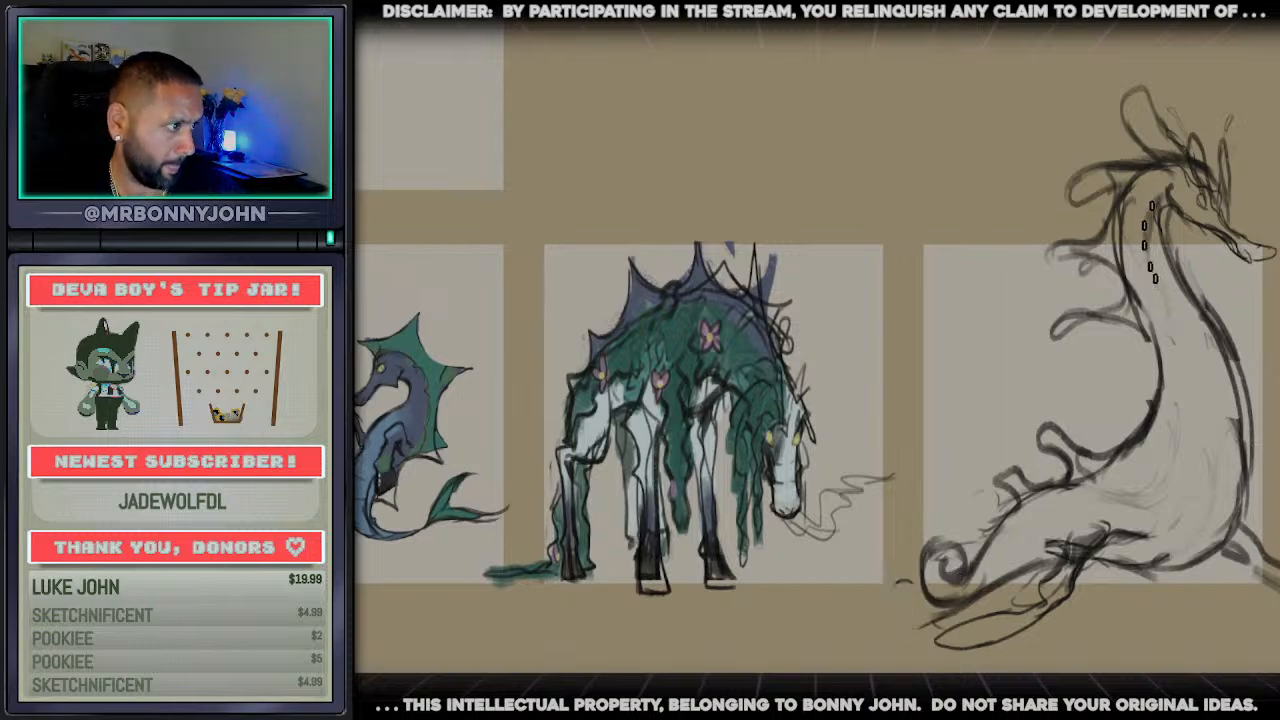
drag(1144, 236, 1180, 329)
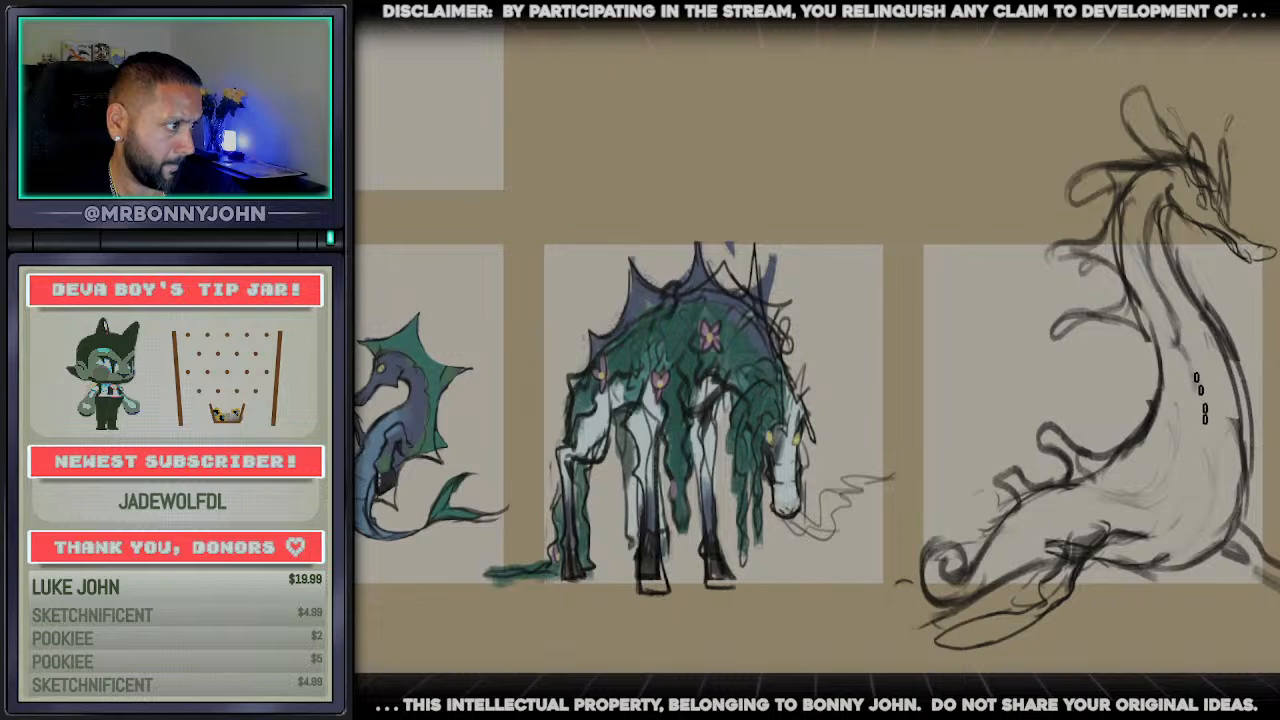
Draw the rear flipper's dark lower edge and a second foreleg under the belly, and clean up the front neck contour
mouse_move(1168, 530)
mouse_down()
mouse_move(1101, 538)
mouse_move(1084, 574)
mouse_up()
mouse_move(1142, 530)
mouse_down()
mouse_move(1090, 568)
mouse_move(1112, 538)
mouse_move(999, 560)
mouse_move(977, 596)
mouse_move(904, 630)
mouse_up()
drag(1104, 570, 1180, 598)
drag(1140, 560, 1226, 604)
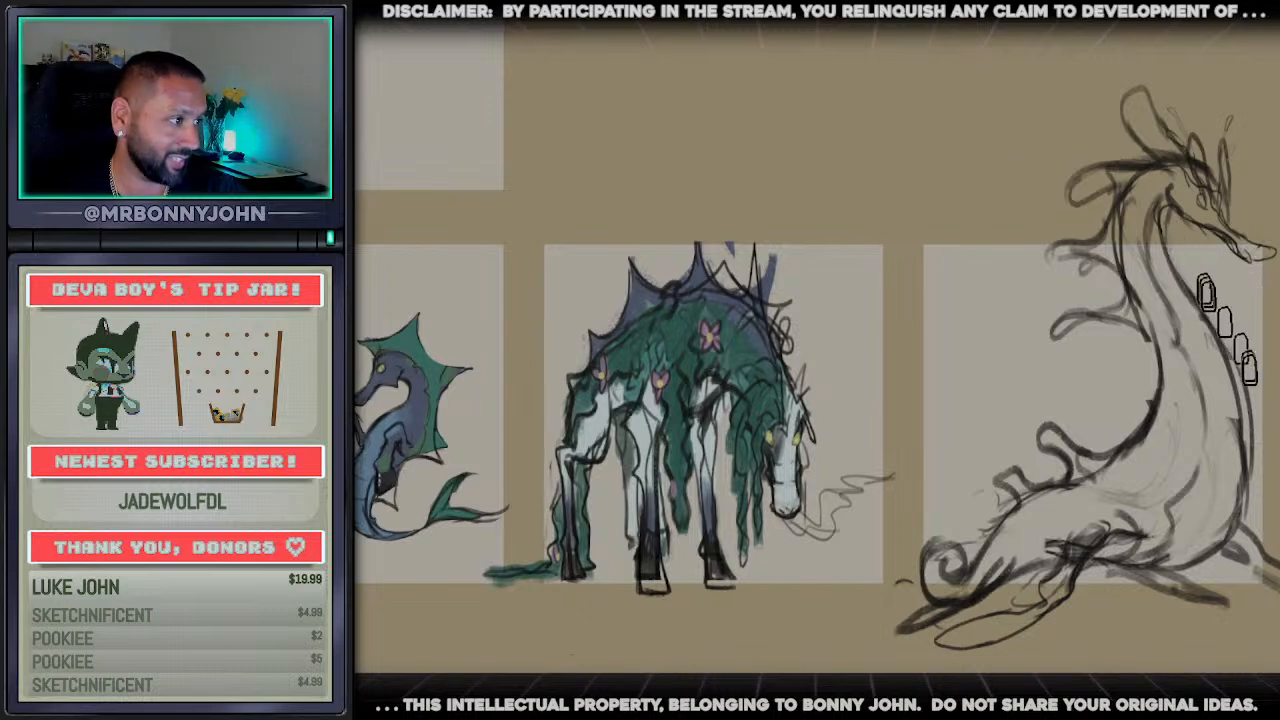
drag(1222, 340, 1244, 485)
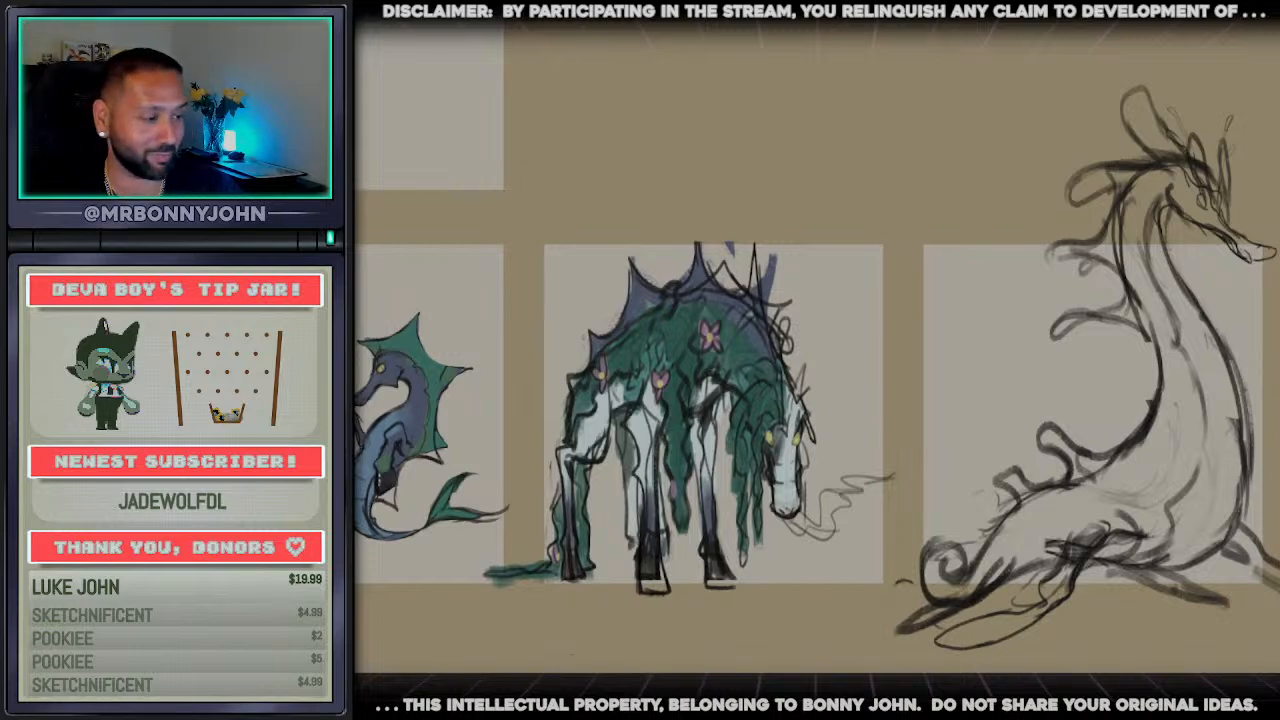
Paint a flat mid-green base over the creature's chest, neck, head and body down to the tail
scroll(807, 521, right, 3)
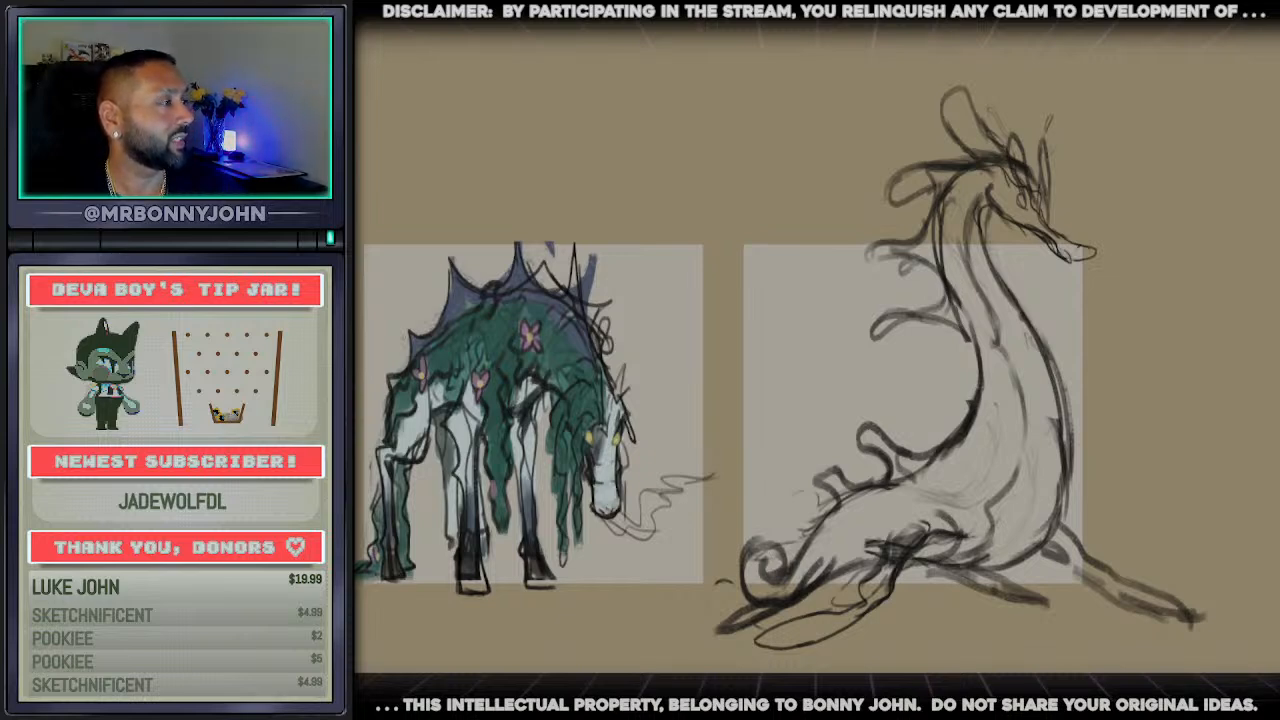
mouse_move(1016, 447)
mouse_down()
mouse_move(946, 508)
mouse_move(1016, 508)
mouse_up()
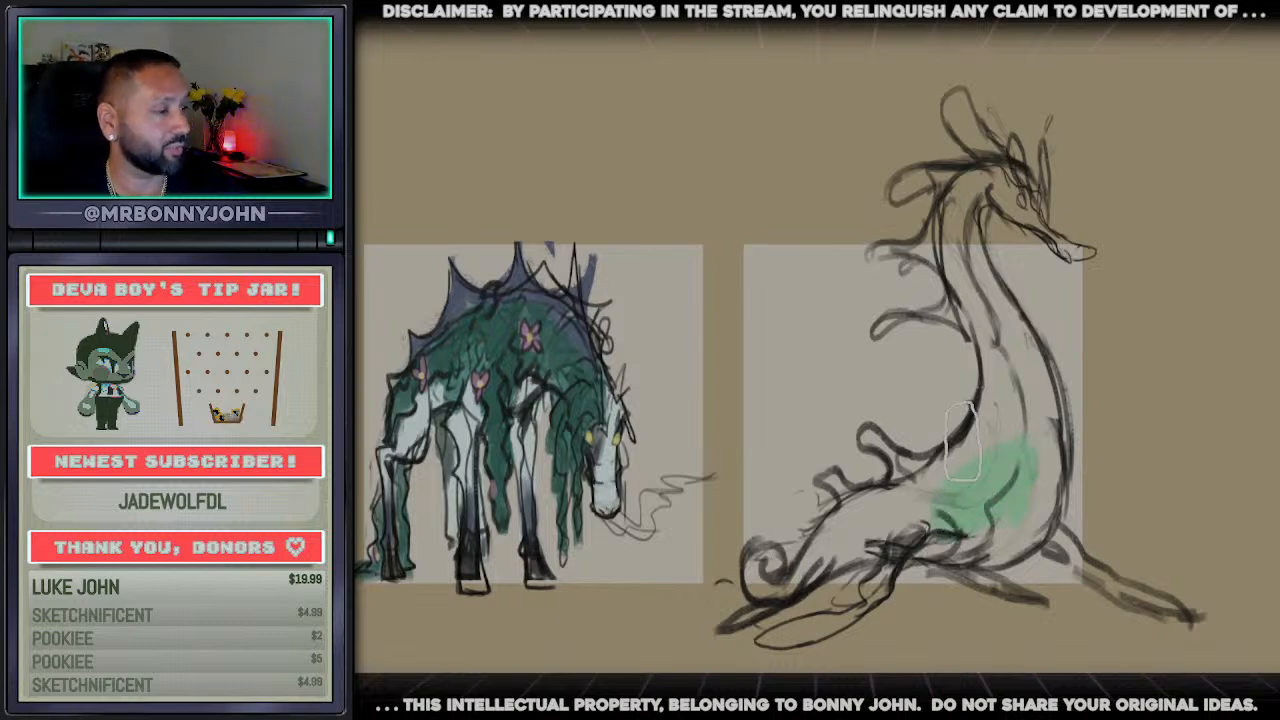
mouse_move(962, 450)
mouse_down()
mouse_move(971, 491)
mouse_move(1022, 440)
mouse_move(972, 178)
mouse_up()
mouse_move(948, 252)
mouse_down()
mouse_move(1000, 175)
mouse_move(1070, 245)
mouse_move(950, 95)
mouse_move(925, 215)
mouse_move(880, 250)
mouse_move(950, 295)
mouse_move(968, 358)
mouse_up()
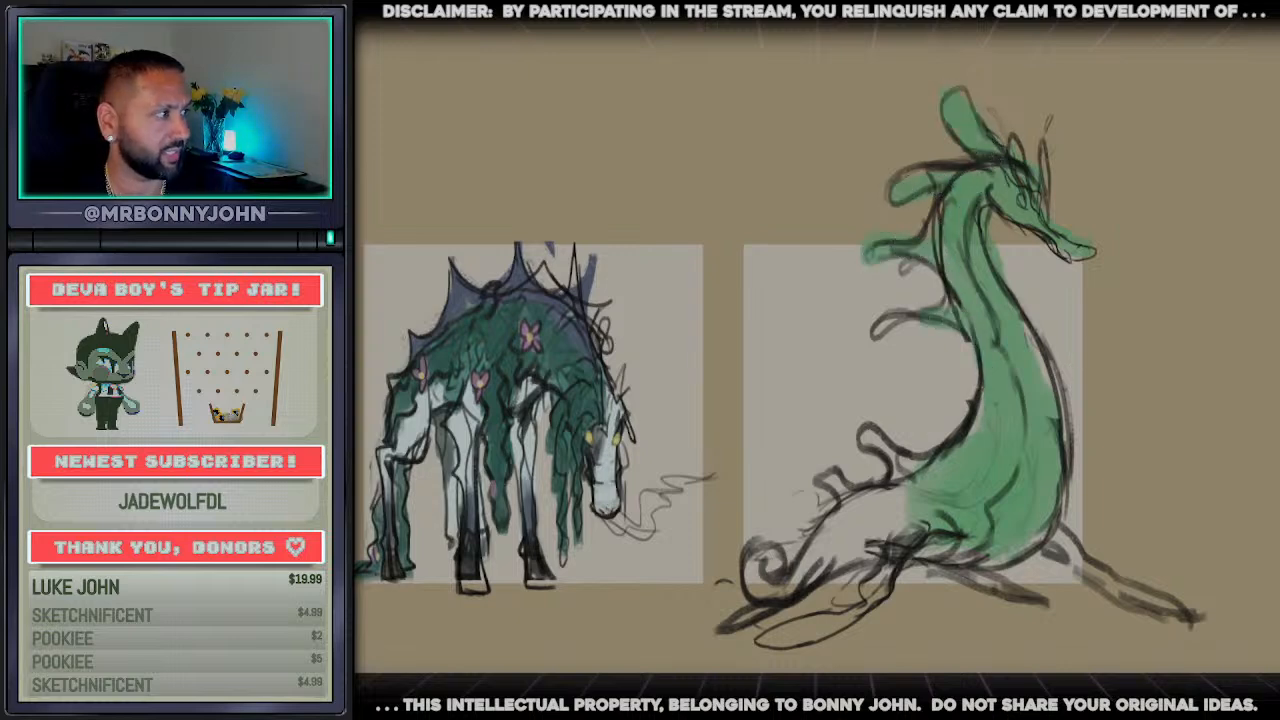
mouse_move(940, 510)
mouse_down()
mouse_move(830, 528)
mouse_move(886, 545)
mouse_move(790, 578)
mouse_up()
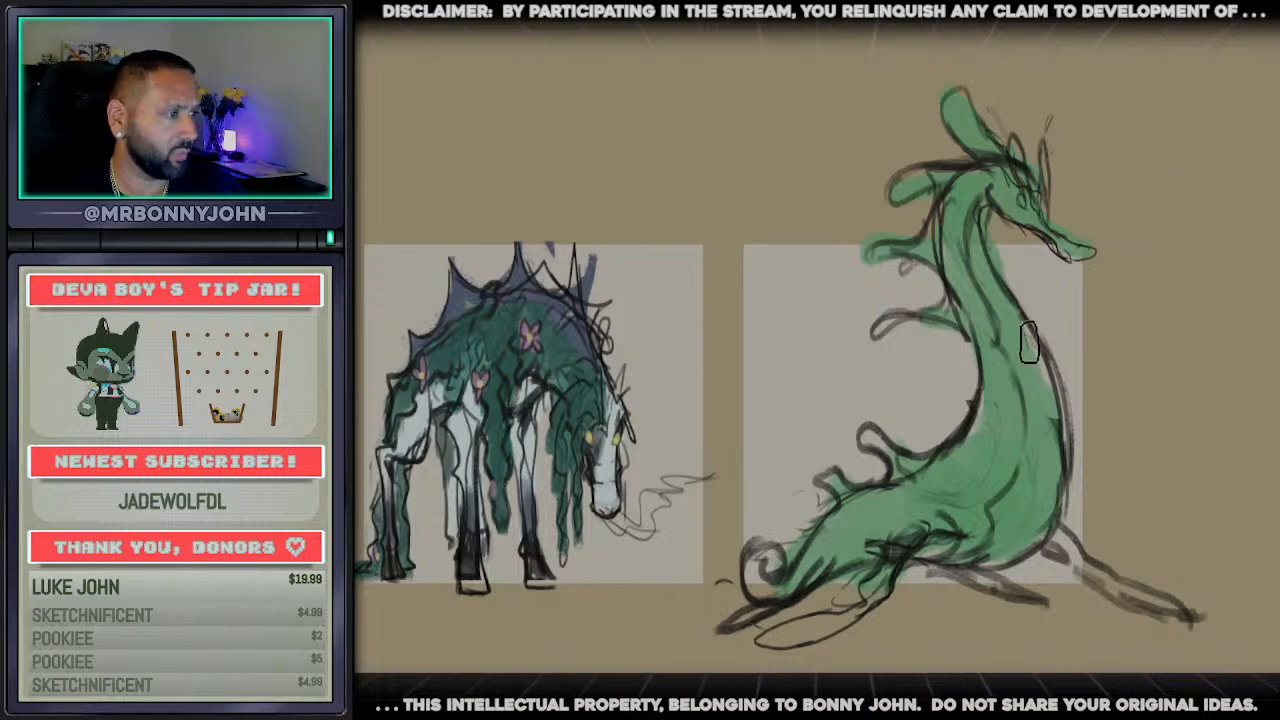
Paint the throat and belly pale yellow and block in darker green fronds along the back of the neck
mouse_move(1029, 341)
mouse_down()
mouse_move(974, 240)
mouse_move(1045, 440)
mouse_move(1025, 540)
mouse_up()
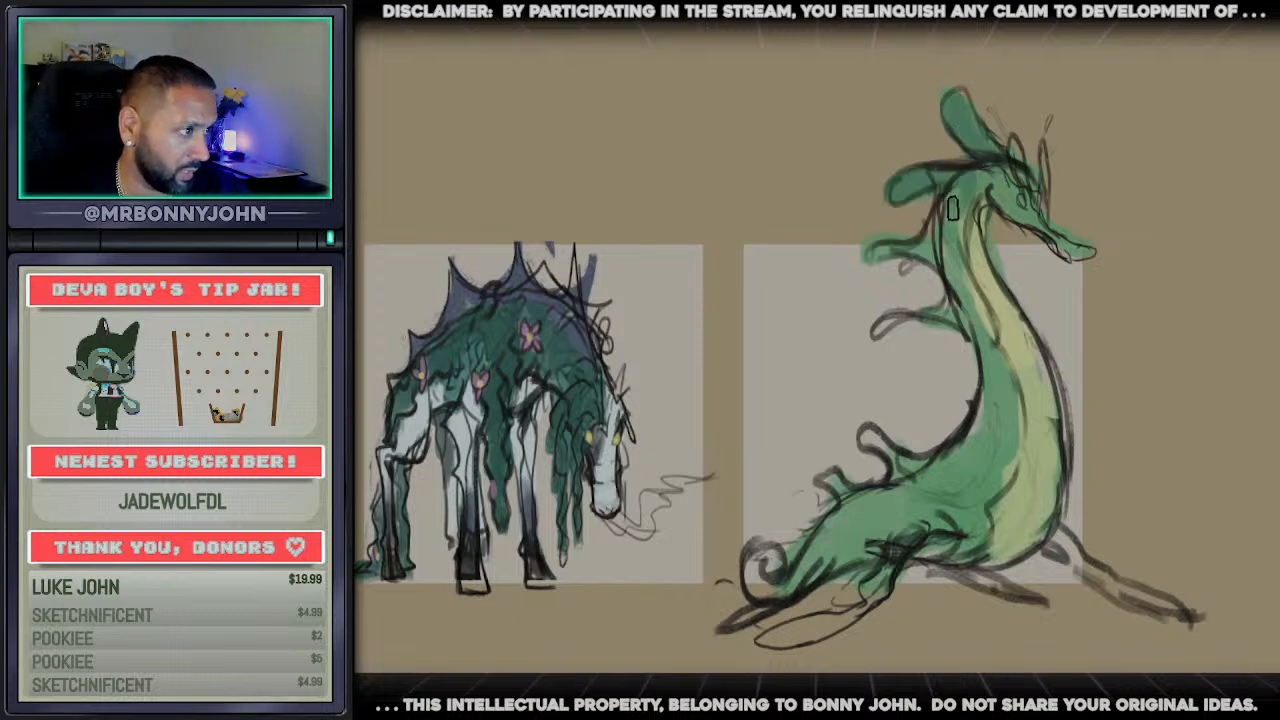
mouse_move(915, 250)
mouse_down()
mouse_move(862, 248)
mouse_move(930, 280)
mouse_move(950, 338)
mouse_move(966, 340)
mouse_move(956, 324)
mouse_move(972, 393)
mouse_up()
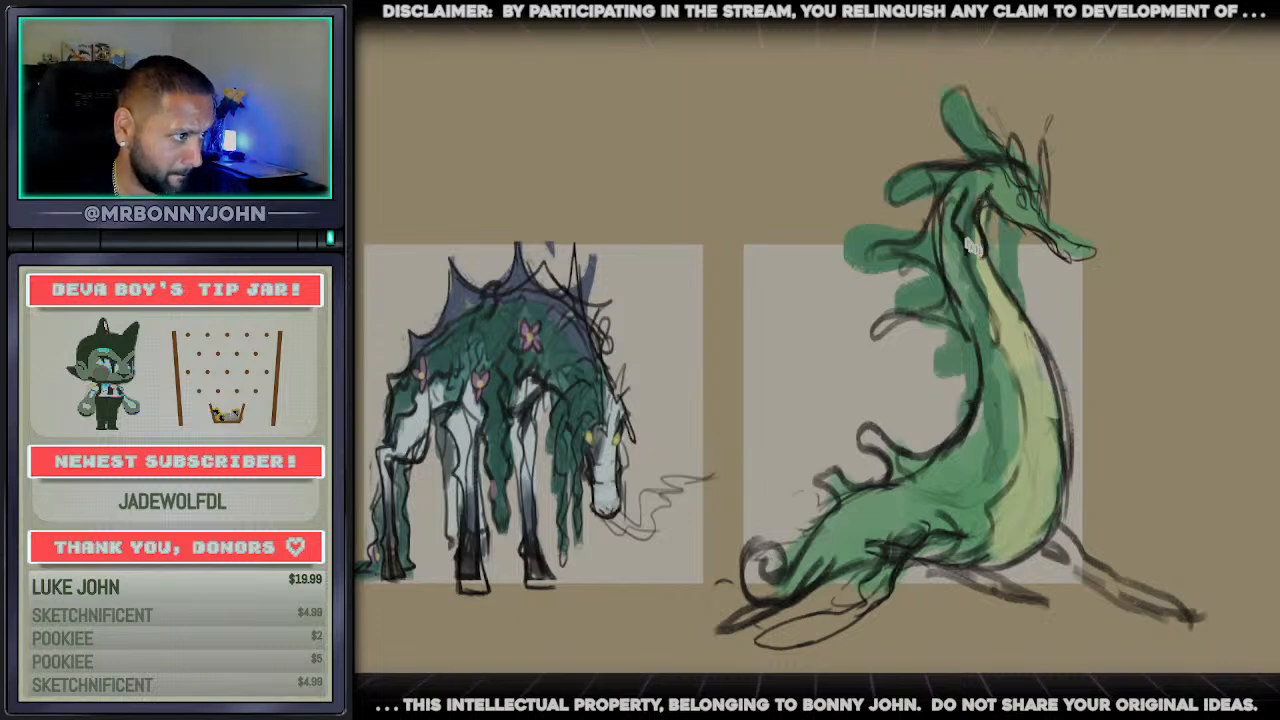
Draw long wavy mane strands hanging from the head down the neck and in front of the throat
mouse_move(972, 244)
mouse_down()
mouse_move(970, 288)
mouse_move(990, 318)
mouse_move(975, 336)
mouse_move(990, 347)
mouse_move(981, 403)
mouse_up()
drag(996, 350, 1007, 430)
drag(993, 402, 997, 476)
drag(1006, 420, 1000, 484)
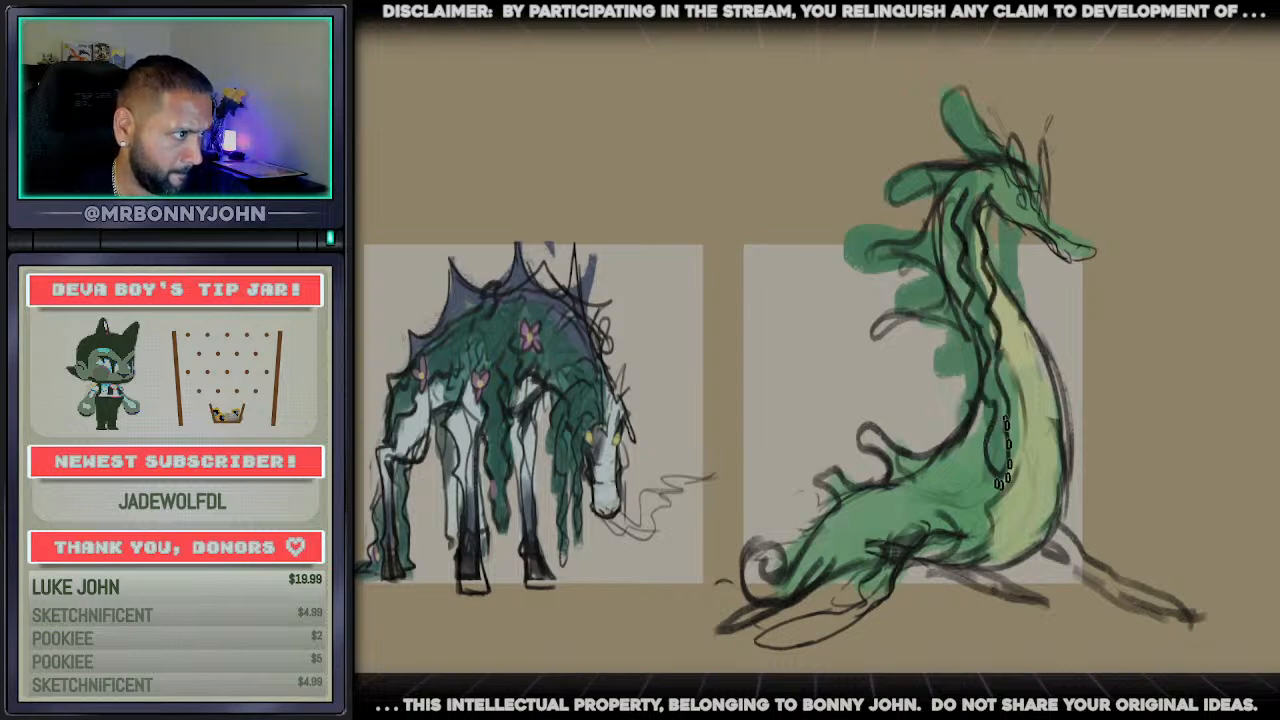
mouse_move(993, 212)
mouse_down()
mouse_move(1004, 288)
mouse_move(1023, 282)
mouse_move(1021, 306)
mouse_up()
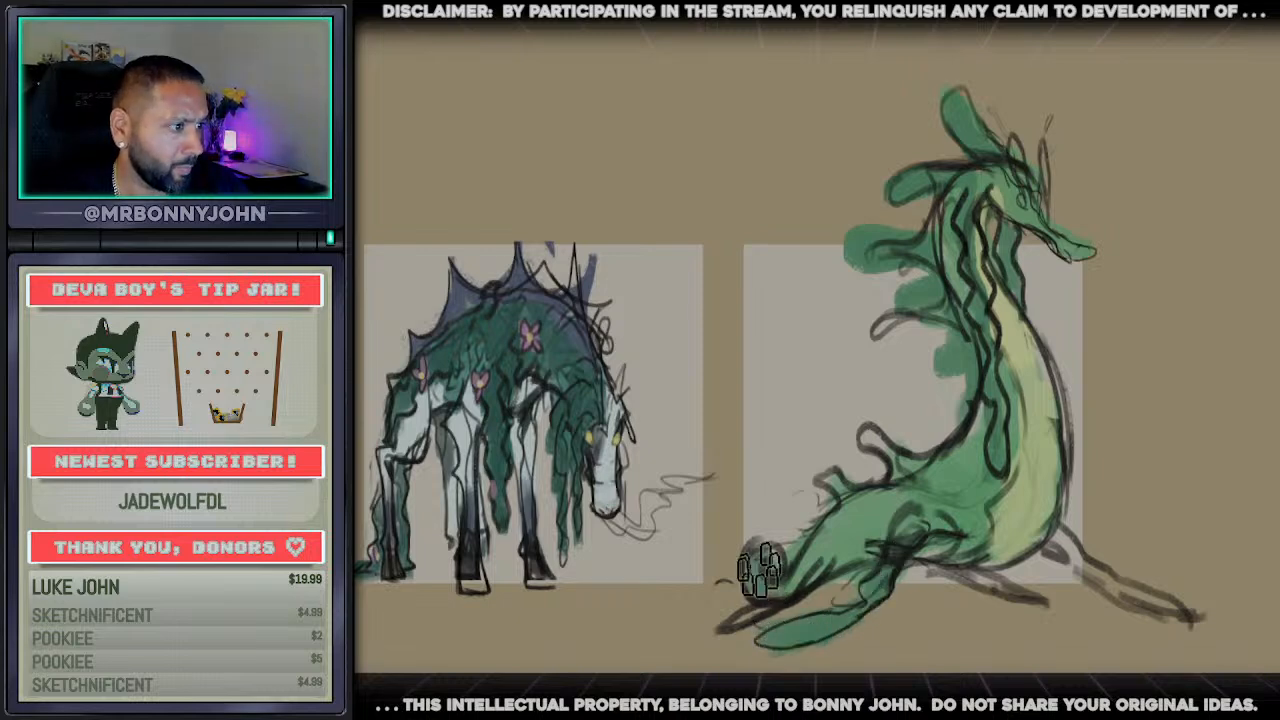
Paint the curled tail green and add scalloped dark lines along the throat and belly edge
mouse_move(762, 562)
mouse_down()
mouse_move(750, 558)
mouse_move(745, 585)
mouse_move(818, 568)
mouse_up()
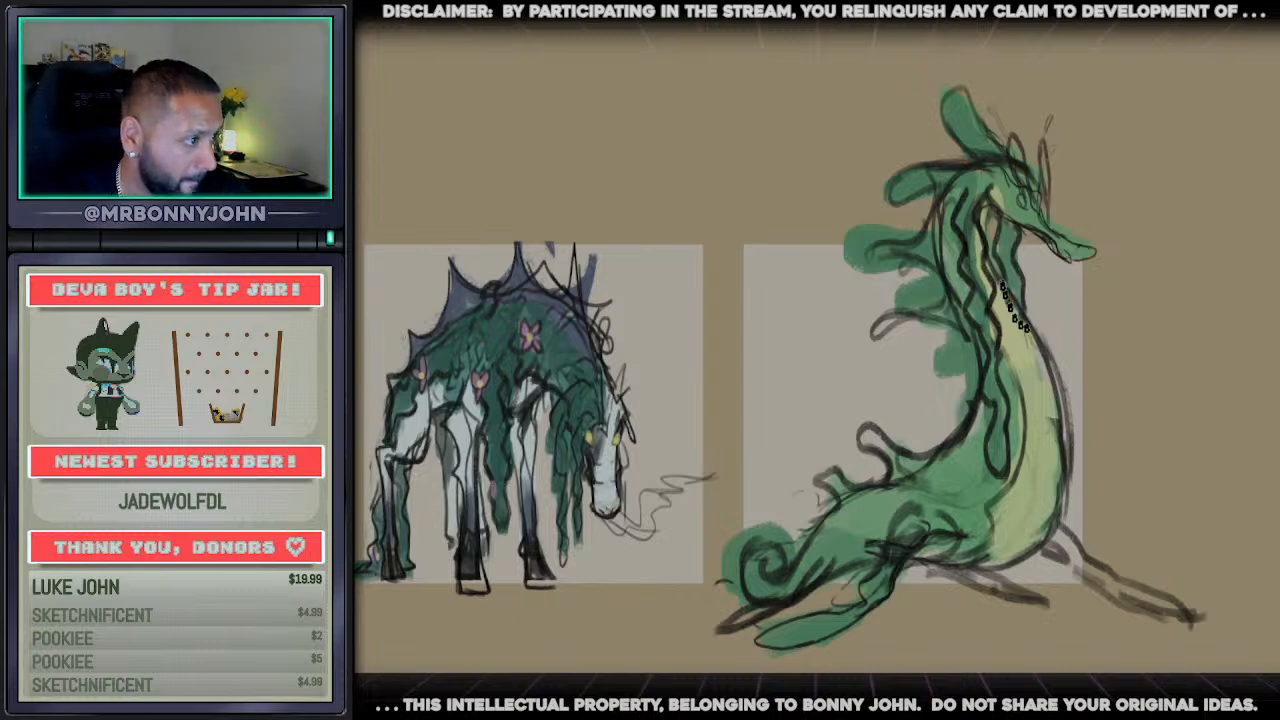
mouse_move(1012, 314)
mouse_down()
mouse_move(1052, 362)
mouse_move(1044, 404)
mouse_move(1068, 432)
mouse_move(1053, 448)
mouse_move(1064, 511)
mouse_move(1028, 533)
mouse_up()
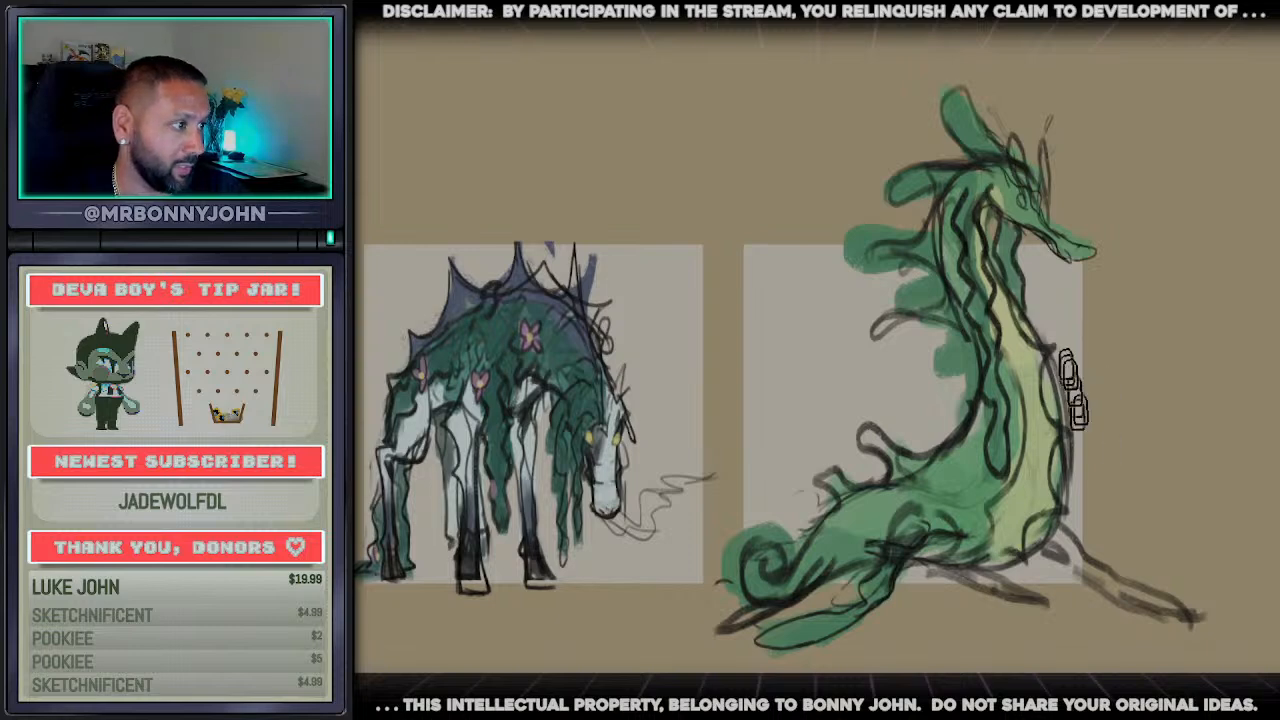
Outline larger leaf-shaped fins on the lower back and strengthen the contours of the curled tail and hind flipper
mouse_move(905, 440)
mouse_down()
mouse_move(828, 405)
mouse_move(894, 465)
mouse_move(886, 478)
mouse_up()
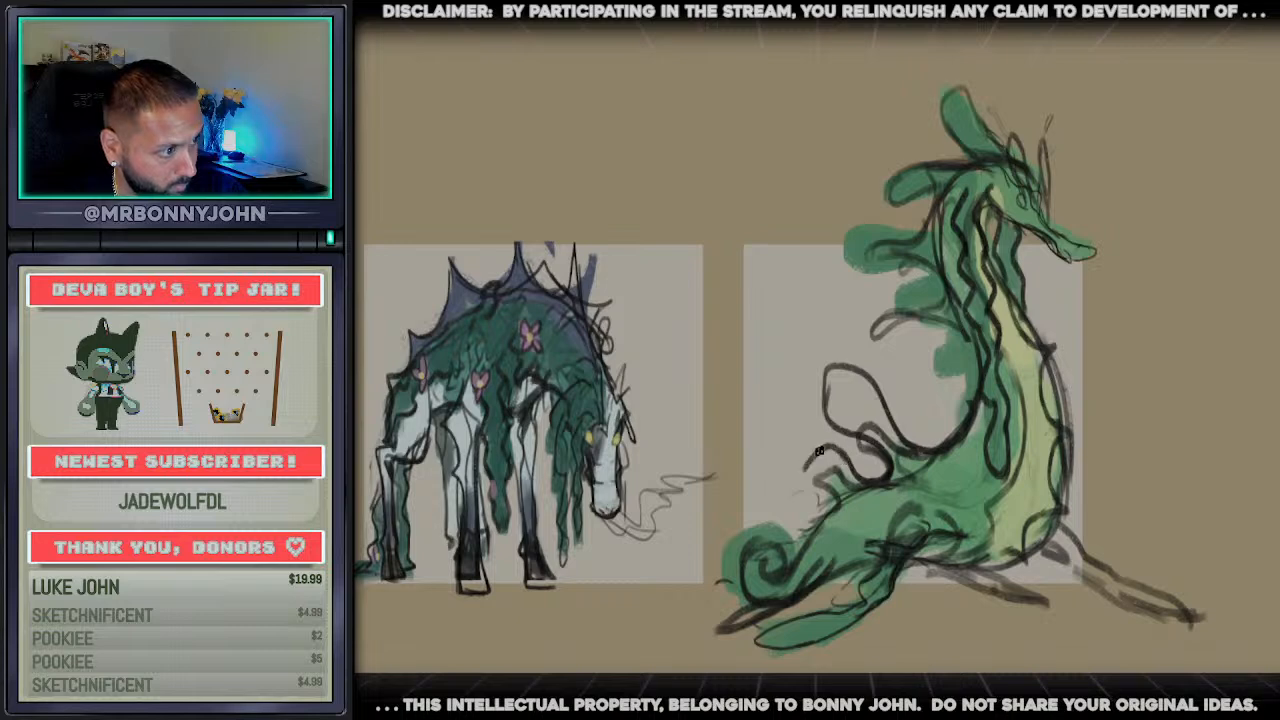
mouse_move(813, 452)
mouse_down()
mouse_move(845, 488)
mouse_move(818, 498)
mouse_move(835, 508)
mouse_up()
mouse_move(785, 556)
mouse_down()
mouse_move(797, 555)
mouse_move(760, 530)
mouse_move(733, 560)
mouse_up()
mouse_move(841, 610)
mouse_down()
mouse_move(748, 645)
mouse_move(775, 640)
mouse_move(805, 658)
mouse_move(857, 620)
mouse_up()
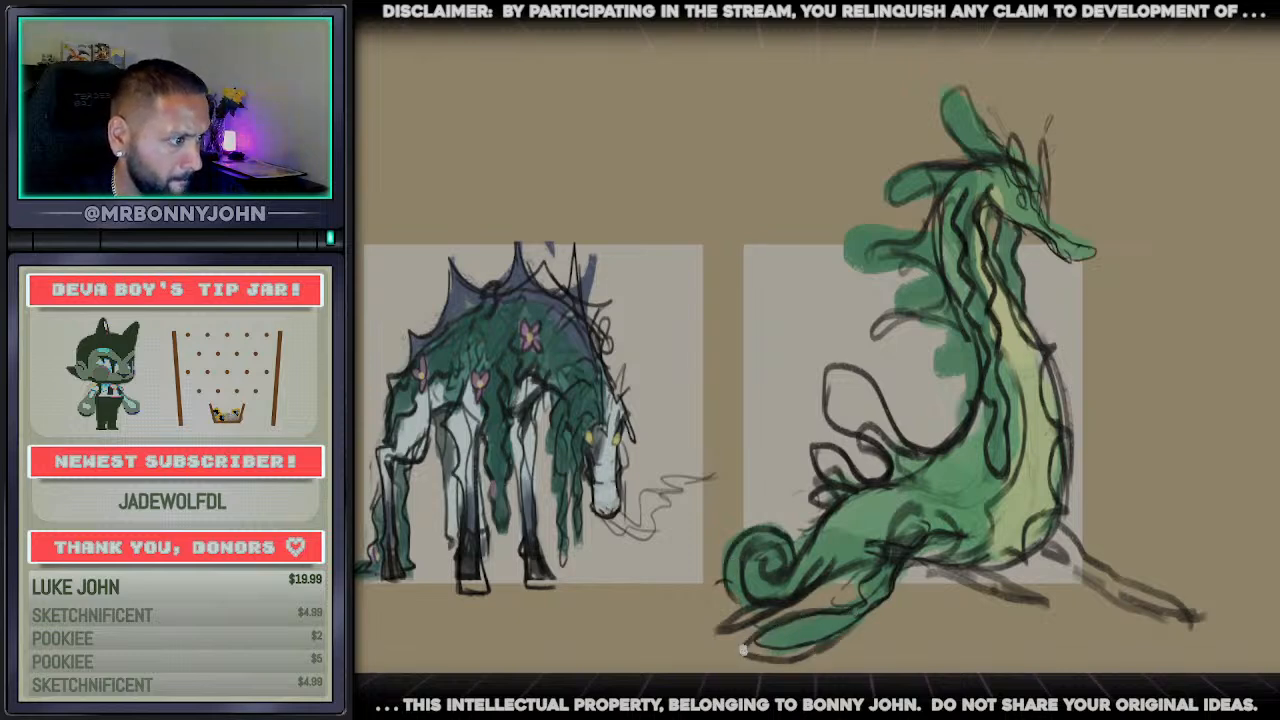
mouse_move(743, 650)
mouse_down()
mouse_move(880, 602)
mouse_move(894, 576)
mouse_move(885, 566)
mouse_up()
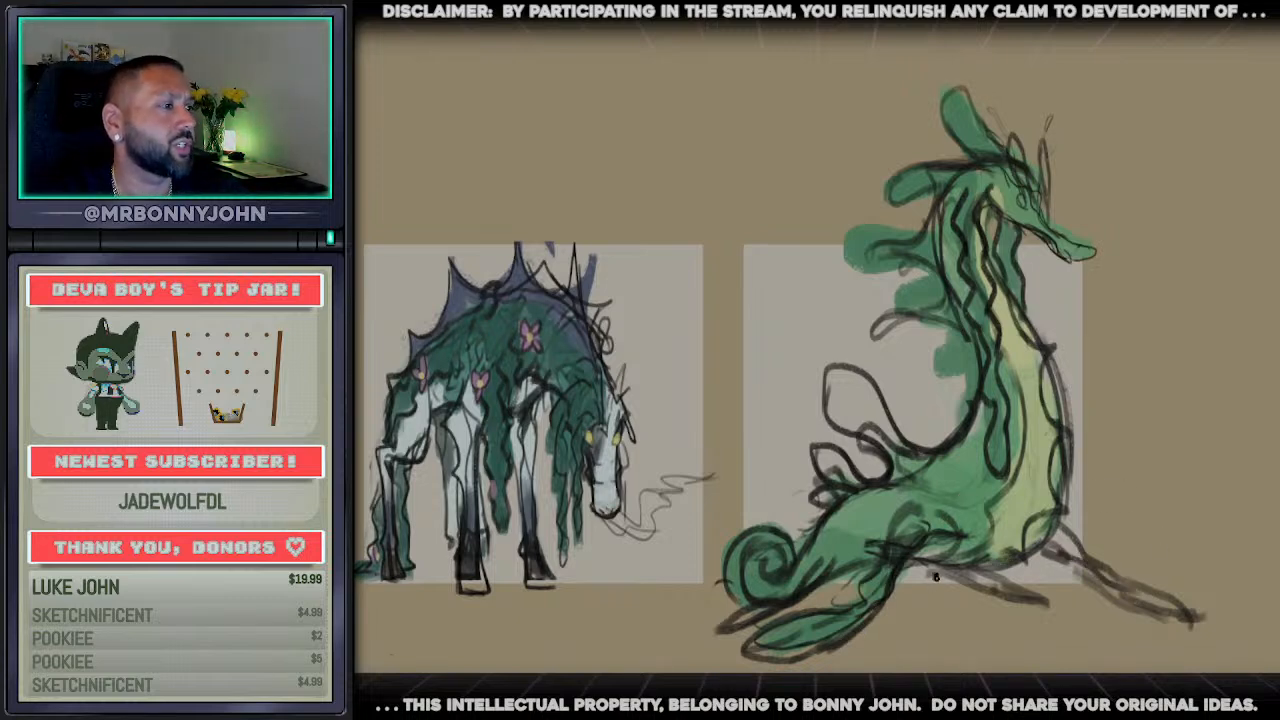
mouse_move(815, 573)
mouse_down()
mouse_move(908, 578)
mouse_move(1015, 558)
mouse_up()
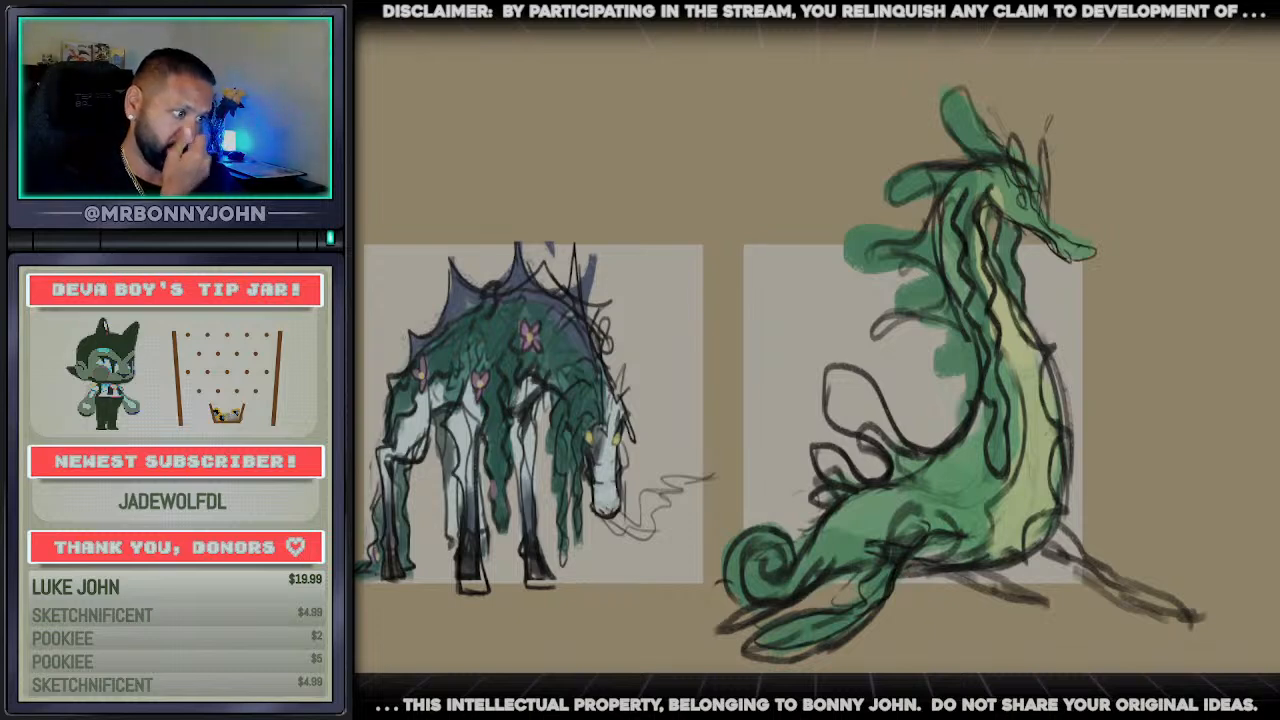
Outline the green fronds behind the neck as pointed, leaf-like shapes with dark strokes
scroll(816, 350, left, 4)
scroll(816, 350, up, 2)
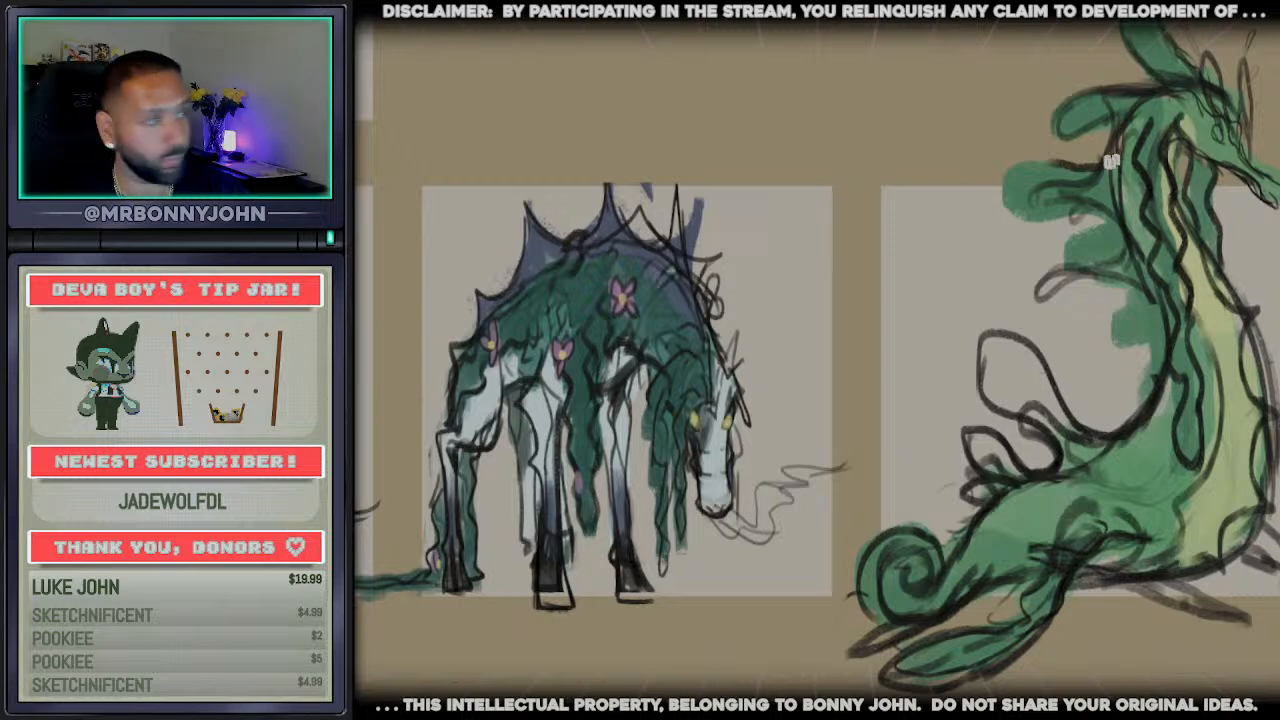
mouse_move(1106, 163)
mouse_down()
mouse_move(1035, 148)
mouse_move(990, 175)
mouse_move(1045, 212)
mouse_move(1105, 208)
mouse_up()
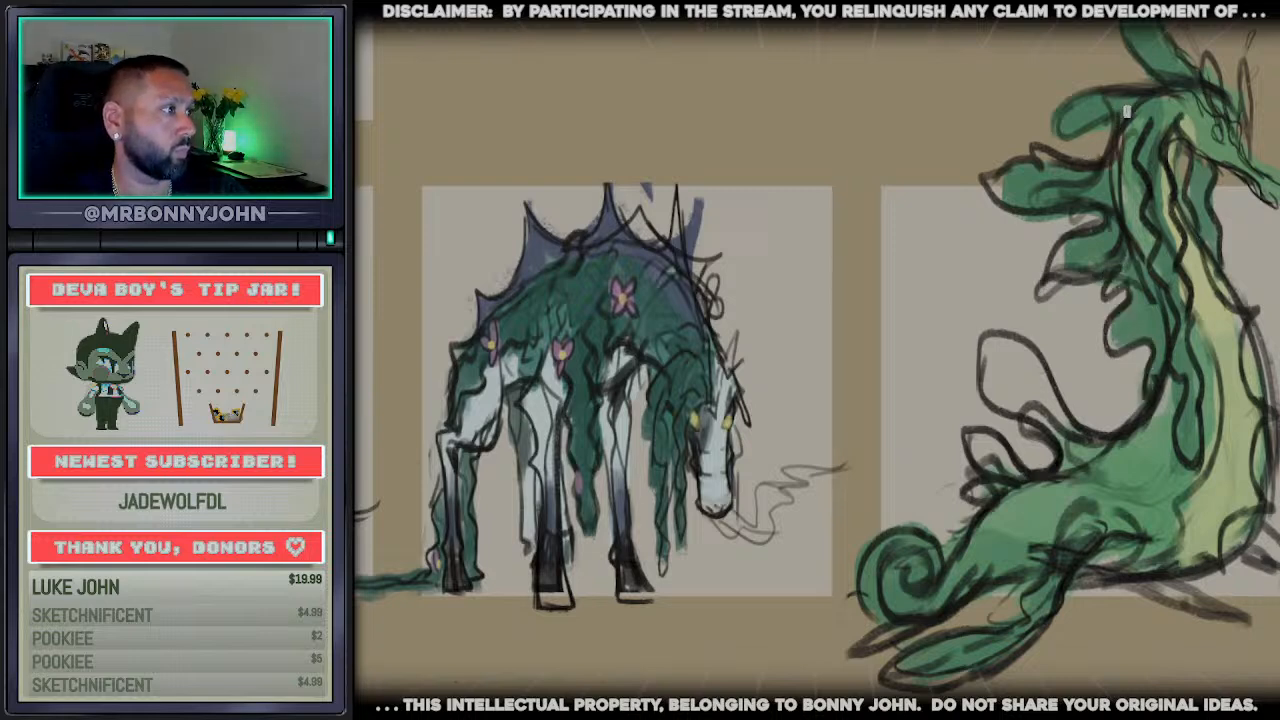
scroll(1263, 86, up, 5)
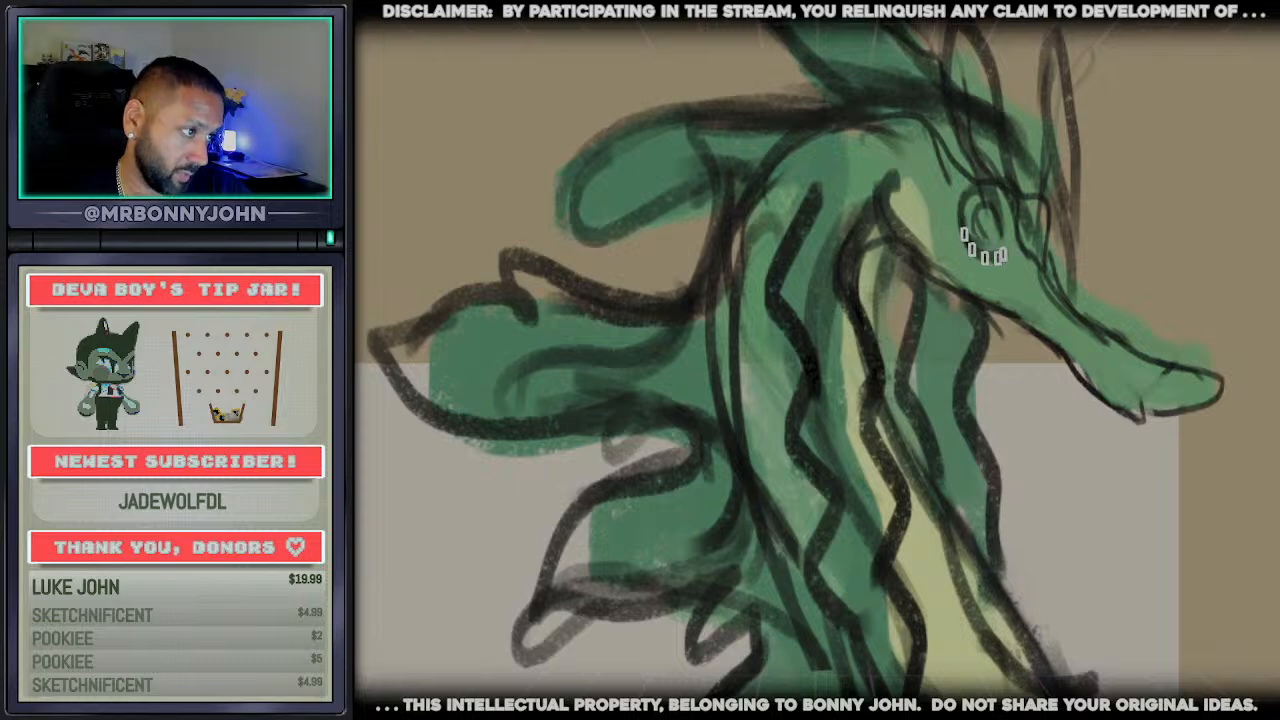
Redraw the round eye outline, erase the tall horn lines, repaint the face light green, and sharpen the forehead contour and nostril
mouse_move(977, 248)
mouse_down()
mouse_move(1009, 248)
mouse_move(992, 198)
mouse_move(1024, 226)
mouse_up()
mouse_move(1098, 240)
mouse_down()
mouse_move(1088, 122)
mouse_move(982, 62)
mouse_move(1018, 76)
mouse_up()
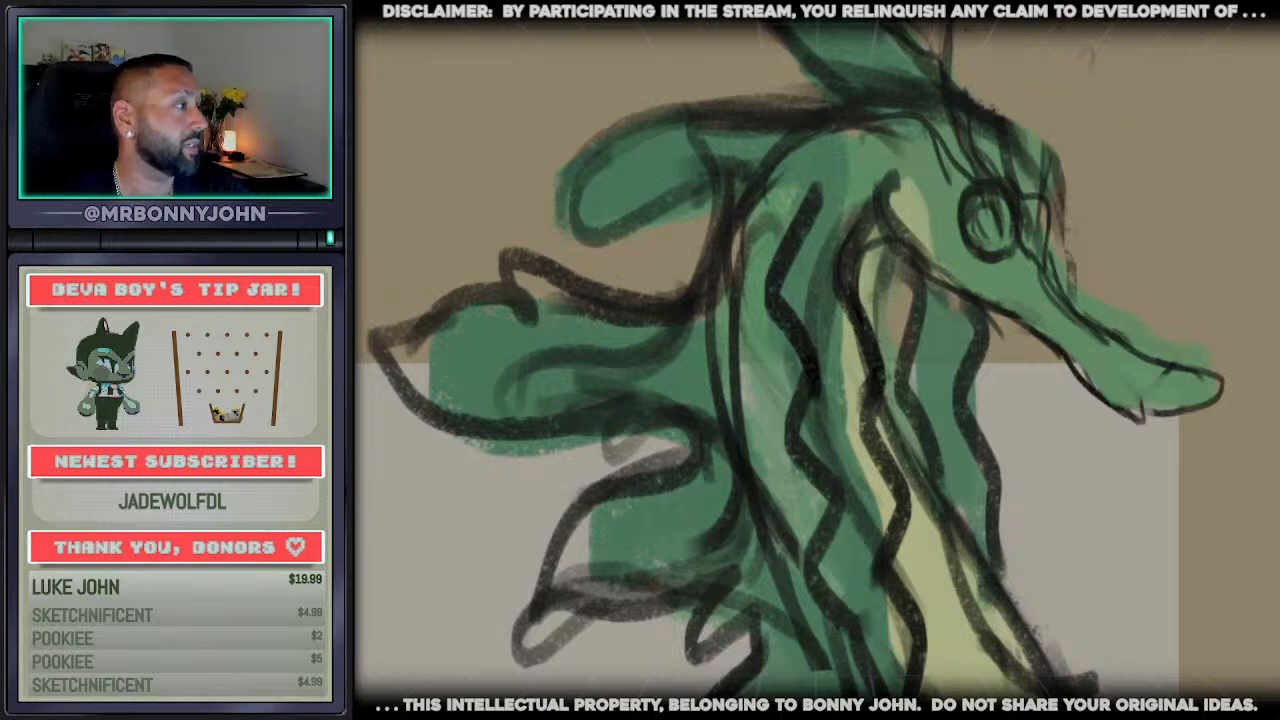
alt+click(906, 179)
mouse_move(937, 189)
mouse_down()
mouse_move(1022, 163)
mouse_move(1034, 227)
mouse_move(1043, 206)
mouse_move(1051, 288)
mouse_move(1154, 405)
mouse_move(1114, 400)
mouse_move(1164, 408)
mouse_up()
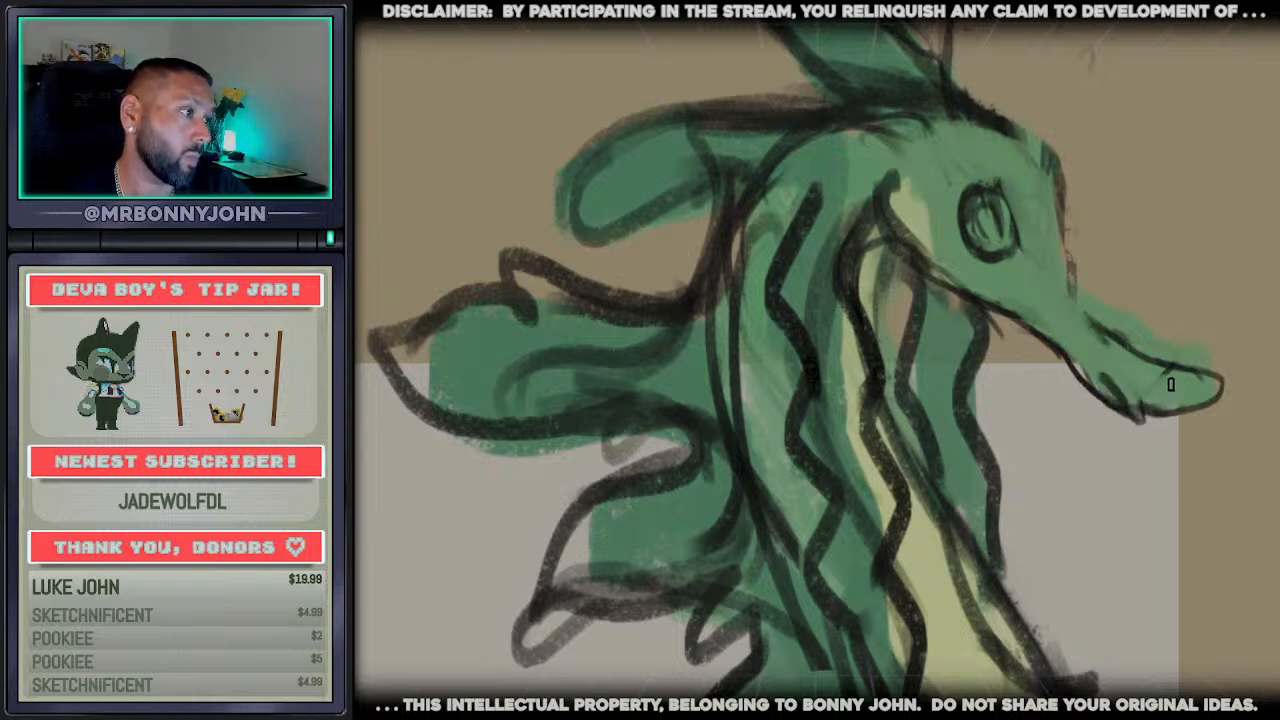
mouse_move(1110, 337)
mouse_down()
mouse_move(1062, 205)
mouse_move(1060, 229)
mouse_up()
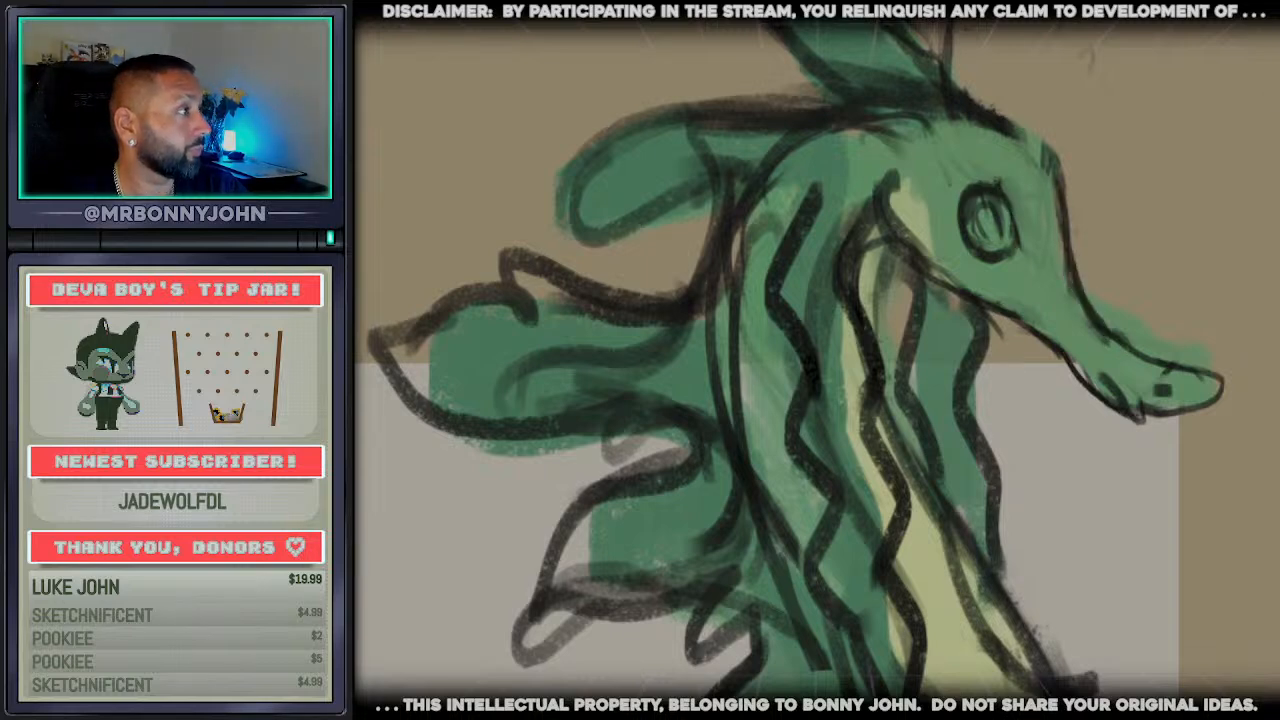
Colour the eye white with a pink iris, a darker pupil shadow and a white lower rim
mouse_move(998, 192)
mouse_down()
mouse_move(978, 230)
mouse_move(992, 198)
mouse_move(974, 212)
mouse_up()
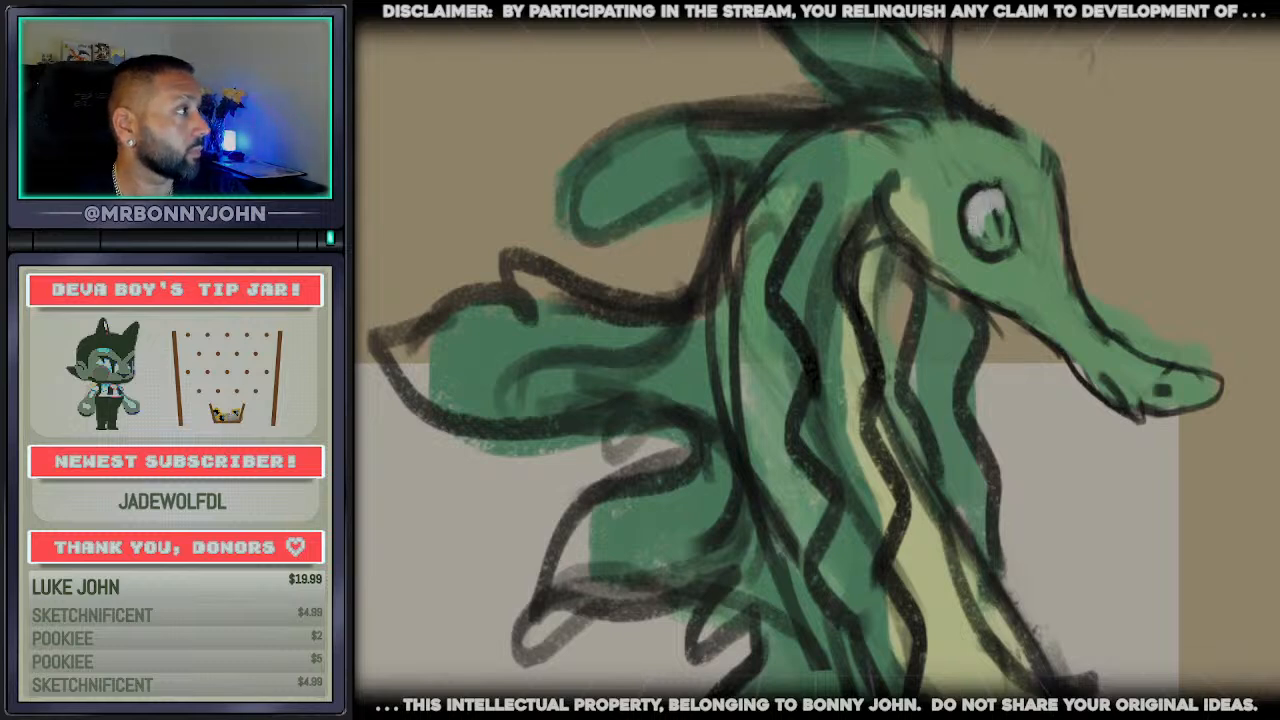
drag(998, 231, 995, 220)
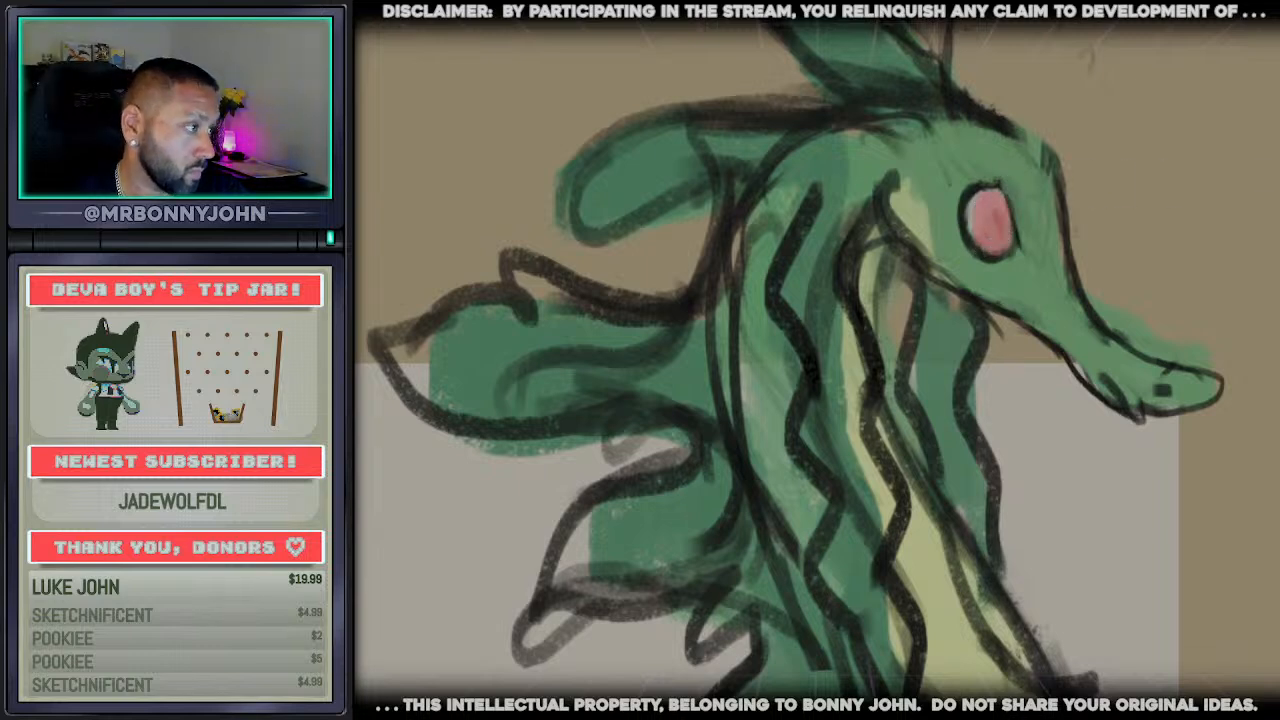
mouse_move(974, 232)
mouse_down()
mouse_move(1010, 238)
mouse_move(988, 212)
mouse_up()
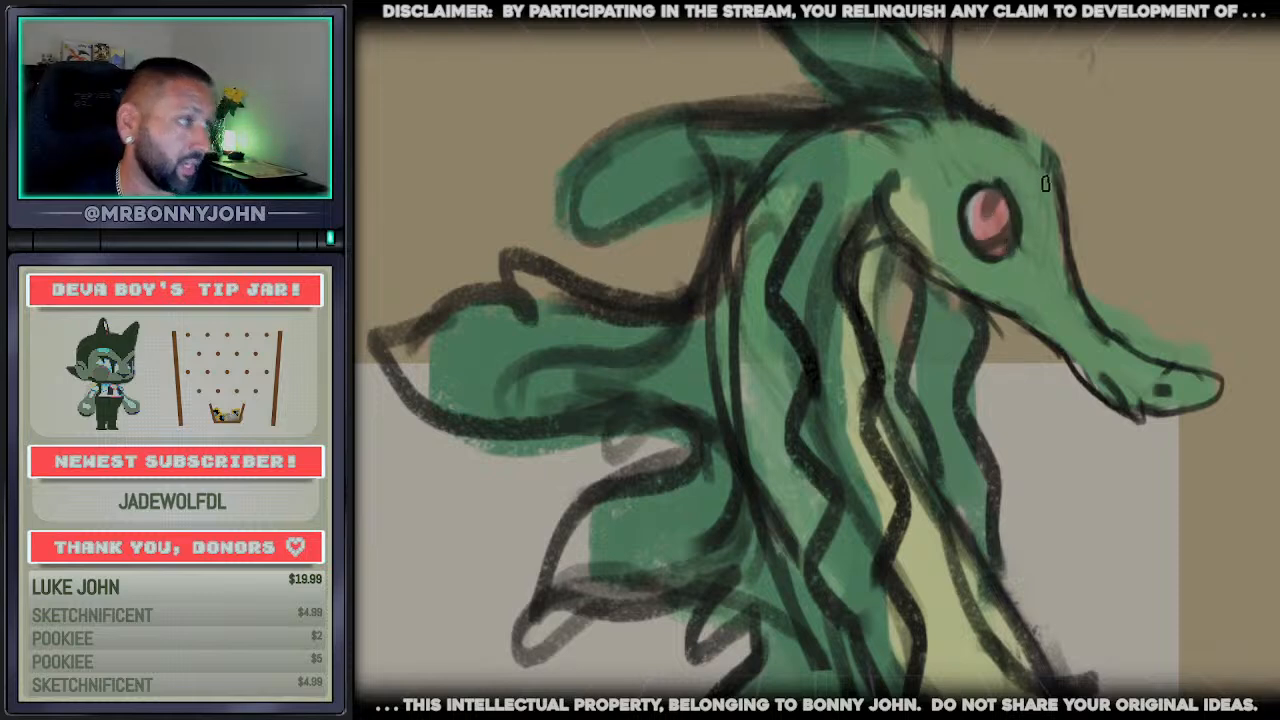
alt+click(1037, 448)
mouse_move(982, 246)
mouse_down()
mouse_move(1002, 238)
mouse_move(990, 250)
mouse_up()
Paint a pale yellow-green stripe down the muzzle, and draw two small pointed ears coloured green with a pale inner ear
alt+click(1019, 228)
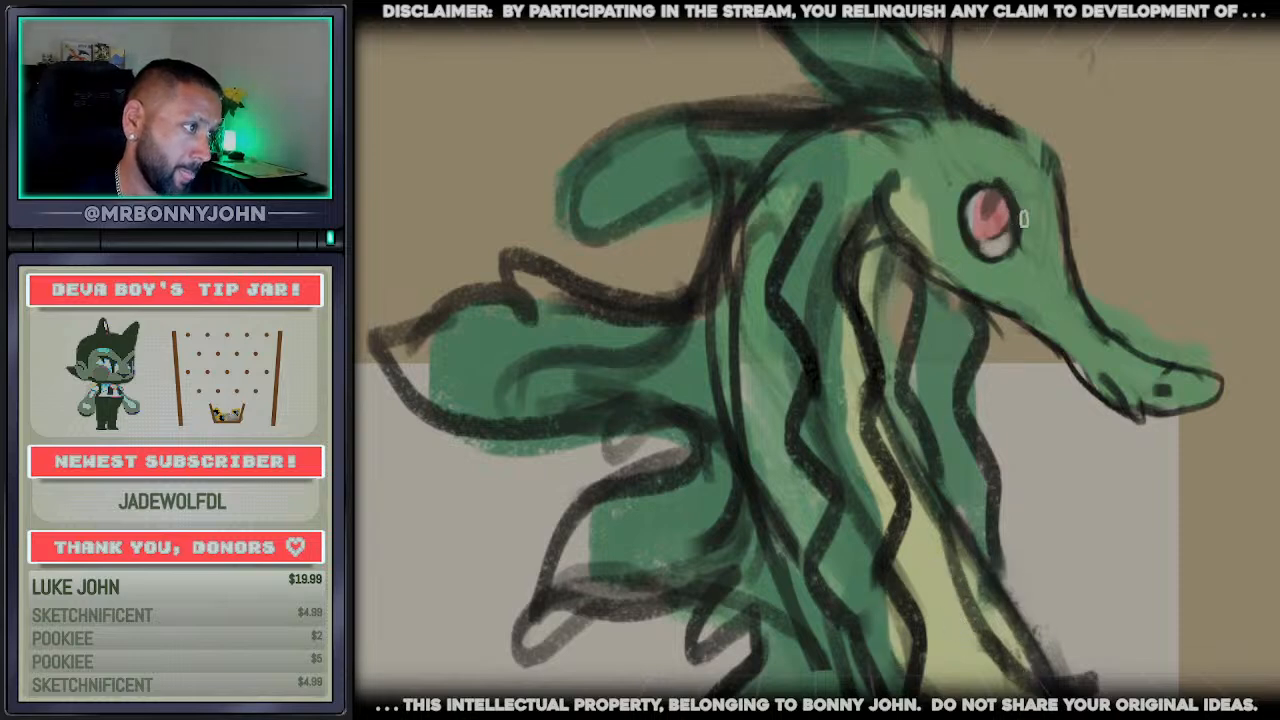
drag(1034, 212, 1068, 306)
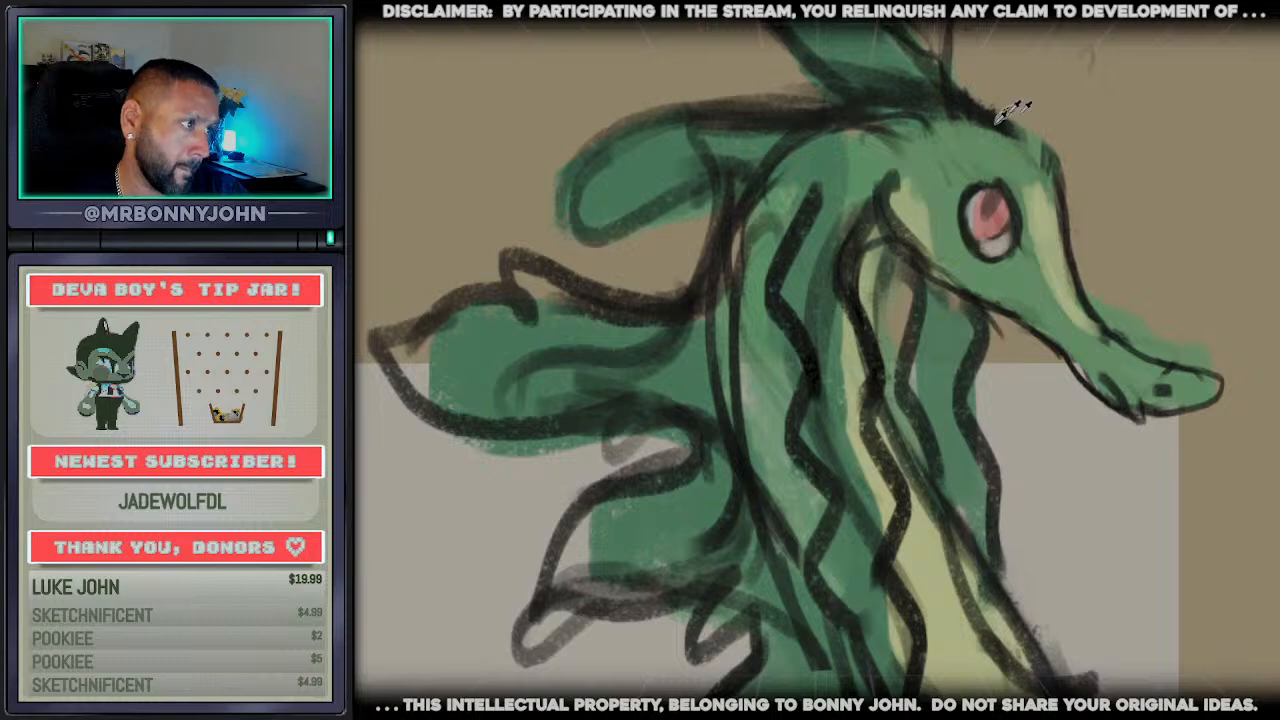
mouse_move(1050, 141)
mouse_down()
mouse_move(1105, 113)
mouse_move(1069, 184)
mouse_up()
mouse_move(926, 163)
mouse_down()
mouse_move(978, 84)
mouse_move(958, 158)
mouse_move(969, 64)
mouse_move(991, 52)
mouse_move(984, 160)
mouse_move(980, 76)
mouse_up()
key(ctrl+z)
key(ctrl+z)
alt+click(963, 180)
drag(975, 148, 983, 72)
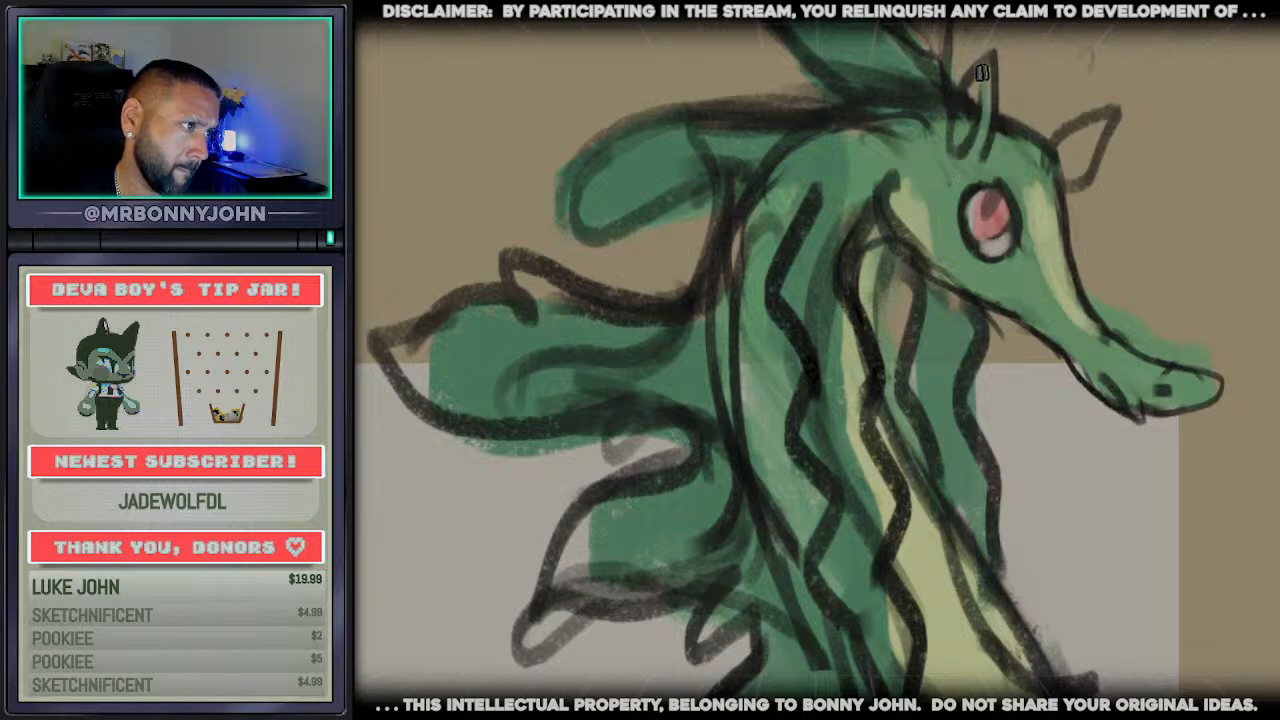
mouse_move(1075, 137)
mouse_down()
mouse_move(1087, 127)
mouse_move(1067, 171)
mouse_move(1078, 180)
mouse_up()
alt+click(1048, 229)
drag(965, 154, 975, 90)
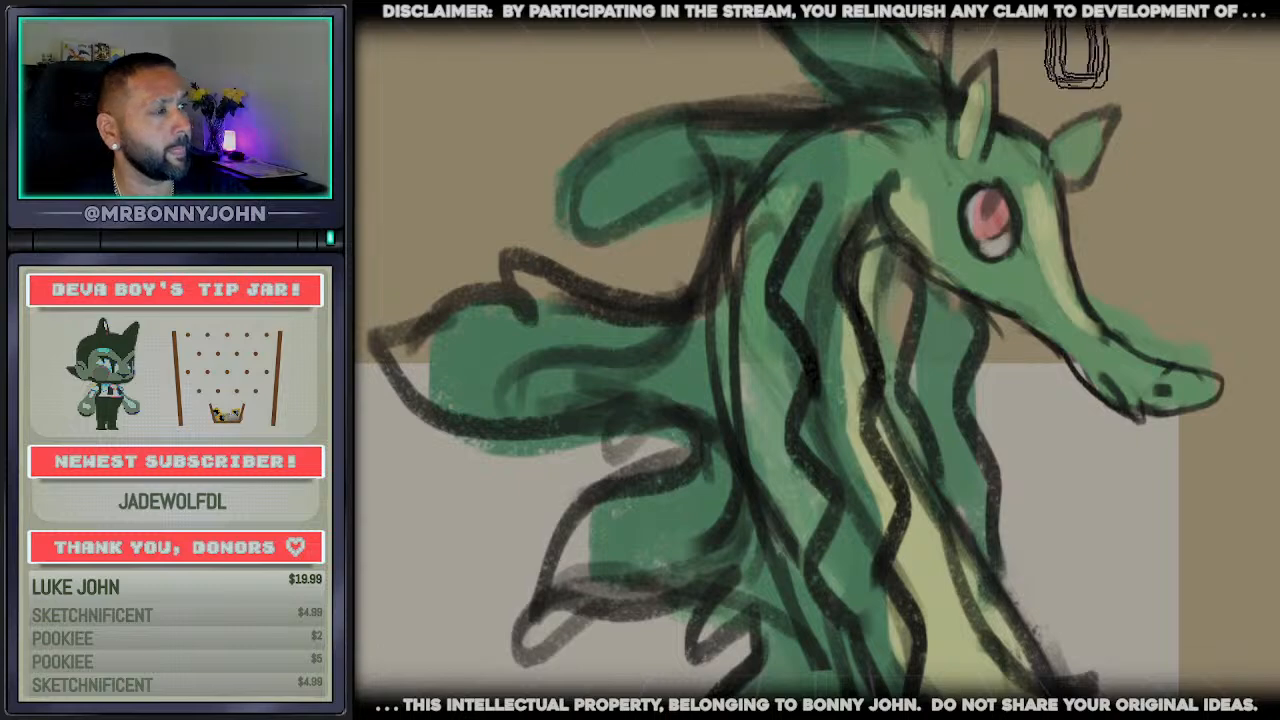
Fill the wavy mane strands along the neck and behind the jaw with dark green
scroll(1110, 350, down, 8)
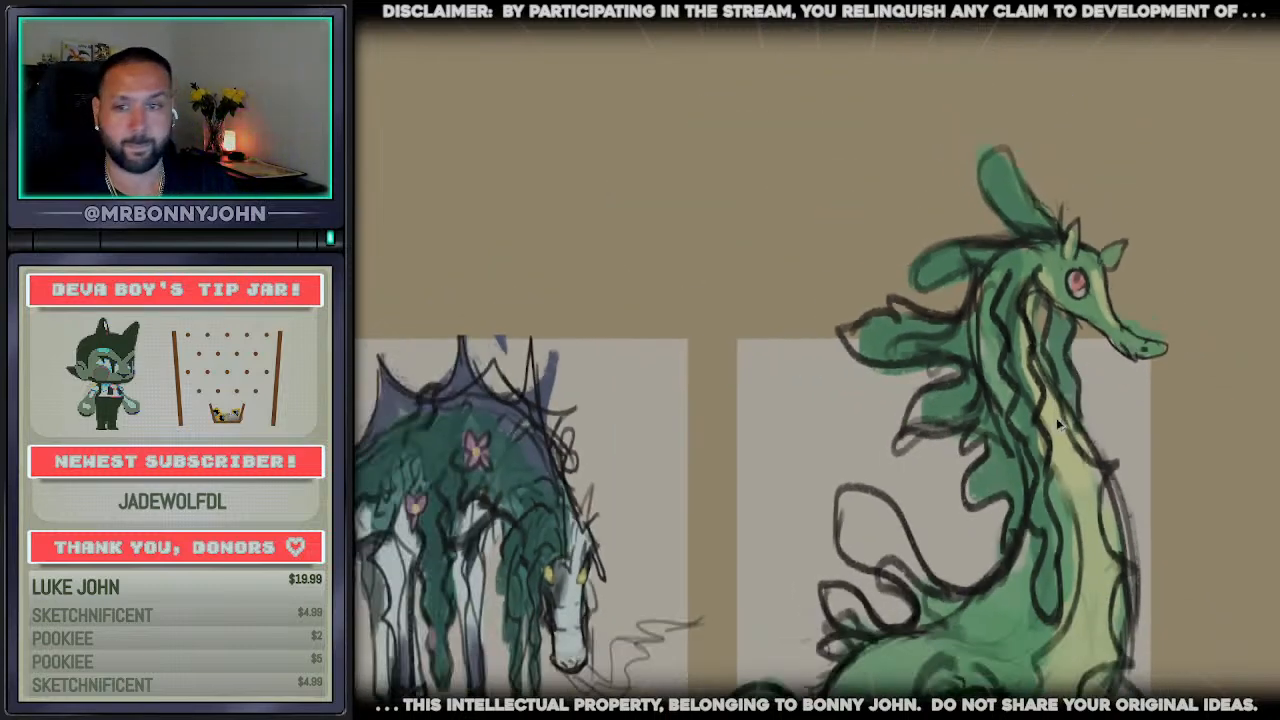
scroll(1090, 450, up, 1)
scroll(1110, 430, up, 1)
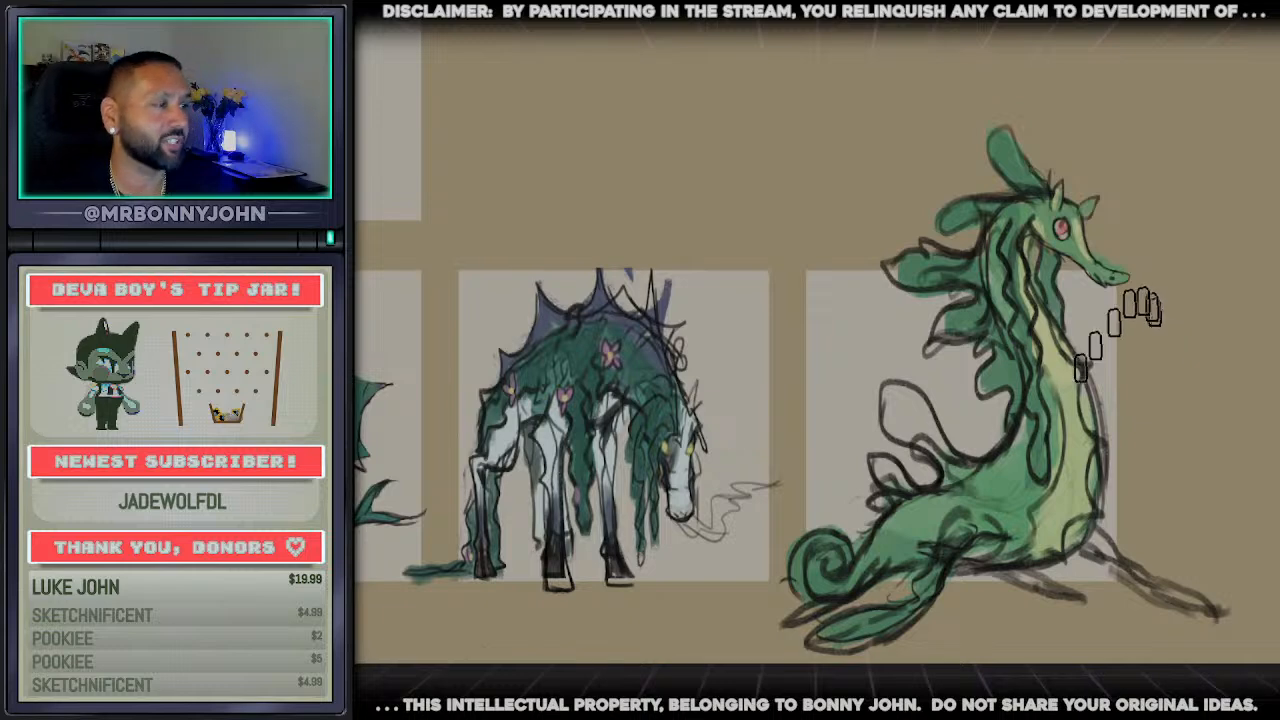
scroll(1080, 420, up, 5)
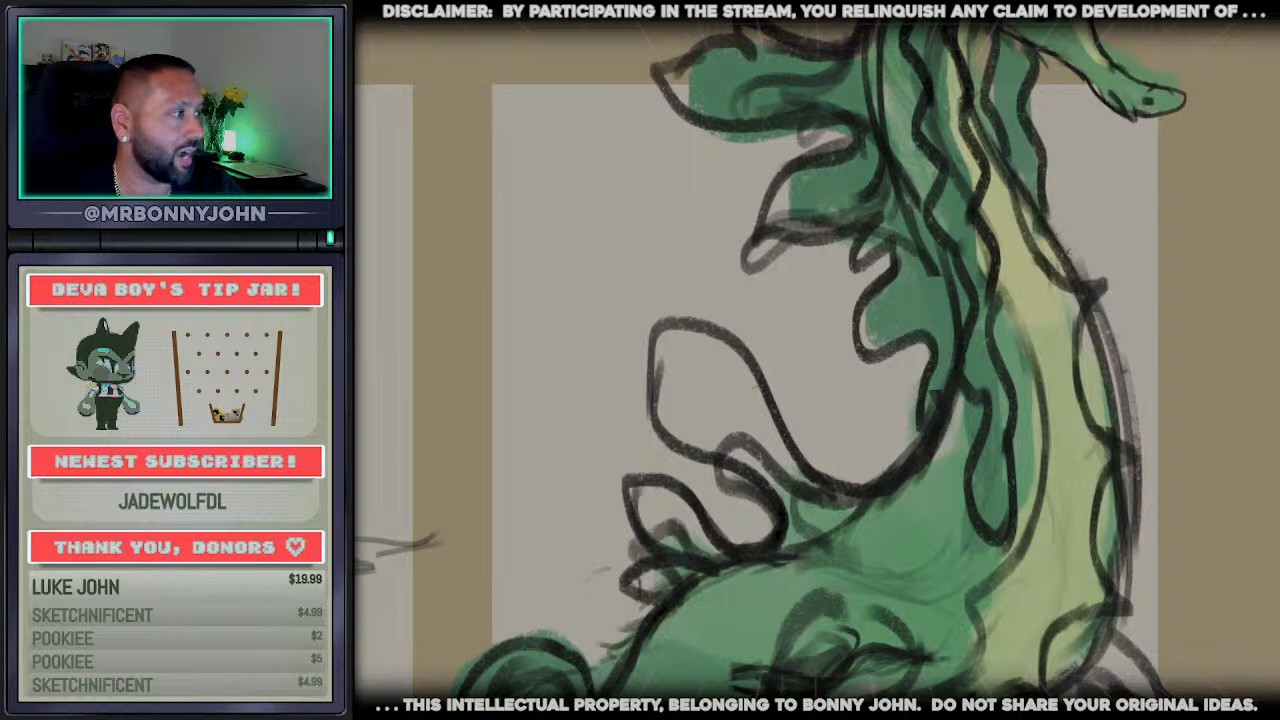
scroll(817, 360, up, 4)
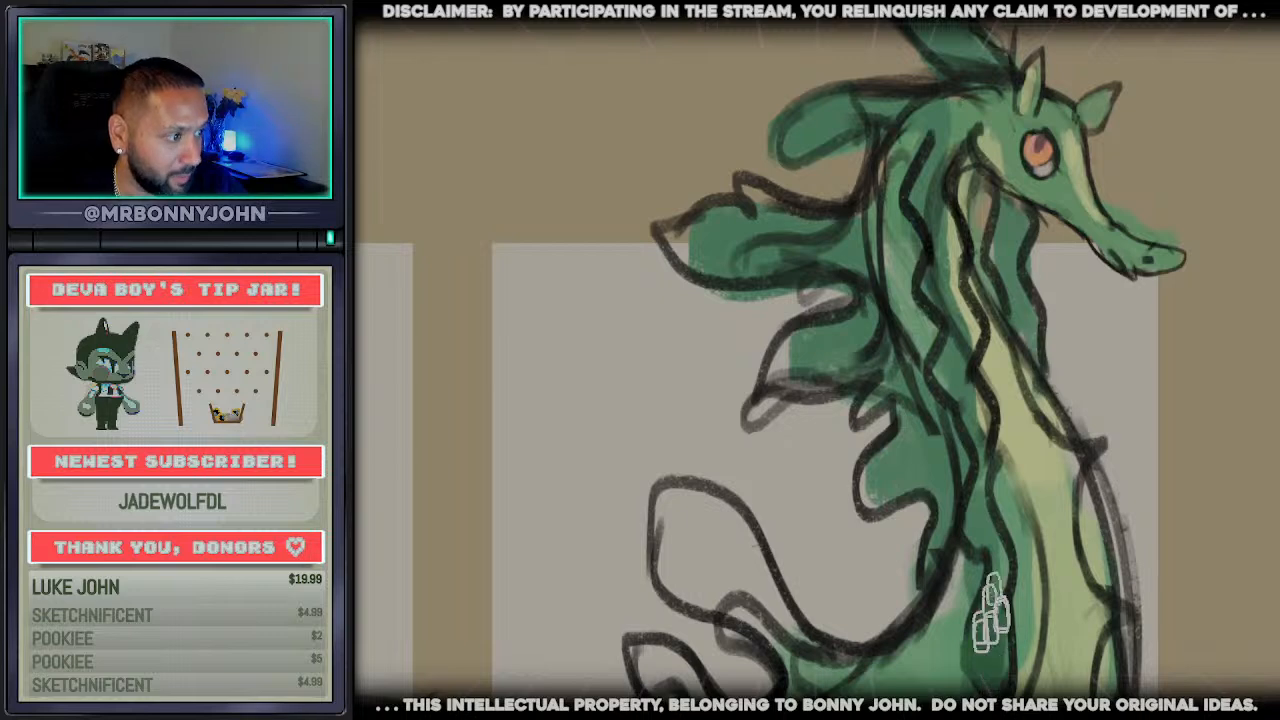
mouse_move(992, 588)
mouse_down()
mouse_move(989, 458)
mouse_move(959, 393)
mouse_move(943, 280)
mouse_move(940, 305)
mouse_move(936, 166)
mouse_up()
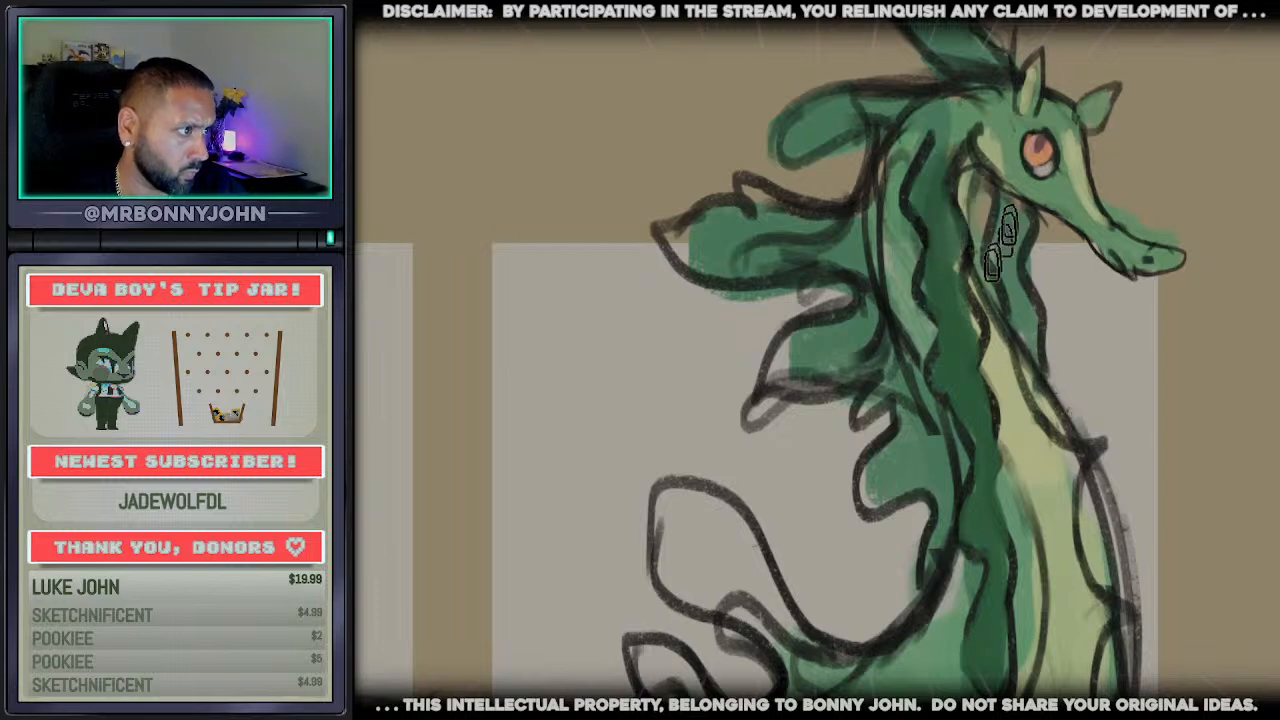
drag(1009, 228, 1032, 325)
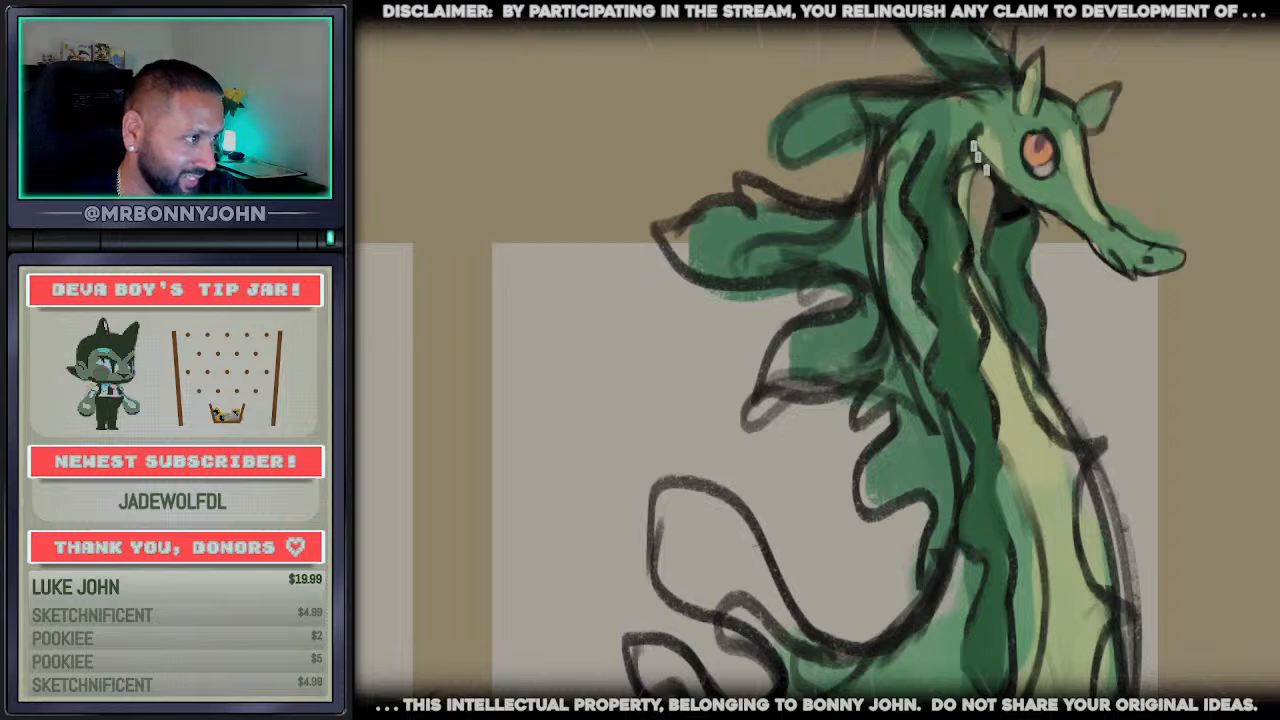
Paint the neck fins flat green, lighten the rear mane strand, and clean up the fin outlines
drag(979, 202, 1003, 328)
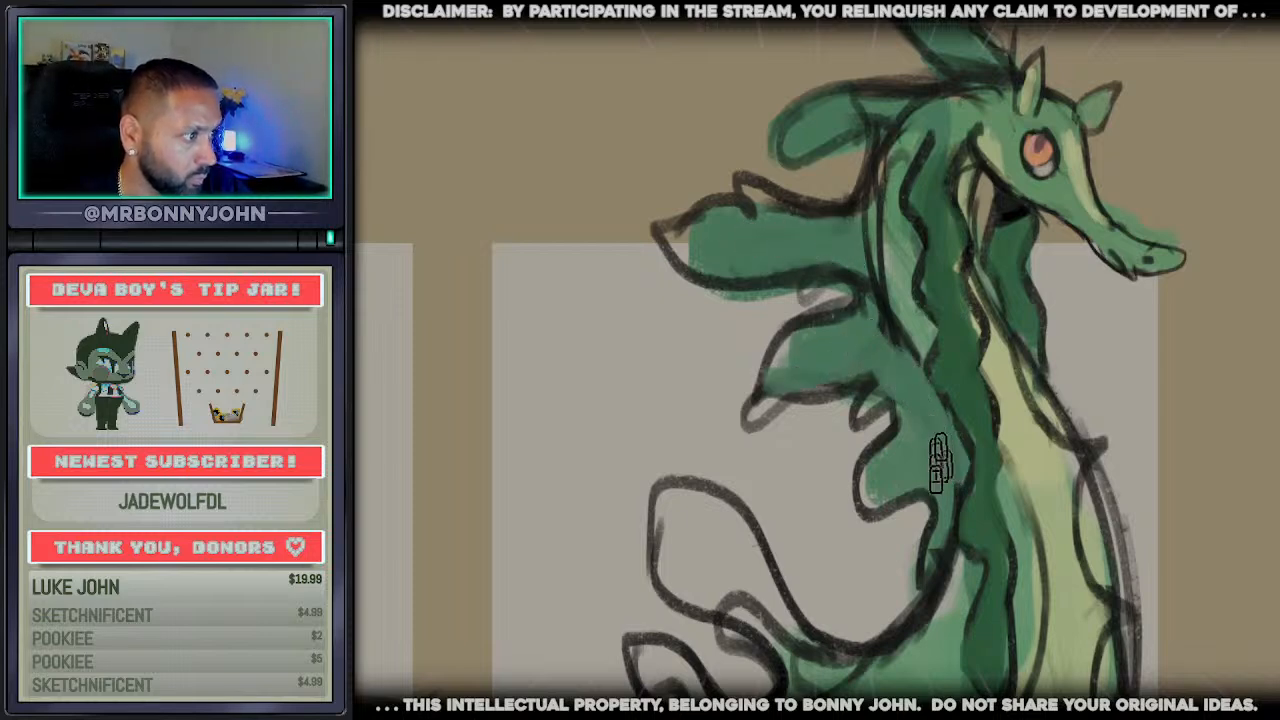
mouse_move(926, 622)
mouse_down()
mouse_move(964, 557)
mouse_move(968, 460)
mouse_move(937, 385)
mouse_up()
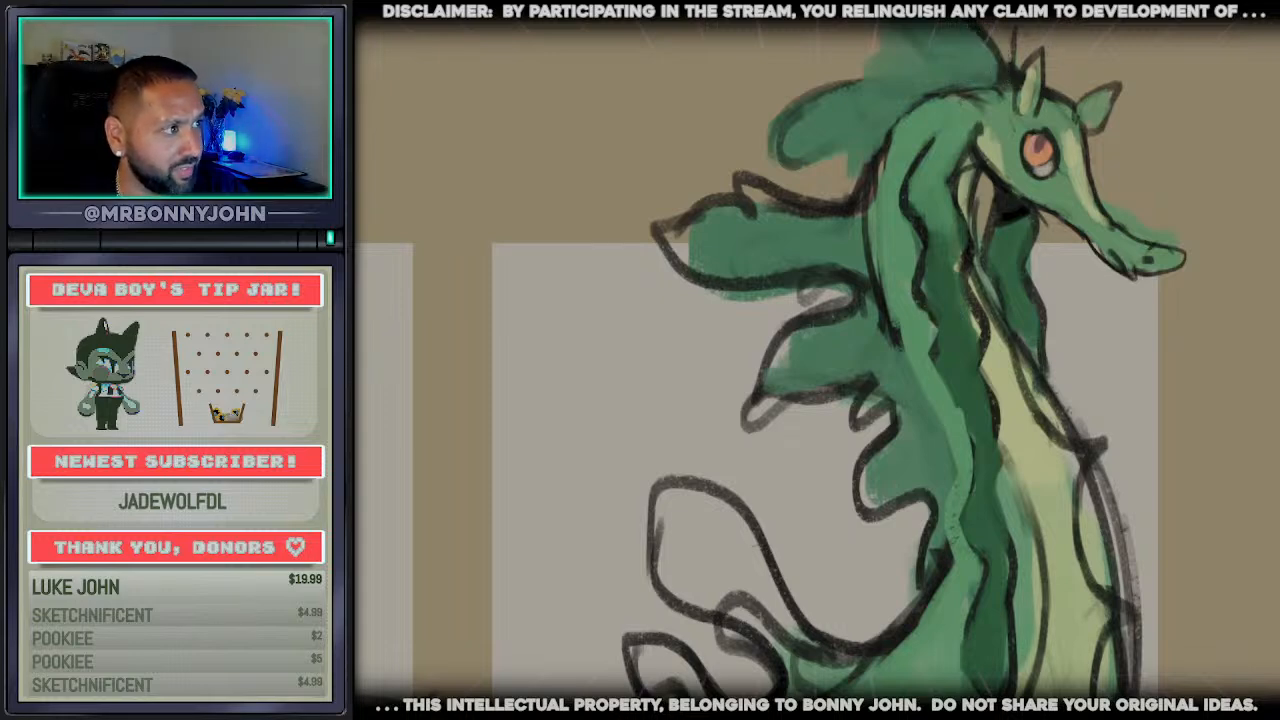
mouse_move(877, 28)
mouse_down()
mouse_move(822, 101)
mouse_move(812, 150)
mouse_move(871, 187)
mouse_up()
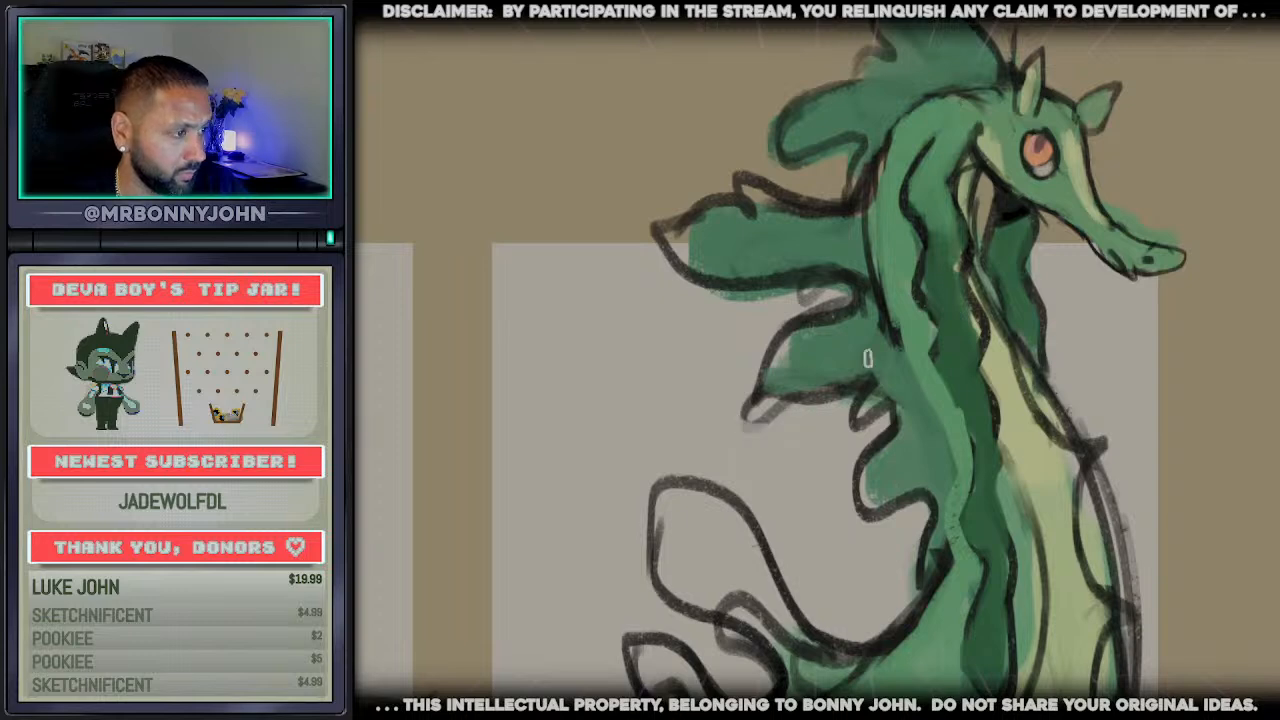
scroll(868, 358, down, 3)
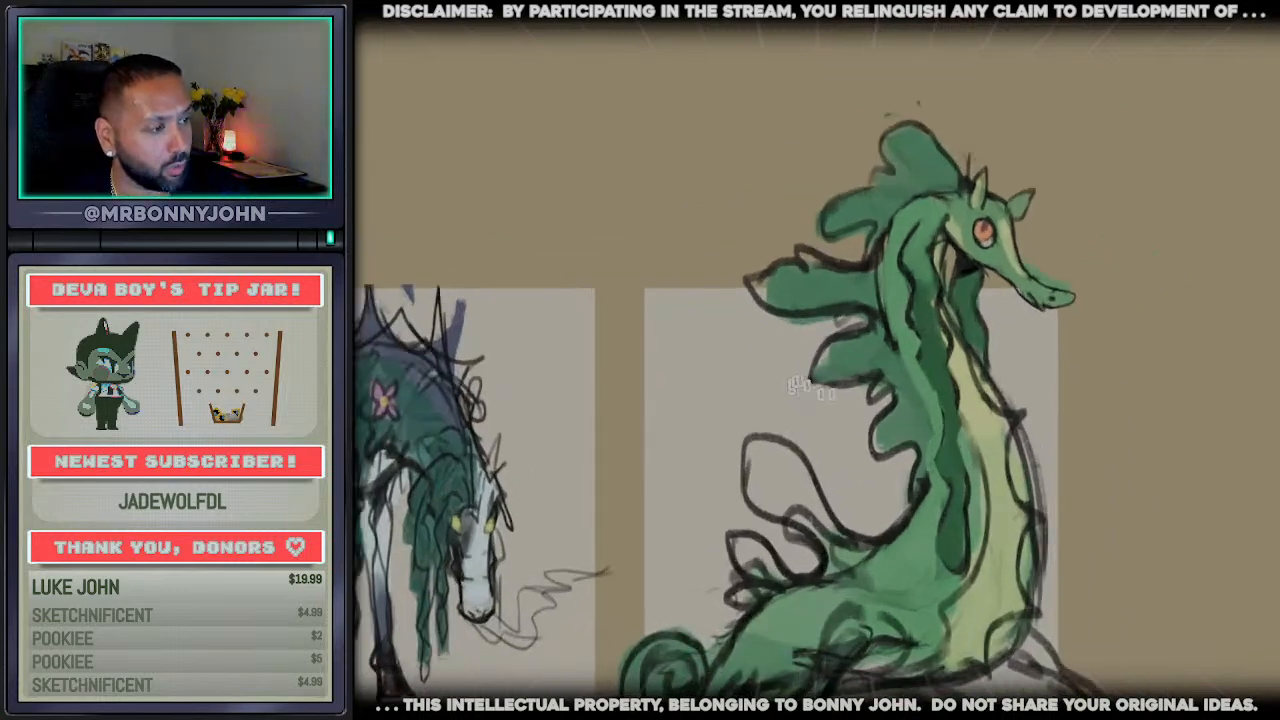
drag(814, 364, 856, 382)
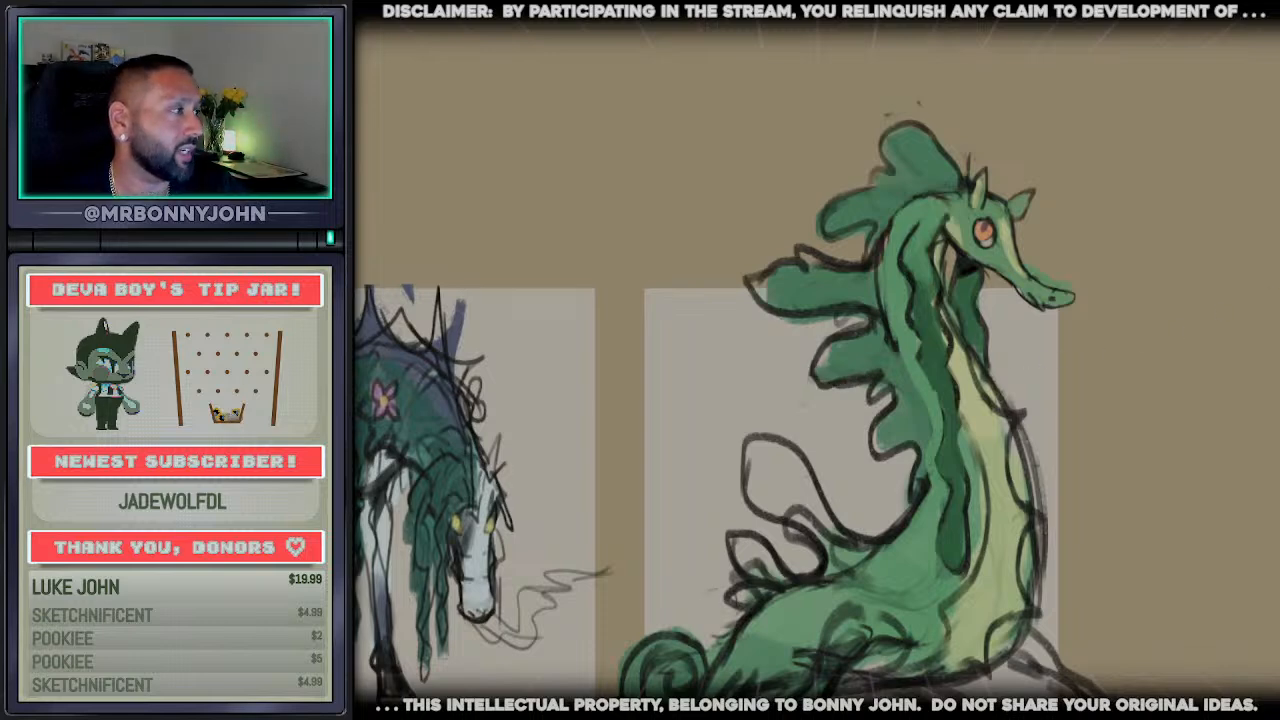
Fill the large lower-back fin with green, and repaint the hip and front flipper in smoother greens
click(786, 509)
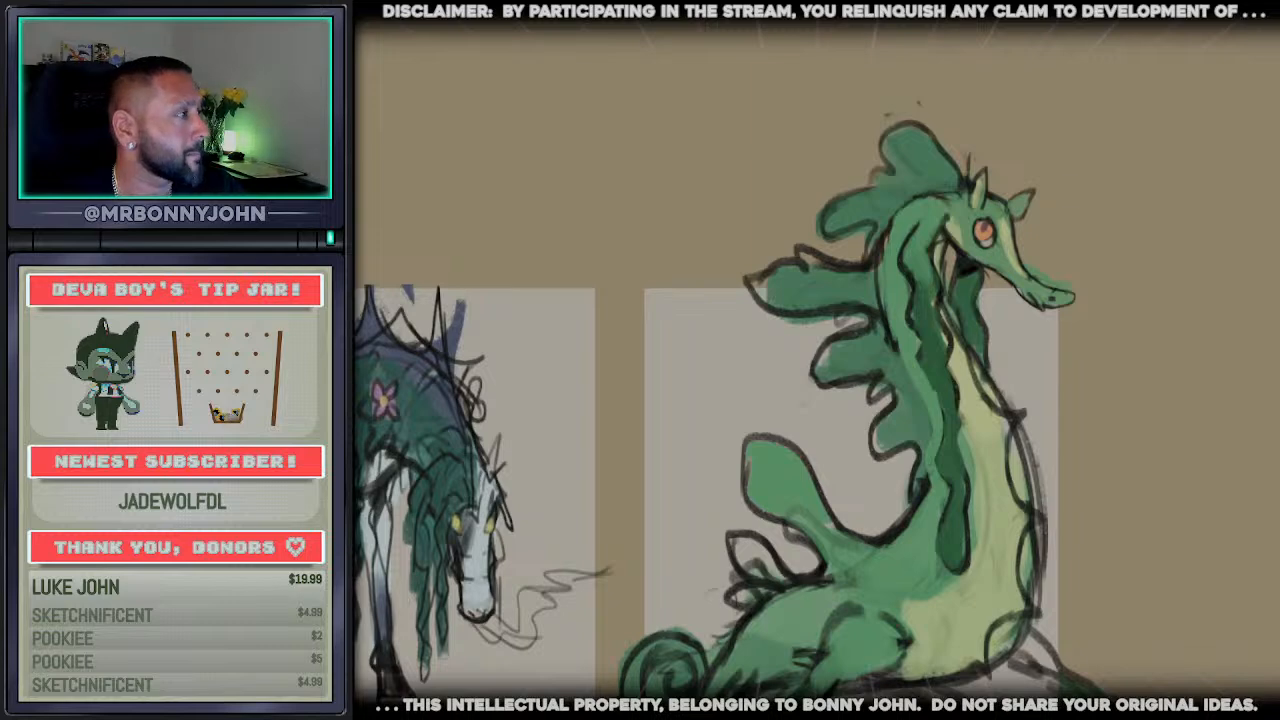
click(940, 250)
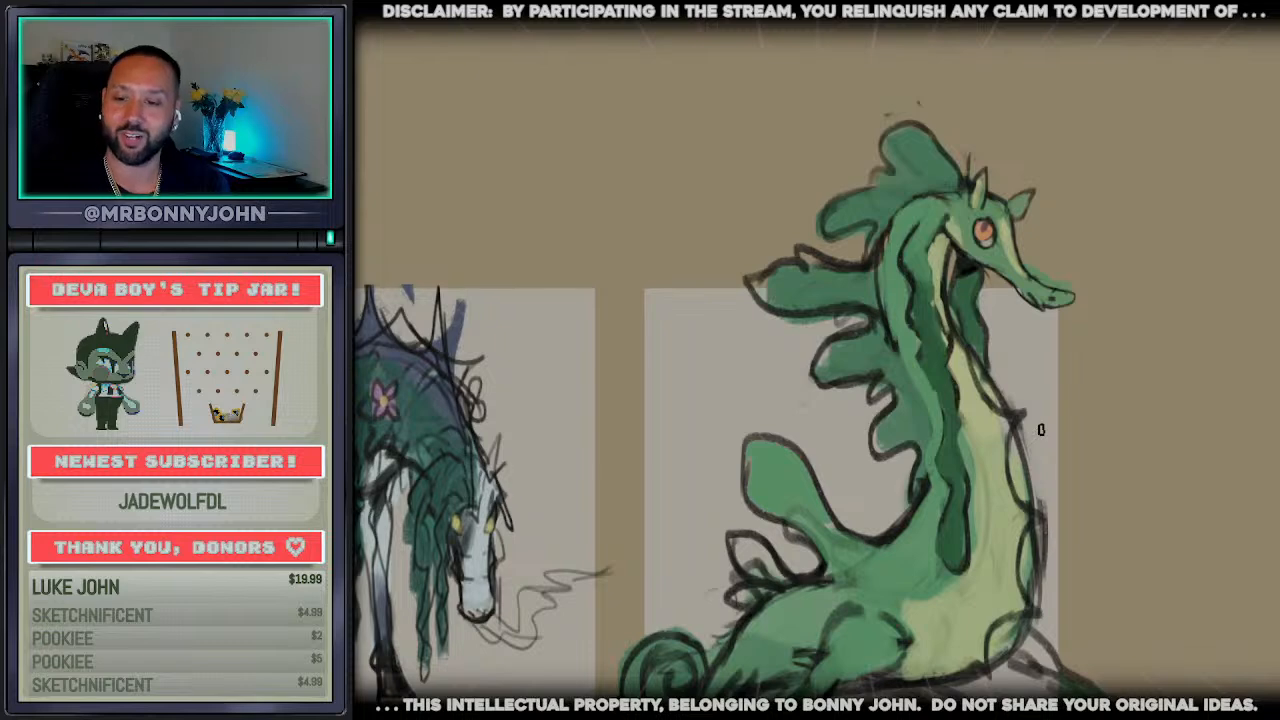
scroll(1032, 420, down, 2)
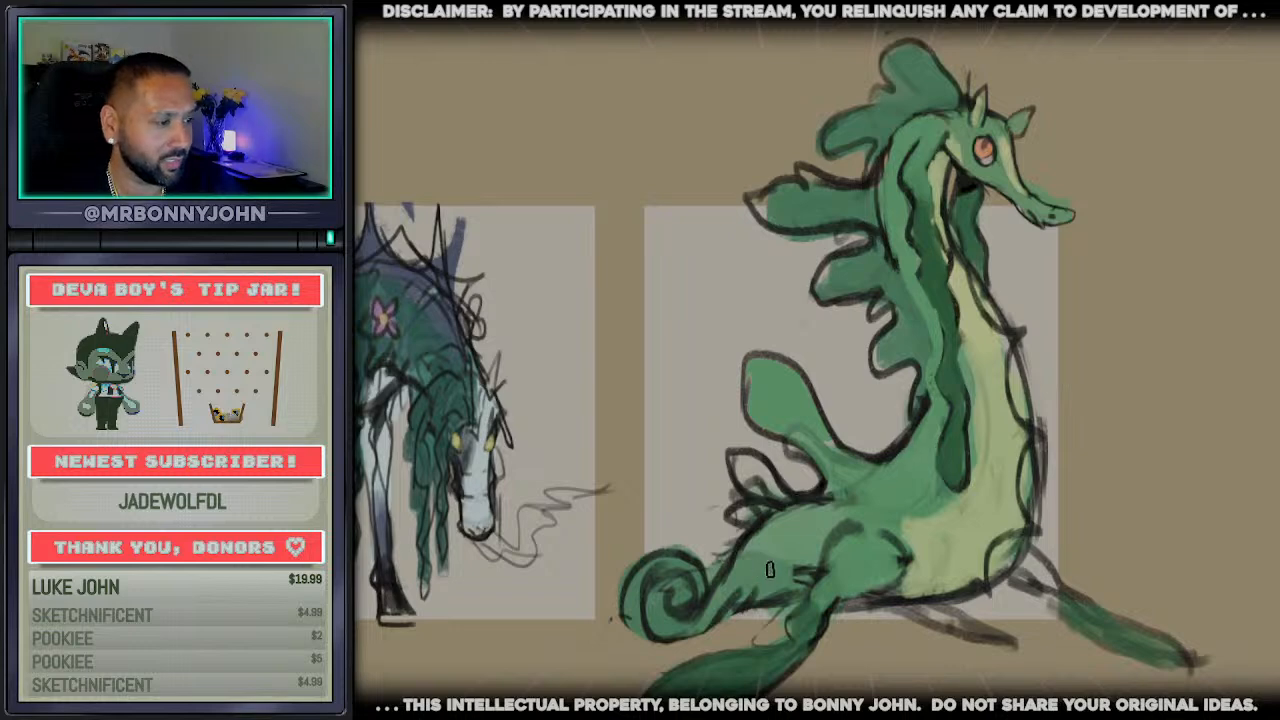
Remove the lower-back fins and redraw the back contour as a smooth line running into a slimmer tail with a curled tip
mouse_move(680, 606)
mouse_down()
mouse_move(672, 572)
mouse_move(645, 600)
mouse_move(678, 588)
mouse_move(612, 598)
mouse_move(640, 632)
mouse_move(748, 612)
mouse_up()
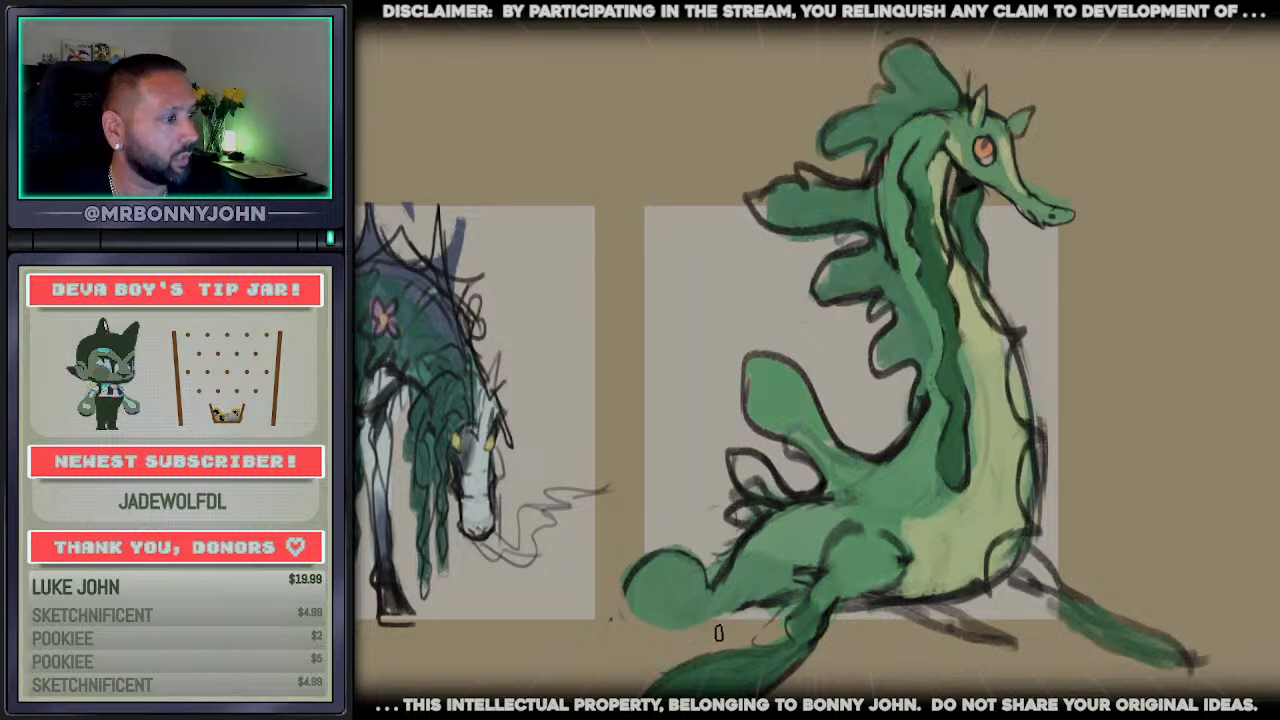
mouse_move(826, 500)
mouse_down()
mouse_move(714, 573)
mouse_move(786, 507)
mouse_move(750, 526)
mouse_move(778, 513)
mouse_move(725, 515)
mouse_up()
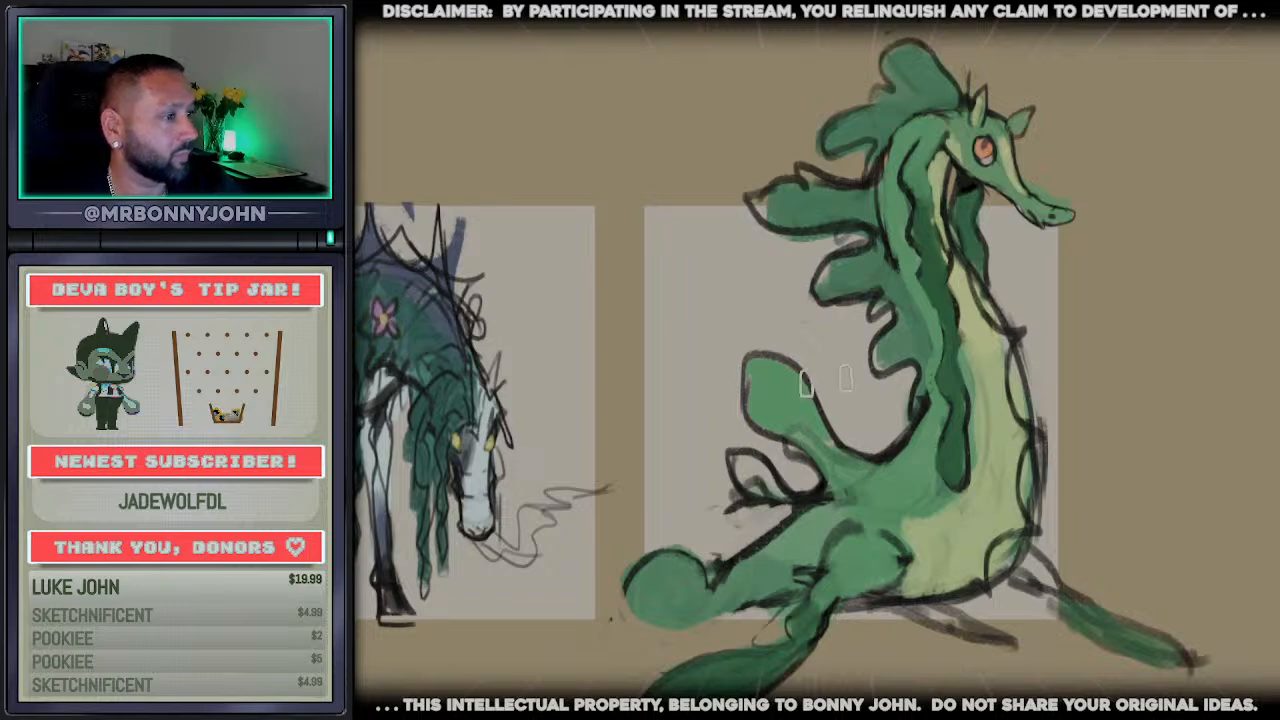
mouse_move(826, 381)
mouse_down()
mouse_move(700, 425)
mouse_move(829, 457)
mouse_move(875, 440)
mouse_move(760, 500)
mouse_move(700, 430)
mouse_move(788, 395)
mouse_up()
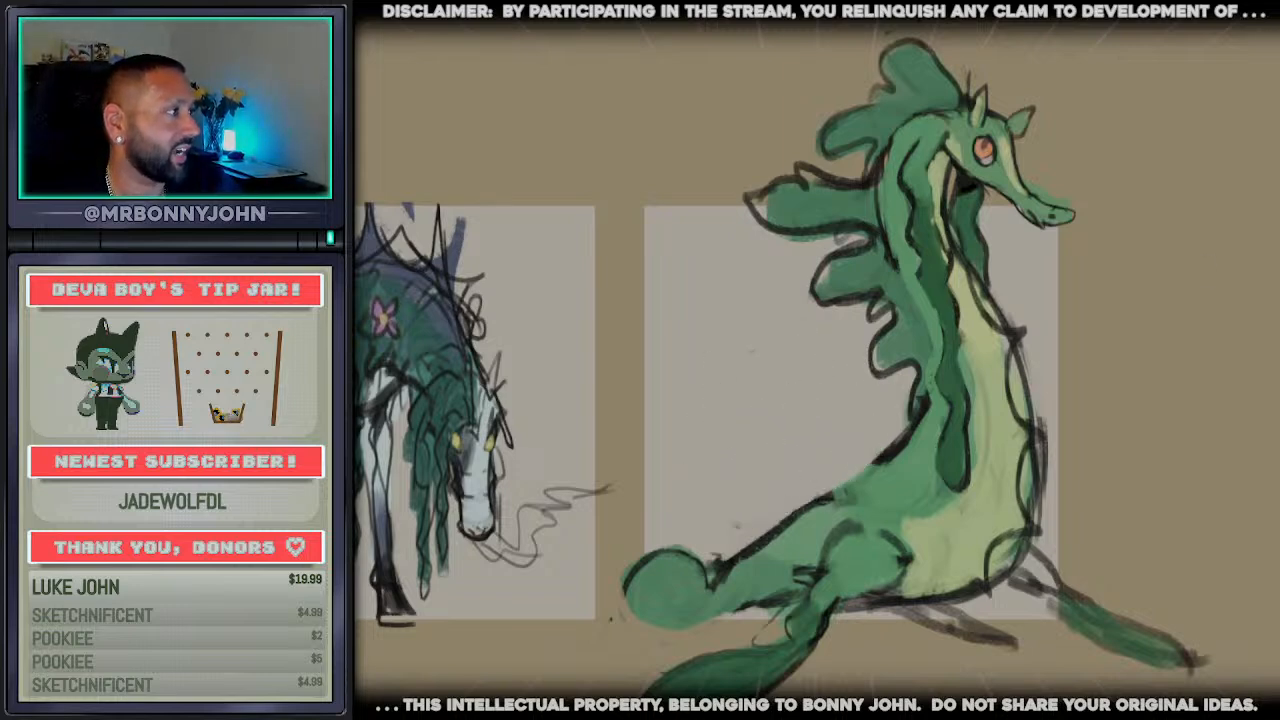
mouse_move(918, 430)
mouse_down()
mouse_move(745, 562)
mouse_move(638, 612)
mouse_up()
mouse_move(762, 595)
mouse_down()
mouse_move(592, 635)
mouse_move(578, 622)
mouse_move(640, 610)
mouse_move(630, 580)
mouse_move(605, 615)
mouse_move(640, 563)
mouse_move(710, 545)
mouse_up()
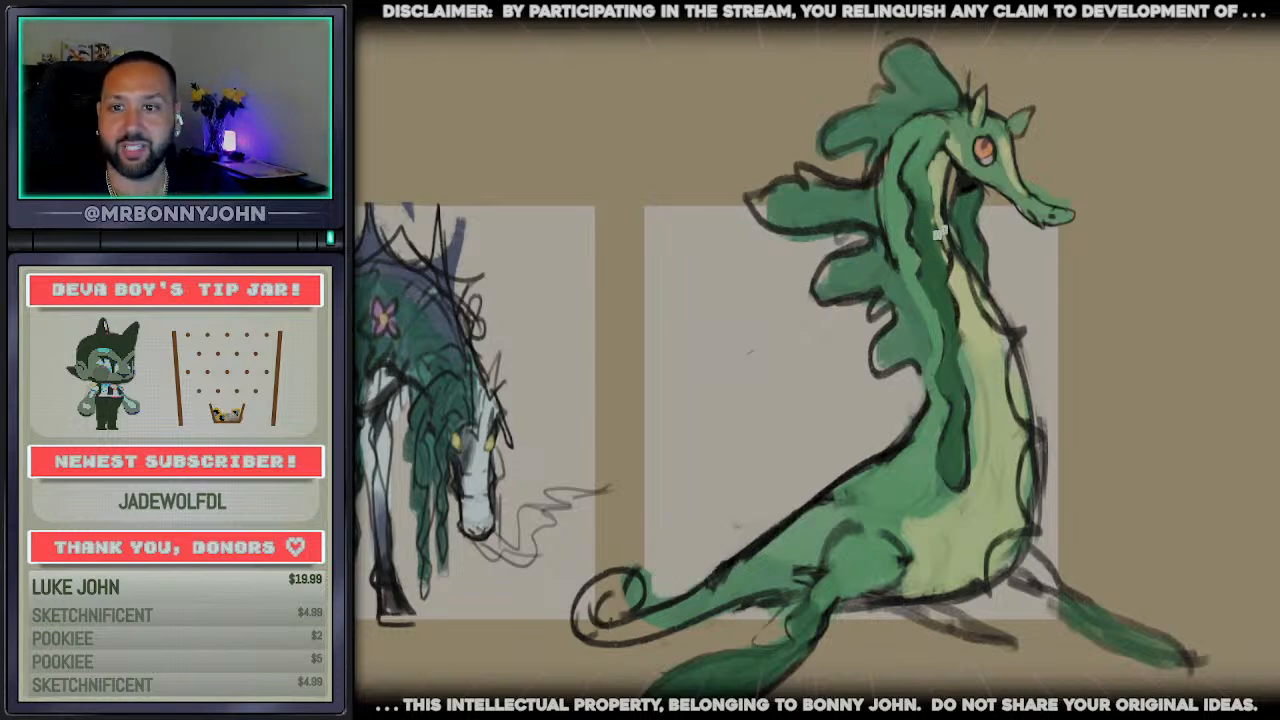
mouse_move(967, 104)
mouse_down()
mouse_move(831, 143)
mouse_move(772, 224)
mouse_up()
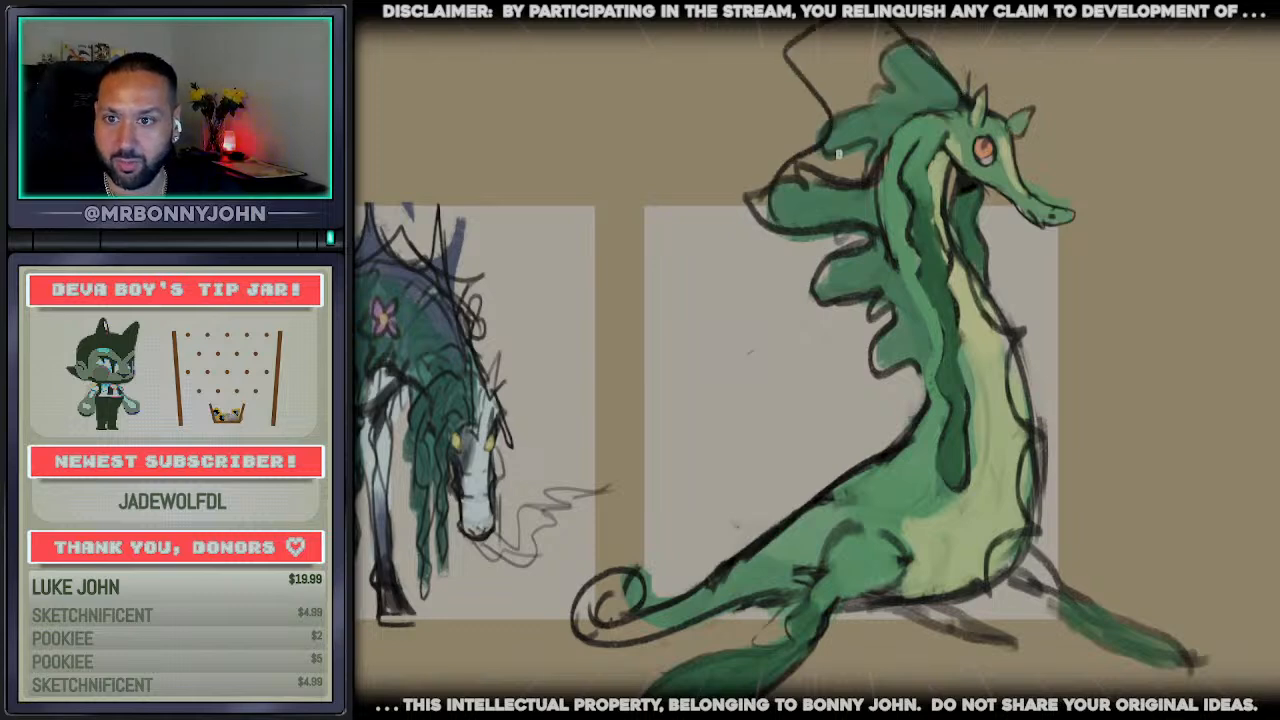
key(ctrl+z)
mouse_move(968, 100)
mouse_down()
mouse_move(850, 35)
mouse_move(816, 136)
mouse_move(826, 293)
mouse_up()
key(ctrl+z)
Outline a larger webbed crest fin sweeping back from the head and fill it with green
mouse_move(832, 112)
mouse_down()
mouse_move(789, 160)
mouse_move(868, 184)
mouse_up()
drag(898, 120, 824, 65)
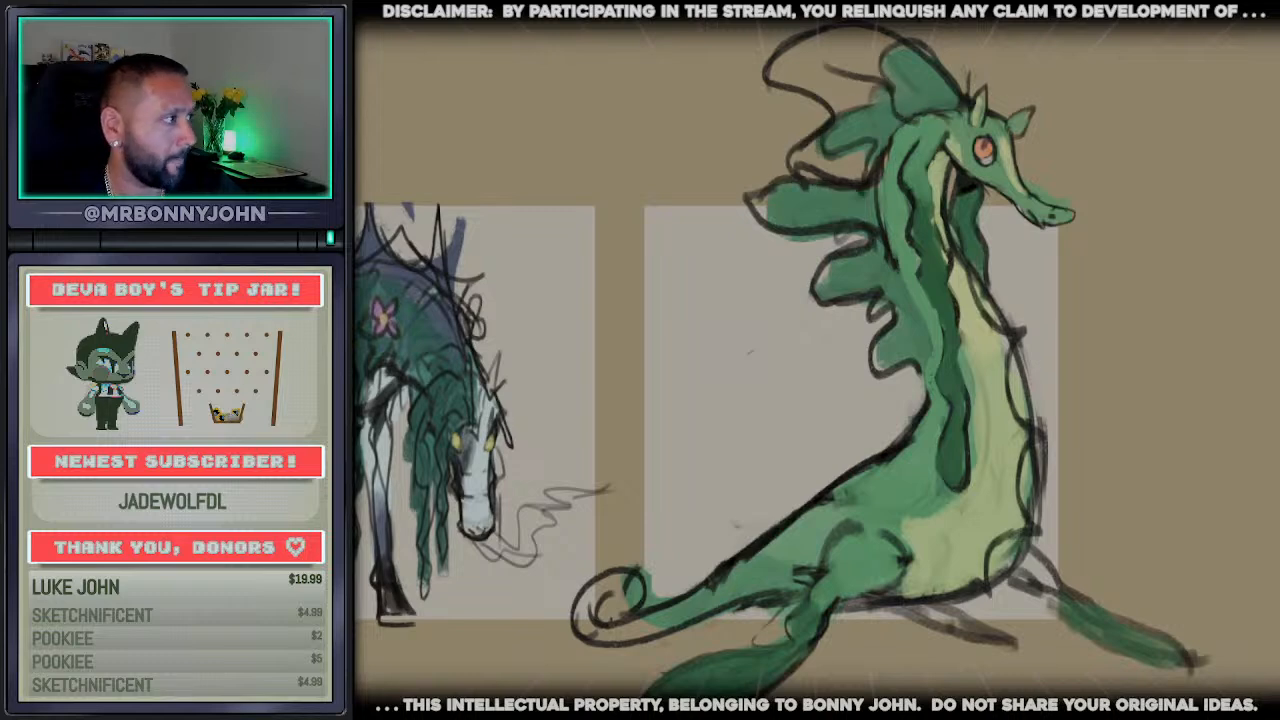
click(834, 62)
click(878, 94)
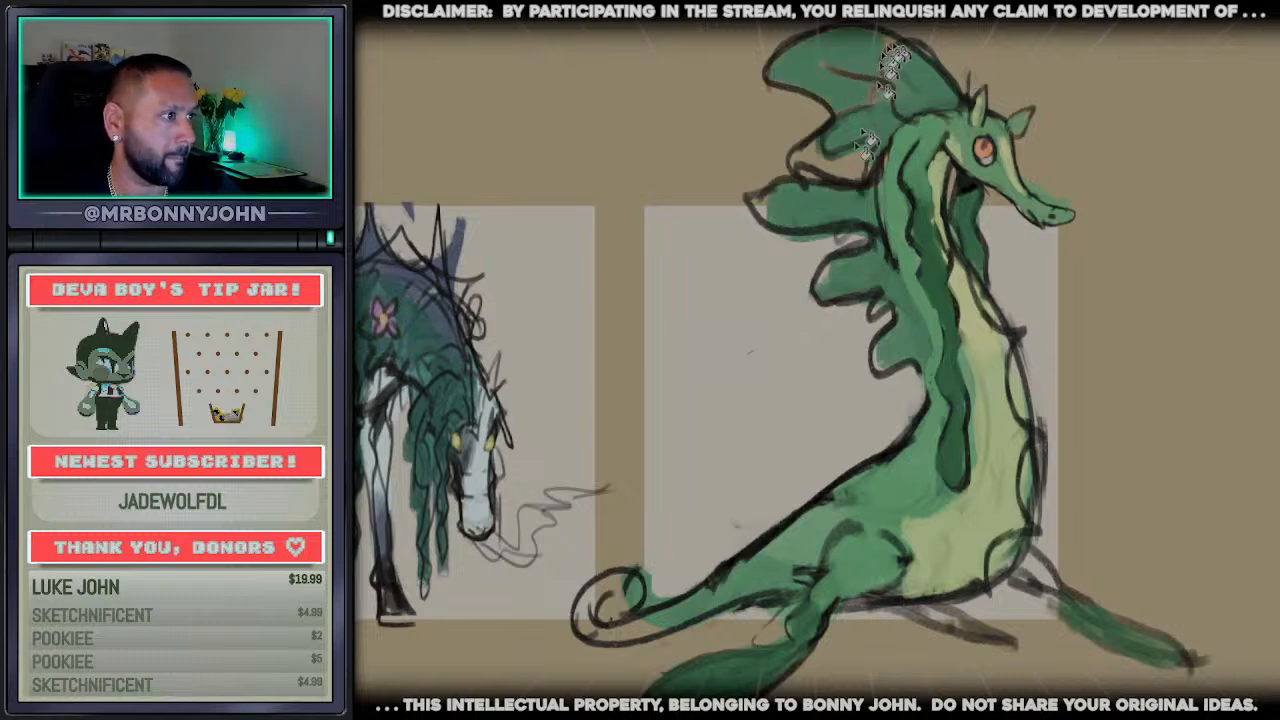
click(836, 168)
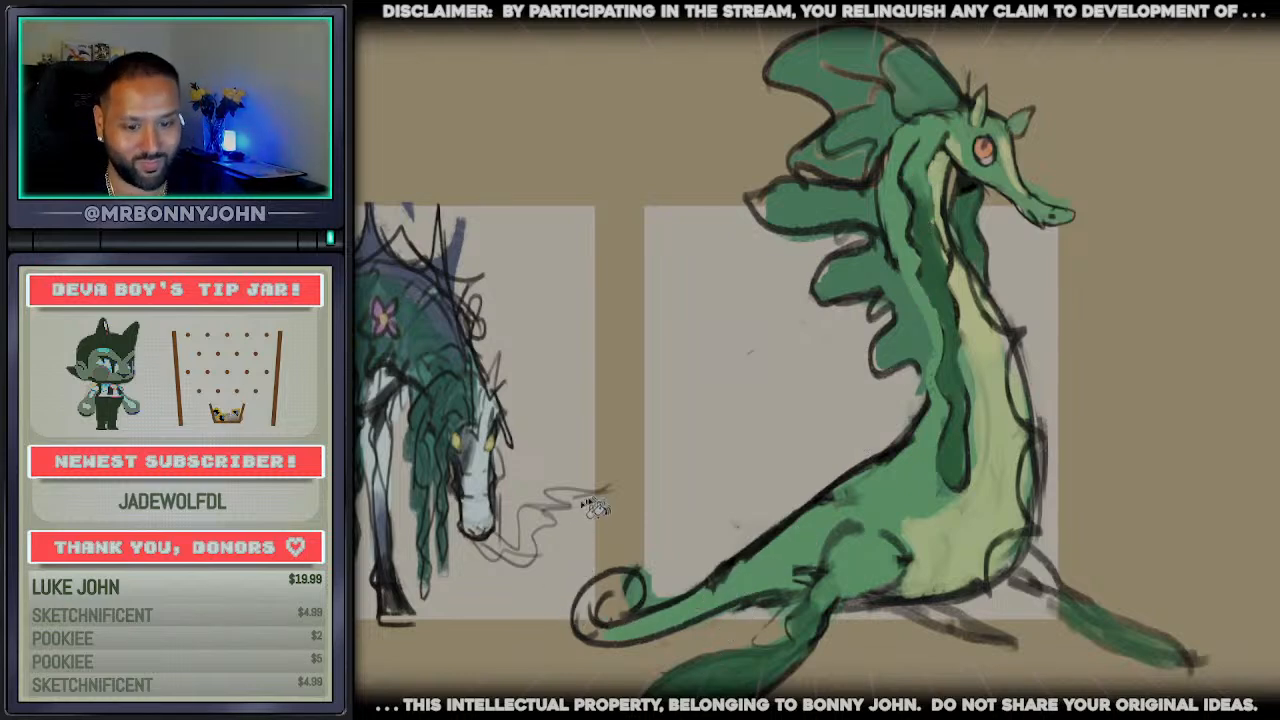
Paint the tail and lower body an even green, remove the extra far leg, and trim the tail's curl to a pointed tip
mouse_move(613, 606)
mouse_down()
mouse_move(616, 590)
mouse_move(592, 608)
mouse_move(634, 624)
mouse_up()
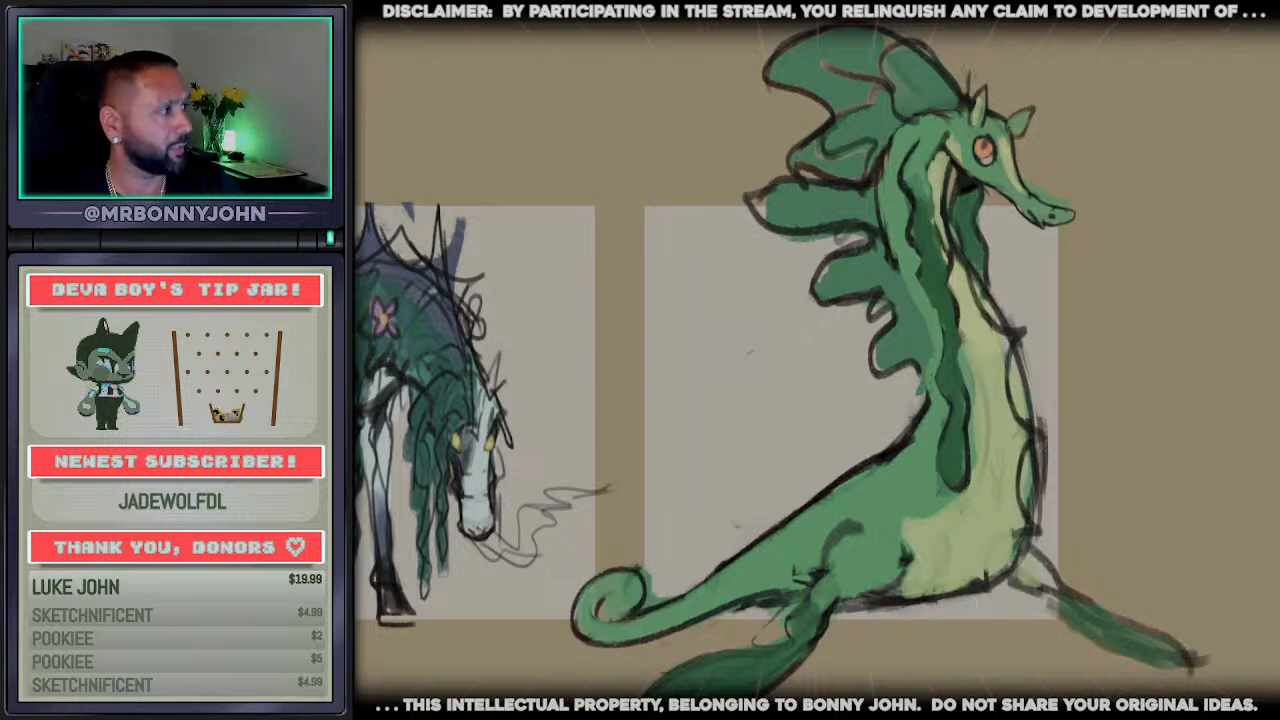
key(ctrl+minus)
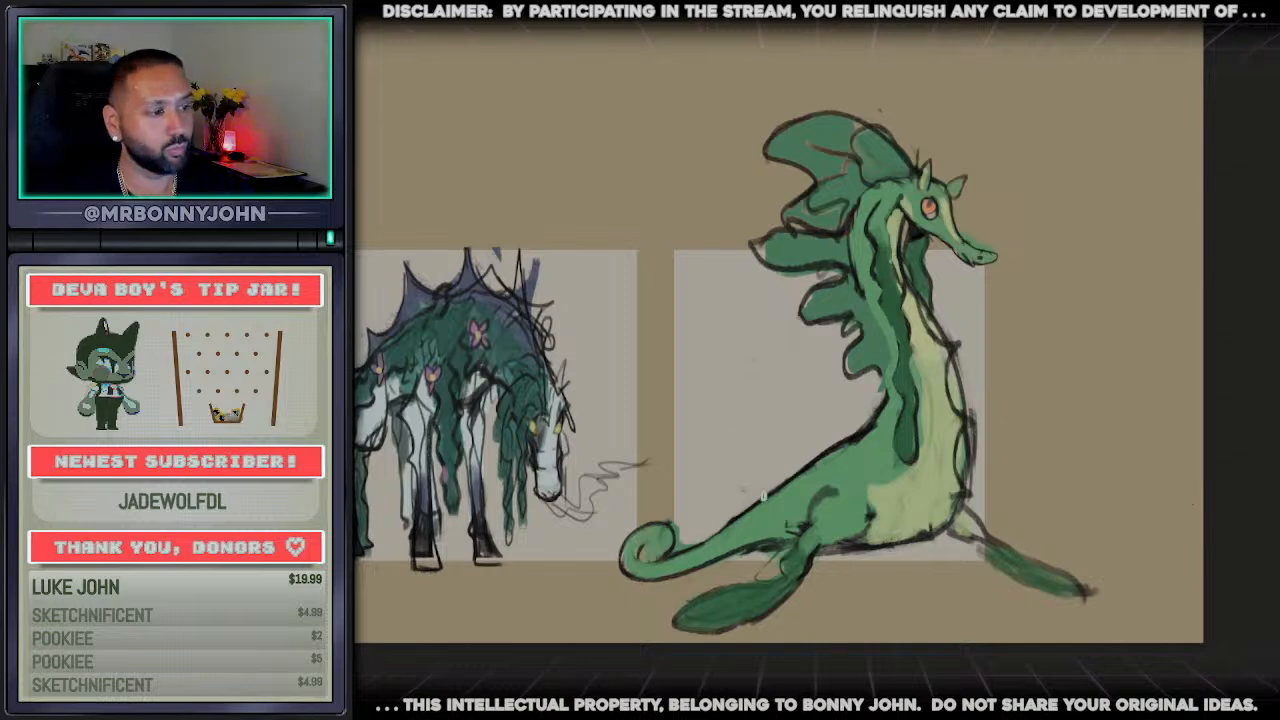
mouse_move(678, 525)
mouse_down()
mouse_move(634, 554)
mouse_move(657, 523)
mouse_up()
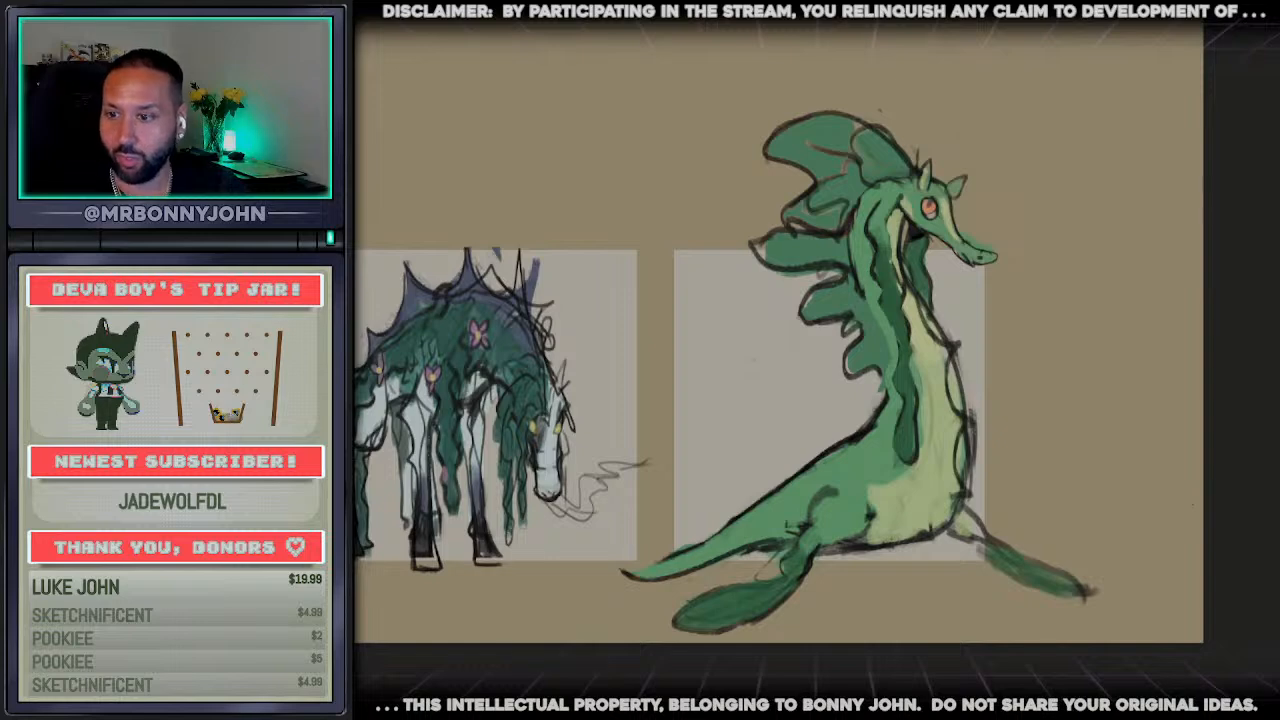
Redraw the creature's lower back as two humps running into a longer, wavy tail
mouse_move(862, 436)
mouse_down()
mouse_move(748, 514)
mouse_move(698, 523)
mouse_up()
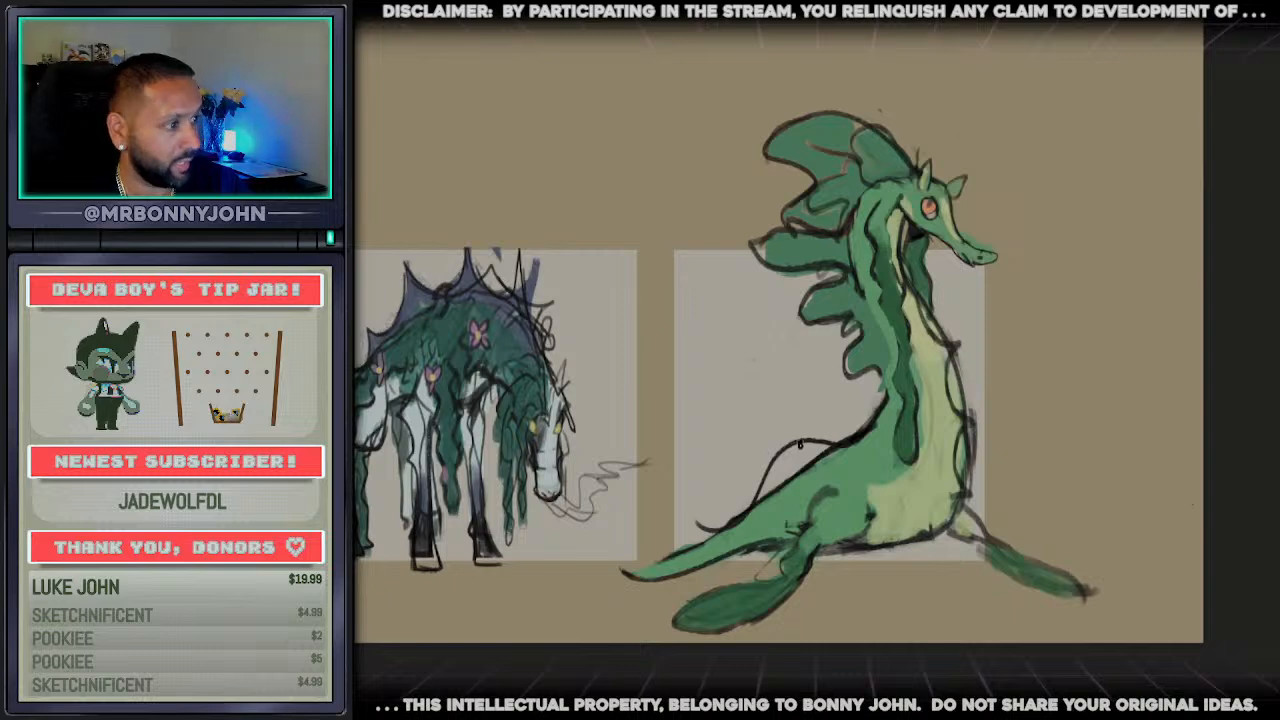
drag(762, 475, 672, 502)
drag(778, 547, 637, 552)
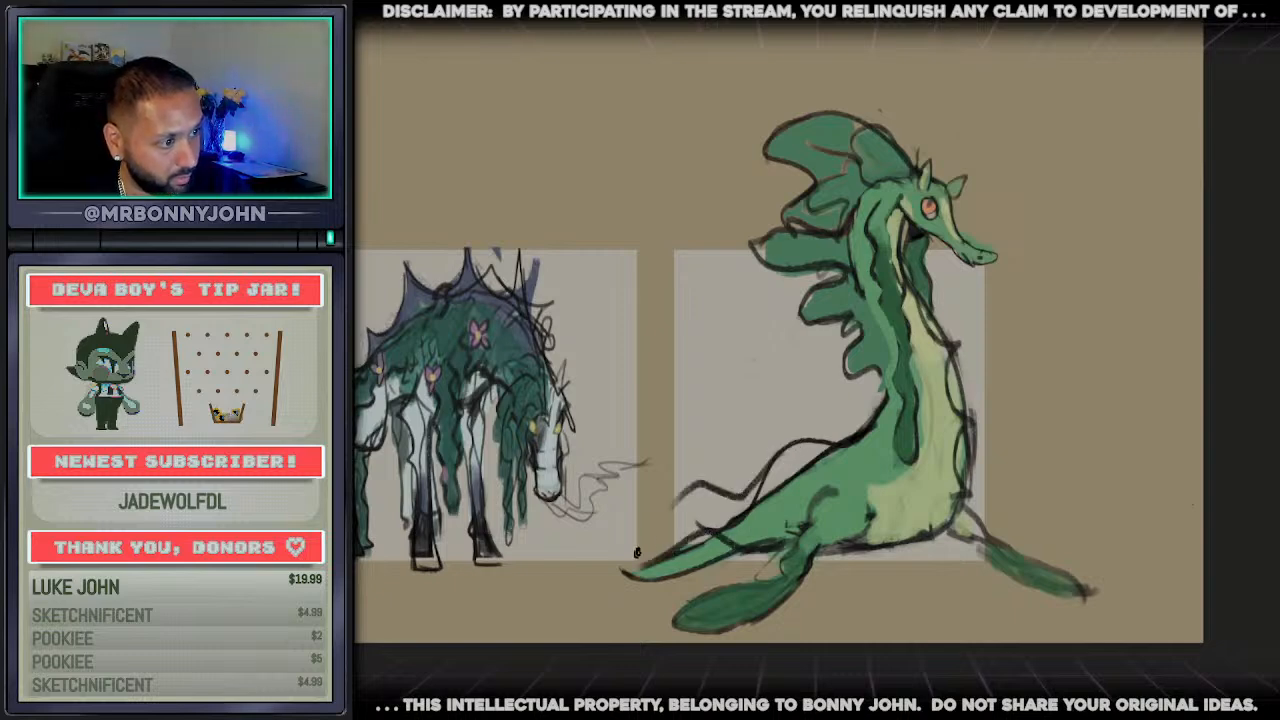
mouse_move(697, 495)
mouse_down()
mouse_move(628, 568)
mouse_move(556, 566)
mouse_move(552, 579)
mouse_move(605, 591)
mouse_move(700, 532)
mouse_up()
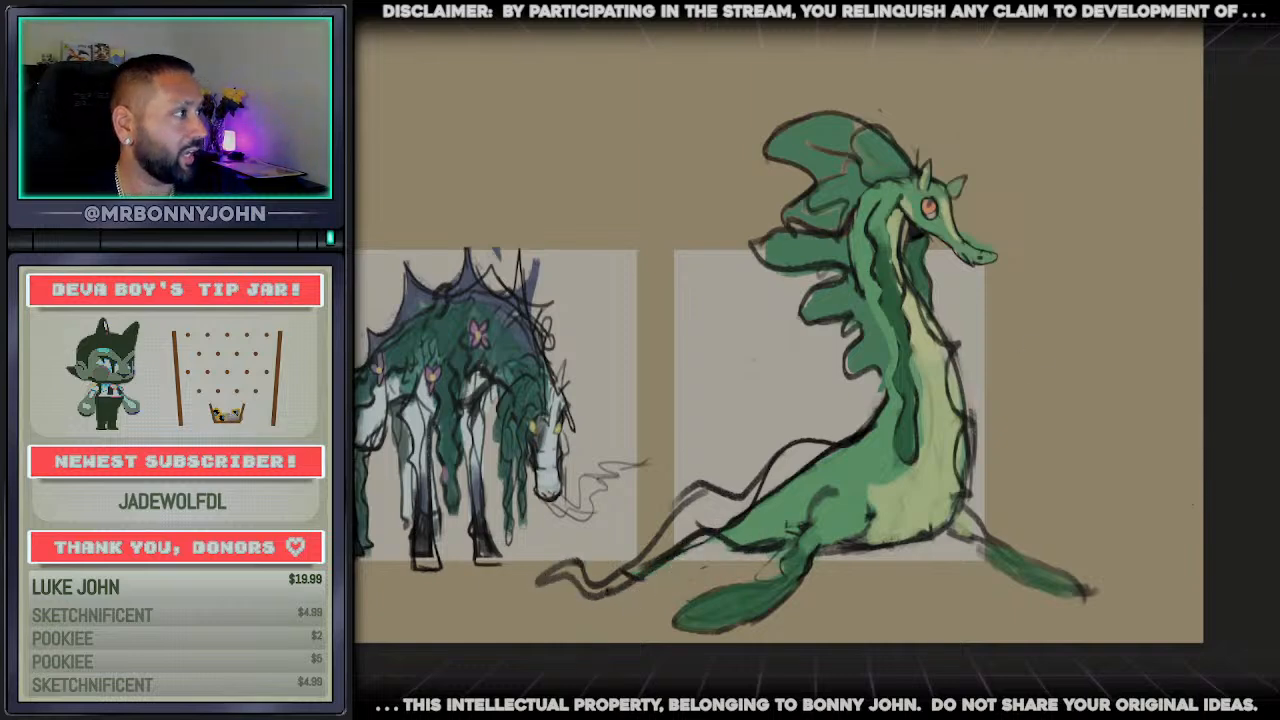
Fill the new back and tail with green, and add a pointed tail fluke and a small rear flipper
mouse_move(778, 485)
mouse_down()
mouse_move(827, 462)
mouse_move(758, 505)
mouse_move(842, 456)
mouse_up()
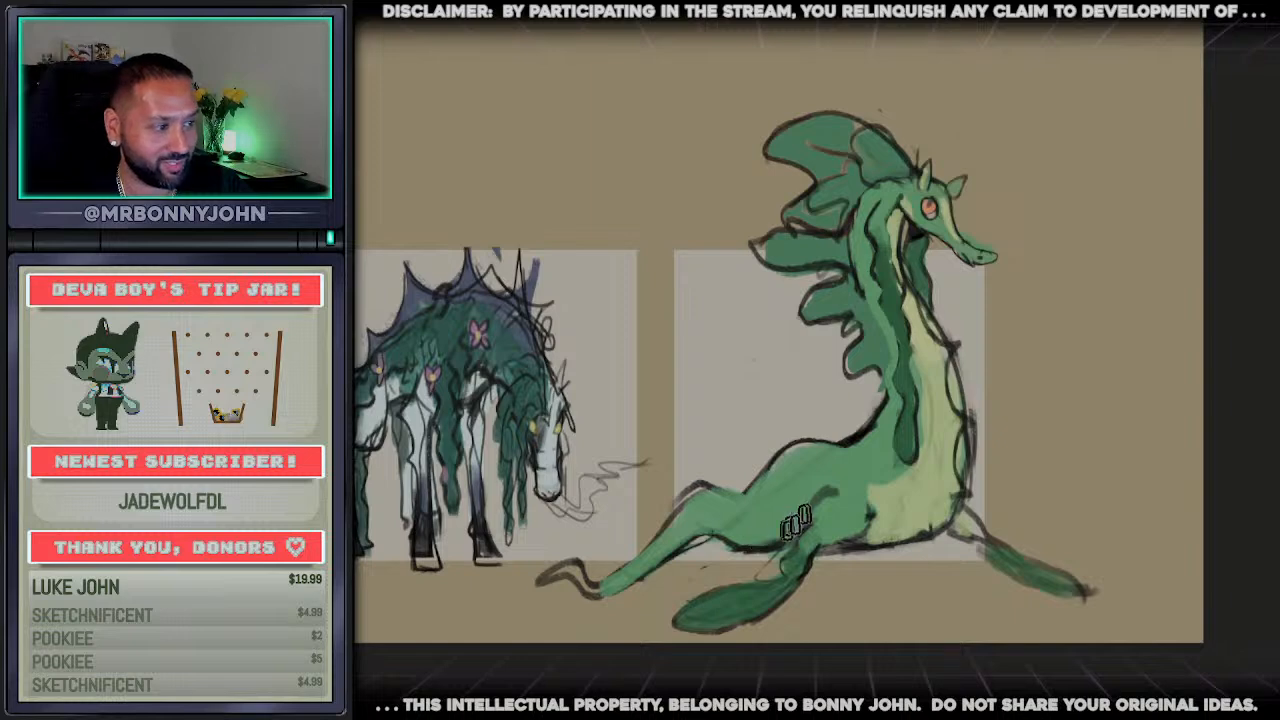
mouse_move(648, 565)
mouse_down()
mouse_move(592, 583)
mouse_move(554, 568)
mouse_up()
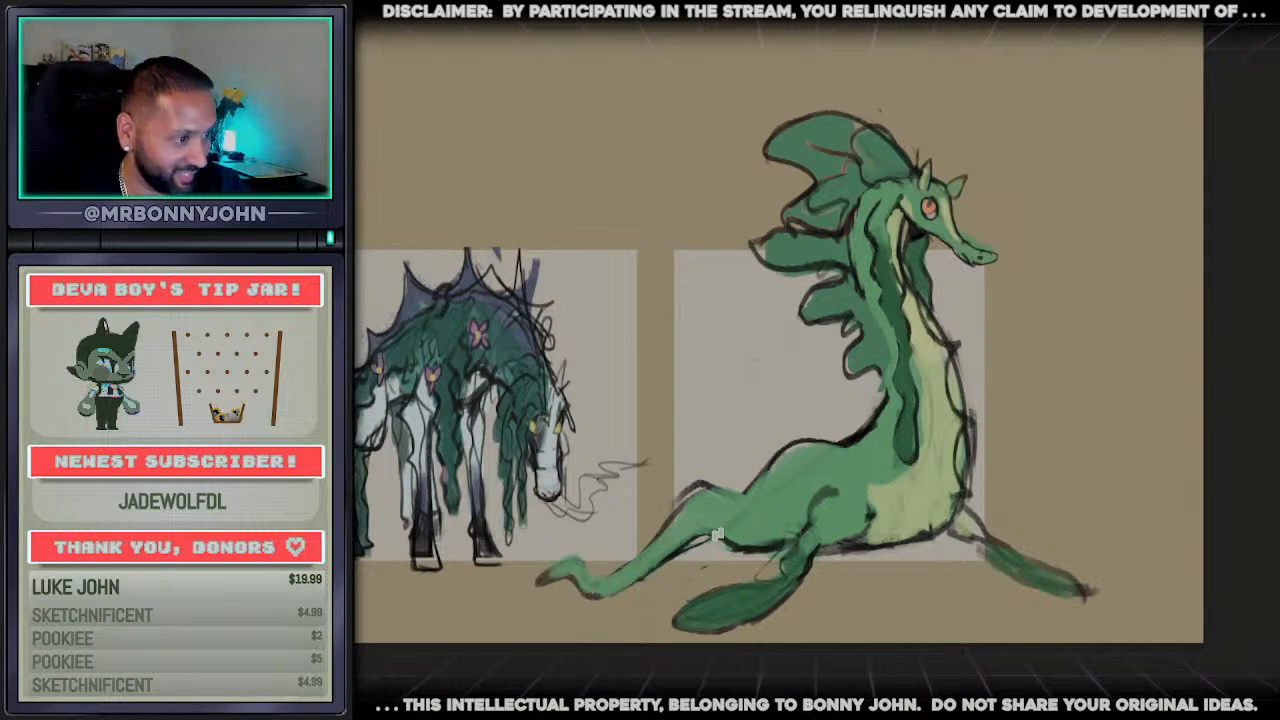
mouse_move(645, 600)
mouse_down()
mouse_move(712, 552)
mouse_move(658, 560)
mouse_move(648, 532)
mouse_move(606, 582)
mouse_move(510, 583)
mouse_move(497, 602)
mouse_move(590, 592)
mouse_move(500, 594)
mouse_move(575, 595)
mouse_move(559, 566)
mouse_move(580, 565)
mouse_move(543, 577)
mouse_move(574, 587)
mouse_up()
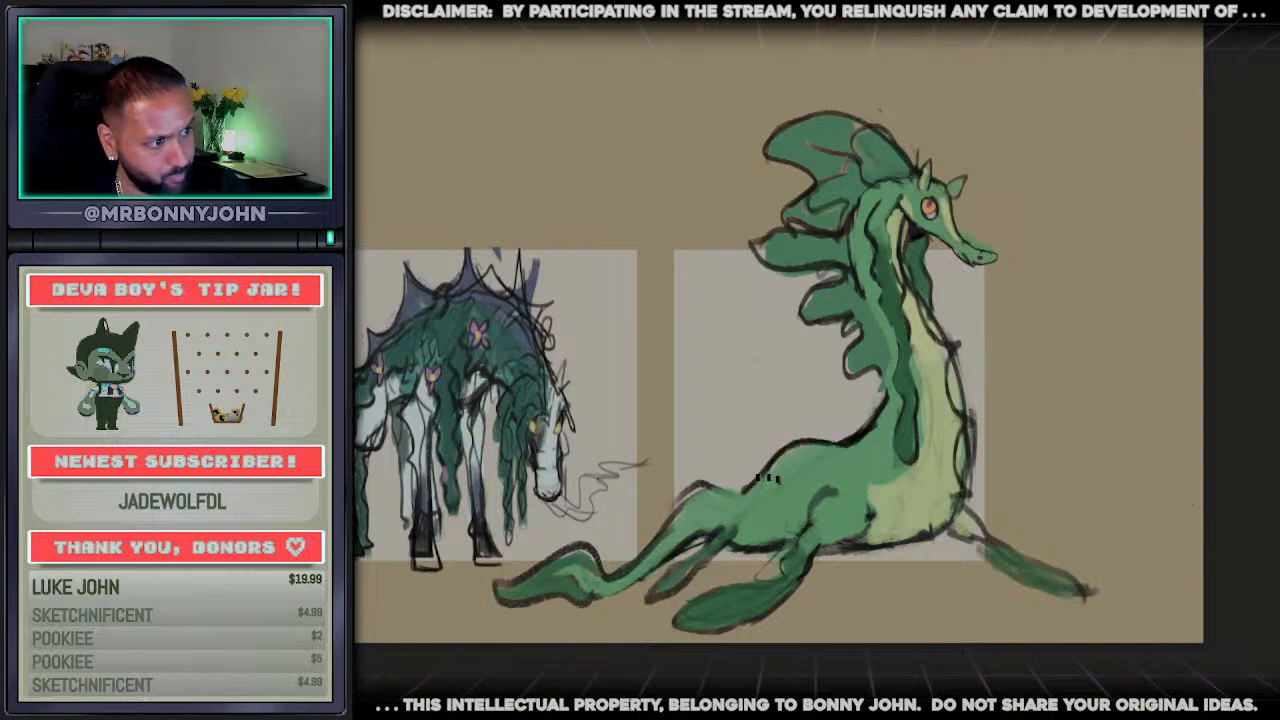
Draw curved stripe outlines across the back hump and the smaller tail hump
mouse_move(815, 443)
mouse_down()
mouse_move(824, 455)
mouse_move(784, 518)
mouse_move(845, 440)
mouse_move(803, 446)
mouse_up()
key(ctrl+z)
key(ctrl+z)
key(ctrl+z)
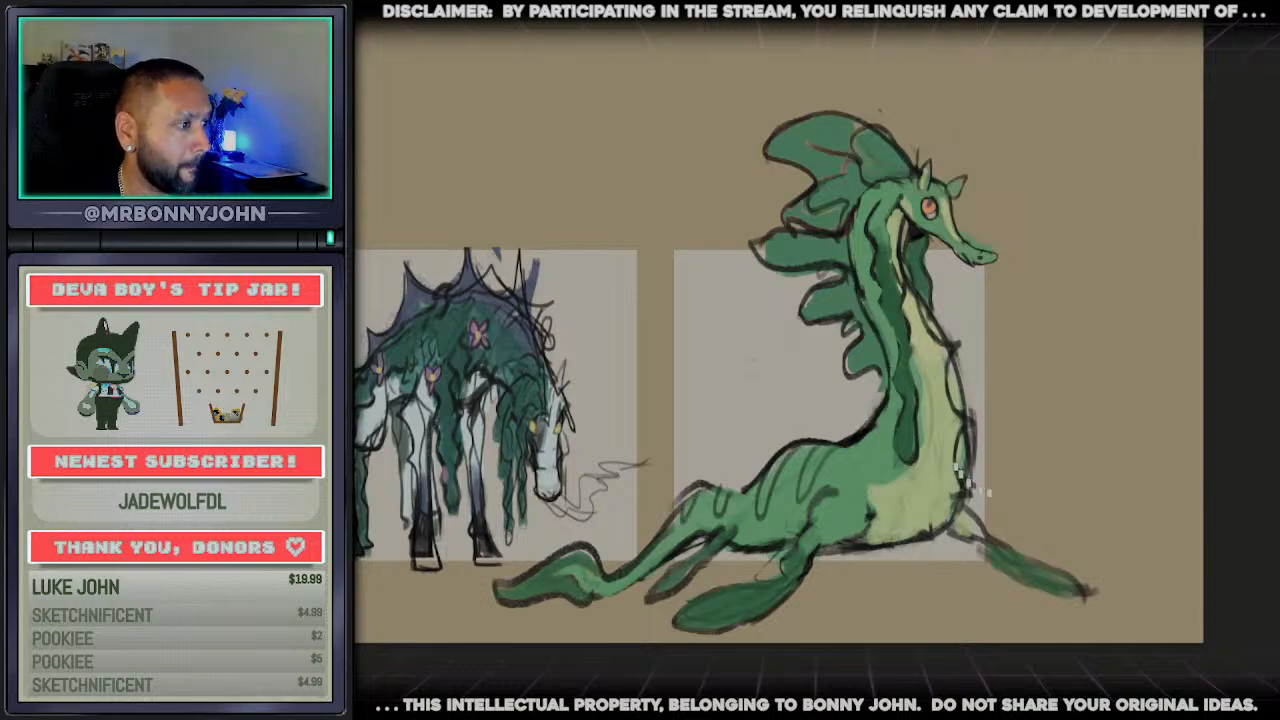
Add pointed spikes along the front of the chest and under the belly
drag(966, 478, 995, 492)
mouse_move(985, 425)
mouse_down()
mouse_move(955, 395)
mouse_move(963, 337)
mouse_move(915, 312)
mouse_up()
drag(949, 506, 940, 568)
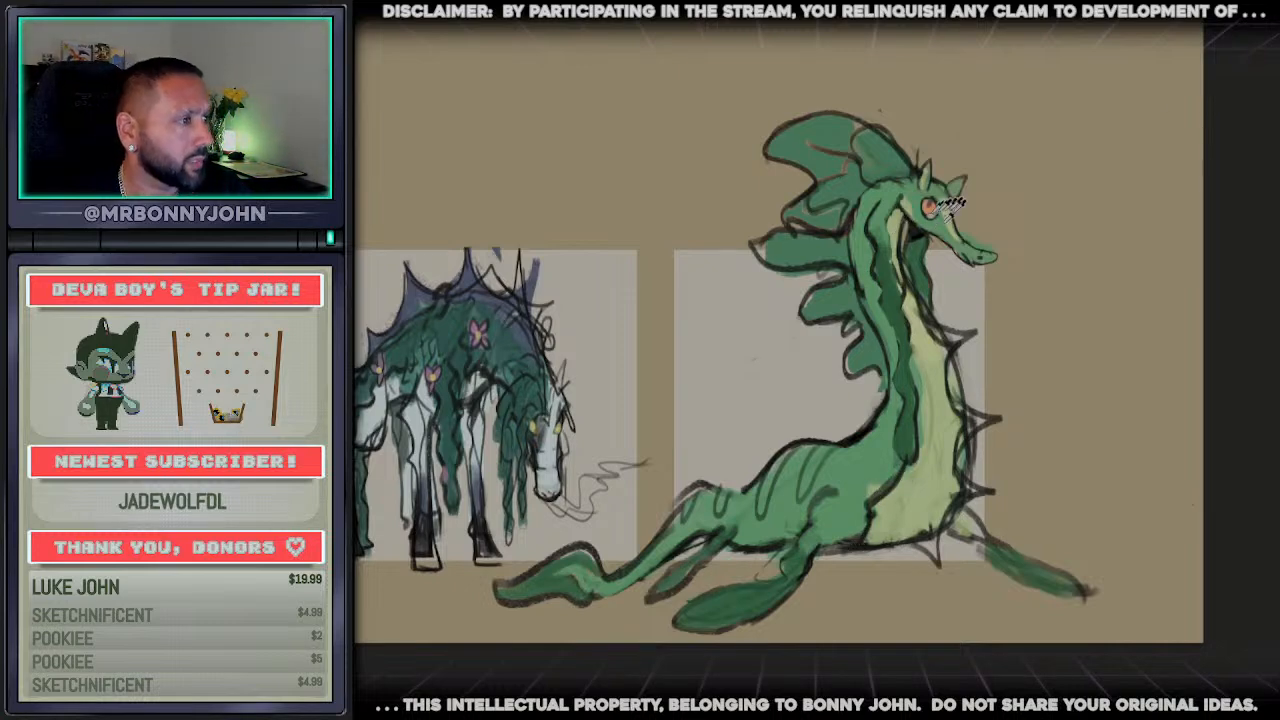
Colour the four back and tail stripes and the creature's eye orange
alt+click(930, 205)
drag(412, 102, 863, 224)
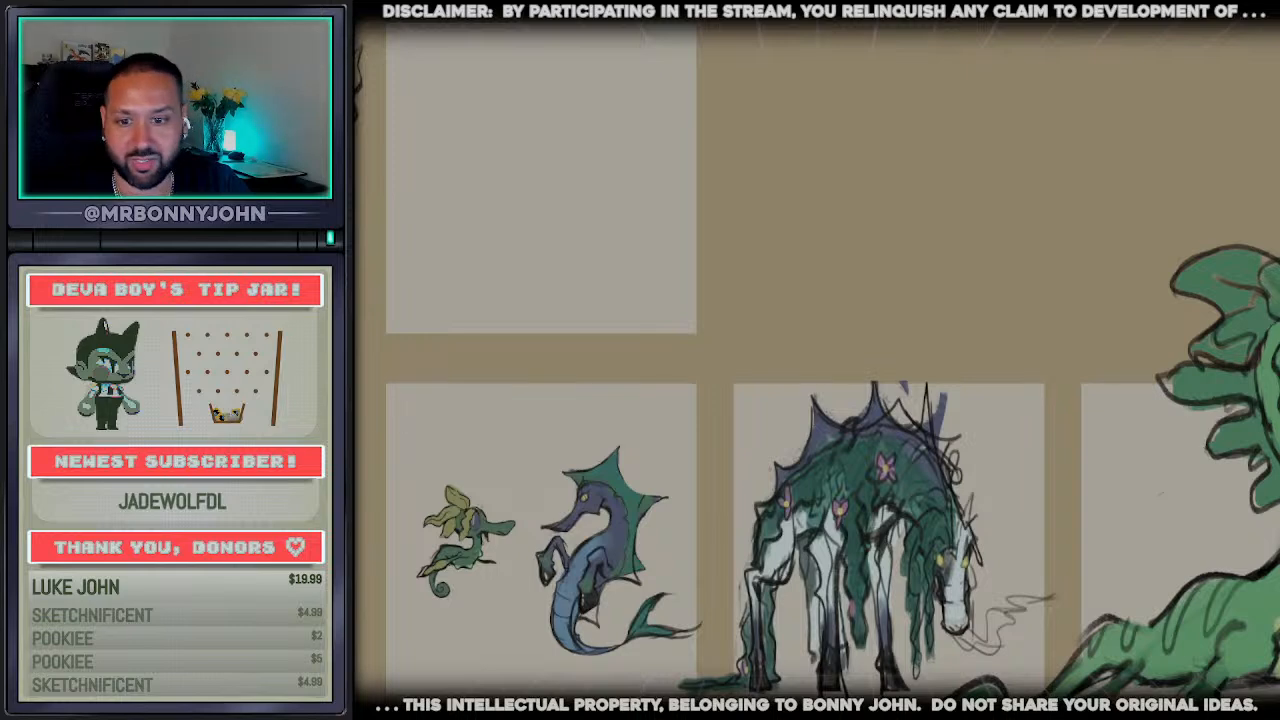
scroll(952, 640, down, 4)
drag(952, 640, 628, 641)
scroll(822, 690, up, 5)
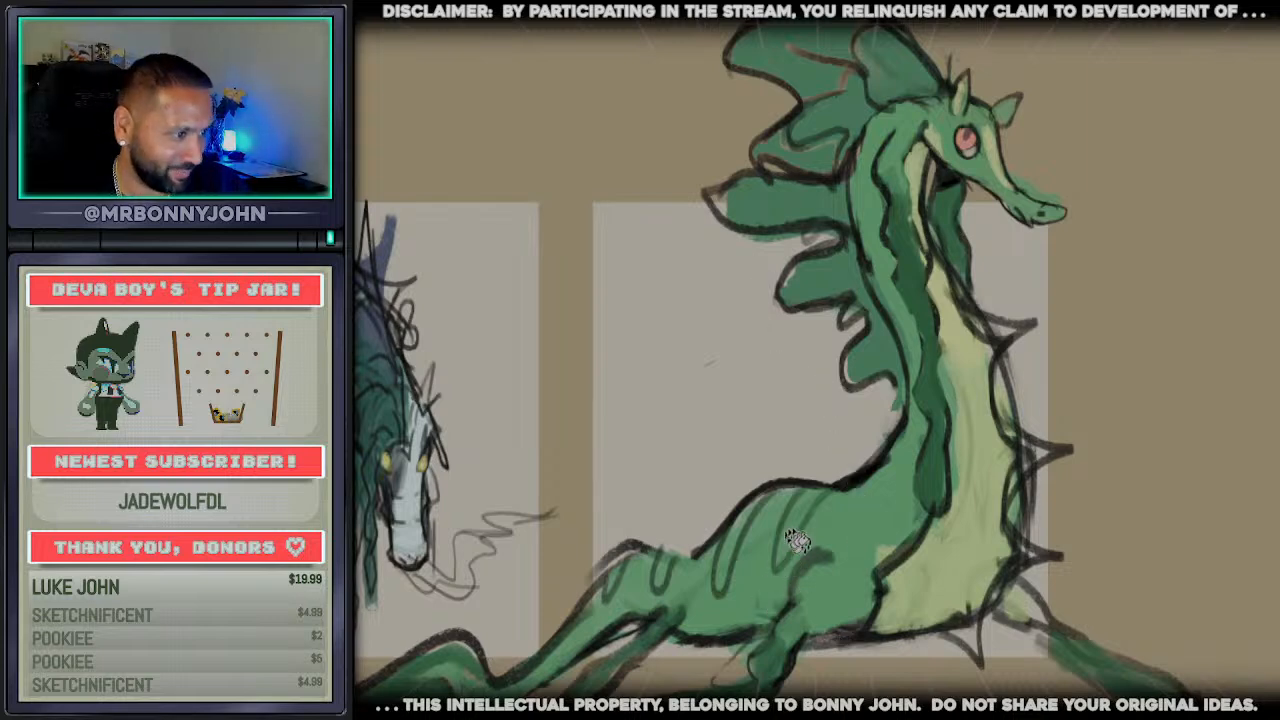
drag(818, 492, 786, 558)
key(ctrl+z)
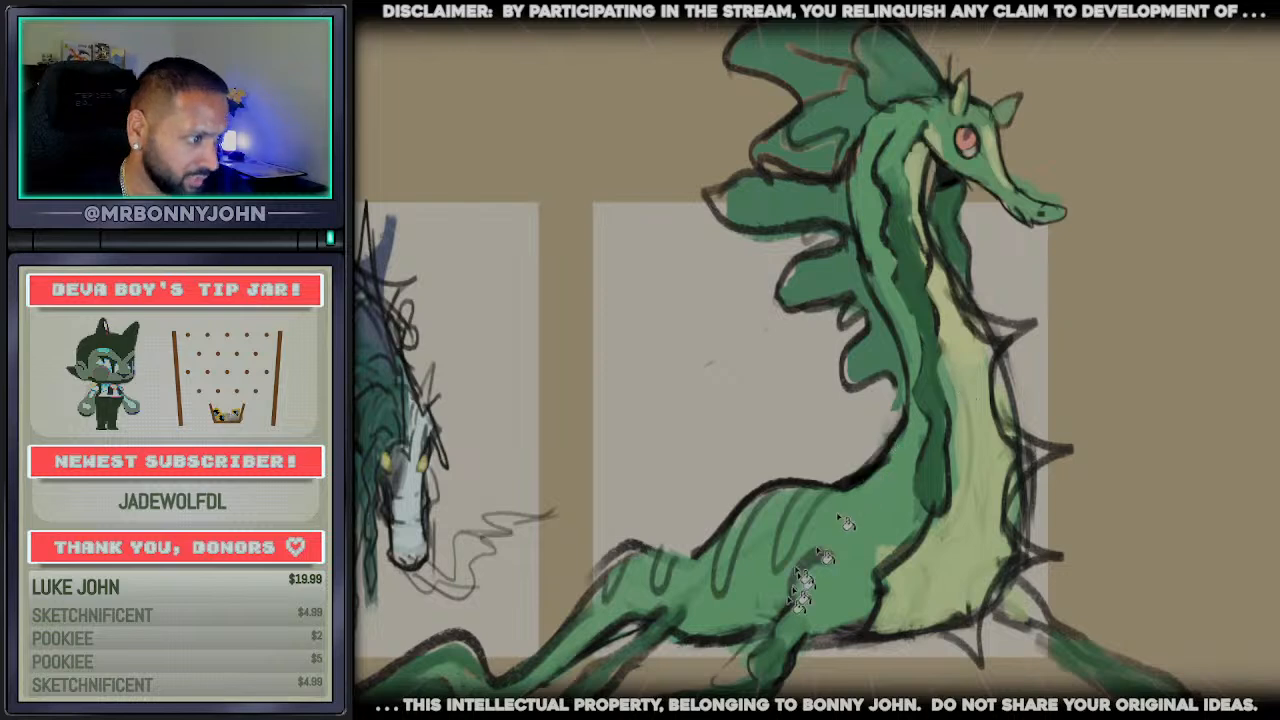
drag(818, 492, 784, 560)
drag(762, 498, 722, 578)
click(660, 576)
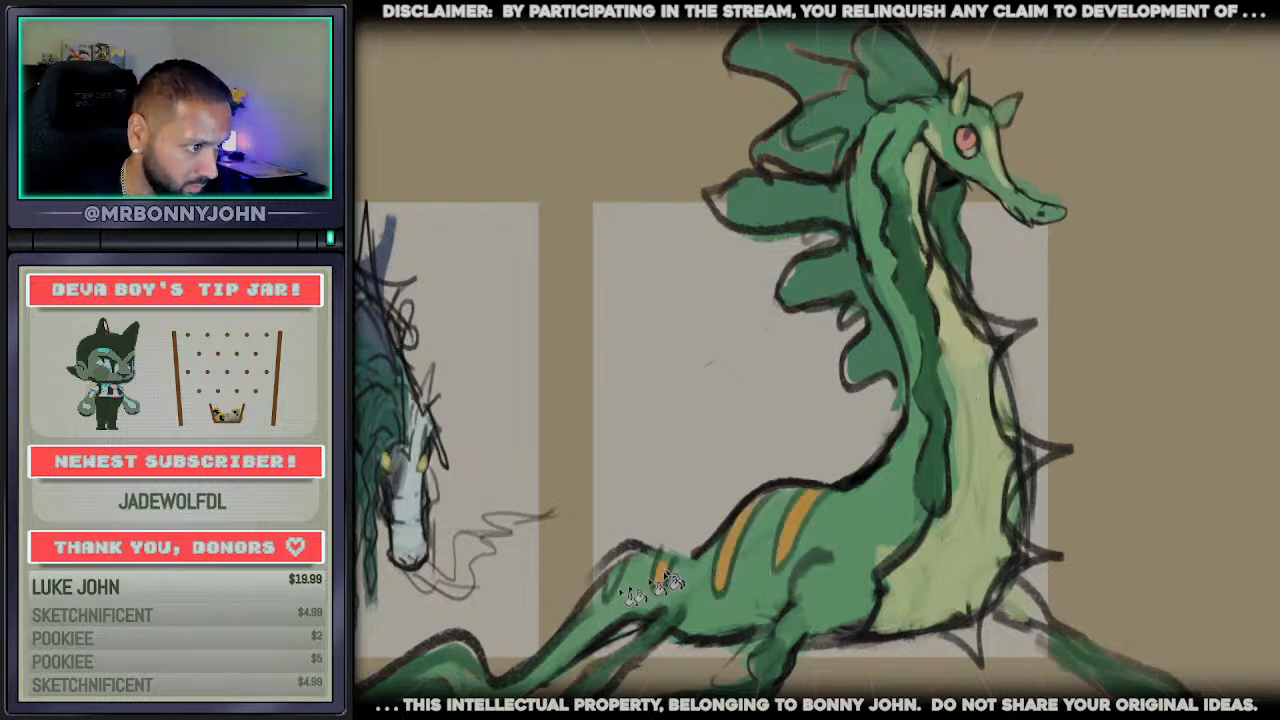
click(613, 584)
click(966, 140)
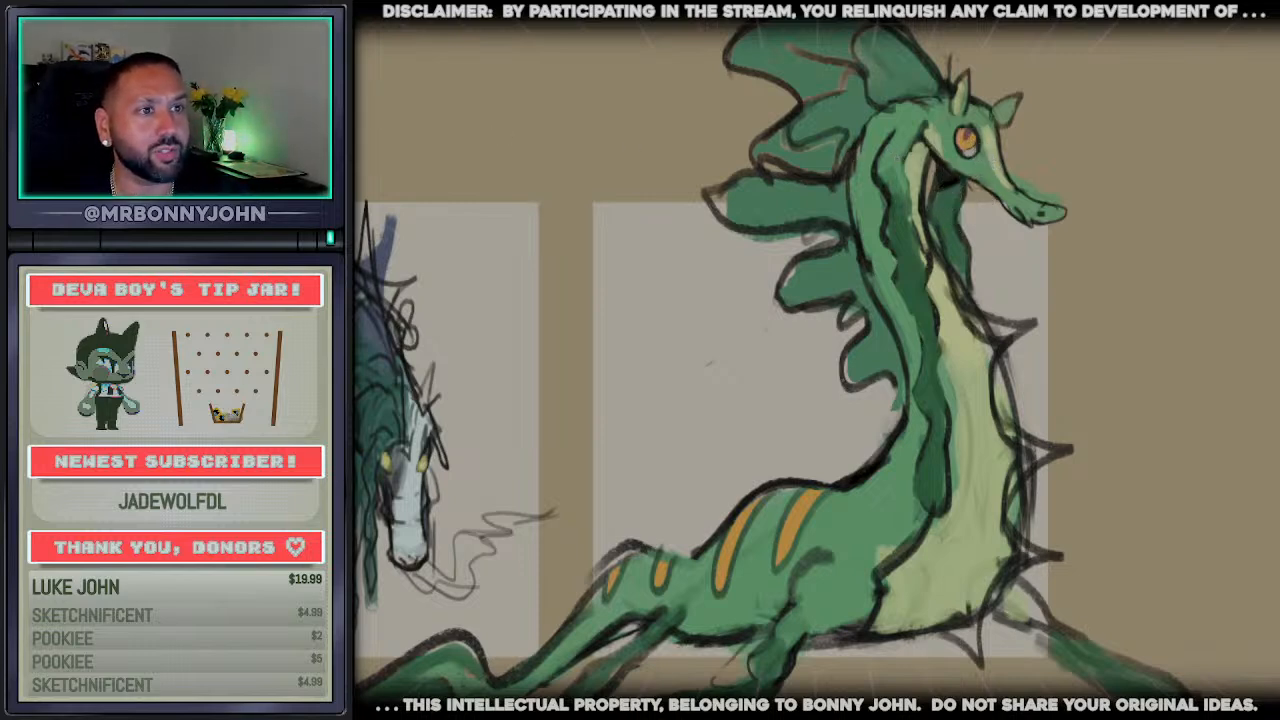
Try to fade the crest and neck fins to orange at their tips within a selection of the fins
drag(783, 36, 785, 70)
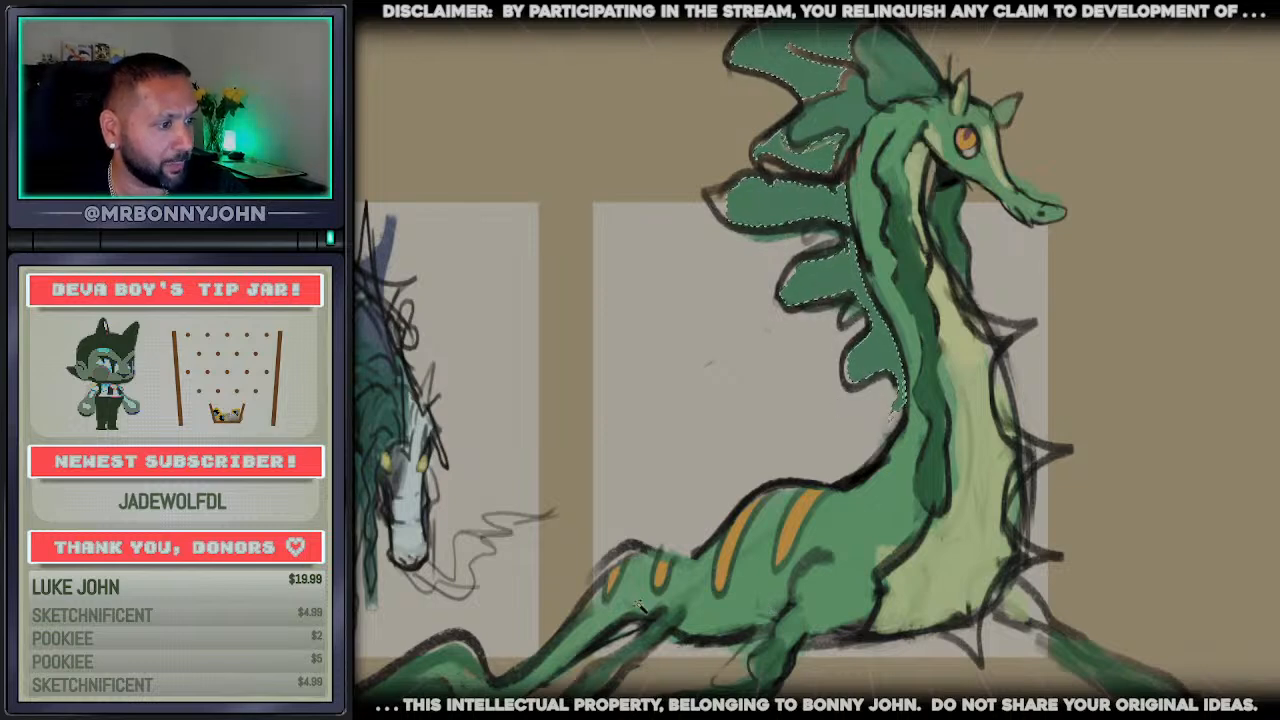
scroll(700, 313, down, 5)
scroll(704, 315, up, 2)
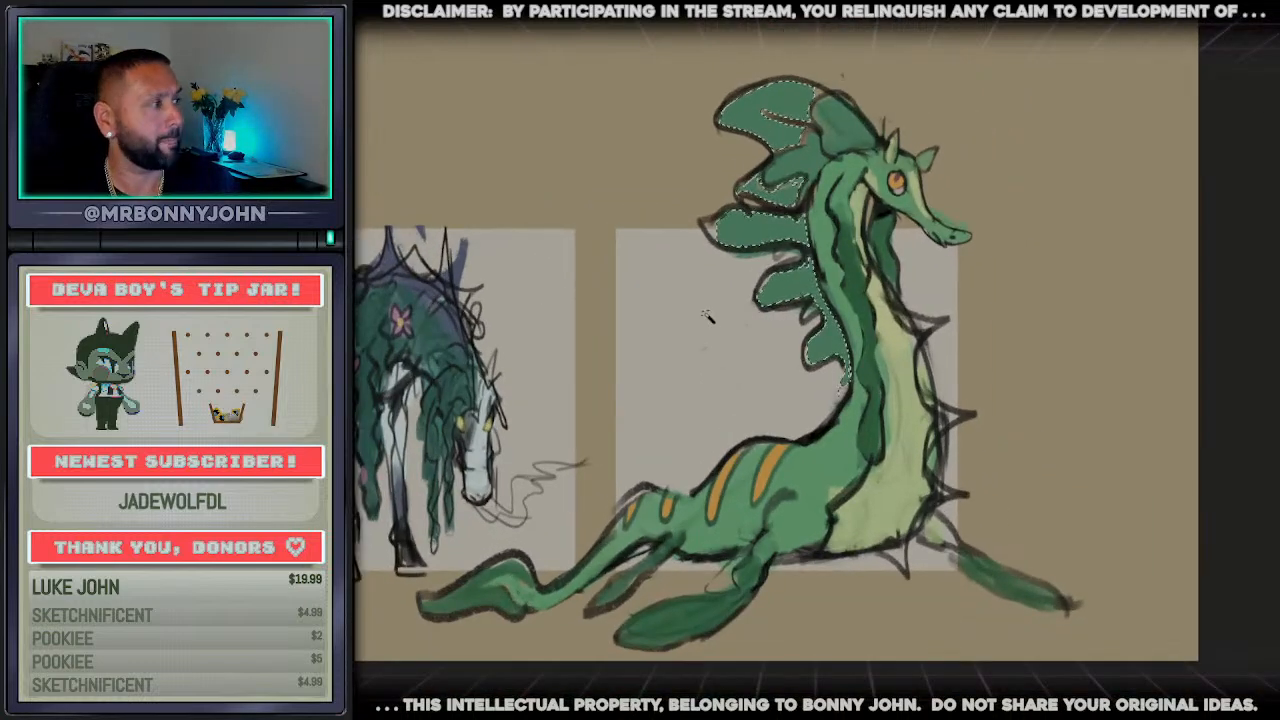
mouse_move(686, 151)
mouse_down()
mouse_move(692, 274)
mouse_move(720, 335)
mouse_up()
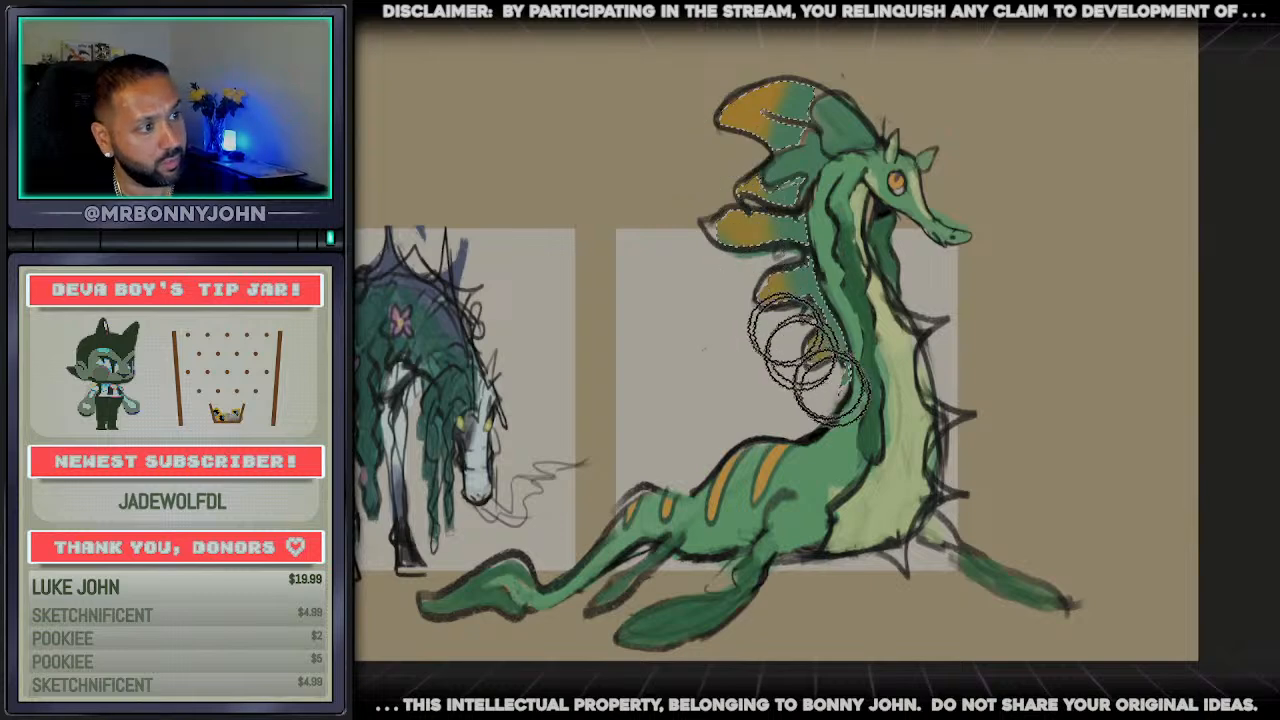
Try a pale tan fade on the tips of the selected crest and neck fins, undo it and deselect
drag(745, 172, 850, 66)
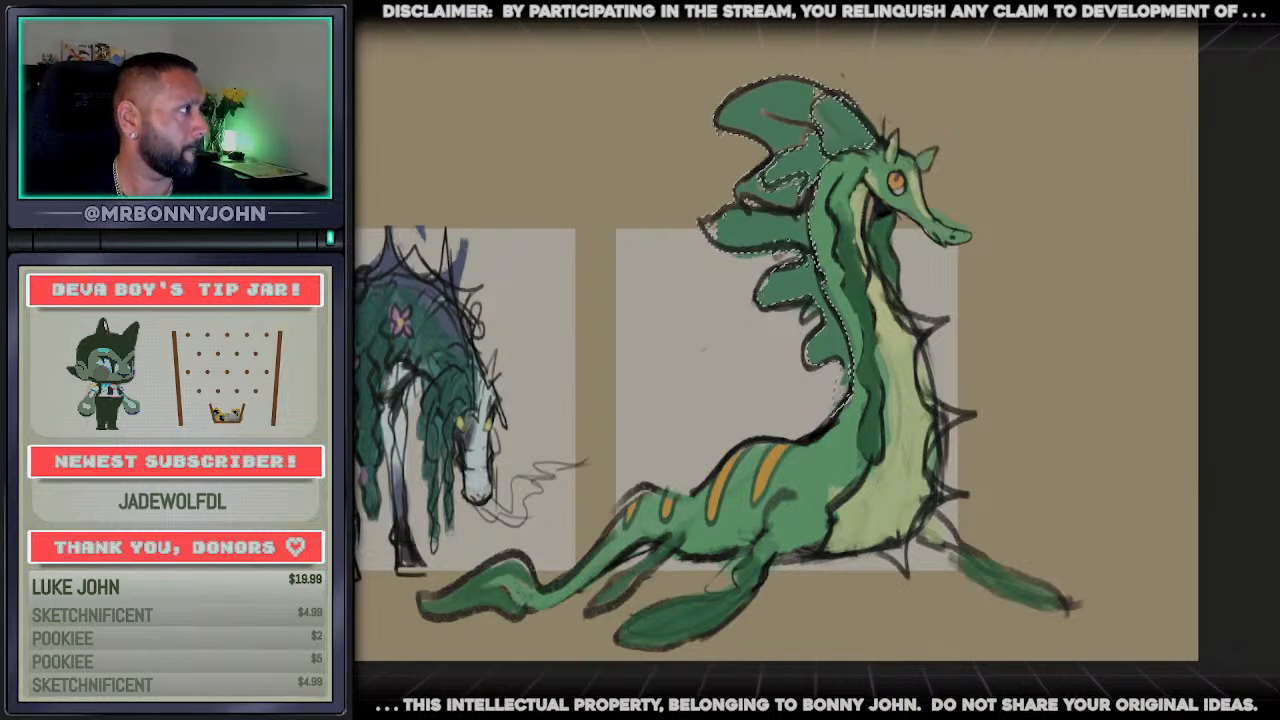
mouse_move(650, 100)
mouse_down()
mouse_move(697, 208)
mouse_move(732, 212)
mouse_move(790, 360)
mouse_move(735, 88)
mouse_up()
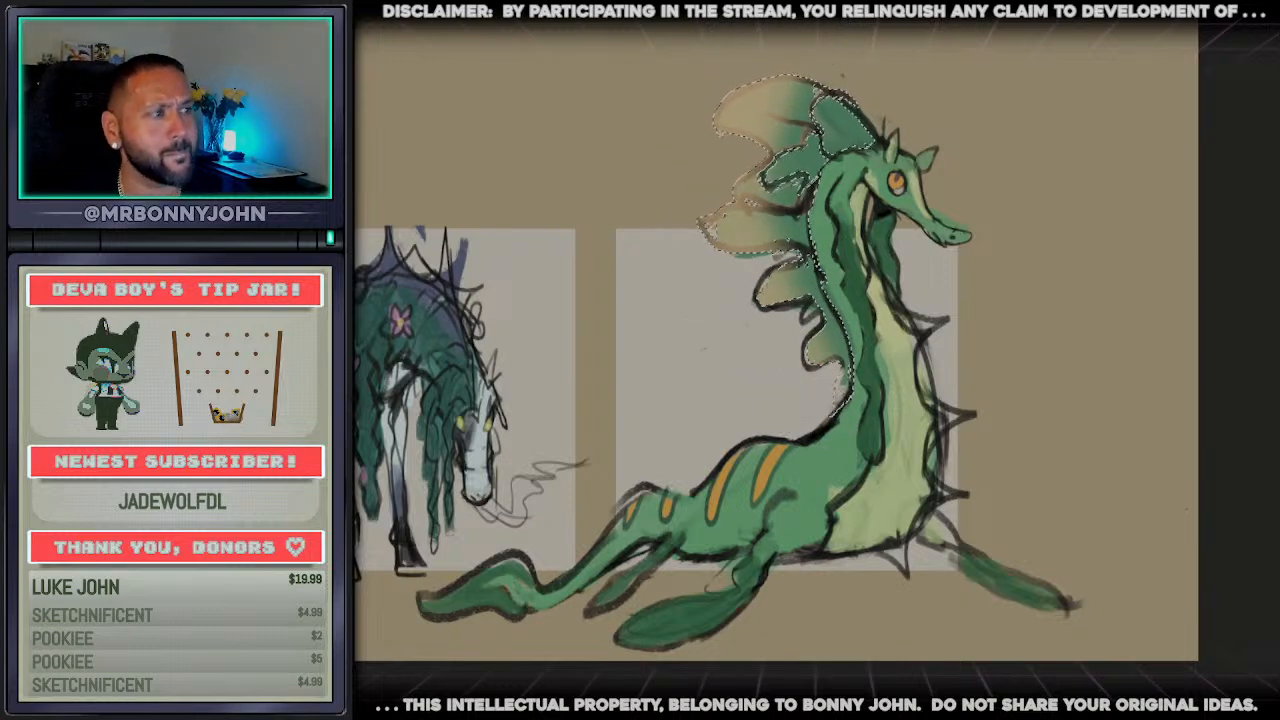
key(ctrl+d)
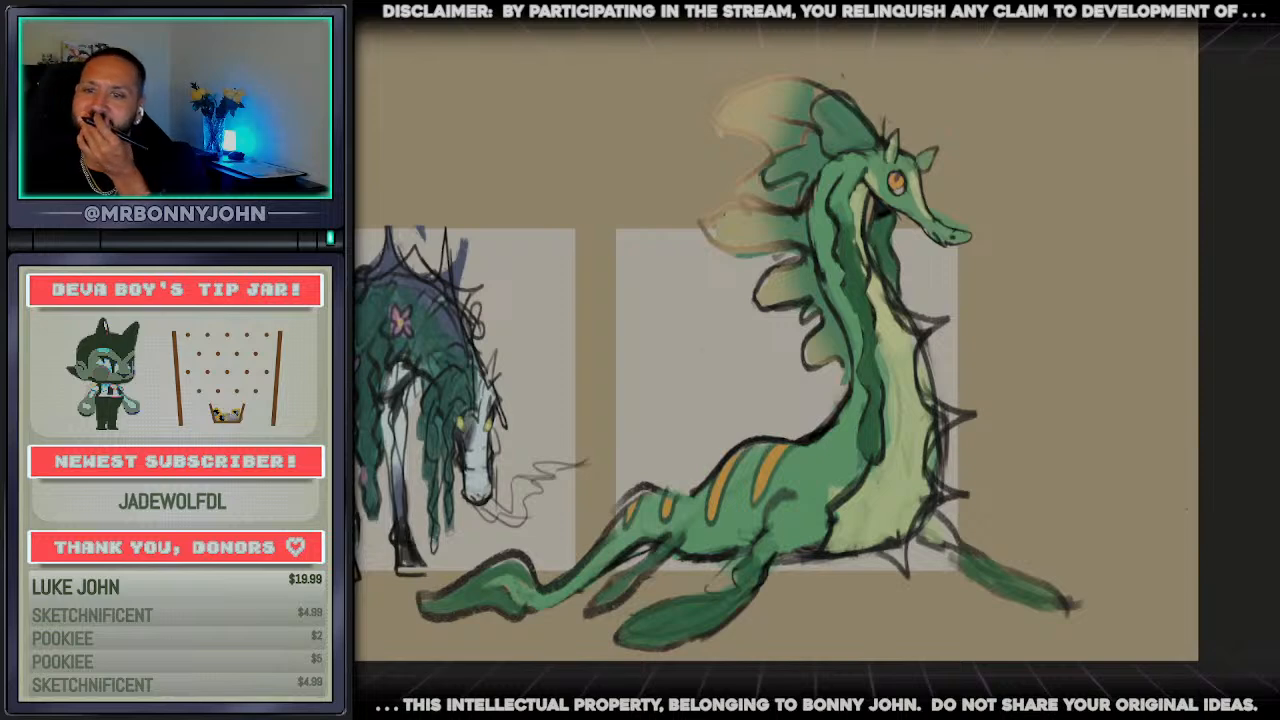
key(ctrl+z)
key(ctrl+z)
key(ctrl+z)
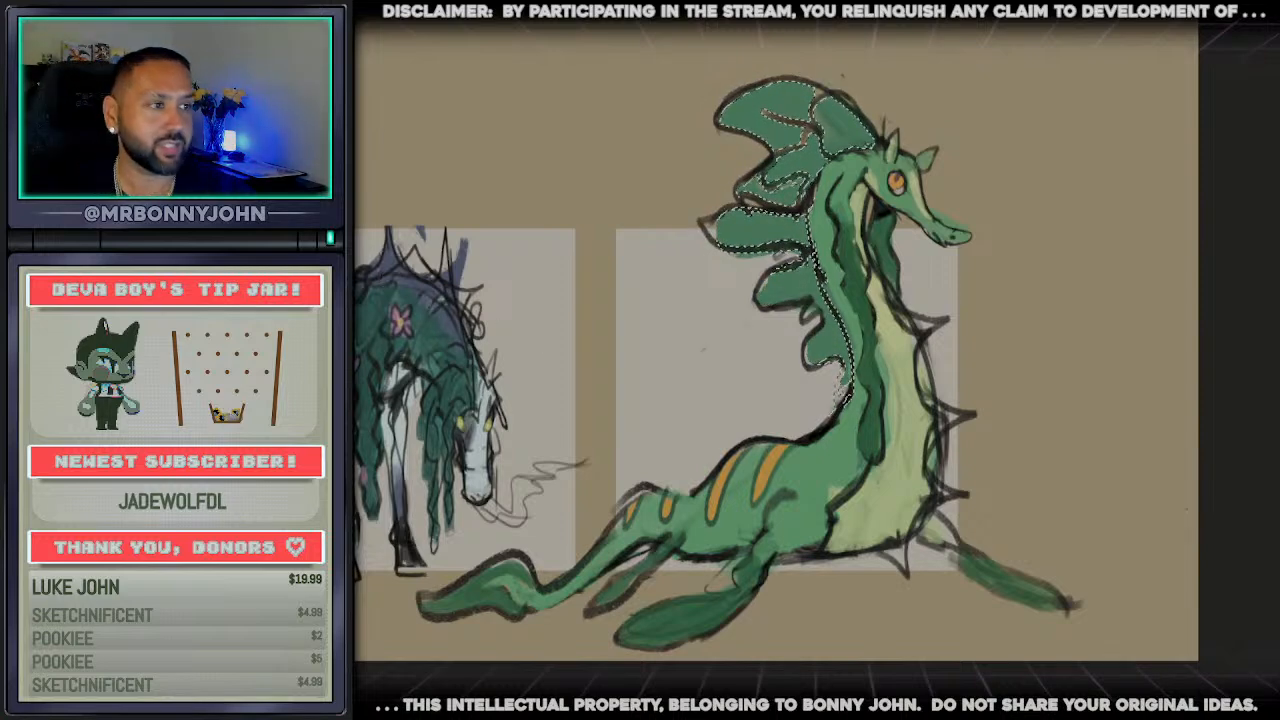
key(ctrl+d)
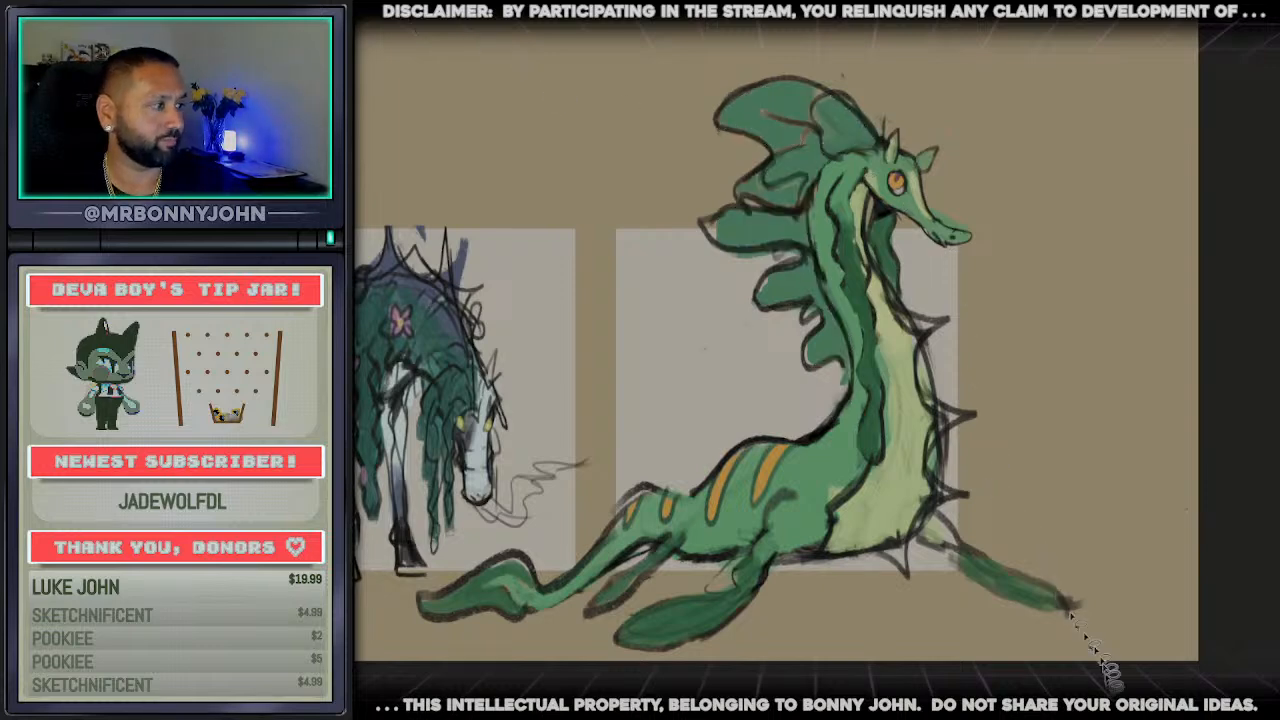
Select the whole green creature, scale it down and reposition it over the rightmost grey frame
mouse_move(1018, 666)
mouse_down()
mouse_move(1156, 484)
mouse_move(716, 50)
mouse_move(666, 445)
mouse_move(575, 530)
mouse_move(490, 560)
mouse_move(390, 635)
mouse_move(1020, 662)
mouse_up()
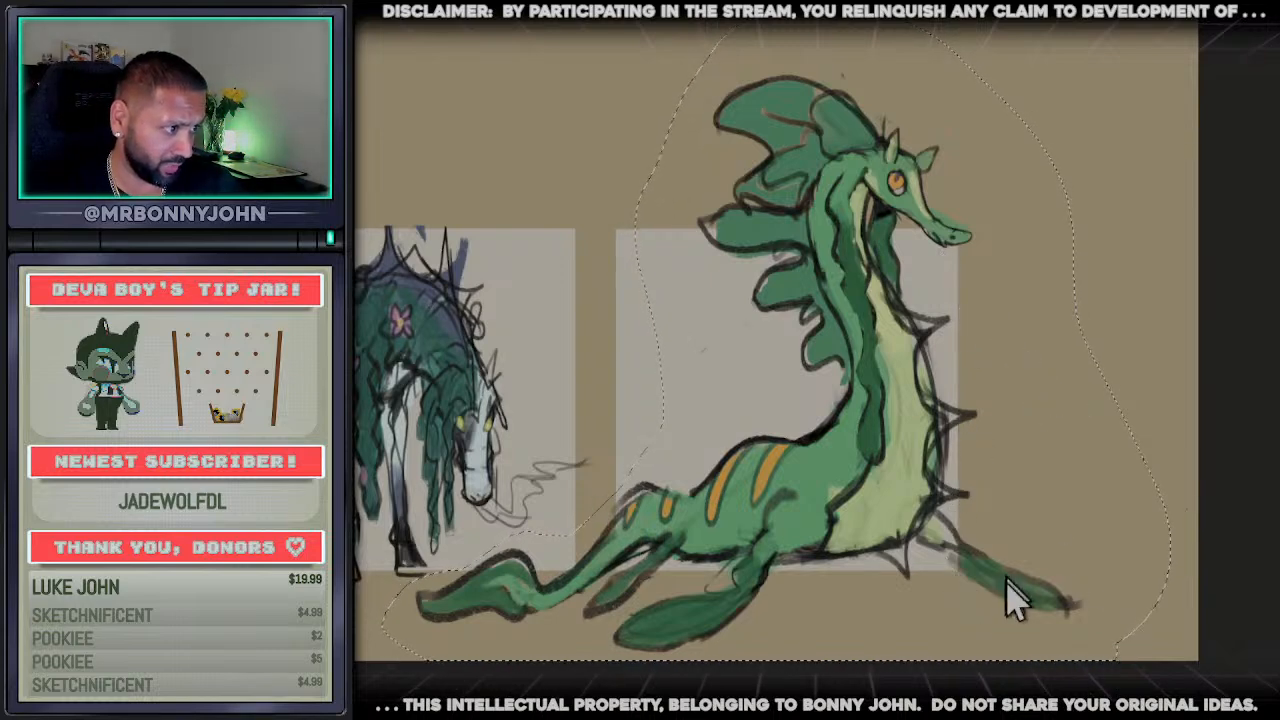
key(ctrl+t)
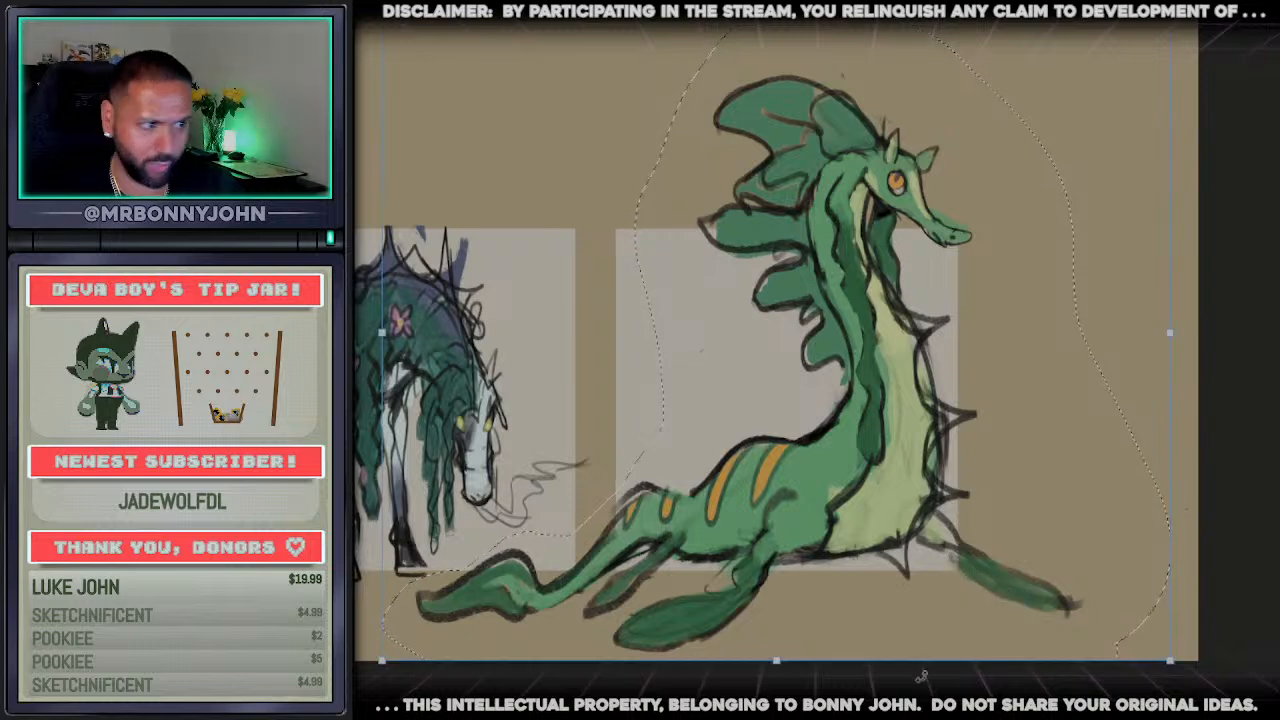
mouse_move(382, 660)
mouse_down()
mouse_move(450, 620)
mouse_move(668, 585)
mouse_move(638, 608)
mouse_up()
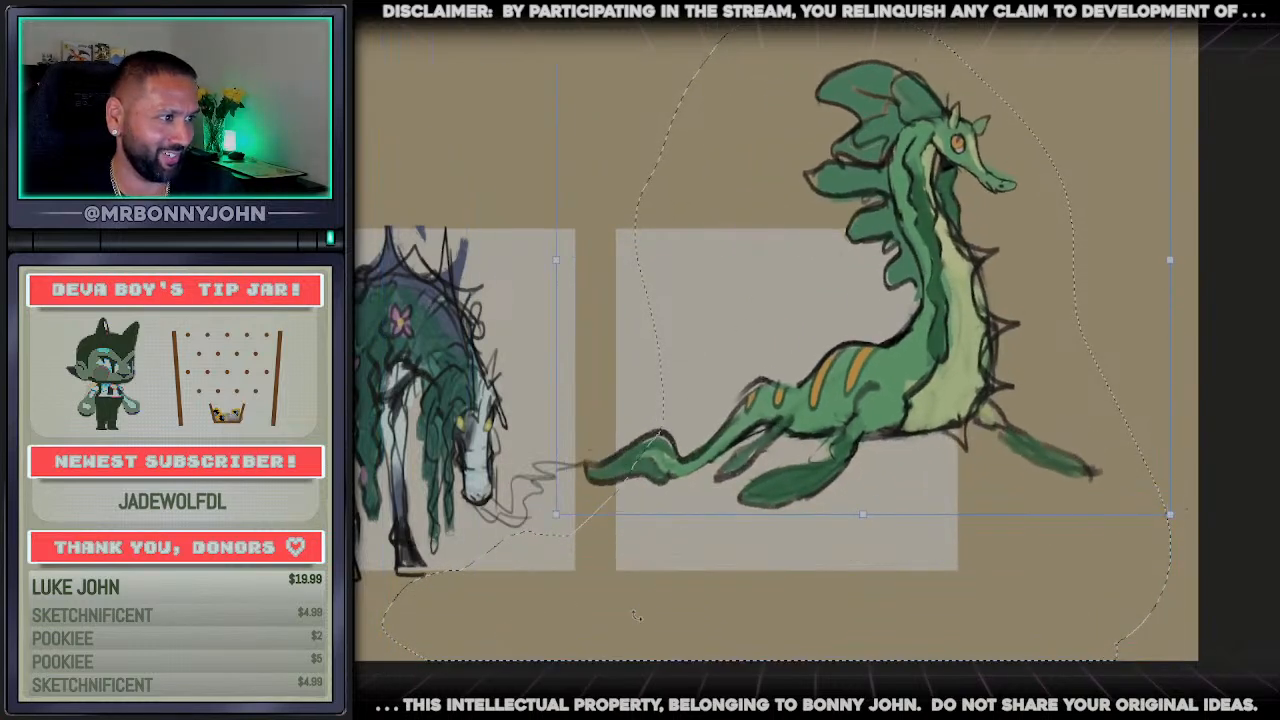
drag(811, 442, 748, 567)
key(Return)
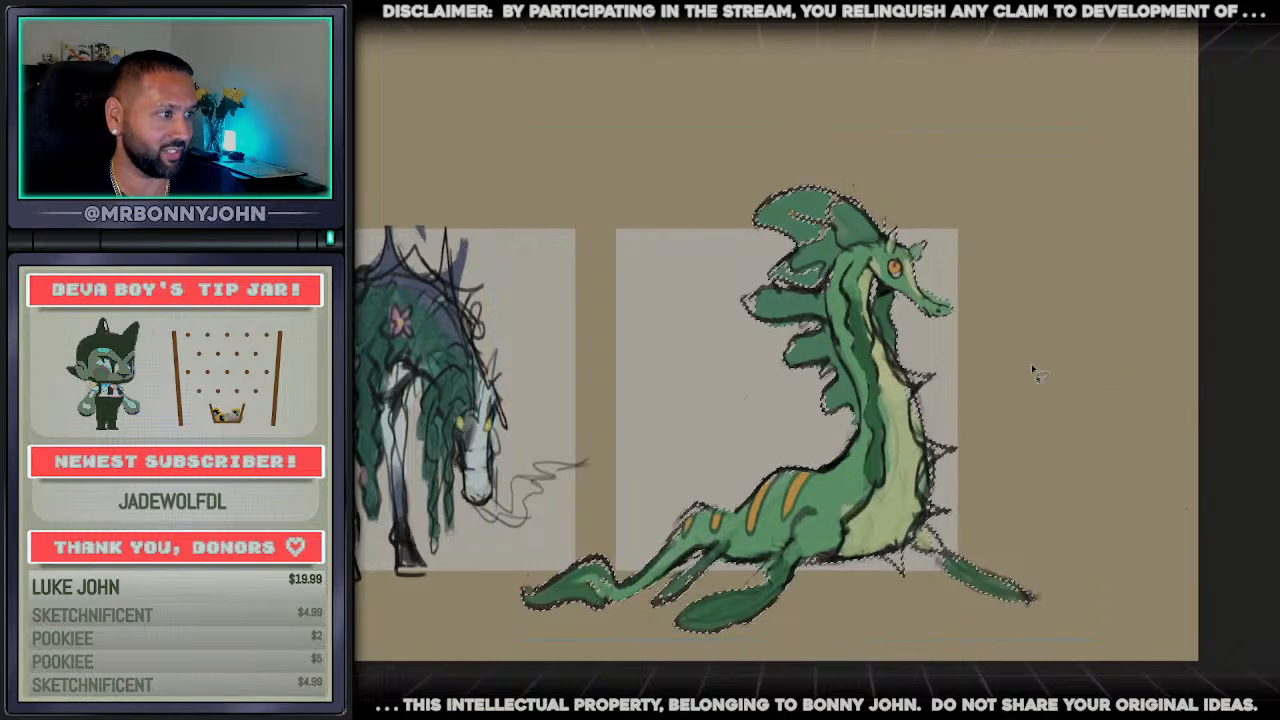
Select the creature's head and upper neck and move them straight up to lengthen the neck
mouse_move(1020, 348)
mouse_down()
mouse_move(955, 185)
mouse_move(742, 285)
mouse_move(790, 420)
mouse_move(930, 428)
mouse_move(1003, 338)
mouse_up()
key(ctrl+t)
drag(925, 415, 925, 357)
key(Return)
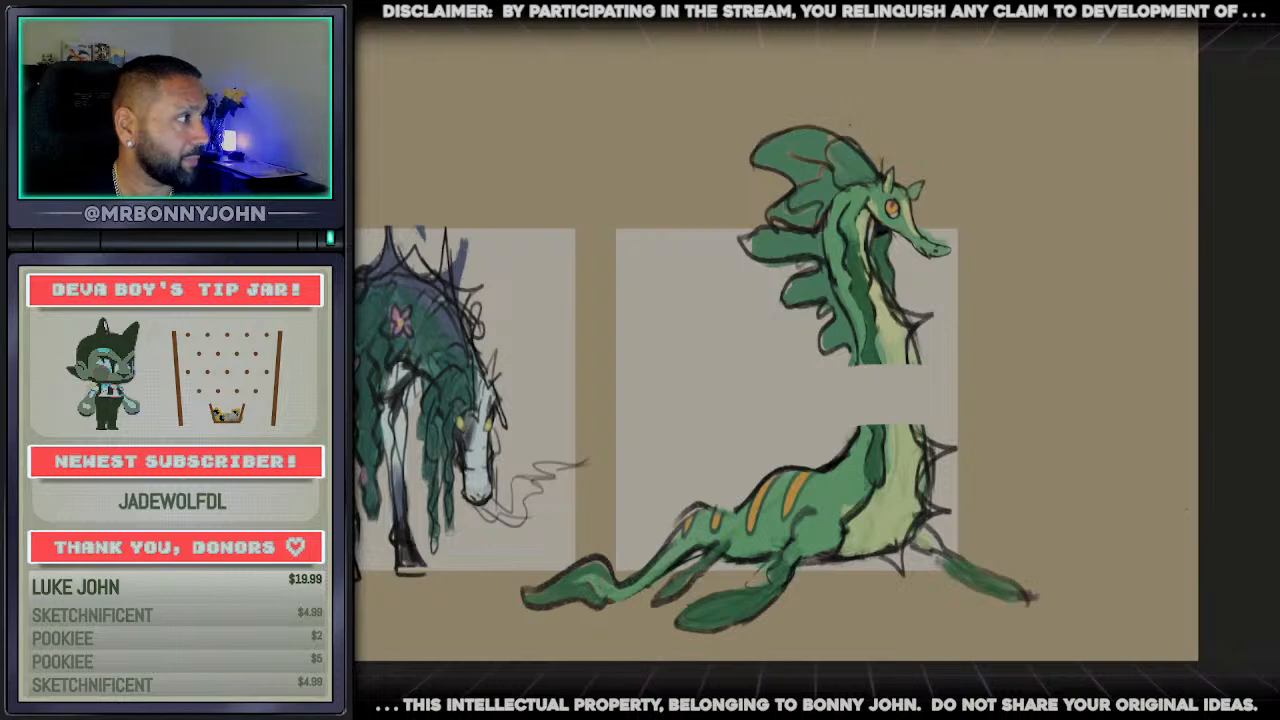
Bridge the neck gap with matching contours and green and cream colour, and repaint the lower neck fins as larger green shapes
drag(836, 303, 862, 421)
key(ctrl+z)
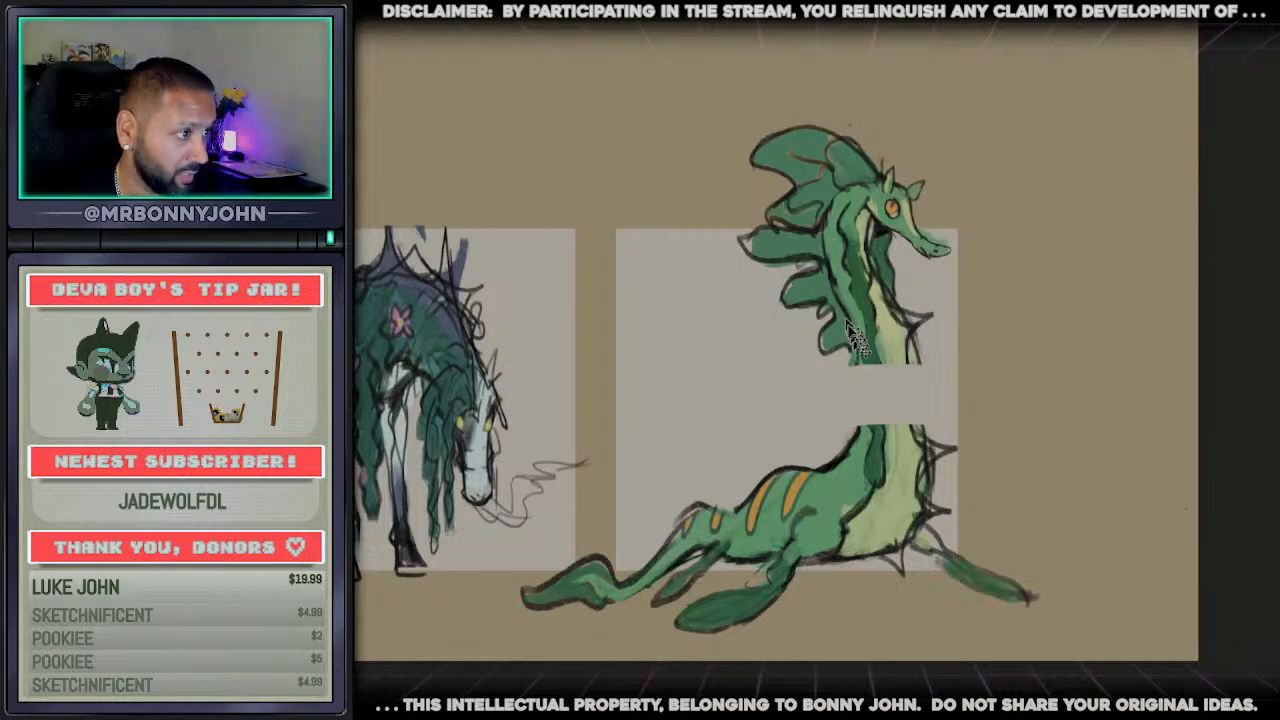
drag(848, 318, 848, 464)
drag(899, 323, 927, 436)
key(ctrl+z)
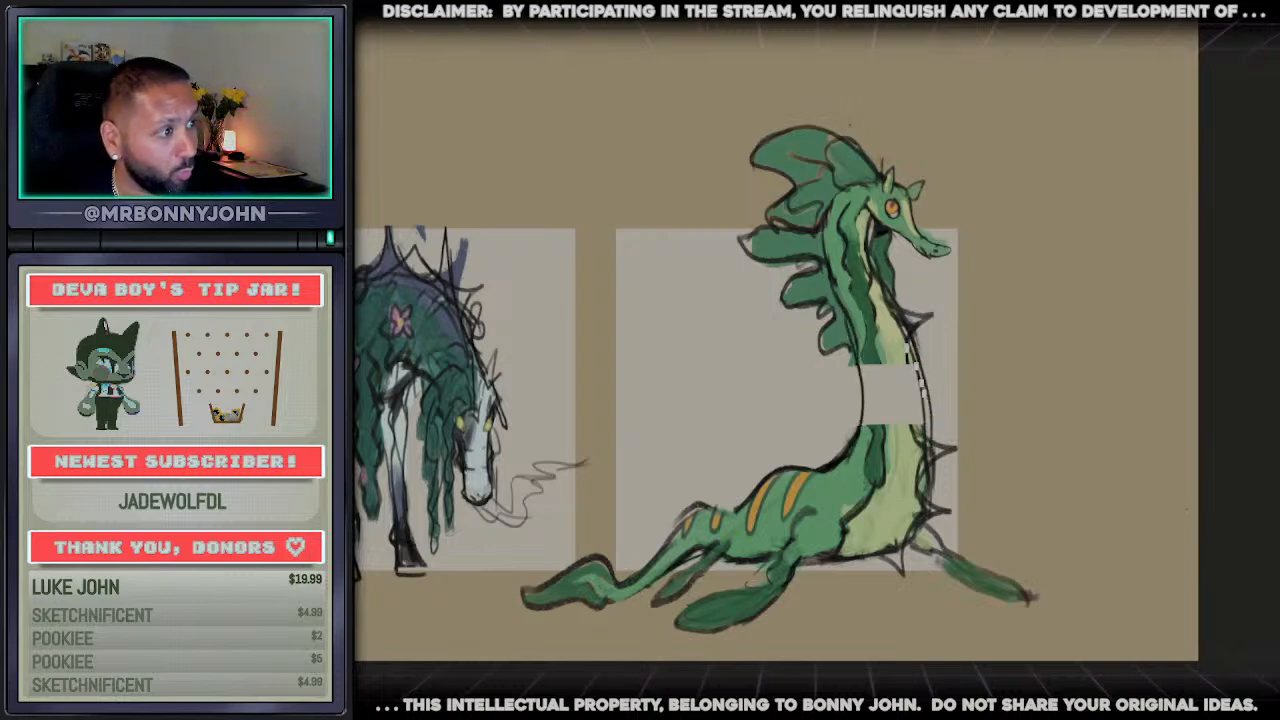
key(ctrl+z)
mouse_move(903, 322)
mouse_down()
mouse_move(926, 442)
mouse_move(893, 440)
mouse_up()
key(ctrl+z)
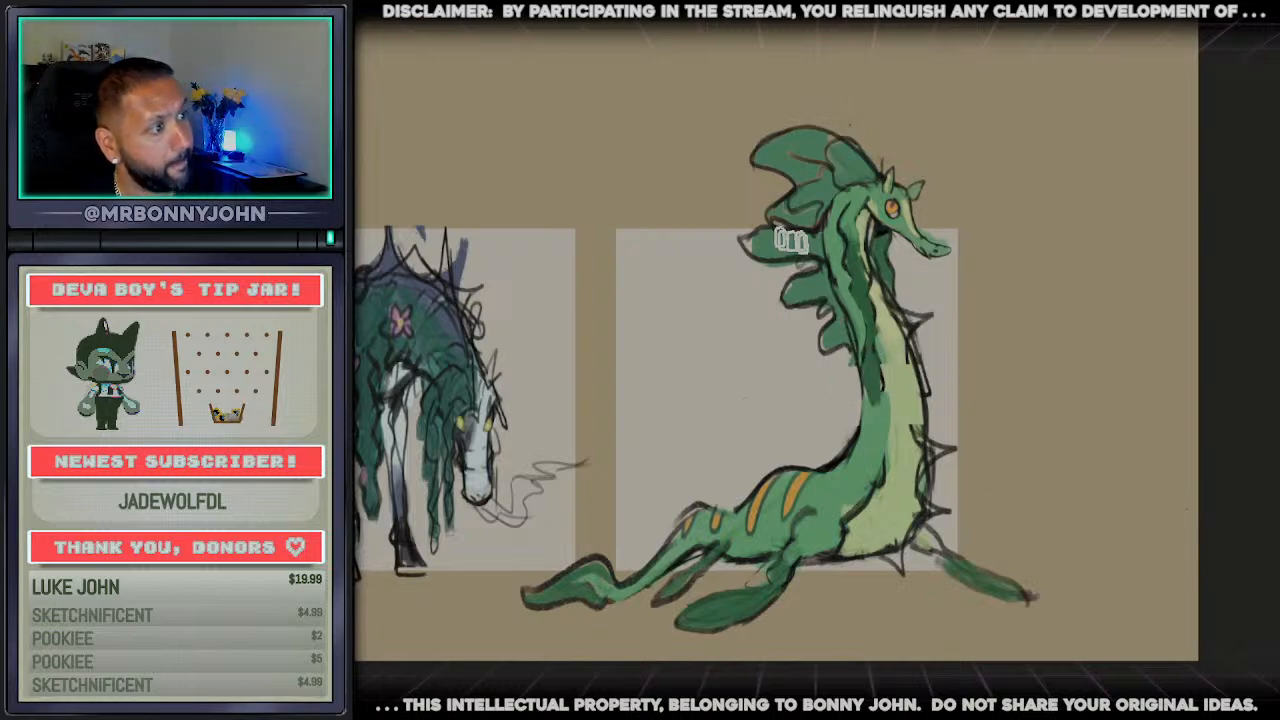
mouse_move(797, 266)
mouse_down()
mouse_move(846, 364)
mouse_move(770, 299)
mouse_move(808, 305)
mouse_move(855, 415)
mouse_move(850, 360)
mouse_move(860, 408)
mouse_up()
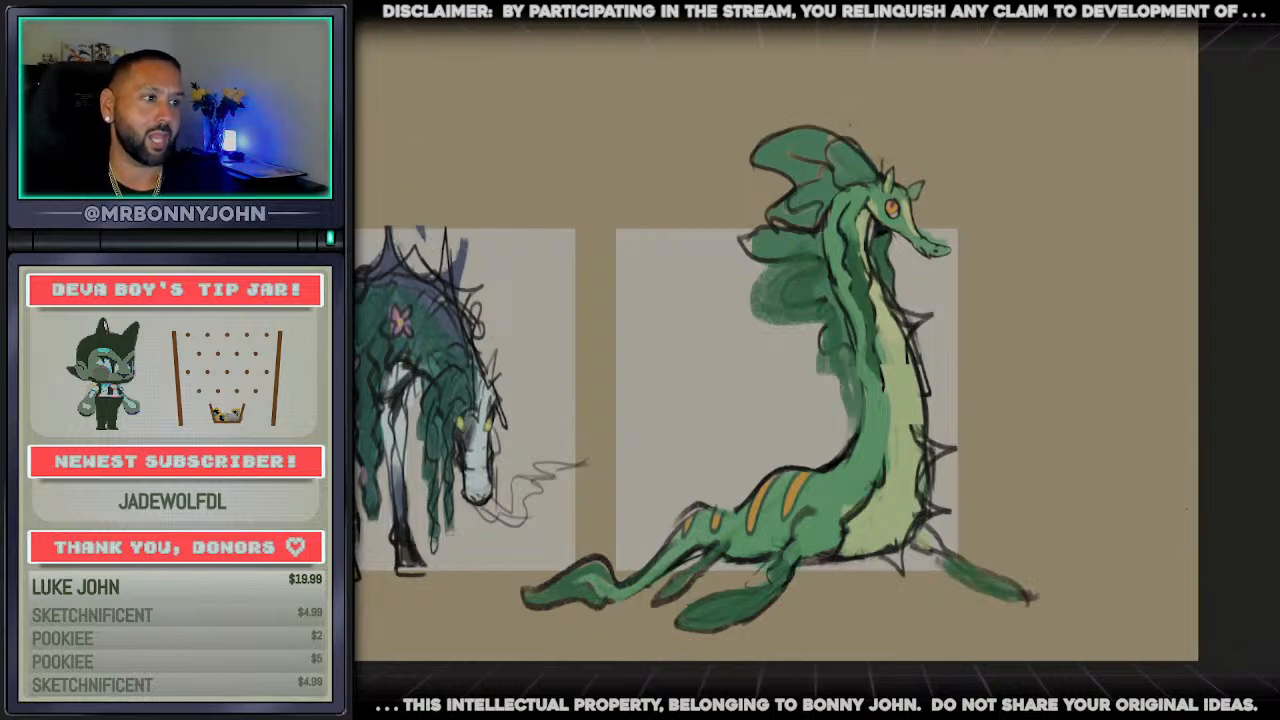
scroll(700, 515, left, 6)
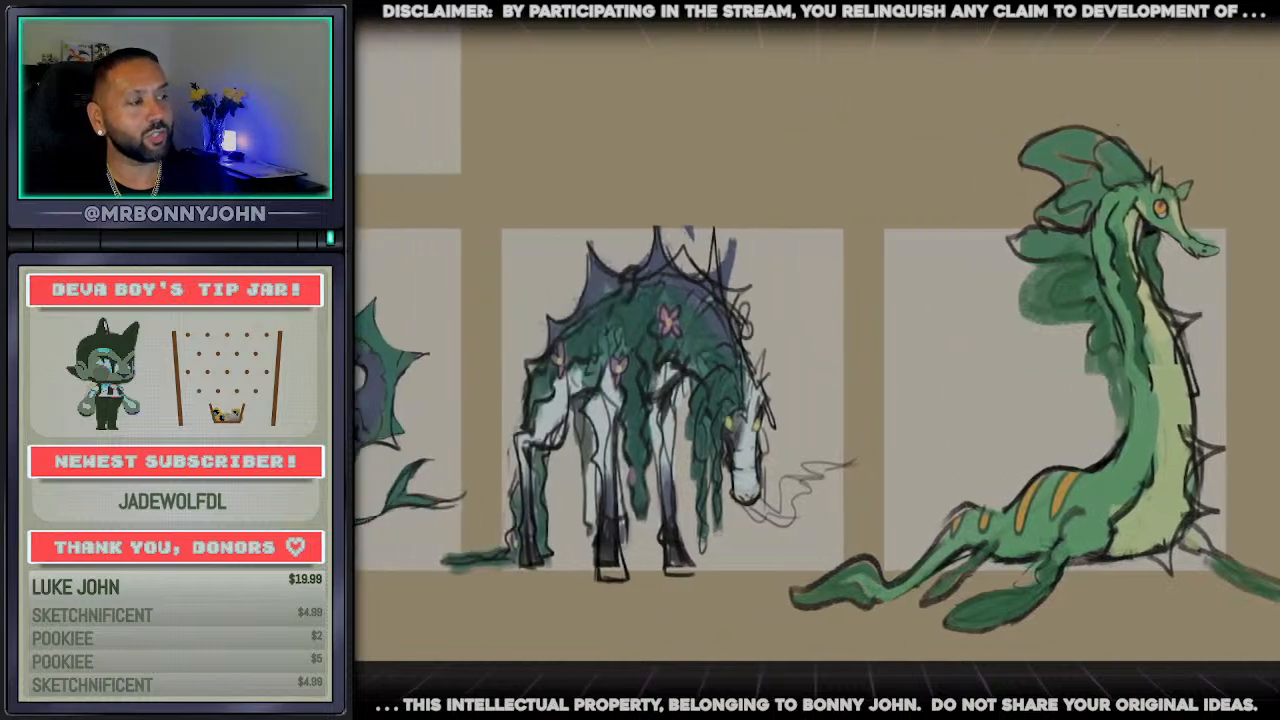
scroll(665, 517, up, 1)
scroll(408, 515, down, 3)
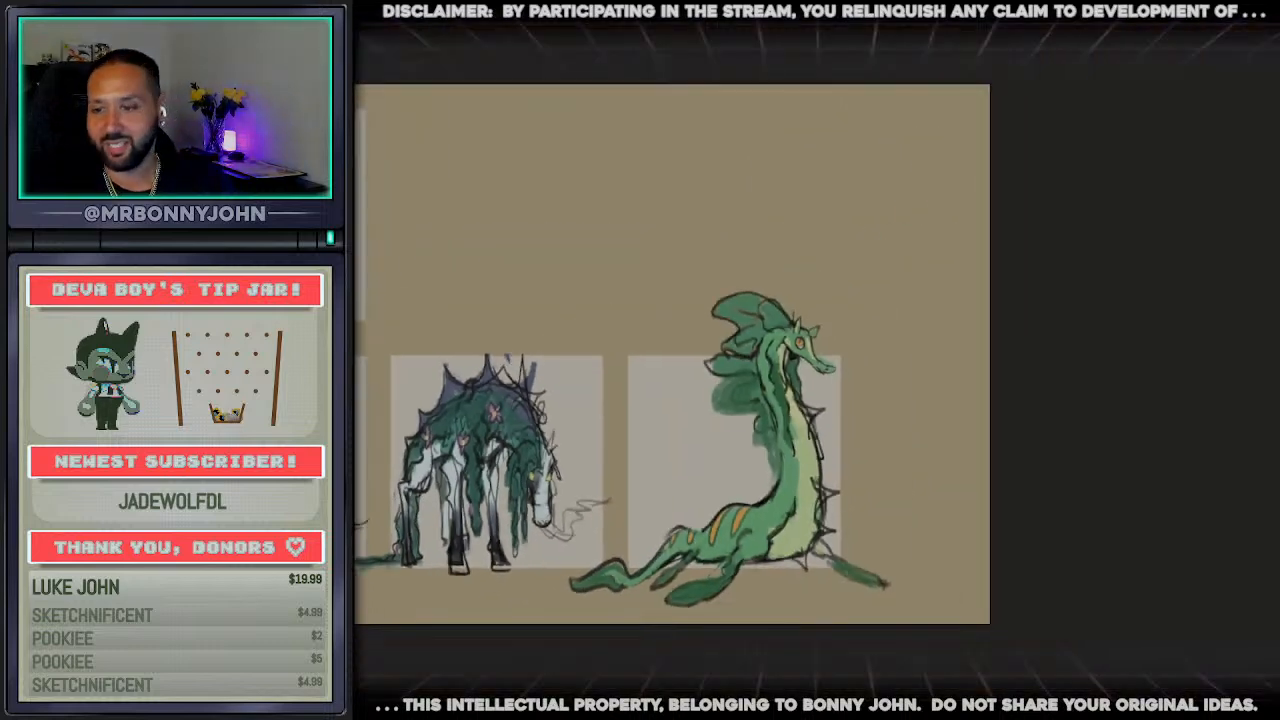
scroll(815, 600, left, 3)
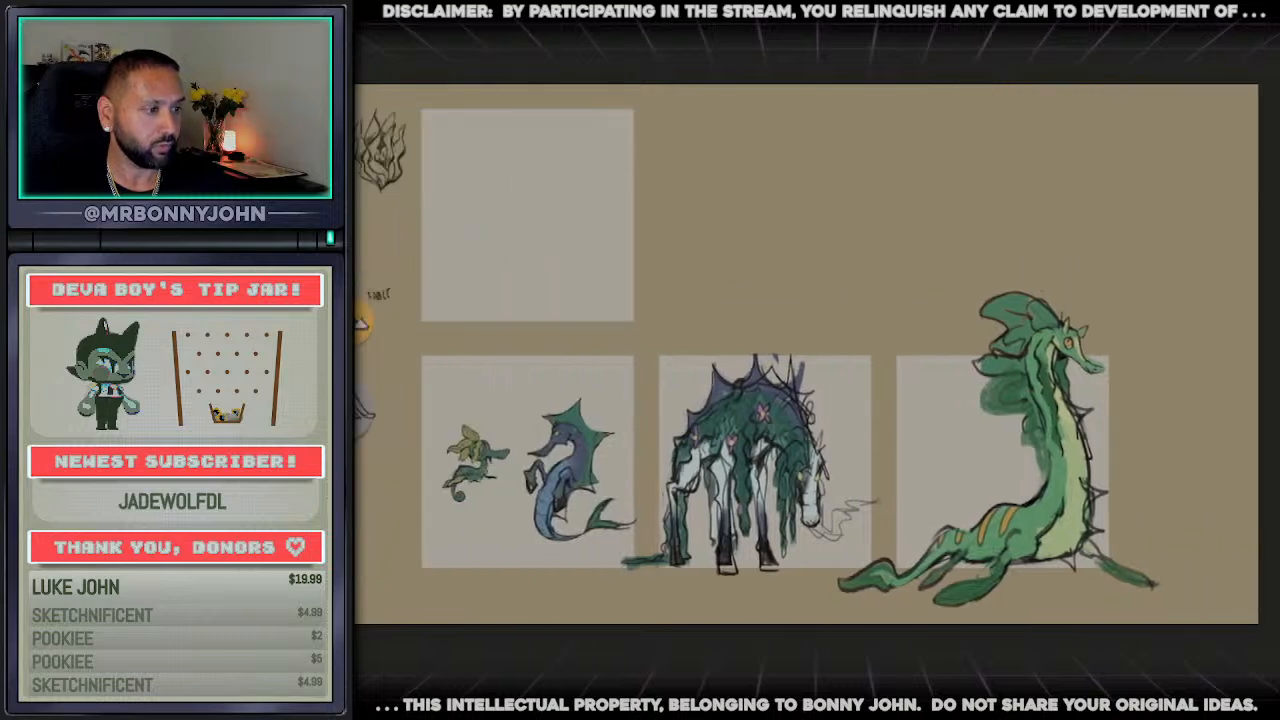
scroll(798, 580, up, 1)
scroll(558, 438, up, 1)
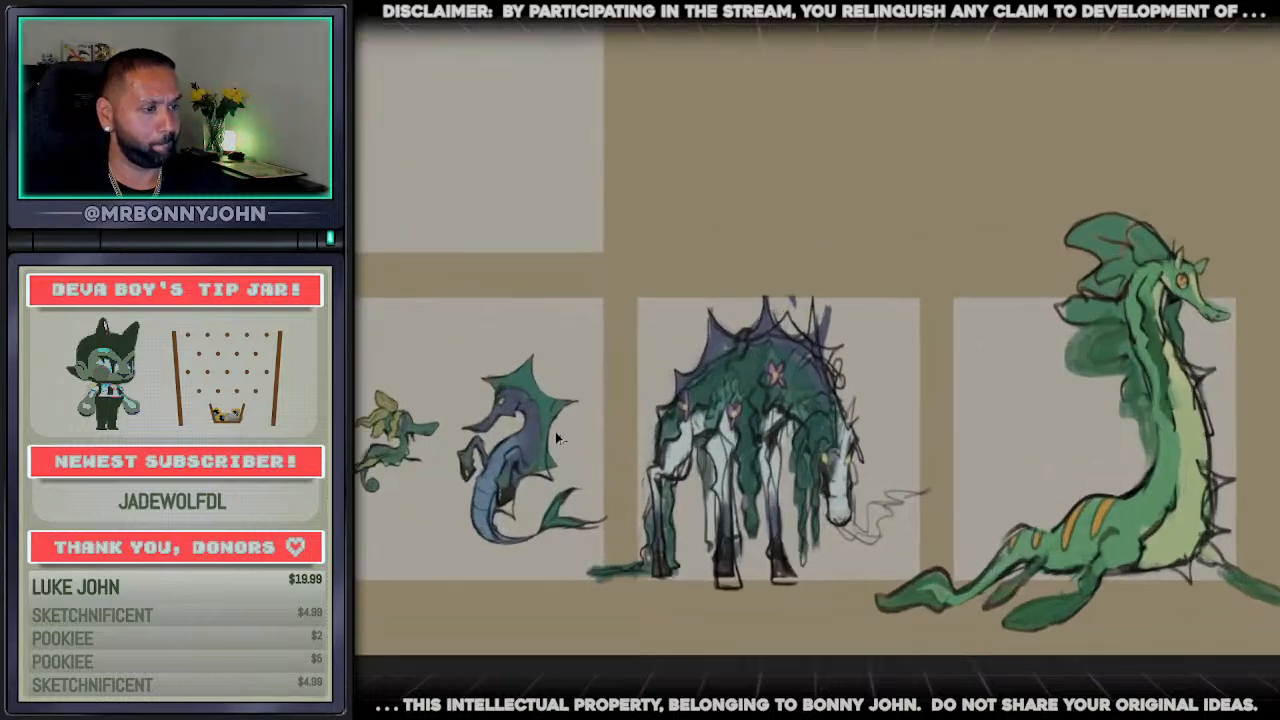
scroll(558, 438, up, 1)
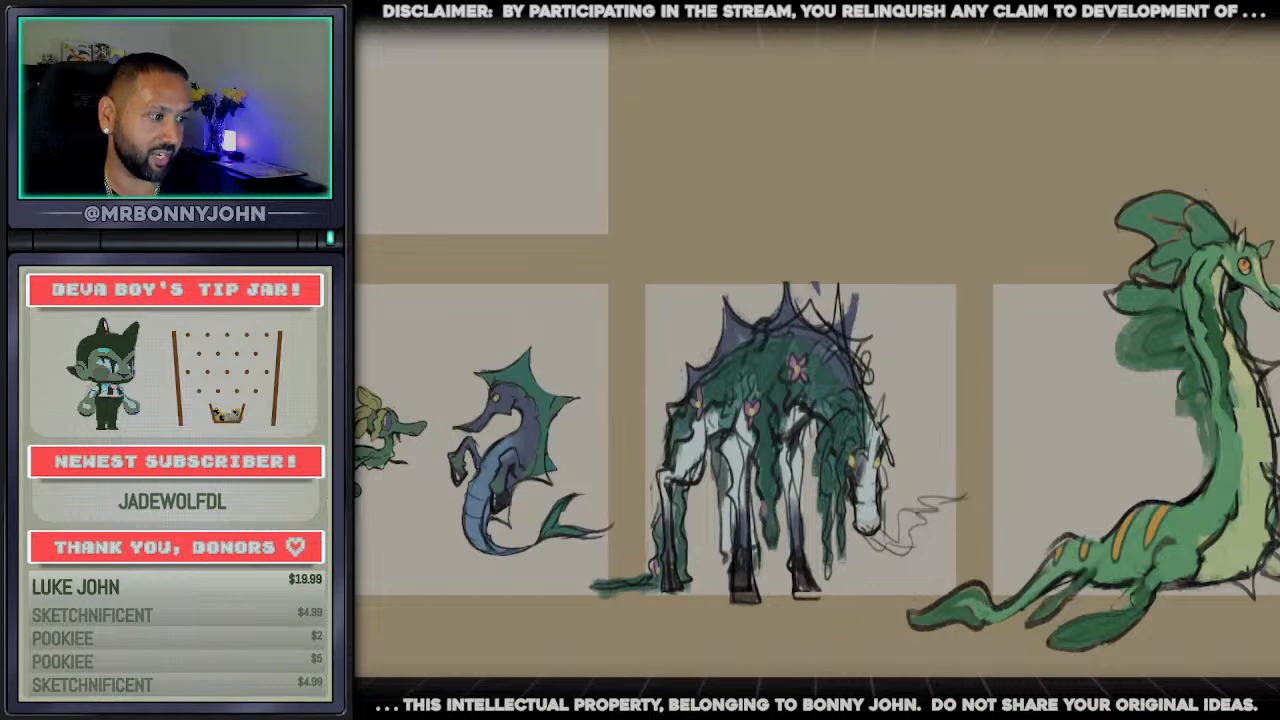
Sketch a simple scale figure with a round head and two long diverging body lines between the grazing horse and the green creature
drag(820, 540, 765, 540)
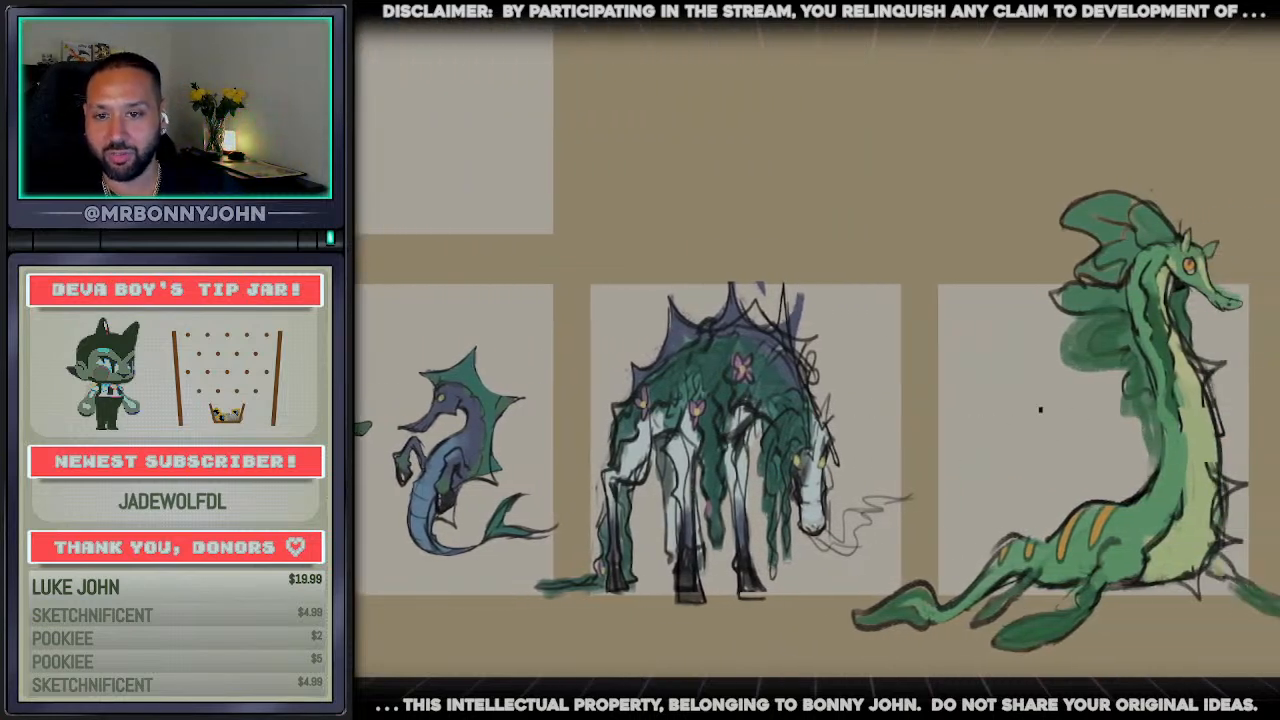
drag(898, 397, 866, 604)
key(ctrl+z)
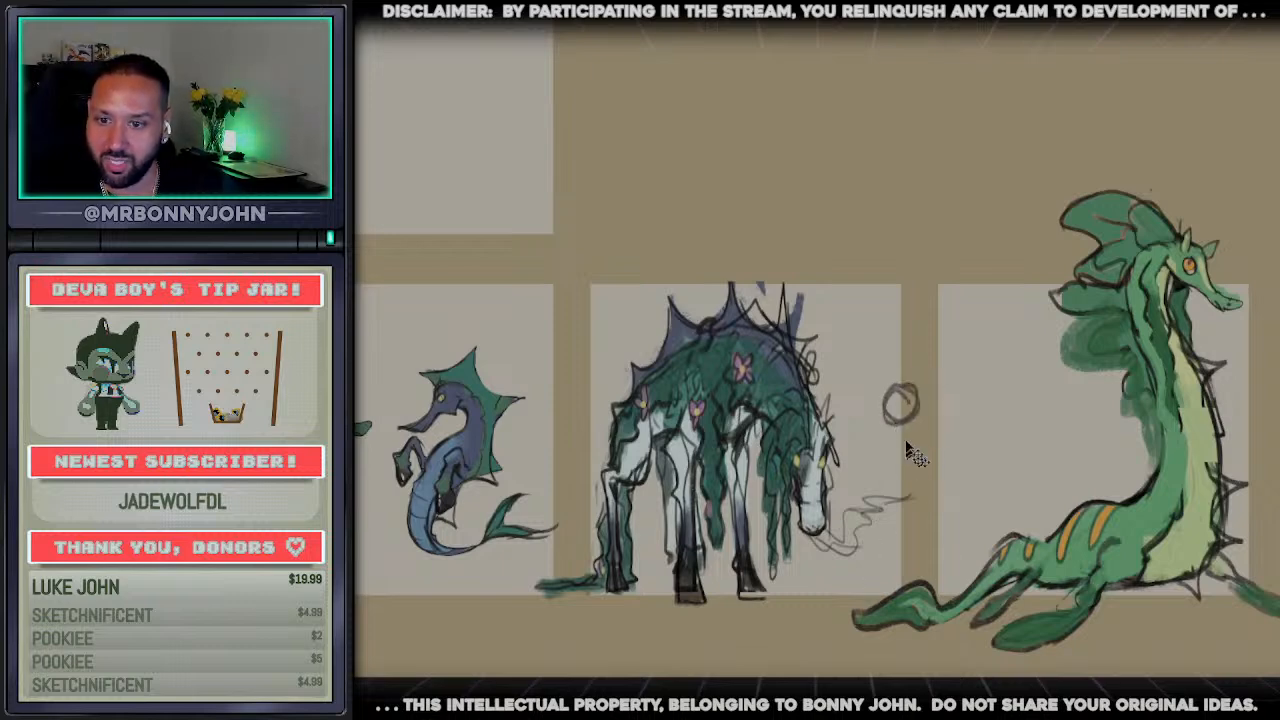
mouse_move(902, 418)
mouse_down()
mouse_move(884, 578)
mouse_move(916, 586)
mouse_up()
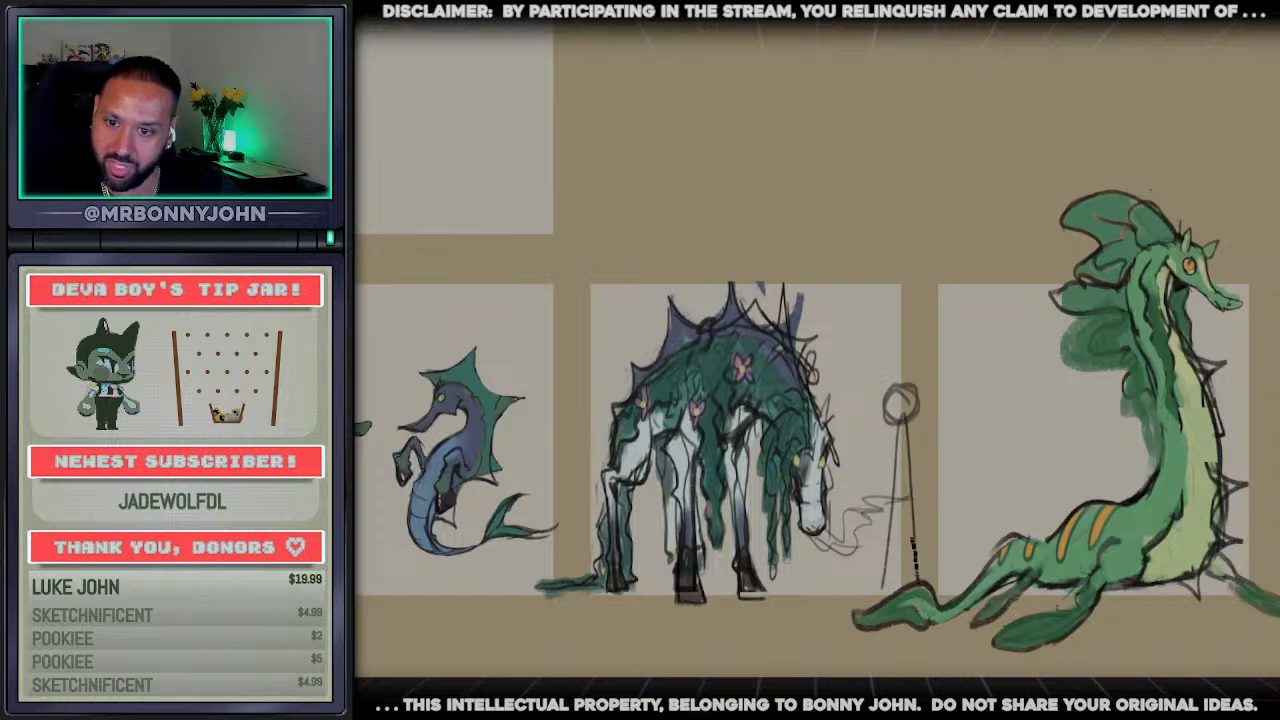
mouse_move(900, 430)
mouse_down()
mouse_move(890, 505)
mouse_move(1032, 430)
mouse_move(1020, 455)
mouse_up()
key(ctrl+z)
key(ctrl+z)
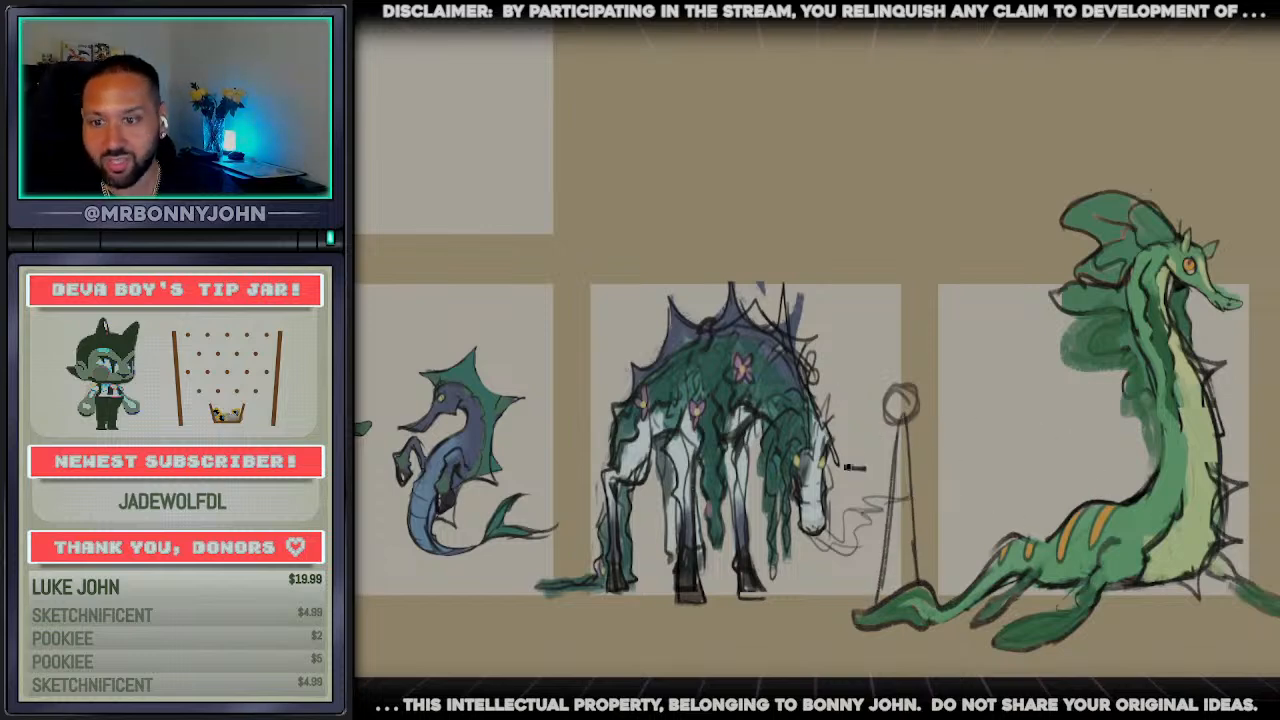
key(ctrl+z)
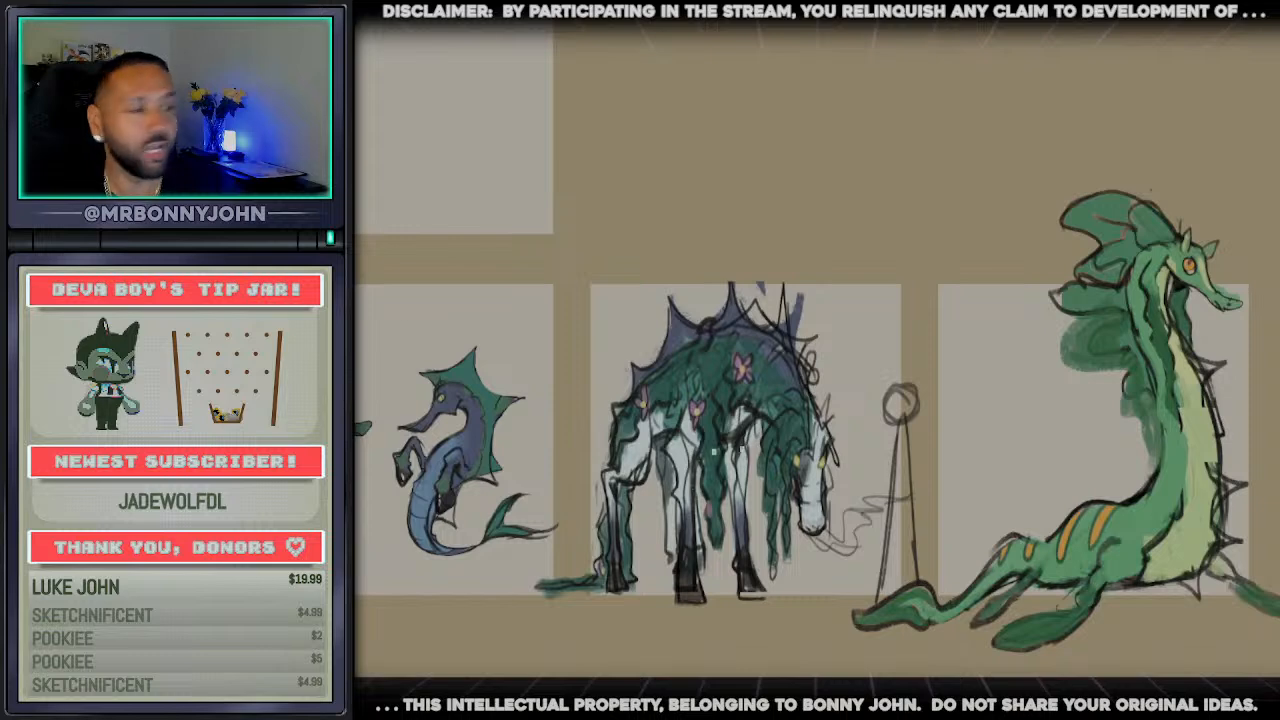
Try the horse's pale white as a fill on the green creature's belly and body, undoing each fill
alt+click(813, 491)
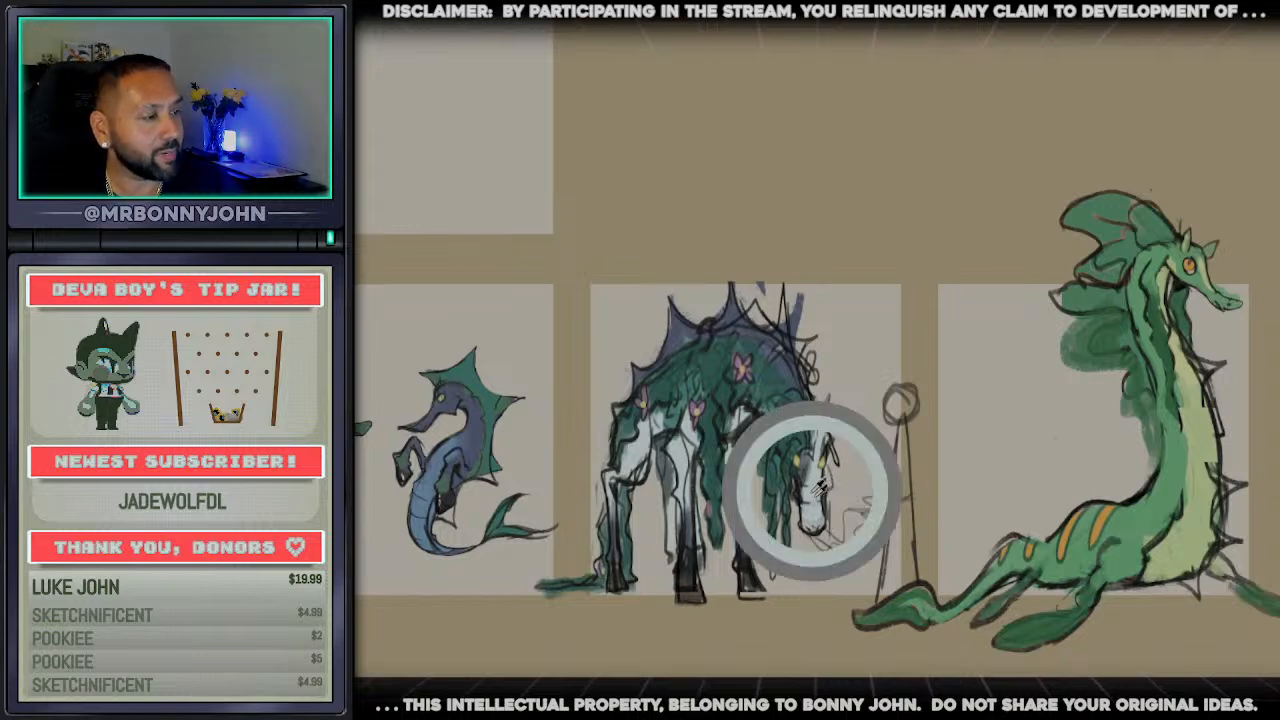
click(1188, 543)
key(ctrl+z)
click(1166, 515)
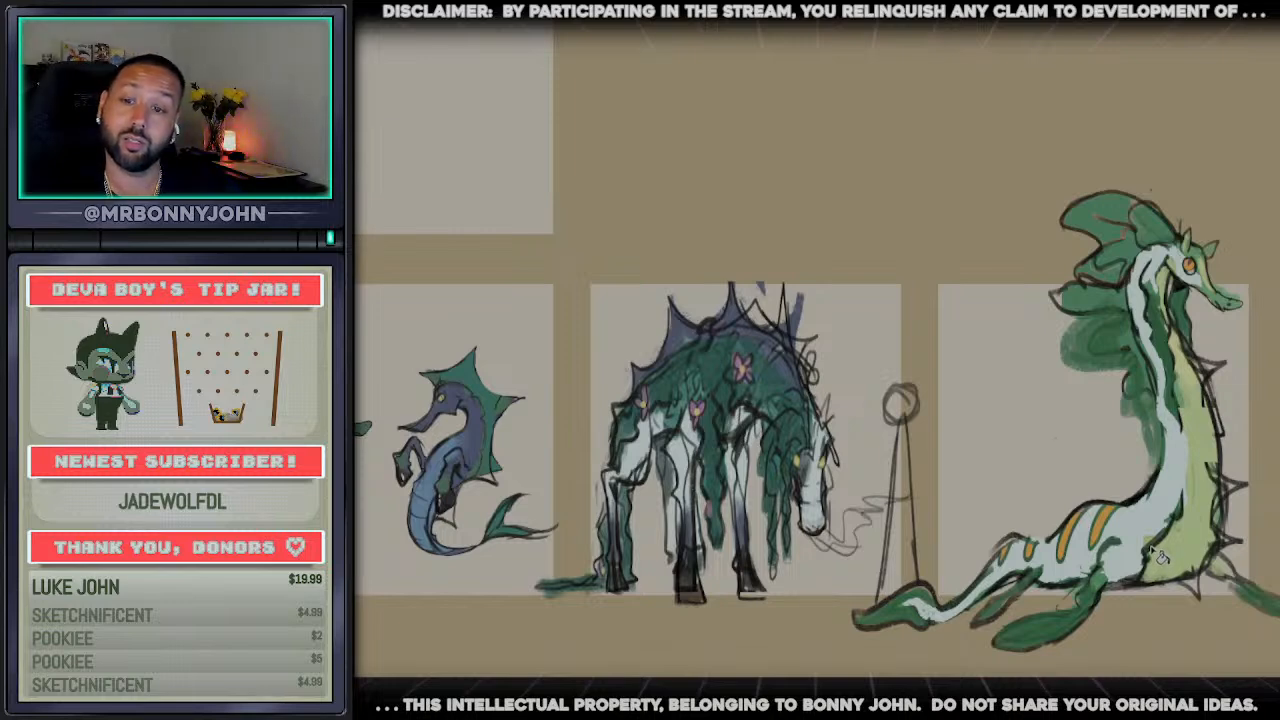
key(ctrl+z)
Recolour the grazing horse's pale legs and face light teal
alt+click(677, 443)
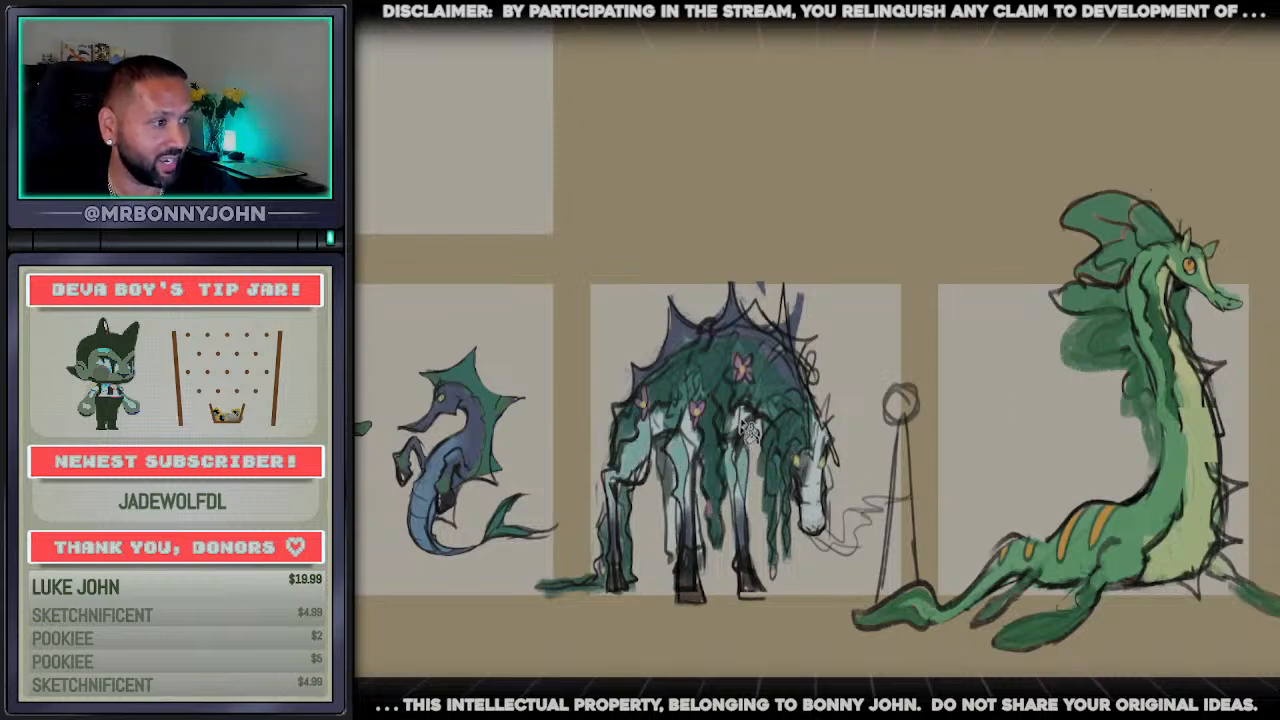
drag(818, 445, 822, 514)
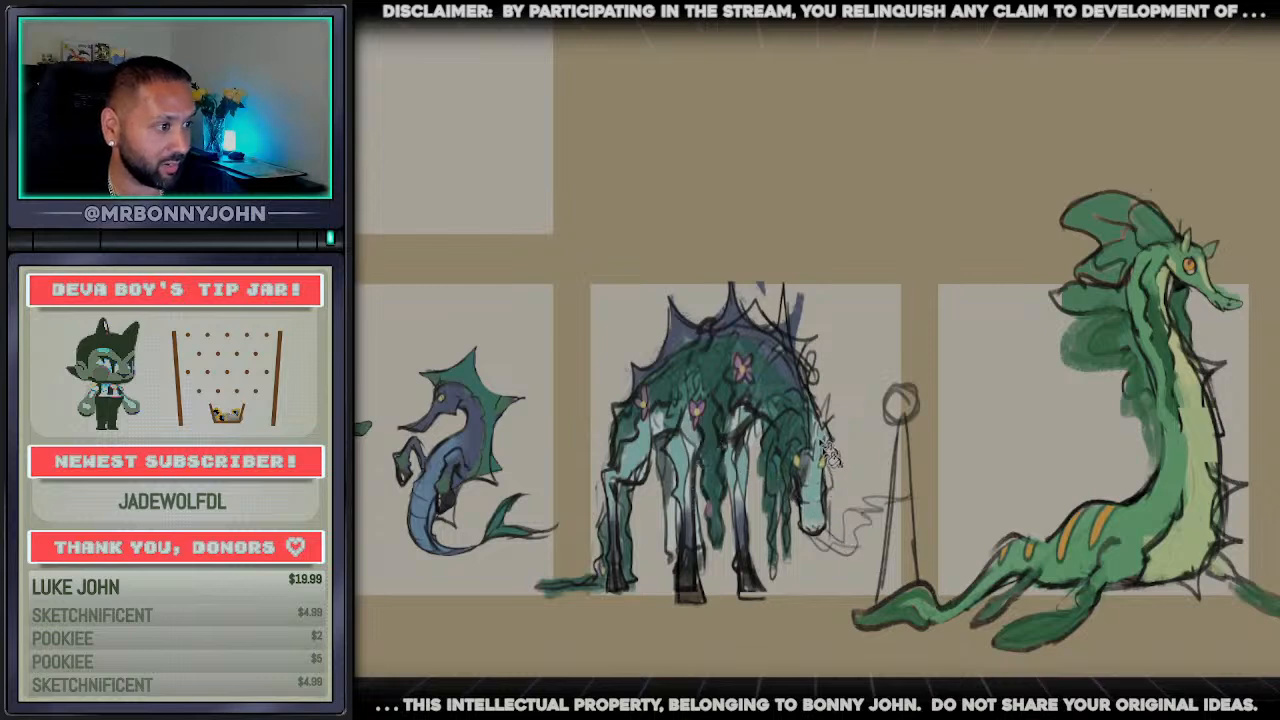
Test light blue-teal fills on the creature's belly and body, and keep light blue on the belly, chest and throat
click(1184, 560)
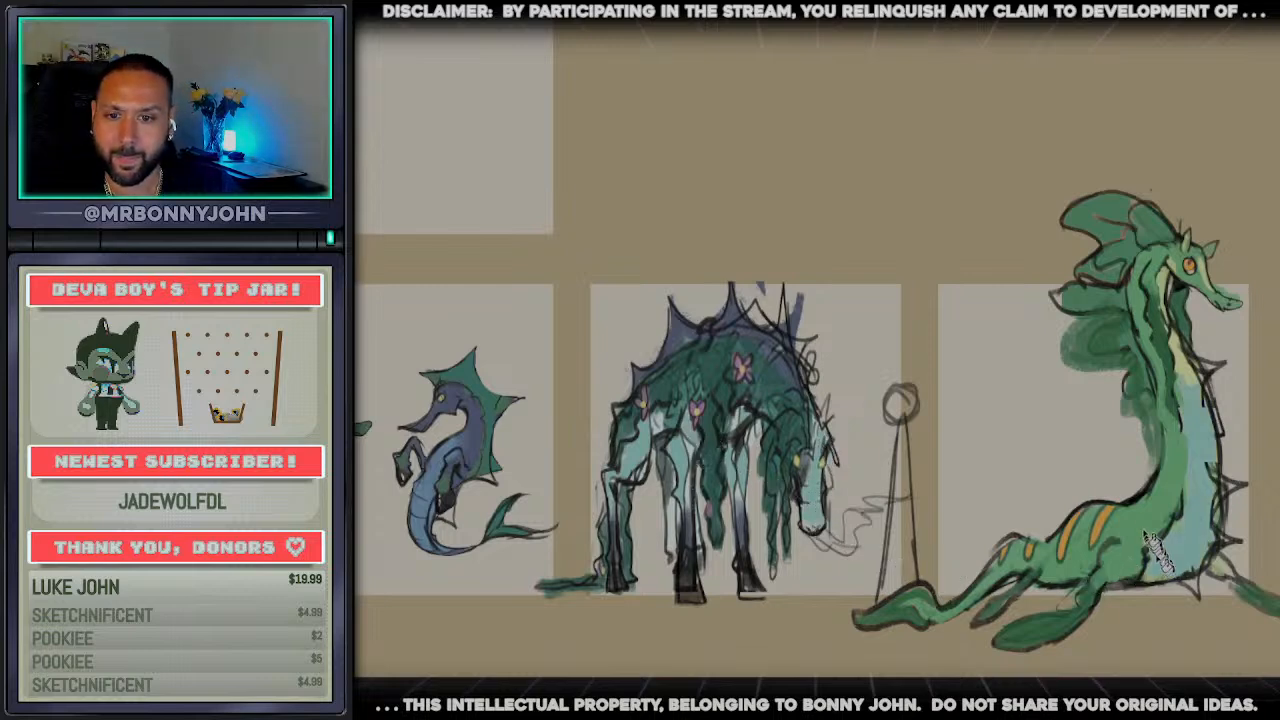
key(ctrl+z)
click(1137, 525)
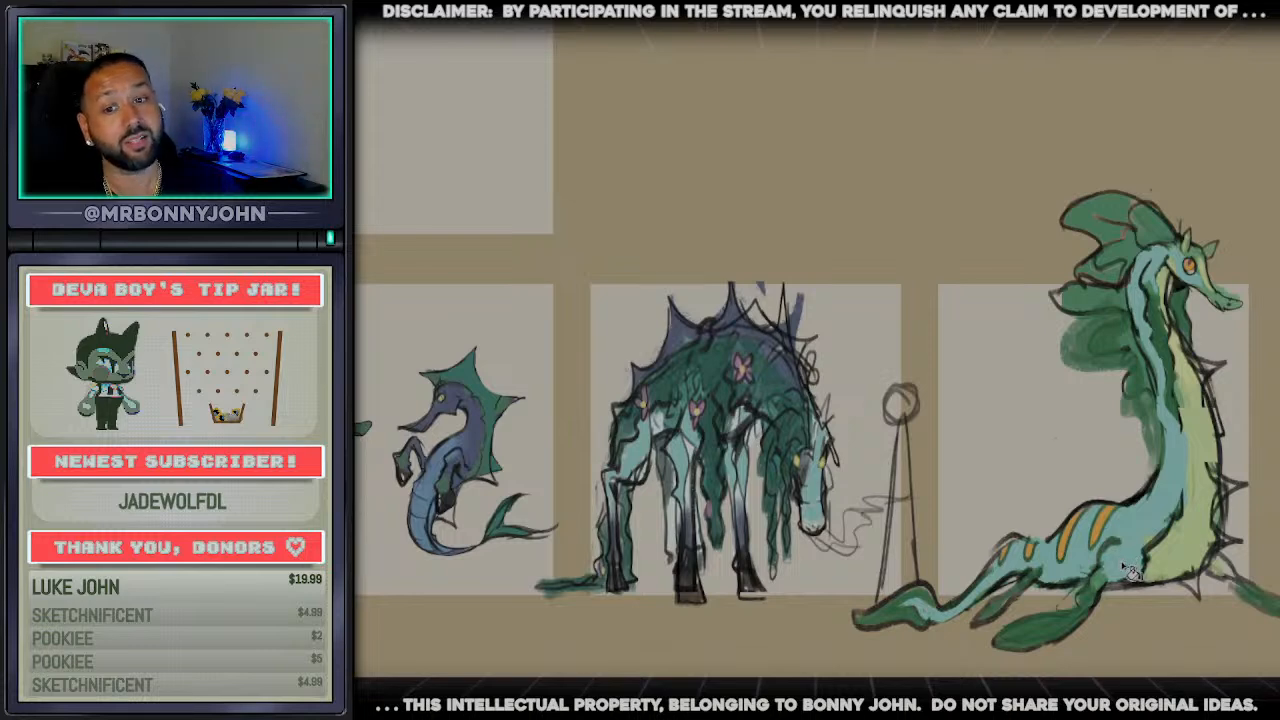
key(ctrl+z)
click(1178, 578)
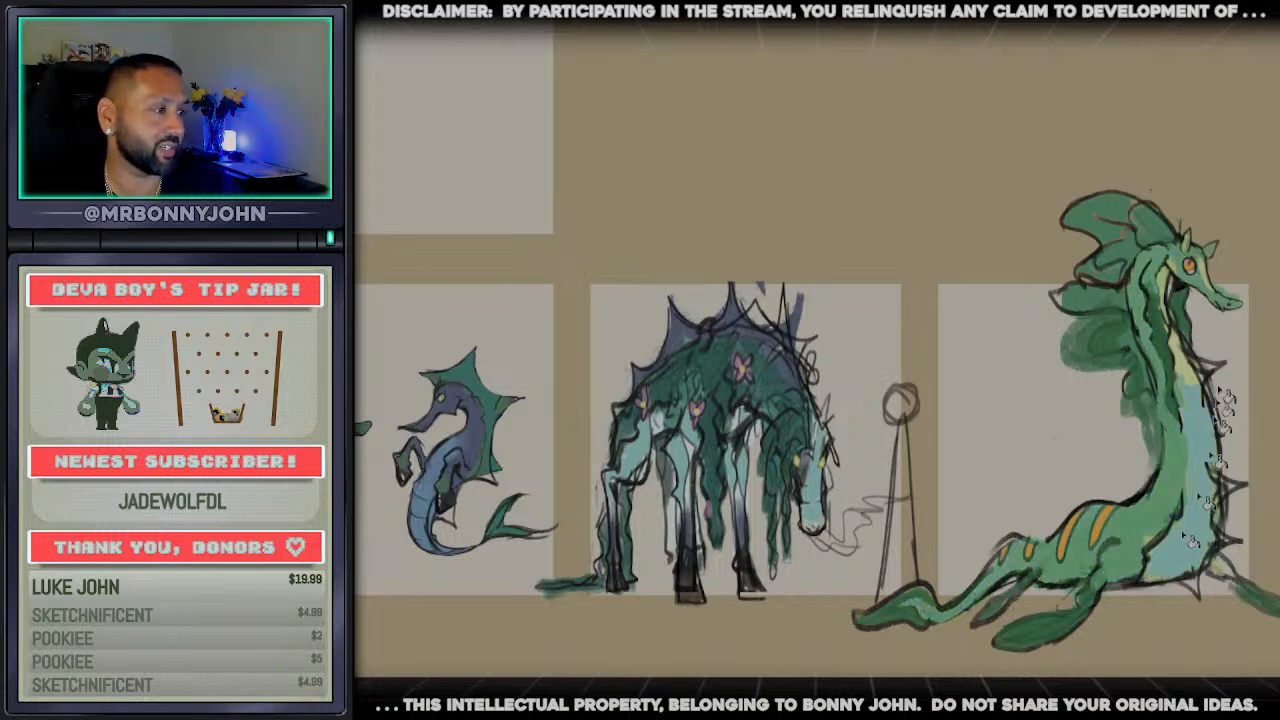
click(1162, 282)
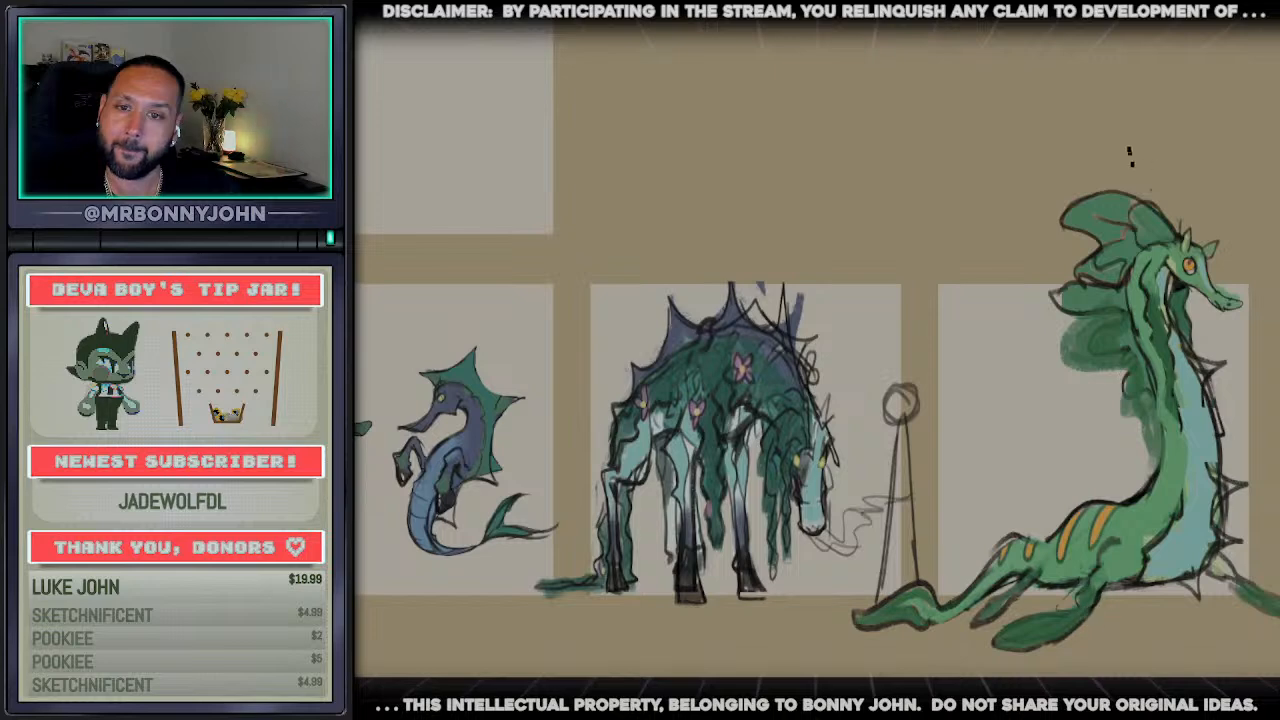
Paint the creature's crest, neck fins, flippers and tail fin a bluer teal
key(b)
mouse_move(1111, 206)
mouse_down()
mouse_move(1100, 200)
mouse_move(1066, 283)
mouse_move(1128, 445)
mouse_move(1115, 400)
mouse_up()
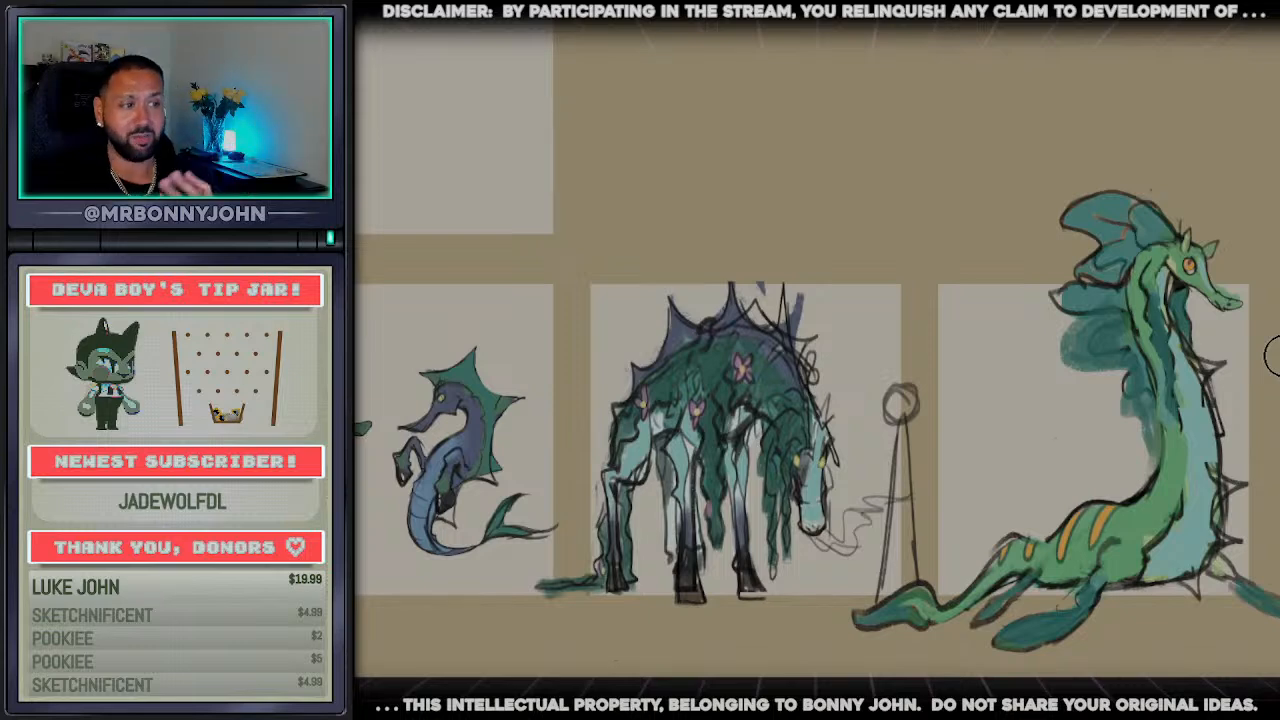
Examine the small leafy seahorse, the blue seahorse, the grazing horse and the long-necked creature side by side
scroll(817, 360, up, 8)
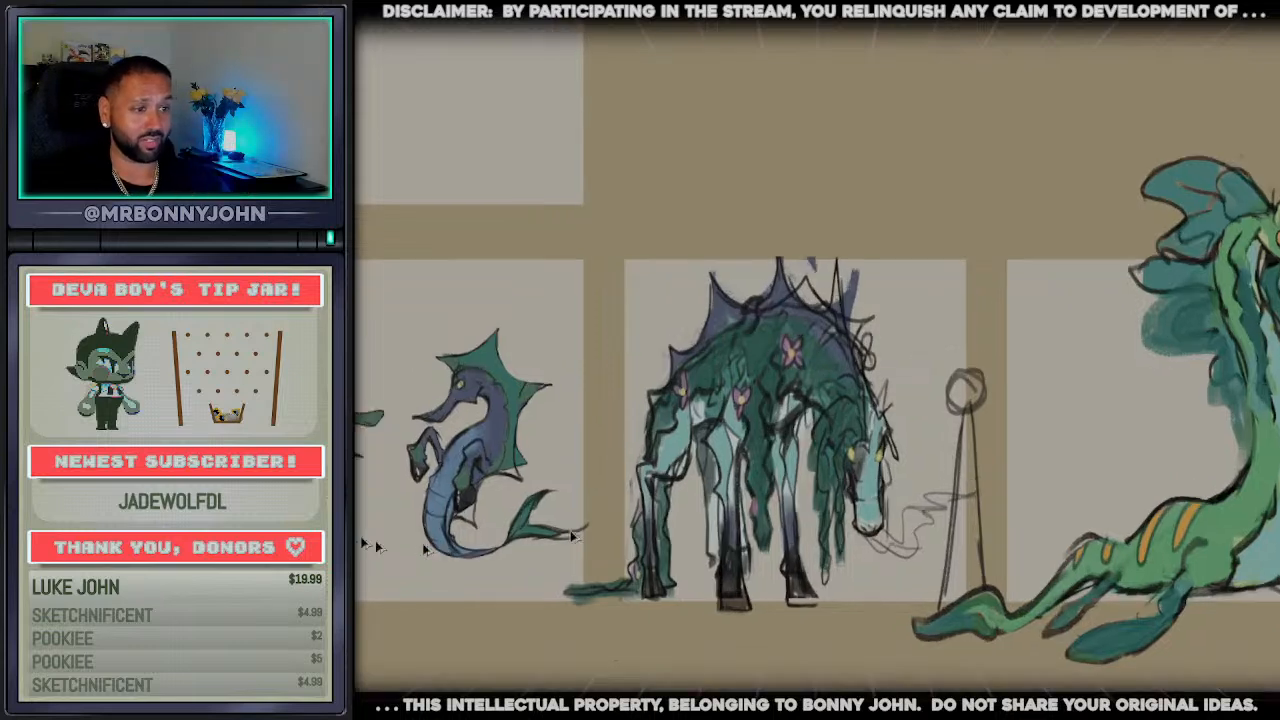
scroll(612, 436, down, 4)
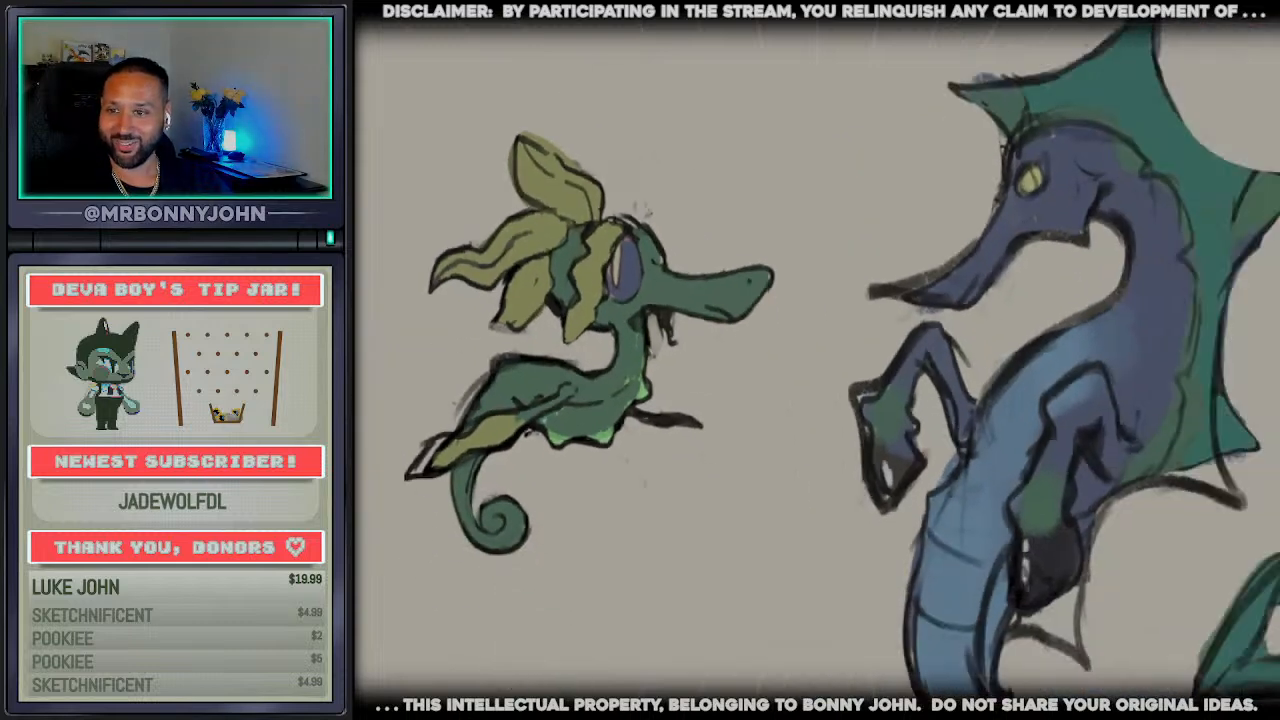
scroll(612, 436, down, 3)
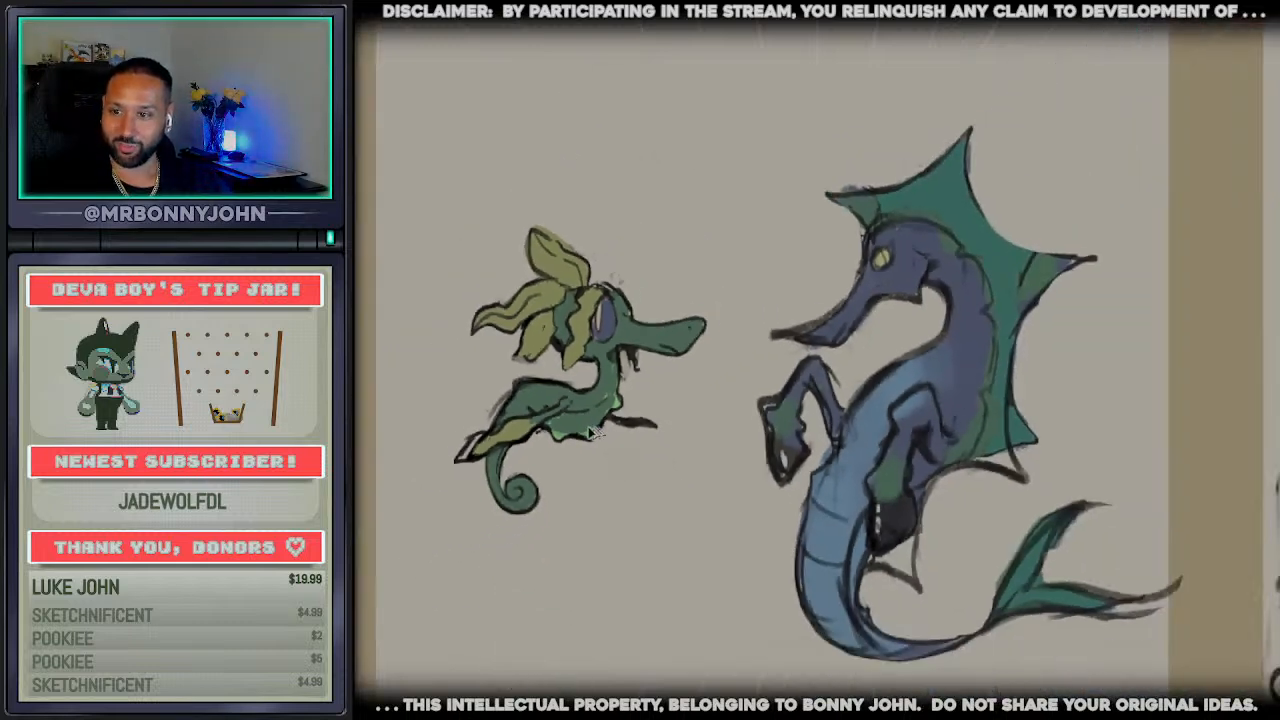
scroll(772, 476, down, 2)
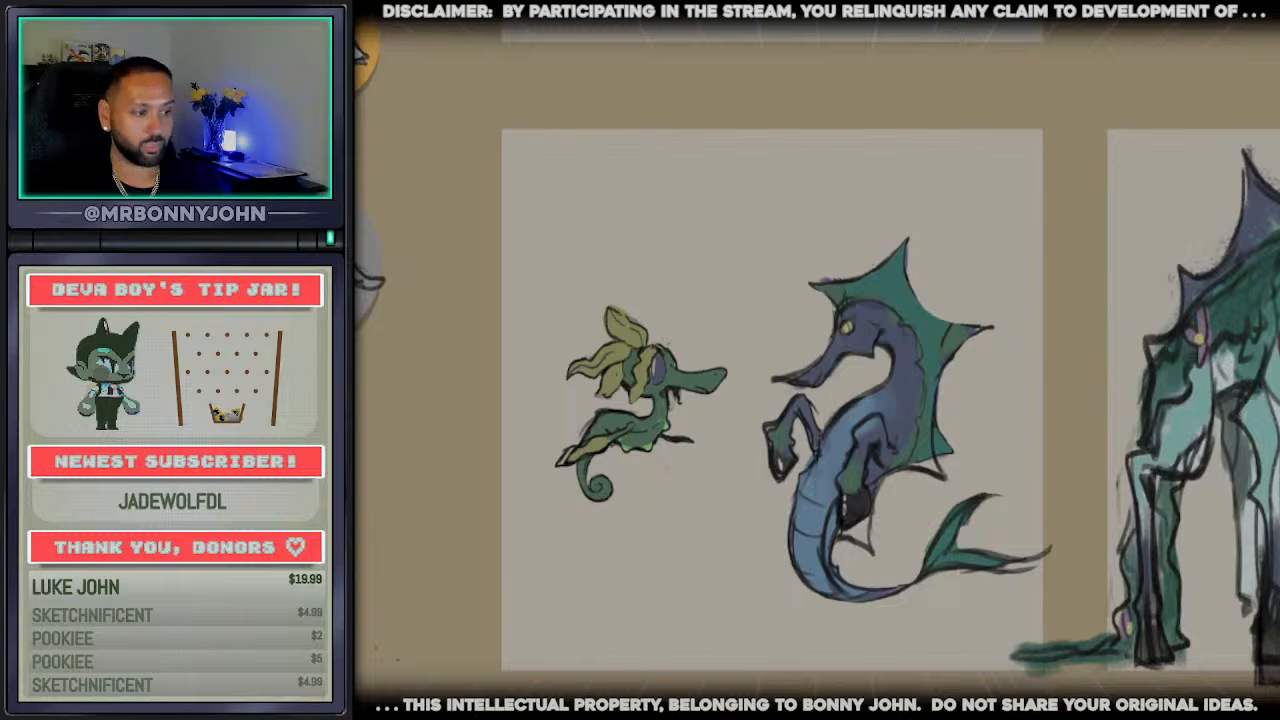
scroll(816, 400, right, 8)
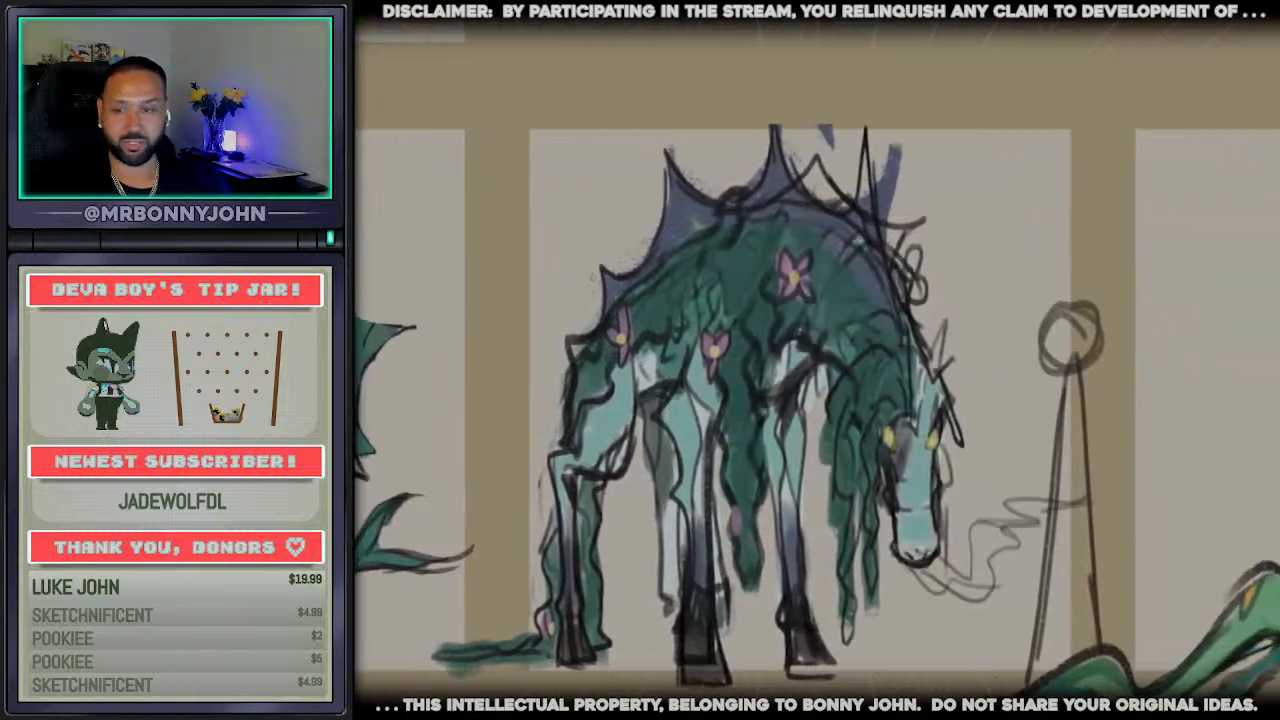
scroll(1040, 702, right, 4)
scroll(1040, 702, down, 2)
scroll(1000, 698, down, 2)
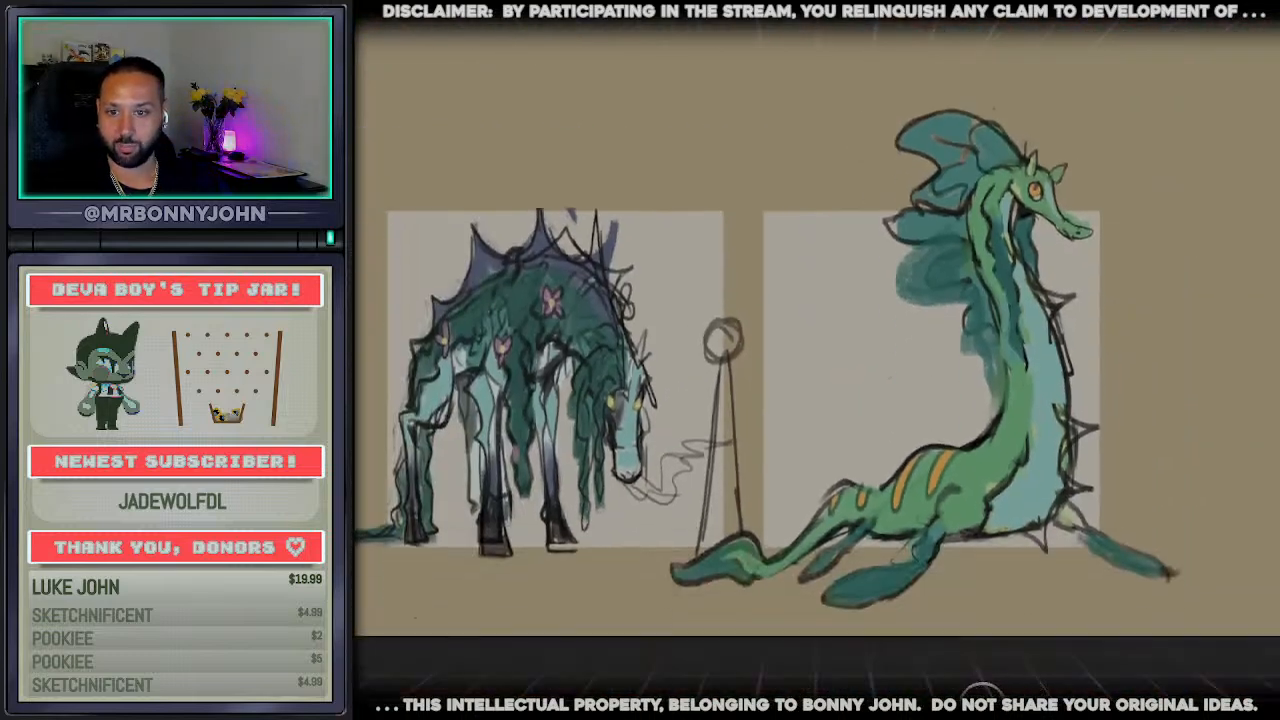
scroll(970, 688, left, 3)
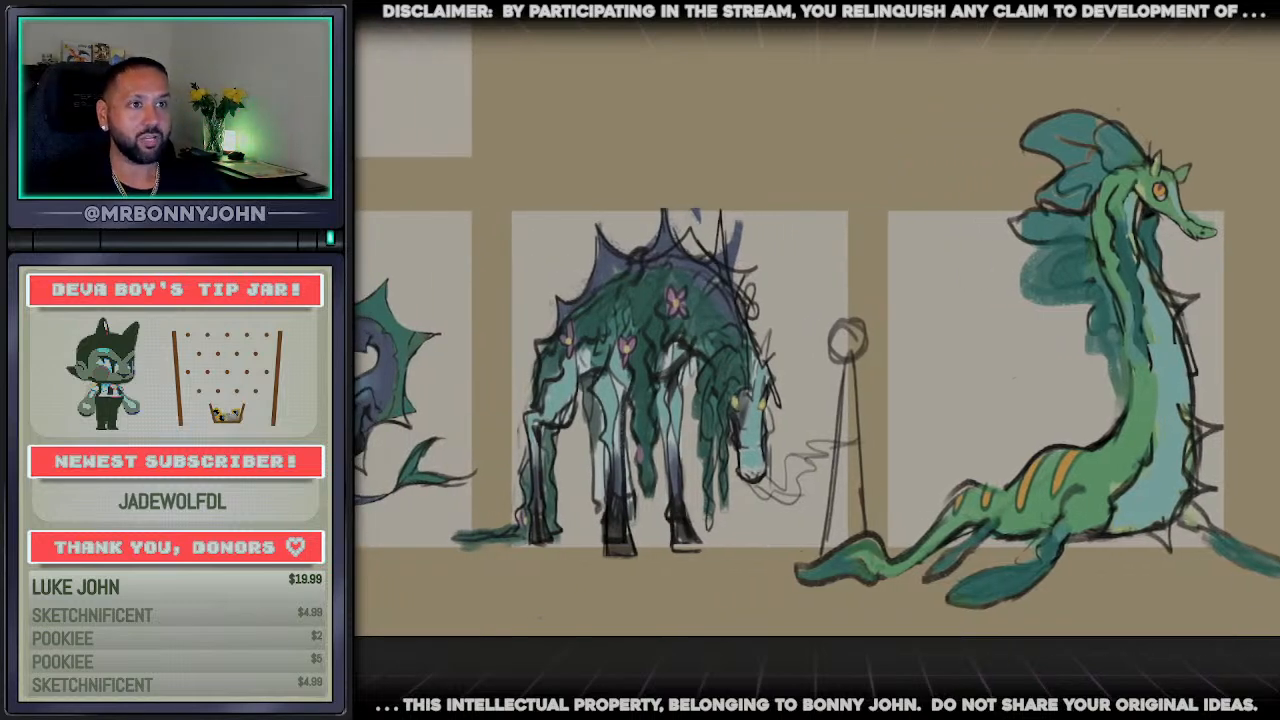
Try to lengthen the creature's snout by moving the muzzle tip outward and down and drawing the missing contour across the gap
mouse_move(1173, 213)
mouse_down()
mouse_move(1214, 269)
mouse_move(1245, 278)
mouse_up()
key(ctrl+t)
key(Escape)
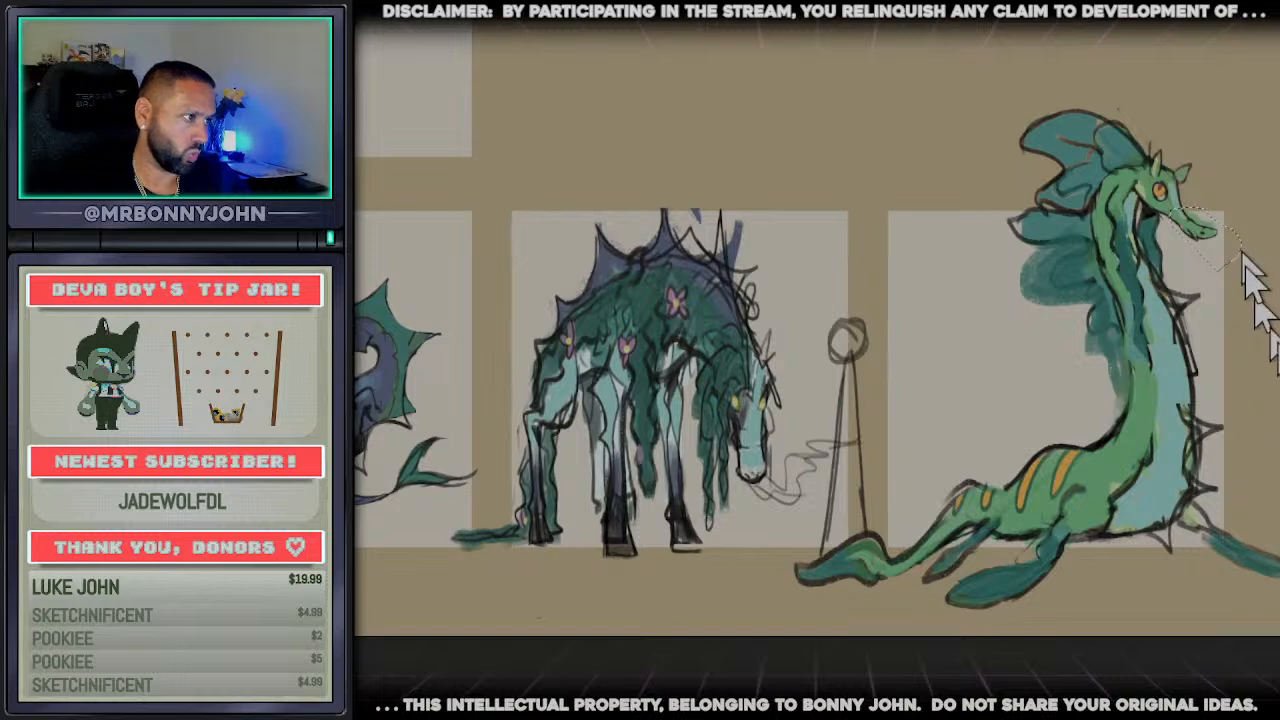
key(ctrl+t)
drag(1196, 237, 1214, 254)
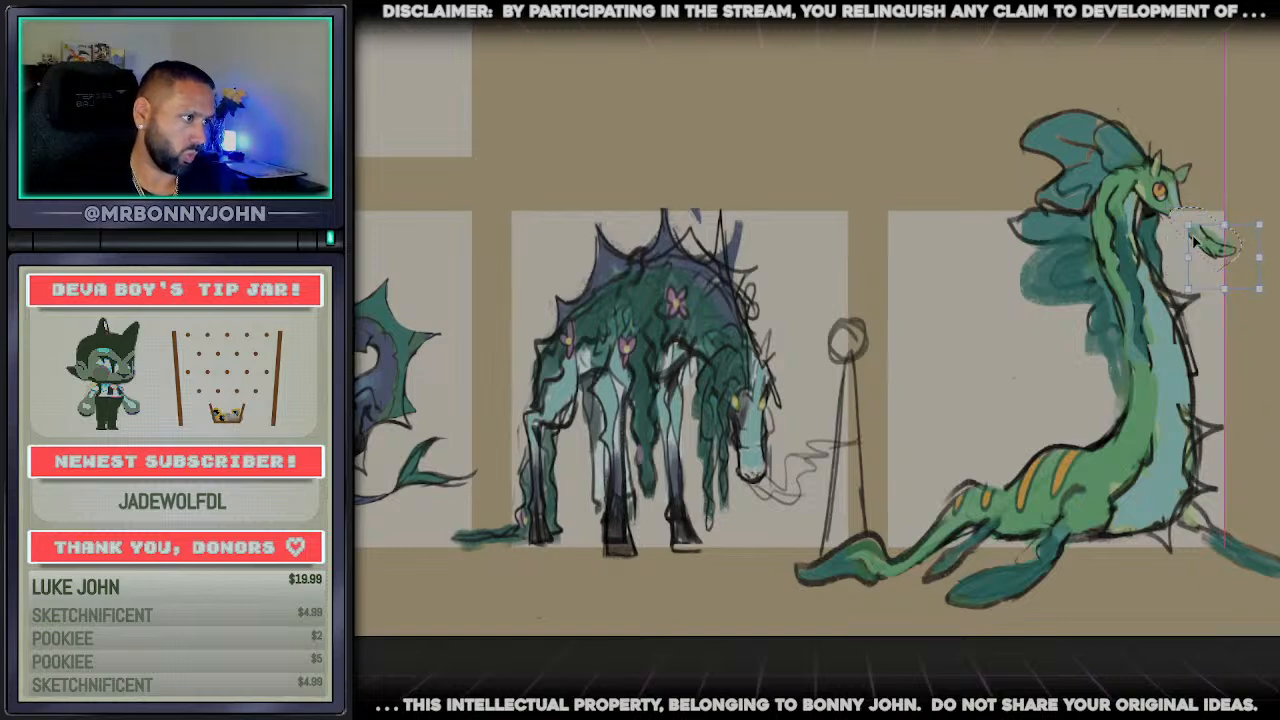
key(Return)
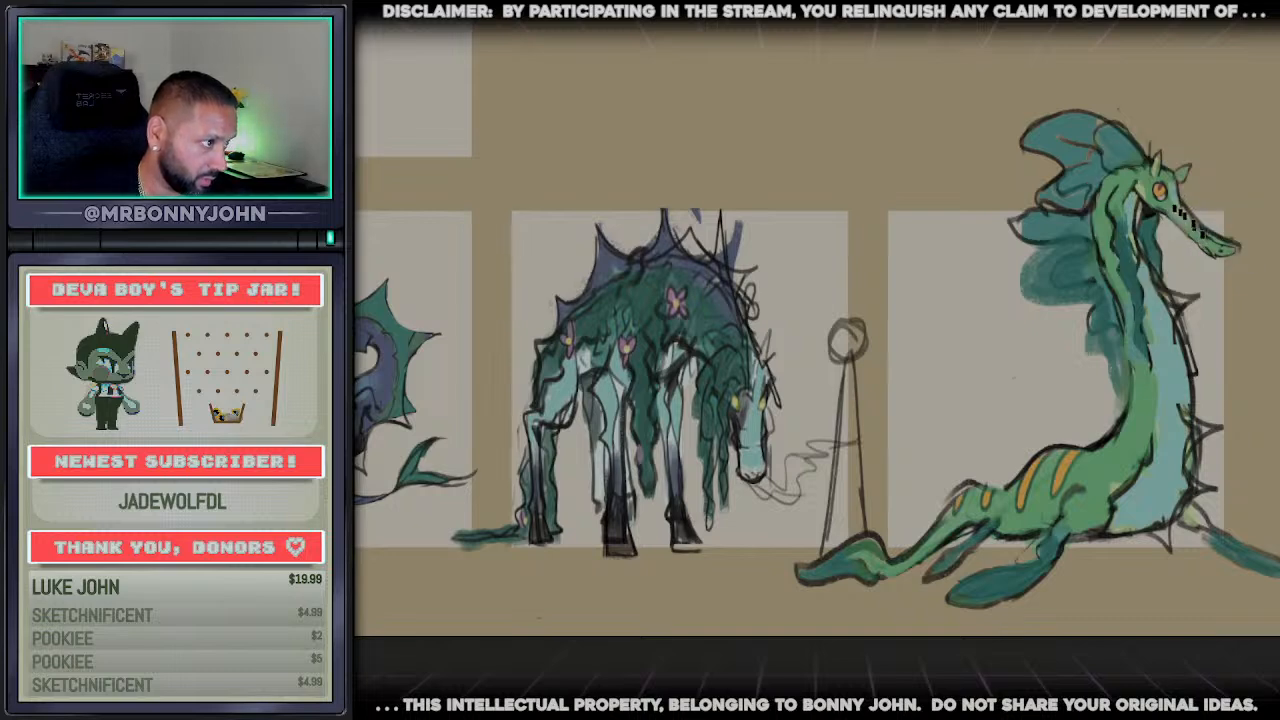
key(ctrl+d)
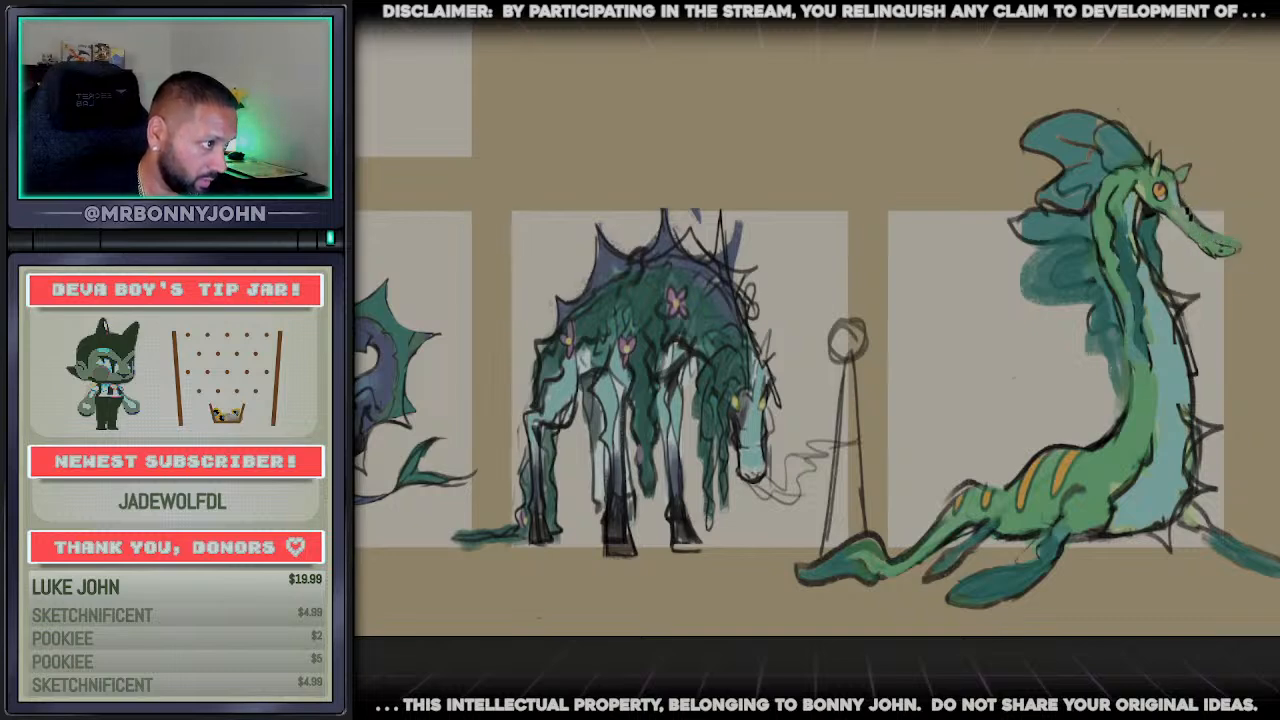
mouse_move(1184, 204)
mouse_down()
mouse_move(1238, 238)
mouse_move(1192, 212)
mouse_move(1194, 224)
mouse_up()
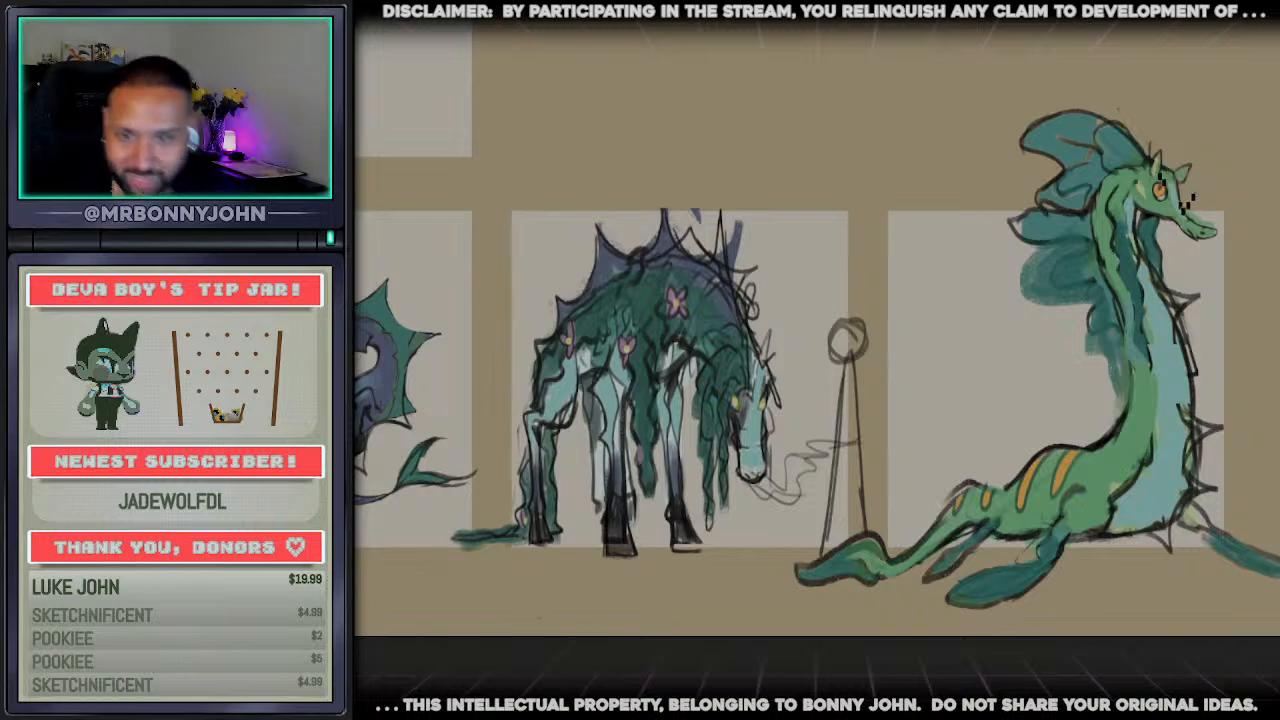
scroll(1151, 202, down, 1)
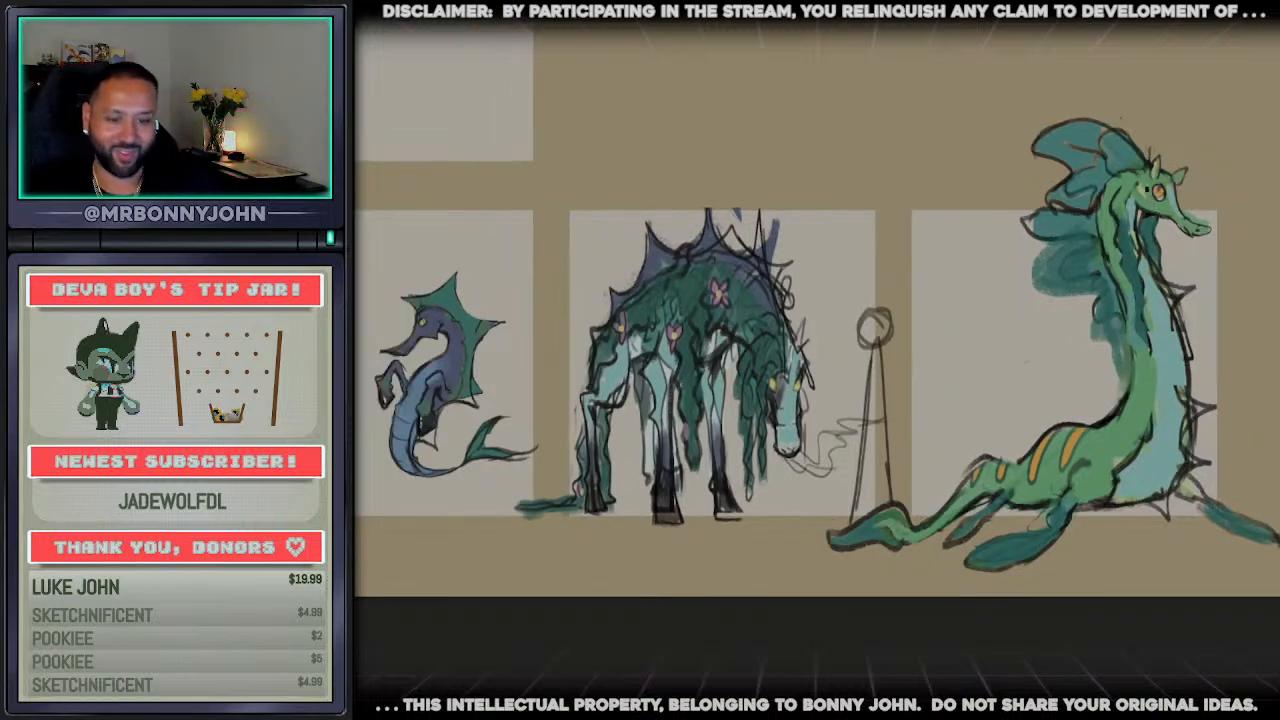
scroll(580, 366, up, 6)
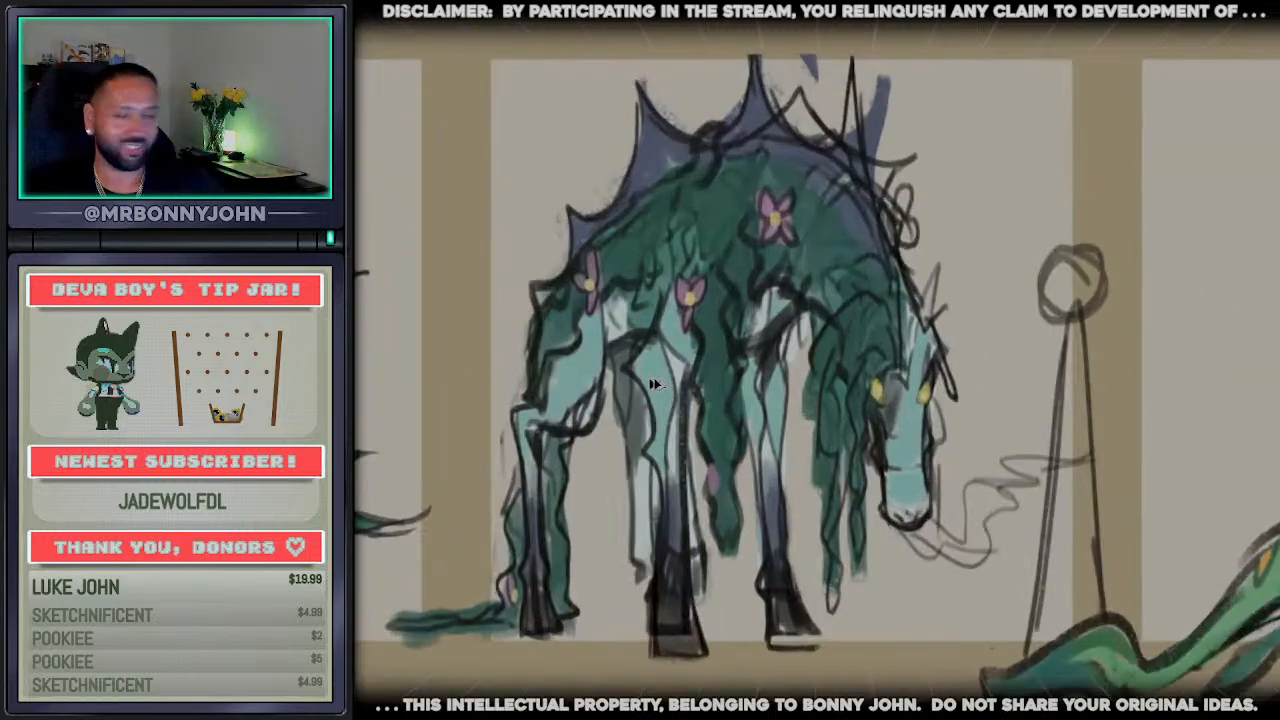
scroll(797, 398, down, 6)
scroll(960, 410, down, 3)
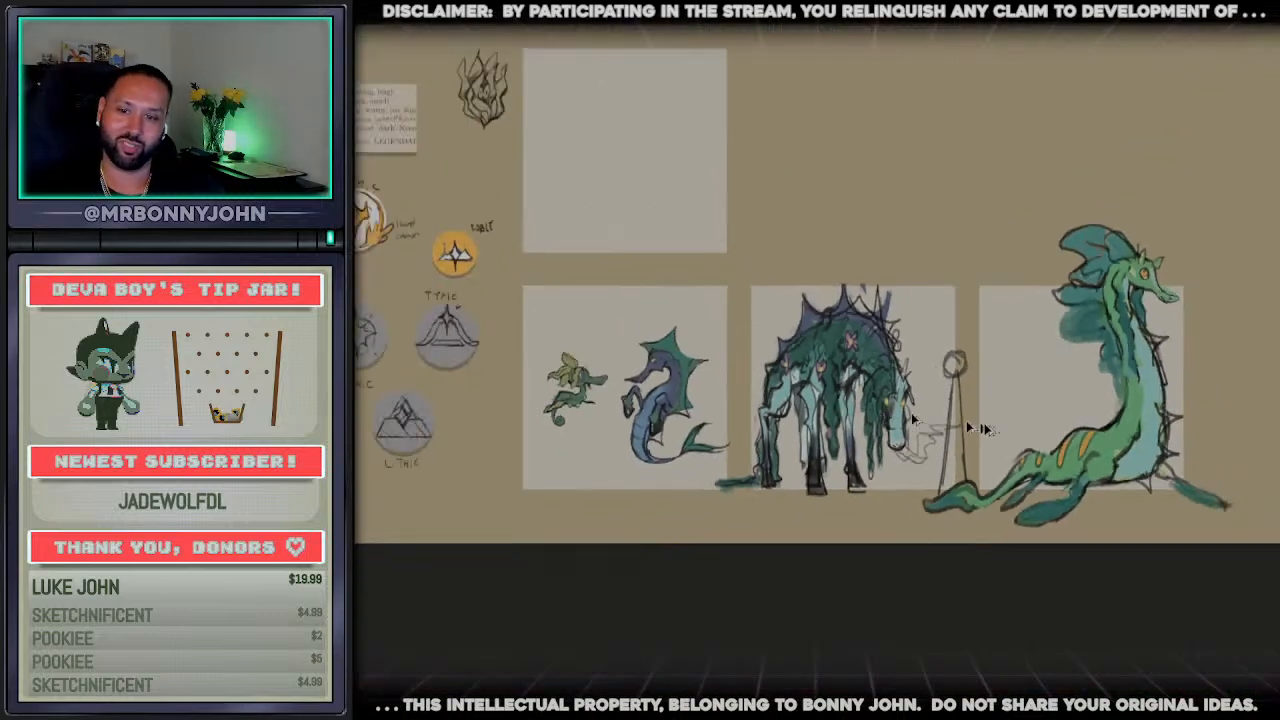
scroll(960, 410, up, 4)
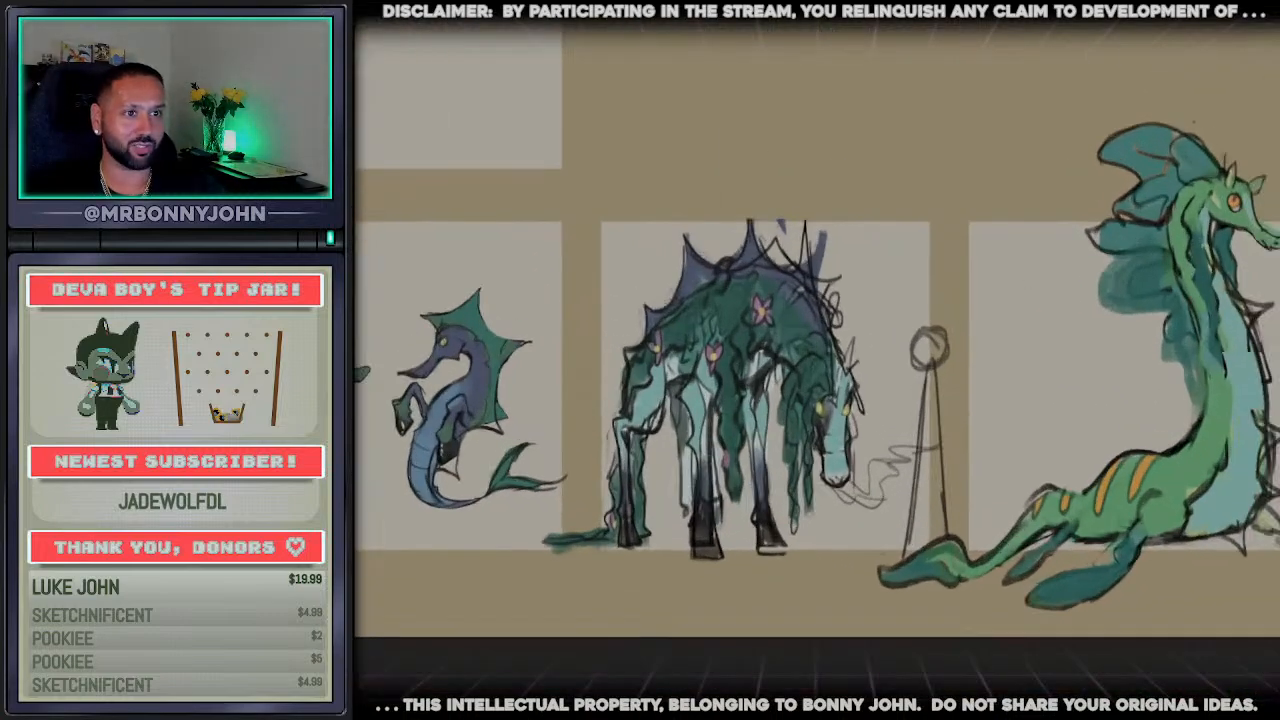
Shift the overall hue of the long-necked creature, trying a pink-and-red range before turning the fins bluer and the stripes yellow
mouse_move(1226, 636)
mouse_down()
mouse_move(1268, 620)
mouse_move(1108, 72)
mouse_move(1040, 440)
mouse_move(978, 528)
mouse_move(862, 558)
mouse_move(1160, 640)
mouse_move(1226, 636)
mouse_up()
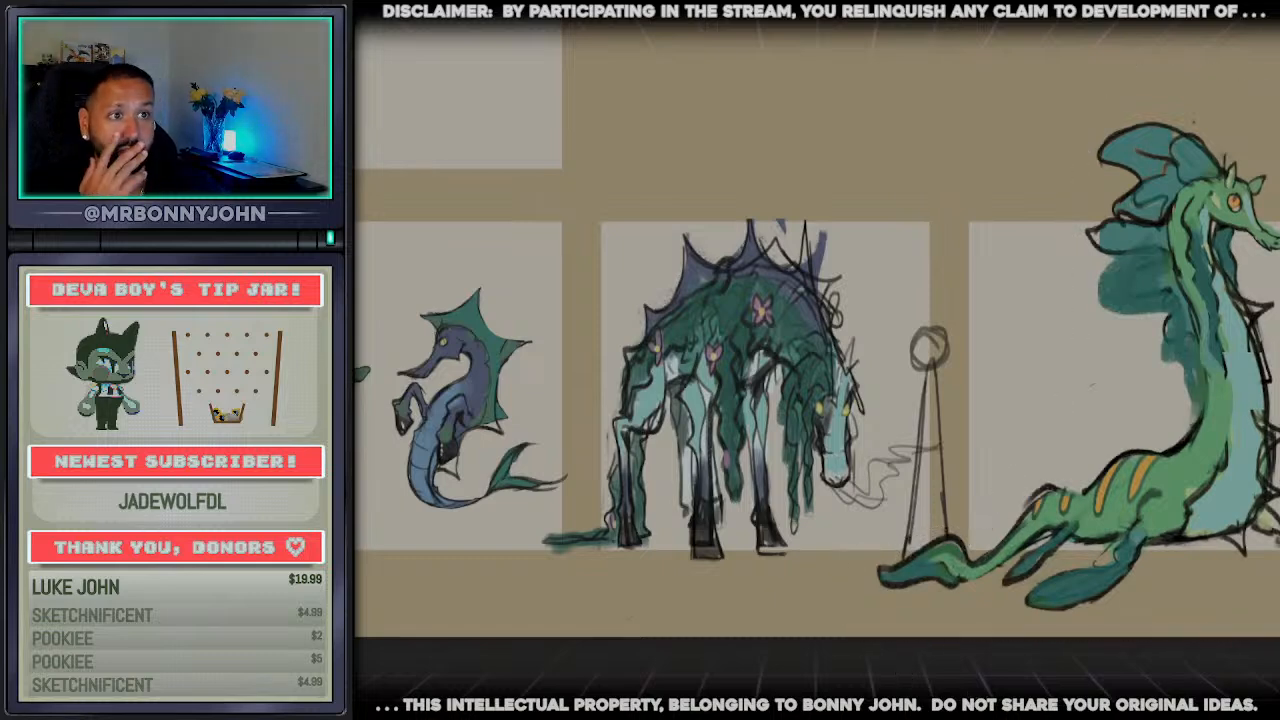
drag(1134, 58, 1106, 57)
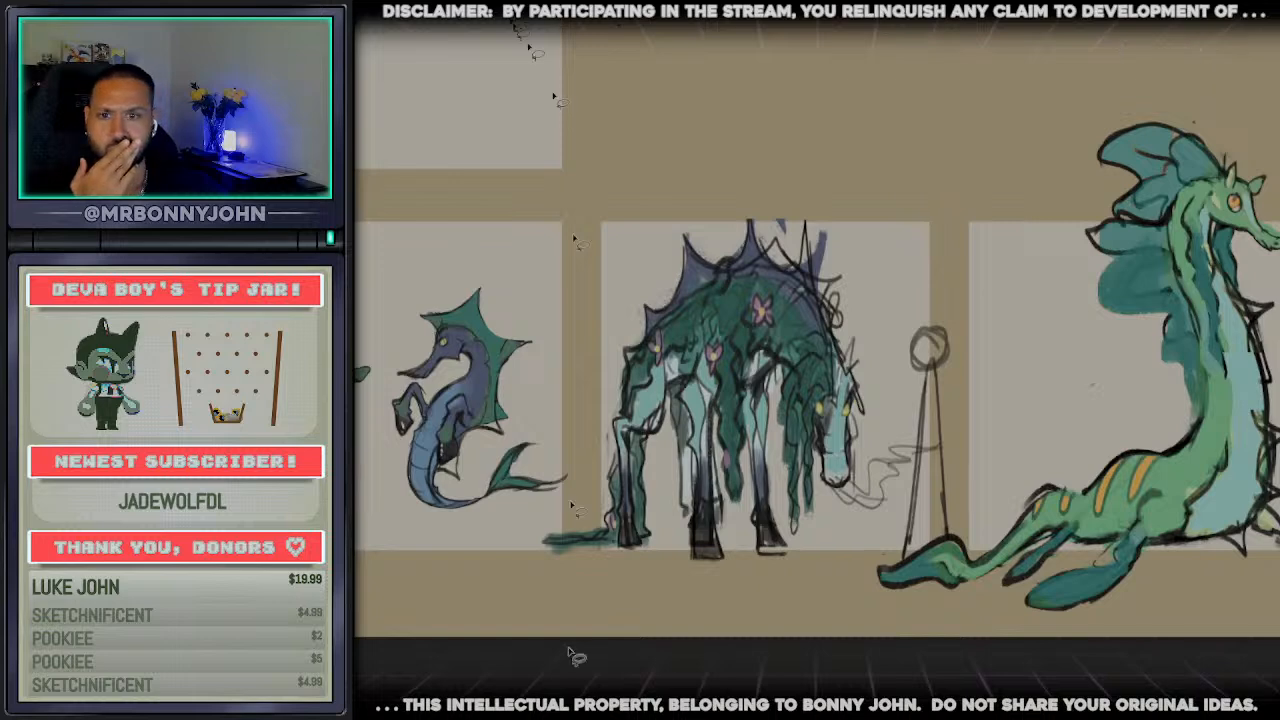
scroll(817, 329, right, 4)
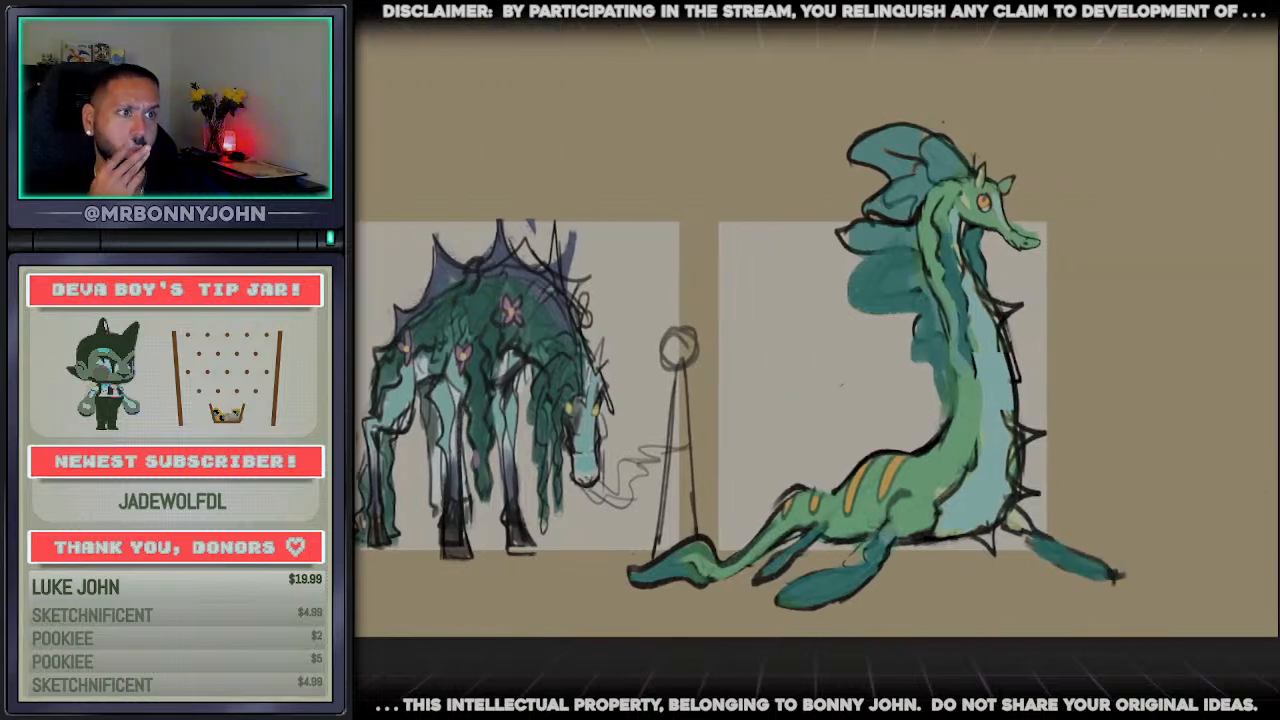
drag(1232, 34, 1086, 55)
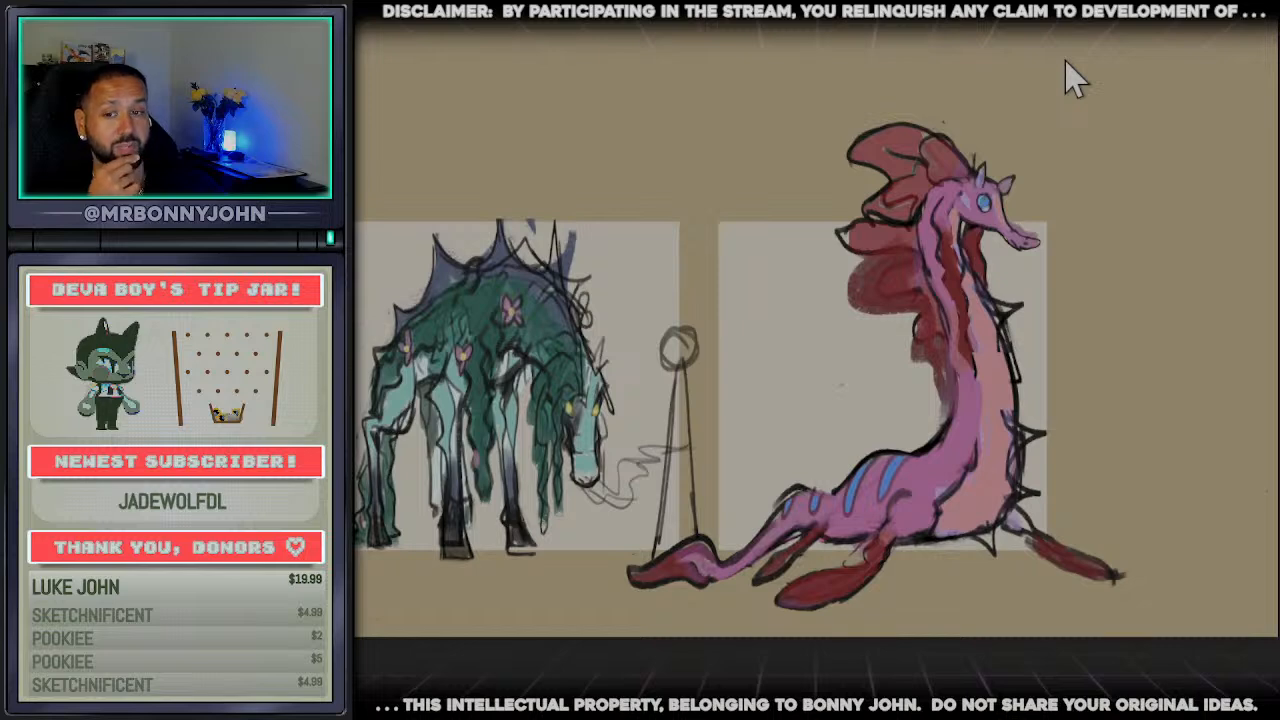
drag(1083, 60, 1229, 62)
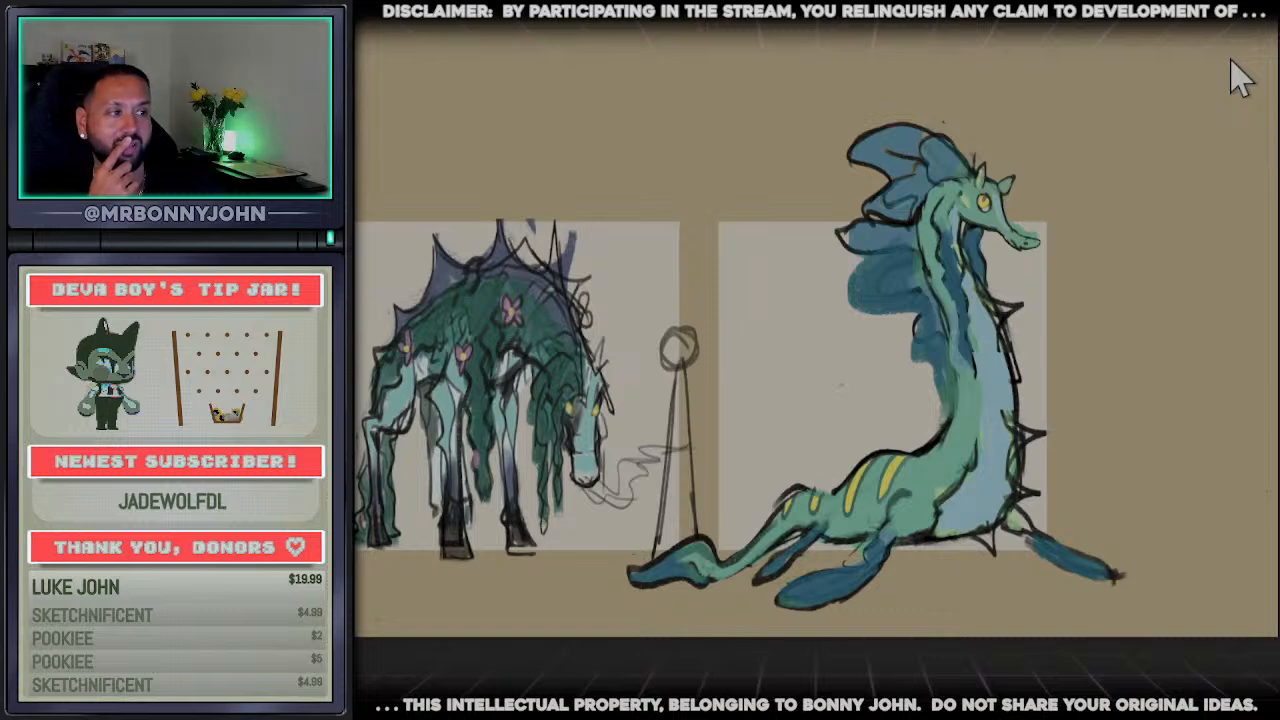
drag(1229, 62, 1213, 62)
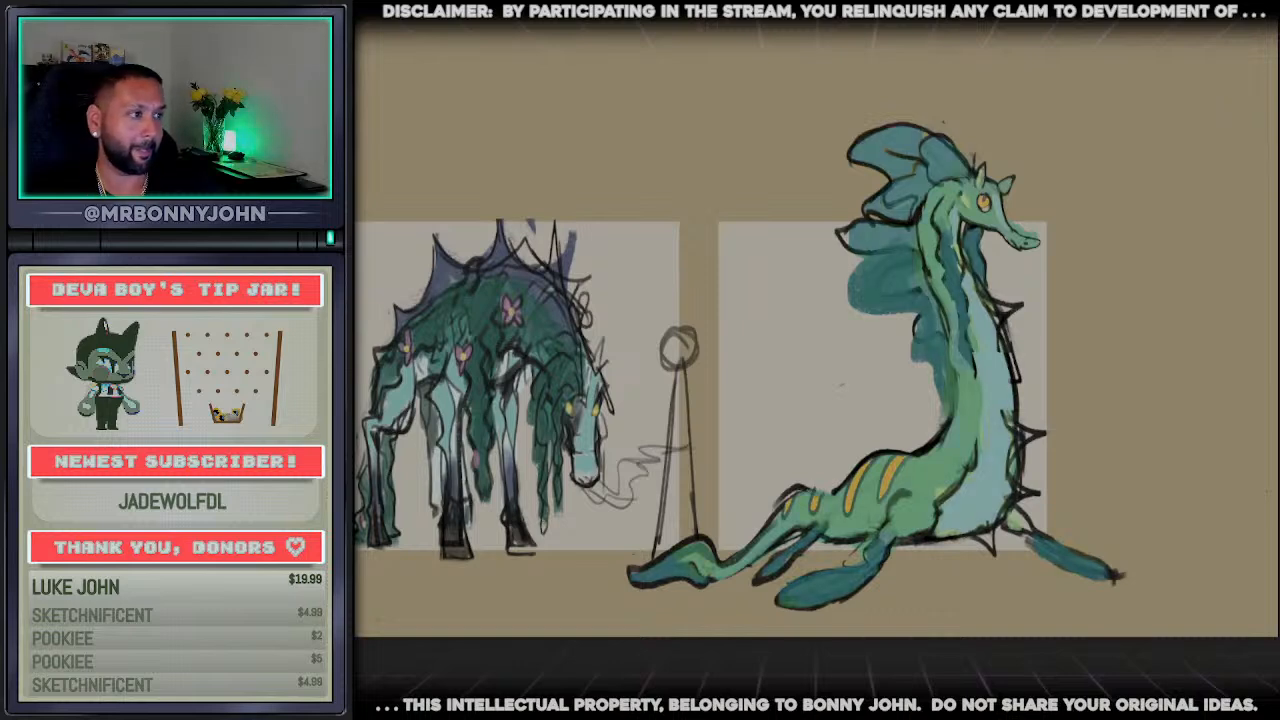
Compare the long-necked creature with and without the hue shift and keep the version with bluer fins and yellow stripes
key(ctrl+y)
key(ctrl+z)
key(ctrl+y)
key(ctrl+z)
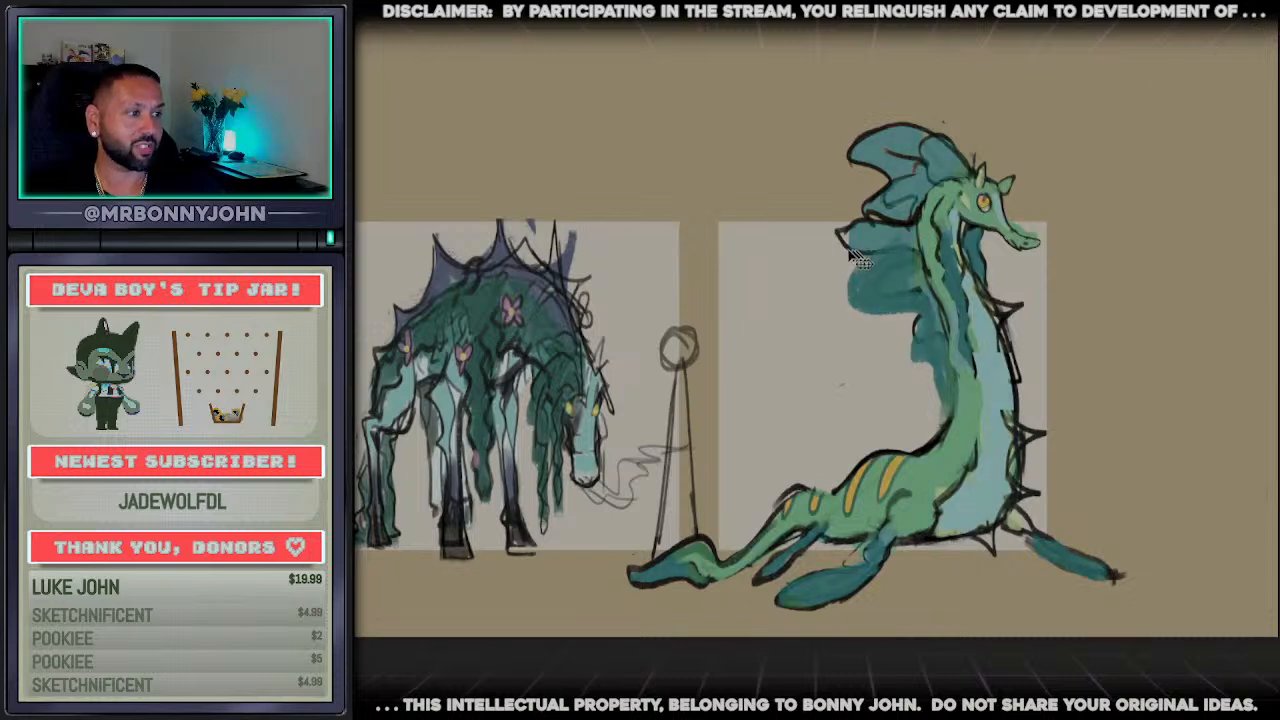
key(ctrl+y)
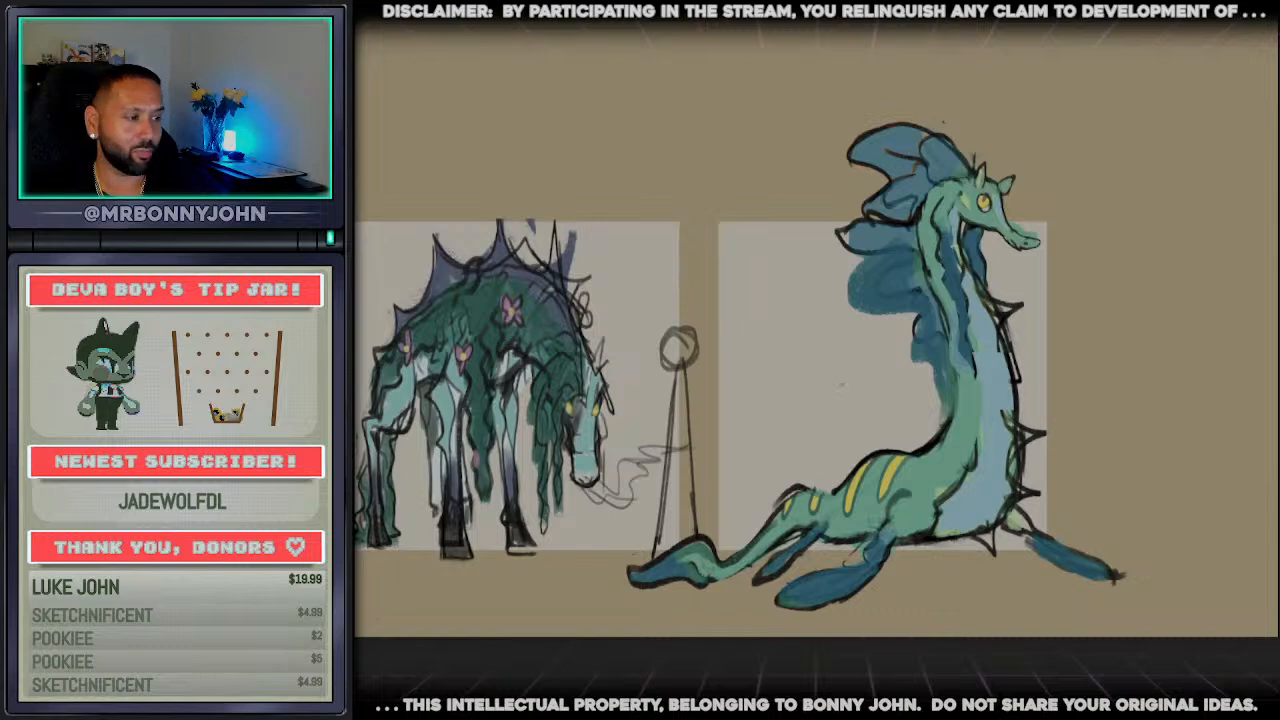
Examine the recoloured long-necked creature in the full lineup with the two seahorses and the grazing horse
drag(760, 400, 1047, 400)
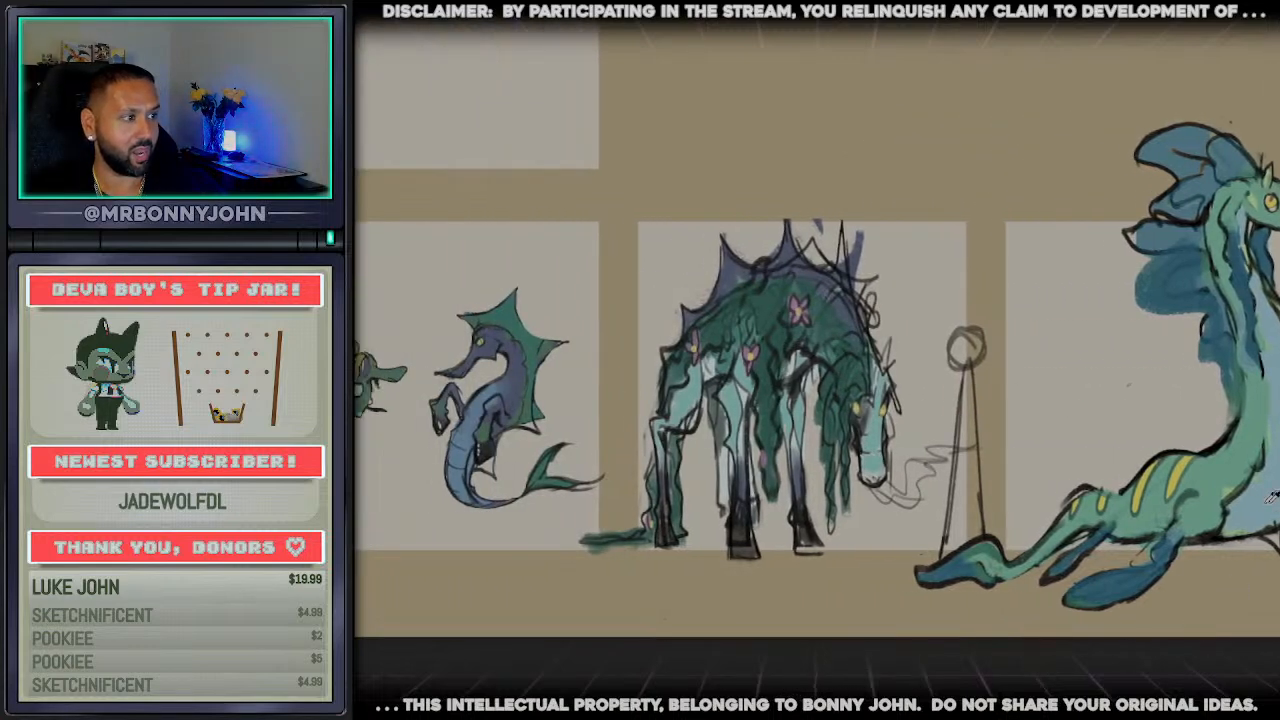
scroll(512, 497, up, 1)
key(Delete)
key(ctrl+z)
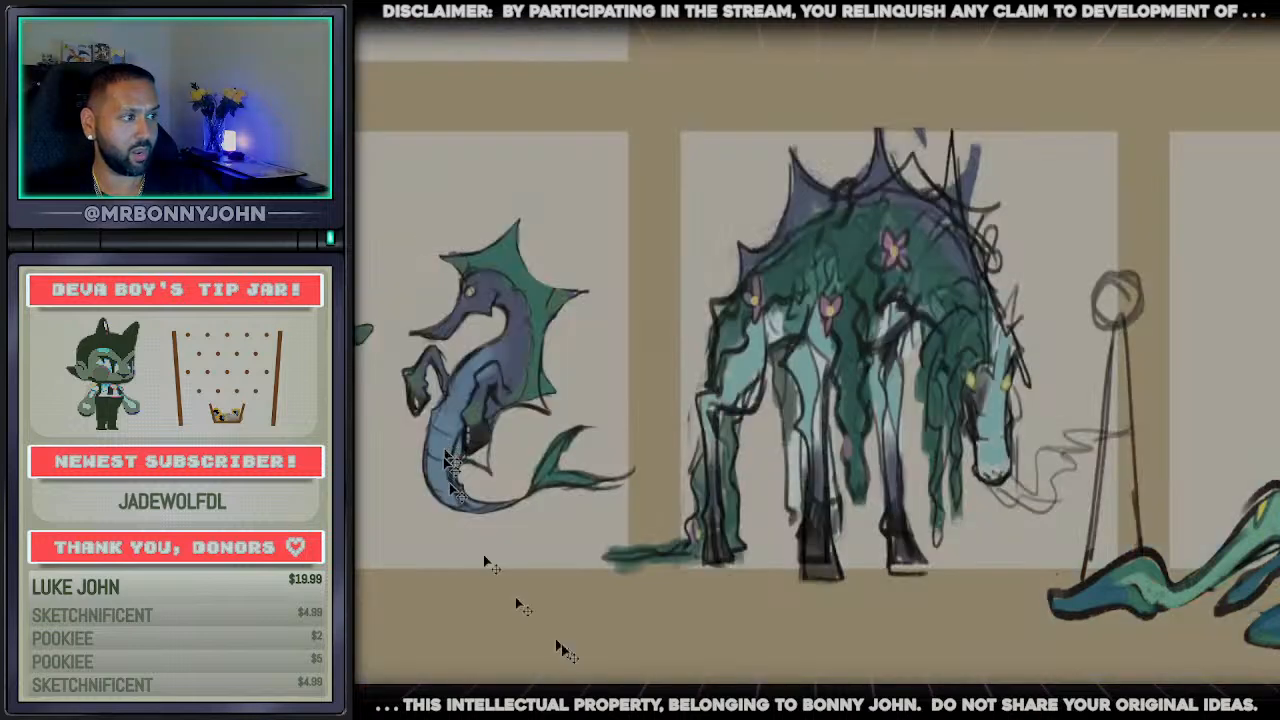
scroll(736, 651, down, 2)
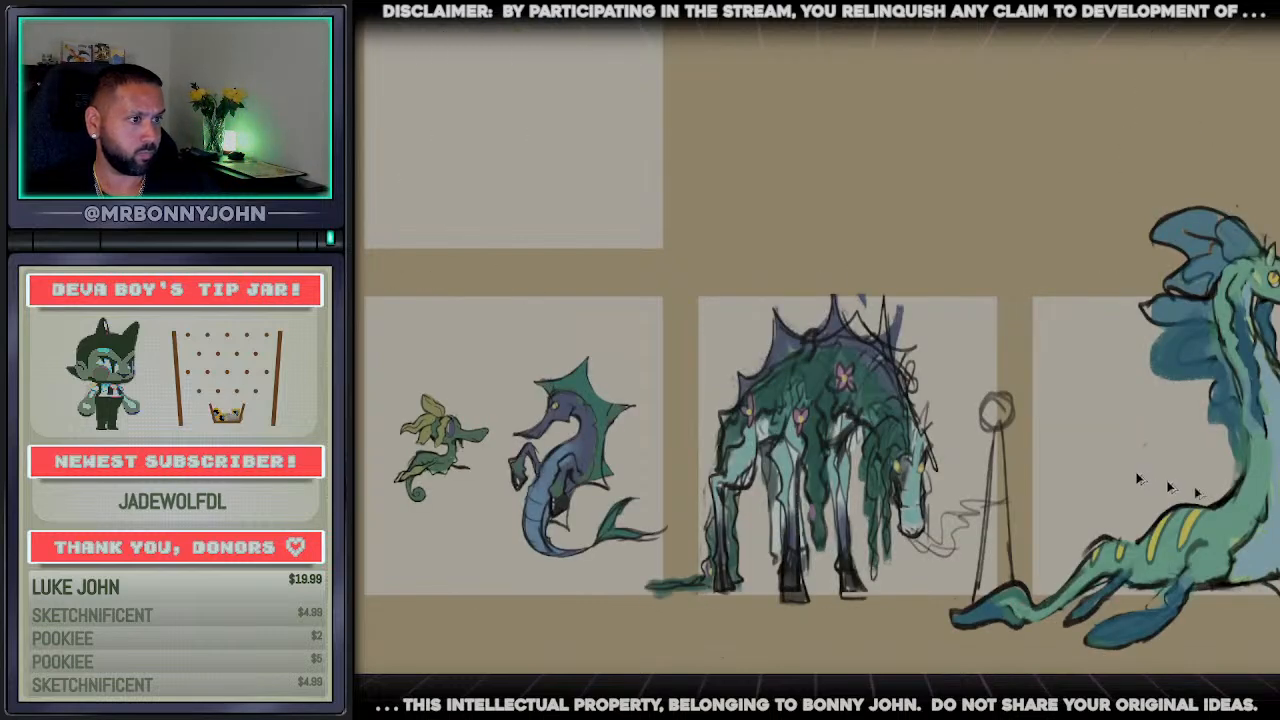
scroll(1268, 500, up, 2)
scroll(937, 383, down, 2)
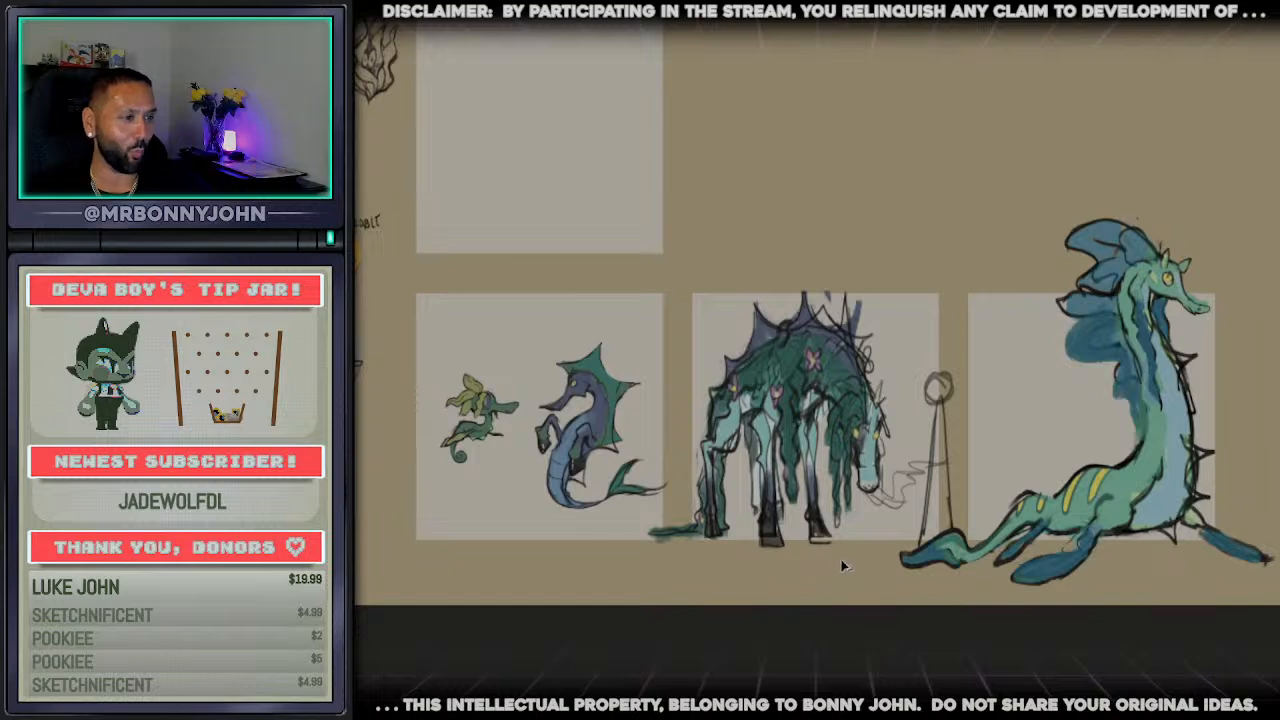
scroll(835, 500, up, 2)
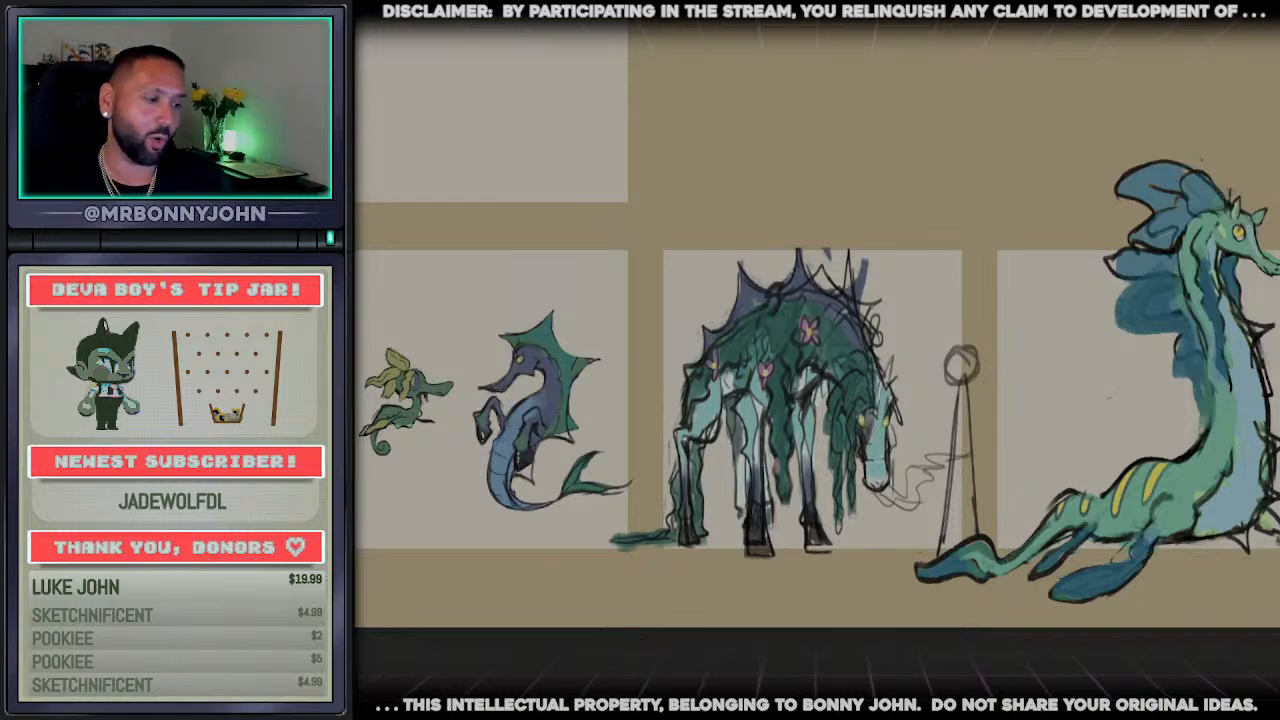
drag(632, 700, 588, 700)
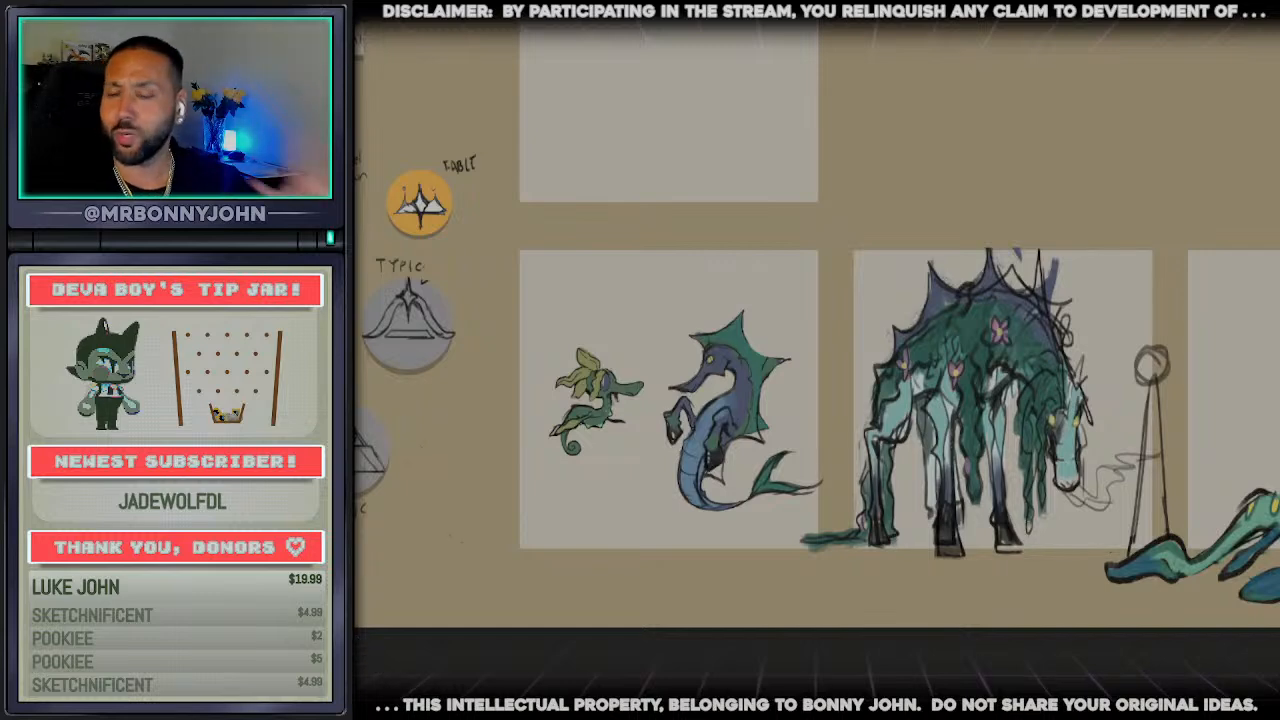
Examine the small leafy seahorse and the blue finned seahorse close up, comparing their shapes and colours
scroll(492, 440, up, 5)
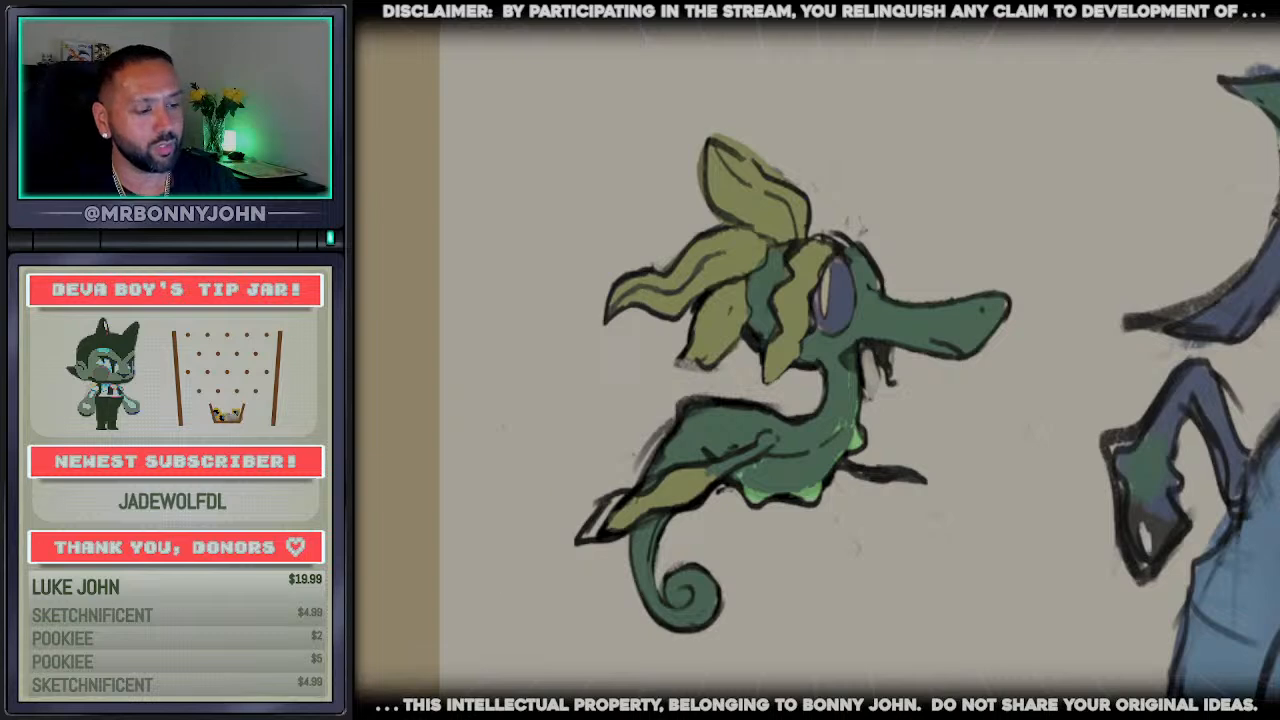
scroll(820, 360, right, 1)
scroll(820, 360, down, 3)
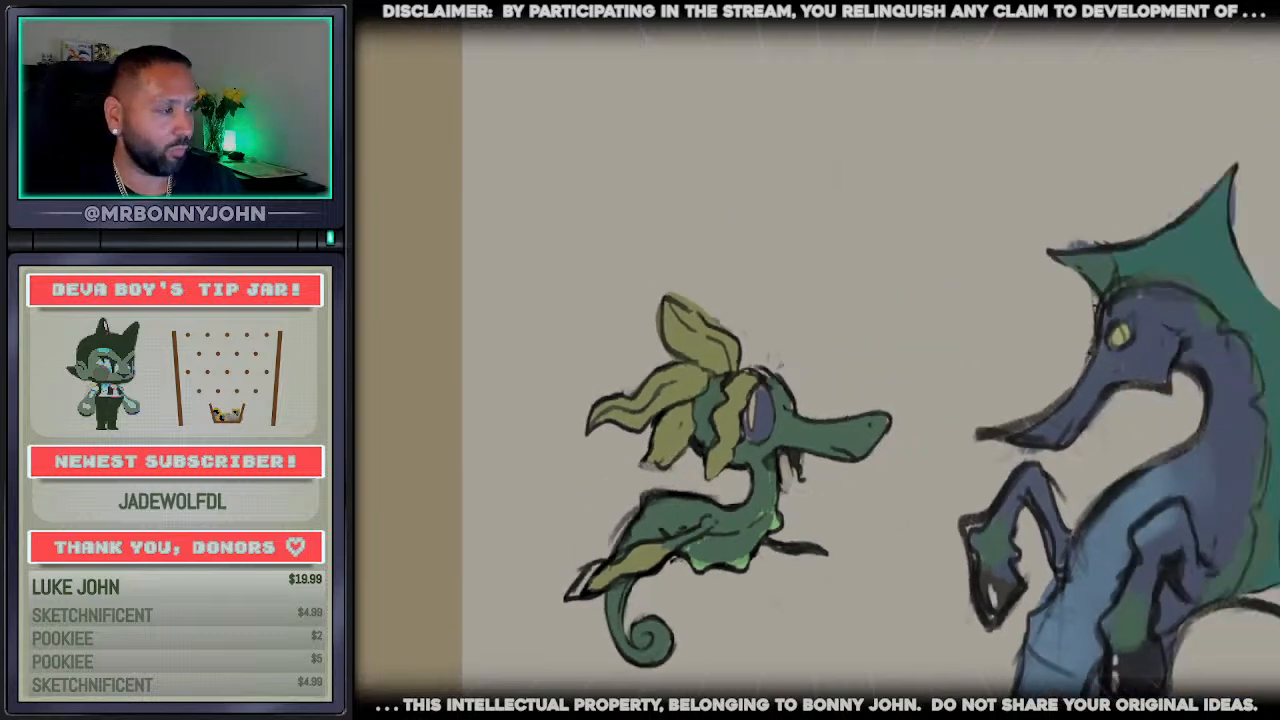
scroll(820, 360, right, 5)
scroll(820, 360, down, 3)
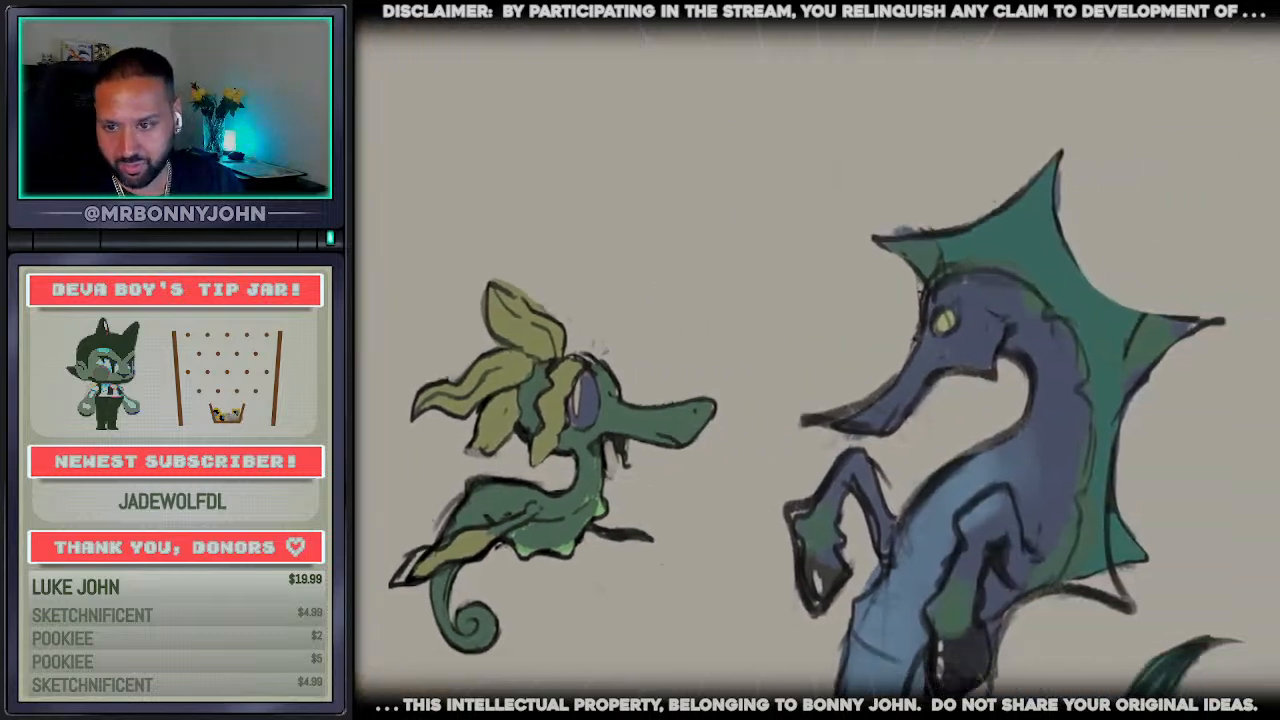
scroll(820, 360, down, 2)
scroll(820, 360, down, 1)
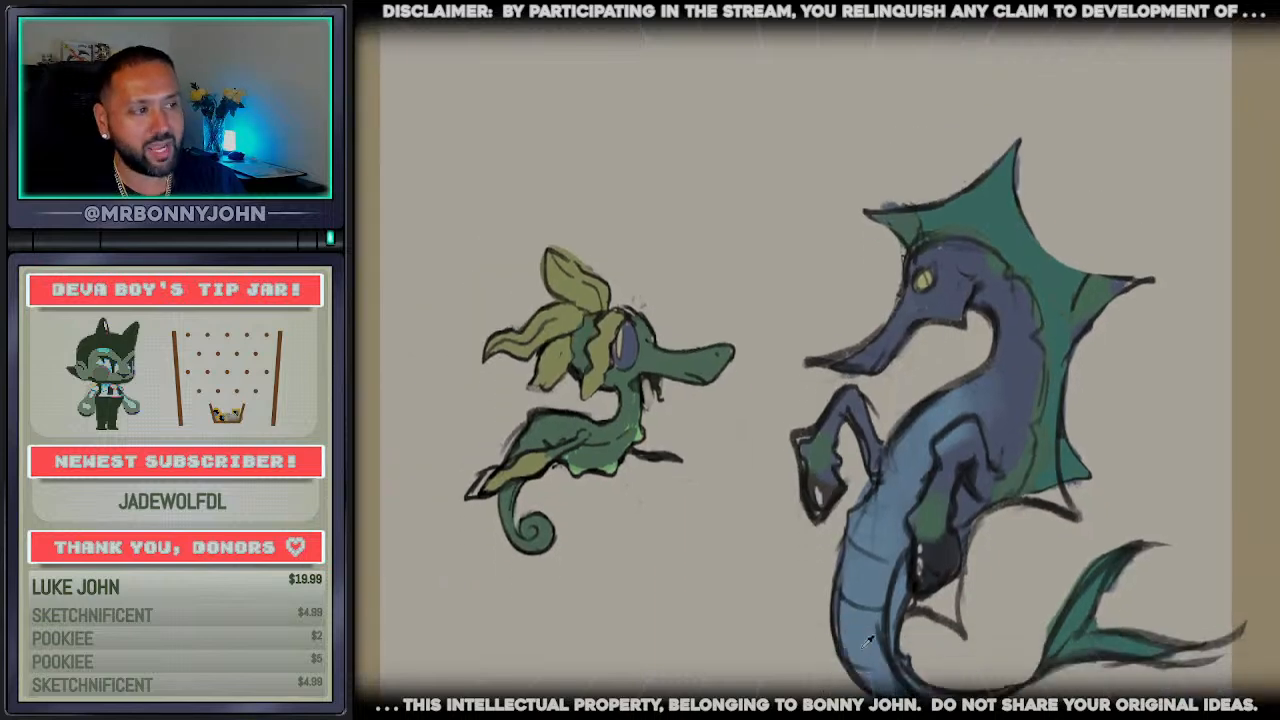
scroll(893, 643, up, 1)
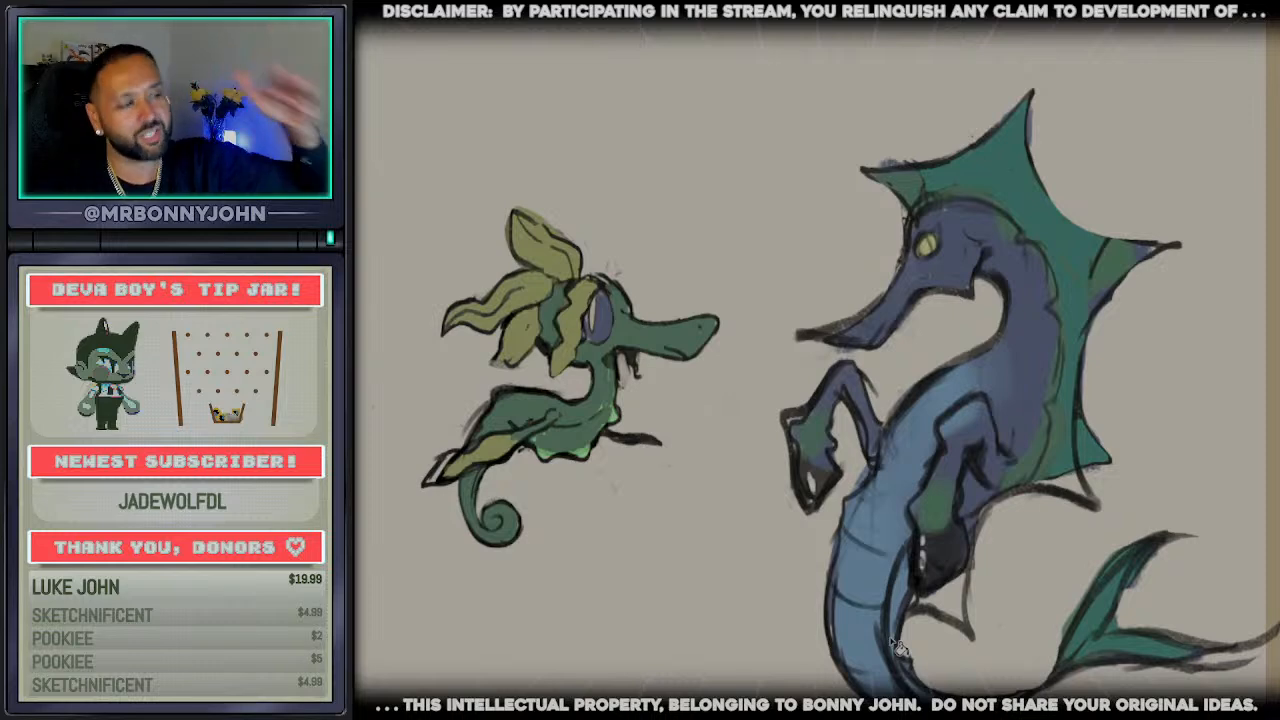
scroll(995, 518, up, 5)
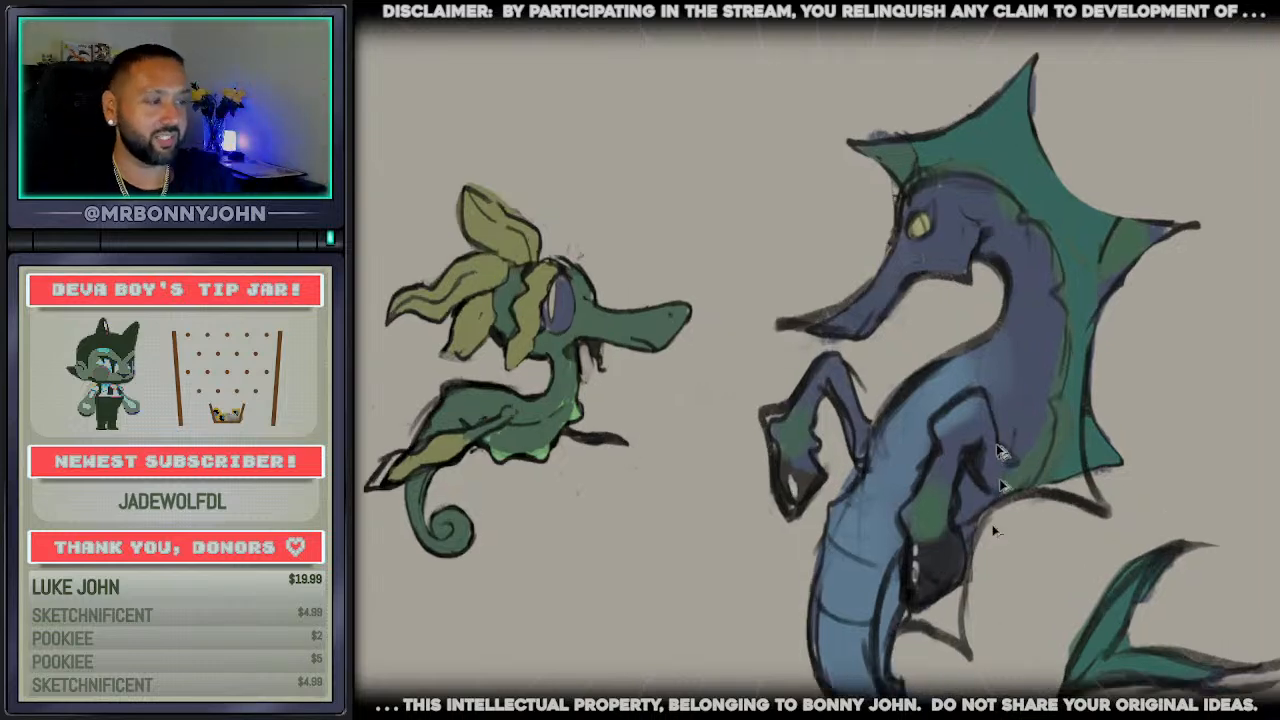
scroll(925, 575, down, 5)
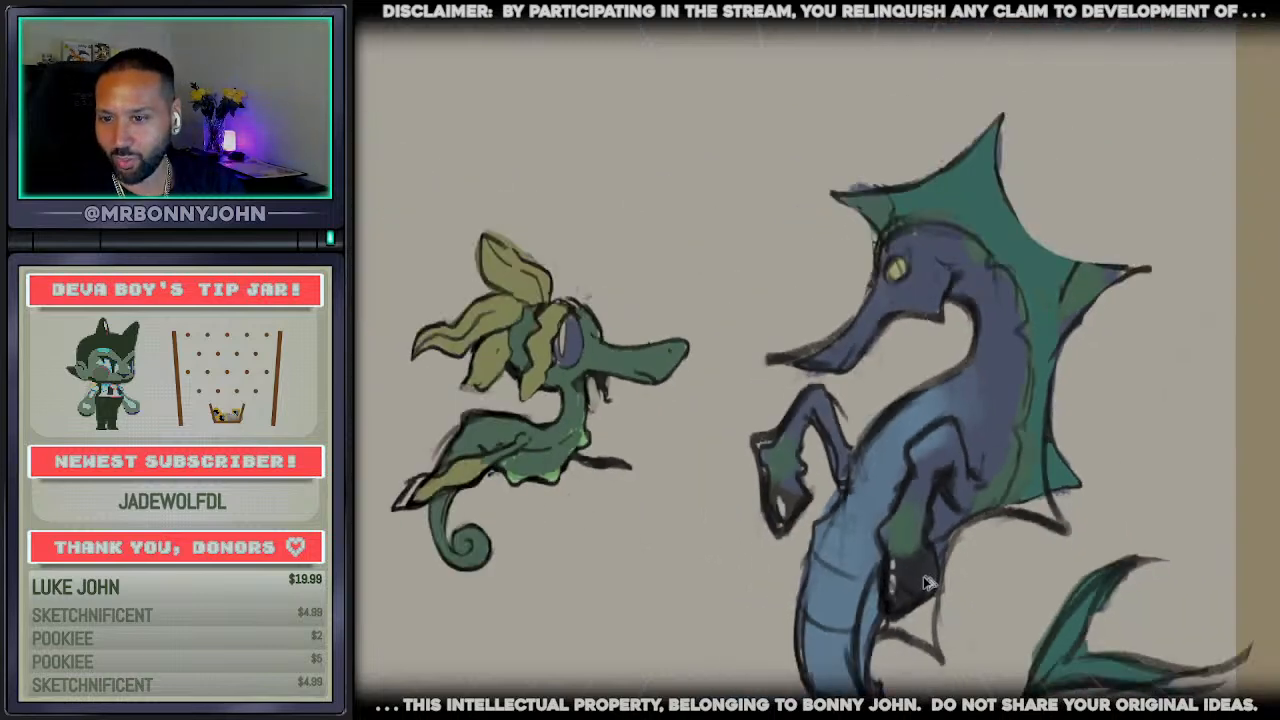
scroll(925, 575, down, 3)
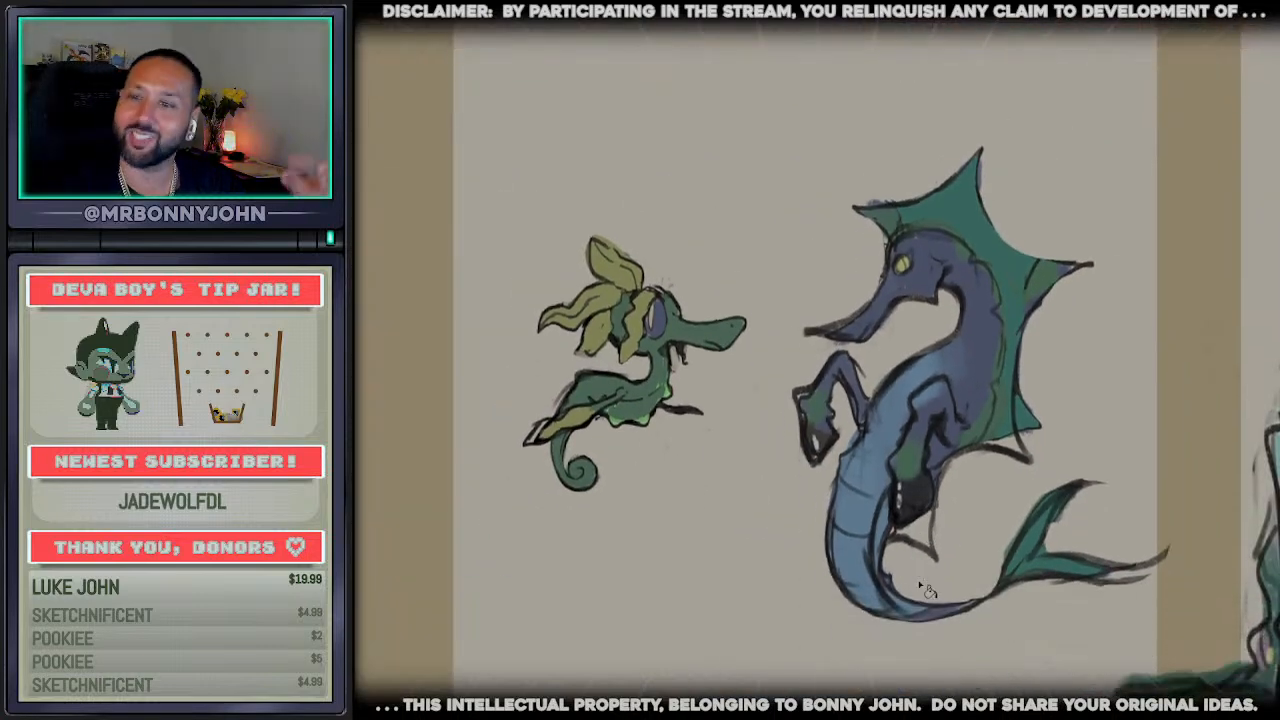
scroll(817, 360, right, 6)
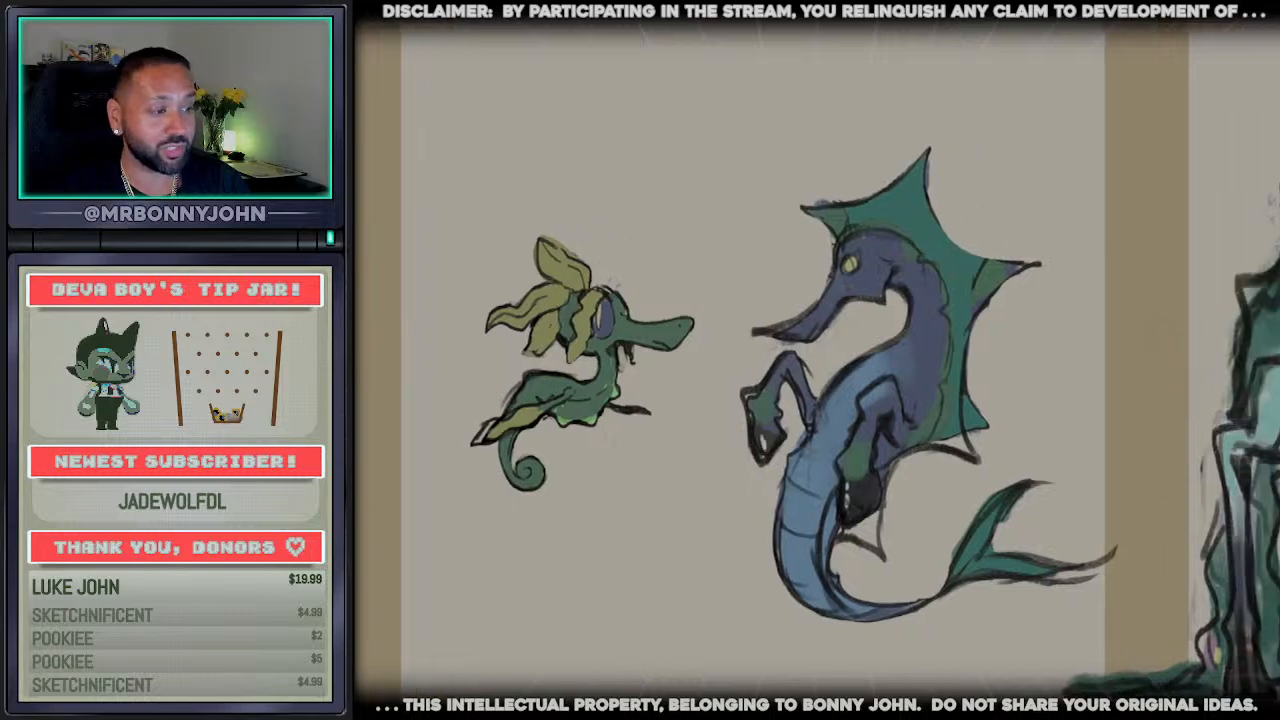
Examine the grazing horse and the long-necked creature beside the scale figure, checking their colours and relative size across the row
scroll(817, 360, down, 3)
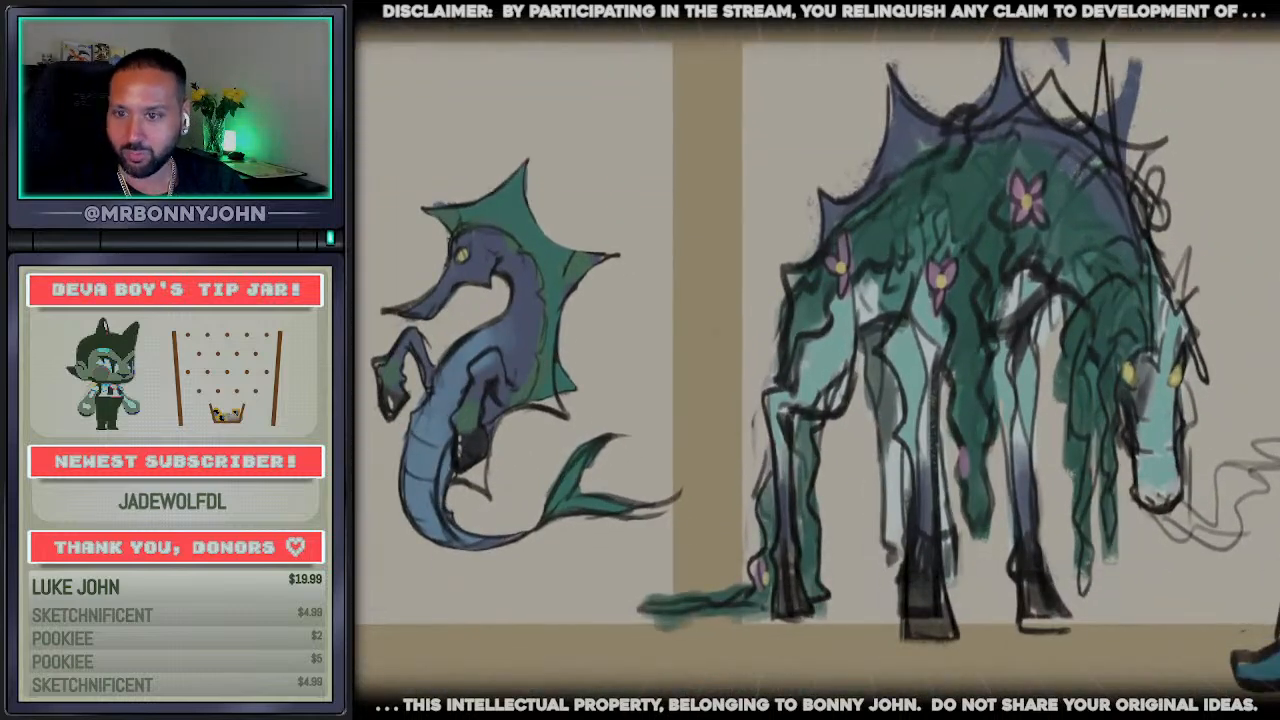
scroll(817, 369, up, 1)
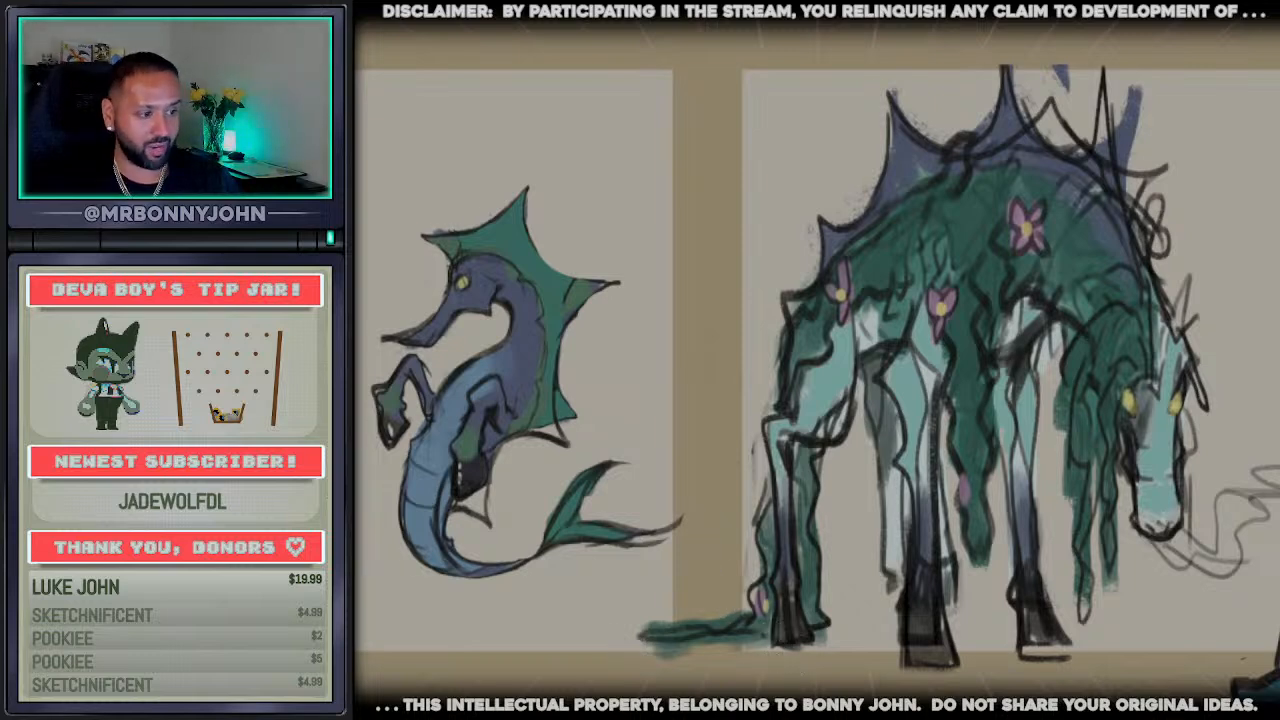
scroll(818, 382, right, 1)
scroll(818, 382, right, 10)
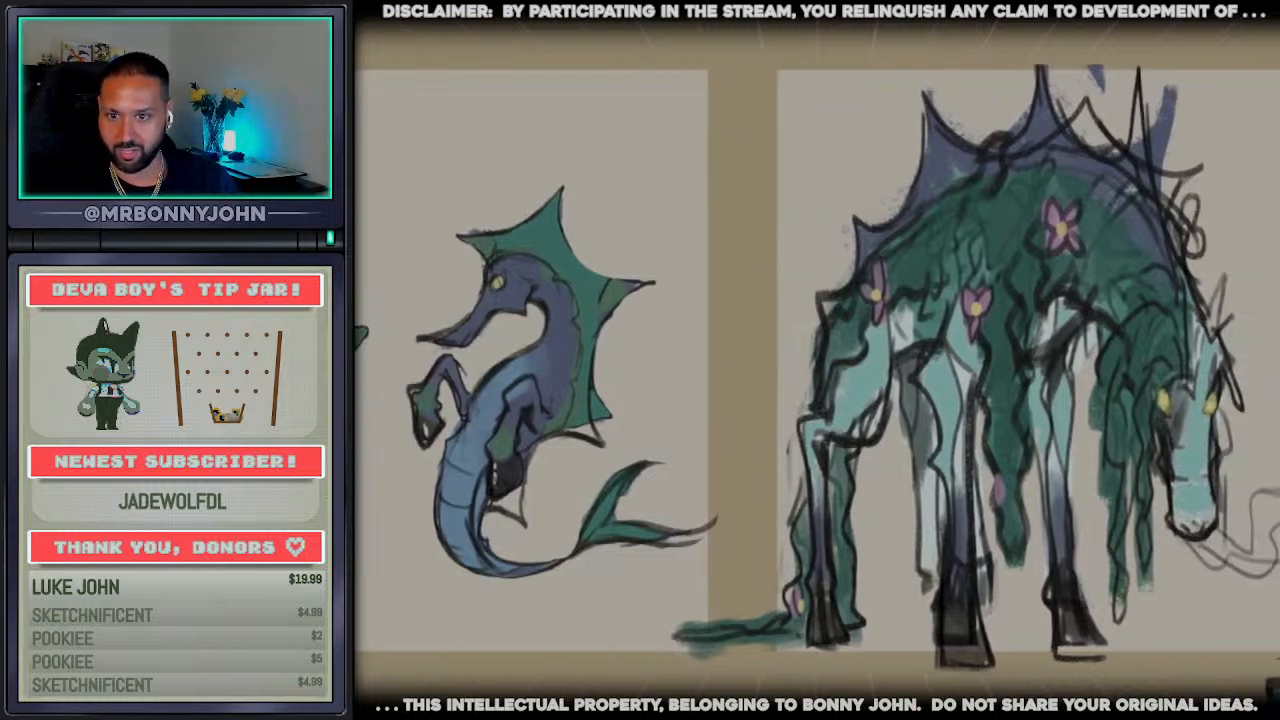
scroll(818, 382, right, 10)
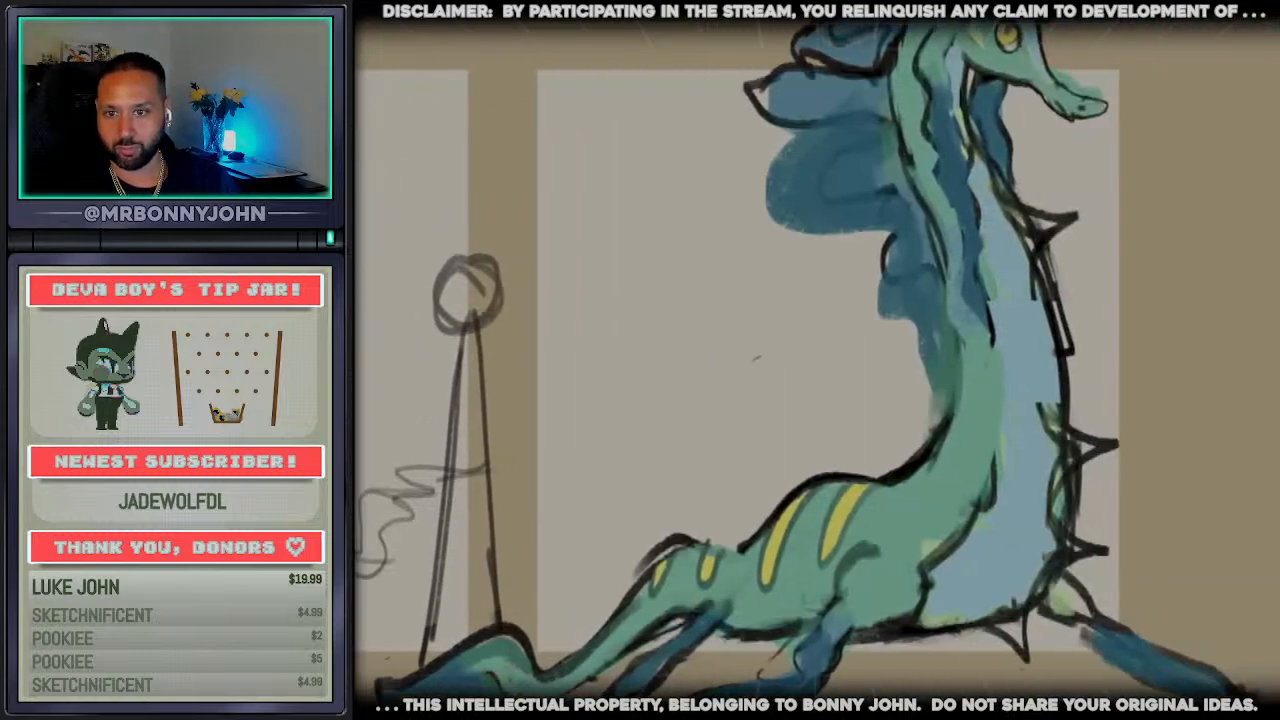
scroll(818, 382, down, 2)
scroll(768, 380, down, 3)
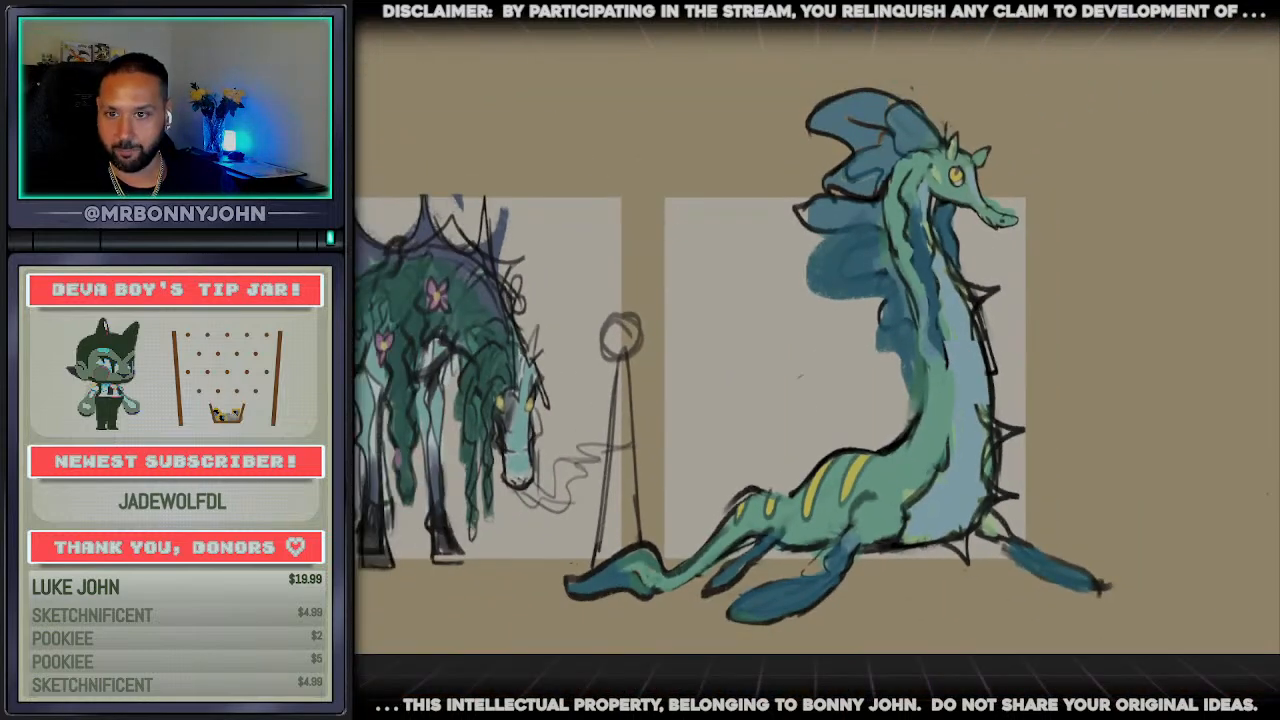
scroll(768, 384, up, 1)
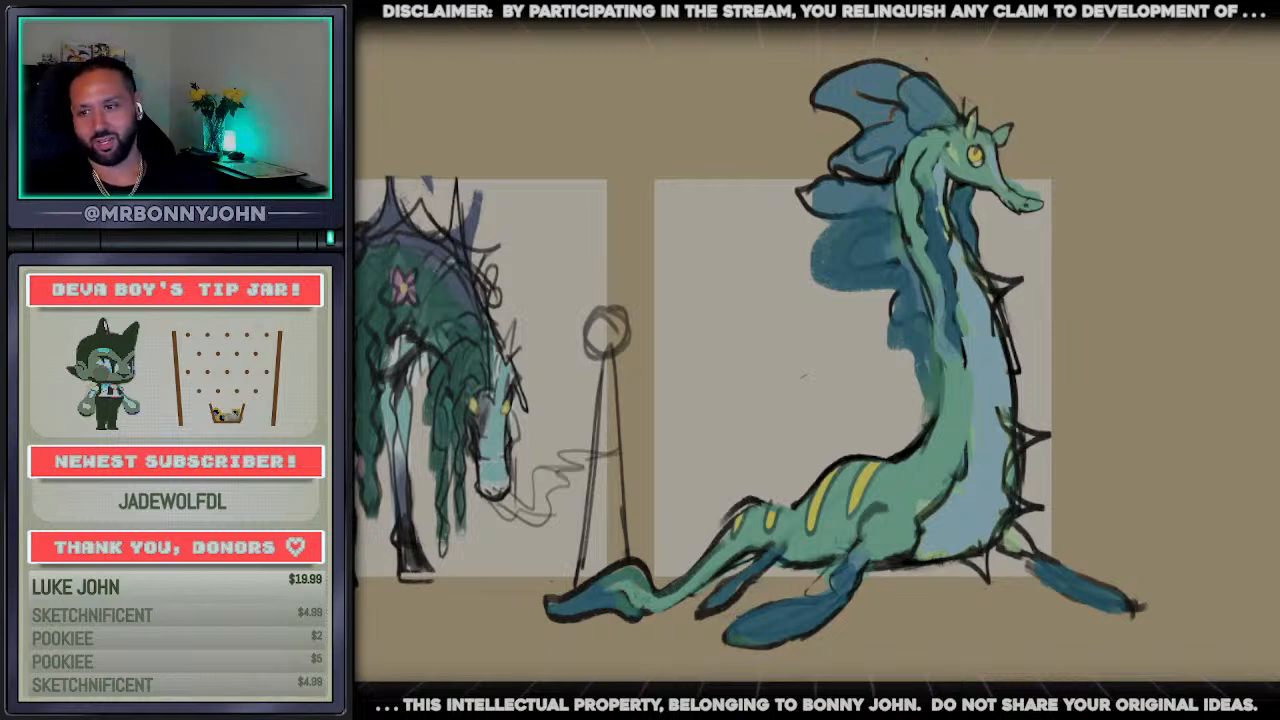
scroll(817, 360, left, 8)
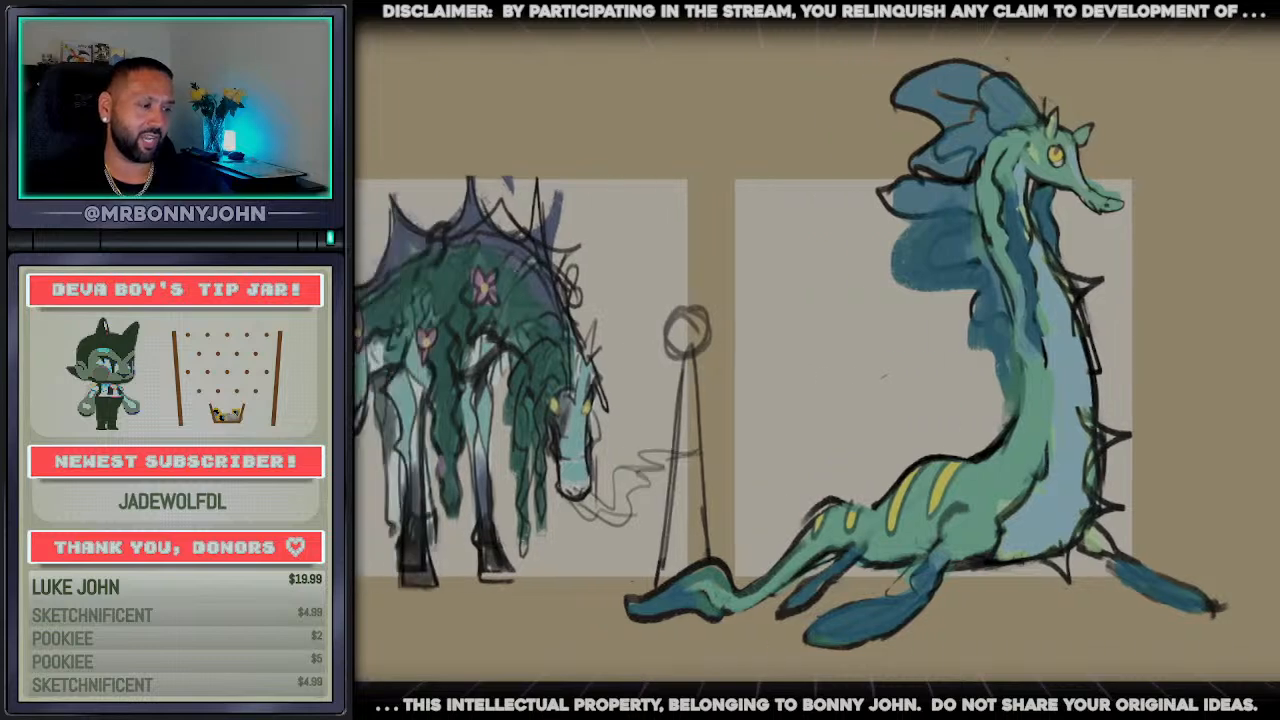
scroll(817, 360, right, 1)
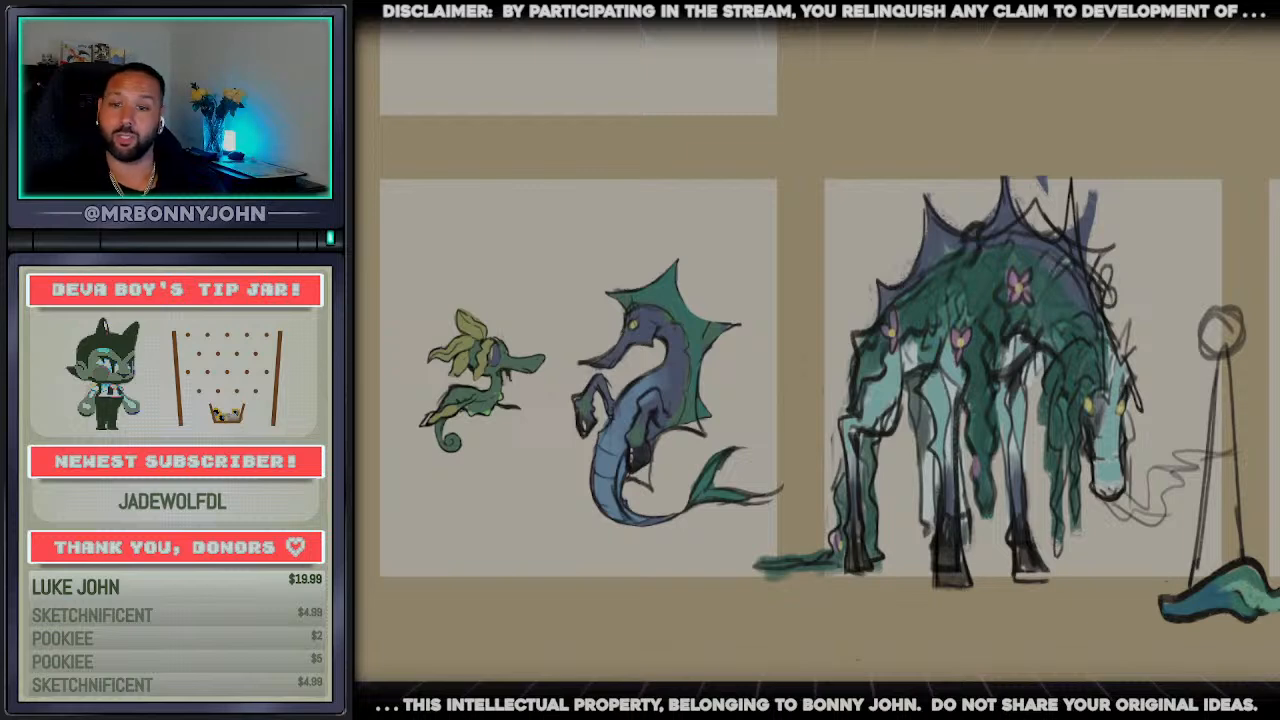
scroll(817, 360, right, 5)
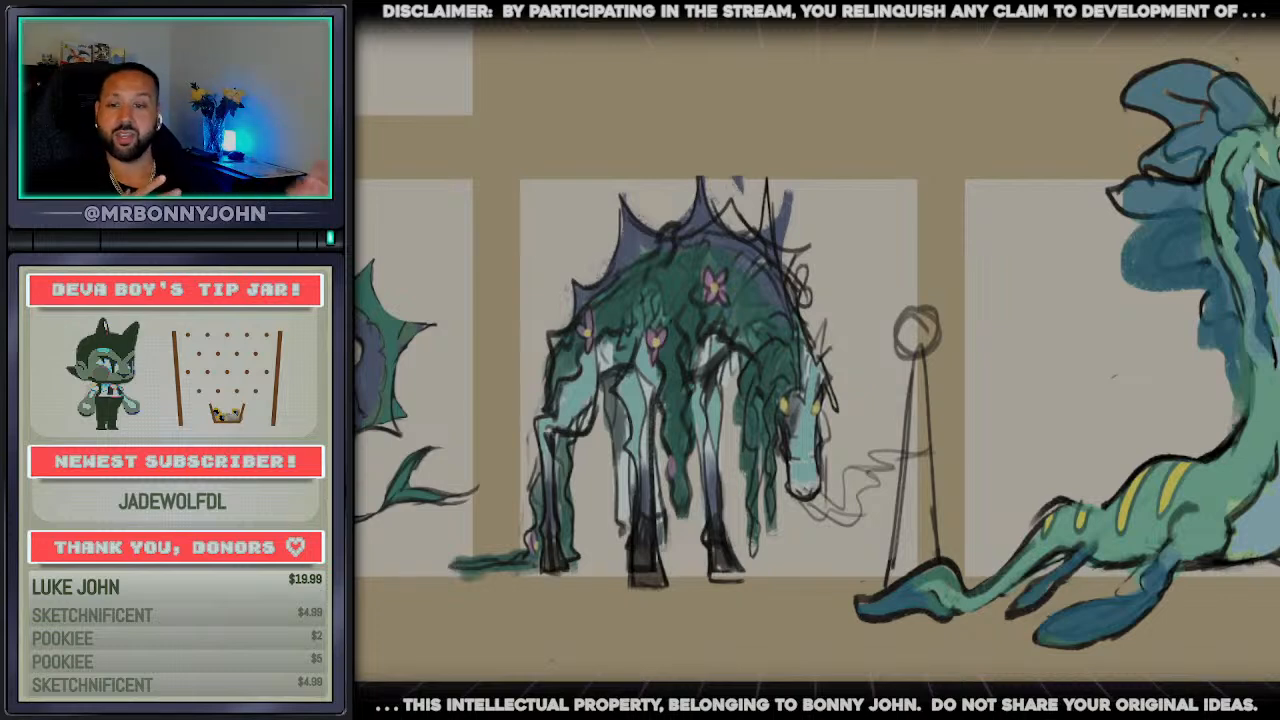
scroll(816, 360, right, 4)
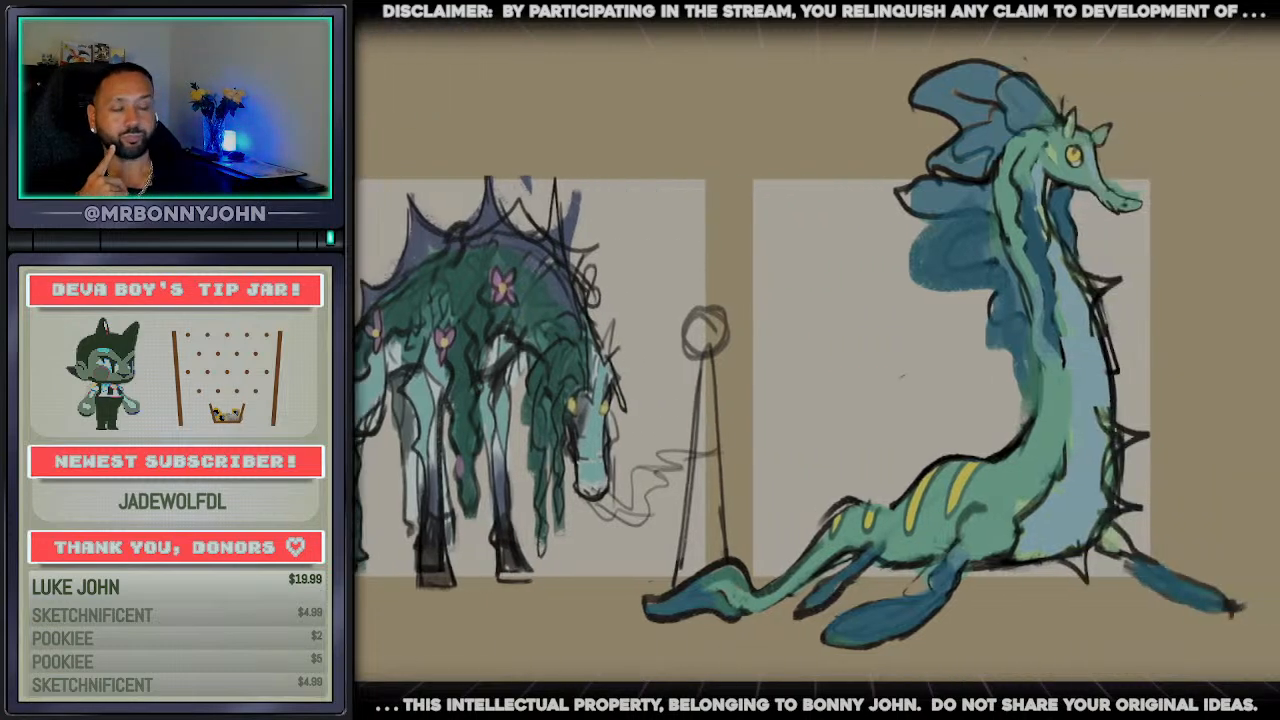
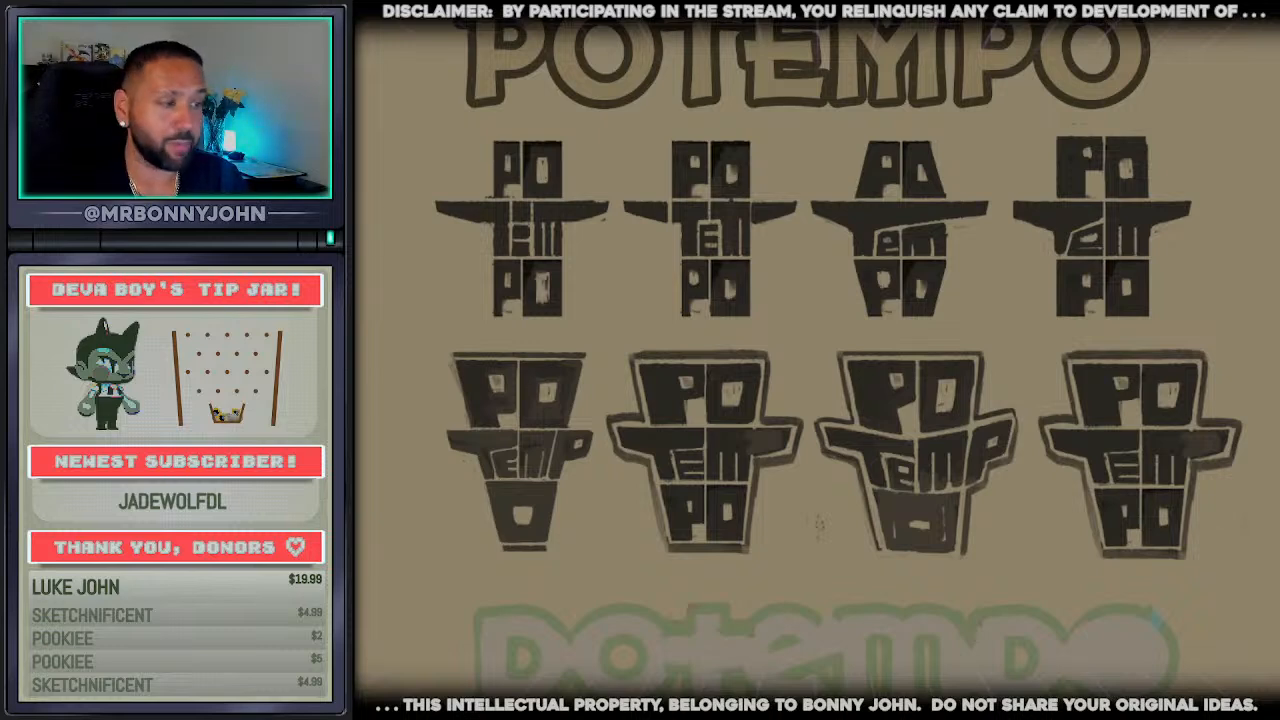
Examine the stacked Potempo logo sketches and the faded rounded potempo wordmark beneath them, comparing their letter shapes
scroll(713, 500, down, 2)
scroll(815, 690, up, 4)
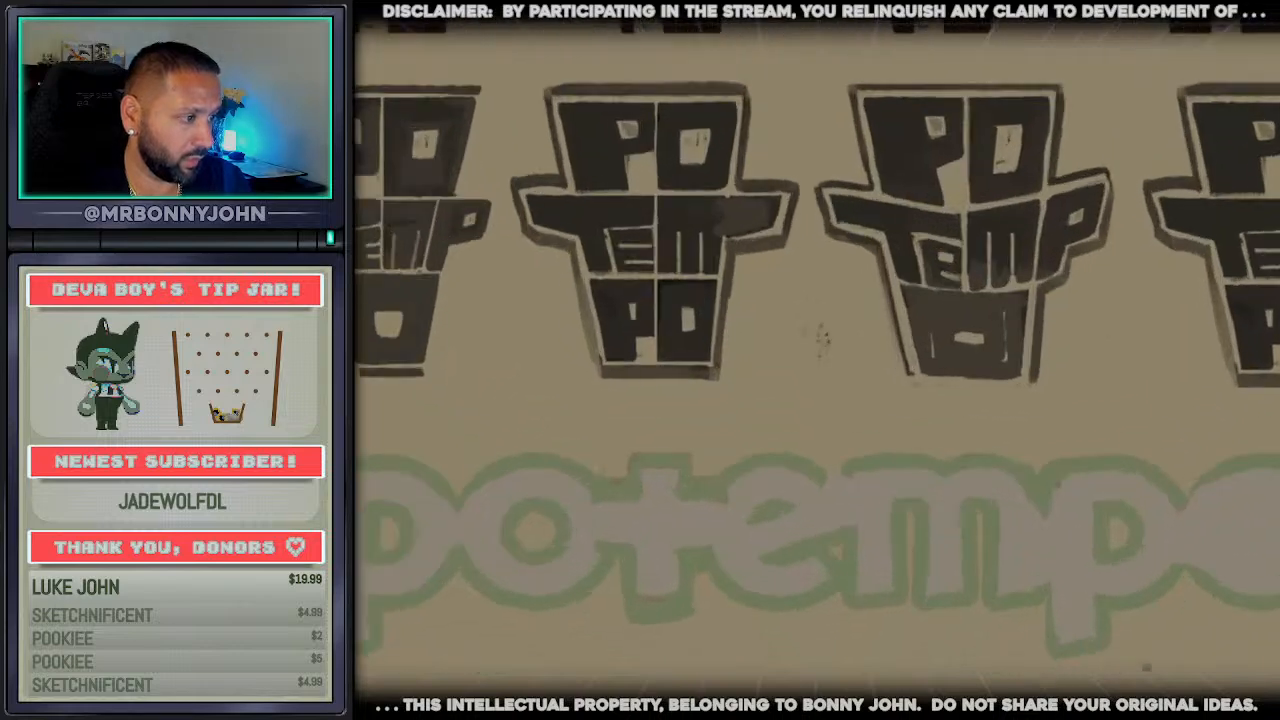
scroll(810, 655, up, 1)
scroll(754, 486, down, 6)
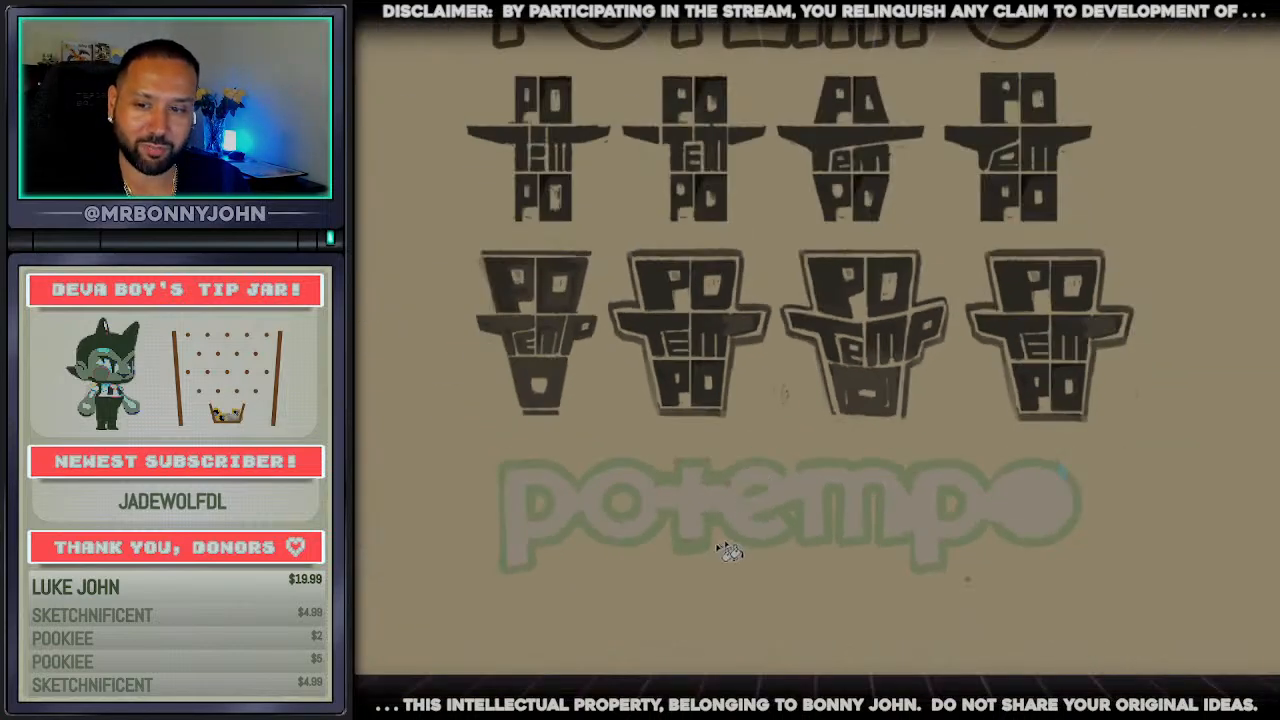
scroll(728, 551, up, 2)
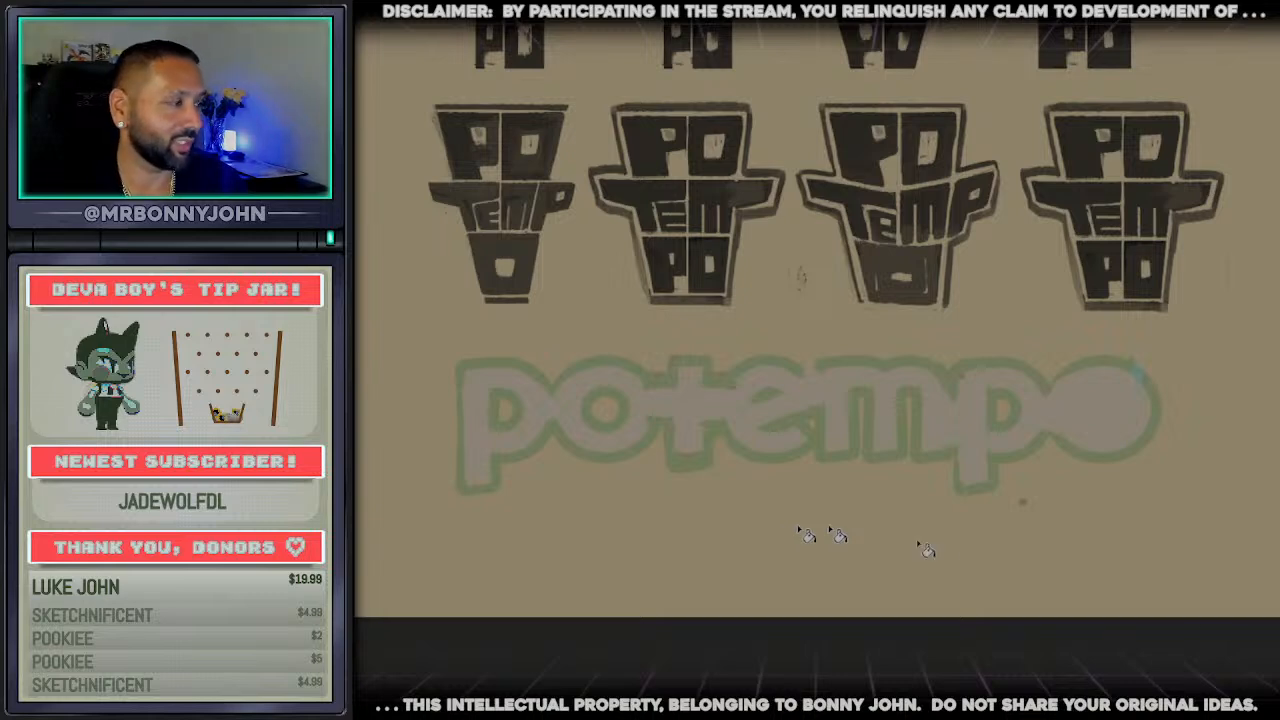
scroll(1125, 540, up, 2)
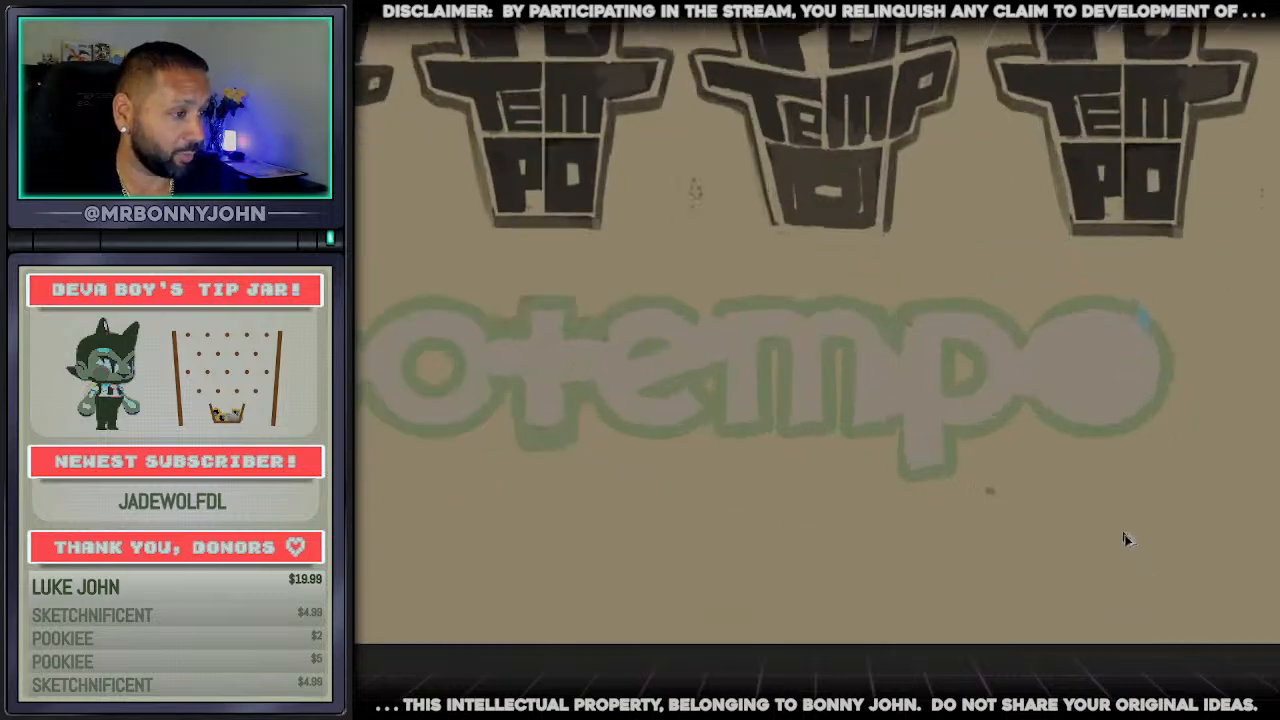
scroll(817, 330, left, 3)
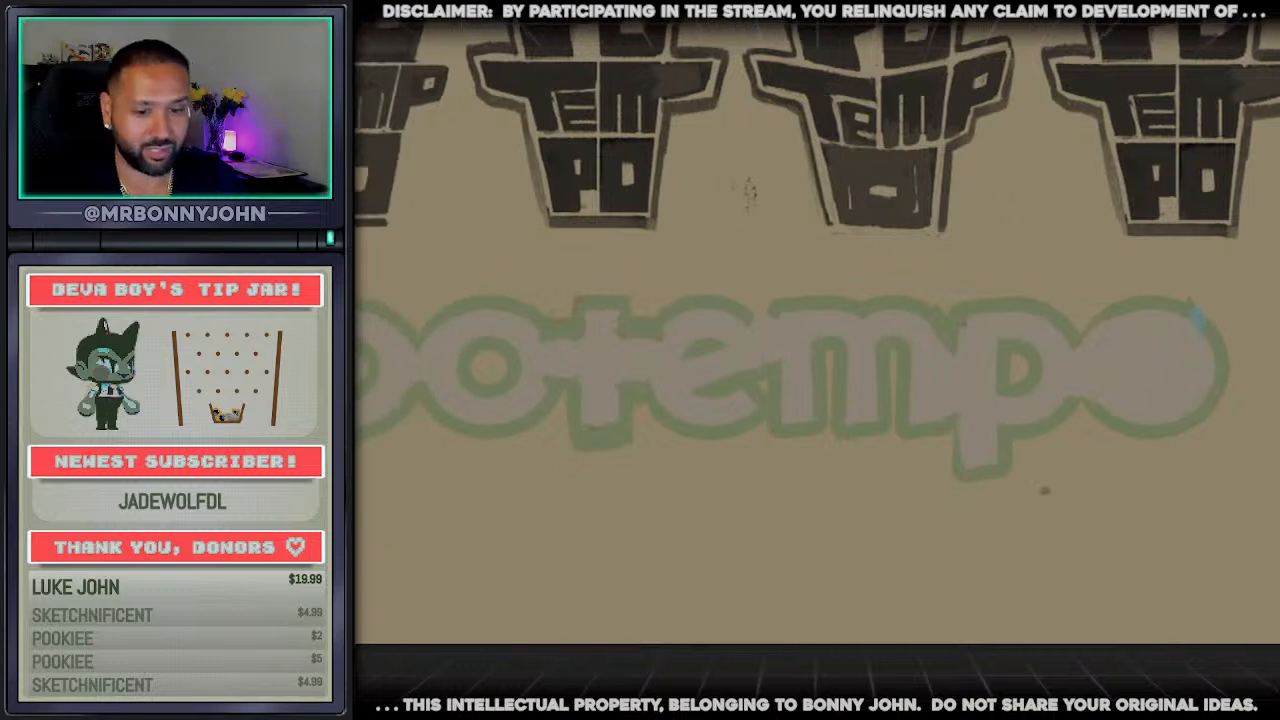
scroll(817, 330, down, 2)
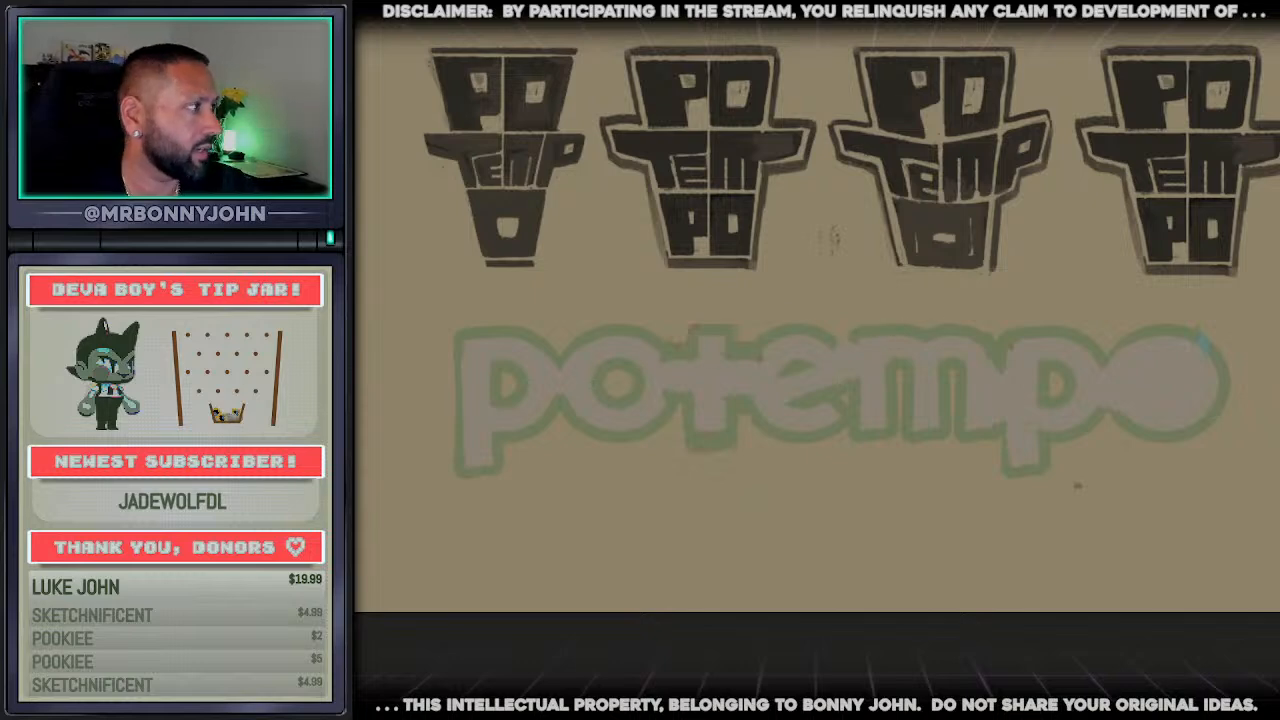
Outline the first p's straight stem, squared foot and lower bowl in dark strokes over the faded potempo wordmark
drag(459, 333, 460, 464)
key(ctrl+z)
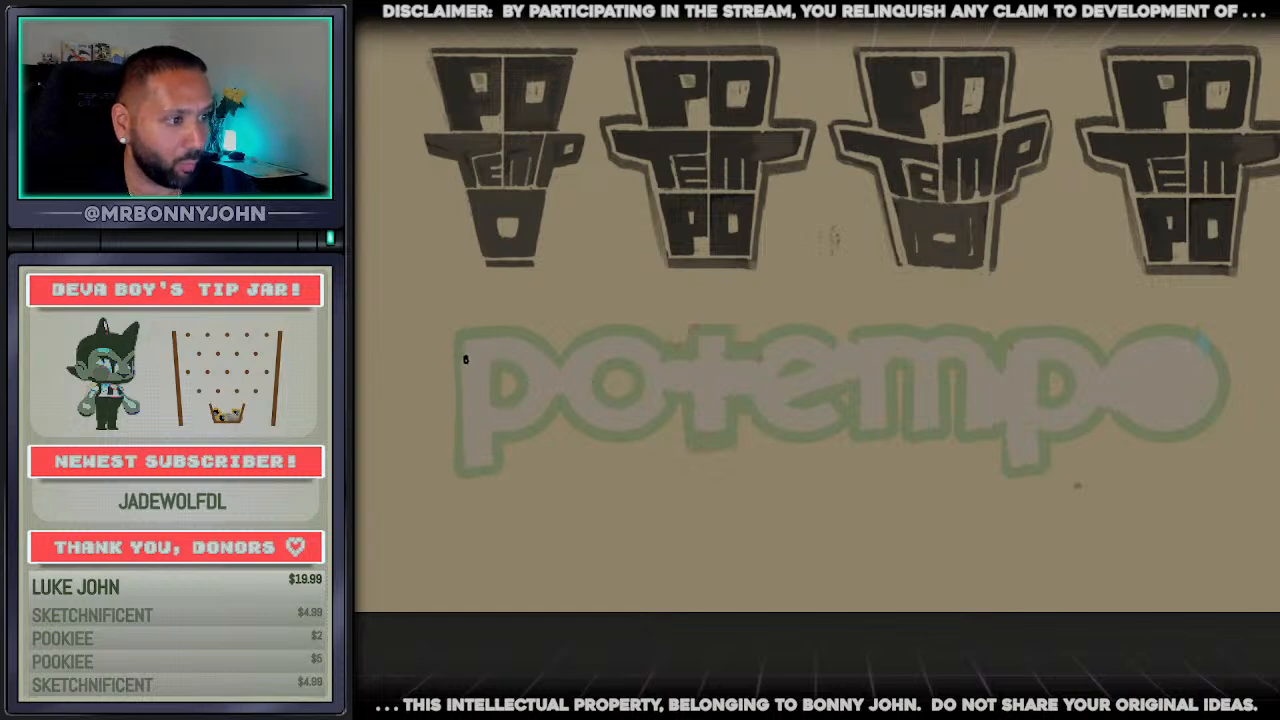
mouse_move(458, 336)
mouse_down()
mouse_move(459, 470)
mouse_move(496, 475)
mouse_move(500, 440)
mouse_up()
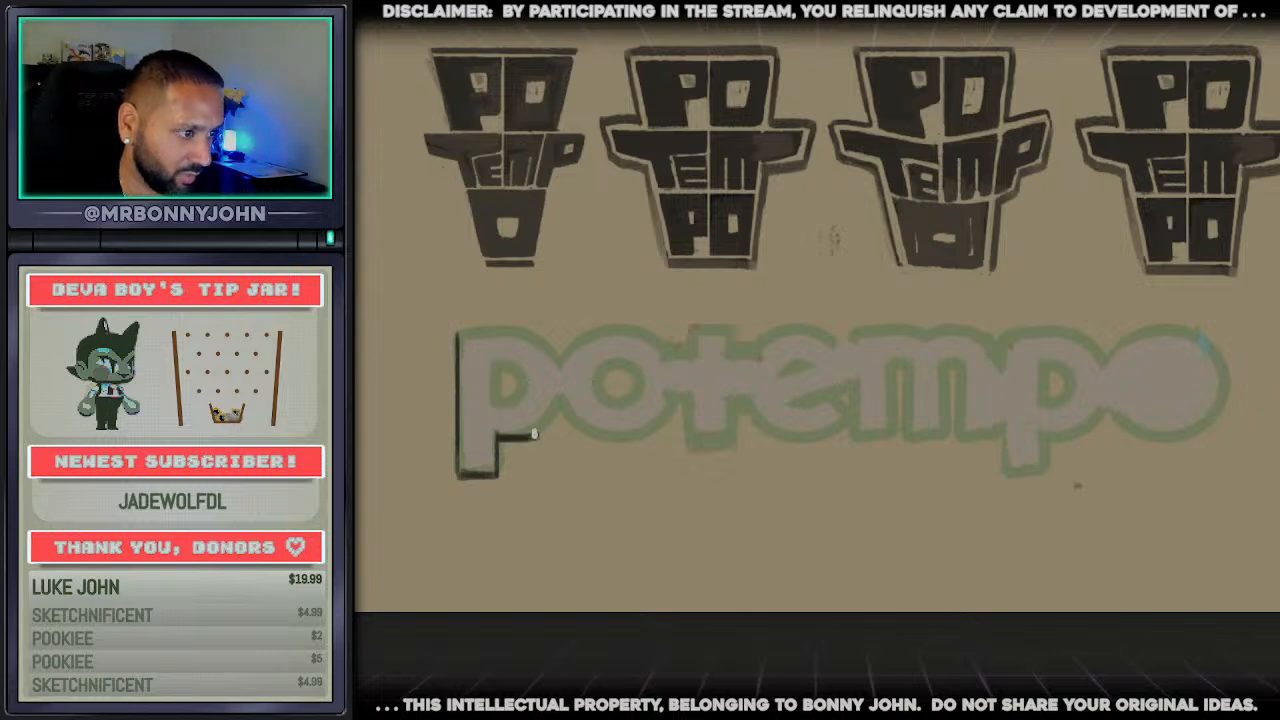
mouse_move(498, 438)
mouse_down()
mouse_move(546, 441)
mouse_move(559, 412)
mouse_up()
key(ctrl+z)
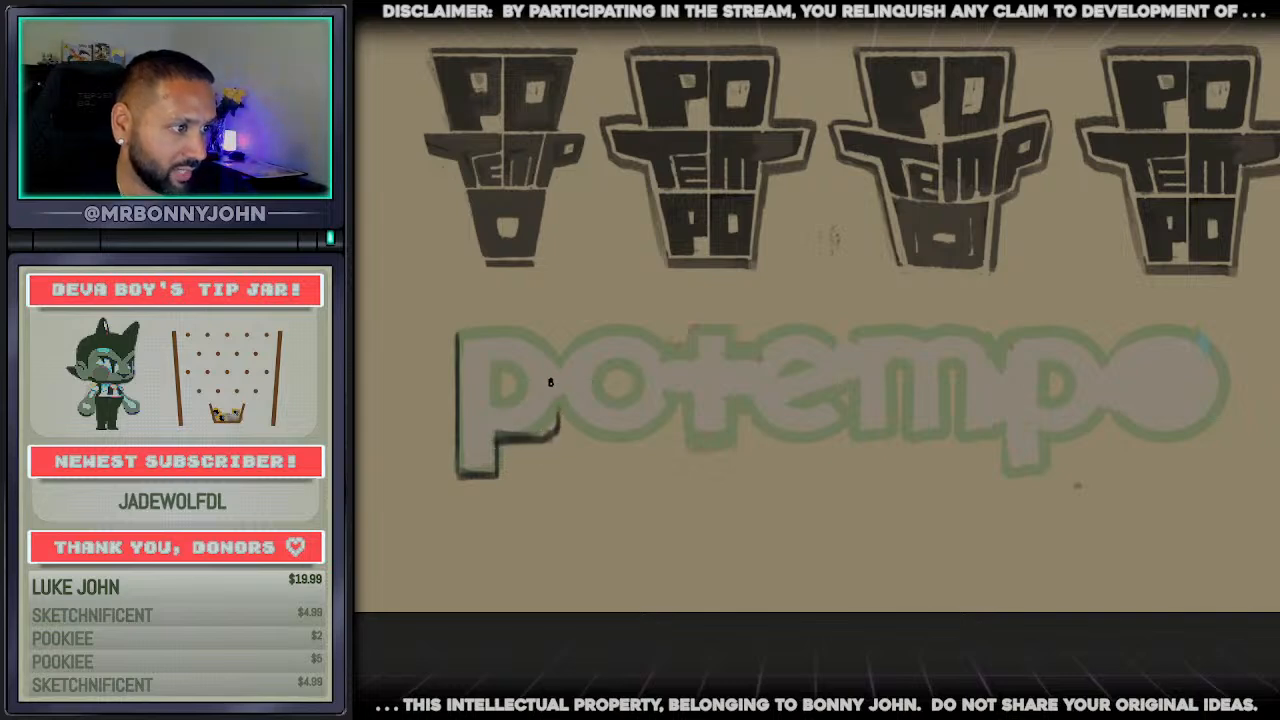
Close the top of the first p and outline the neighbouring o as a blocky shape with softened corners
mouse_move(458, 331)
mouse_down()
mouse_move(556, 338)
mouse_move(559, 359)
mouse_move(682, 332)
mouse_up()
mouse_move(565, 398)
mouse_down()
mouse_move(566, 438)
mouse_move(665, 436)
mouse_up()
key(ctrl+z)
drag(570, 434, 668, 438)
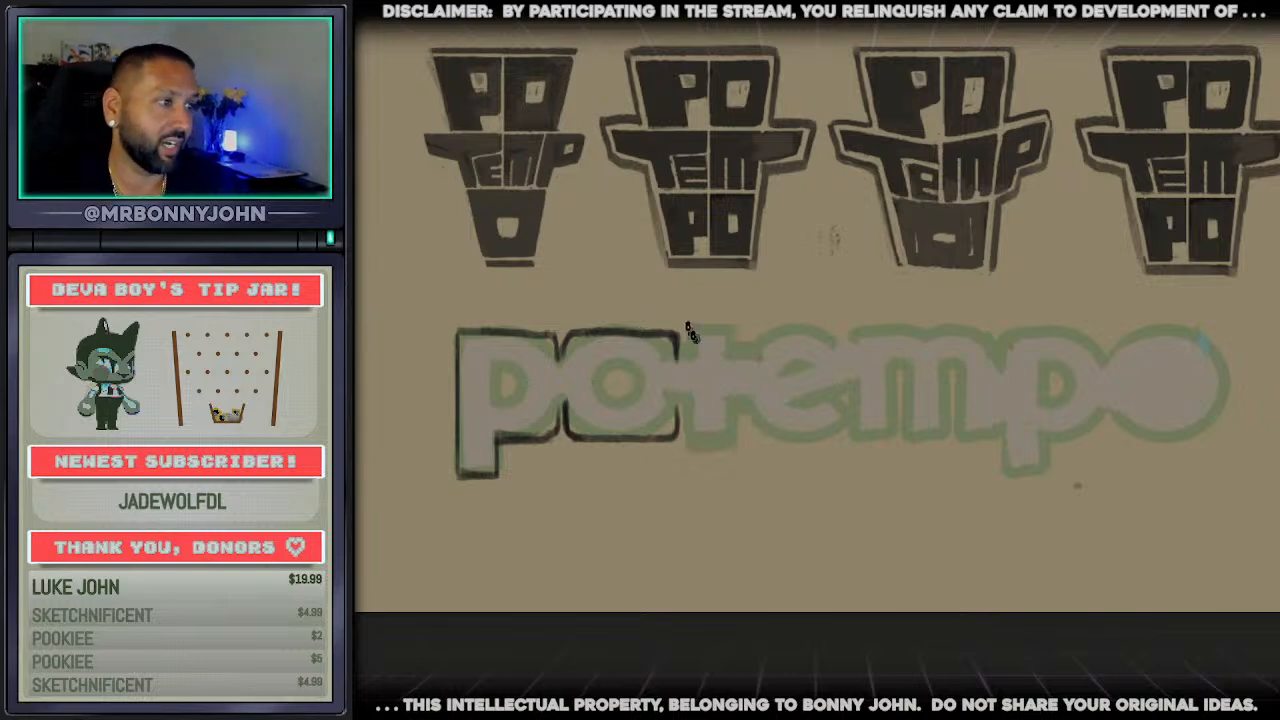
Outline the t with a wide bowl-shaped cap rising above the word and a squared foot below the baseline
mouse_move(648, 313)
mouse_down()
mouse_move(682, 328)
mouse_move(681, 350)
mouse_move(638, 293)
mouse_move(786, 293)
mouse_move(743, 327)
mouse_move(737, 421)
mouse_up()
key(ctrl+z)
key(ctrl+z)
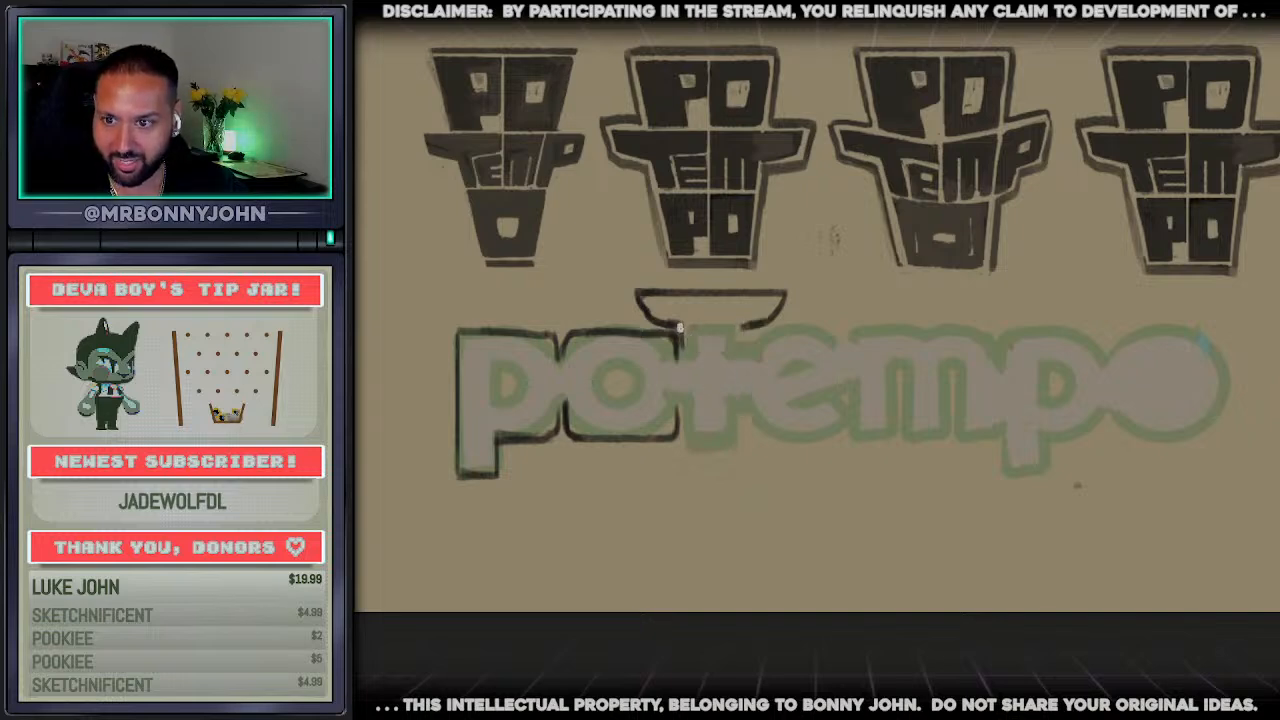
drag(679, 327, 686, 452)
key(ctrl+z)
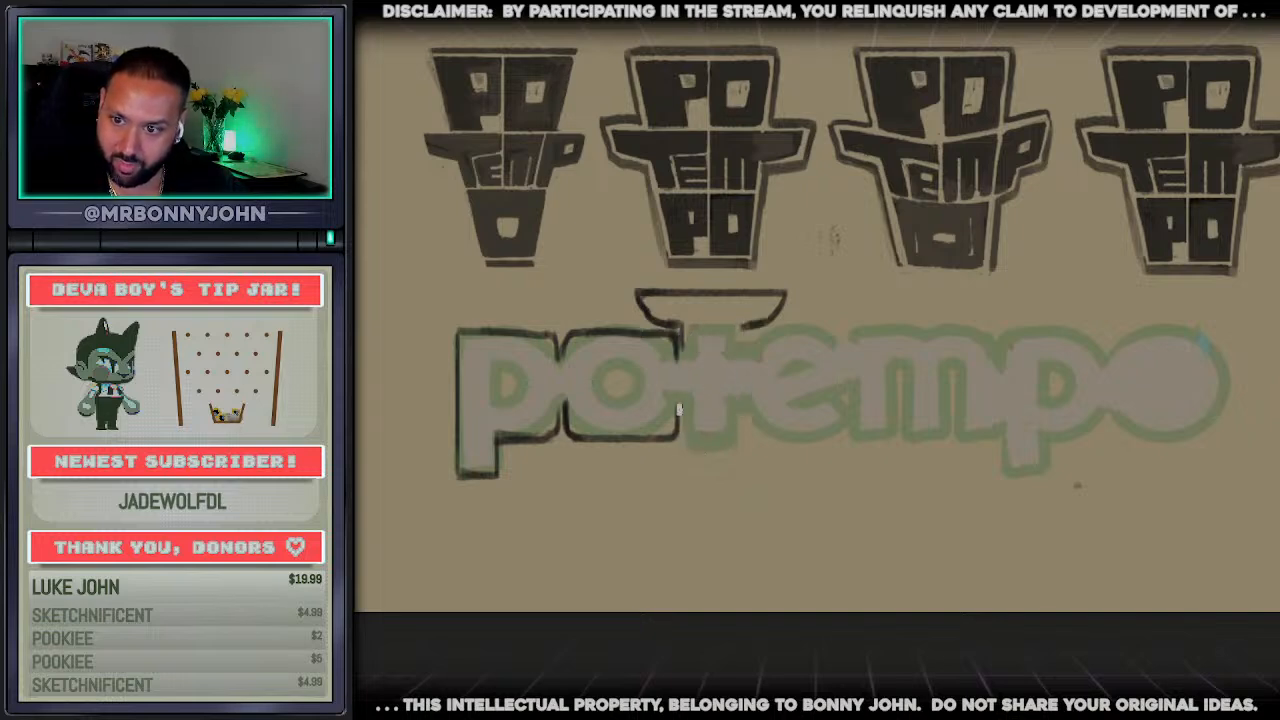
mouse_move(678, 408)
mouse_down()
mouse_move(686, 446)
mouse_move(732, 448)
mouse_move(743, 330)
mouse_up()
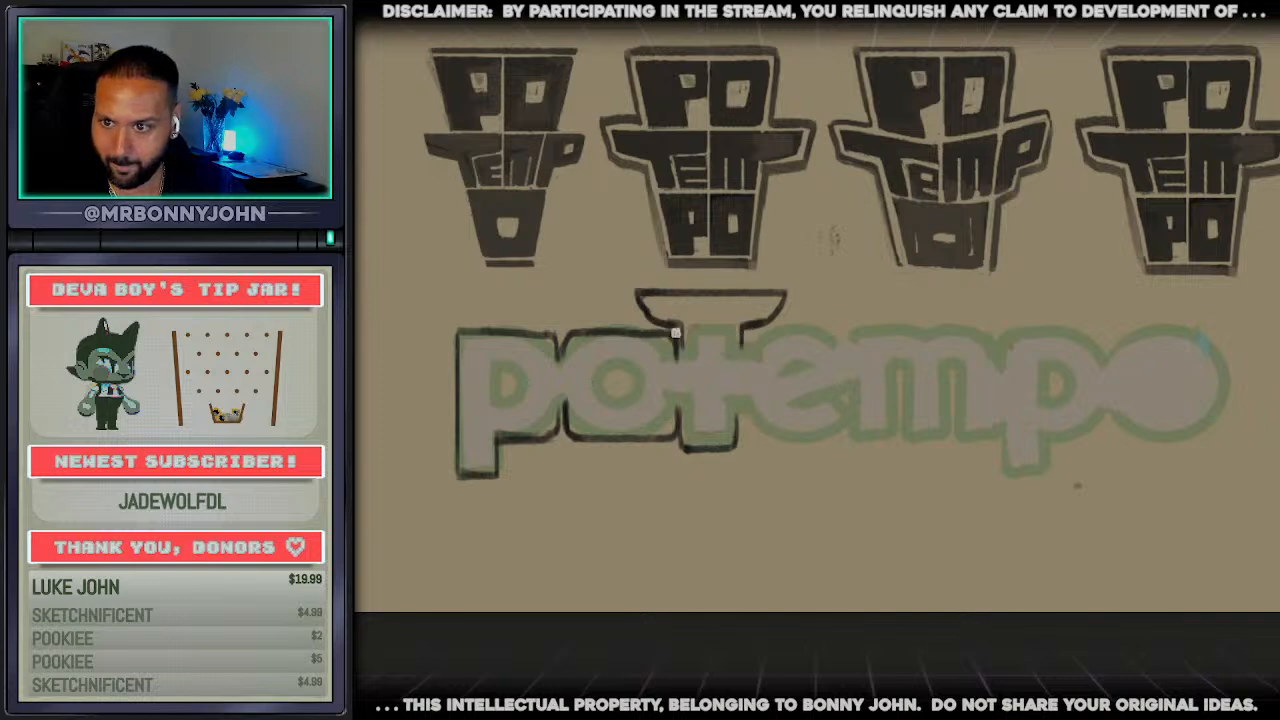
Try sketching extruded side faces on the t's cap and the first p, and undo them
mouse_move(645, 330)
mouse_down()
mouse_move(620, 298)
mouse_move(655, 300)
mouse_move(627, 318)
mouse_move(676, 328)
mouse_move(624, 314)
mouse_move(615, 298)
mouse_move(774, 300)
mouse_up()
key(ctrl+z)
key(ctrl+z)
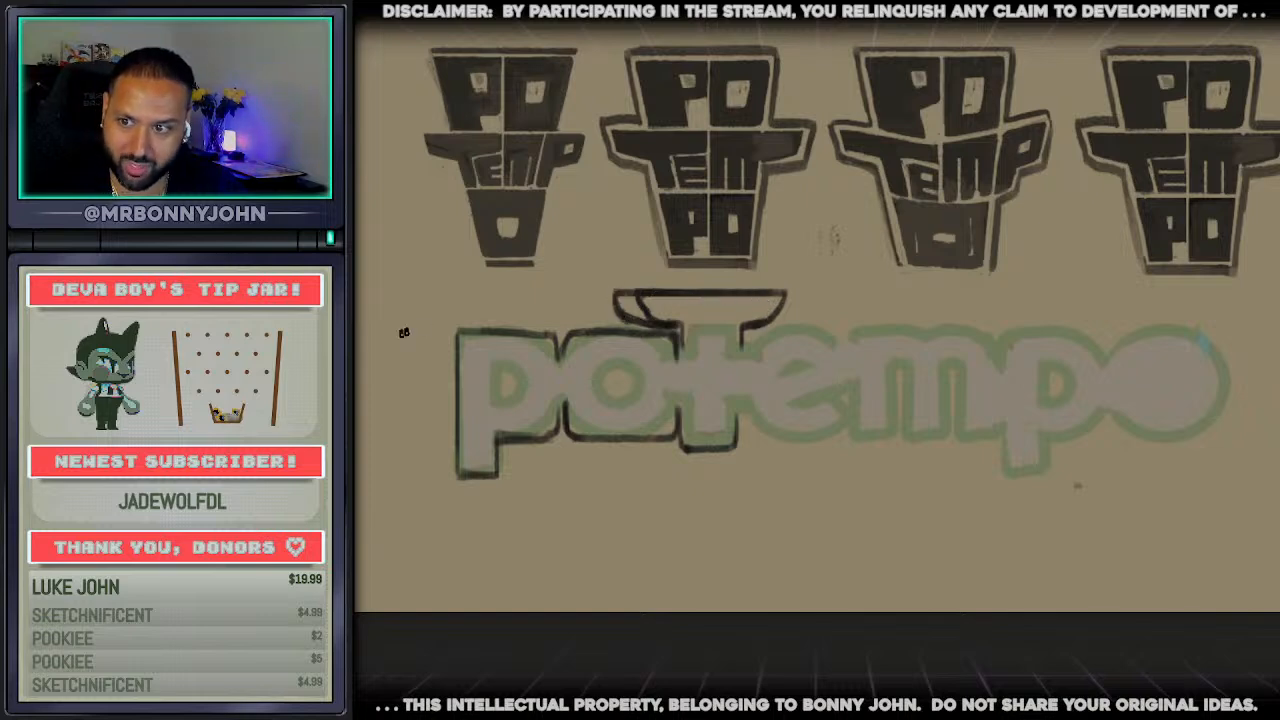
mouse_move(497, 325)
mouse_down()
mouse_move(410, 308)
mouse_move(413, 420)
mouse_move(390, 312)
mouse_move(385, 405)
mouse_move(452, 460)
mouse_move(458, 482)
mouse_move(505, 480)
mouse_move(518, 455)
mouse_up()
mouse_move(386, 362)
mouse_down()
mouse_move(413, 376)
mouse_move(424, 353)
mouse_up()
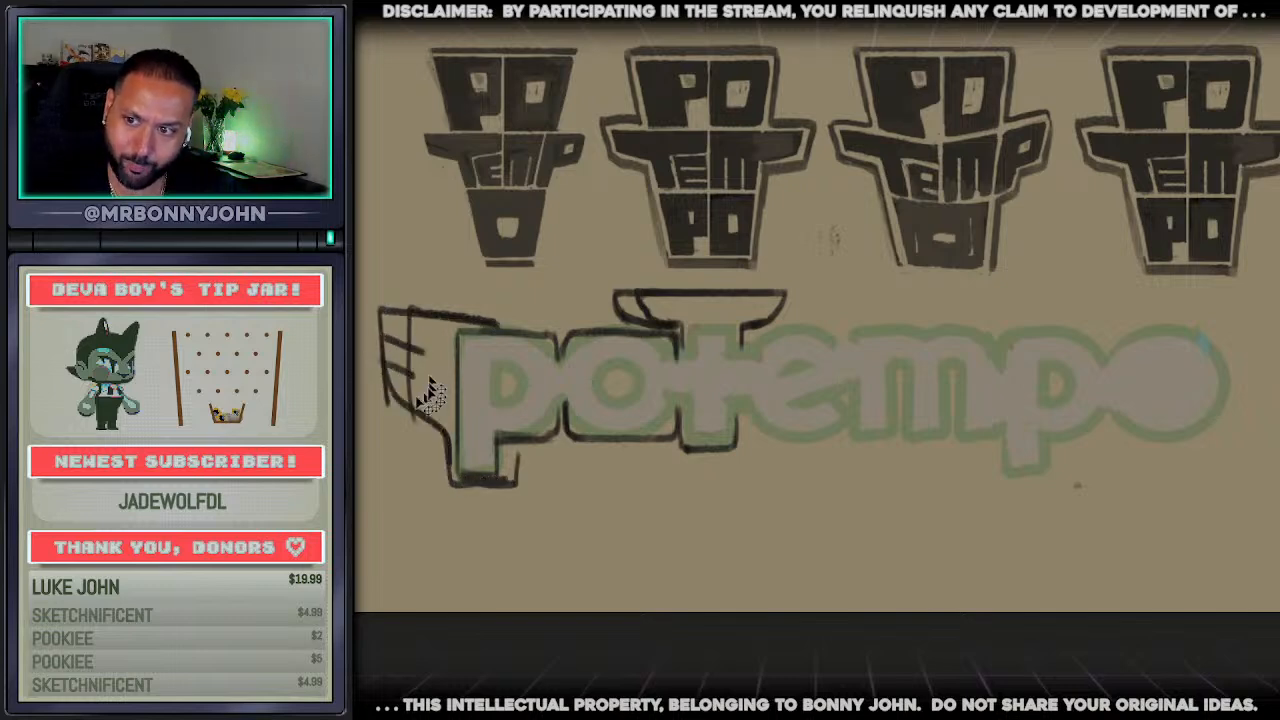
key(ctrl+z)
key(ctrl+z)
key(ctrl+z)
key(ctrl+z)
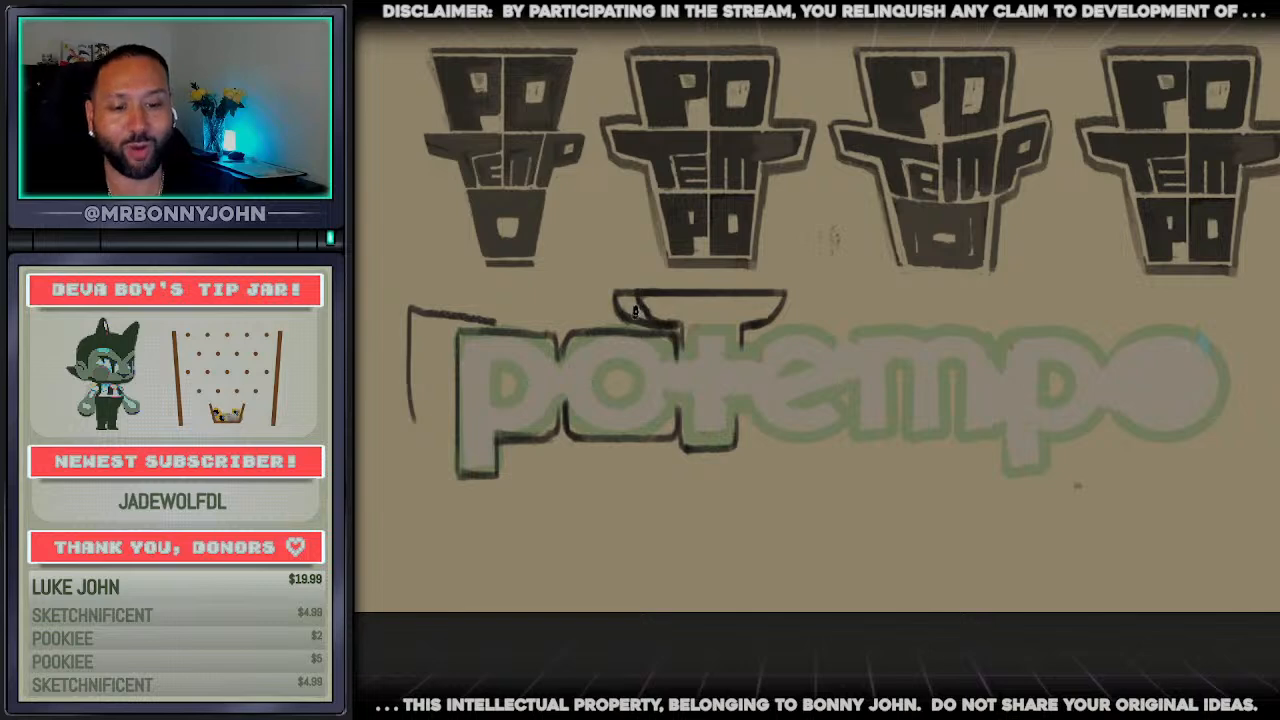
key(ctrl+z)
key(ctrl+z)
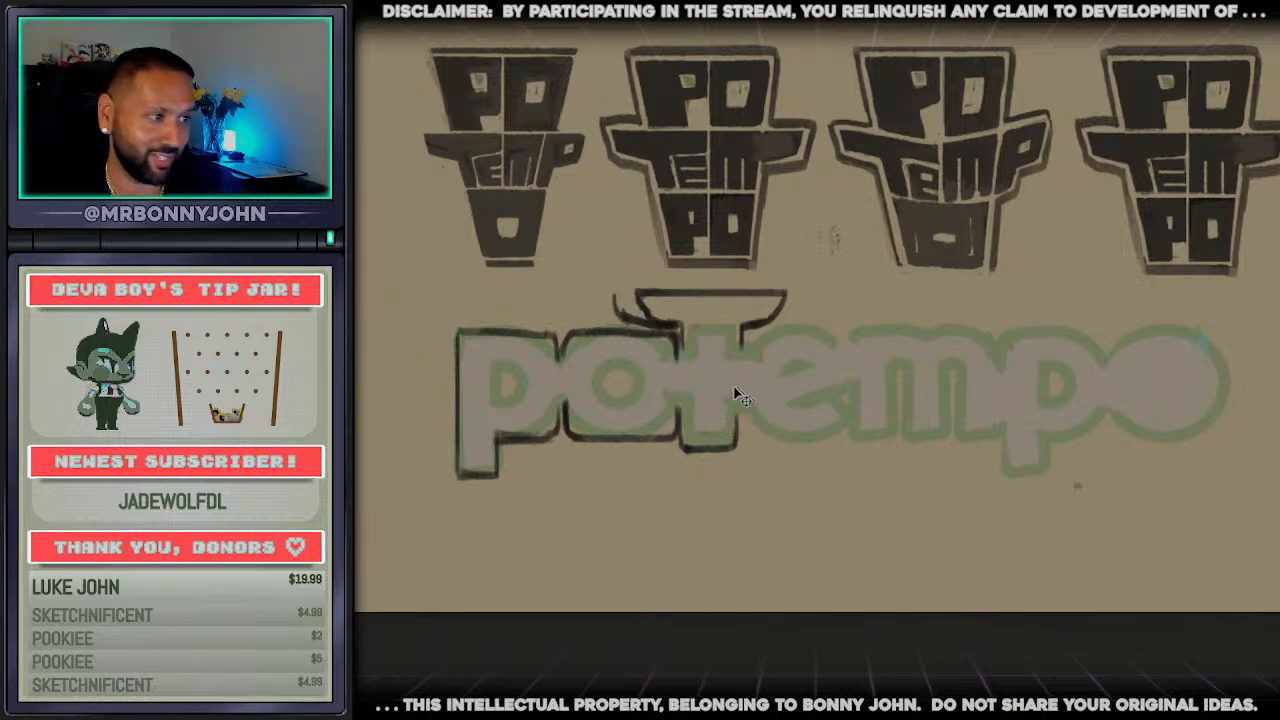
key(ctrl+z)
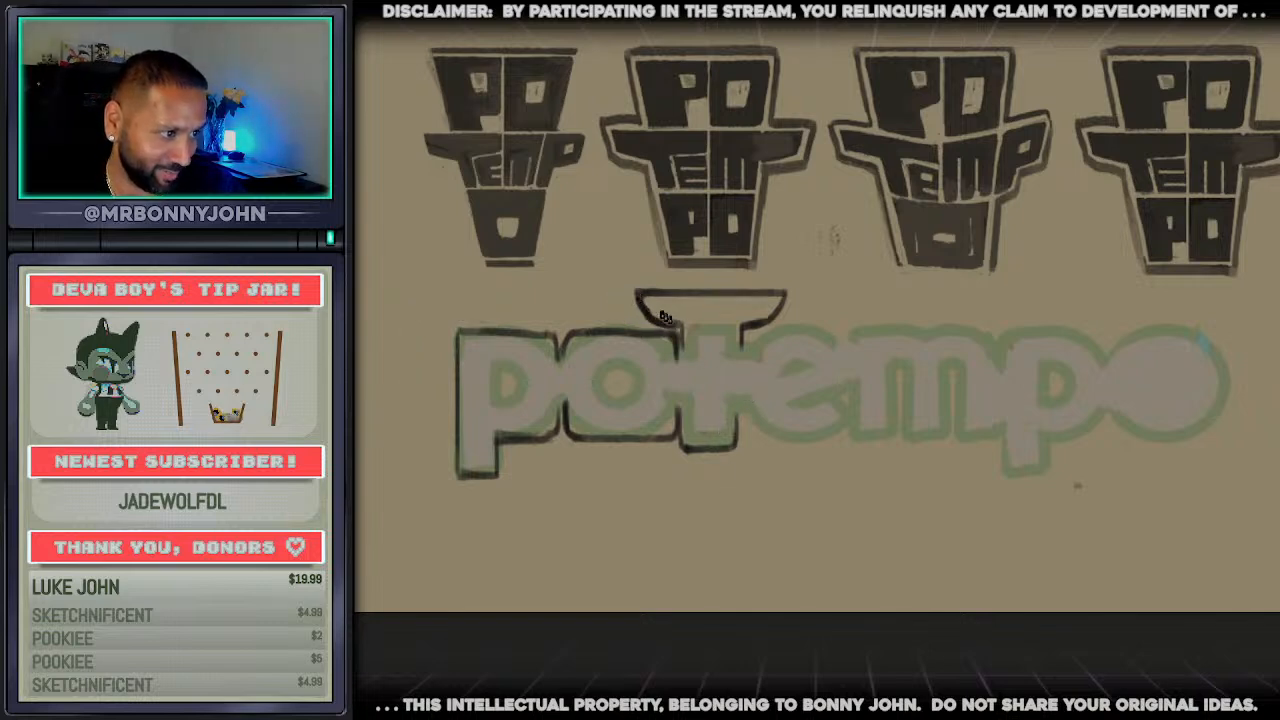
Thicken the left edge of the t's cap and outline a blocky e with horizontal slots
drag(637, 296, 672, 327)
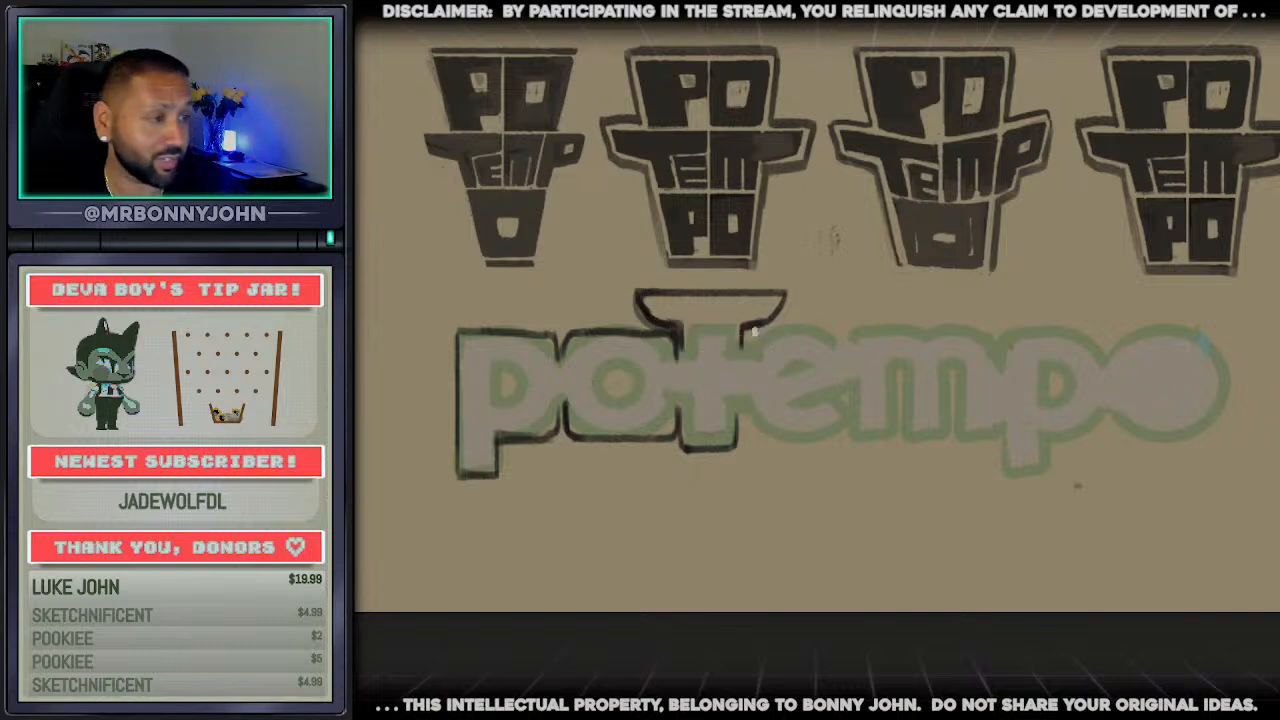
drag(748, 328, 838, 330)
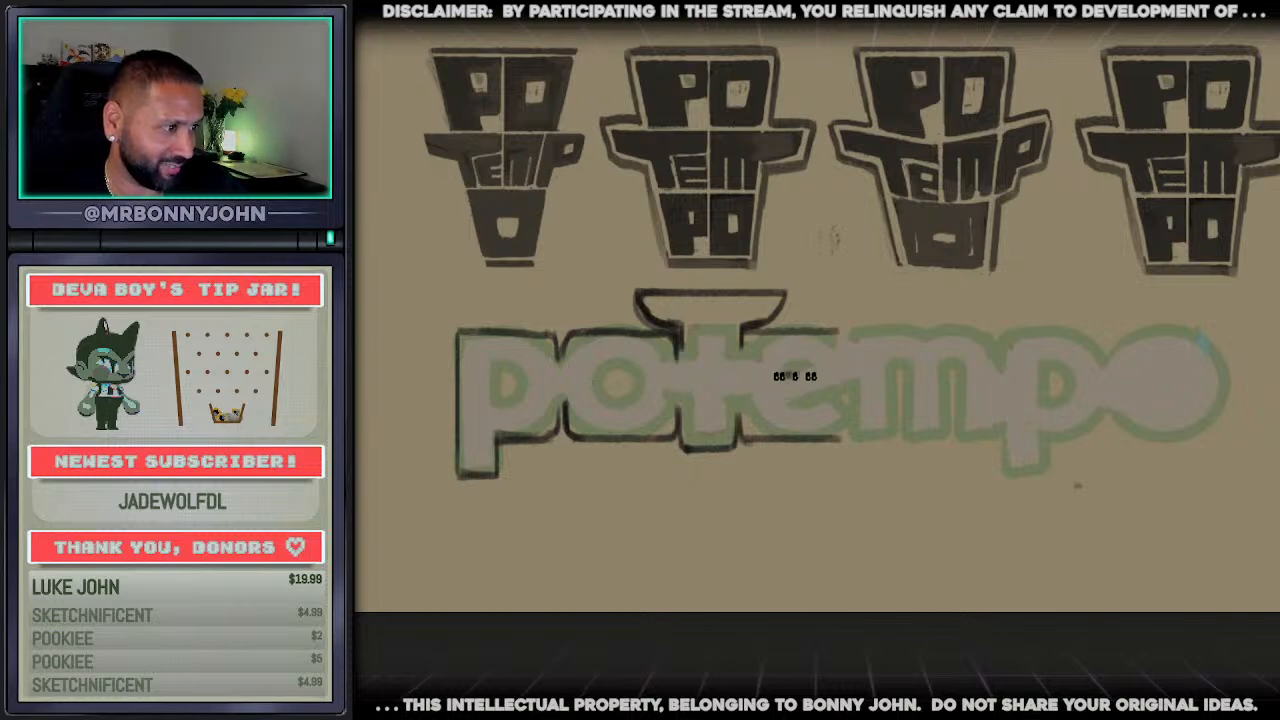
drag(778, 375, 834, 371)
key(ctrl+z)
drag(787, 401, 830, 402)
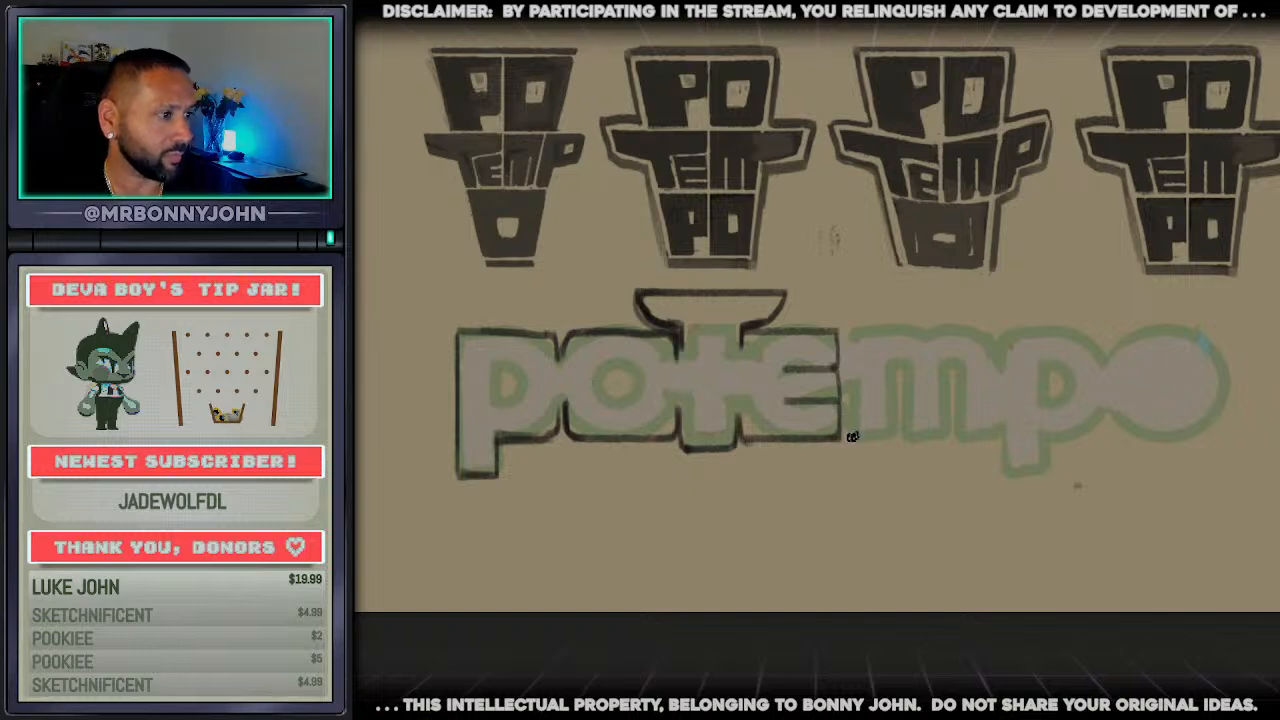
Outline the m as a square block, aligning its top and bottom edges with the neighbouring e
drag(845, 440, 956, 440)
key(ctrl+z)
drag(847, 436, 967, 436)
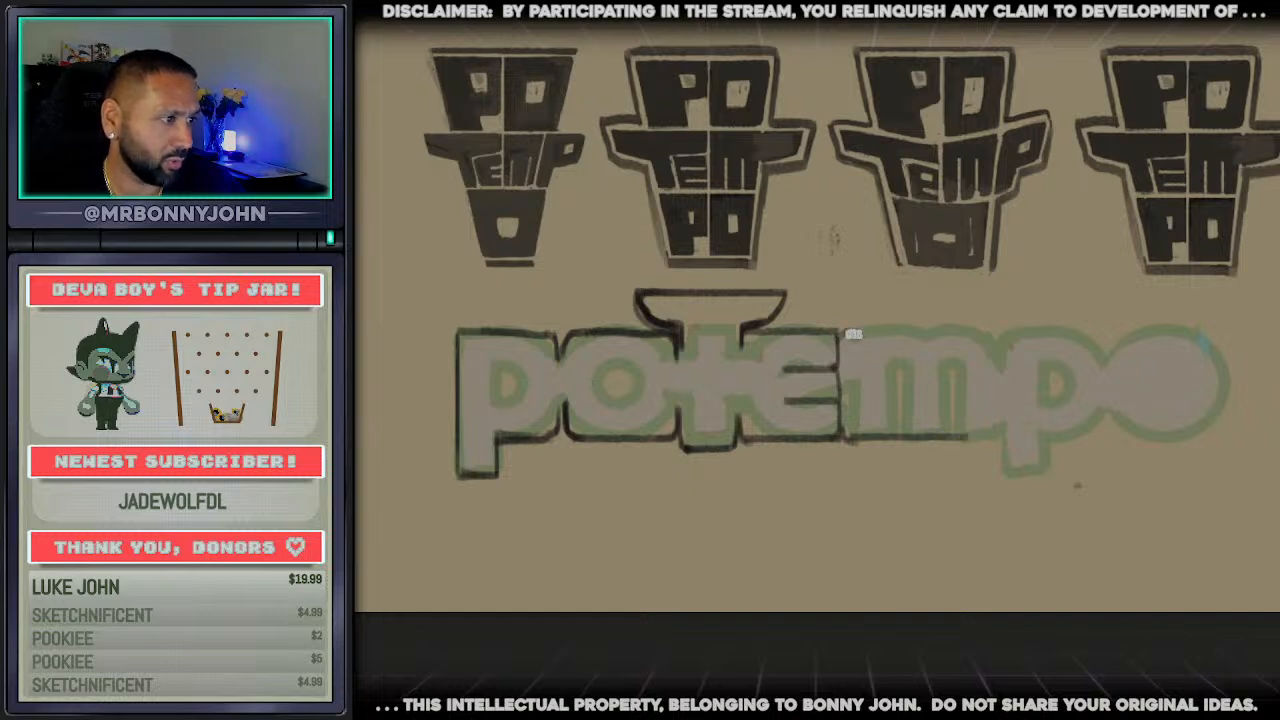
mouse_move(853, 334)
mouse_down()
mouse_move(958, 332)
mouse_move(975, 434)
mouse_up()
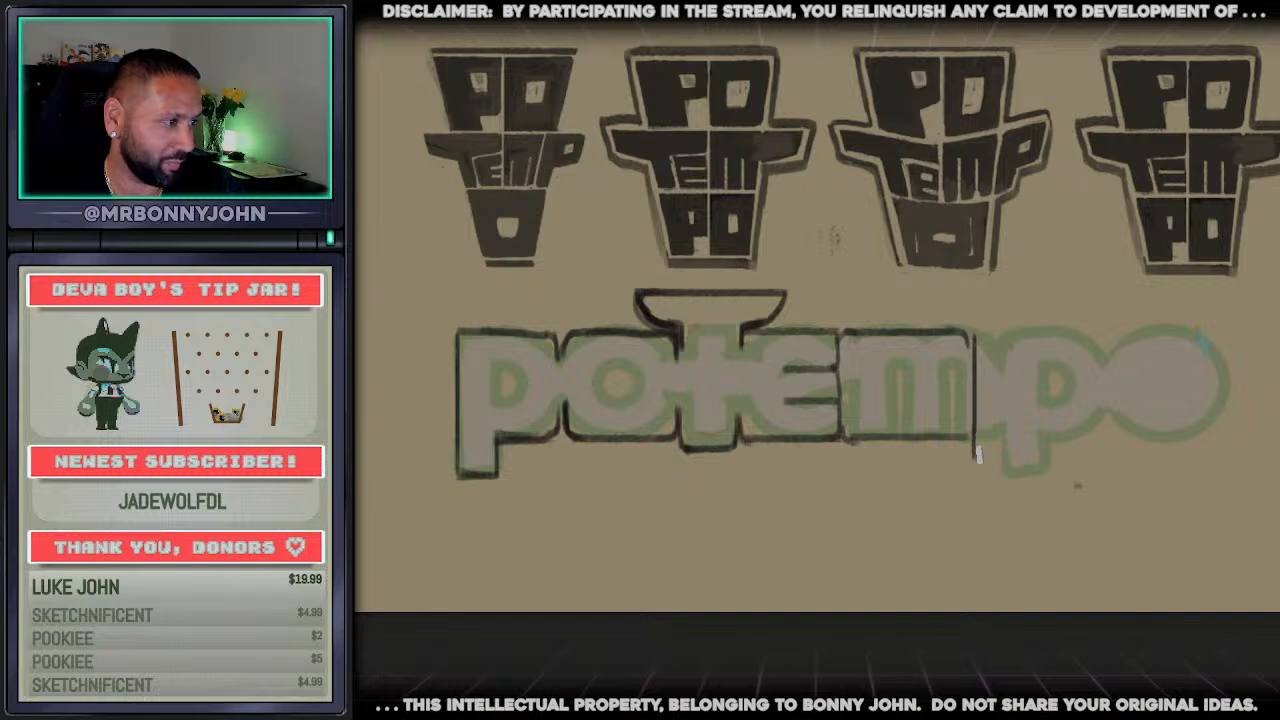
Outline the second p with a squared descender and the final o as a block with rounded corners
mouse_move(974, 469)
mouse_down()
mouse_move(1021, 464)
mouse_move(1021, 441)
mouse_move(1063, 428)
mouse_up()
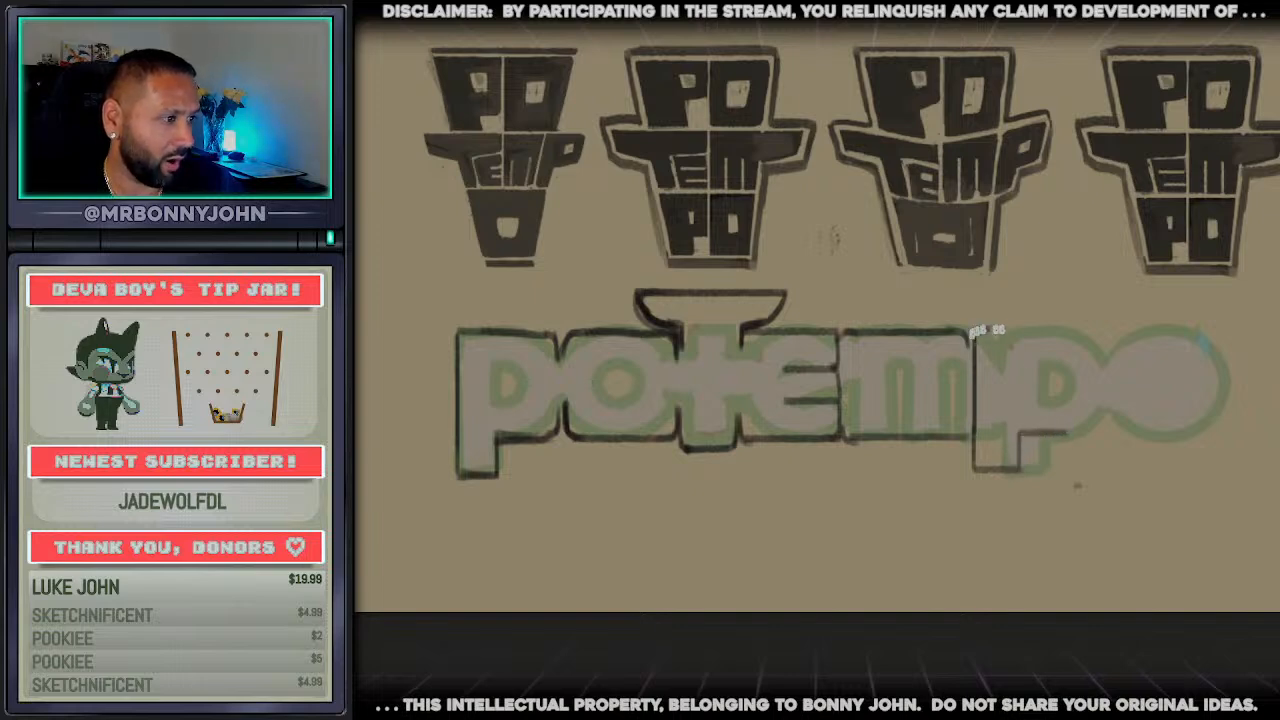
mouse_move(972, 331)
mouse_down()
mouse_move(1072, 333)
mouse_move(1080, 424)
mouse_up()
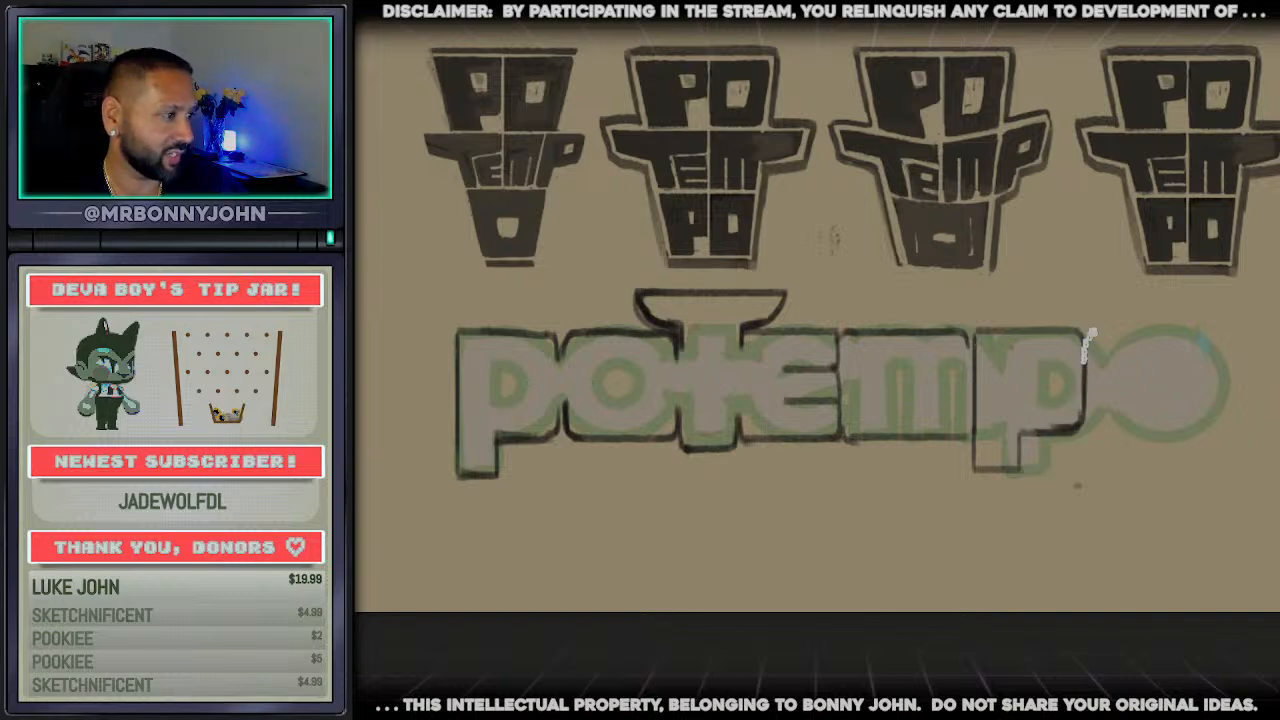
drag(1092, 332, 1186, 338)
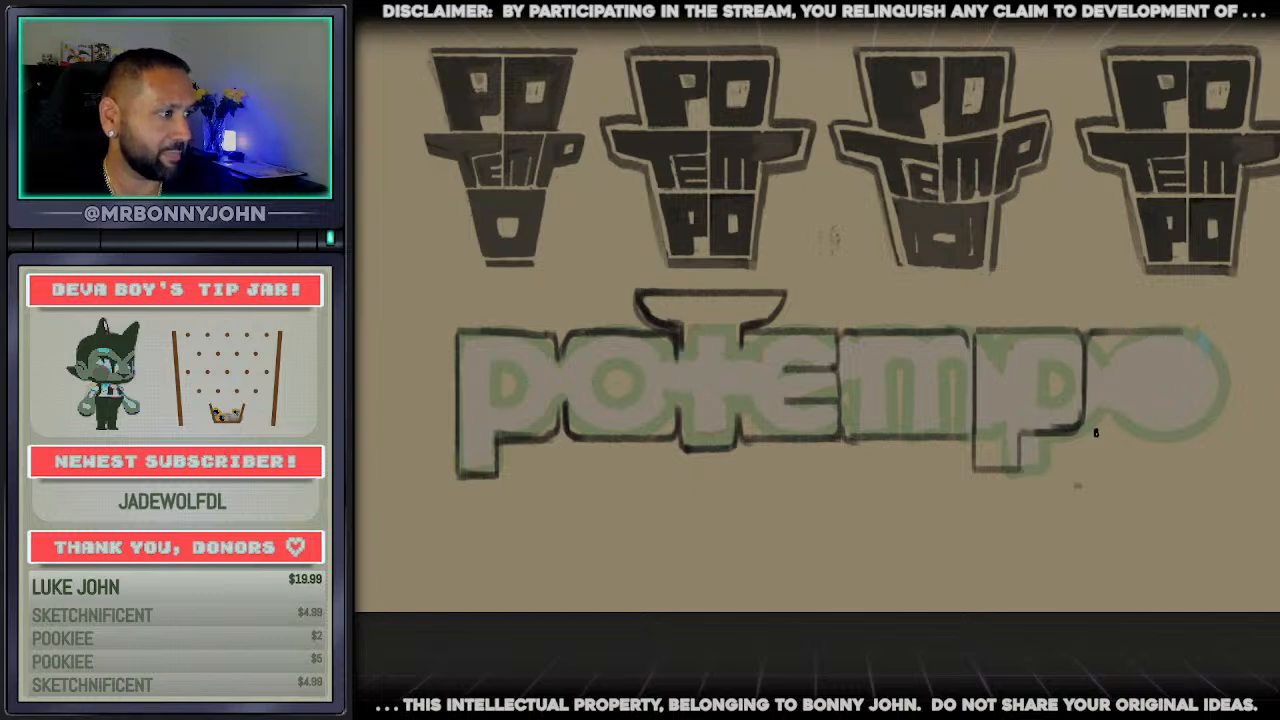
mouse_move(1093, 434)
mouse_down()
mouse_move(1182, 430)
mouse_move(1197, 392)
mouse_up()
mouse_move(1181, 332)
mouse_down()
mouse_move(1205, 412)
mouse_move(1192, 424)
mouse_up()
key(ctrl+z)
mouse_move(1200, 366)
mouse_down()
mouse_move(1198, 430)
mouse_move(1186, 433)
mouse_up()
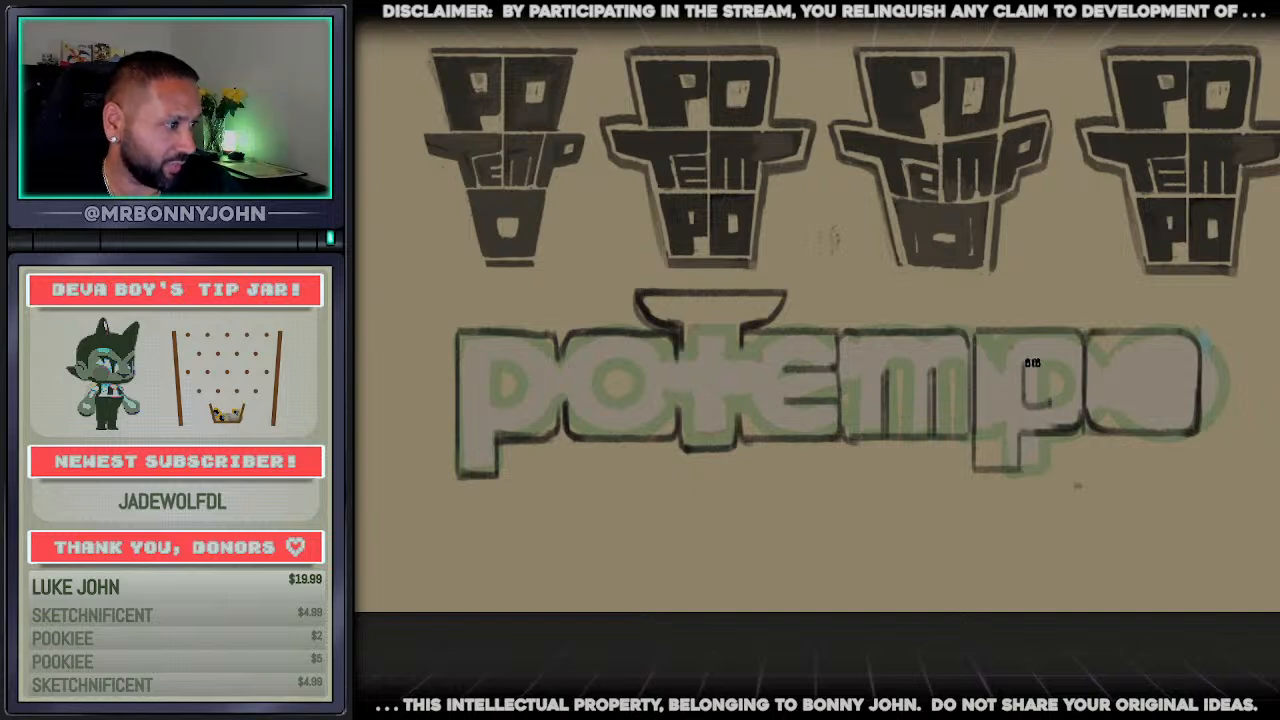
Draw rounded-square counters inside the second p, the final o and the first o
mouse_move(1029, 362)
mouse_down()
mouse_move(1056, 372)
mouse_move(1040, 396)
mouse_up()
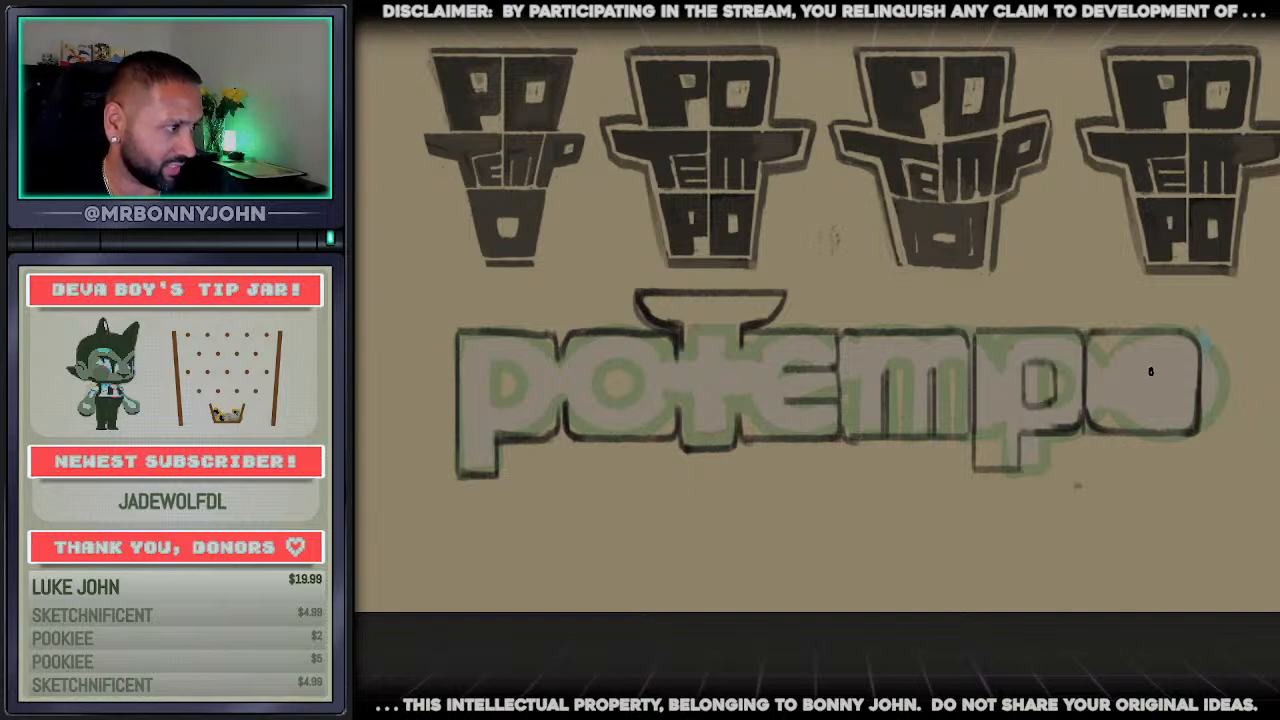
mouse_move(1150, 371)
mouse_down()
mouse_move(1123, 365)
mouse_move(1154, 372)
mouse_up()
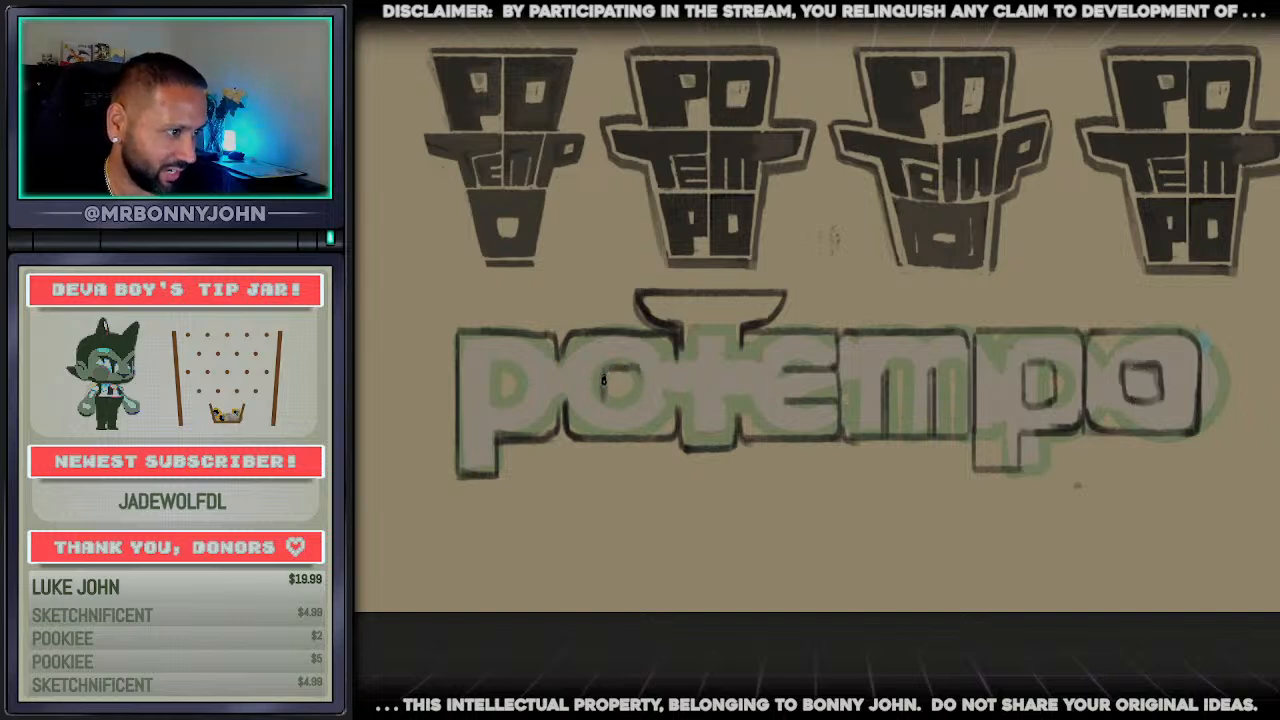
mouse_move(604, 380)
mouse_down()
mouse_move(643, 405)
mouse_move(609, 407)
mouse_up()
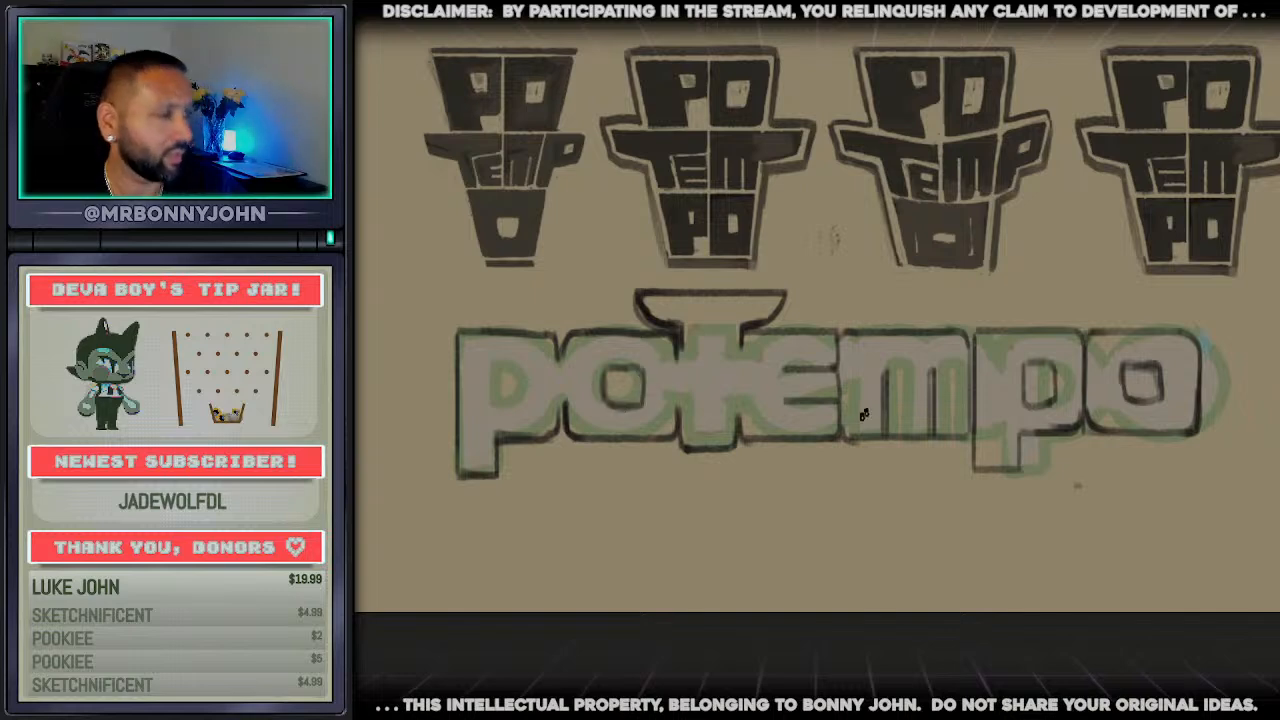
Erase the middle of the vertical stroke between the e and the m
key(e)
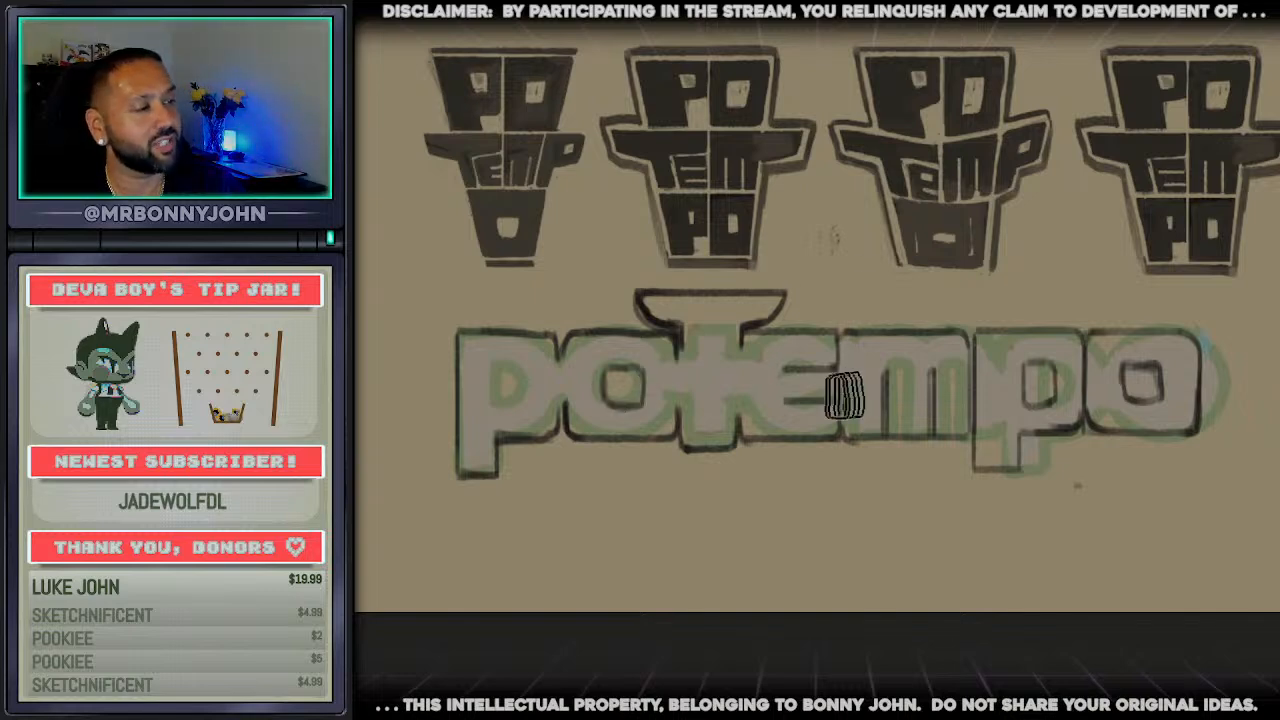
drag(852, 368, 846, 402)
key(b)
key(e)
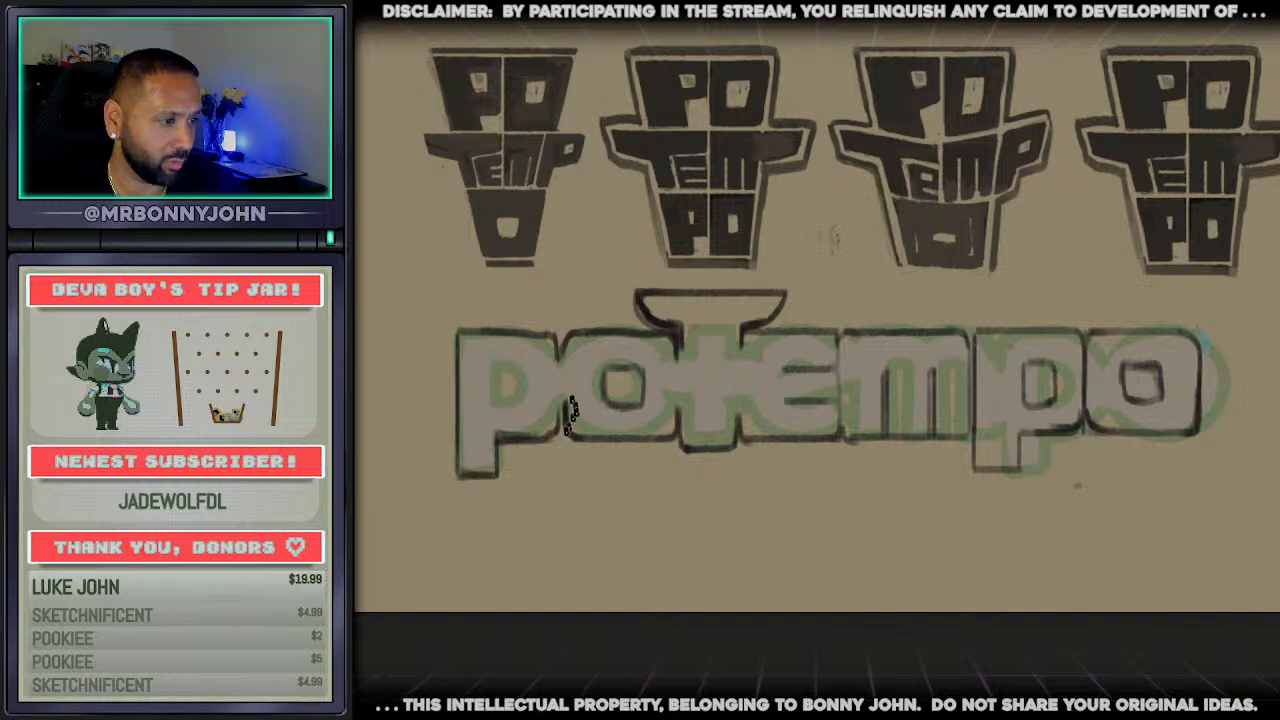
Add the first p's counter, level the t's foot with the baseline, and strengthen the top and bottom edges across the wordmark
key(b)
mouse_move(571, 415)
mouse_down()
mouse_move(559, 424)
mouse_move(569, 380)
mouse_up()
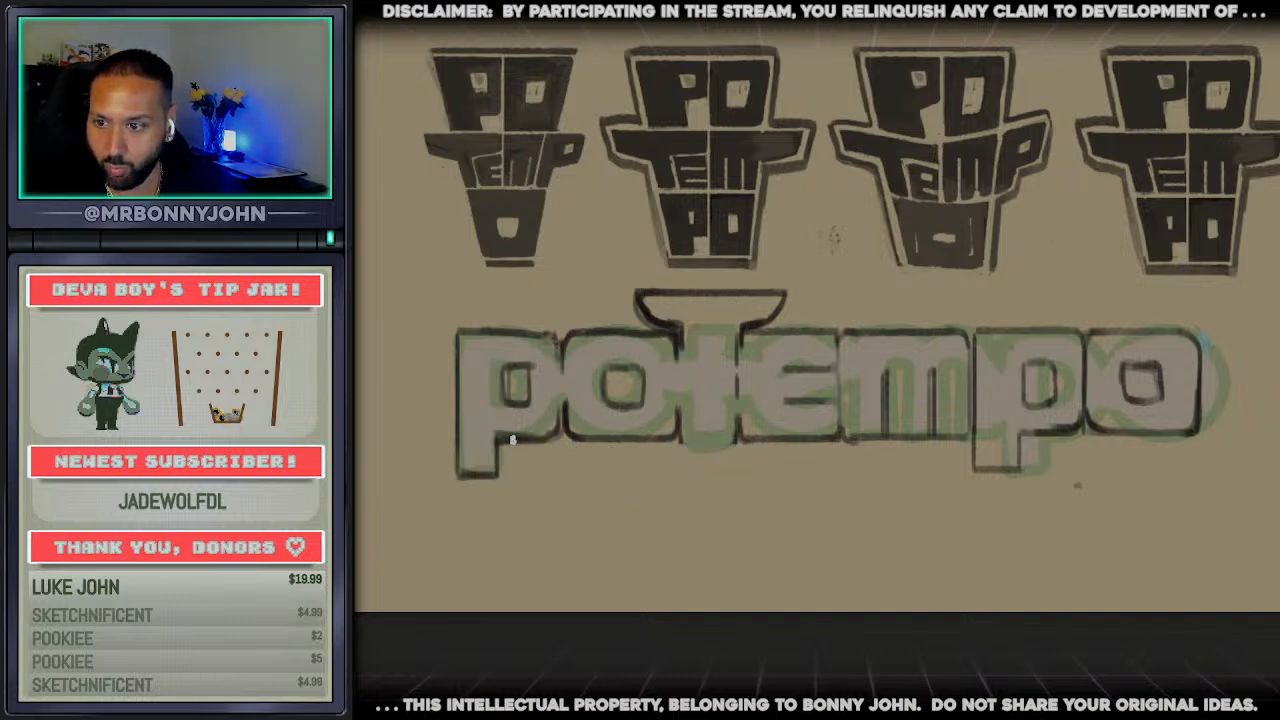
drag(983, 434, 1210, 440)
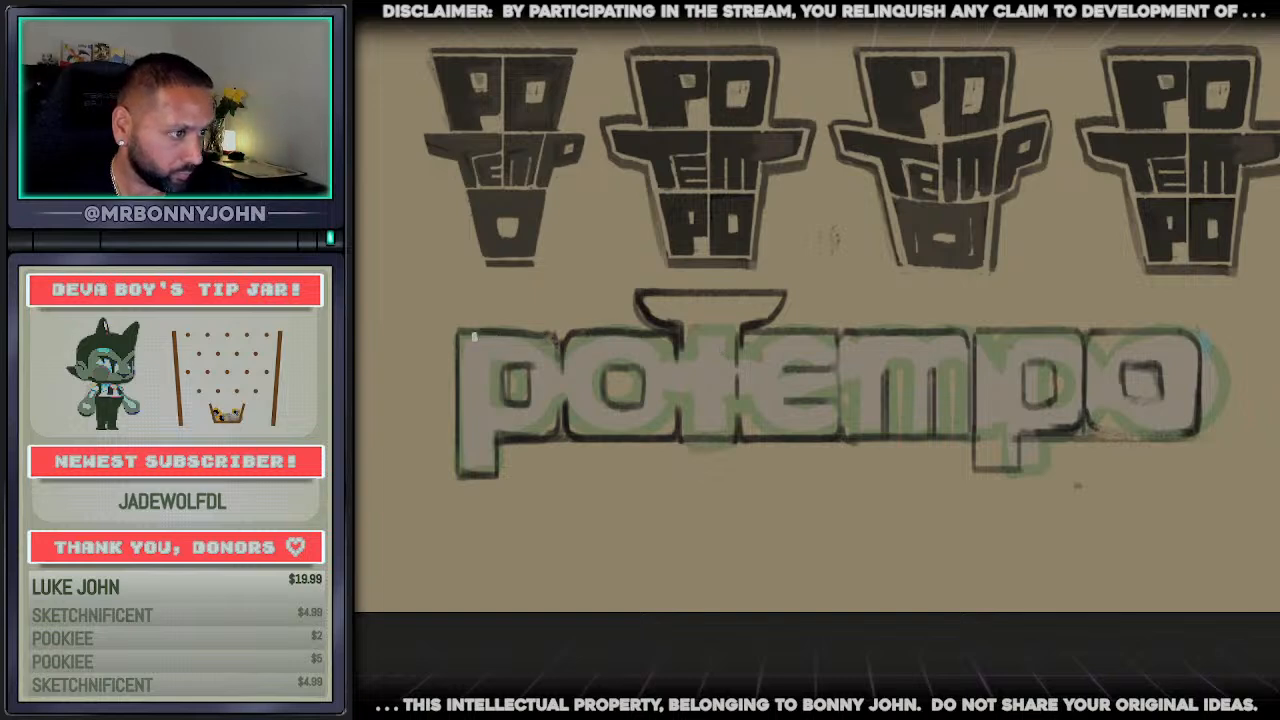
drag(470, 335, 1207, 335)
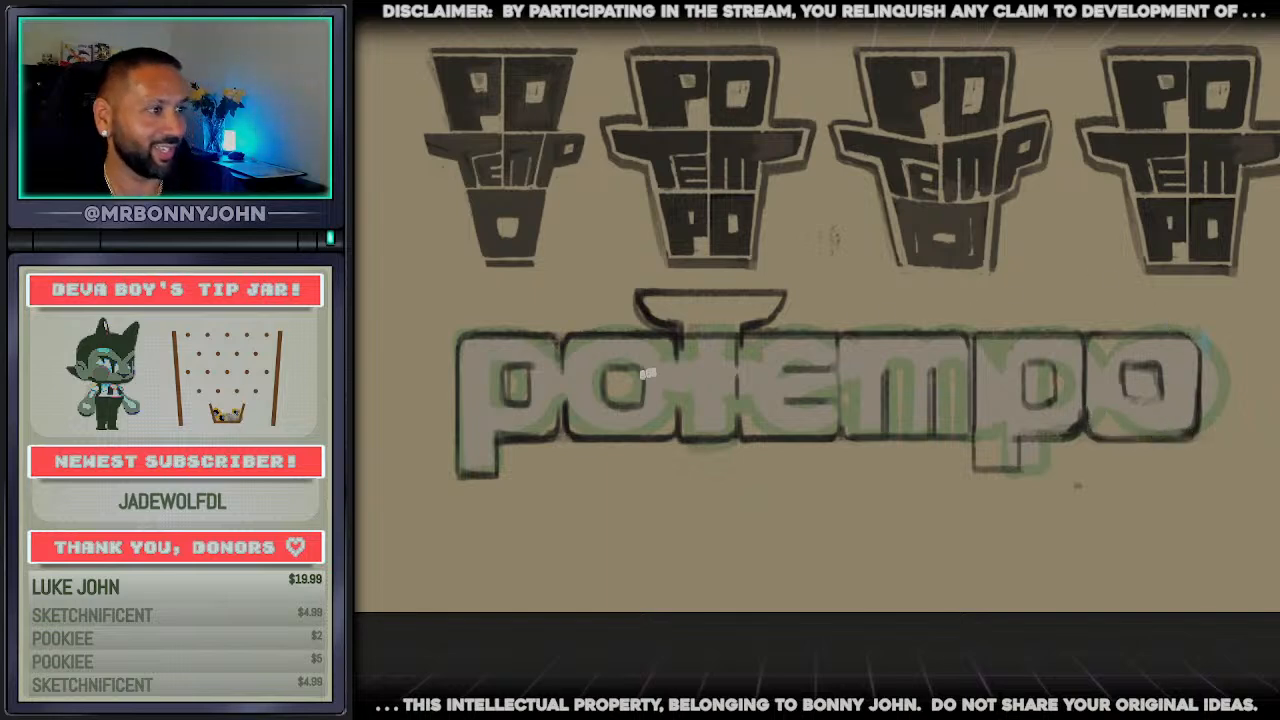
Erase the t's cap and redraw it as a slightly narrower, shallow bowl shape with rounded upper corners
mouse_move(516, 406)
mouse_down()
mouse_move(526, 366)
mouse_move(506, 386)
mouse_move(534, 398)
mouse_up()
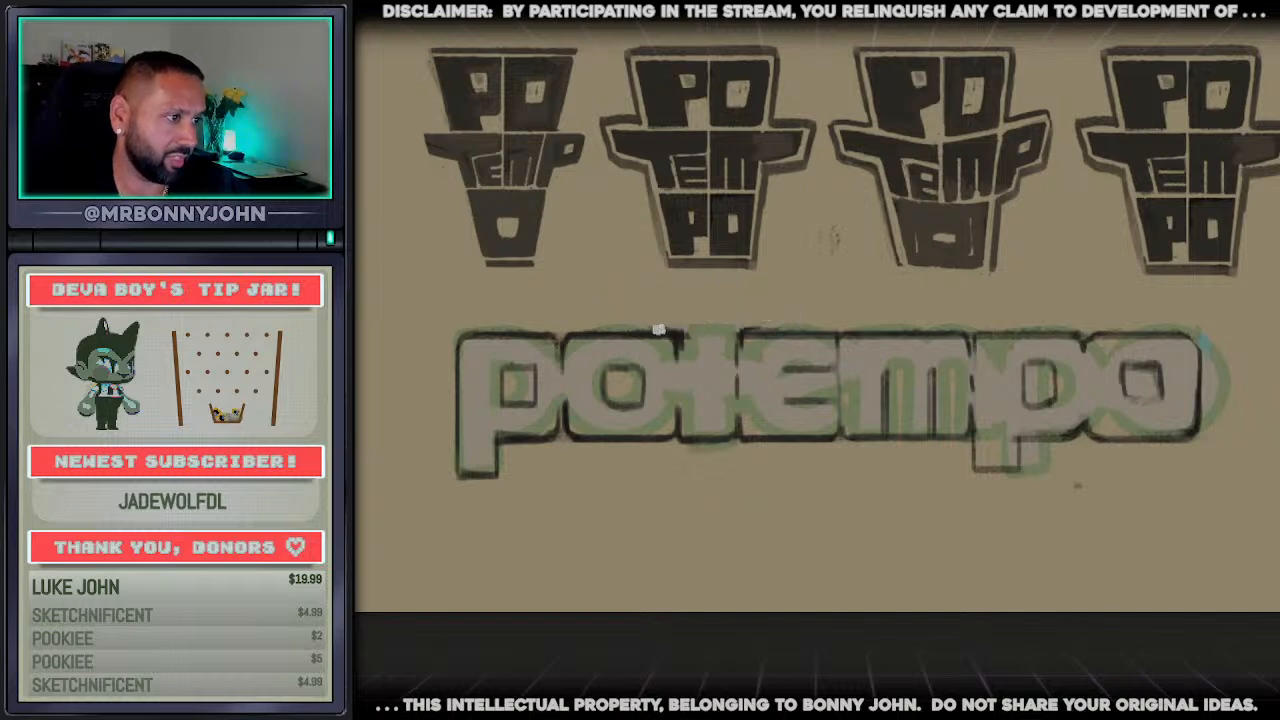
mouse_move(660, 330)
mouse_down()
mouse_move(641, 307)
mouse_move(784, 302)
mouse_move(743, 333)
mouse_up()
drag(745, 332, 782, 303)
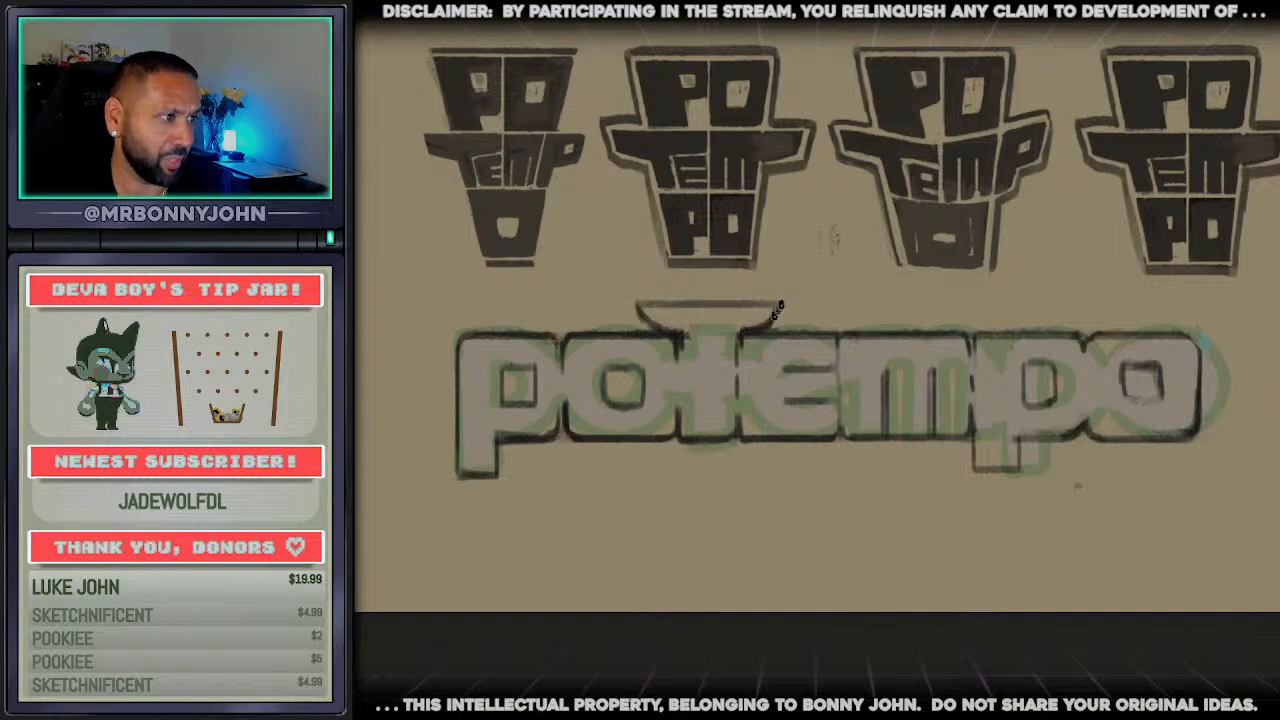
mouse_move(648, 322)
mouse_down()
mouse_move(647, 294)
mouse_move(766, 293)
mouse_move(748, 307)
mouse_move(776, 306)
mouse_up()
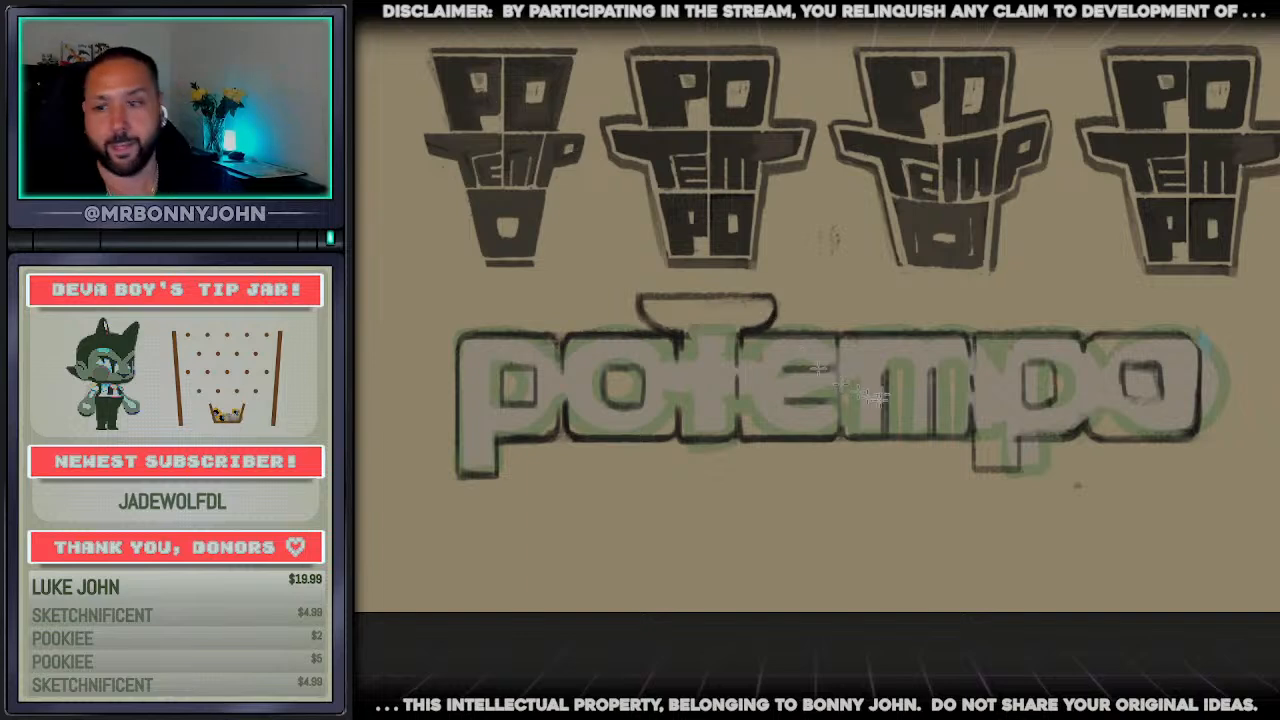
mouse_move(976, 319)
mouse_down()
mouse_move(1063, 480)
mouse_move(1086, 491)
mouse_up()
key(ctrl+x)
key(ctrl+v)
key(ctrl+z)
key(ctrl+z)
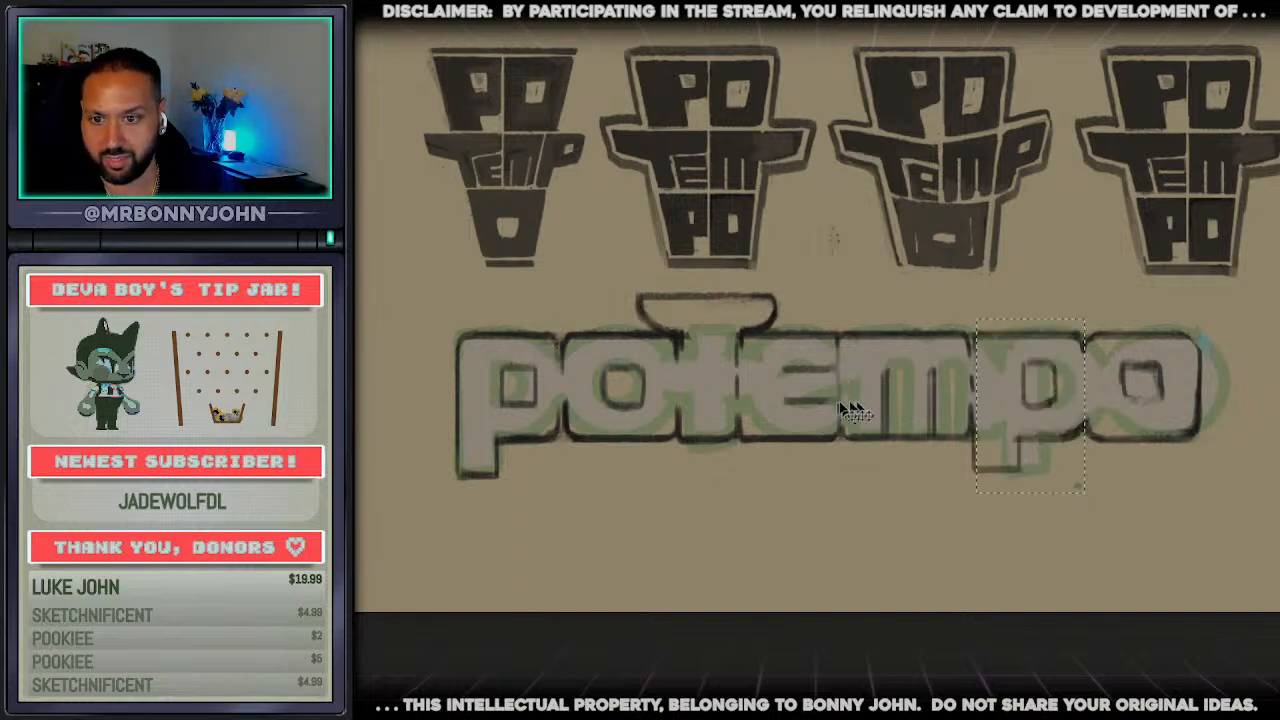
Replace the first p with a copy of the second p, aligned beside the first o
drag(970, 322, 1086, 491)
key(ctrl+x)
key(ctrl+z)
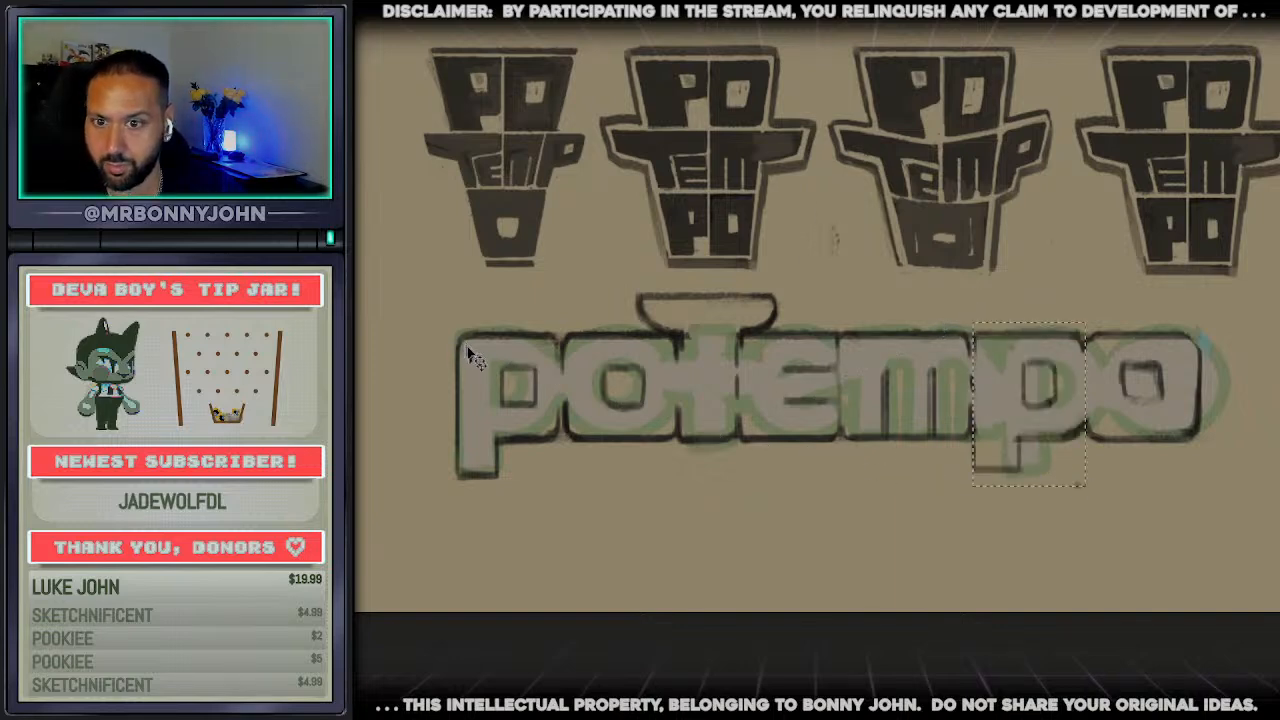
mouse_move(407, 297)
mouse_down()
mouse_move(535, 485)
mouse_move(562, 489)
mouse_up()
key(ctrl+x)
key(ctrl+v)
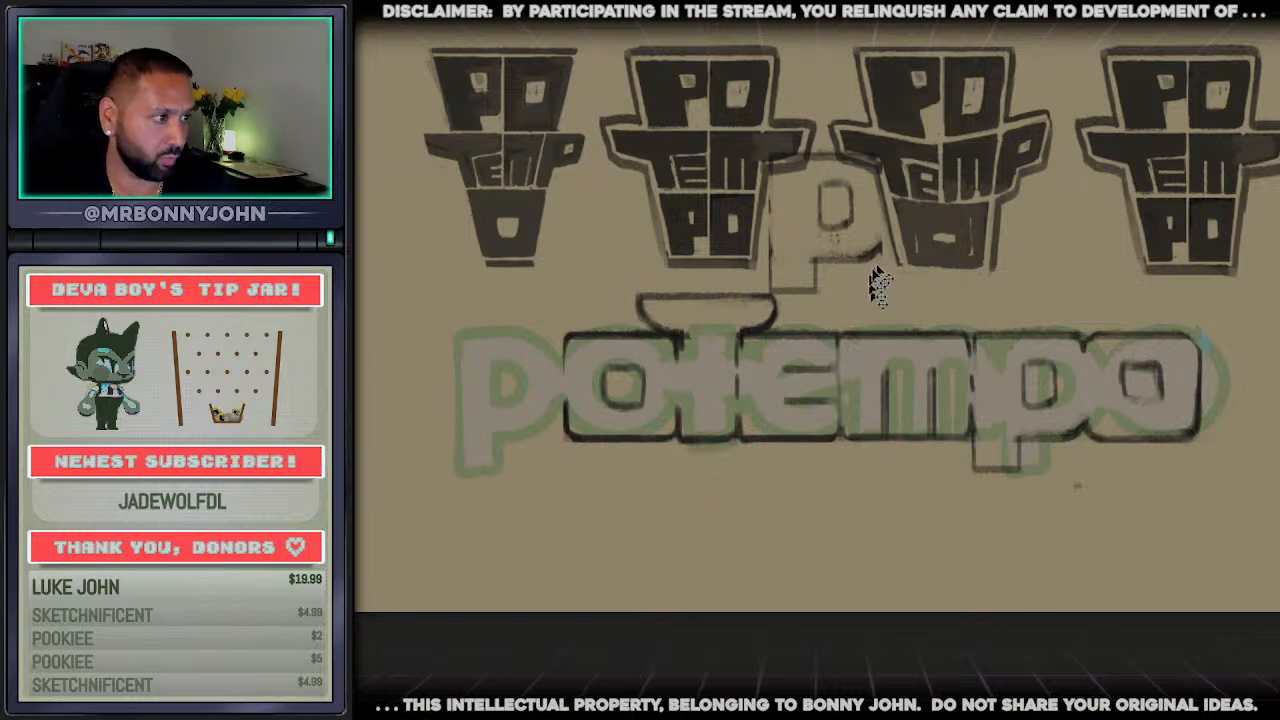
drag(877, 277, 555, 436)
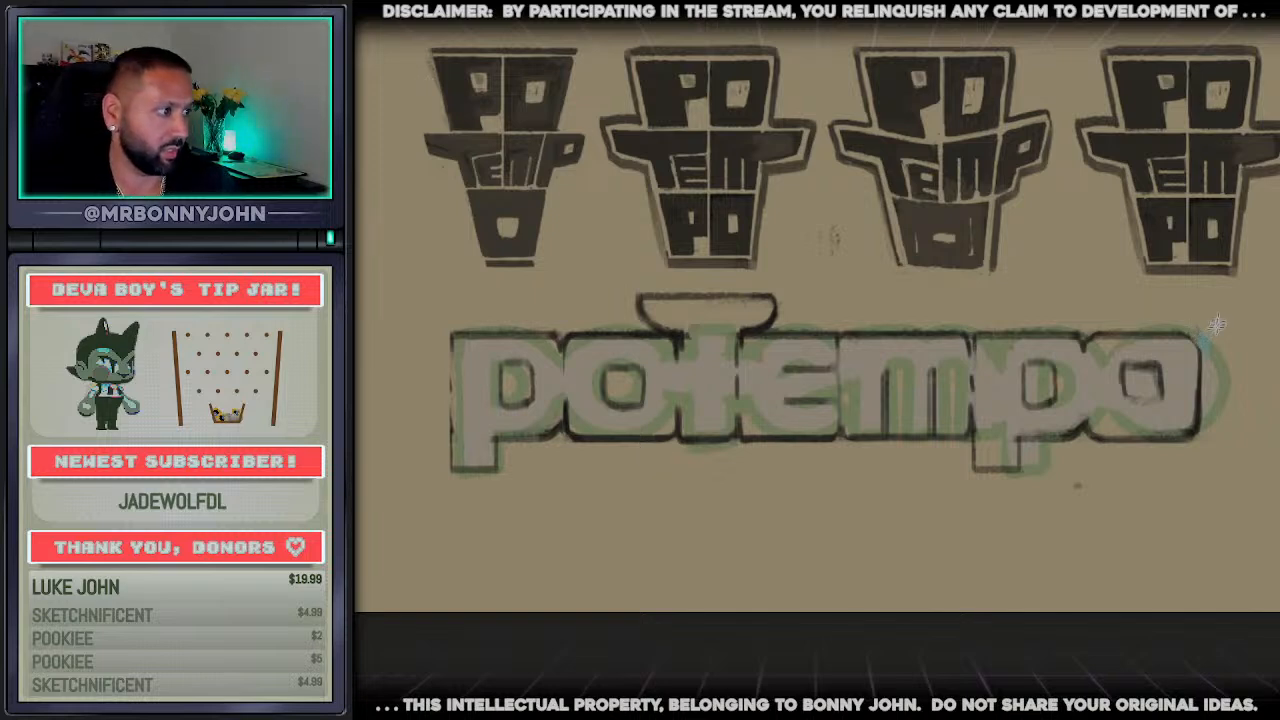
drag(1216, 323, 1084, 470)
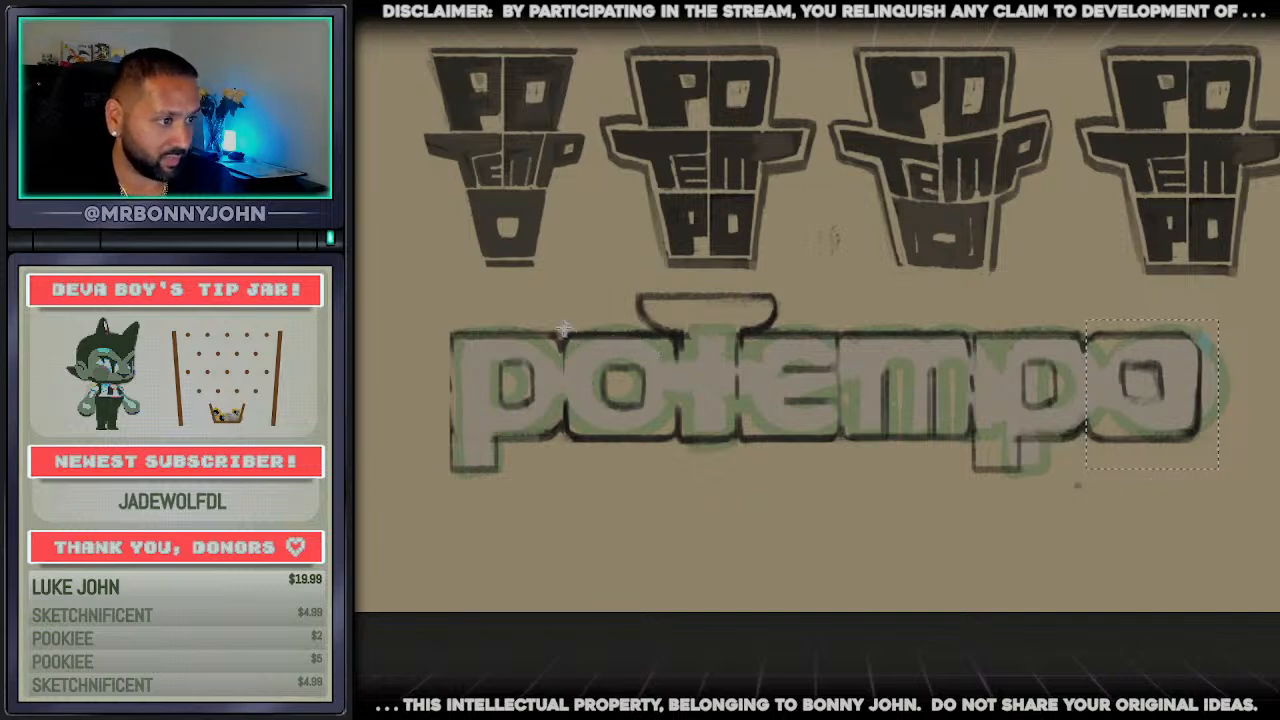
drag(564, 328, 680, 459)
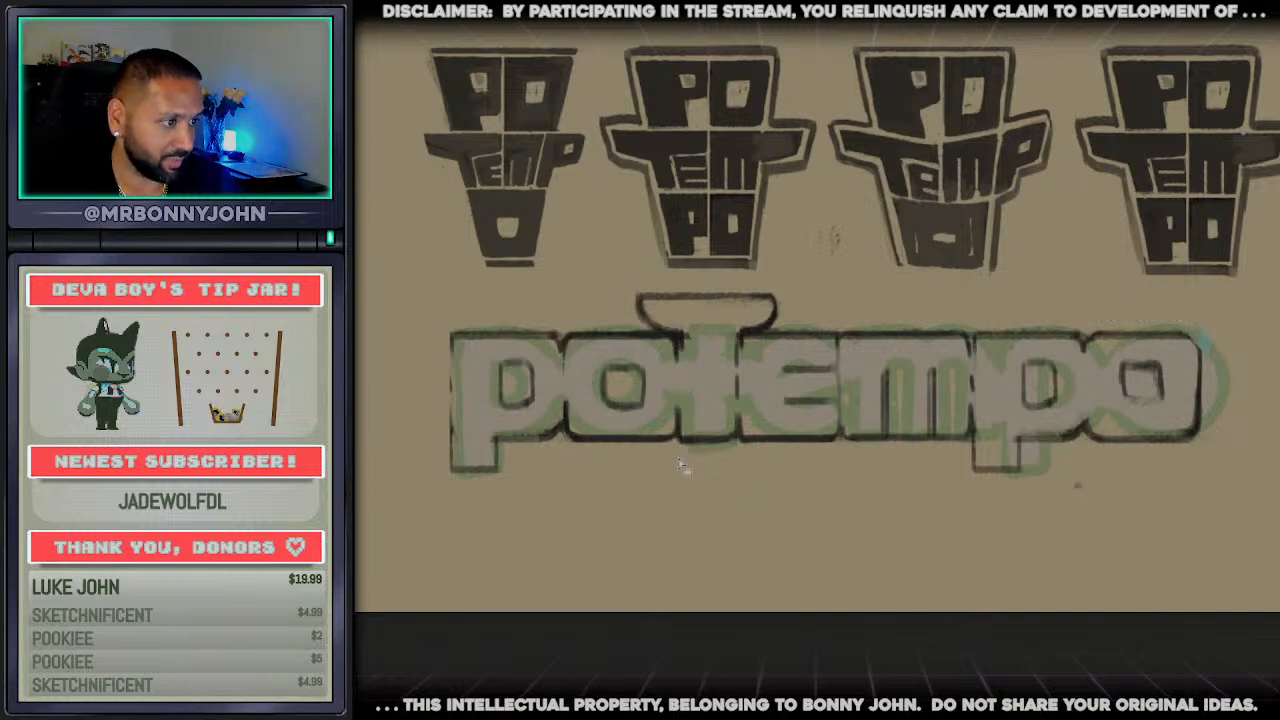
key(ctrl+z)
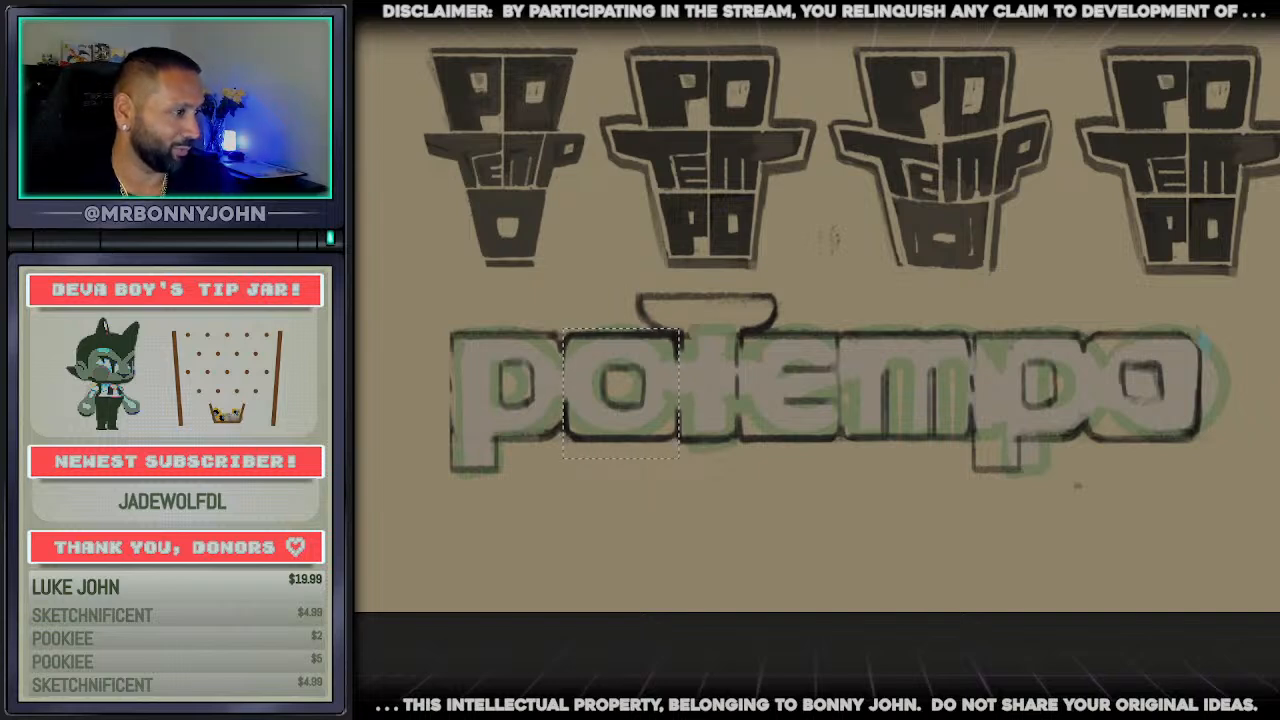
Delete the faded rounded lettering beneath the block wordmark outlines
key(ctrl+comma)
key(ctrl+comma)
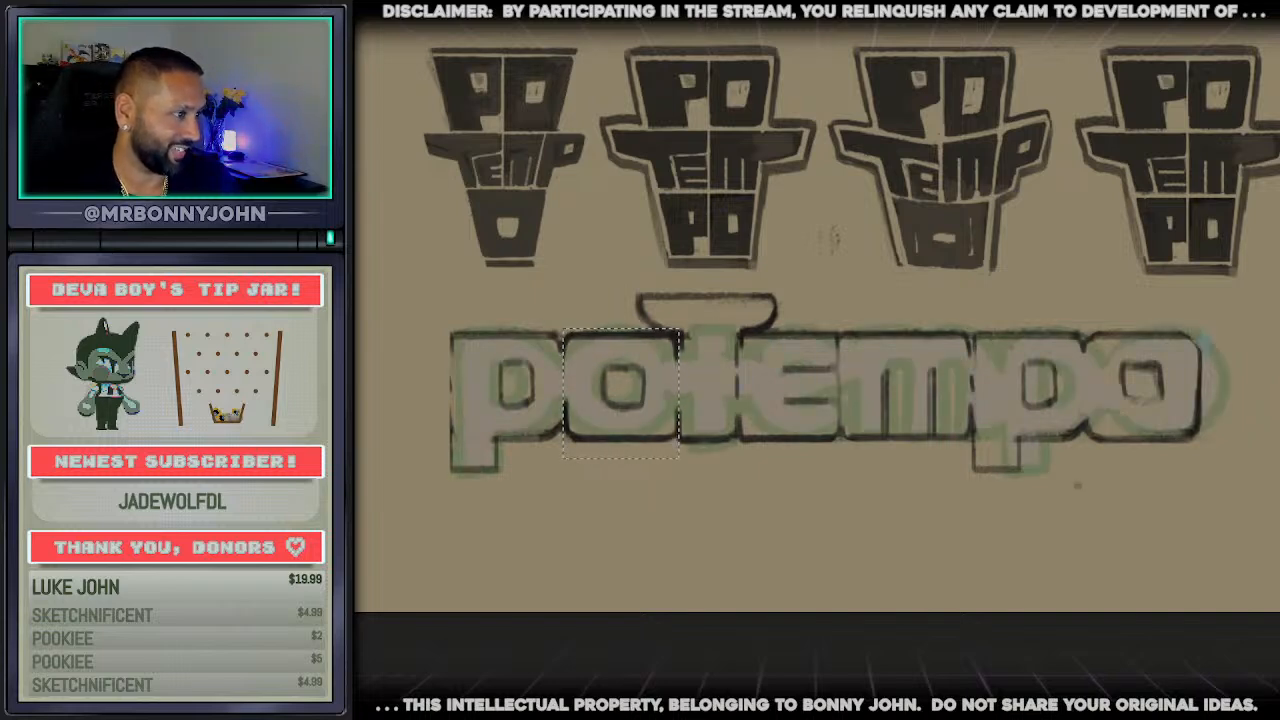
drag(1278, 296, 360, 534)
key(Delete)
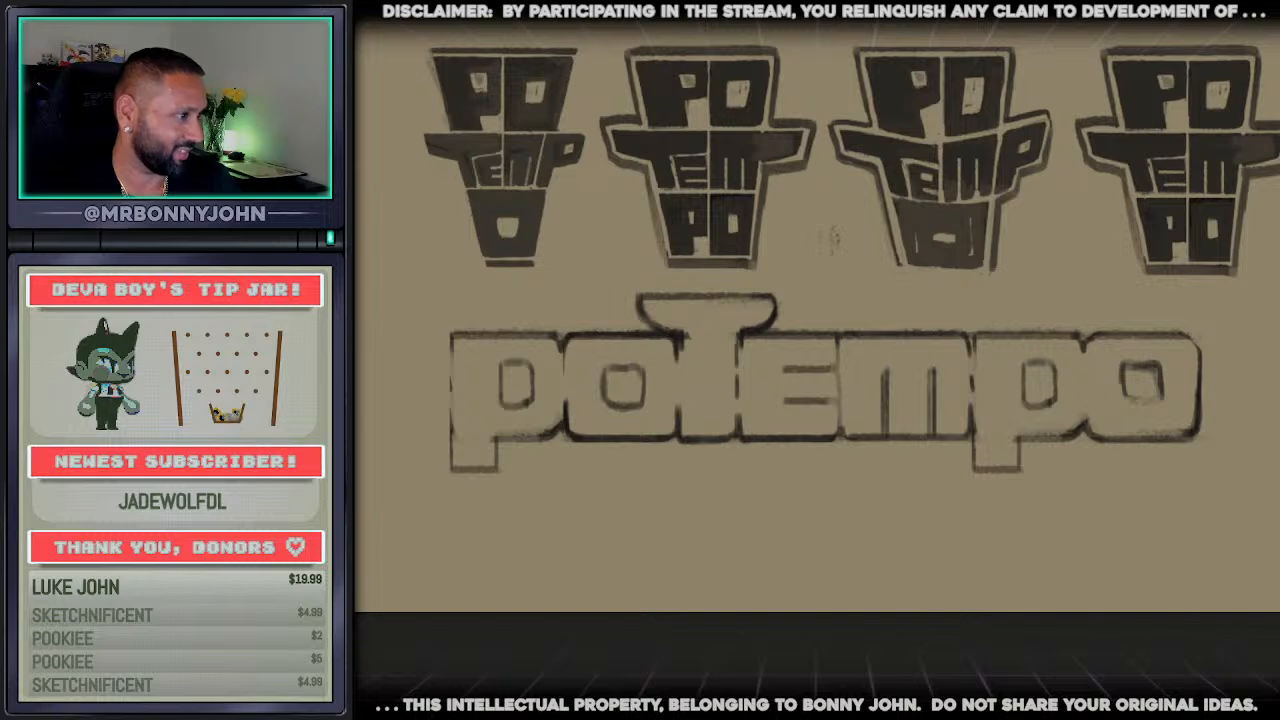
key(ctrl+v)
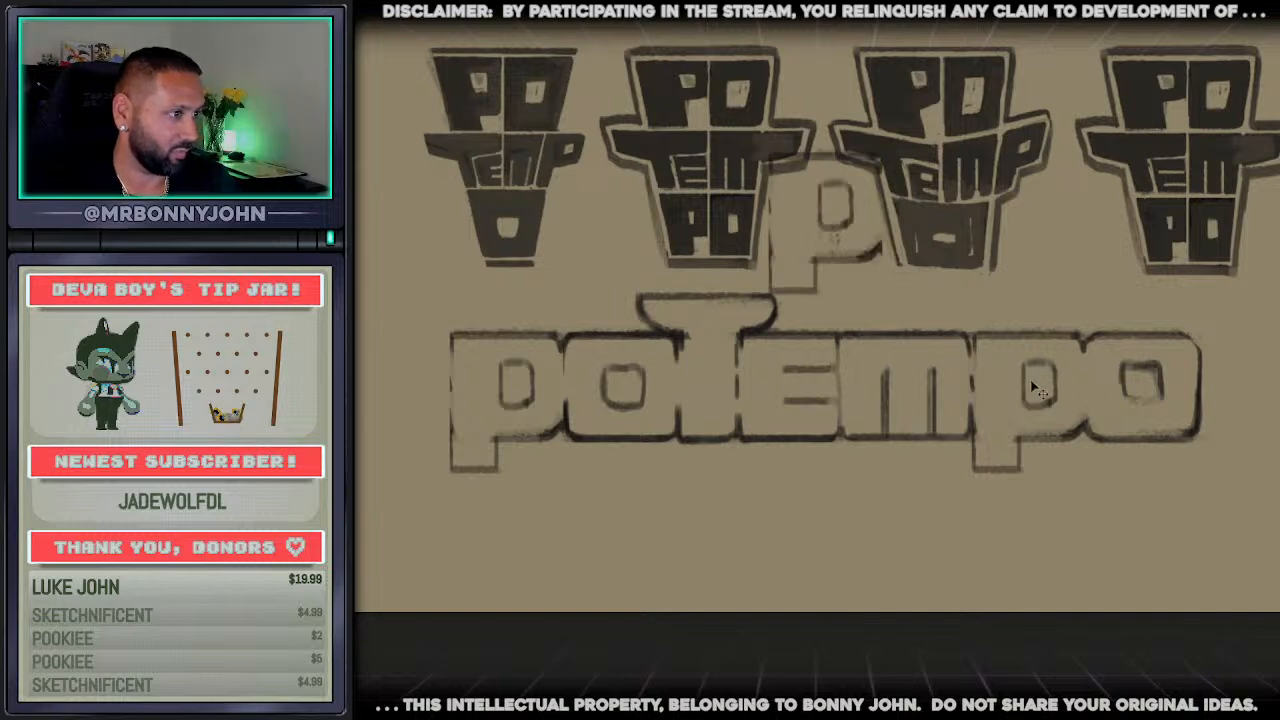
key(ctrl+z)
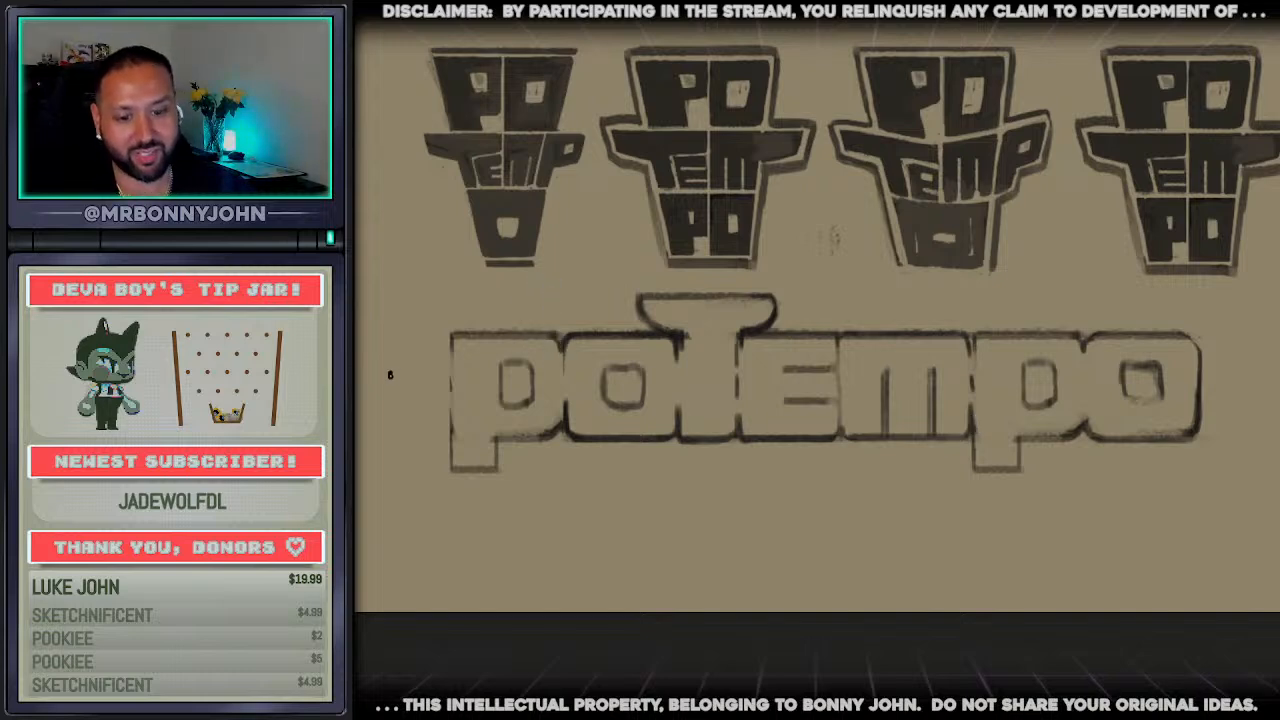
Square up the letter counters with straight lines at shared upper and lower heights across the wordmark, and erase the excess between them
drag(507, 365, 1100, 357)
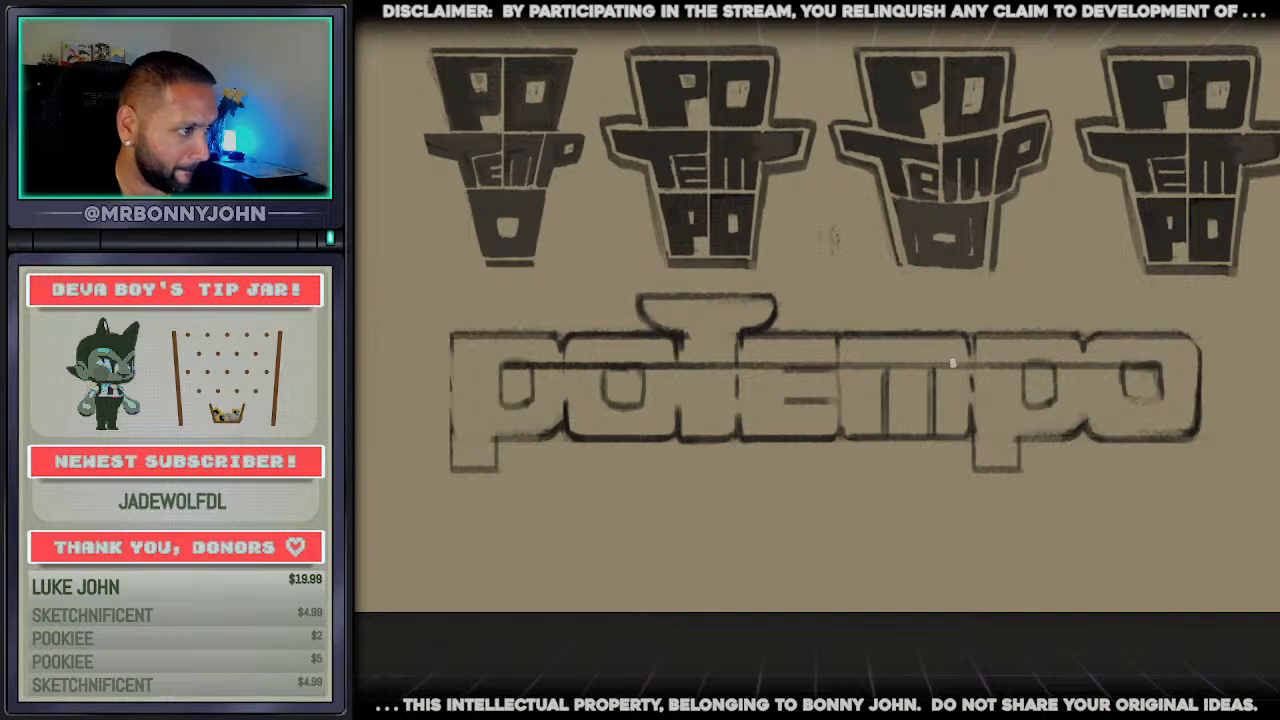
mouse_move(505, 406)
mouse_down()
mouse_move(1157, 396)
mouse_move(1111, 362)
mouse_up()
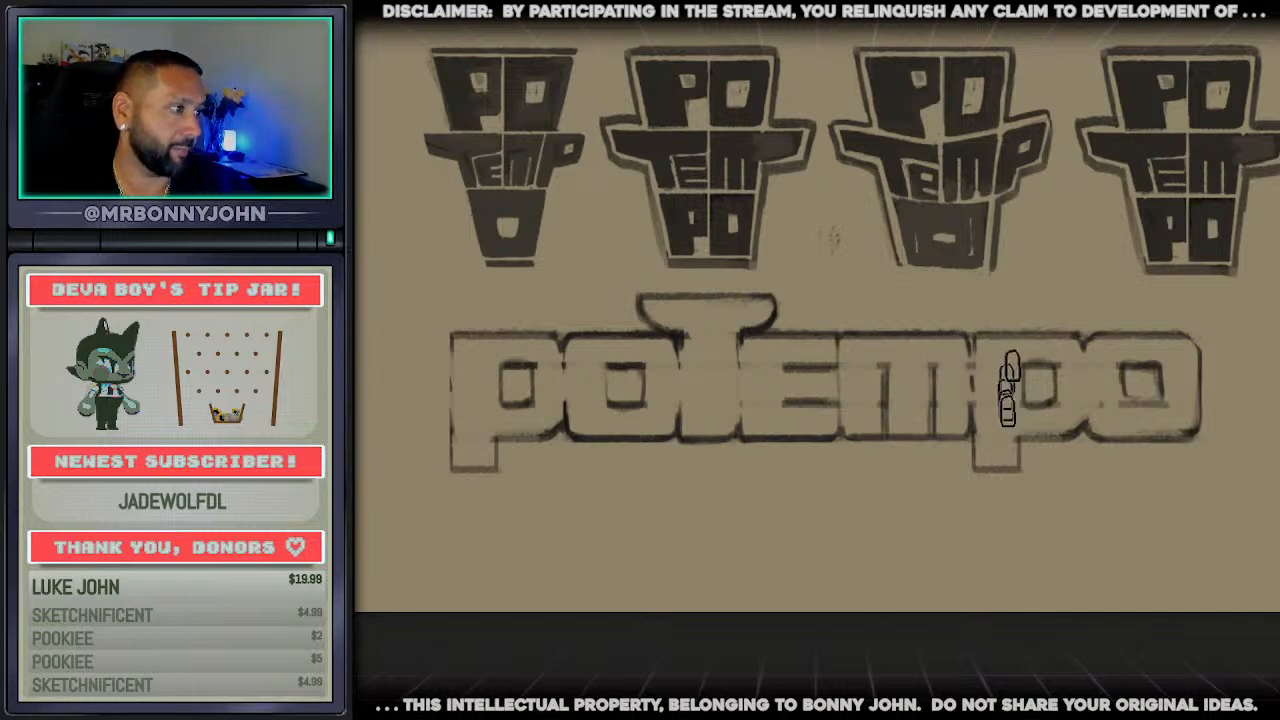
drag(478, 338, 1188, 331)
key(ctrl+z)
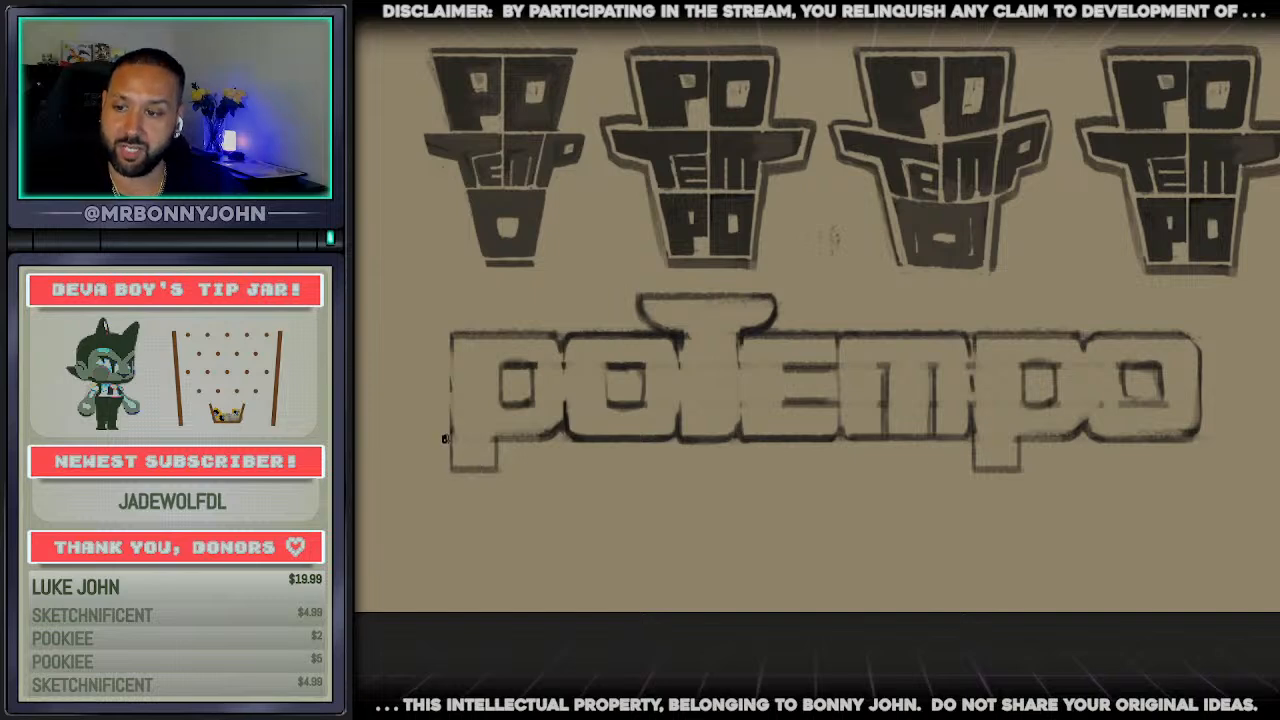
drag(444, 438, 1180, 440)
key(ctrl+z)
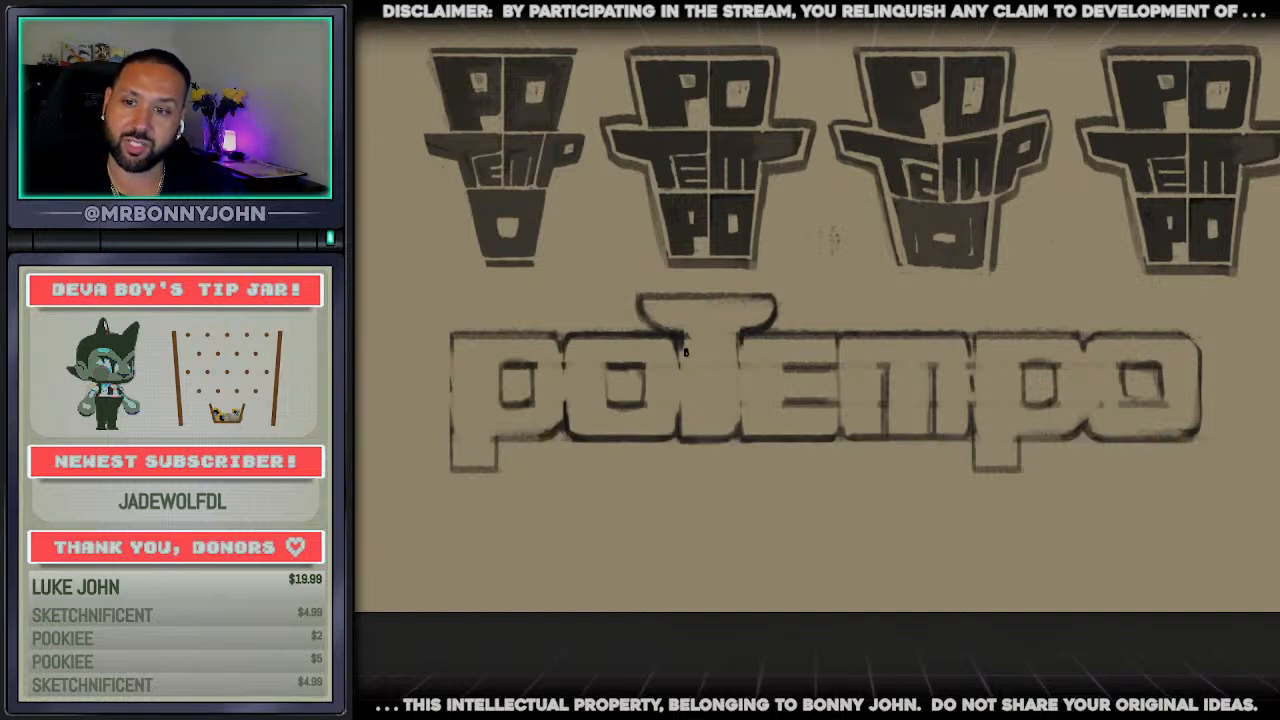
Try erasing the t's cap and both p descenders from the wordmark
key(e)
mouse_move(490, 317)
mouse_down()
mouse_move(866, 303)
mouse_move(757, 331)
mouse_move(748, 293)
mouse_move(683, 363)
mouse_up()
mouse_move(421, 468)
mouse_down()
mouse_move(457, 460)
mouse_move(443, 451)
mouse_move(1029, 480)
mouse_up()
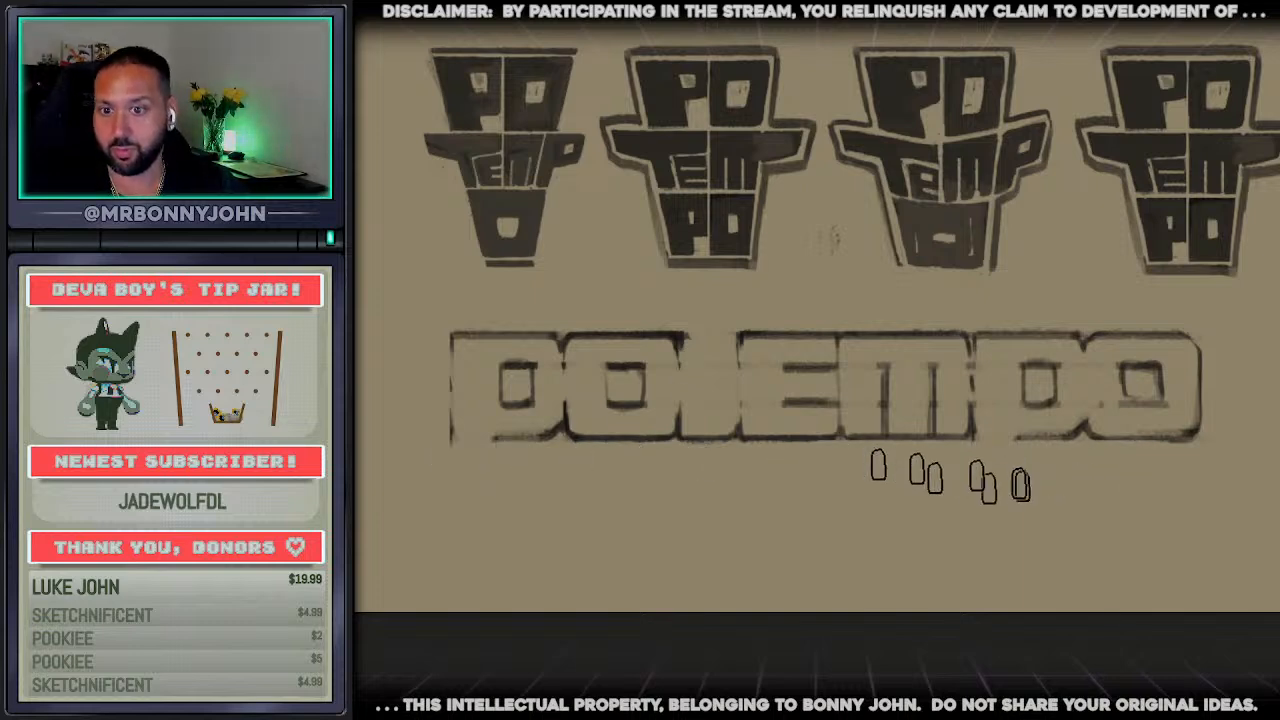
key(ctrl+z)
key(ctrl+z)
key(ctrl+z)
key(ctrl+z)
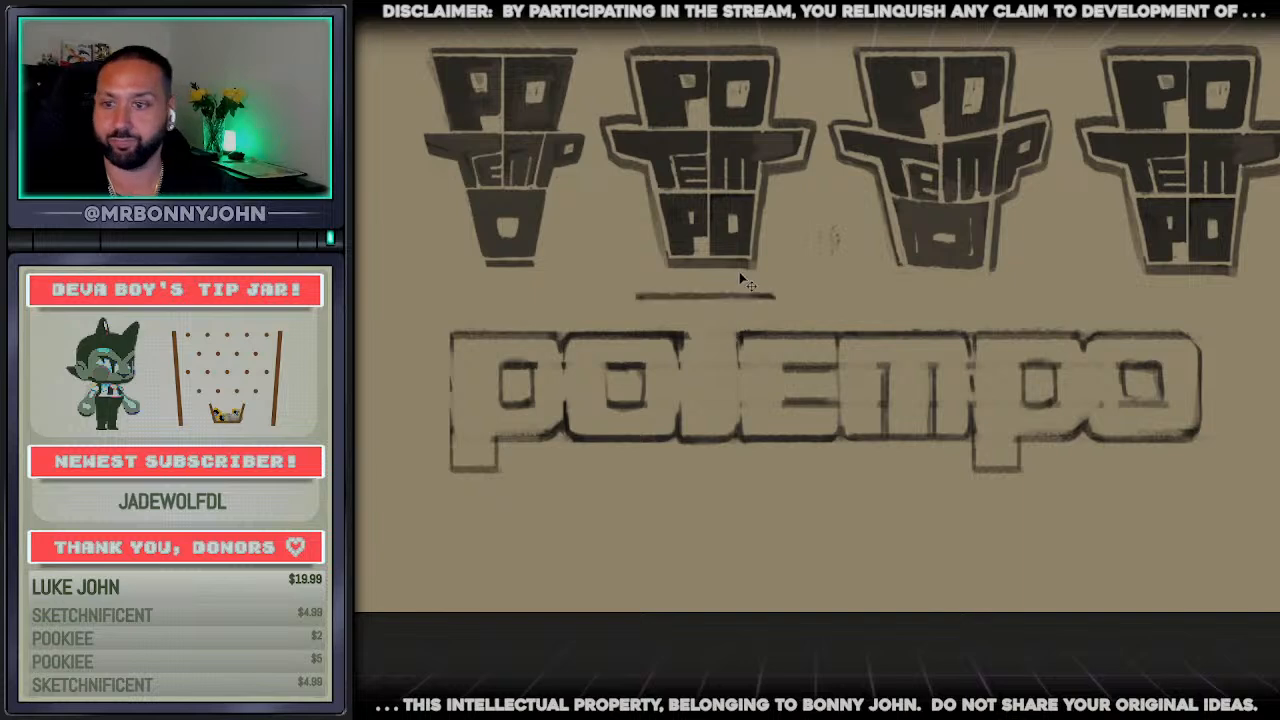
Compare the block wordmark with the hat-shaped logo ideas above it
scroll(736, 284, down, 3)
scroll(930, 290, up, 3)
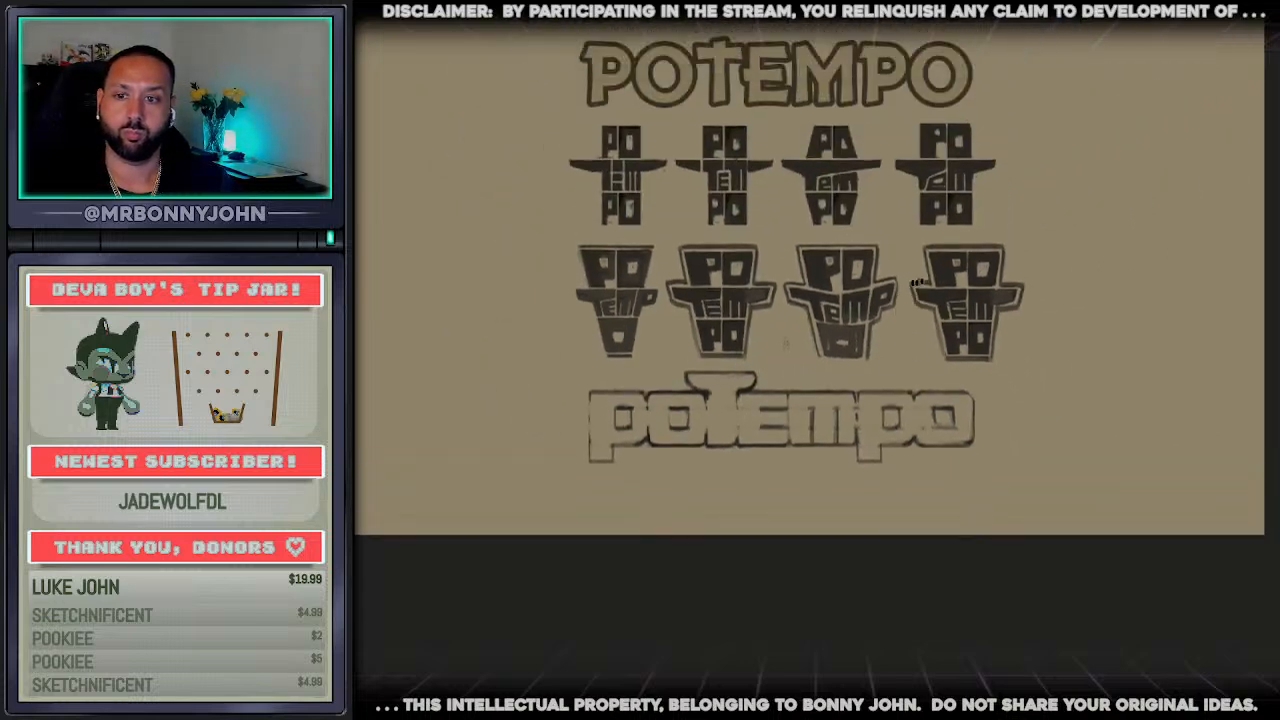
scroll(985, 295, up, 2)
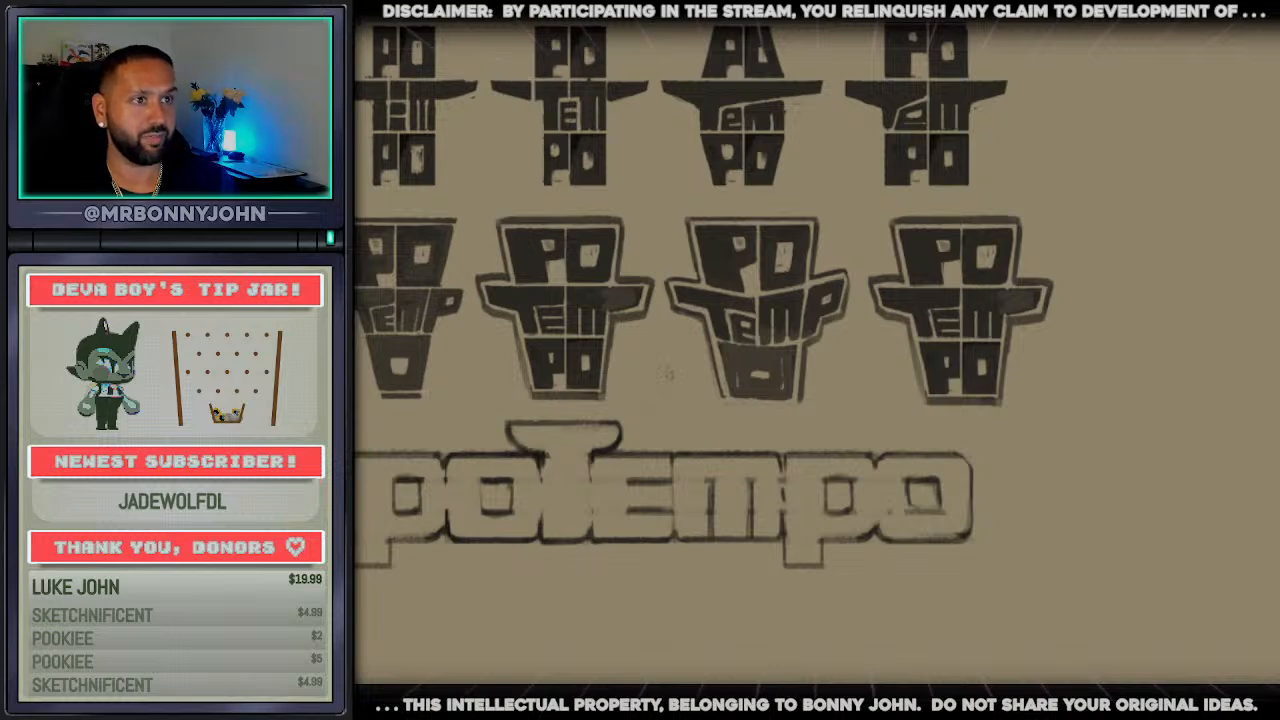
scroll(829, 58, up, 3)
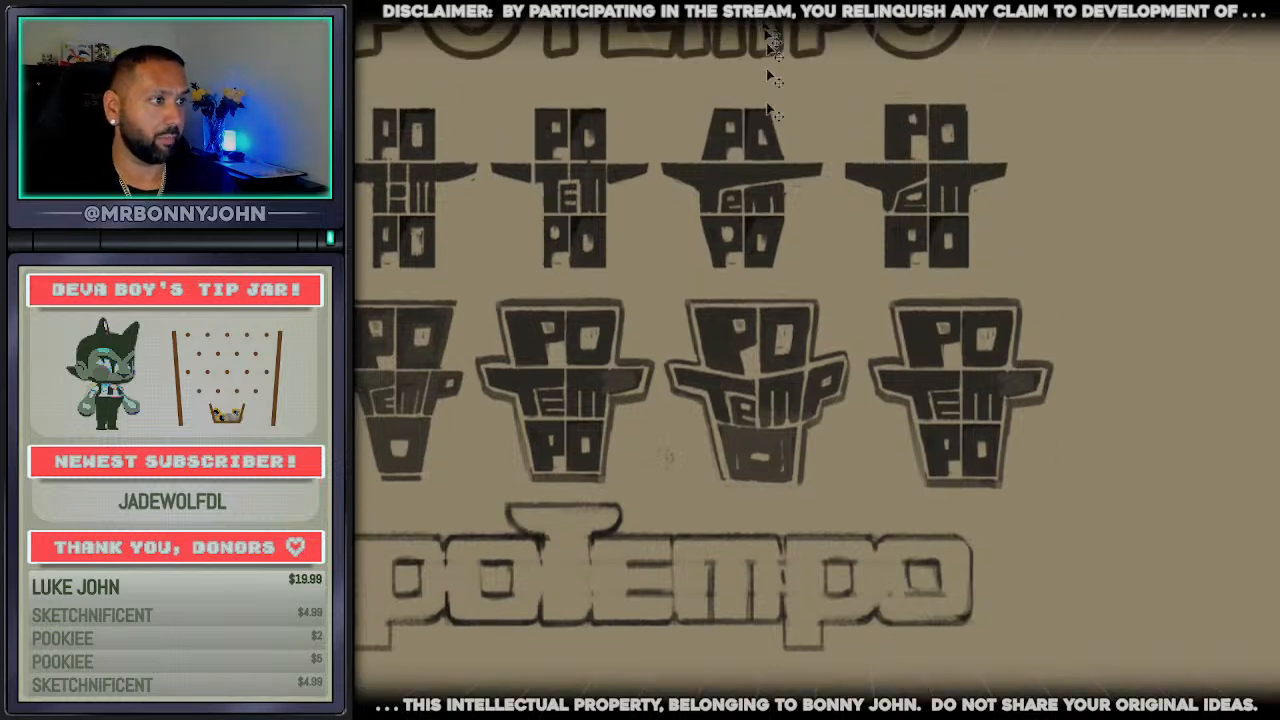
scroll(752, 139, down, 1)
scroll(752, 120, down, 2)
scroll(800, 123, up, 2)
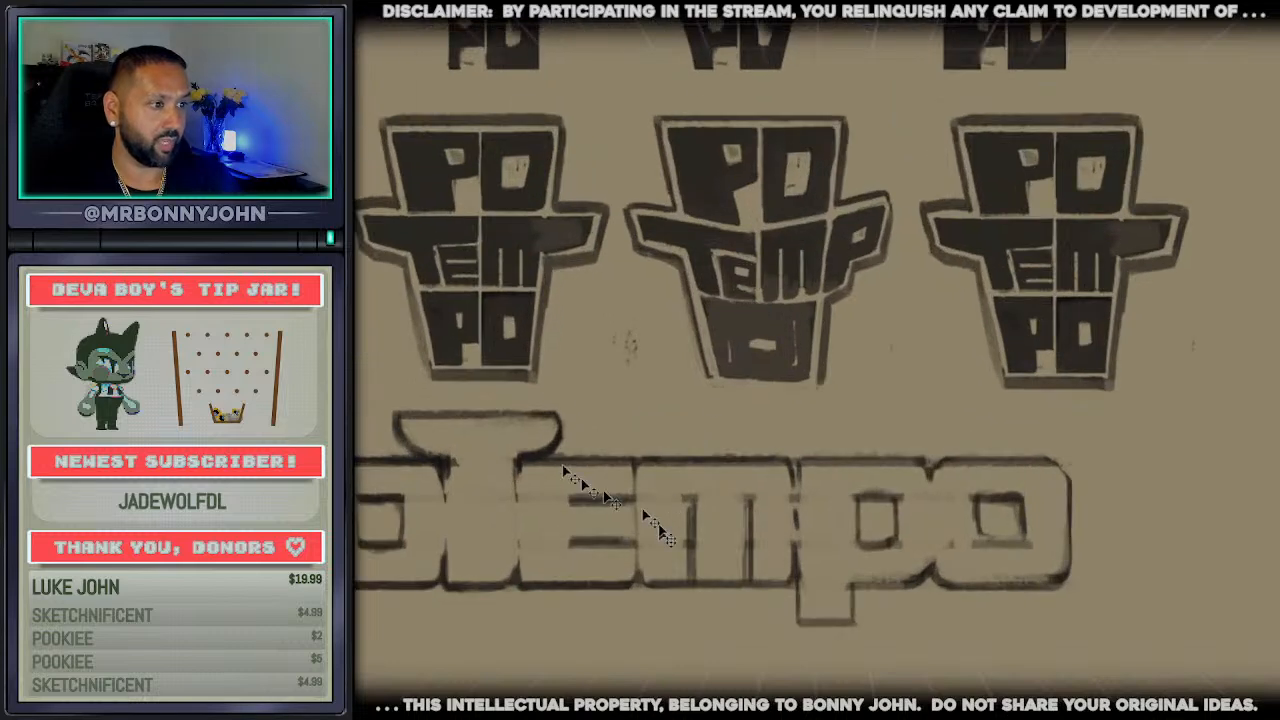
scroll(549, 468, down, 1)
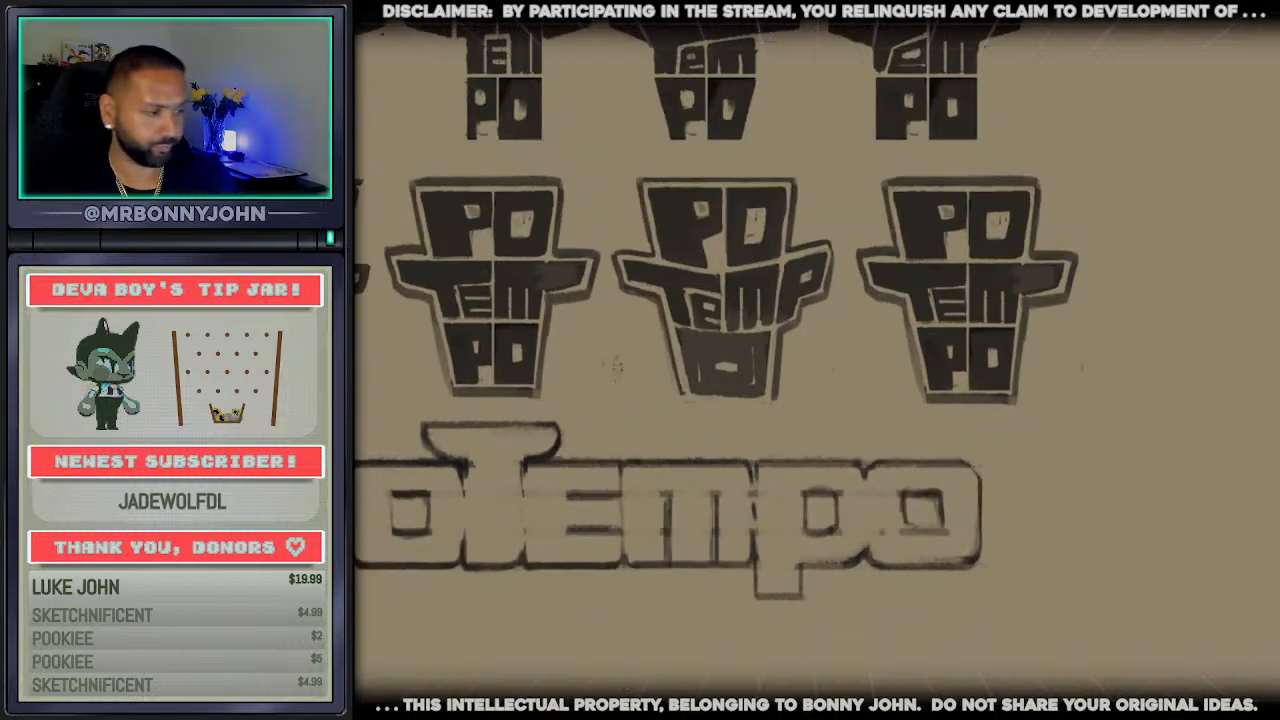
Duplicate the whole block wordmark and place the copy directly below the original
scroll(817, 360, left, 3)
scroll(817, 360, down, 1)
scroll(858, 680, up, 2)
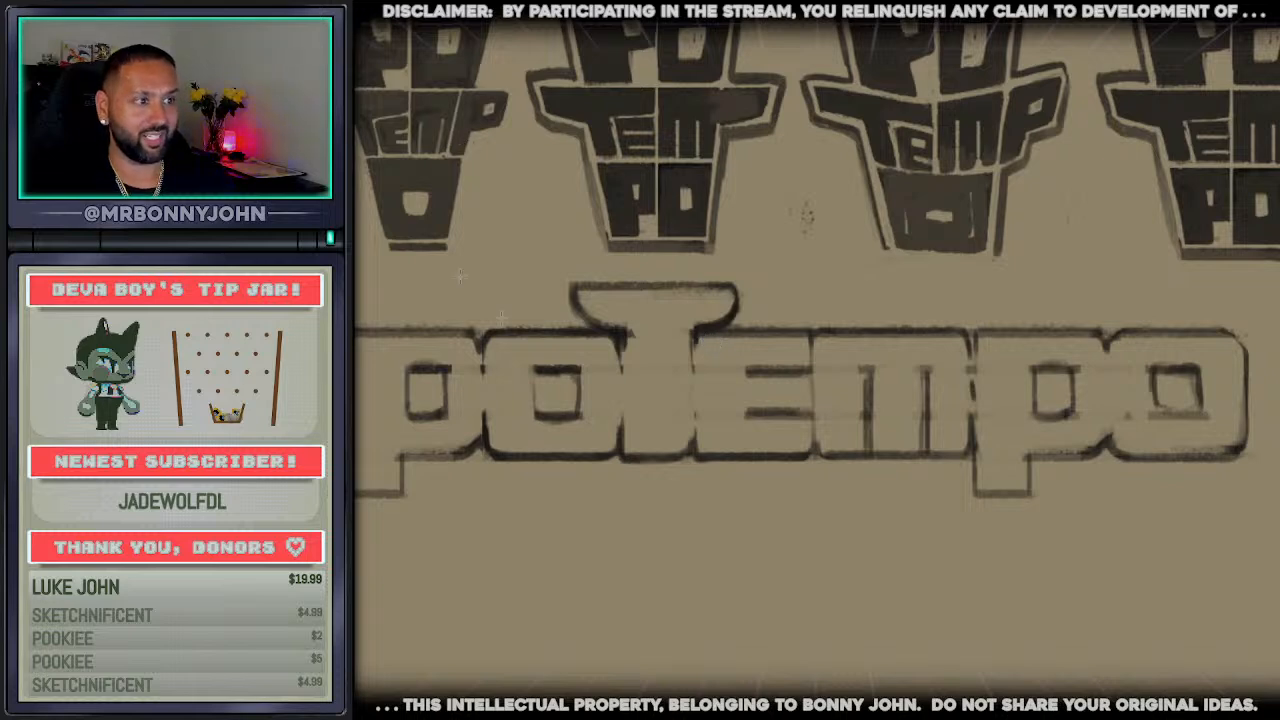
mouse_move(330, 278)
mouse_down()
mouse_move(980, 420)
mouse_move(1278, 549)
mouse_up()
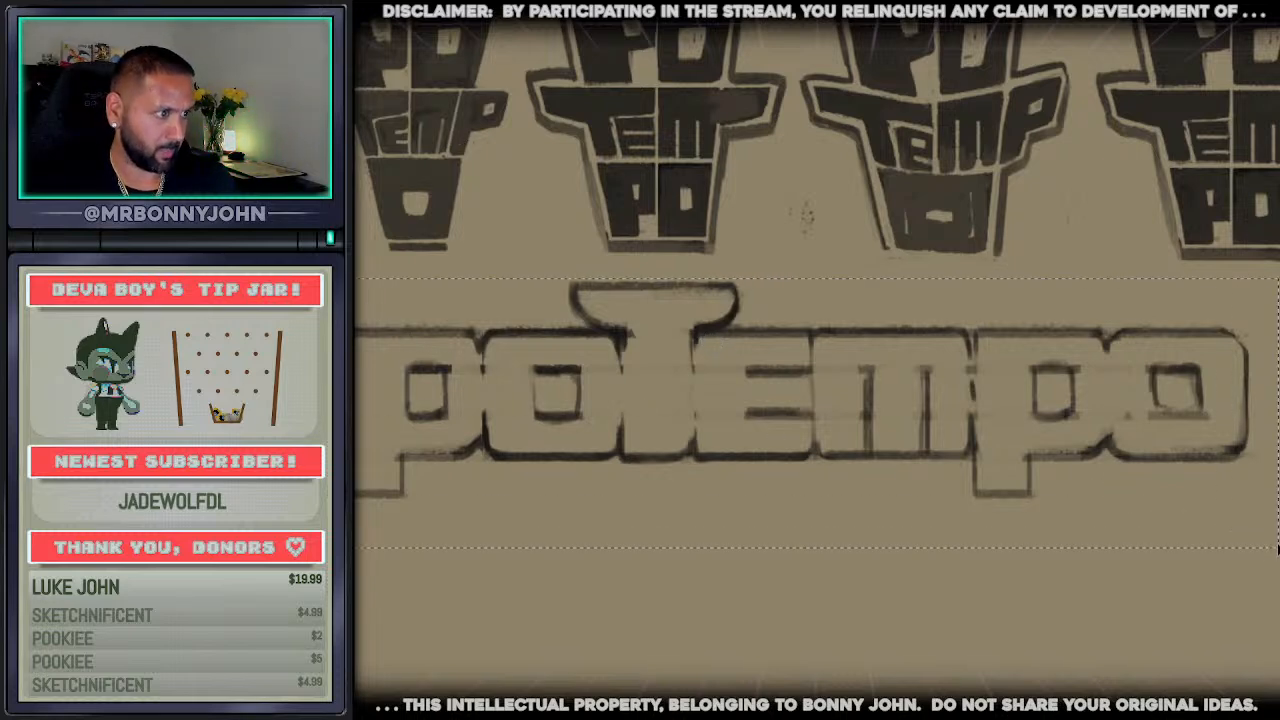
key(ctrl+c)
key(ctrl+v)
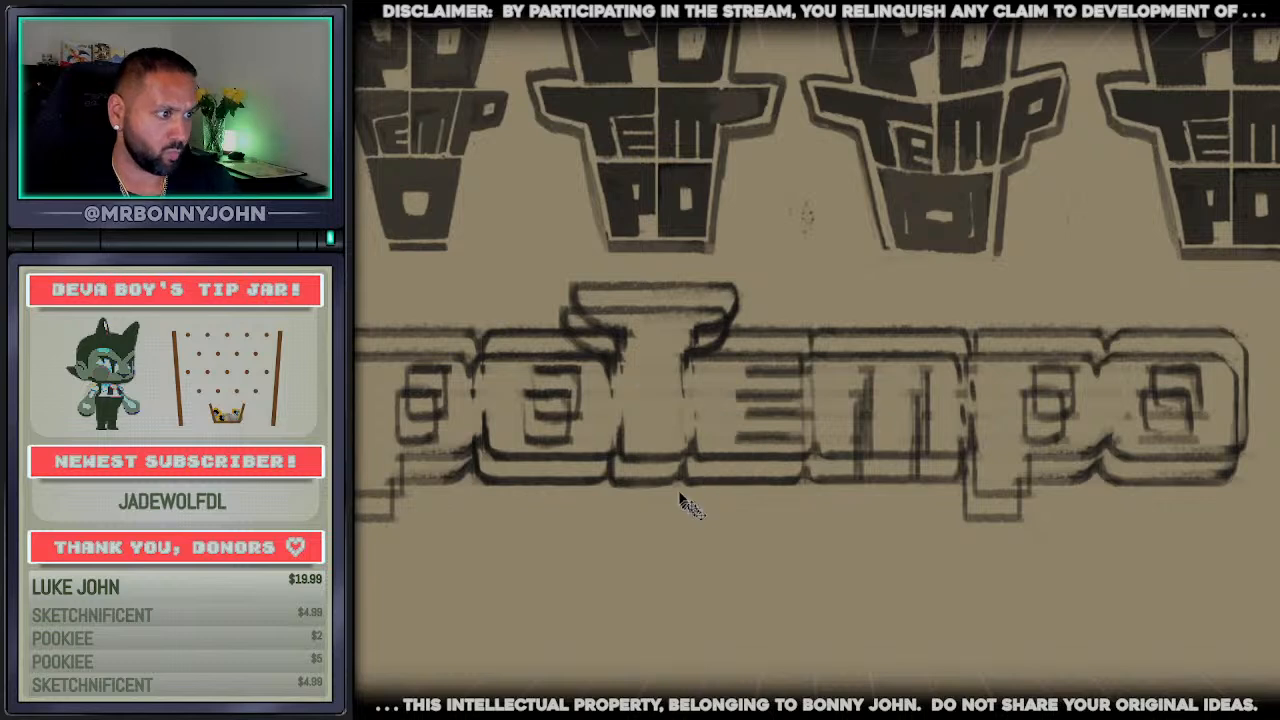
mouse_move(680, 483)
mouse_down()
mouse_move(732, 719)
mouse_move(675, 704)
mouse_up()
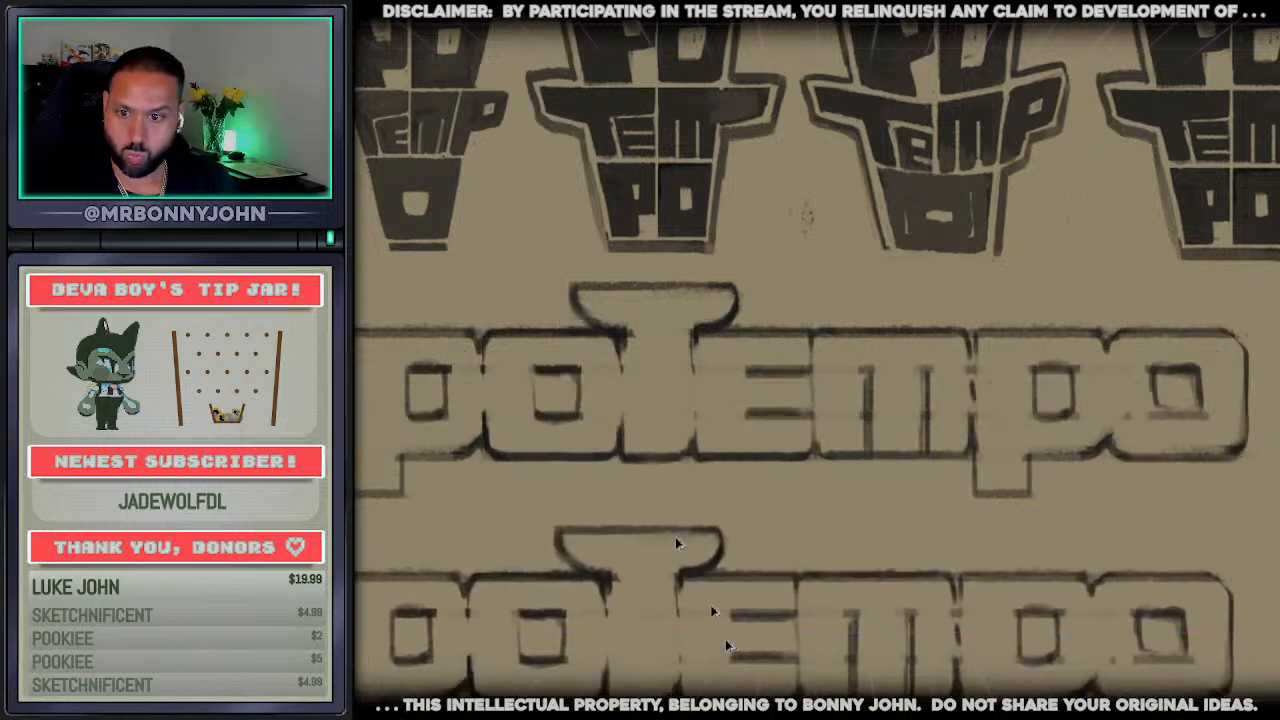
Erase the hat-like cap from the t in the lower wordmark copy
scroll(660, 540, down, 3)
scroll(760, 420, left, 3)
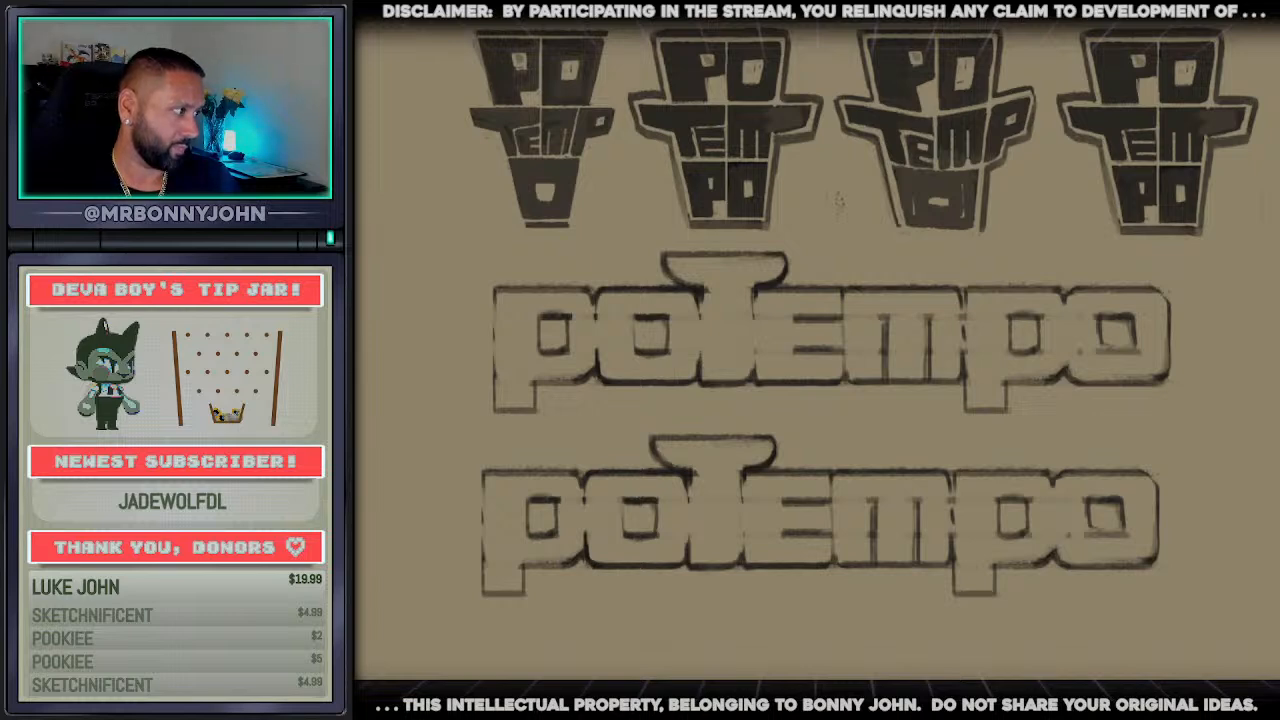
scroll(740, 535, up, 5)
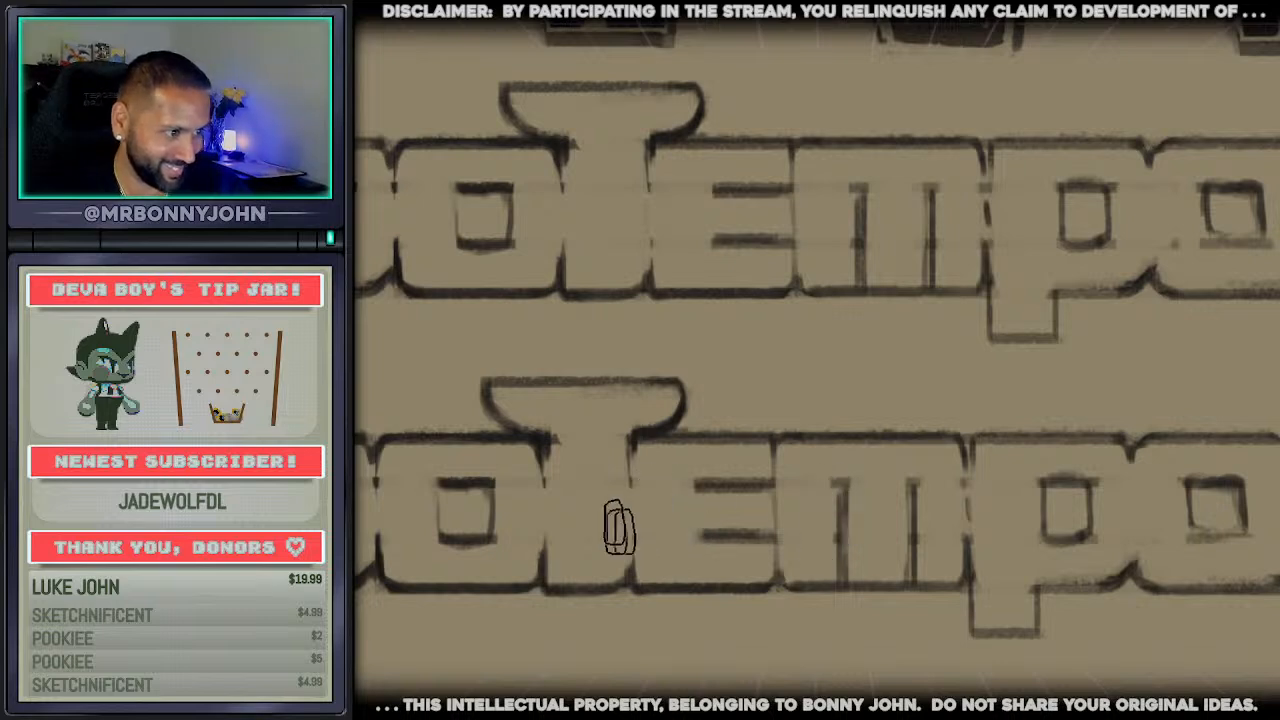
mouse_move(495, 400)
mouse_down()
mouse_move(783, 369)
mouse_move(511, 411)
mouse_up()
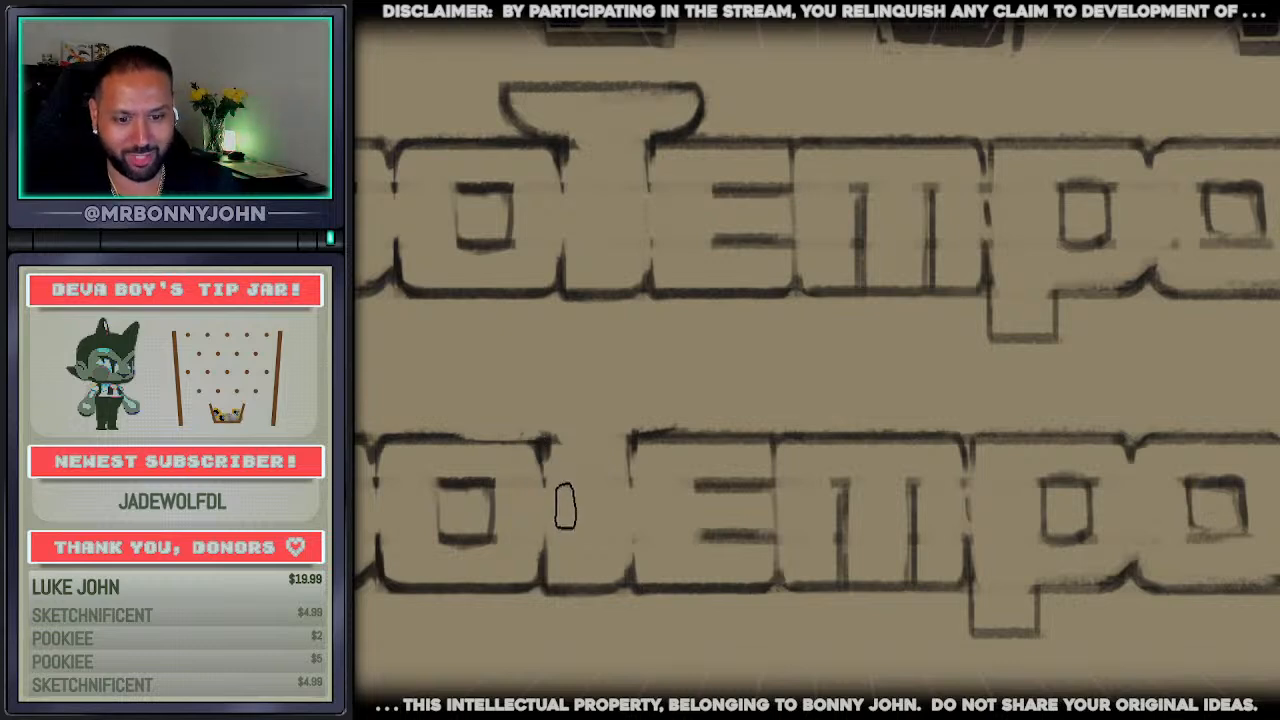
Erase the descenders of both p's in the lower wordmark copy
scroll(550, 490, down, 3)
drag(488, 603, 474, 534)
scroll(473, 535, up, 2)
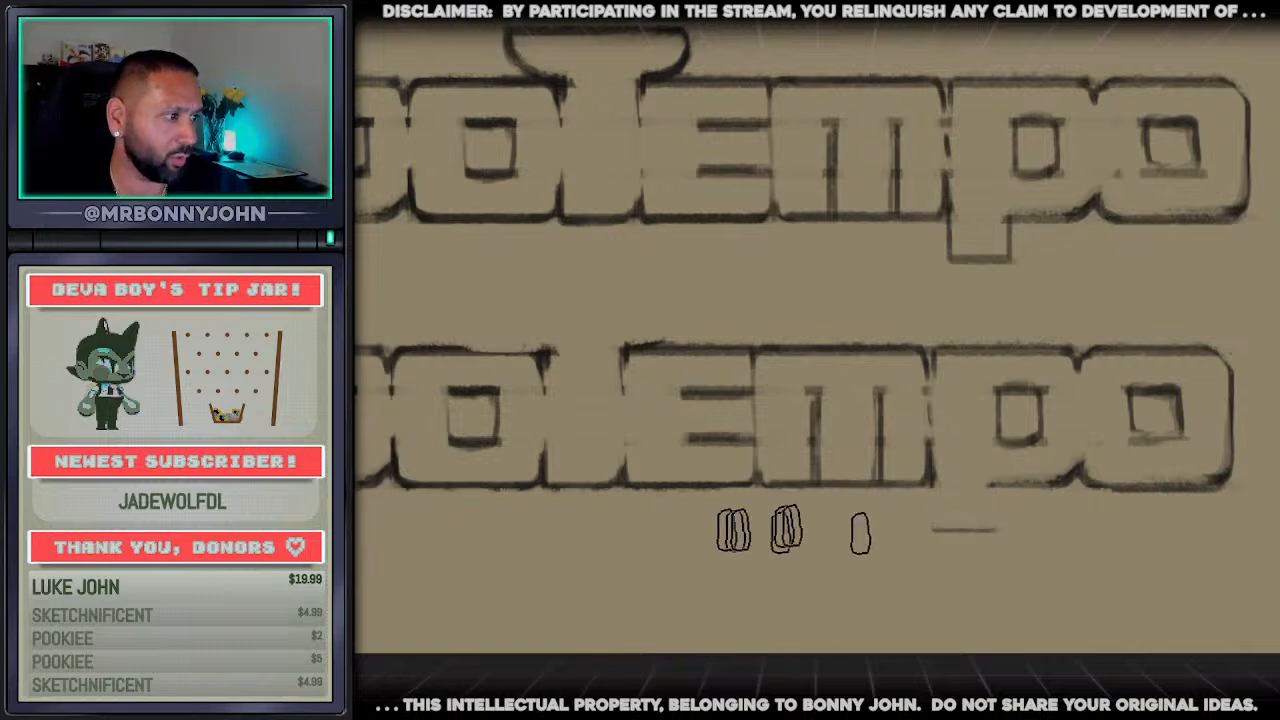
drag(938, 521, 1008, 520)
mouse_move(932, 498)
mouse_down()
mouse_move(926, 511)
mouse_move(992, 522)
mouse_up()
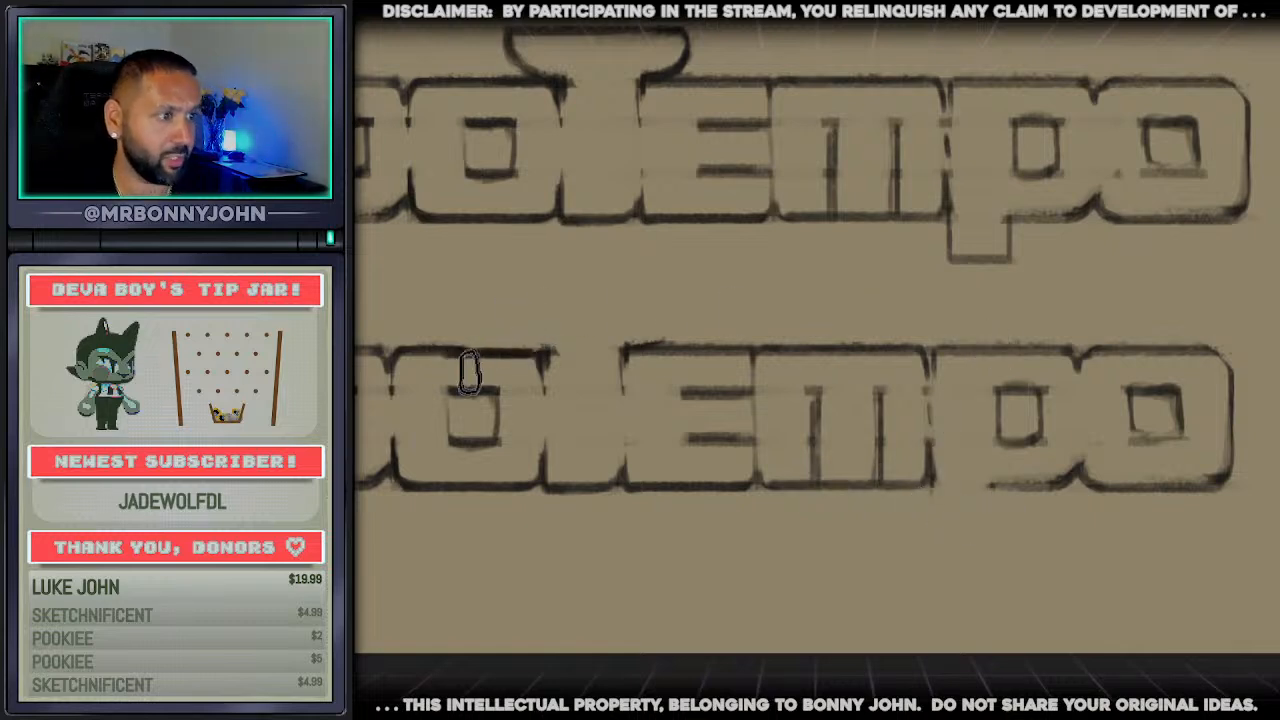
Redraw the t in the lower wordmark as a T with a flat, wide crossbar reaching over the neighbouring o and e
drag(457, 352, 537, 357)
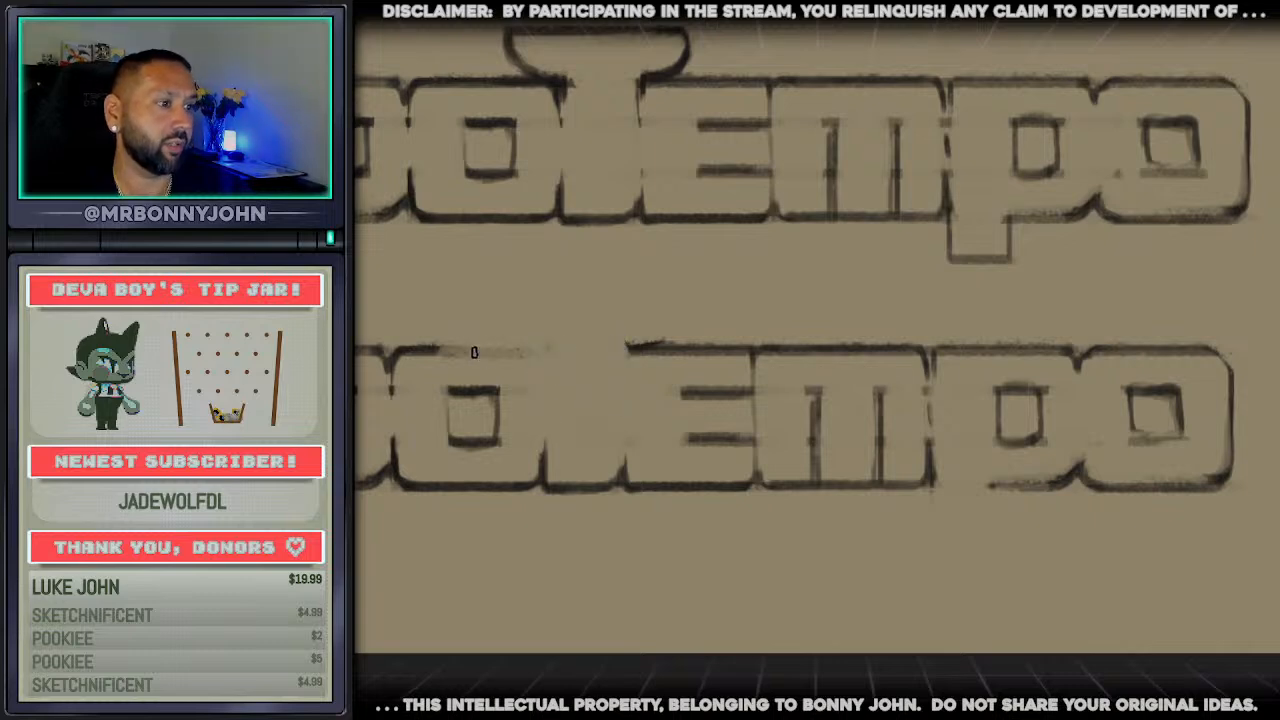
drag(418, 353, 671, 348)
mouse_move(681, 393)
mouse_down()
mouse_move(631, 394)
mouse_move(623, 475)
mouse_up()
drag(545, 478, 540, 396)
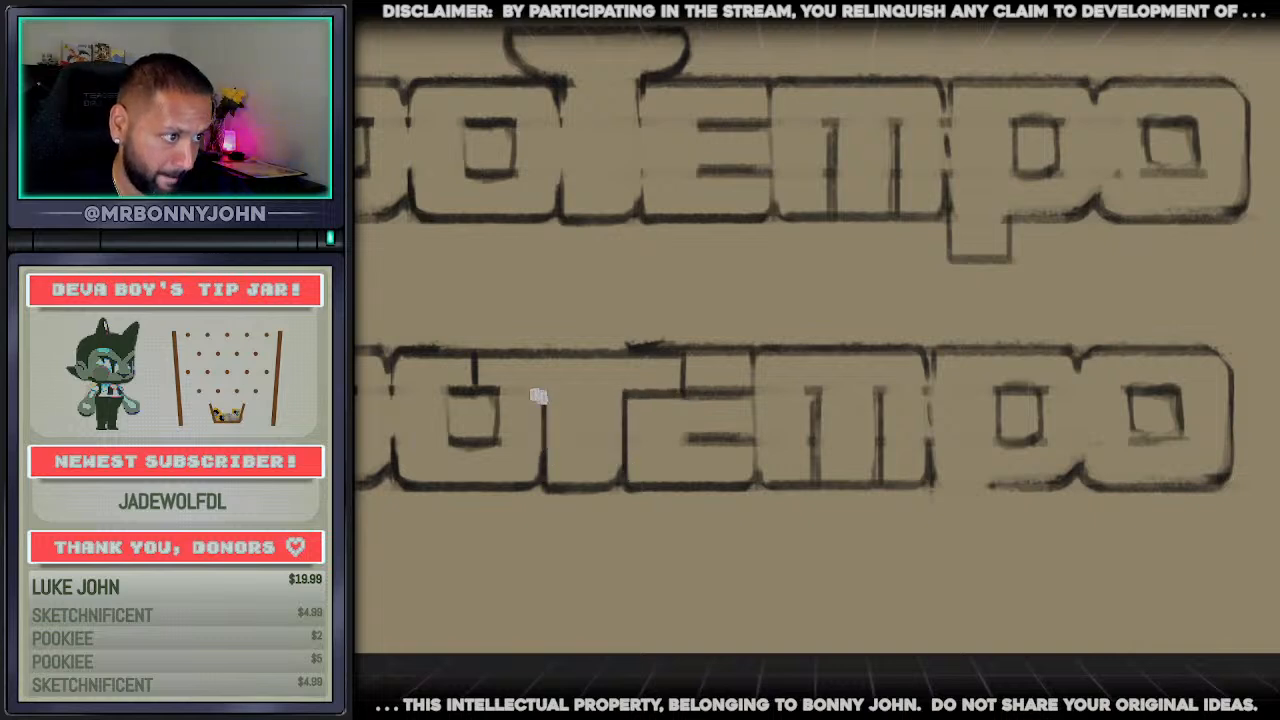
drag(749, 392, 482, 385)
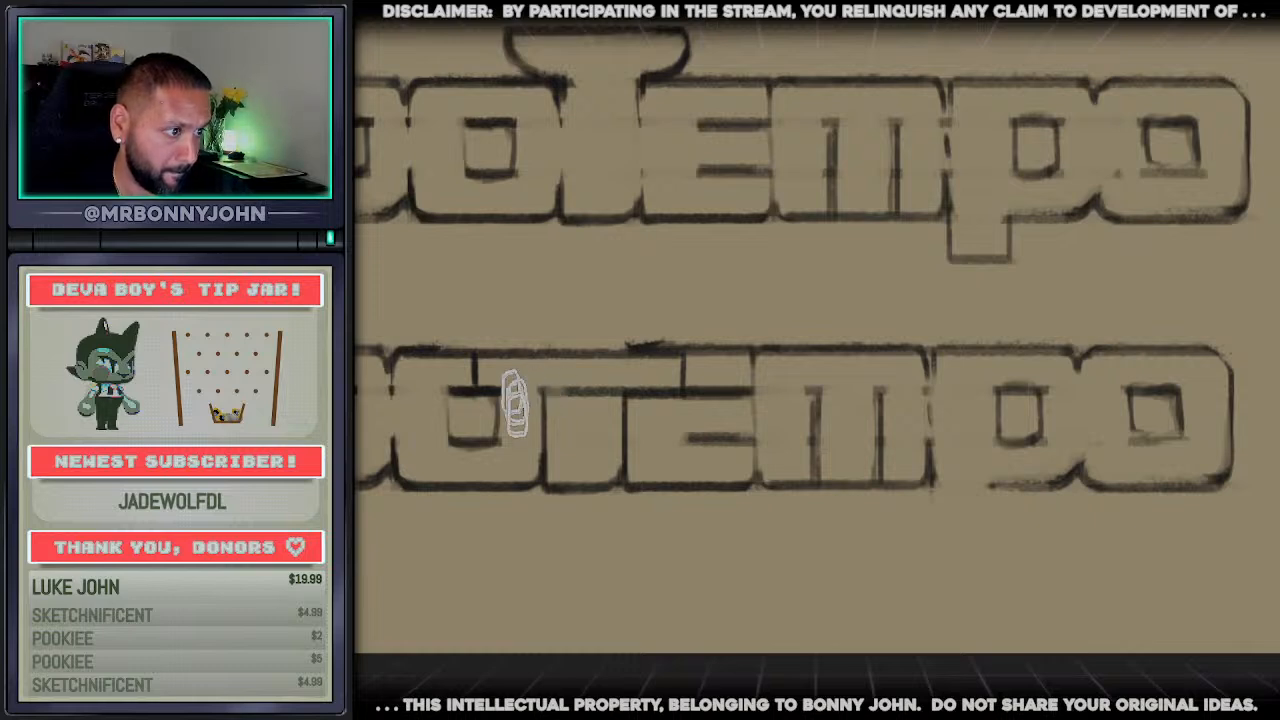
key(ctrl+z)
mouse_move(583, 394)
mouse_down()
mouse_move(608, 387)
mouse_move(568, 389)
mouse_up()
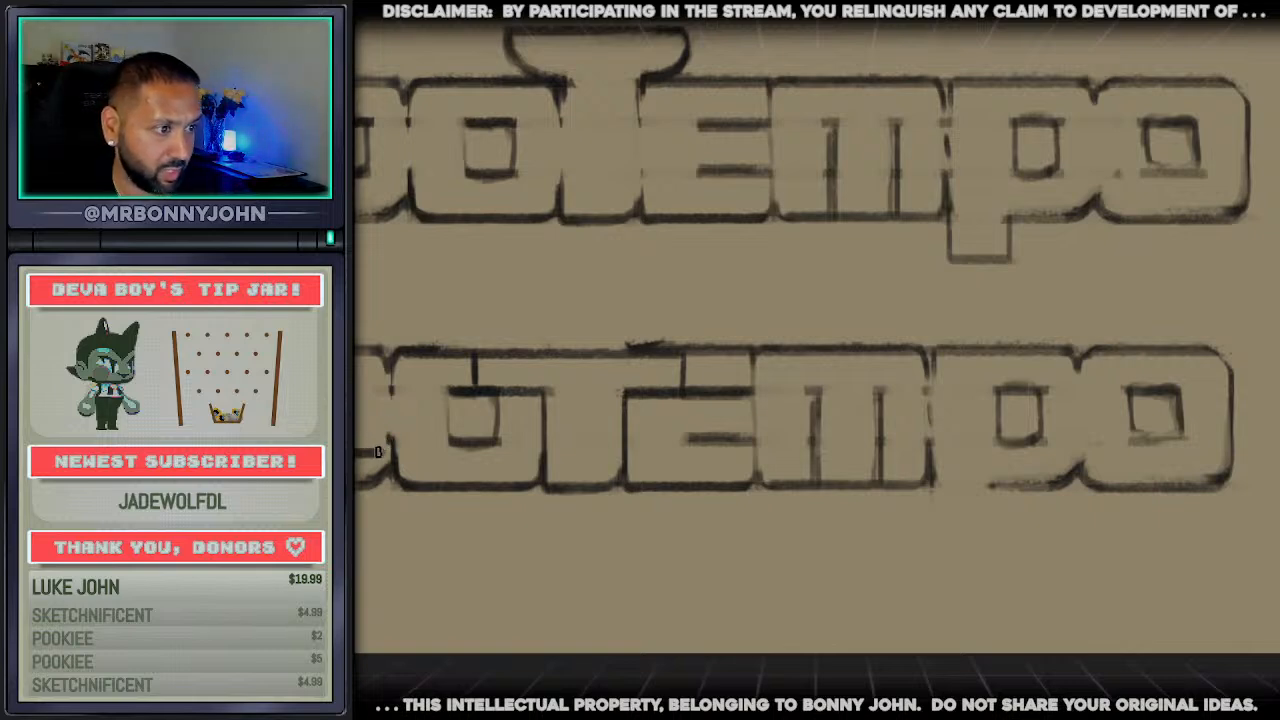
Clean up the first p in the lower wordmark so its bowl ends above the baseline and stays separate from the o
key(e)
mouse_move(389, 402)
mouse_down()
mouse_move(384, 450)
mouse_move(362, 479)
mouse_move(383, 474)
mouse_up()
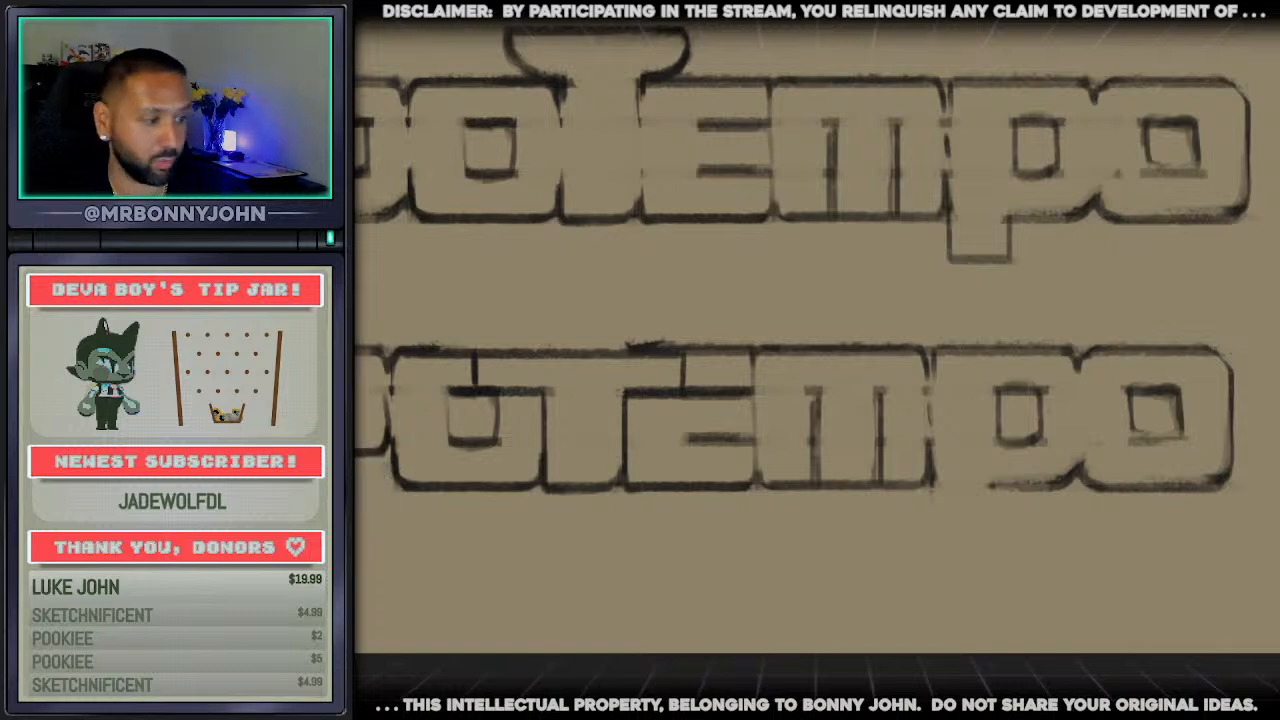
scroll(817, 340, left, 3)
scroll(470, 622, down, 3)
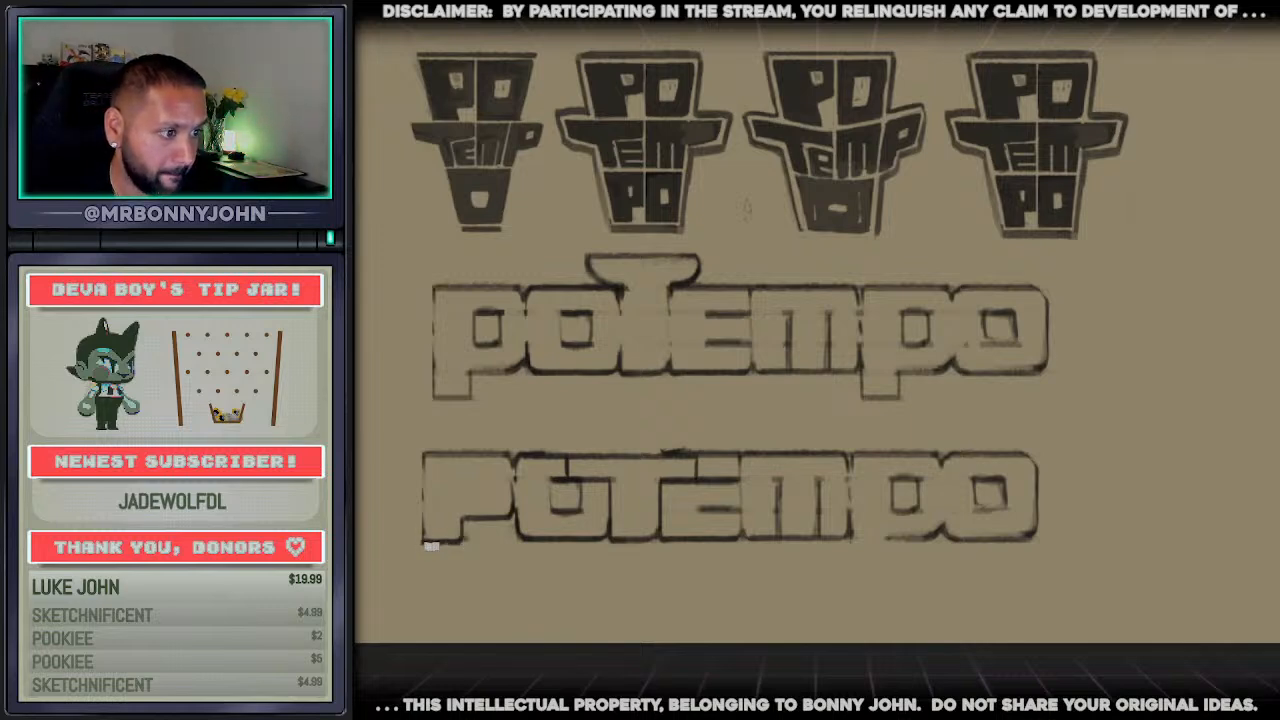
Try straight continuous lines along the bottom and top edges of the lower wordmark, and undo them
drag(431, 546, 1032, 545)
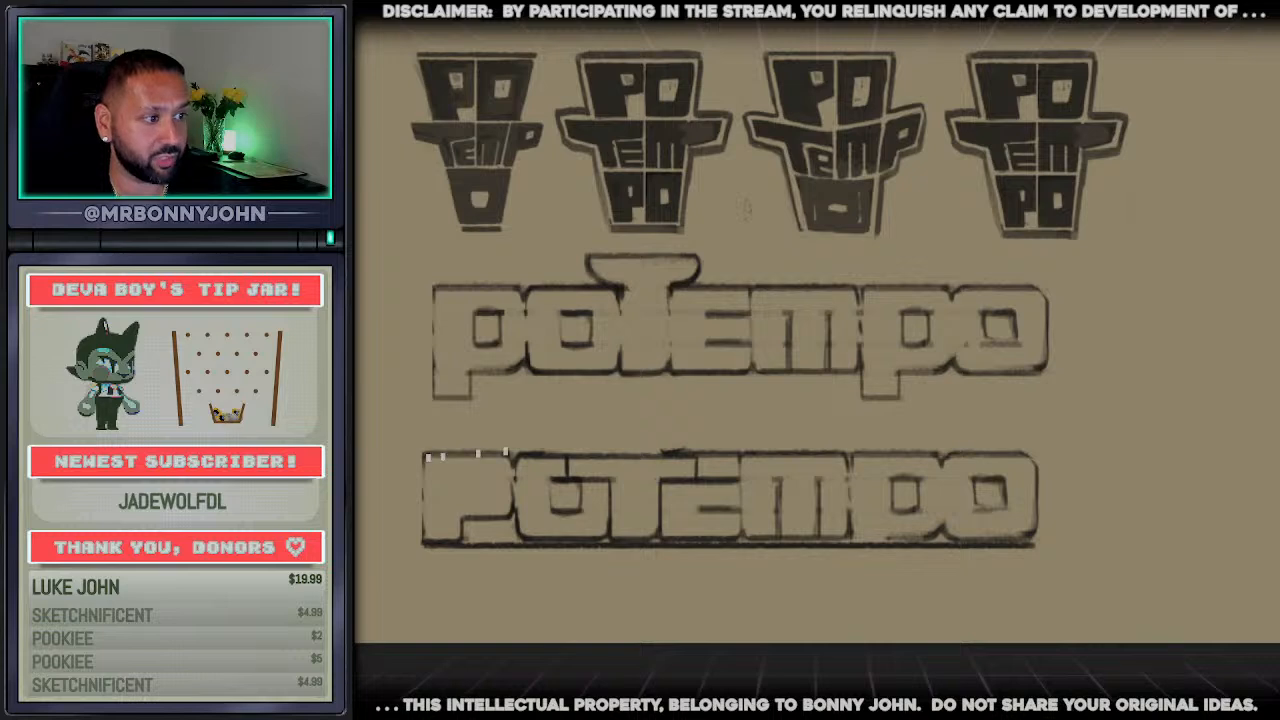
drag(430, 455, 990, 450)
key(ctrl+z)
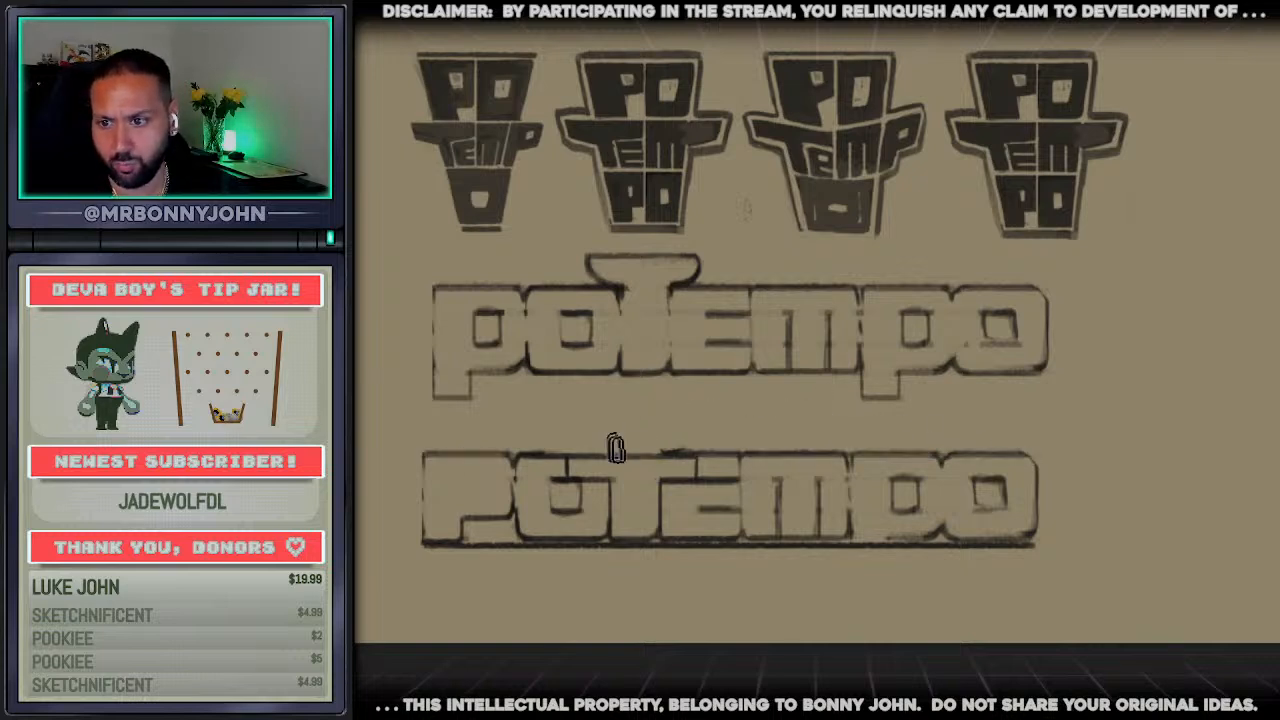
key(ctrl+z)
Deepen the T's crossbar in the lower wordmark, rework the e's bars around it, and give the first p and o round counters
scroll(641, 495, up, 2)
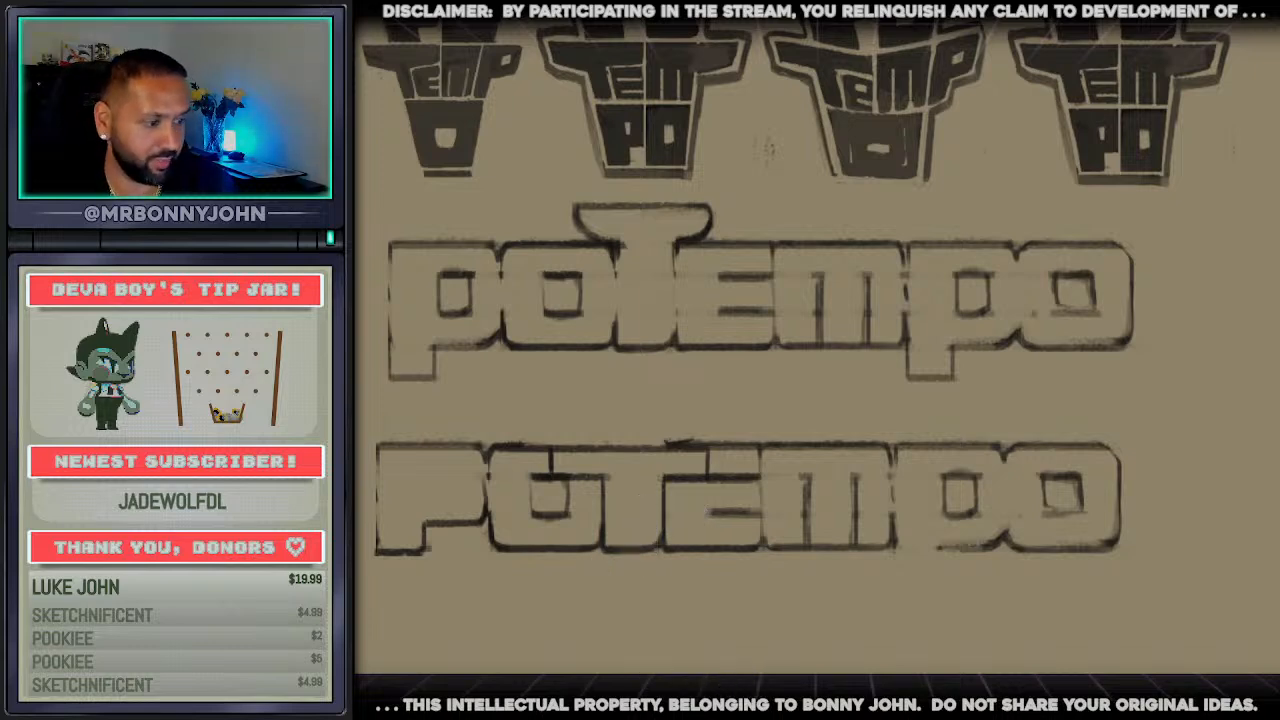
scroll(816, 350, left, 3)
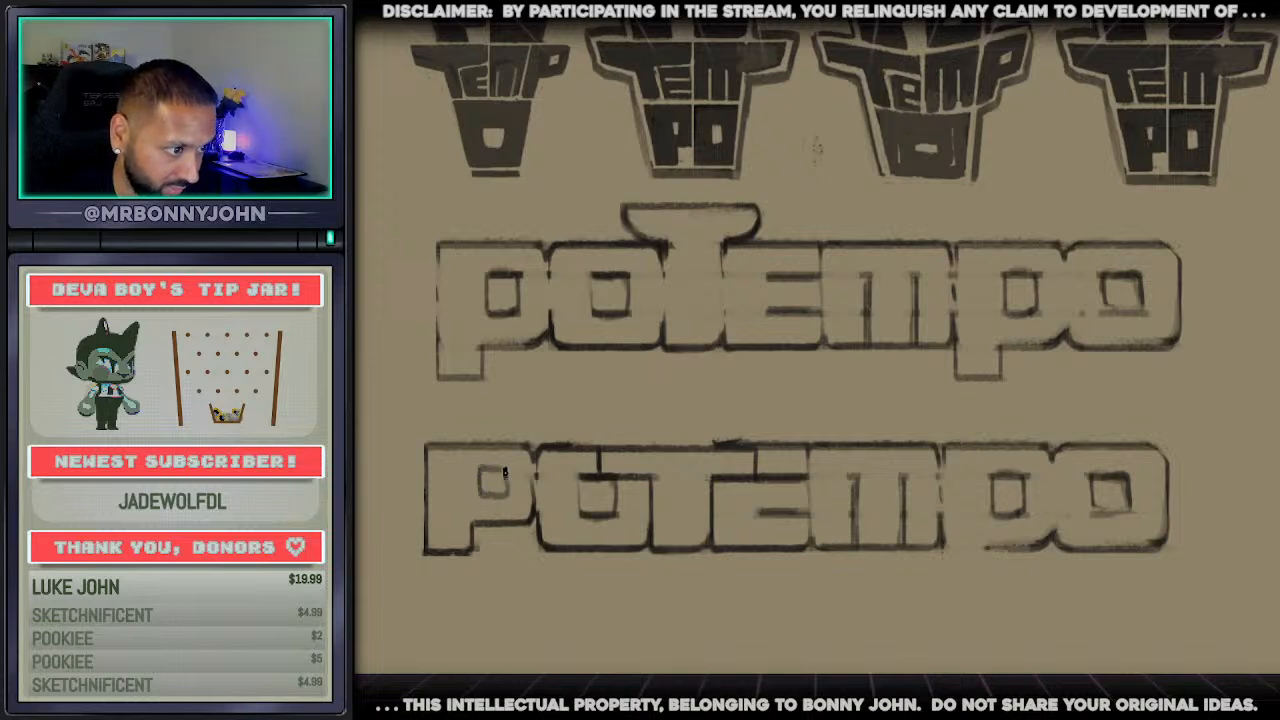
drag(505, 472, 510, 483)
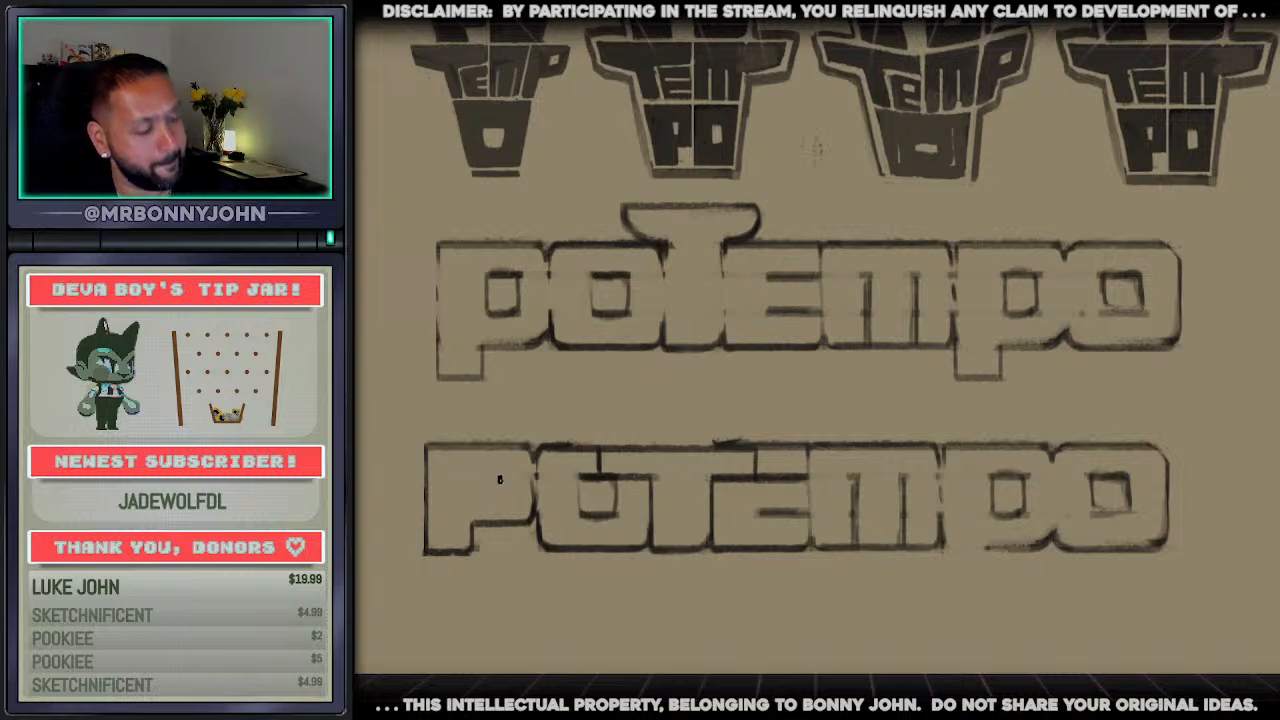
mouse_move(602, 516)
mouse_down()
mouse_move(571, 509)
mouse_move(629, 480)
mouse_move(737, 480)
mouse_move(785, 520)
mouse_up()
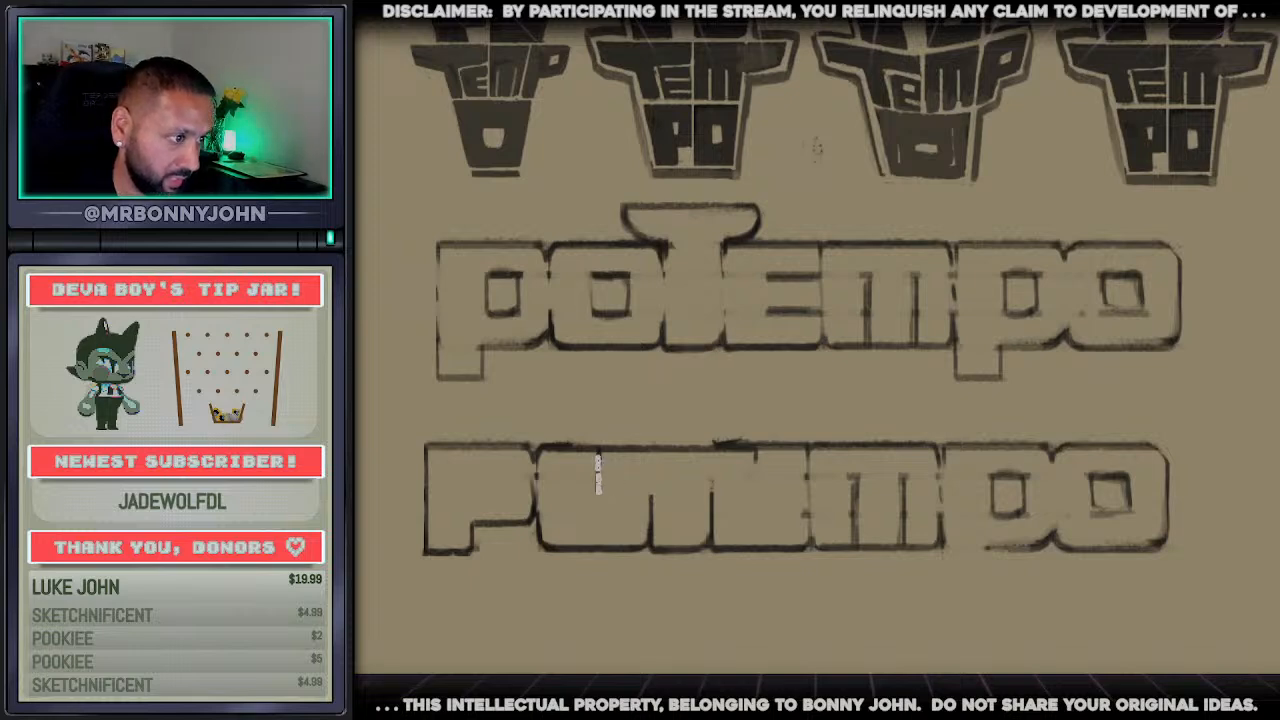
drag(598, 490, 754, 485)
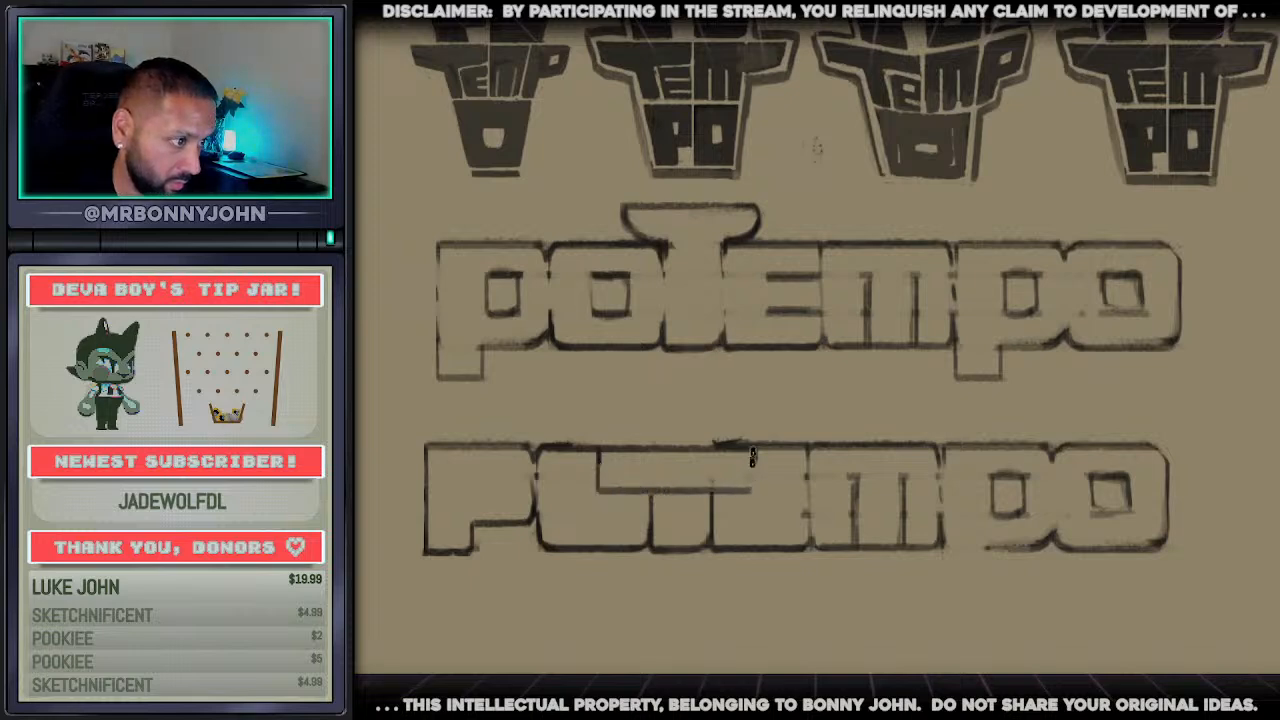
mouse_move(676, 490)
mouse_down()
mouse_move(665, 487)
mouse_move(697, 488)
mouse_up()
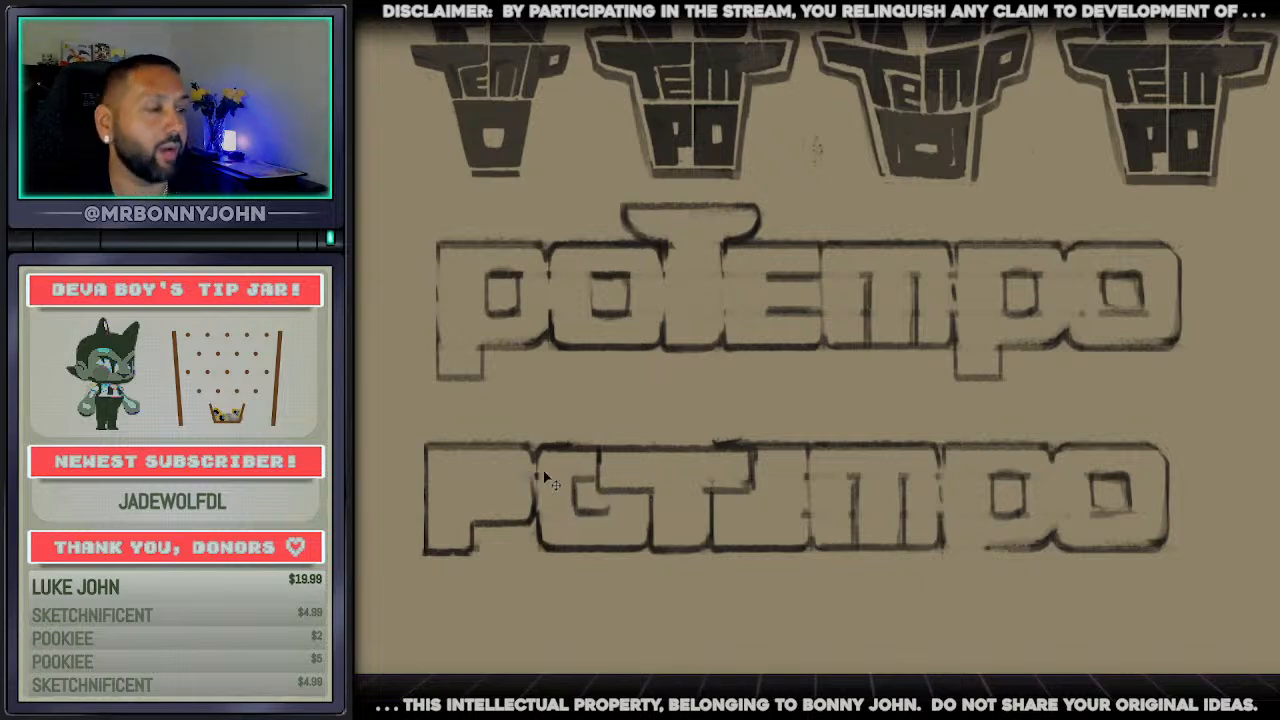
key(ctrl+z)
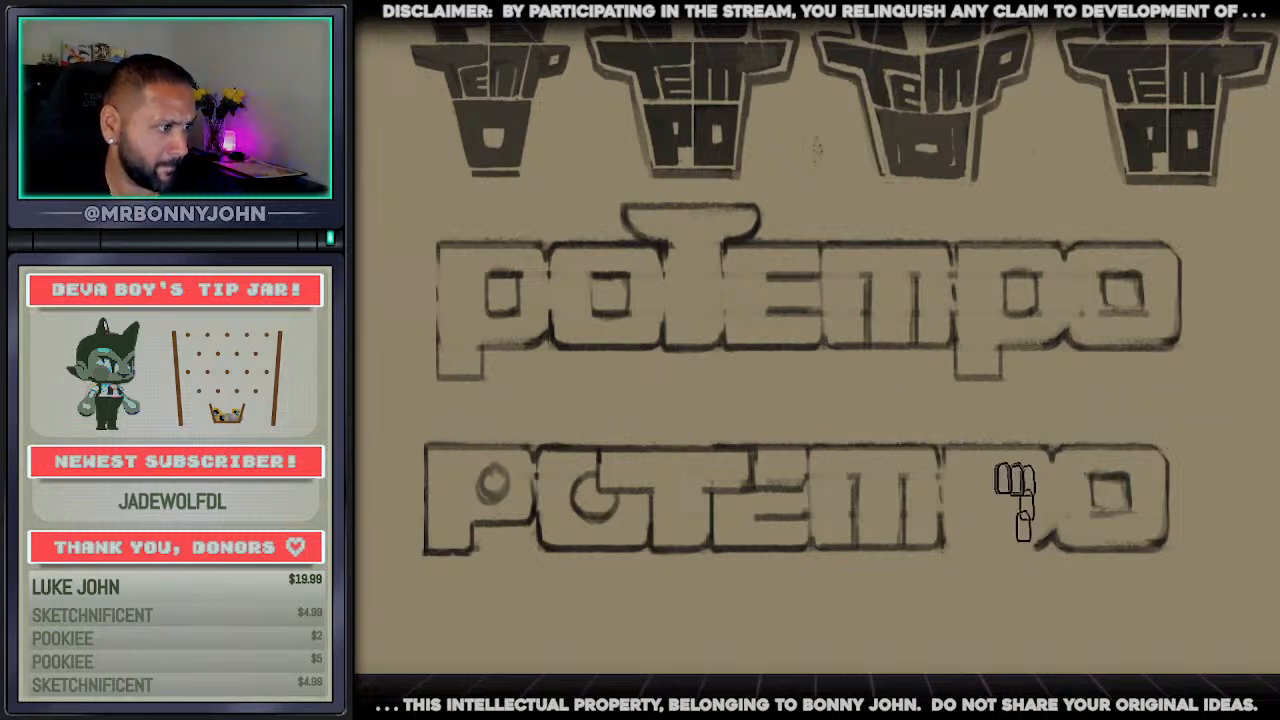
Redraw the second p in the lower wordmark with a square foot, a bowl raised above the baseline and a small counter
drag(482, 524, 1025, 522)
key(ctrl+z)
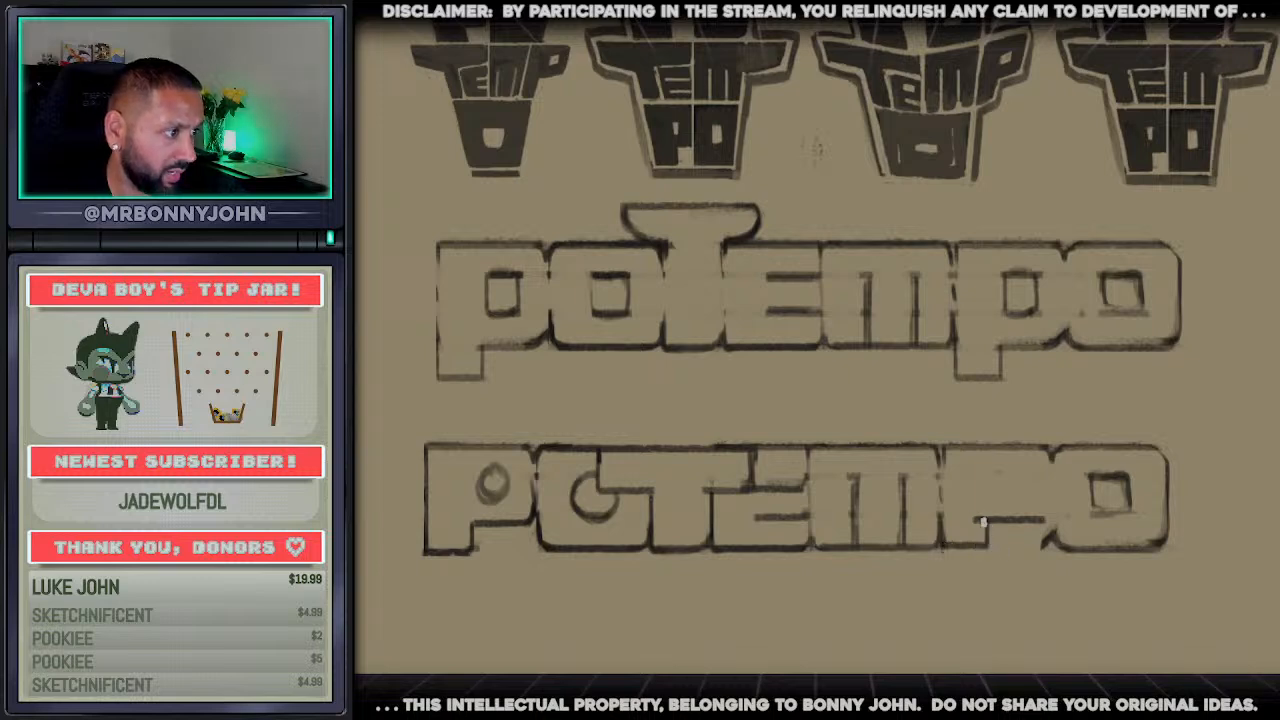
drag(1014, 519, 1036, 519)
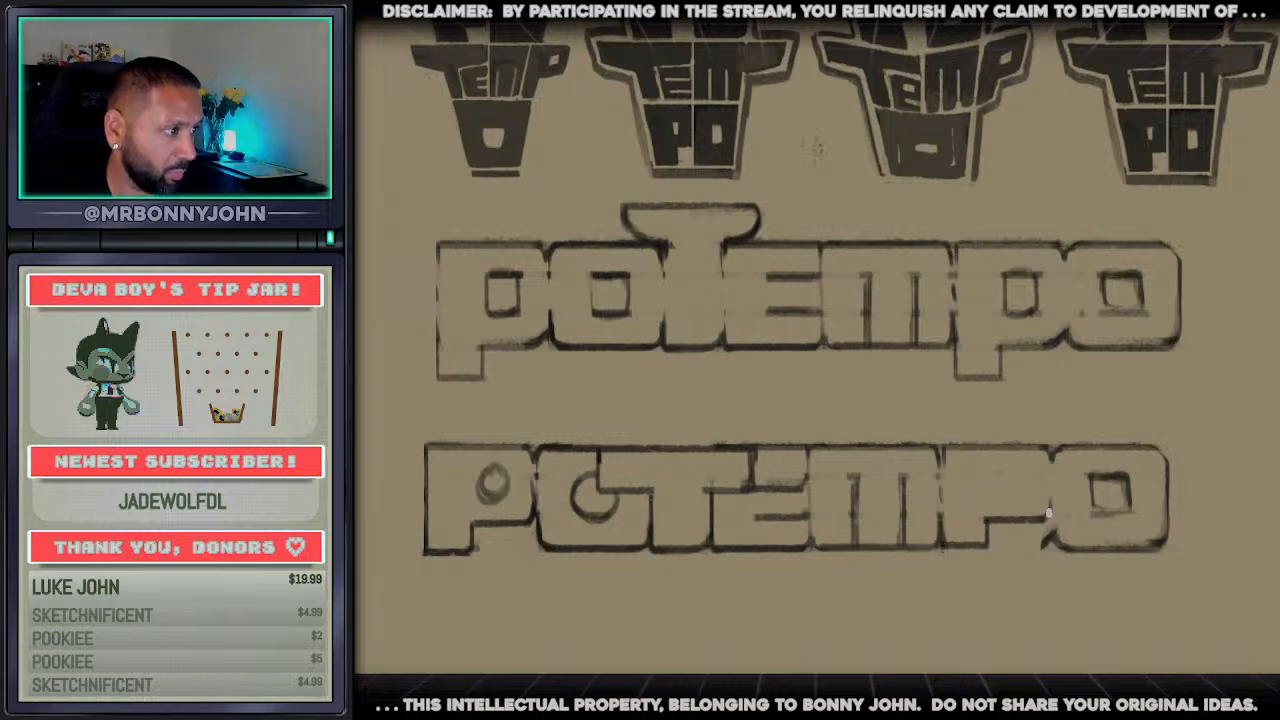
drag(1051, 459, 1047, 510)
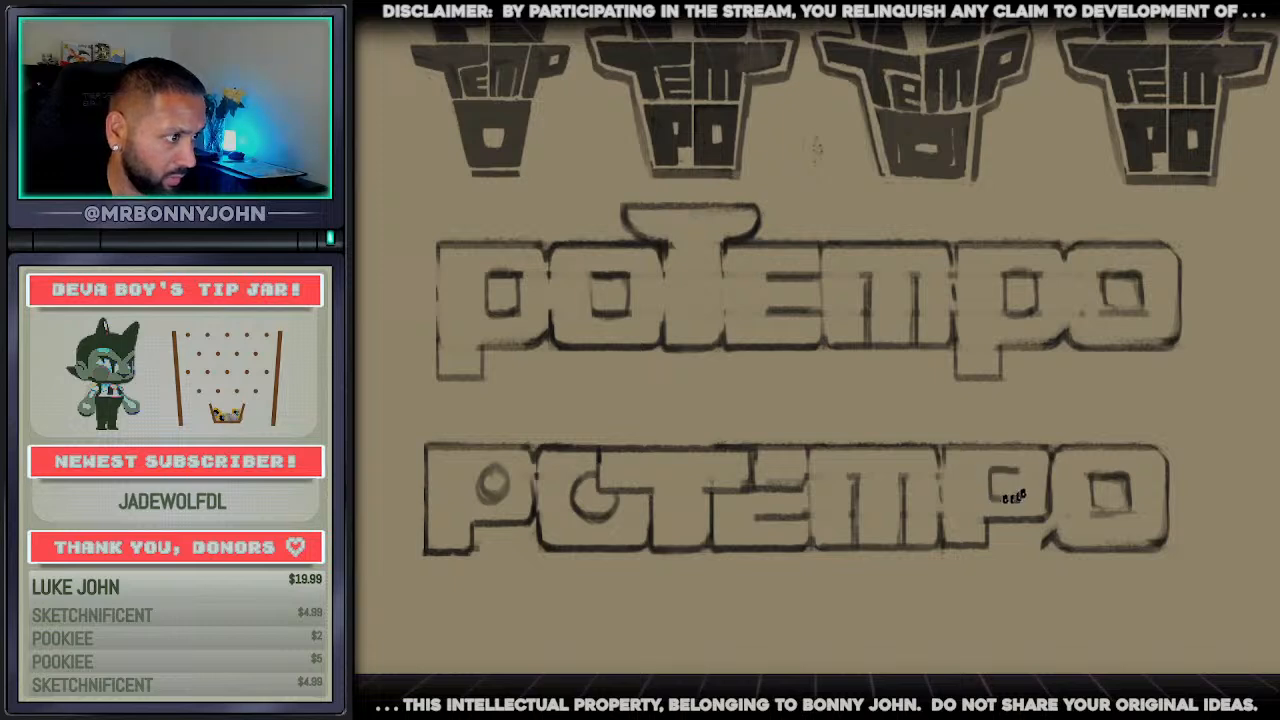
mouse_move(1006, 469)
mouse_down()
mouse_move(1003, 496)
mouse_move(1008, 467)
mouse_up()
Erase the flared lower corner of the last o in the lower wordmark and redraw its edge beside the p
key(e)
drag(1028, 541, 1042, 538)
key(b)
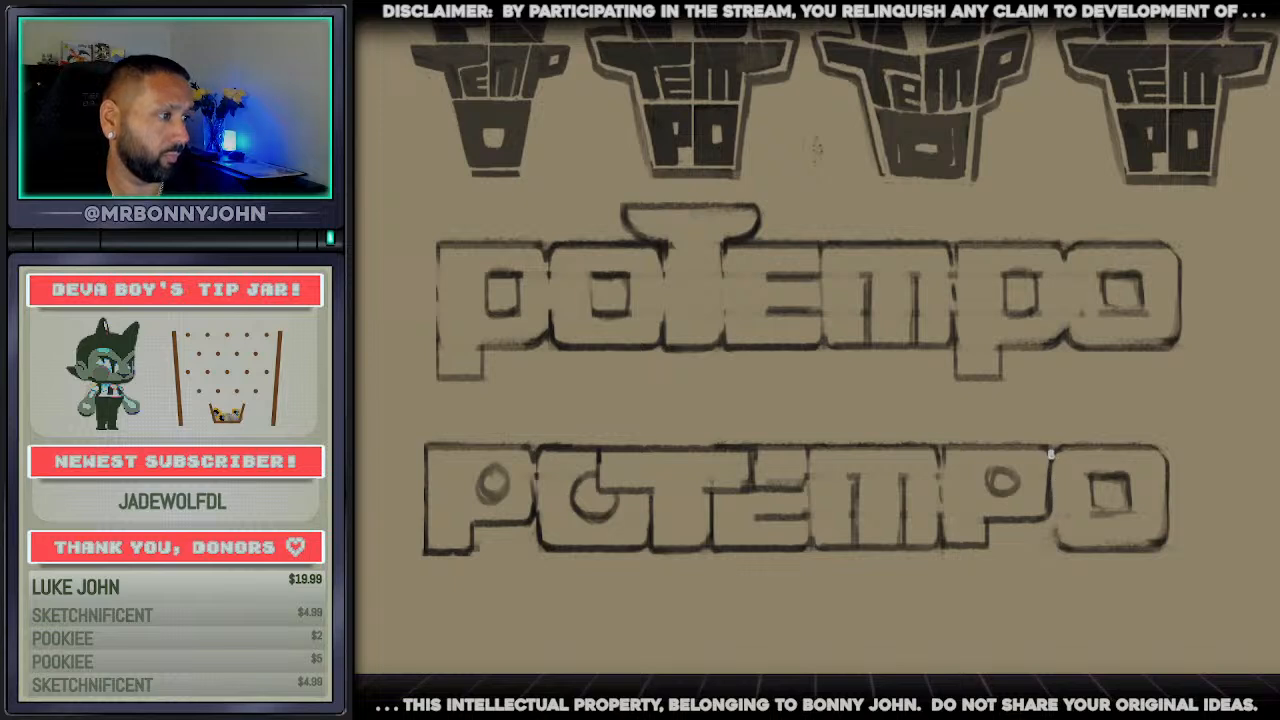
drag(1051, 453, 1052, 538)
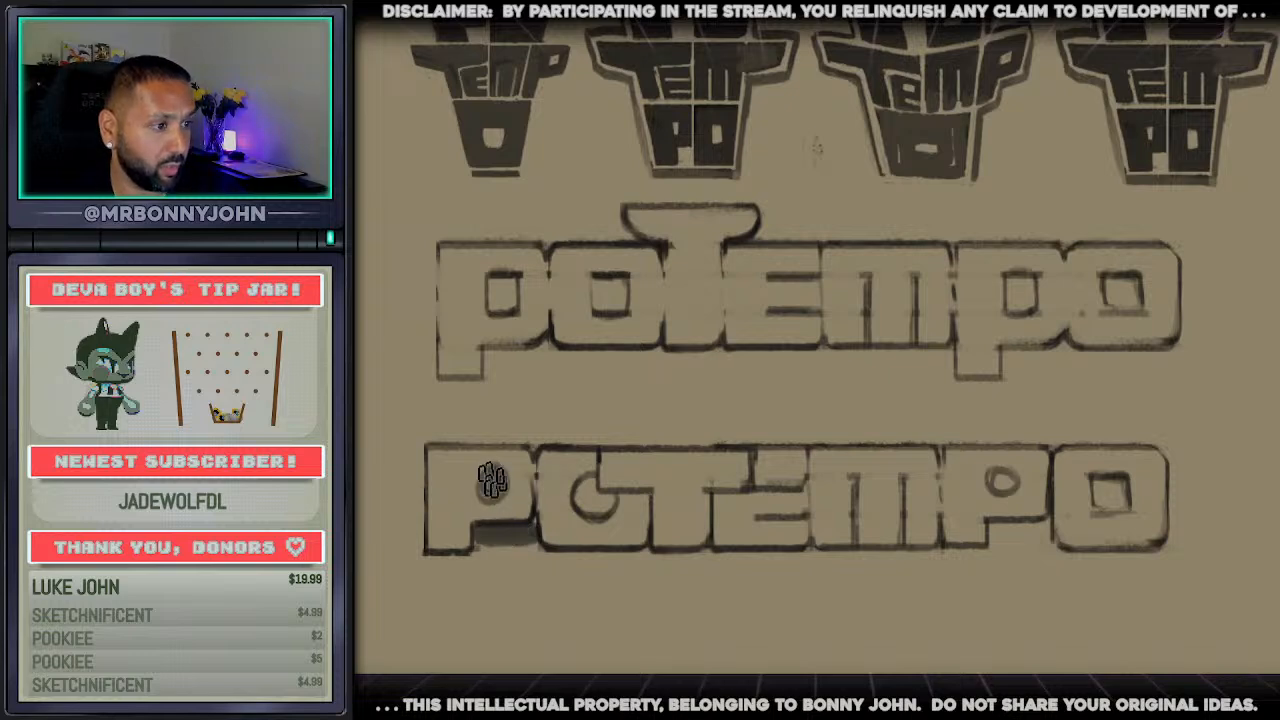
Shade the counters of the p's and o's in the lower wordmark, plus the gaps beneath both p bowls, and darken the e–m divider
drag(490, 483, 494, 486)
drag(602, 489, 604, 504)
drag(808, 454, 805, 546)
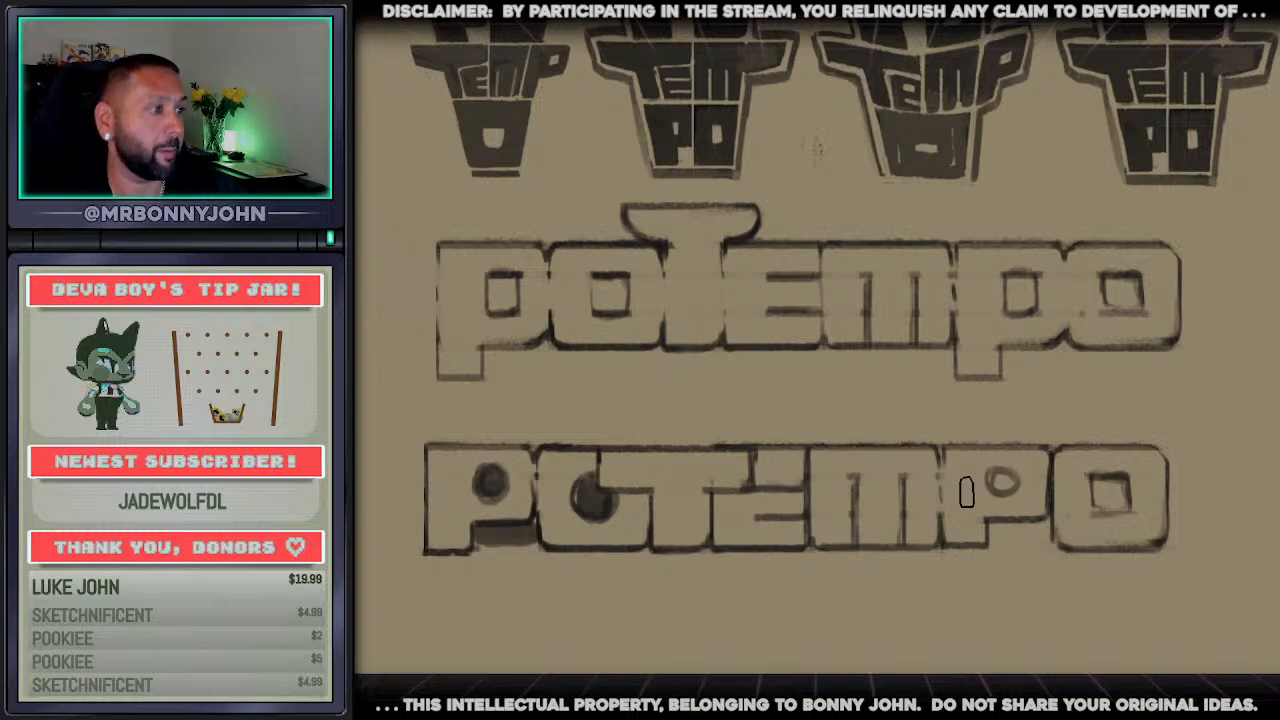
drag(1003, 481, 1002, 484)
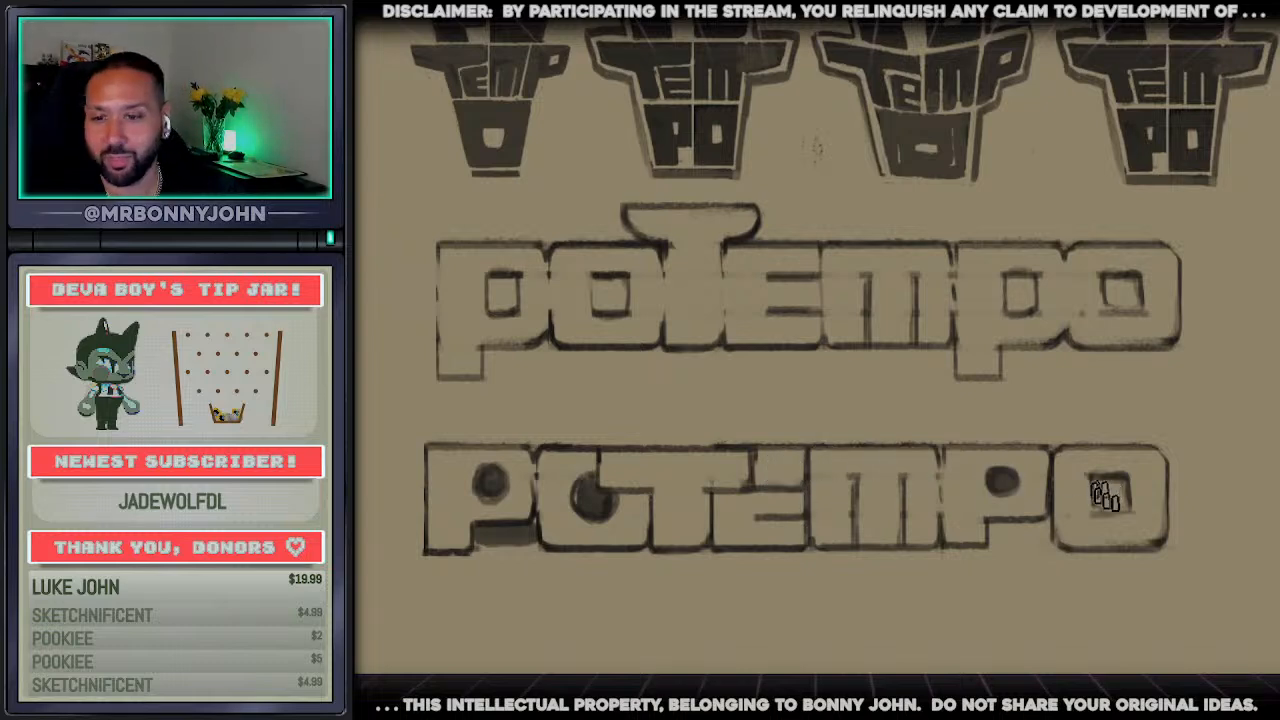
drag(1112, 490, 1108, 496)
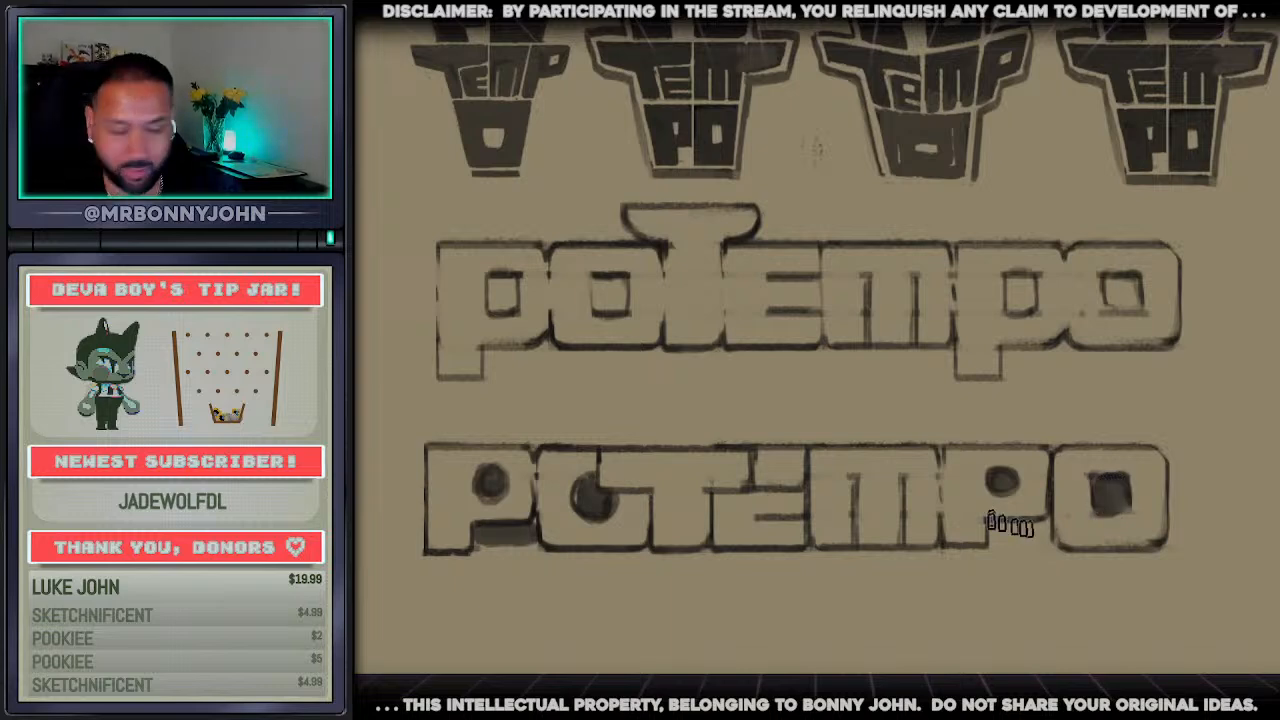
drag(995, 531, 1040, 538)
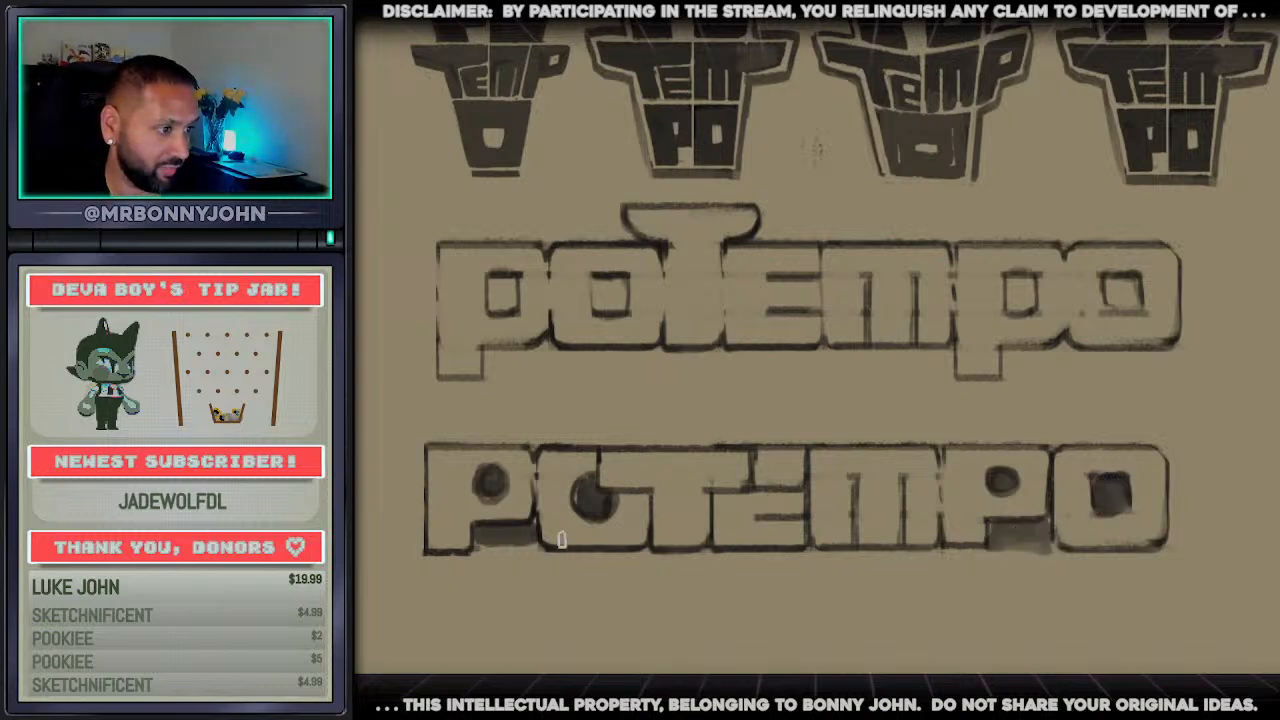
drag(483, 540, 530, 545)
Paint a dark band along the entire bottom edge of the lower wordmark
drag(429, 560, 1115, 574)
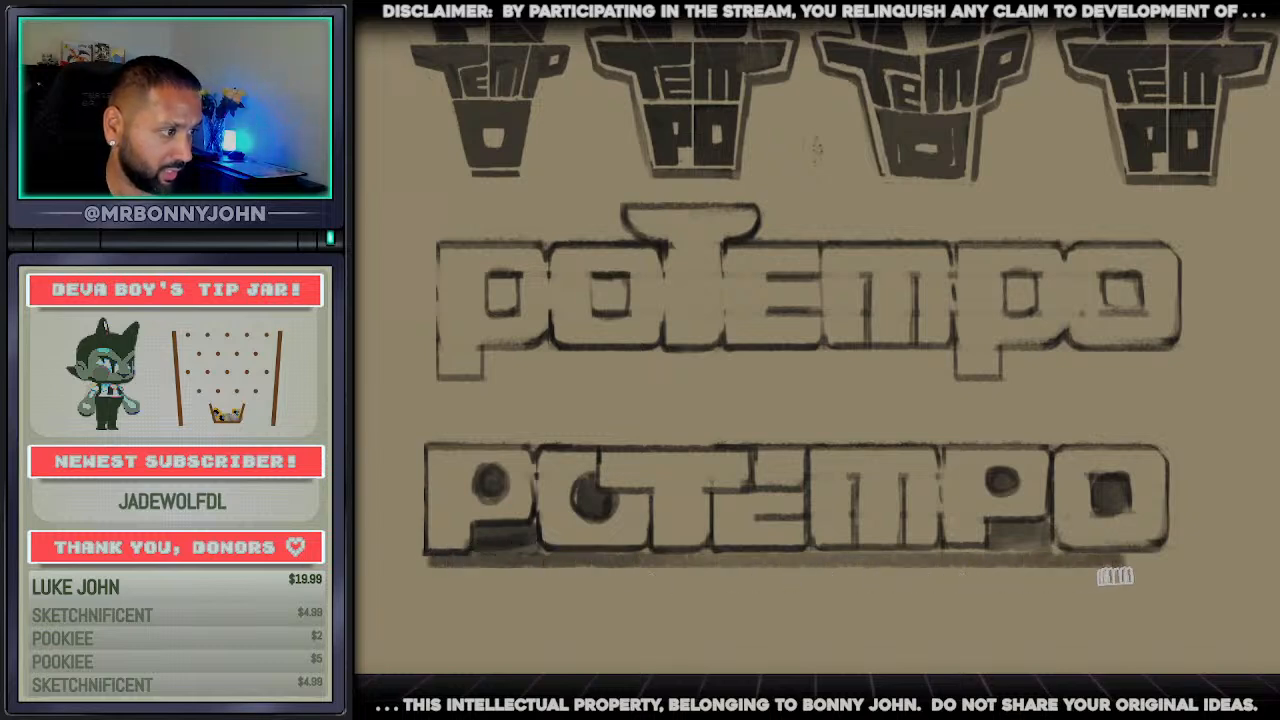
key(ctrl+z)
drag(438, 560, 1160, 545)
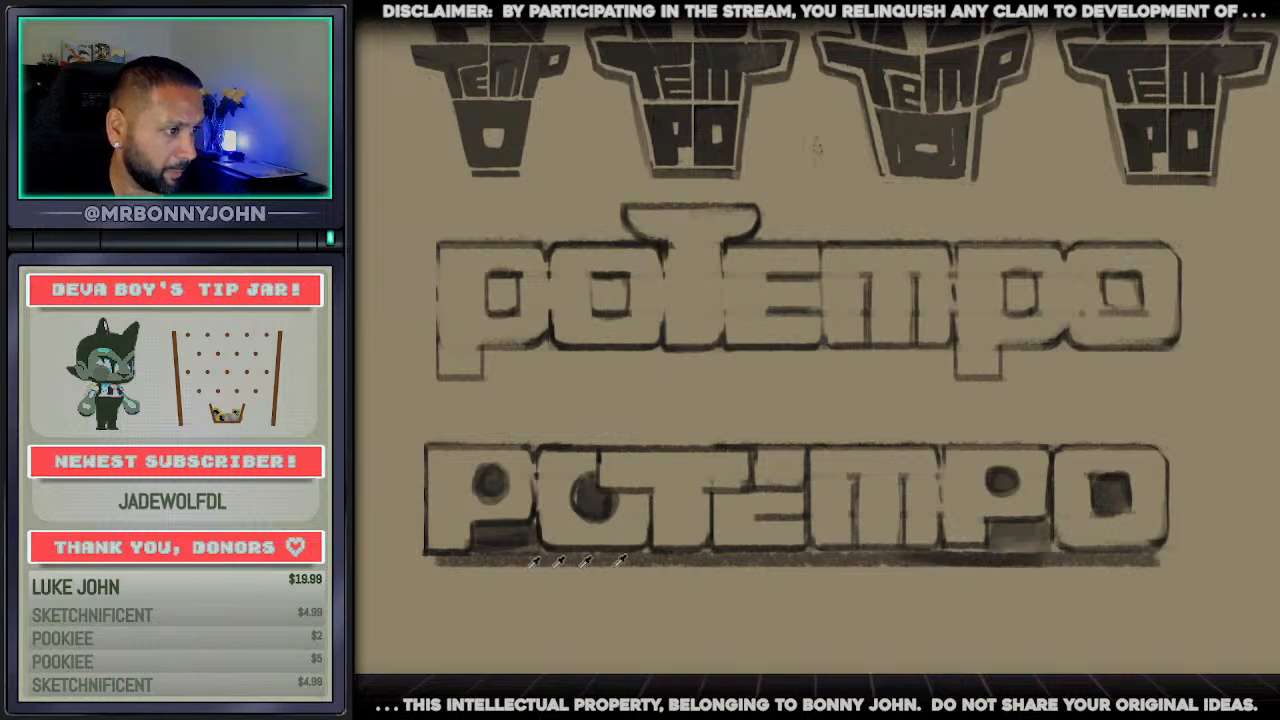
mouse_move(434, 560)
mouse_down()
mouse_move(936, 538)
mouse_move(1144, 548)
mouse_move(994, 531)
mouse_move(1052, 546)
mouse_up()
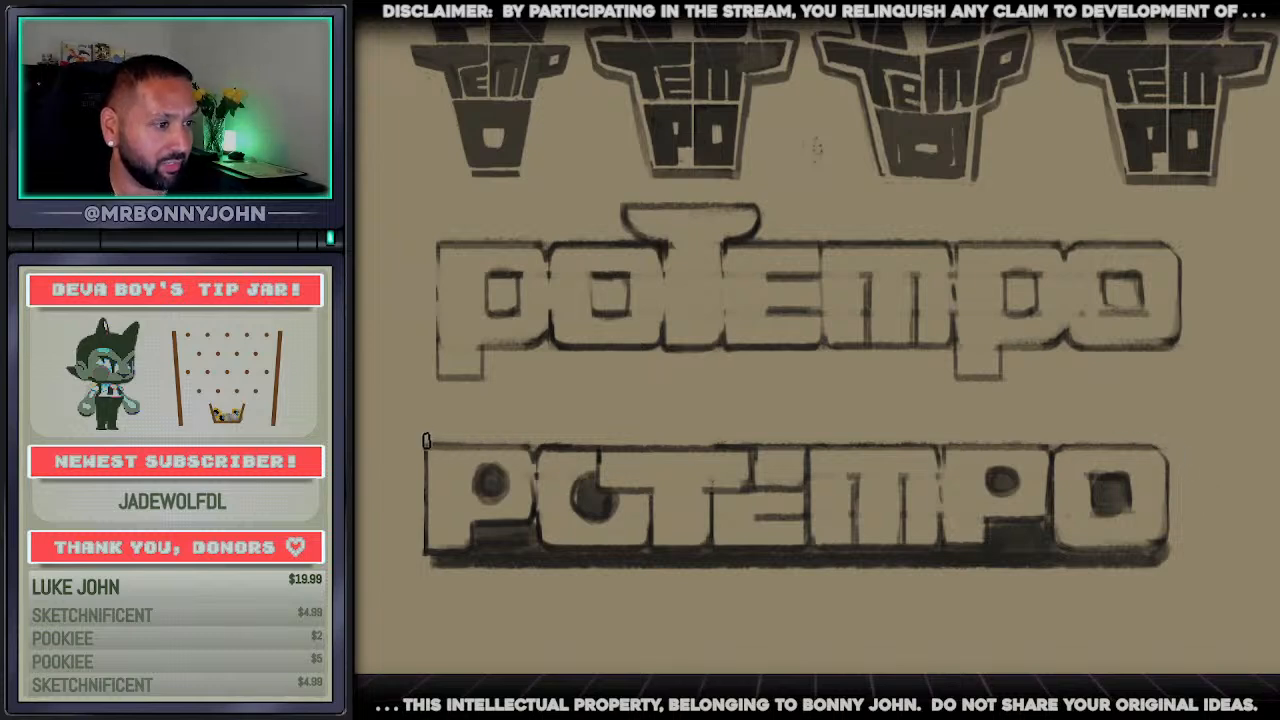
Paint a dark band along the lower wordmark's top edge and extend it into curved, hat-brim-like shapes at both ends
drag(428, 438, 1160, 436)
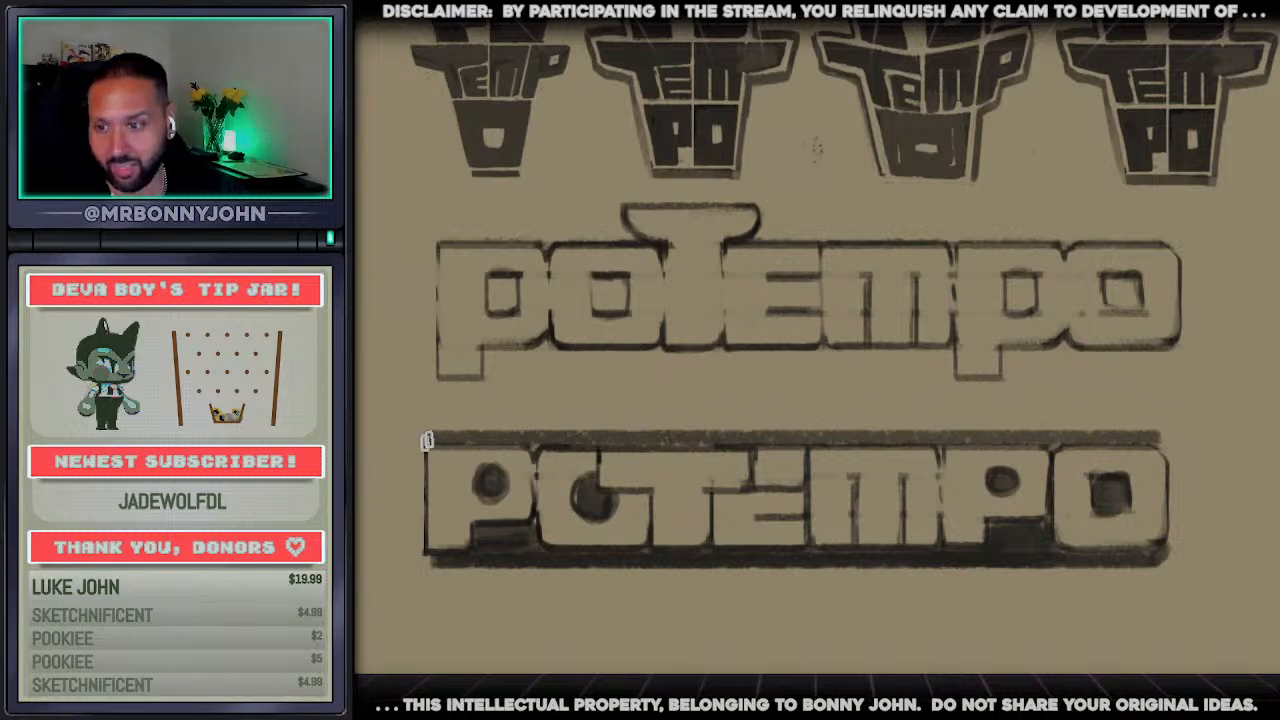
mouse_move(423, 440)
mouse_down()
mouse_move(1048, 410)
mouse_move(1224, 437)
mouse_move(1172, 545)
mouse_move(1180, 460)
mouse_move(1200, 488)
mouse_move(1206, 448)
mouse_move(1178, 443)
mouse_move(1171, 458)
mouse_move(1155, 445)
mouse_move(1220, 434)
mouse_move(1194, 441)
mouse_move(1237, 462)
mouse_move(1186, 509)
mouse_move(1189, 543)
mouse_move(1215, 500)
mouse_up()
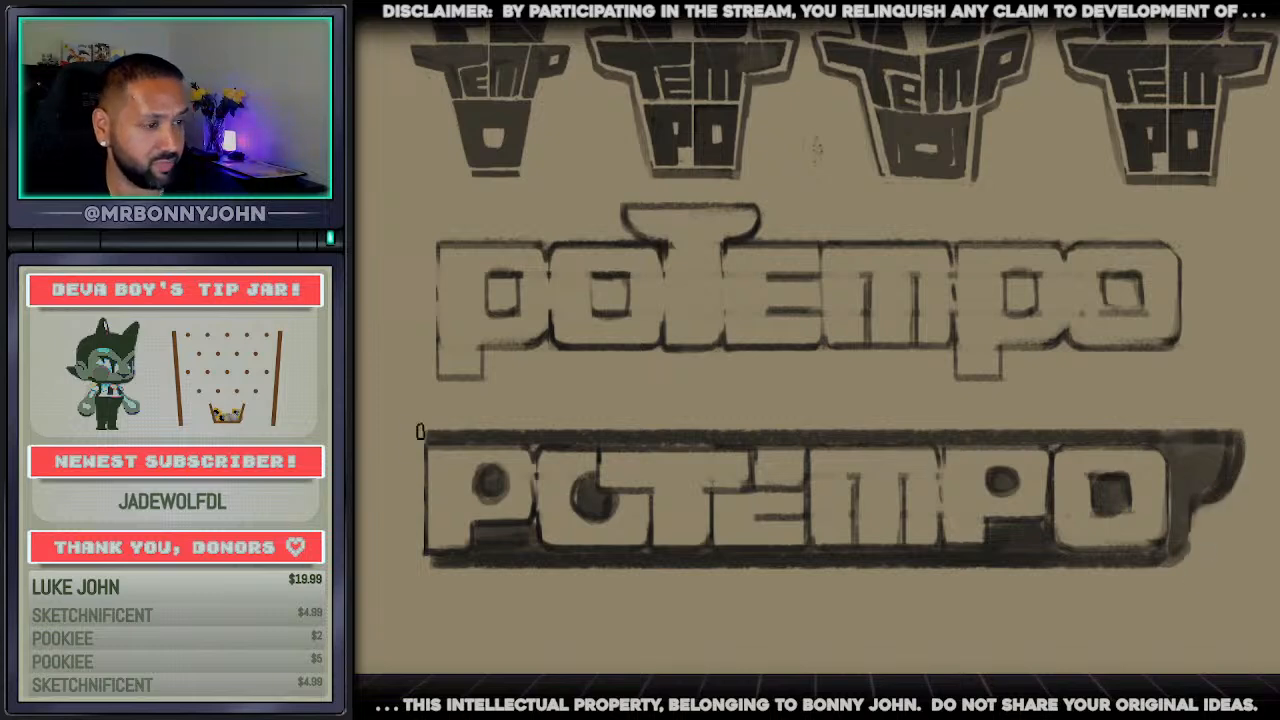
mouse_move(420, 432)
mouse_down()
mouse_move(366, 437)
mouse_move(372, 490)
mouse_move(398, 500)
mouse_move(385, 440)
mouse_move(400, 462)
mouse_move(418, 562)
mouse_move(423, 530)
mouse_up()
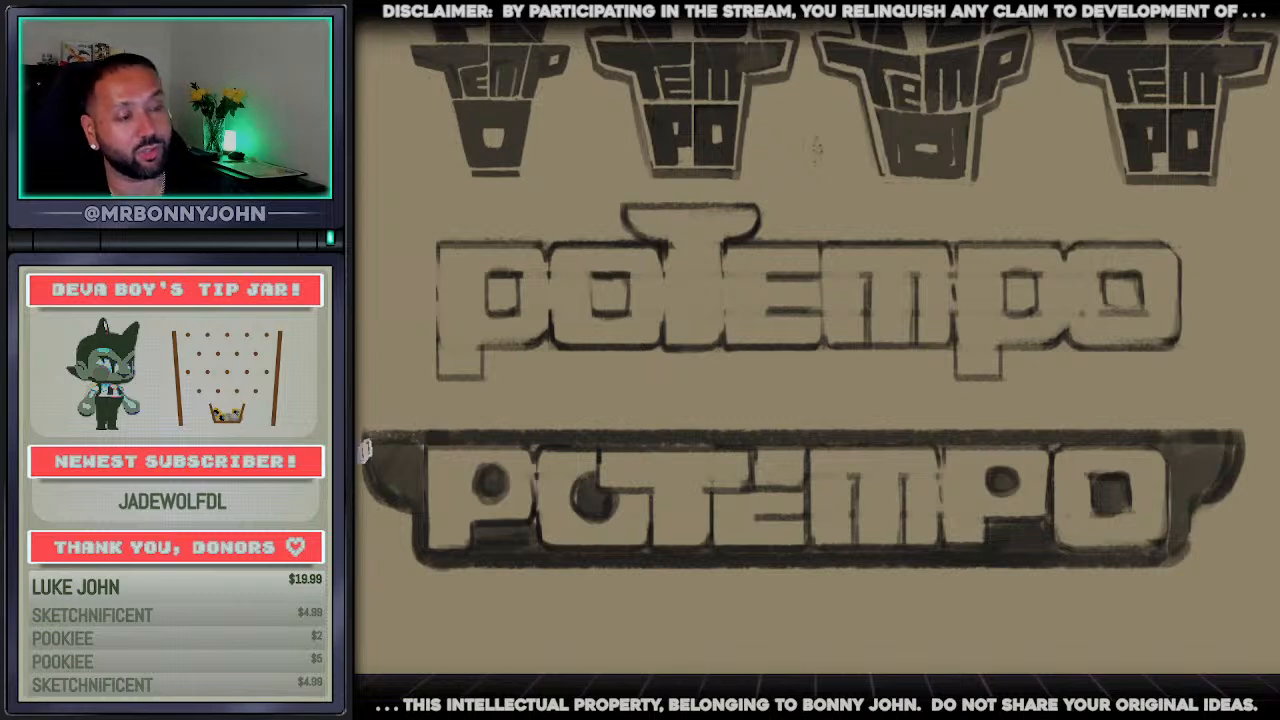
Widen the hat-like cap on the upper wordmark's t so it spans over parts of the neighbouring o and e
scroll(724, 594, down, 2)
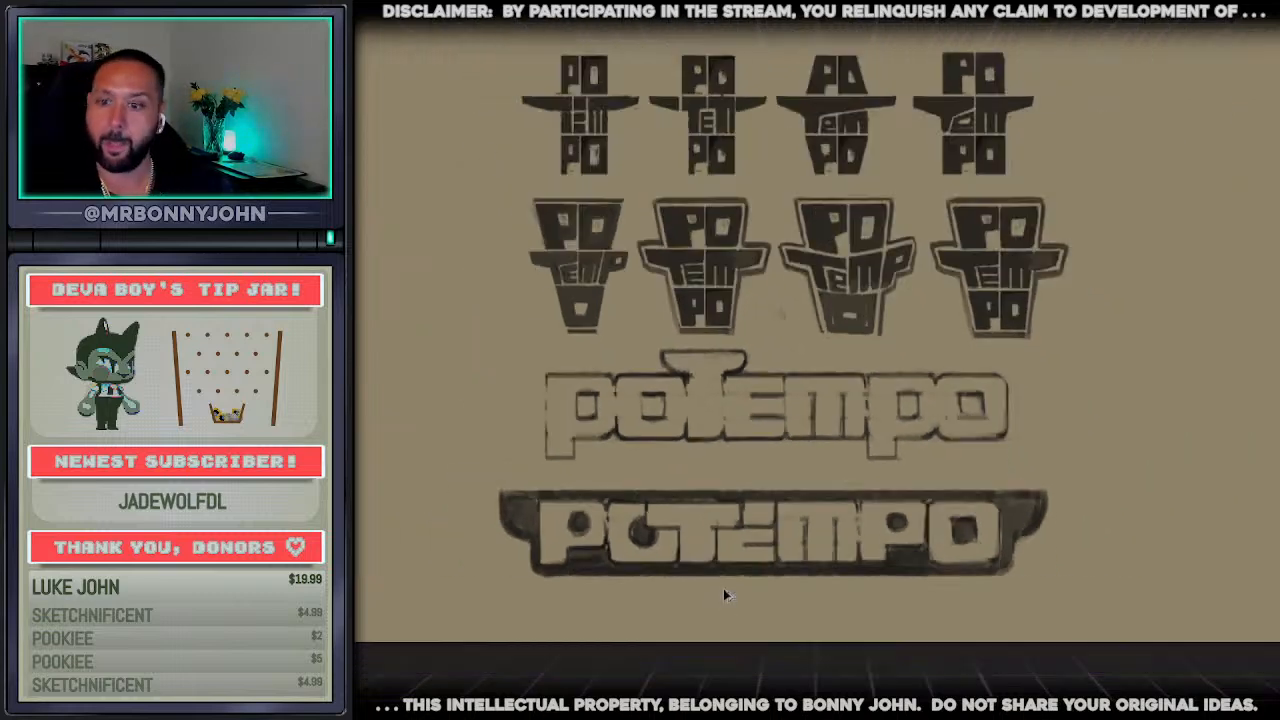
scroll(600, 528, up, 3)
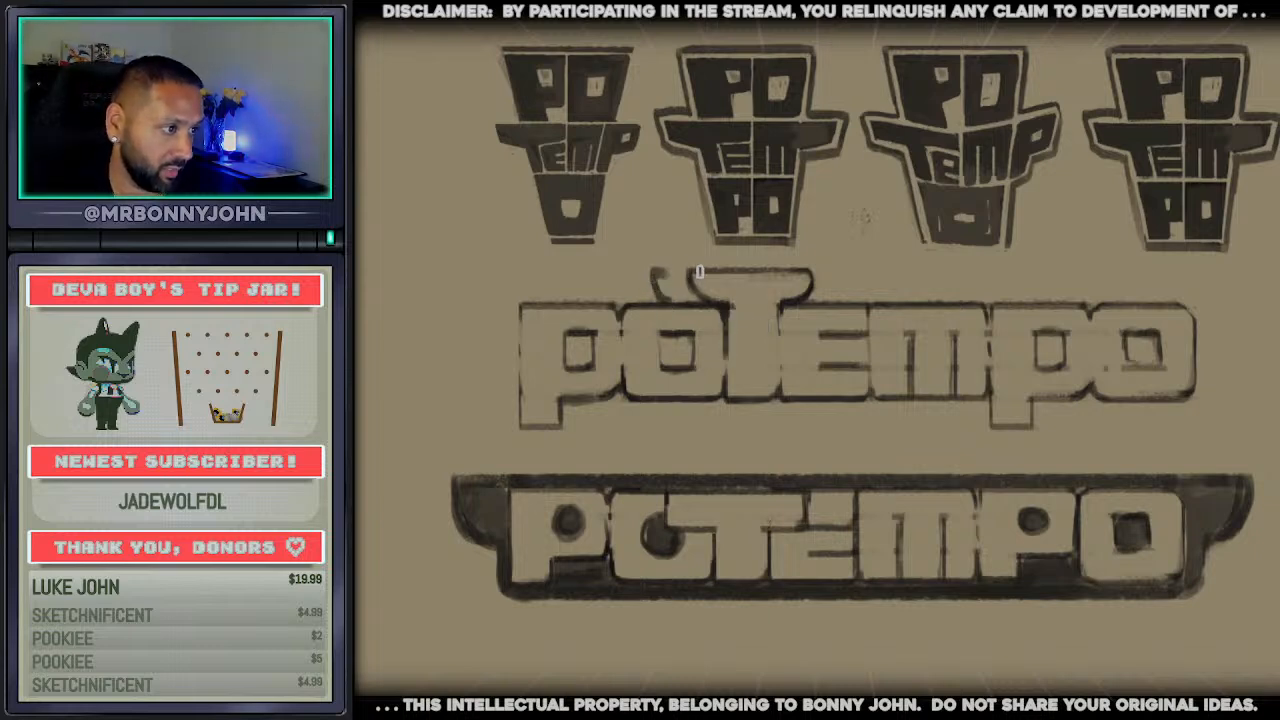
mouse_move(657, 272)
mouse_down()
mouse_move(820, 266)
mouse_move(842, 280)
mouse_move(826, 305)
mouse_up()
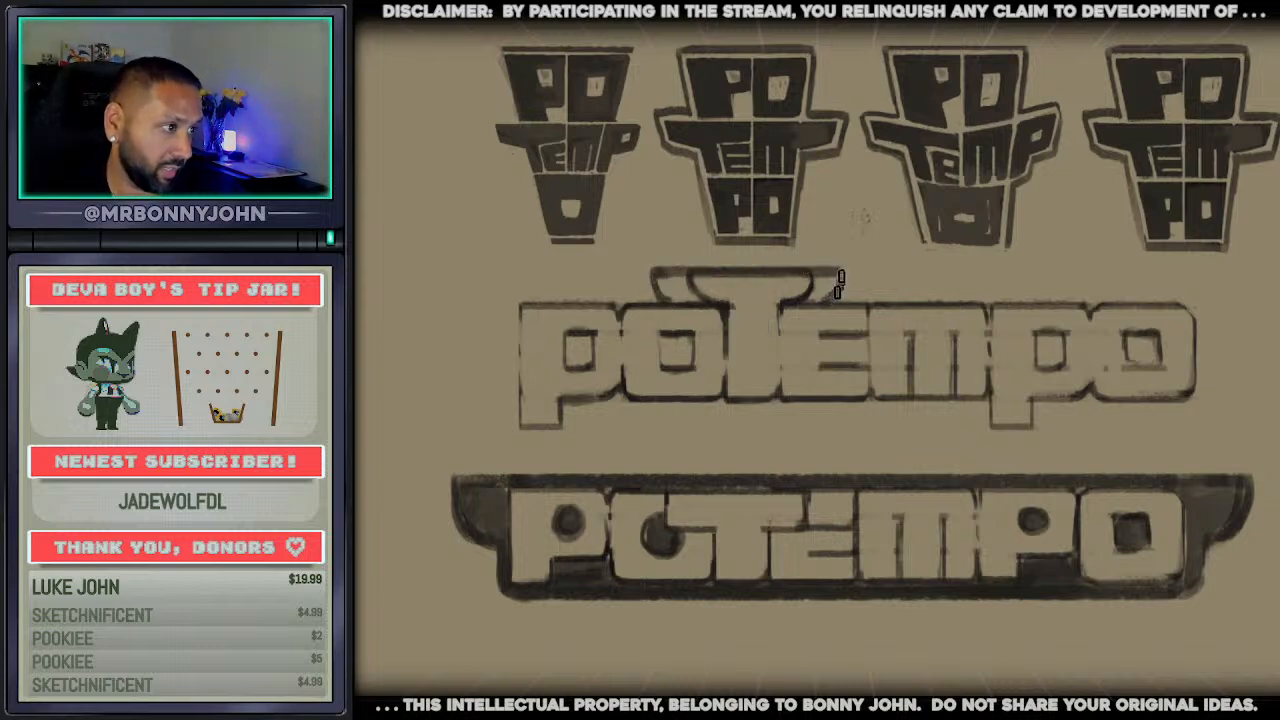
drag(686, 287, 832, 287)
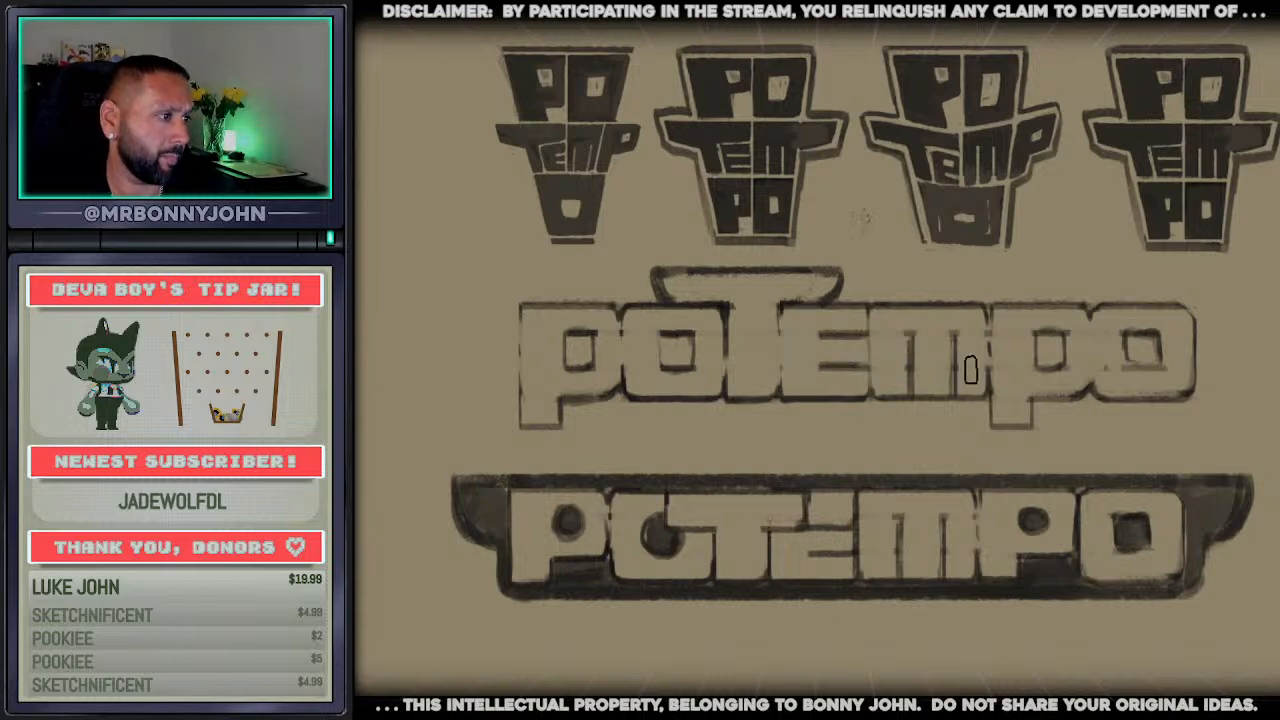
scroll(985, 156, up, 2)
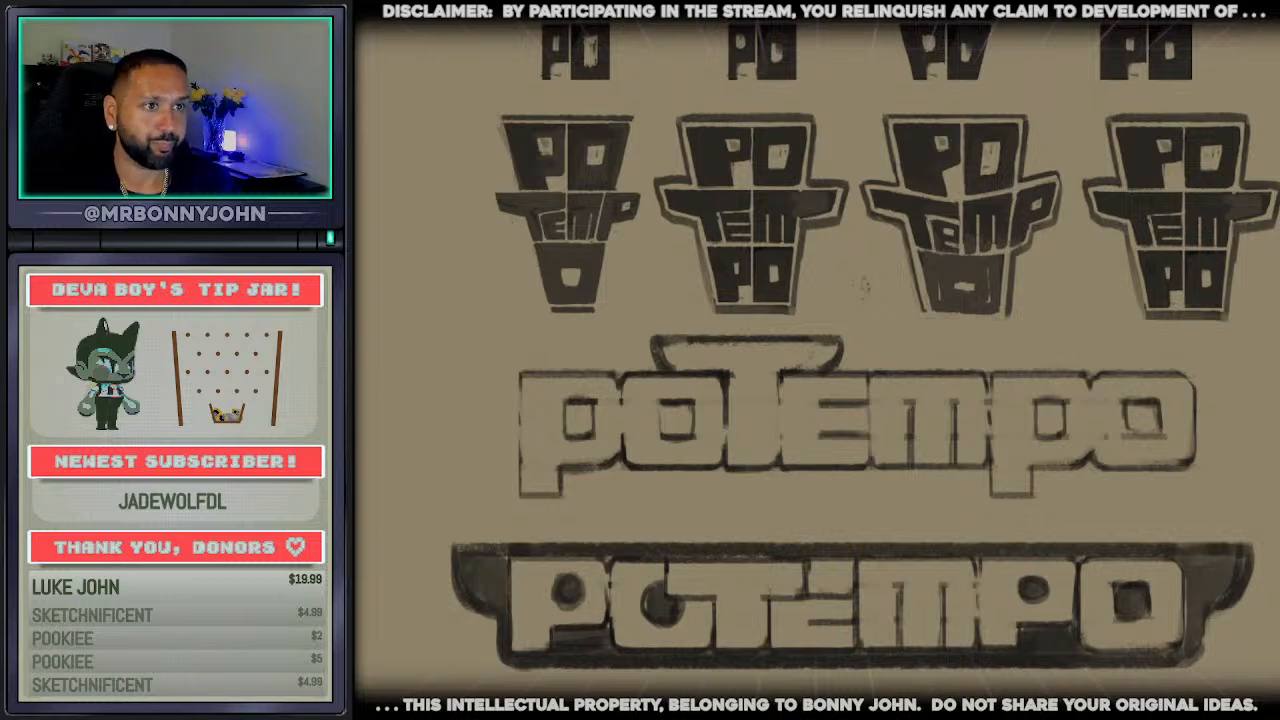
Select both wordmarks together and scale them down slightly beneath the hat-shaped sketches
scroll(815, 360, right, 2)
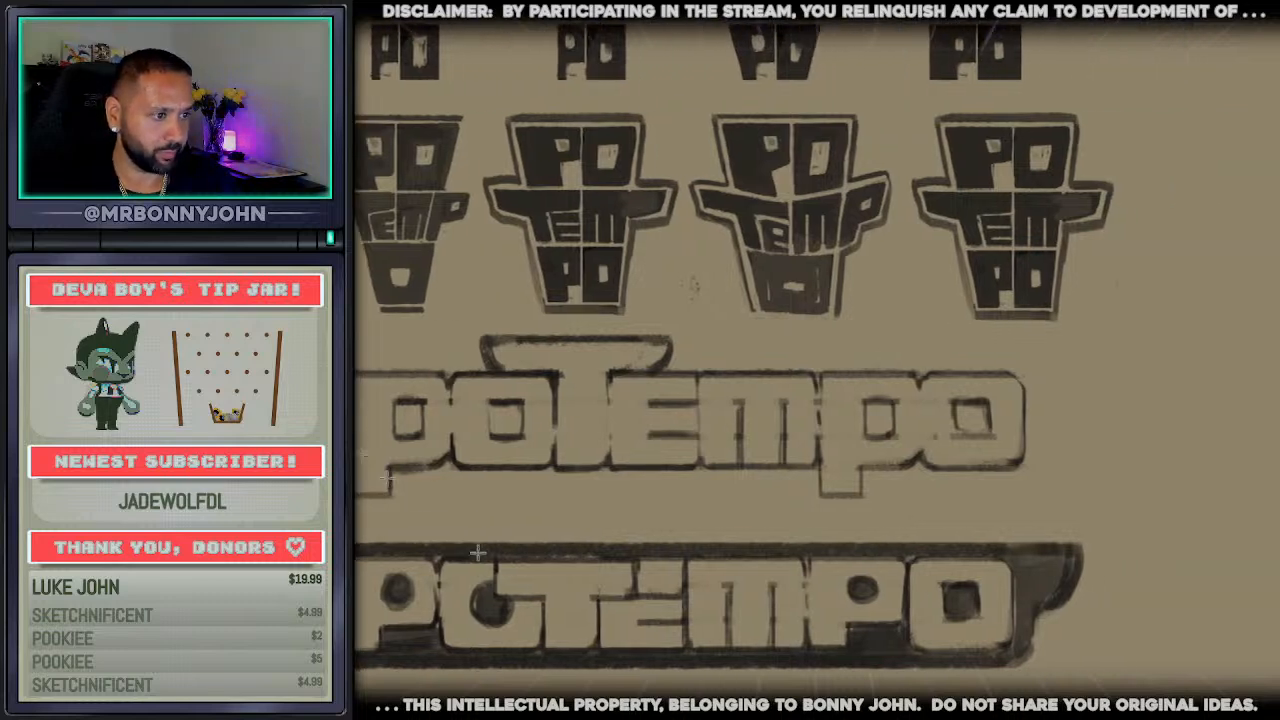
drag(346, 327, 1037, 651)
key(ctrl+t)
drag(785, 620, 828, 662)
key(Return)
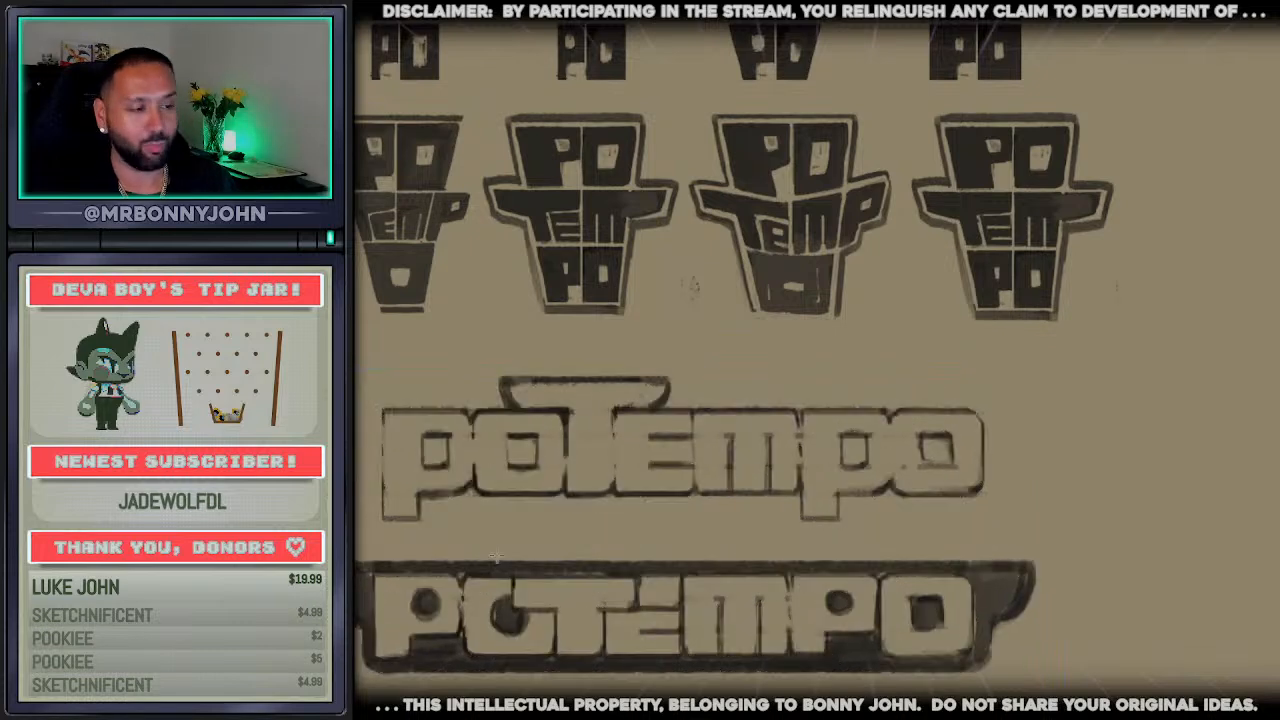
drag(358, 546, 1056, 690)
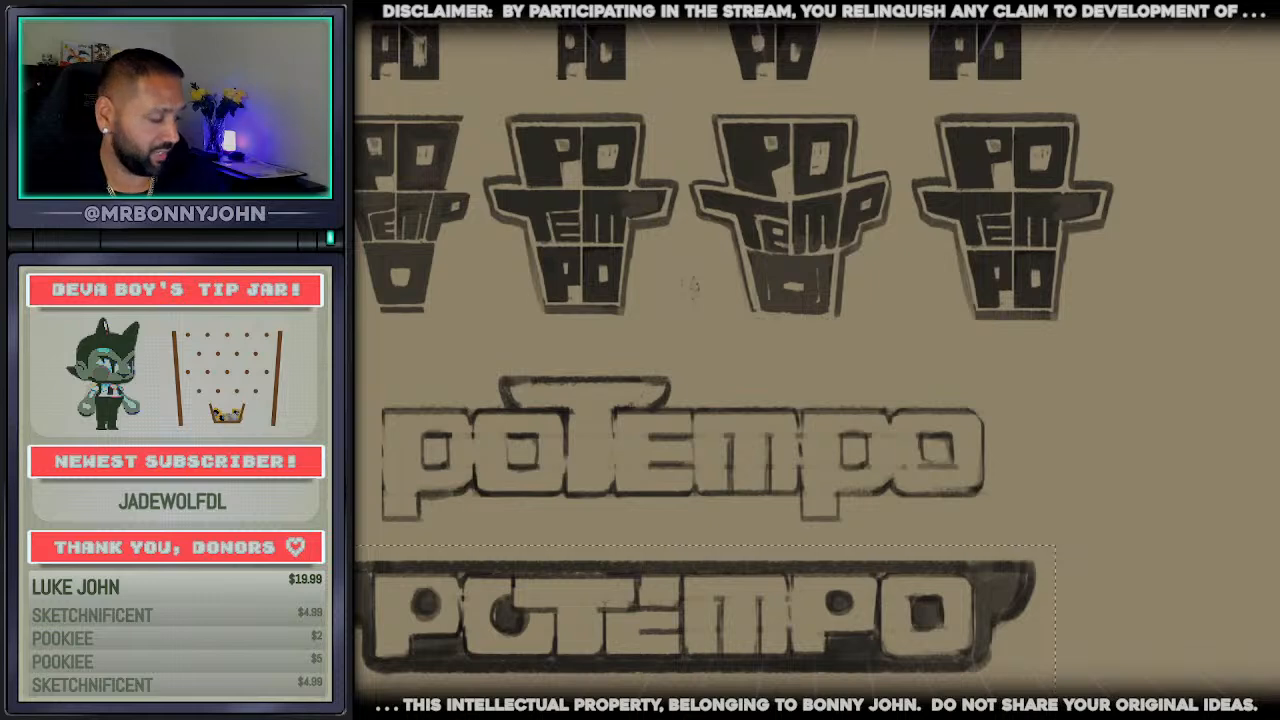
key(ctrl+d)
Draw a continuous outer contour around the upper wordmark, stepping over the t's cap and wrapping around both p descenders
key(b)
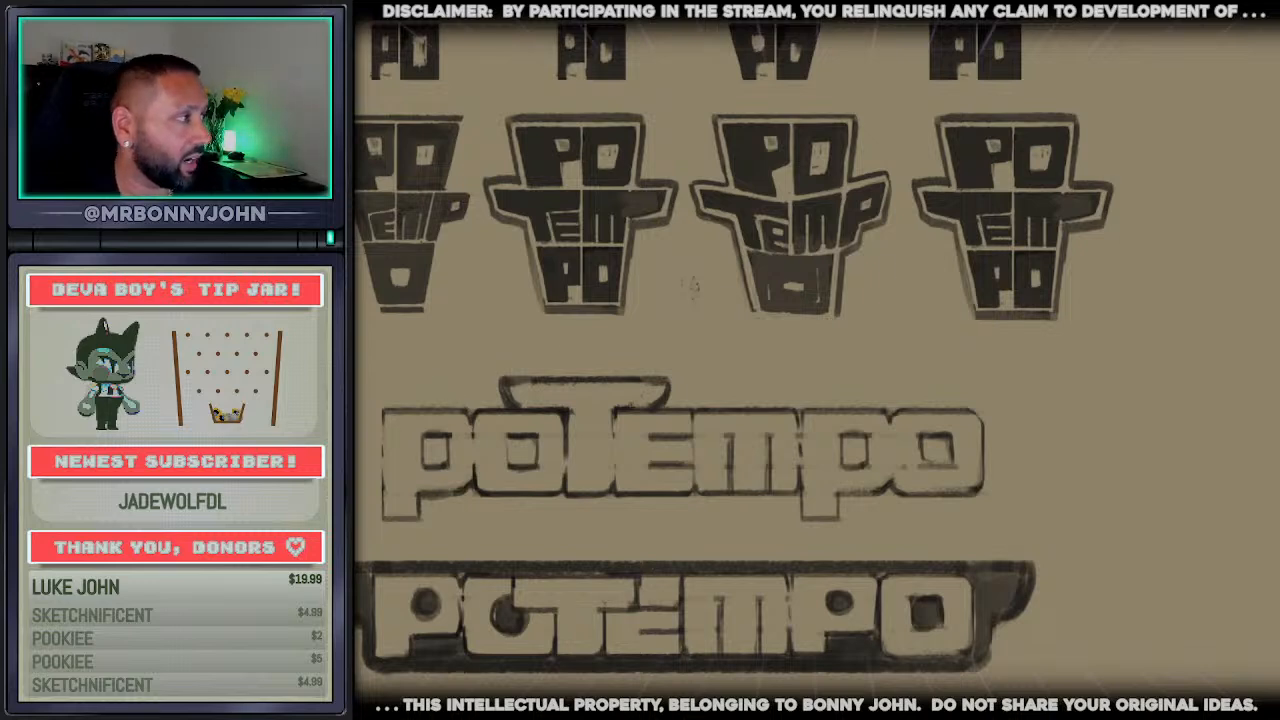
drag(378, 398, 482, 386)
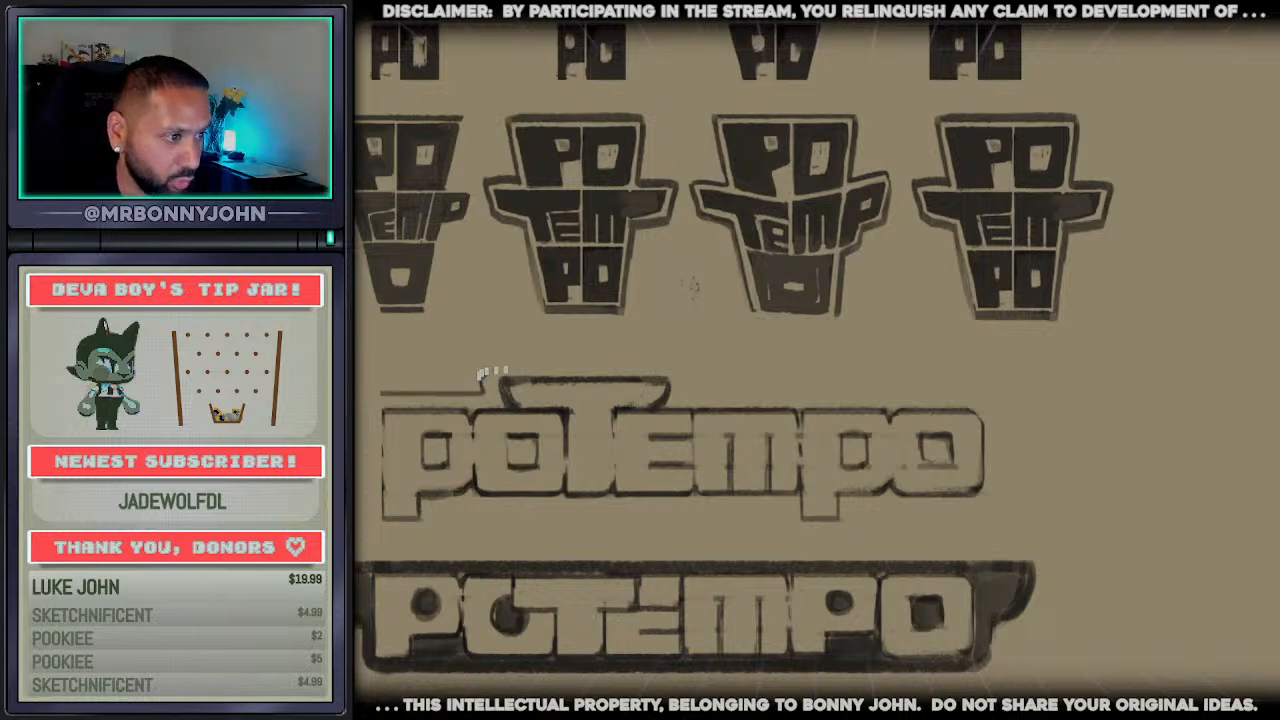
drag(484, 390, 487, 390)
mouse_move(481, 372)
mouse_down()
mouse_move(481, 393)
mouse_move(516, 361)
mouse_move(665, 360)
mouse_move(866, 396)
mouse_move(990, 396)
mouse_up()
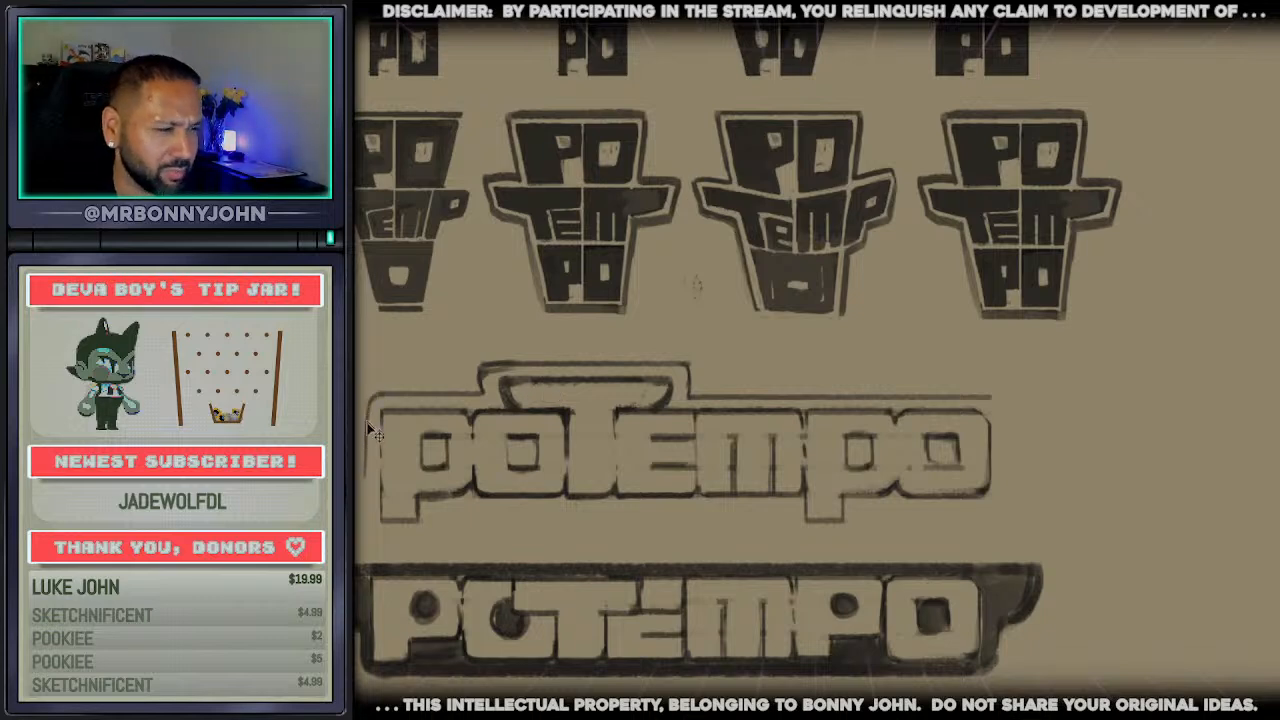
mouse_move(367, 404)
mouse_down()
mouse_move(364, 522)
mouse_move(427, 533)
mouse_up()
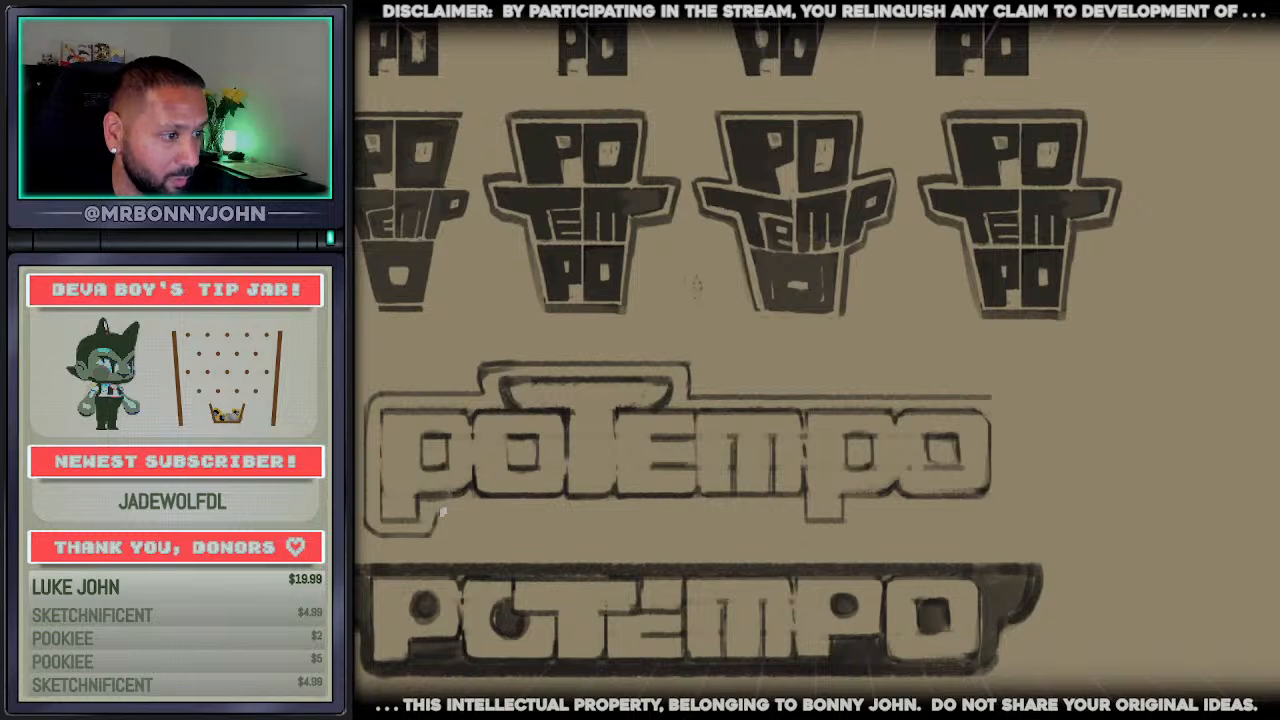
drag(440, 516, 798, 516)
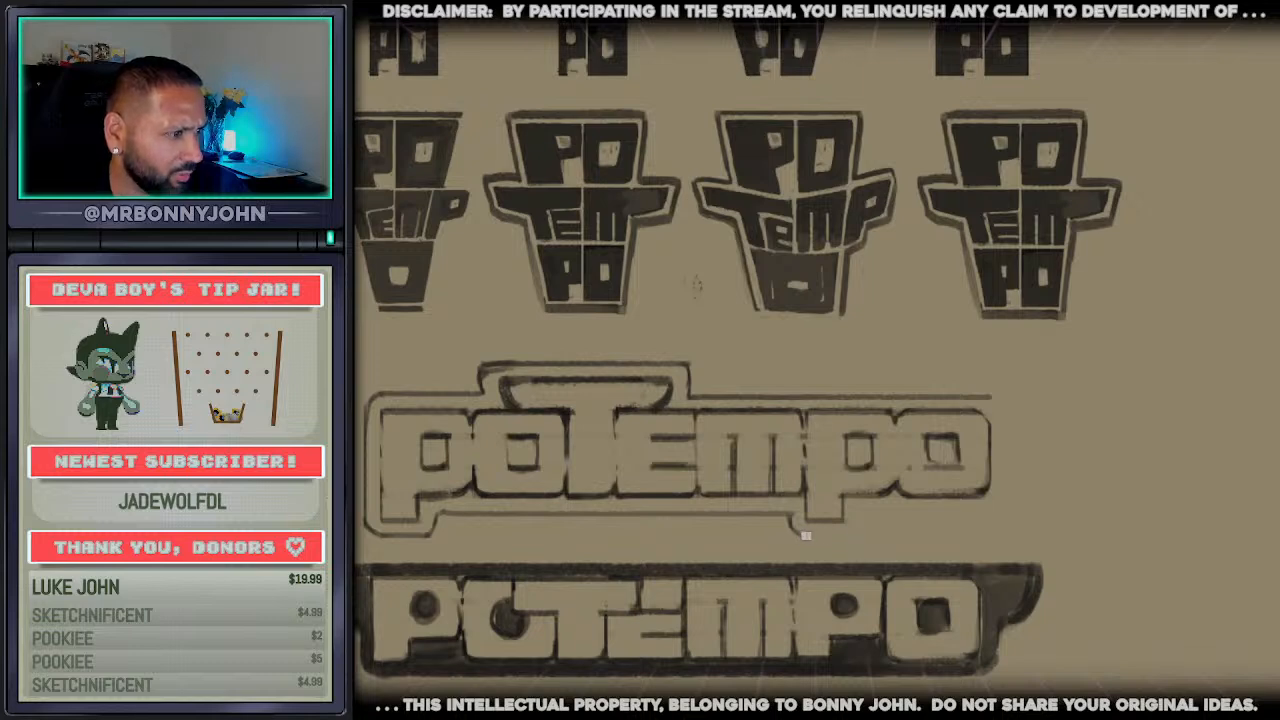
drag(806, 536, 852, 532)
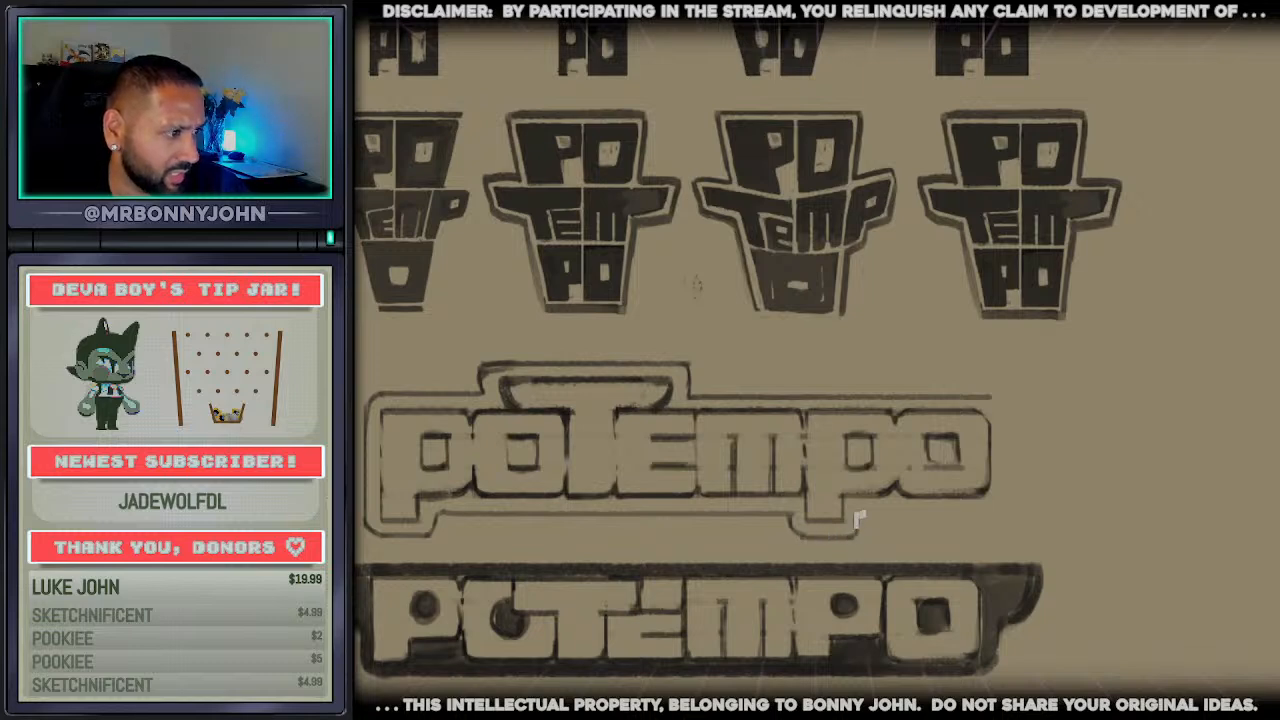
mouse_move(866, 513)
mouse_down()
mouse_move(983, 508)
mouse_move(1007, 408)
mouse_up()
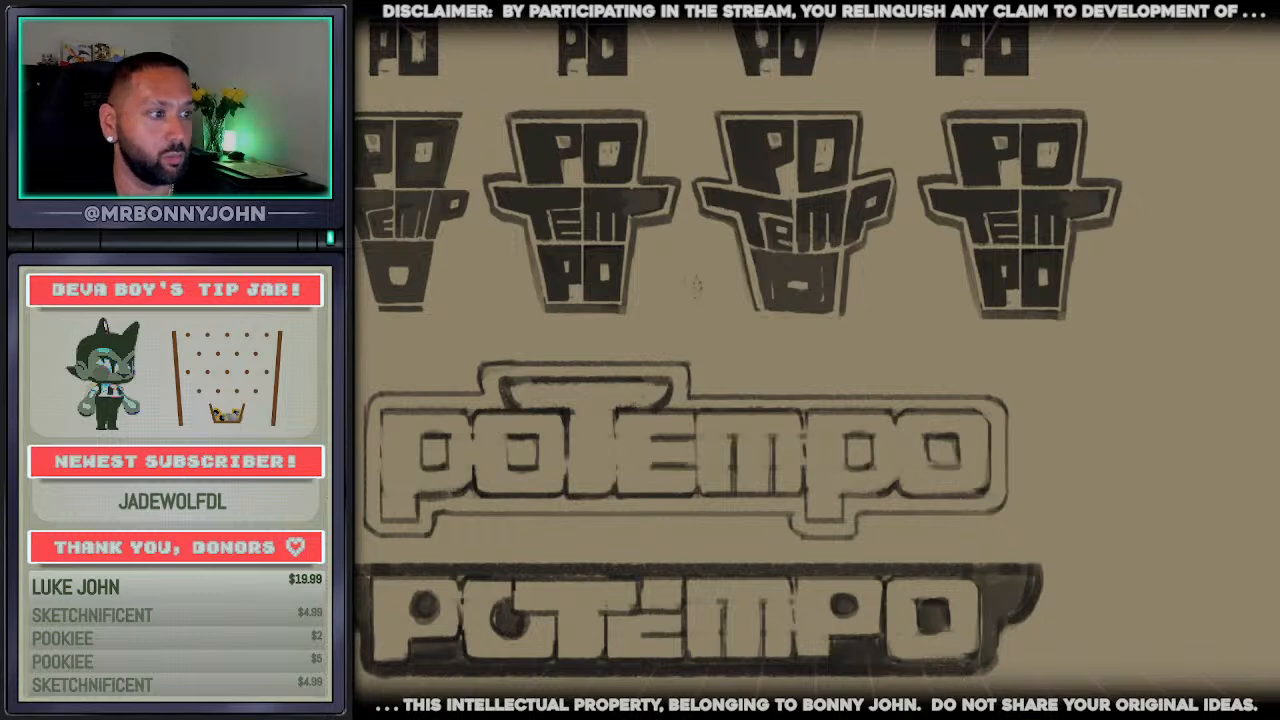
click(486, 466)
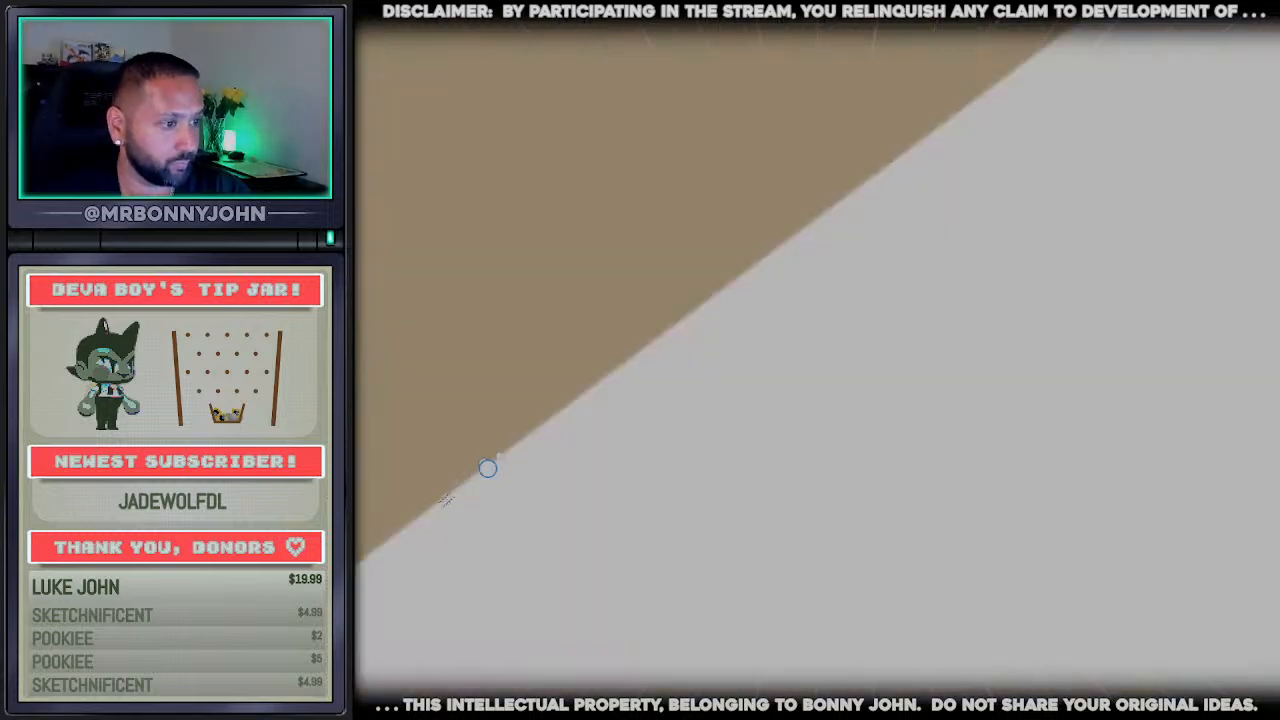
key(ctrl+z)
click(489, 485)
key(ctrl+z)
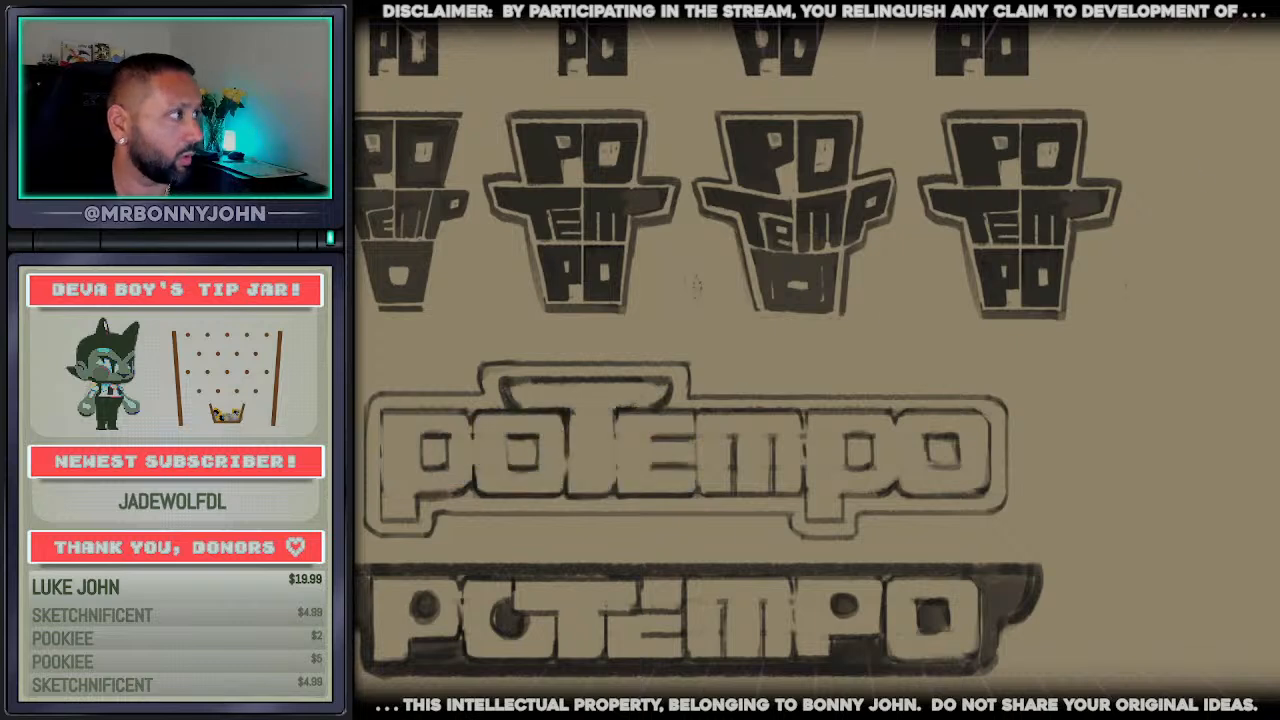
Fill all the letters of the upper wordmark with light grey, including both p descenders
click(492, 460)
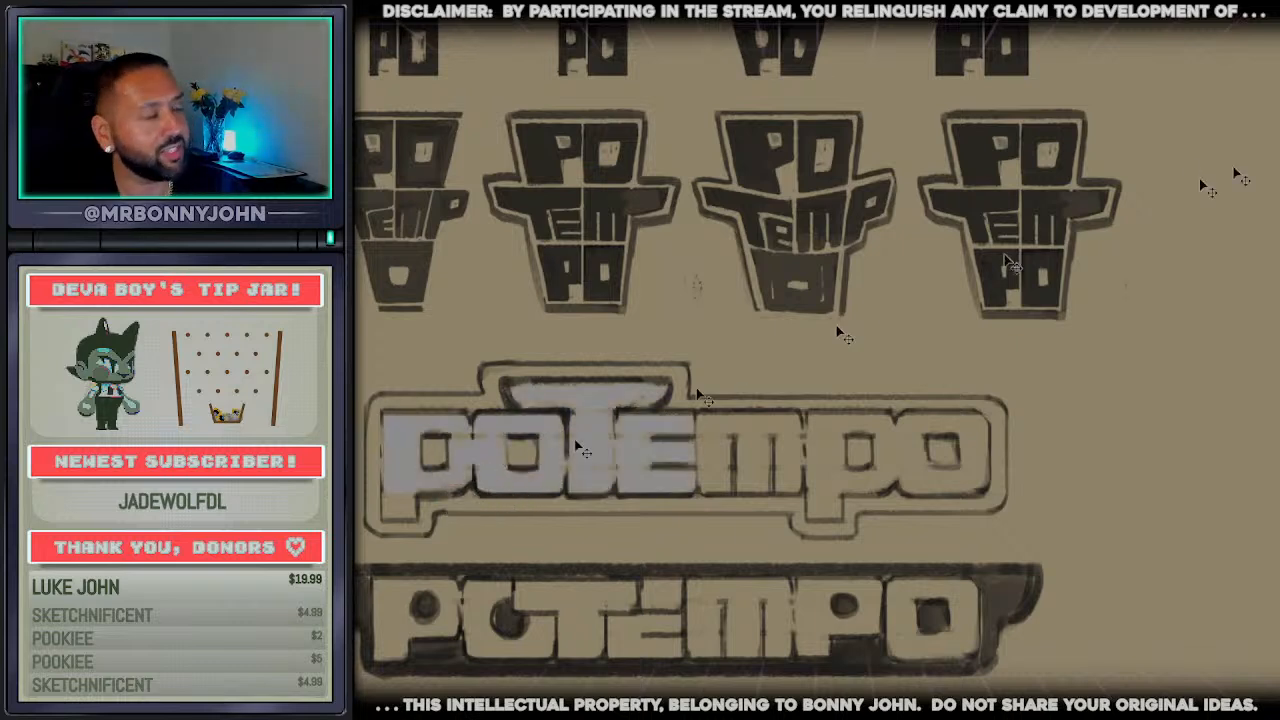
key(ctrl+z)
click(486, 512)
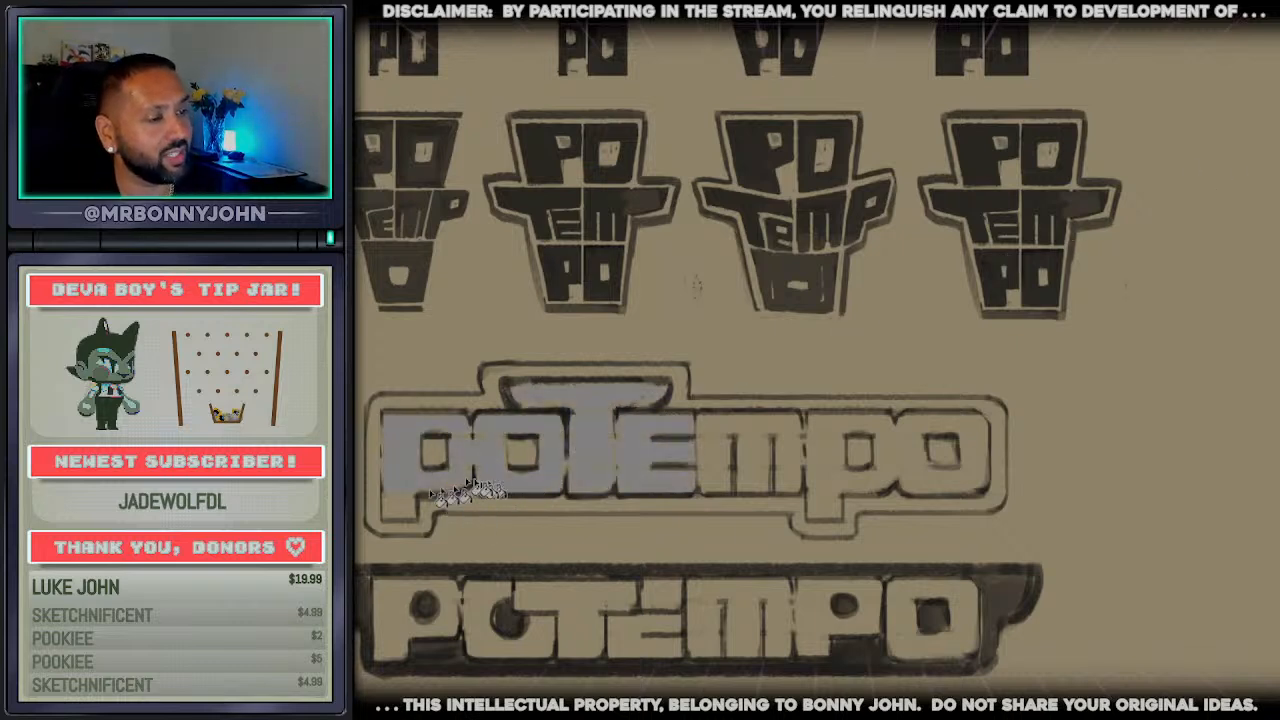
click(720, 482)
click(820, 474)
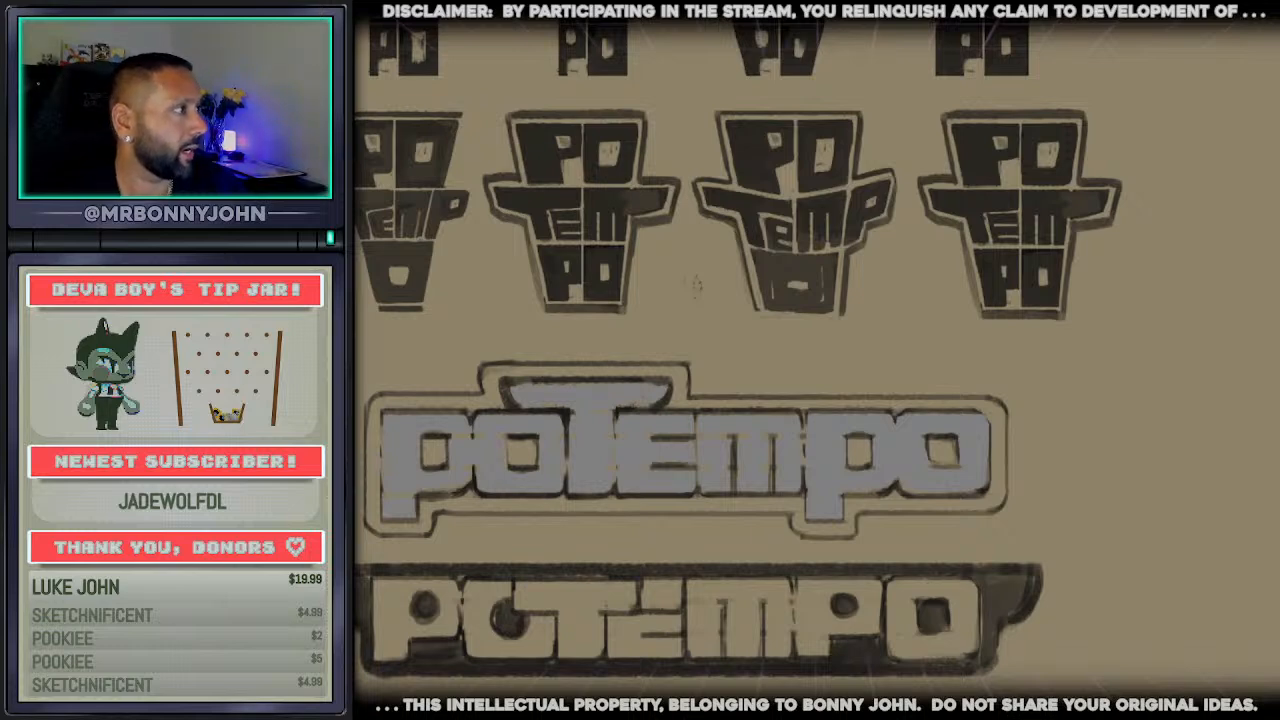
Fill the border between the upper wordmark's letters and its outer contour, plus the letter counters, with olive
click(766, 506)
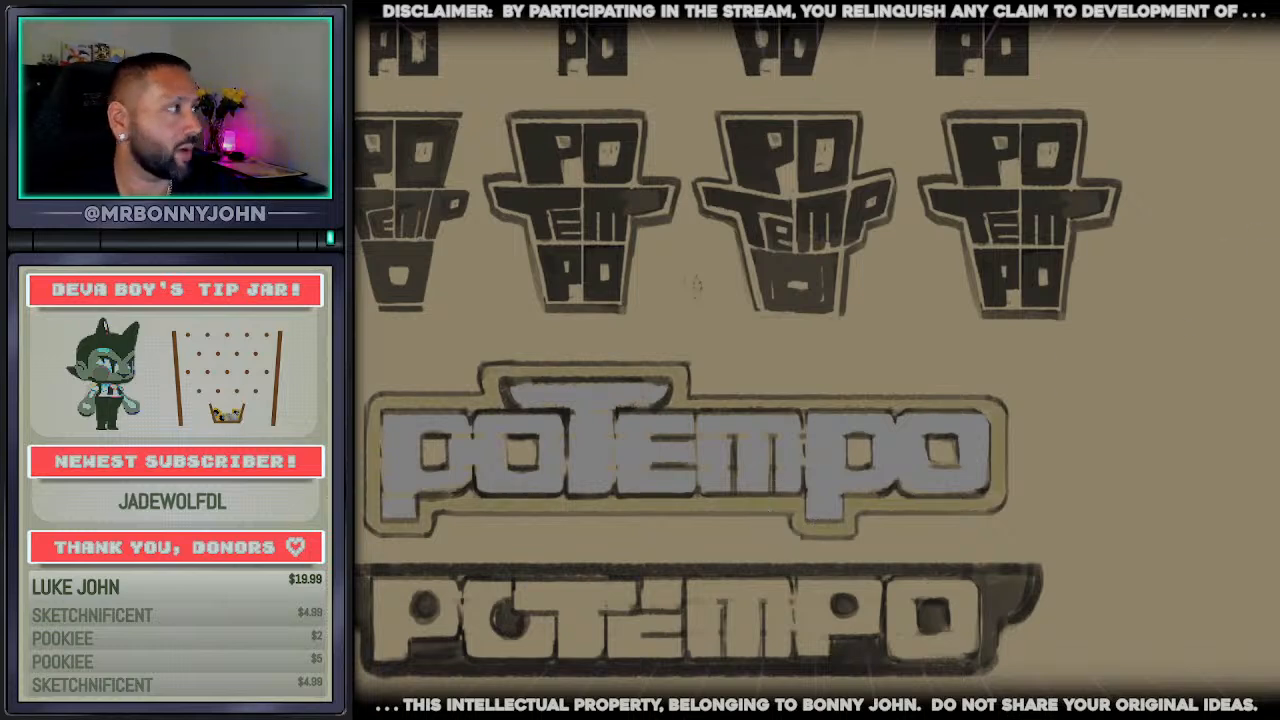
click(711, 505)
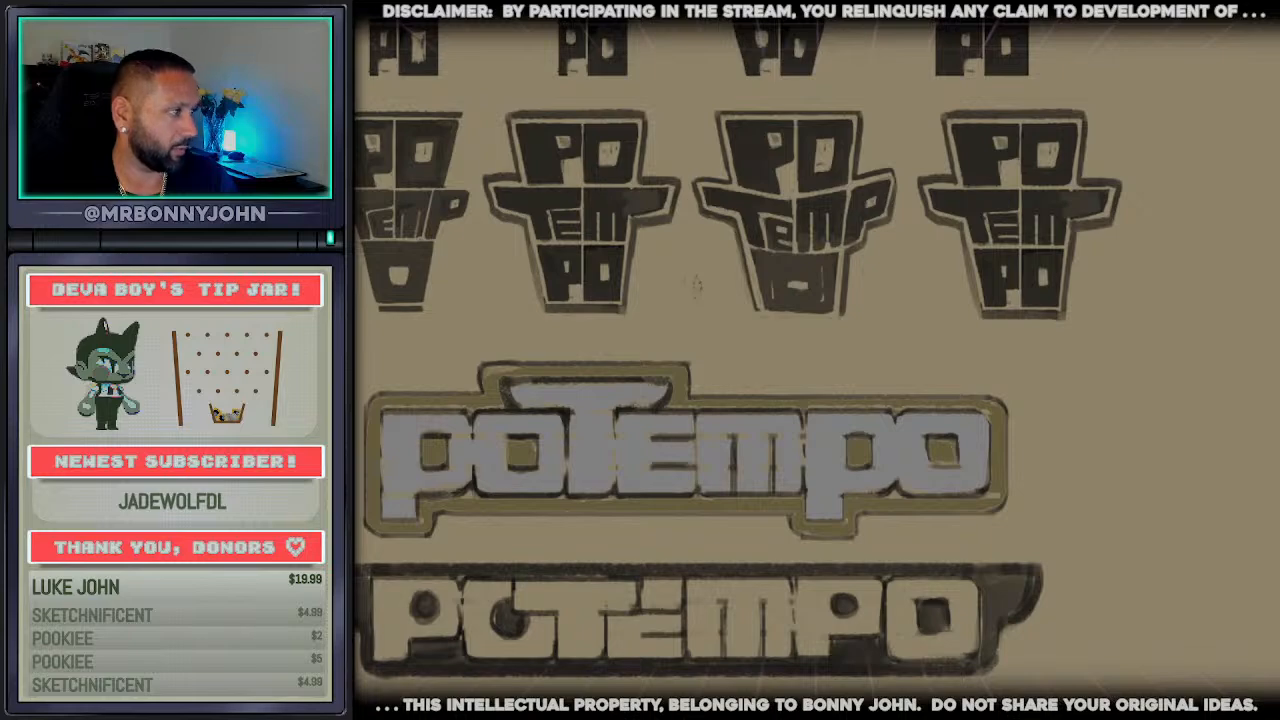
scroll(640, 603, up, 5)
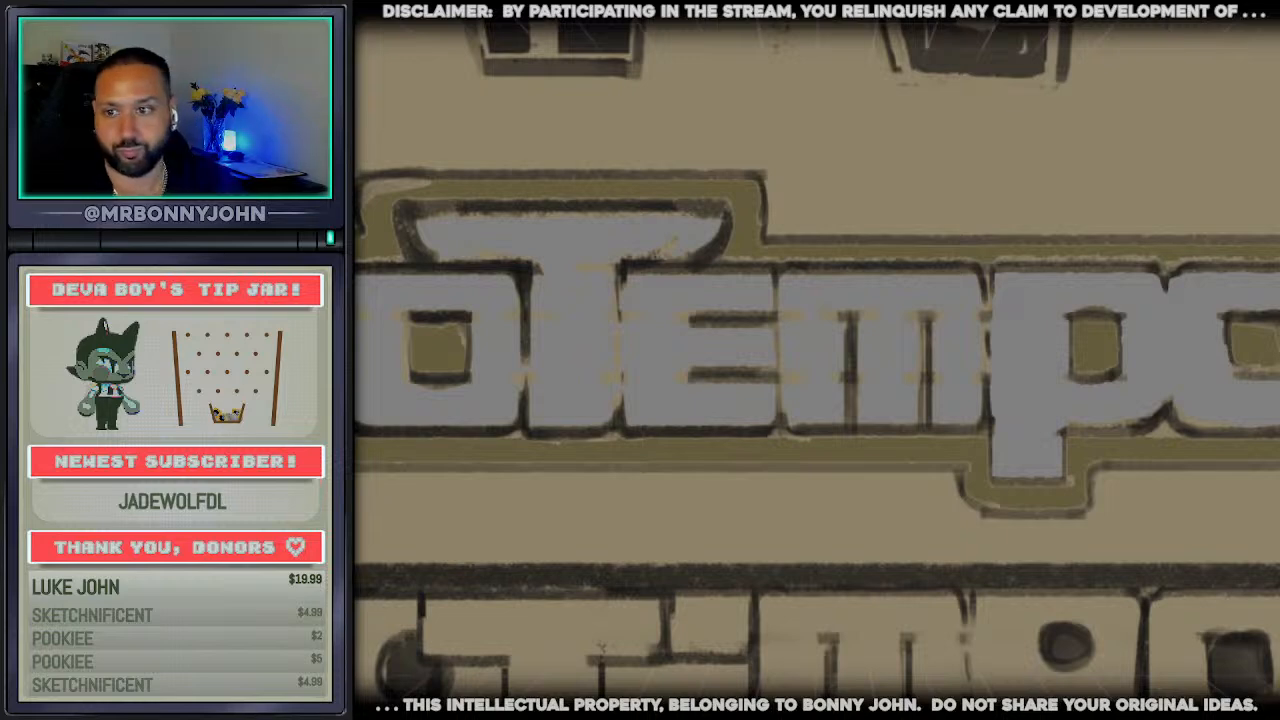
scroll(1012, 498, down, 5)
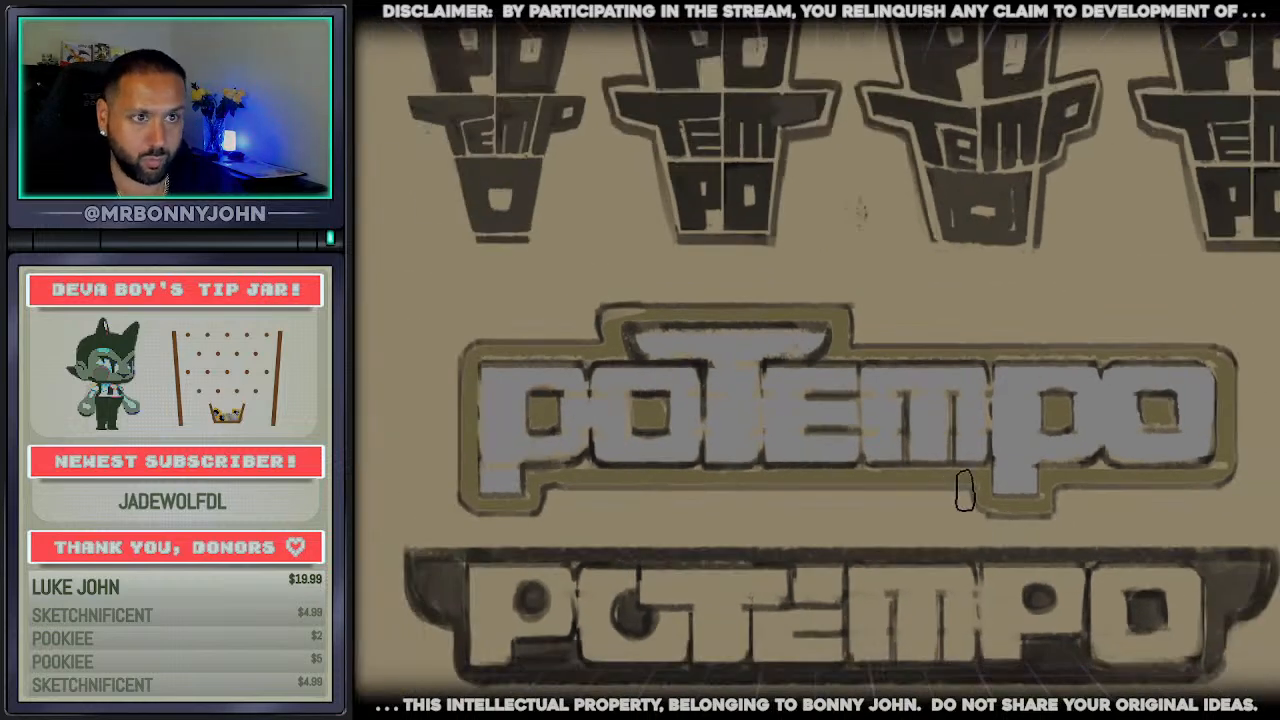
Select the upper wordmark's letter fills and paint their upper part green, blending softly into the grey below
drag(885, 457, 884, 471)
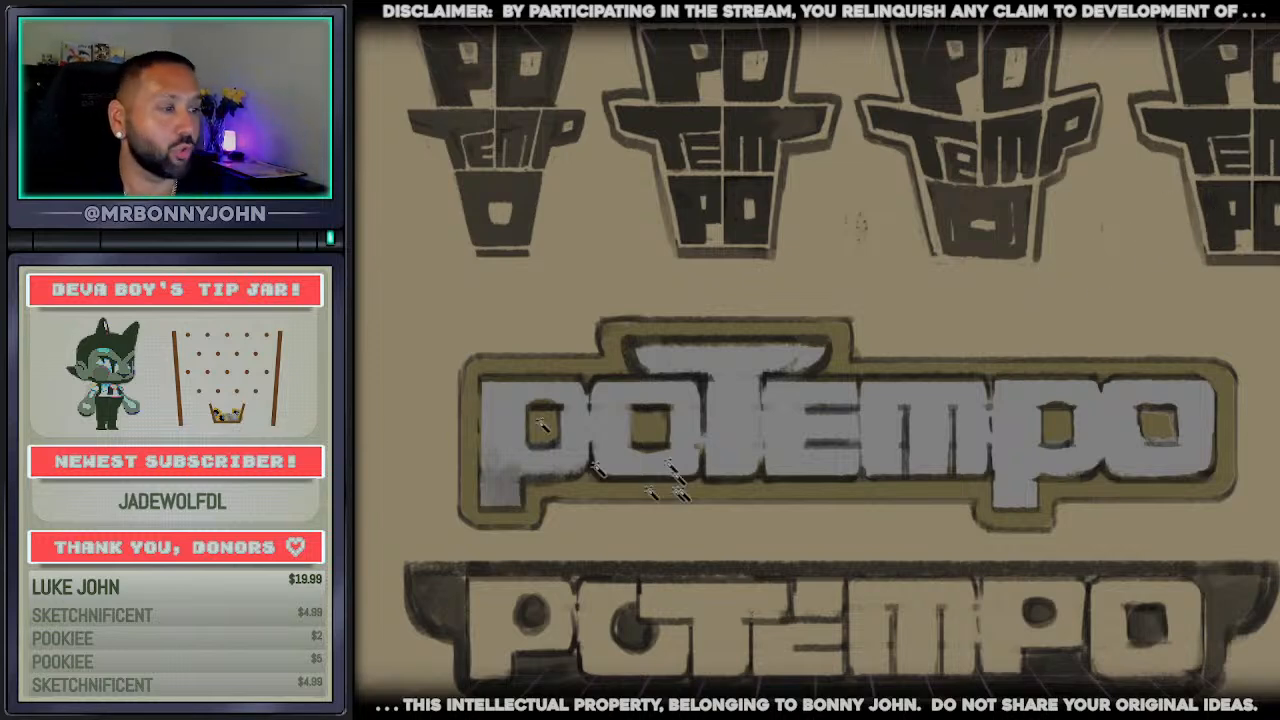
click(614, 418)
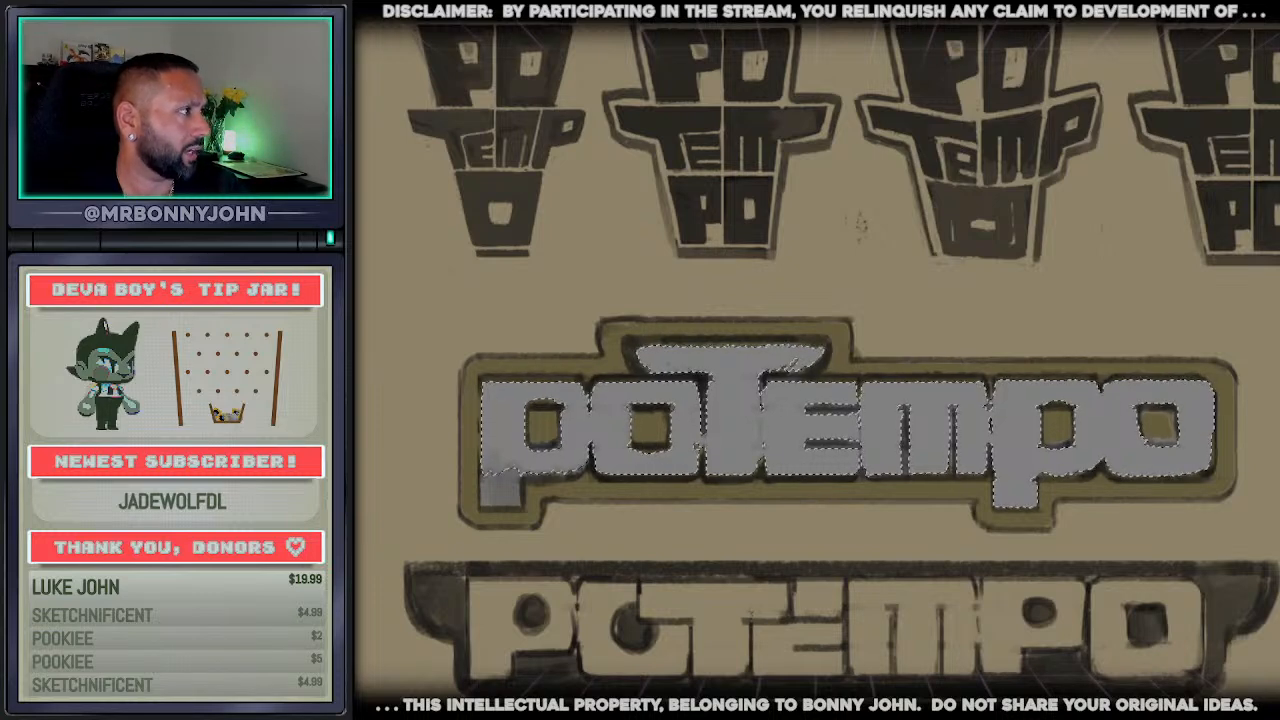
mouse_move(583, 415)
mouse_down()
mouse_move(514, 390)
mouse_move(530, 405)
mouse_up()
mouse_move(692, 358)
mouse_down()
mouse_move(510, 420)
mouse_move(700, 350)
mouse_move(760, 360)
mouse_move(840, 400)
mouse_move(943, 366)
mouse_move(920, 420)
mouse_move(1070, 430)
mouse_move(1160, 390)
mouse_move(1110, 390)
mouse_move(1177, 411)
mouse_move(1005, 400)
mouse_up()
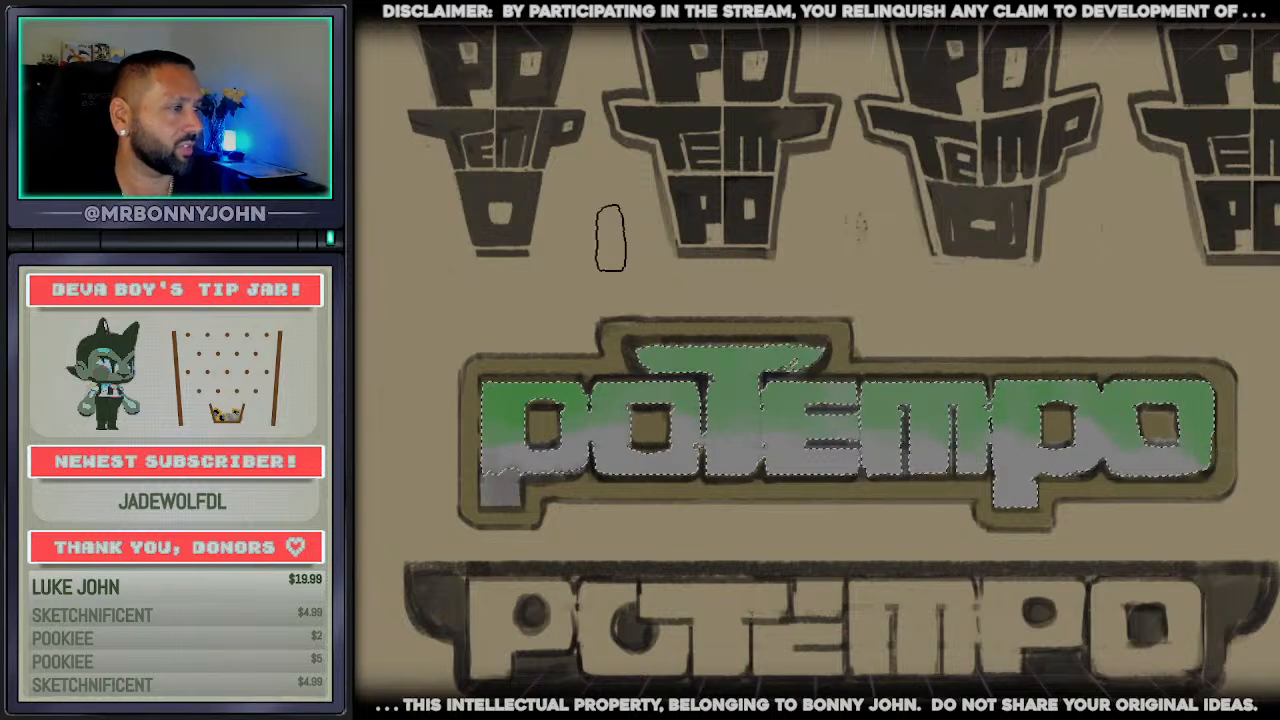
key(ctrl+d)
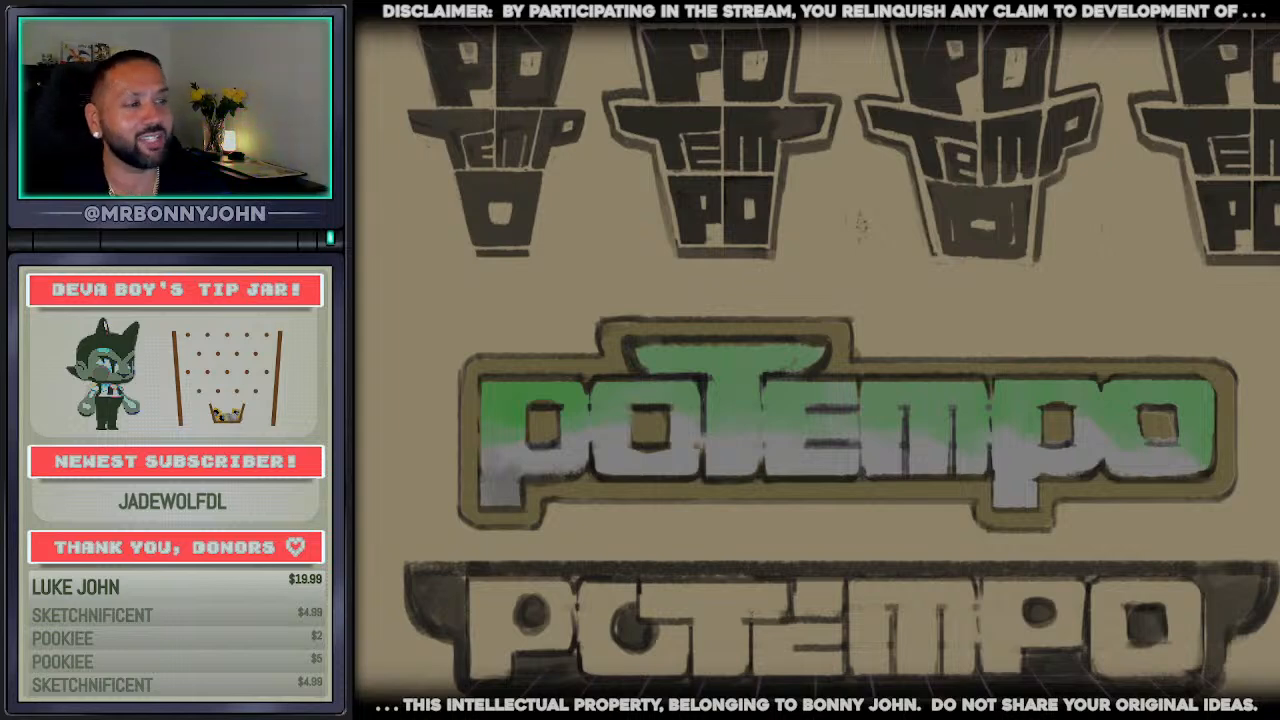
scroll(1004, 503, up, 3)
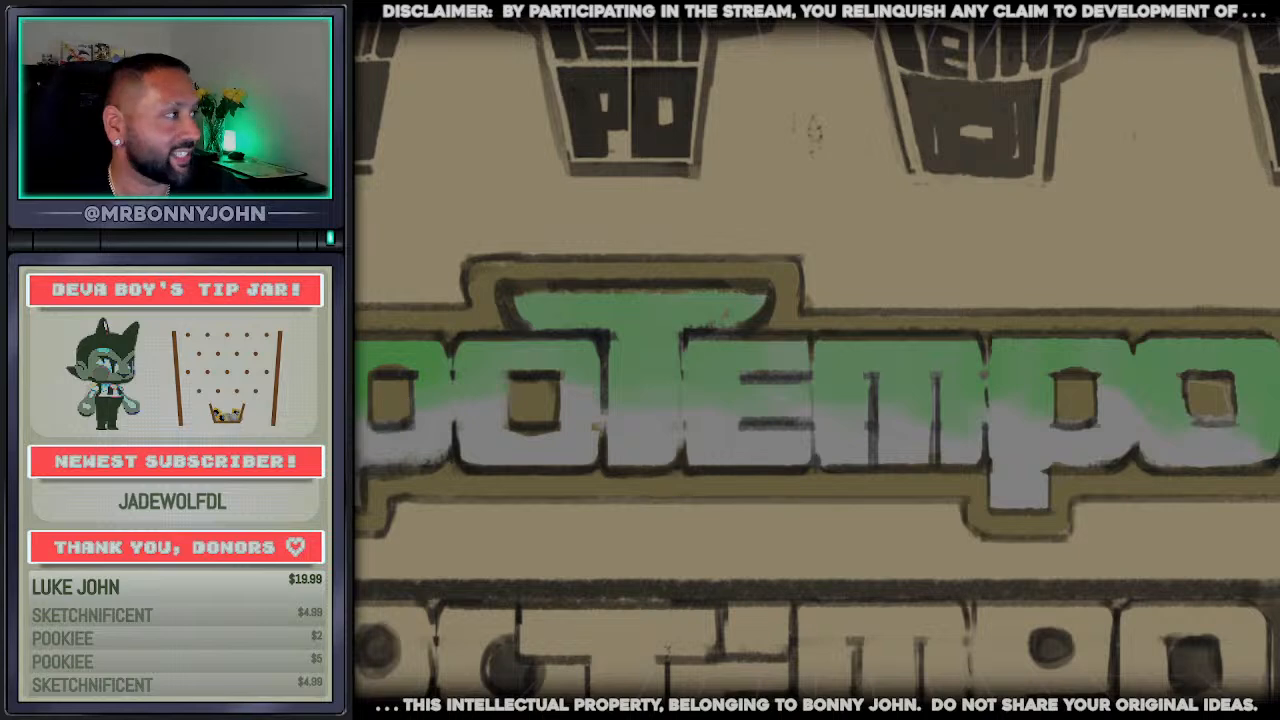
scroll(817, 360, down, 1)
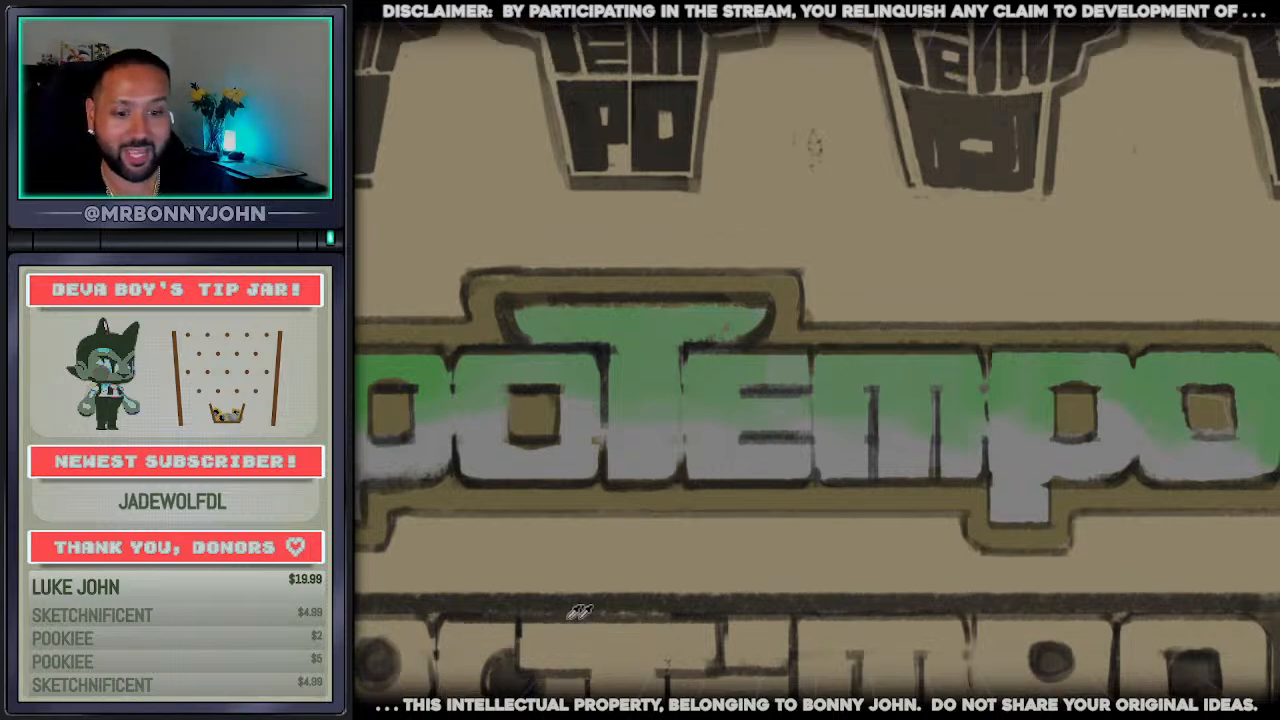
scroll(510, 600, down, 2)
scroll(397, 480, up, 2)
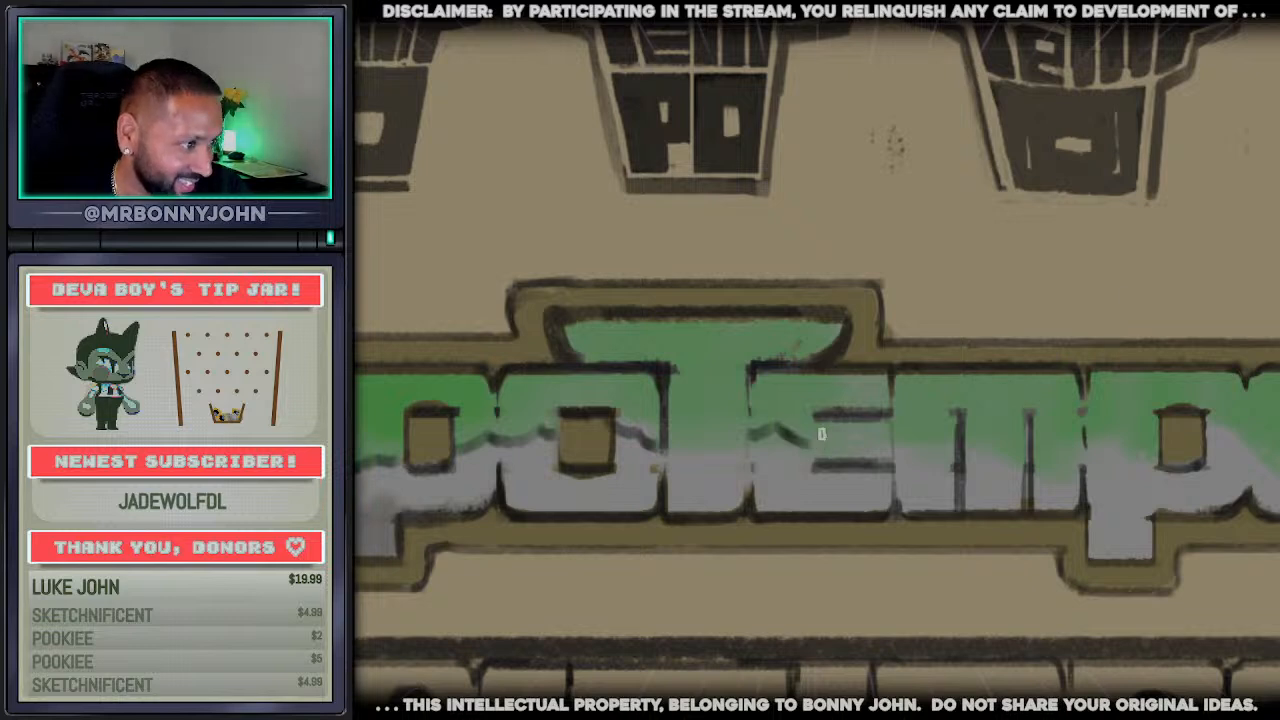
scroll(877, 349, down, 4)
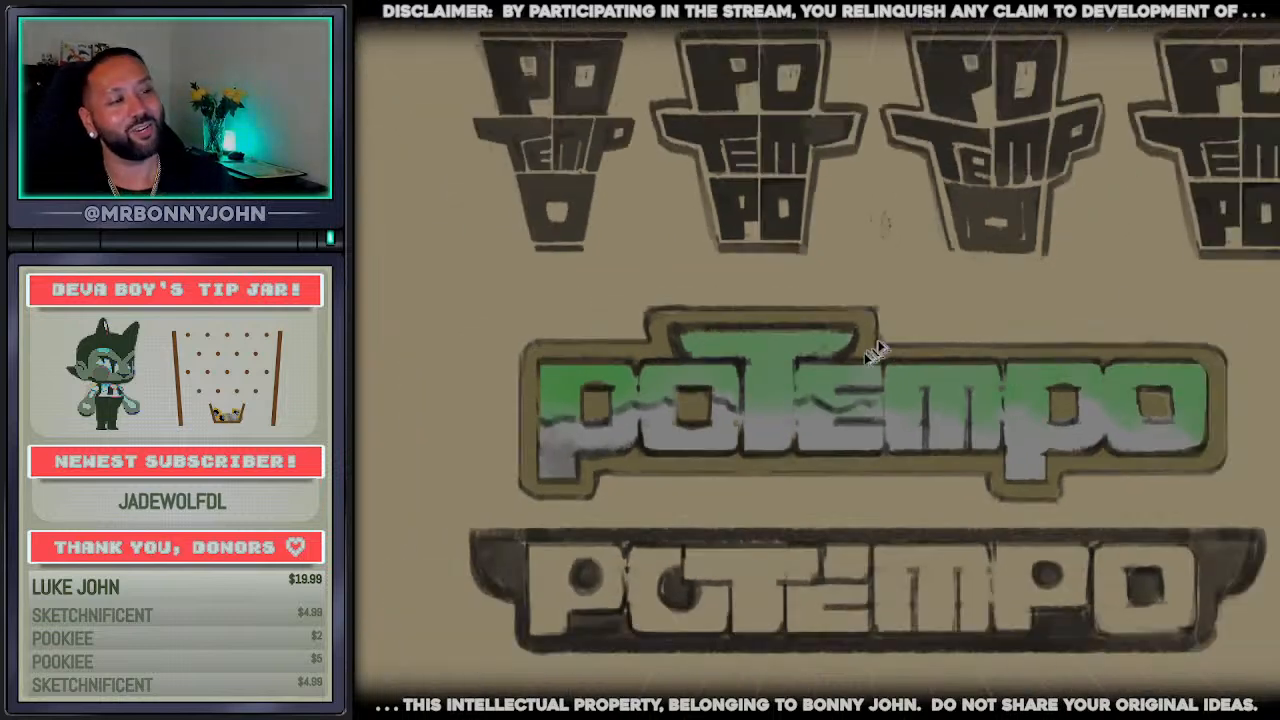
Fill the grey lower parts of the upper wordmark's letters with white, including both p descenders
scroll(1016, 414, up, 1)
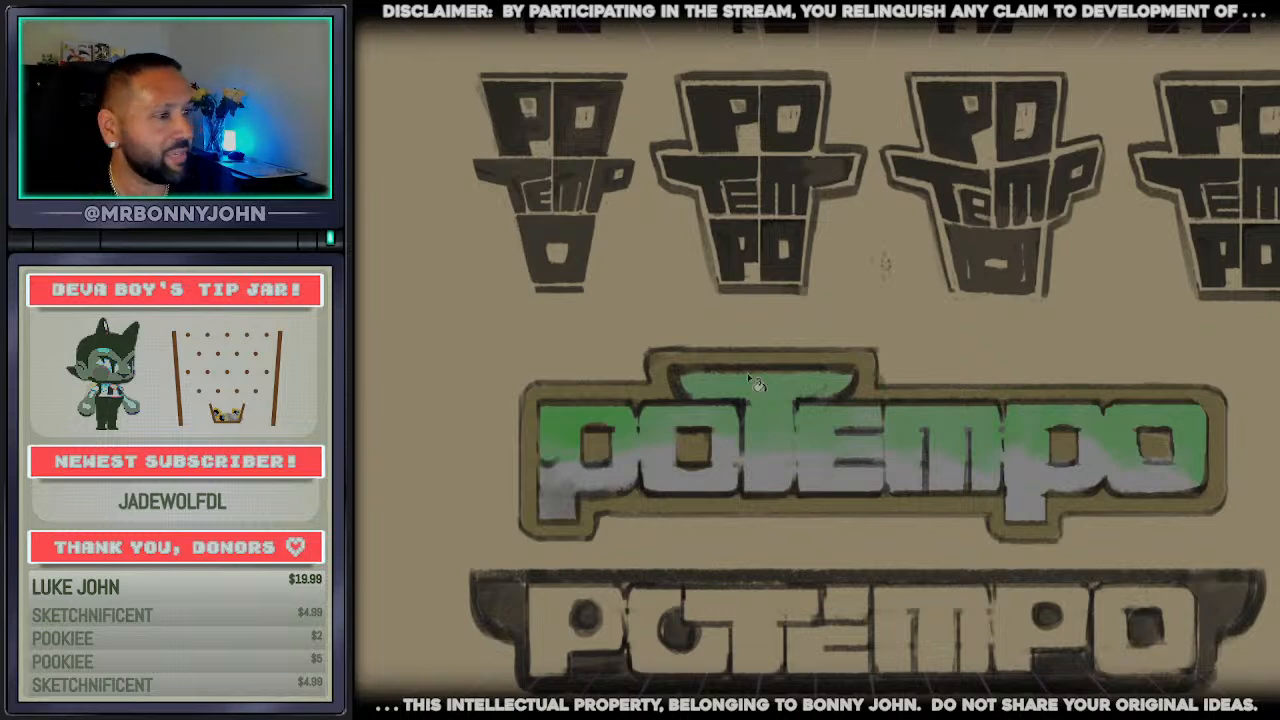
click(688, 481)
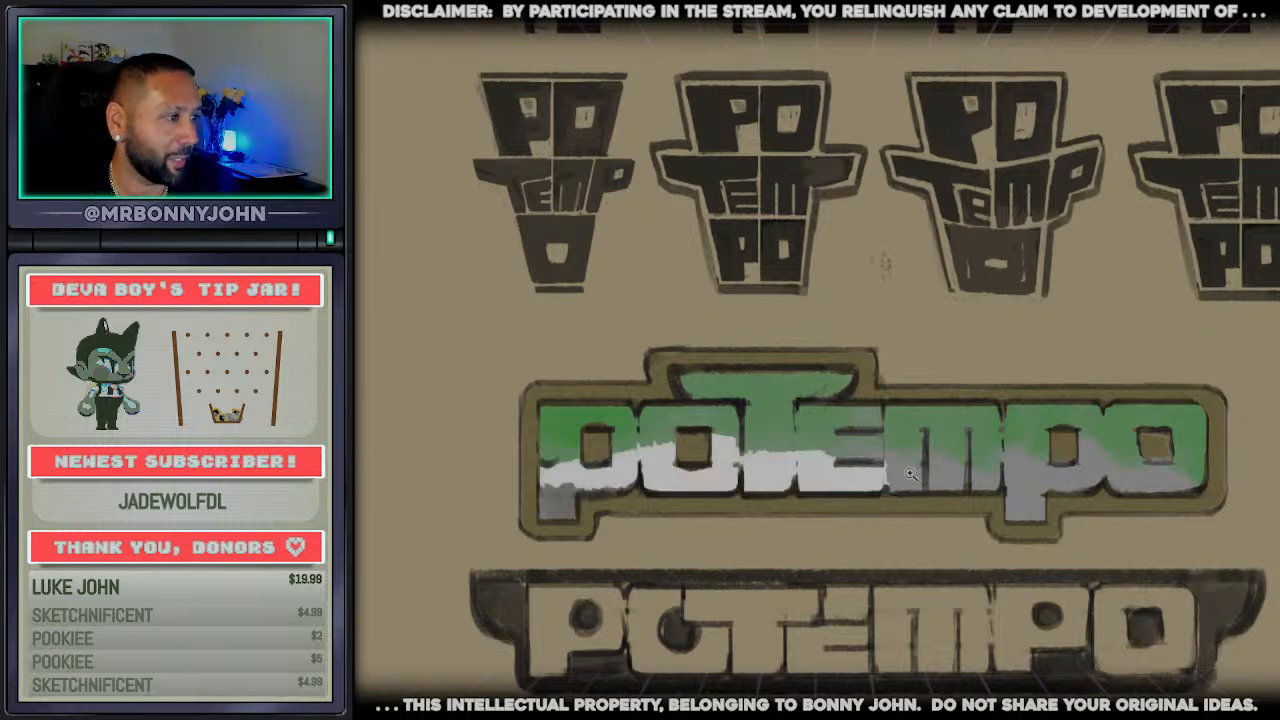
click(911, 474)
drag(930, 472, 916, 470)
click(937, 484)
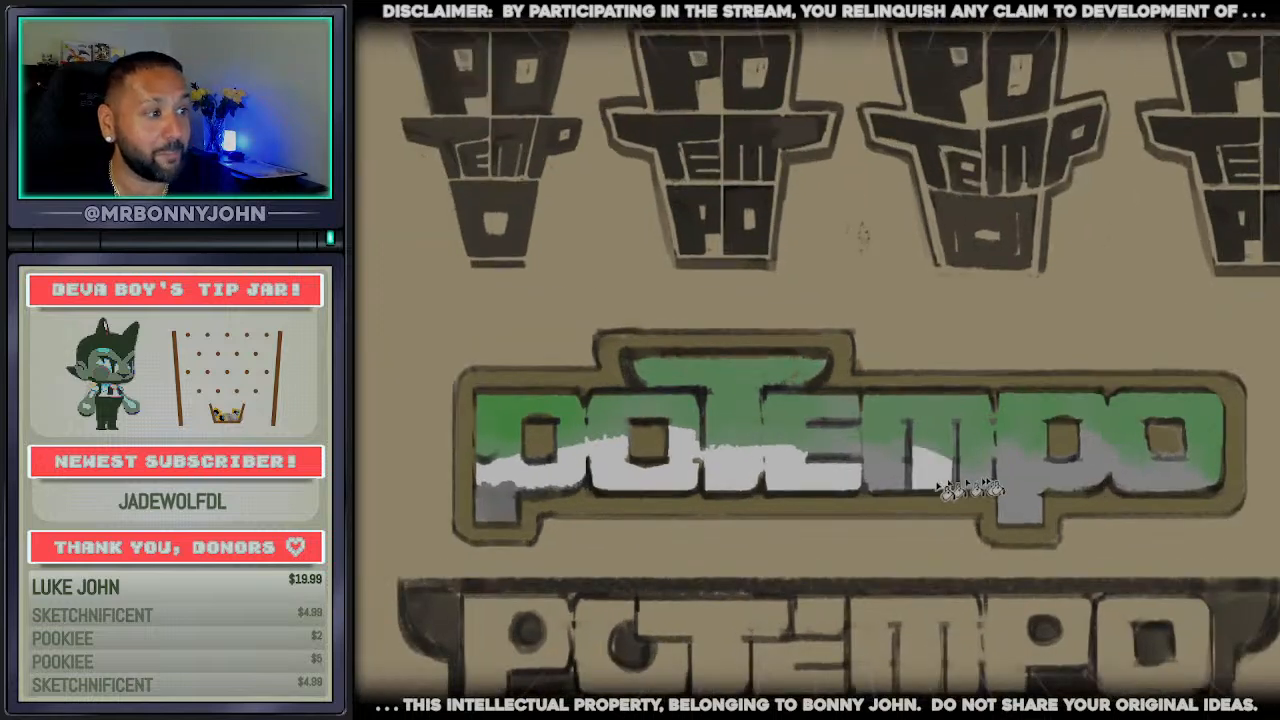
click(968, 481)
click(894, 471)
click(1022, 489)
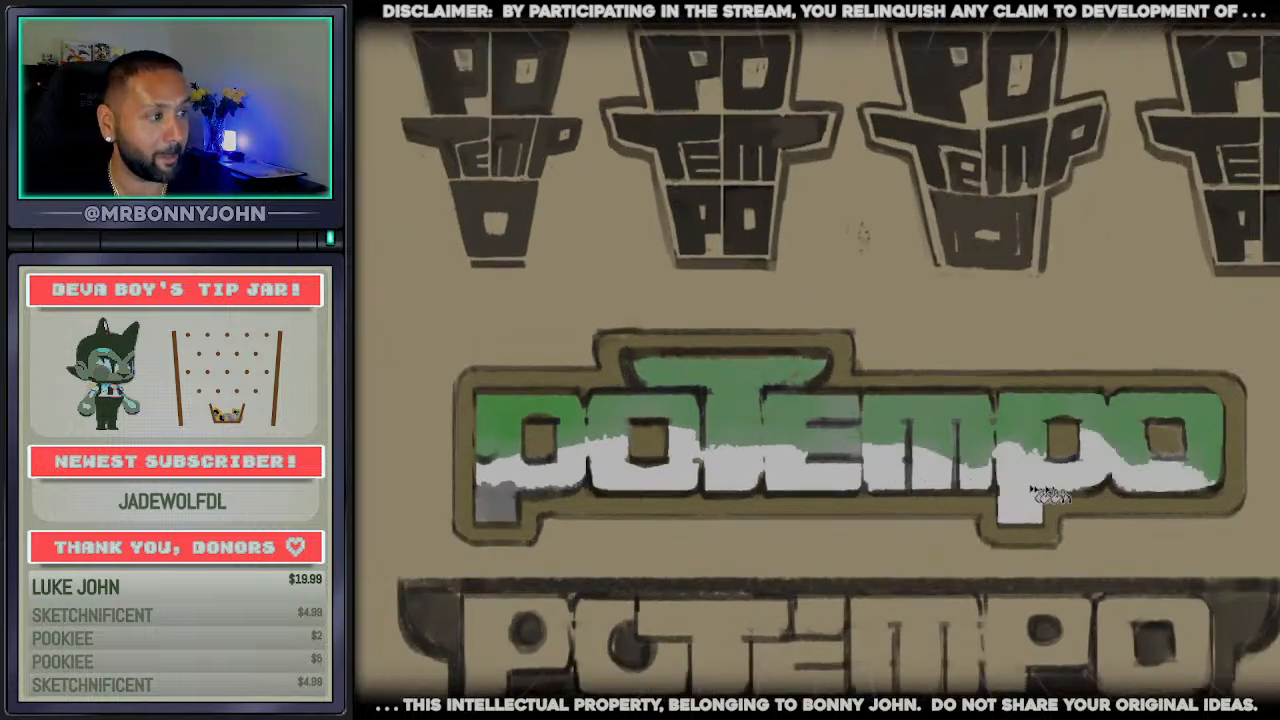
click(497, 500)
Fill the green areas of the upper wordmark's capped t and most of the neighbouring e with white
scroll(695, 455, down, 2)
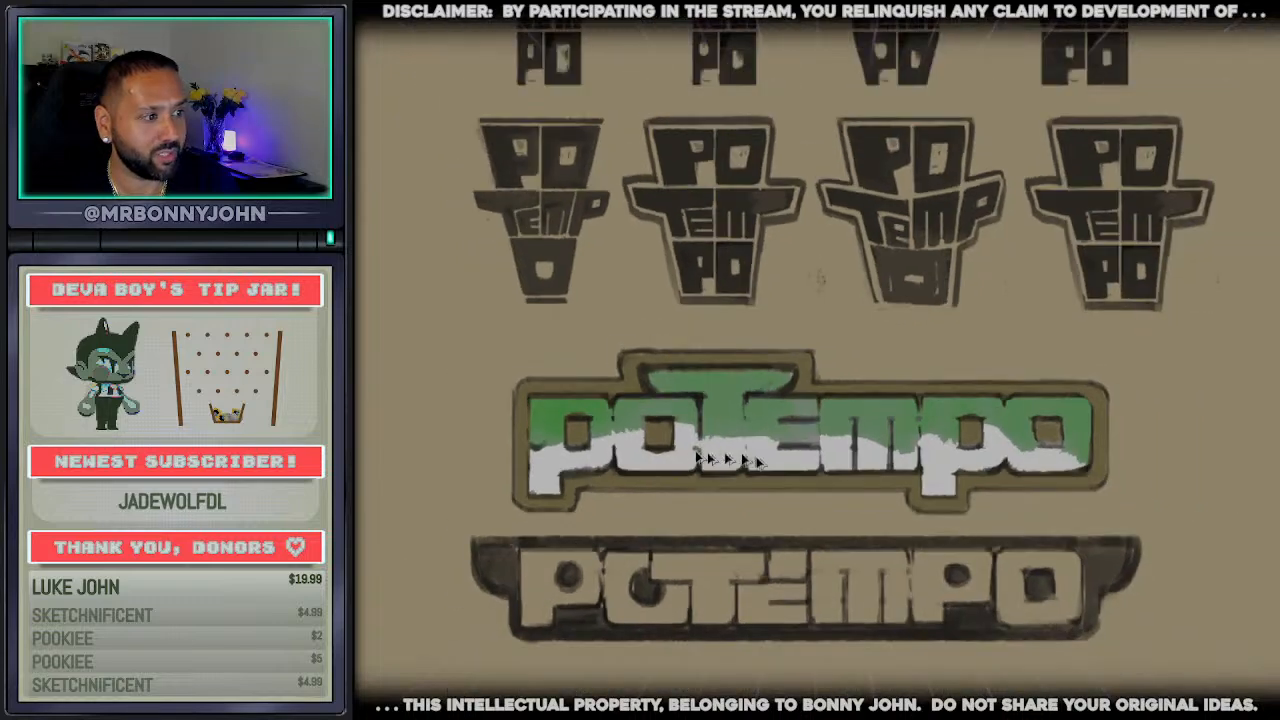
scroll(697, 457, up, 2)
click(724, 440)
click(700, 395)
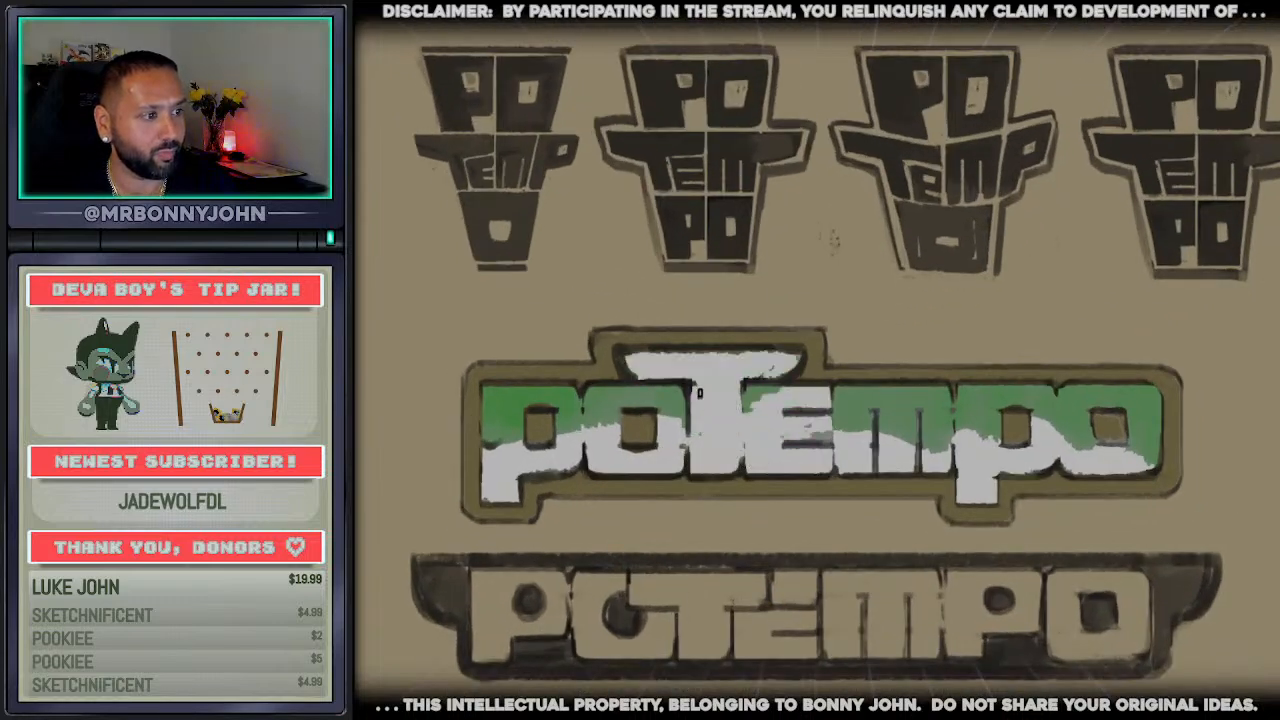
scroll(748, 396, down, 1)
scroll(669, 415, up, 3)
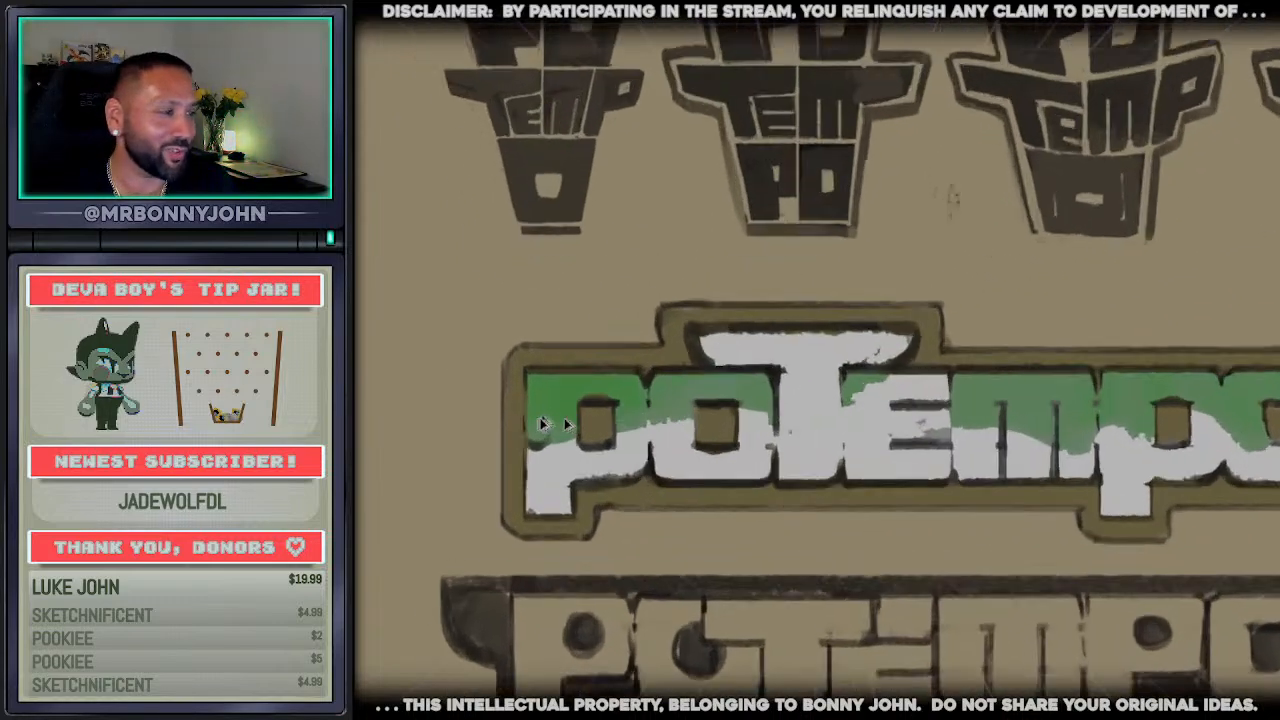
scroll(702, 414, down, 3)
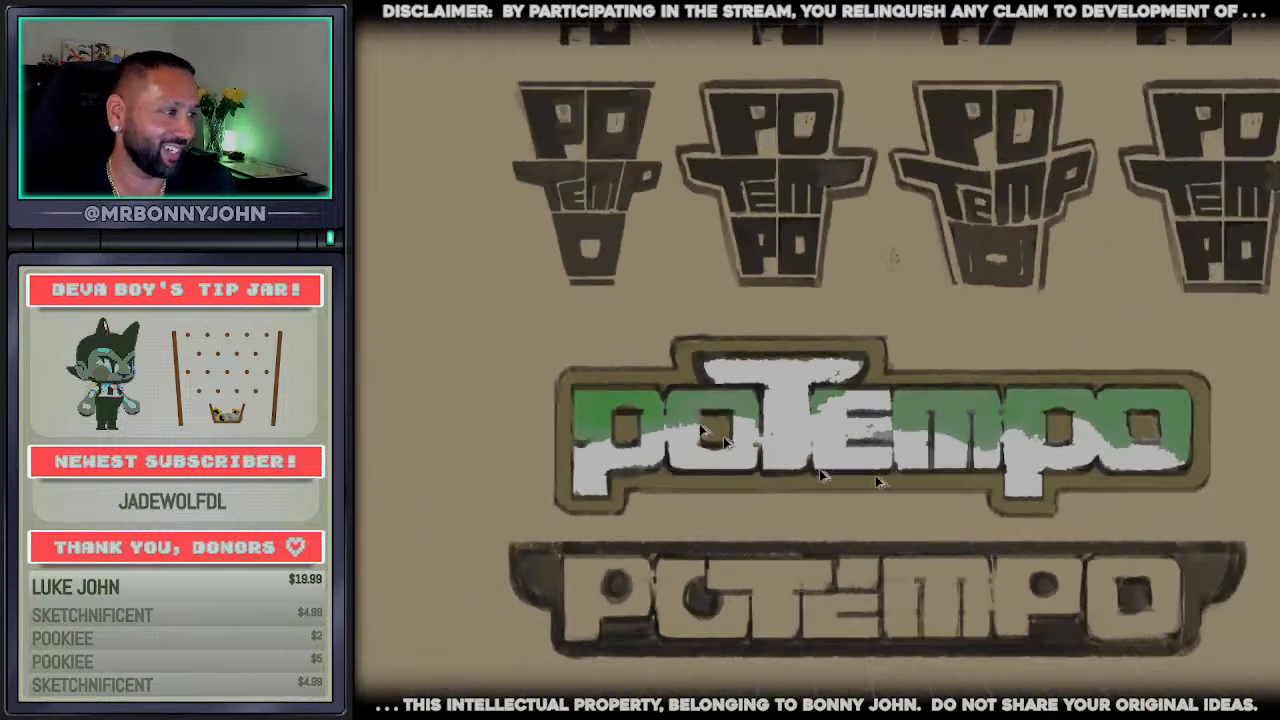
Trace the edge between green and white with a dark line in the upper wordmark's first p, first o and e
scroll(1125, 440, up, 2)
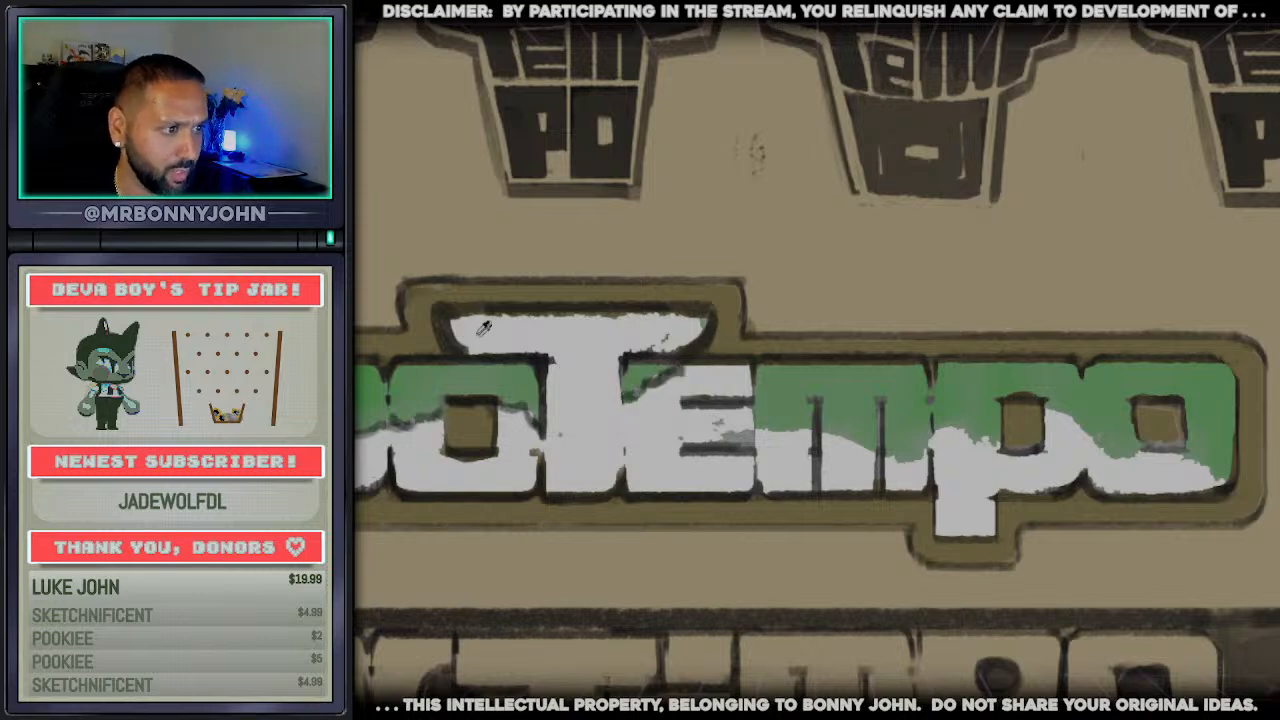
scroll(564, 336, down, 3)
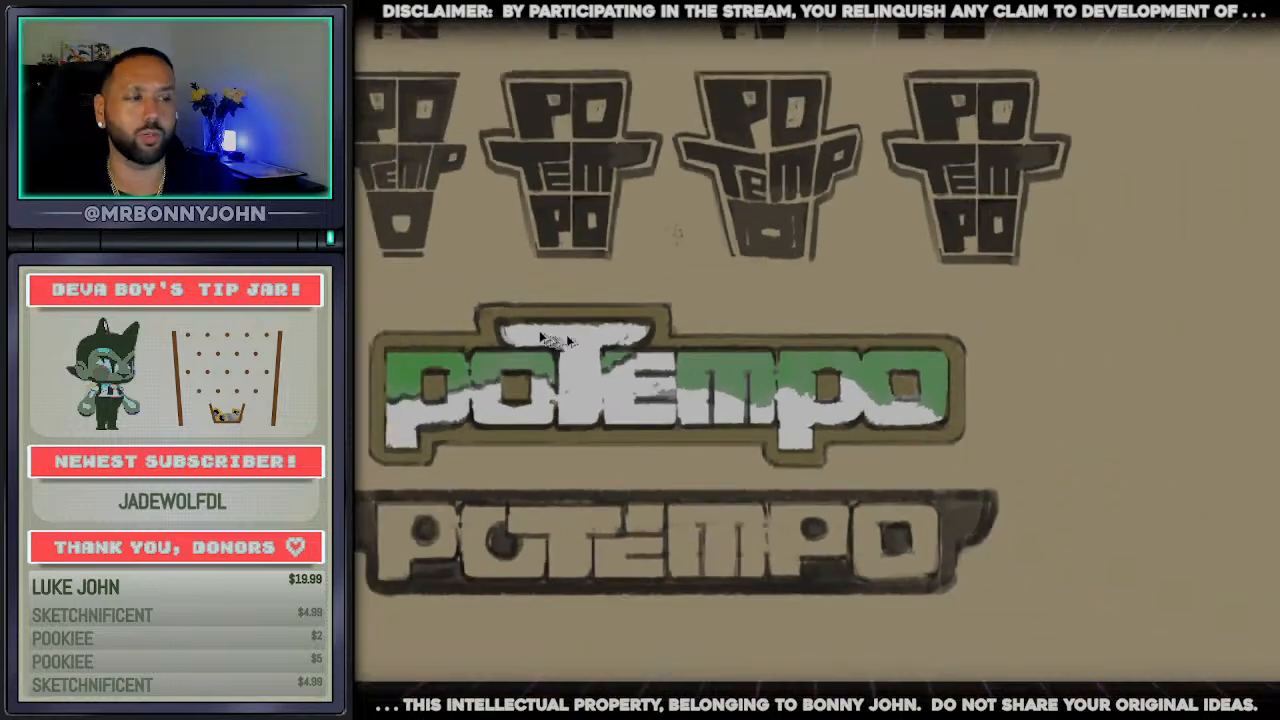
drag(416, 456, 502, 456)
scroll(436, 252, up, 4)
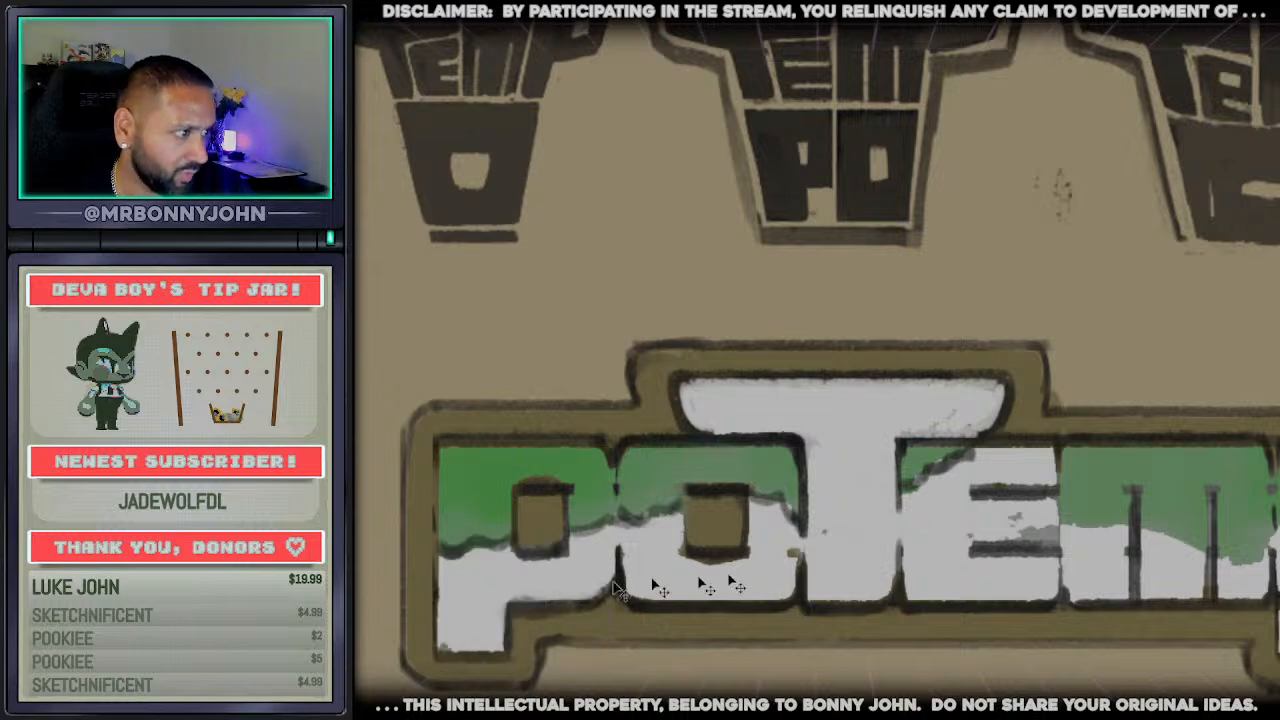
alt+click(1057, 546)
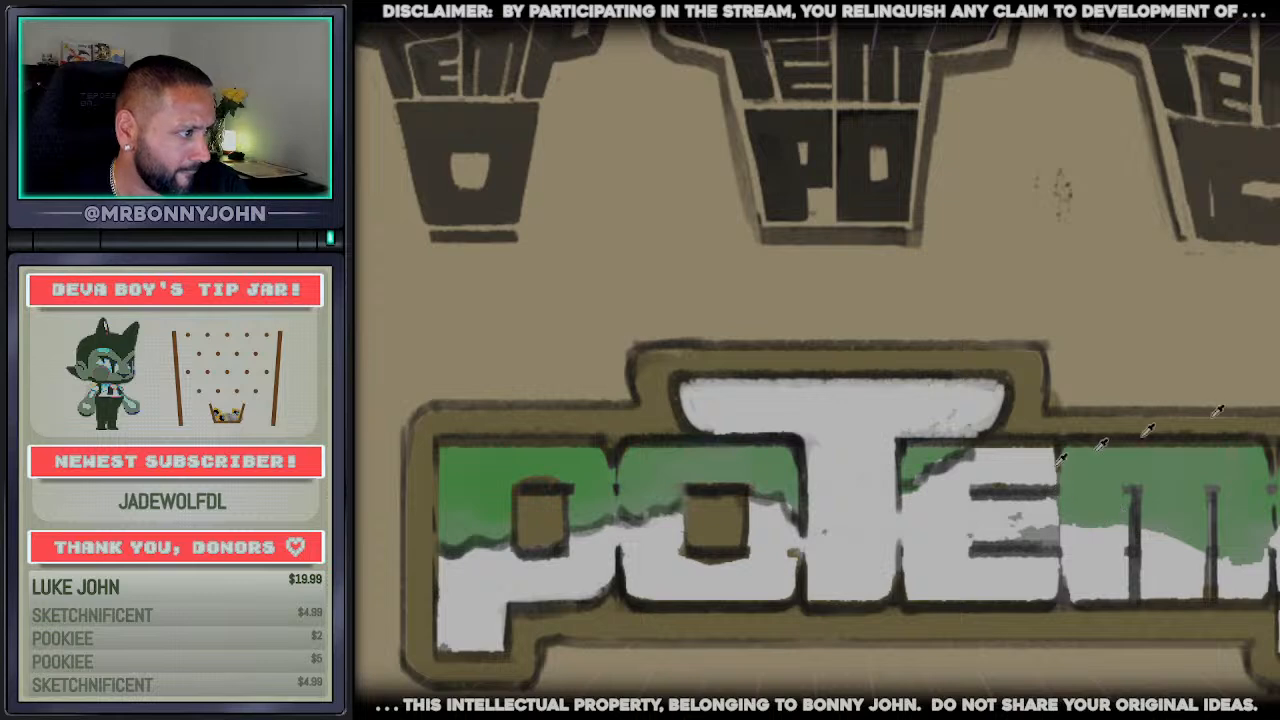
Examine the upper wordmark's green and white fills up close and beside the lower wordmark and hat-shaped sketches
scroll(1080, 320, down, 3)
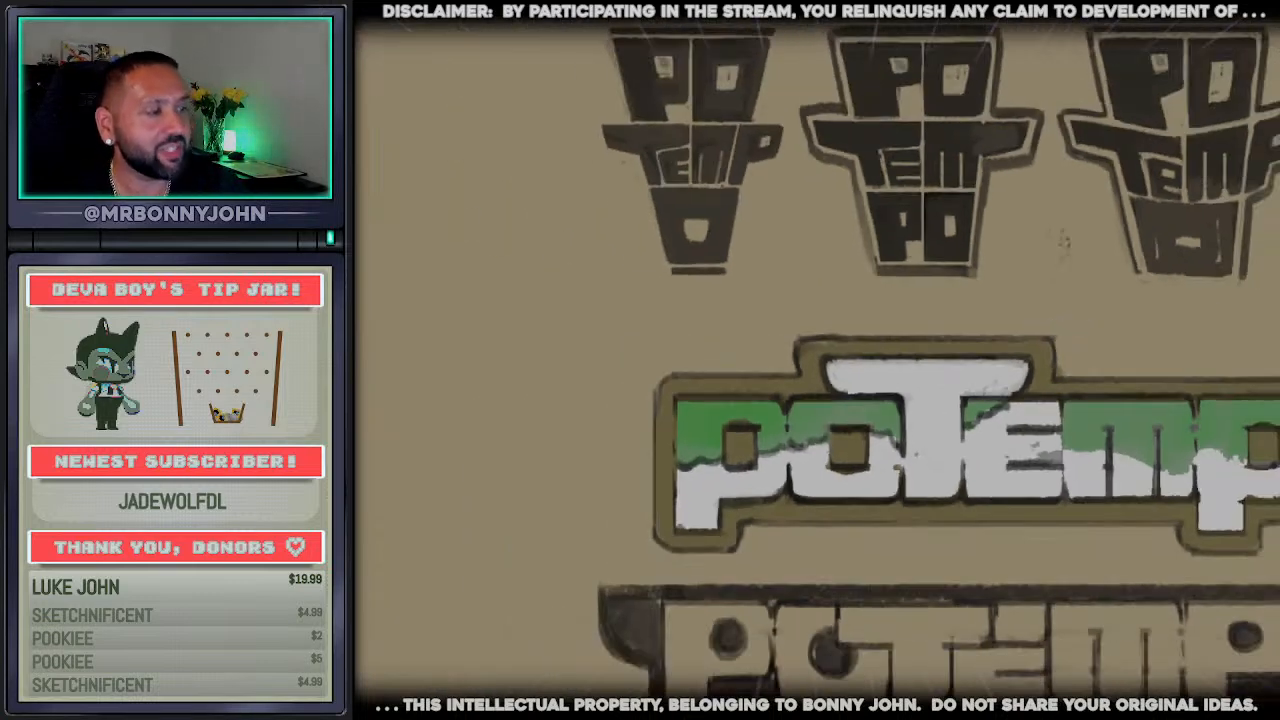
scroll(818, 362, right, 5)
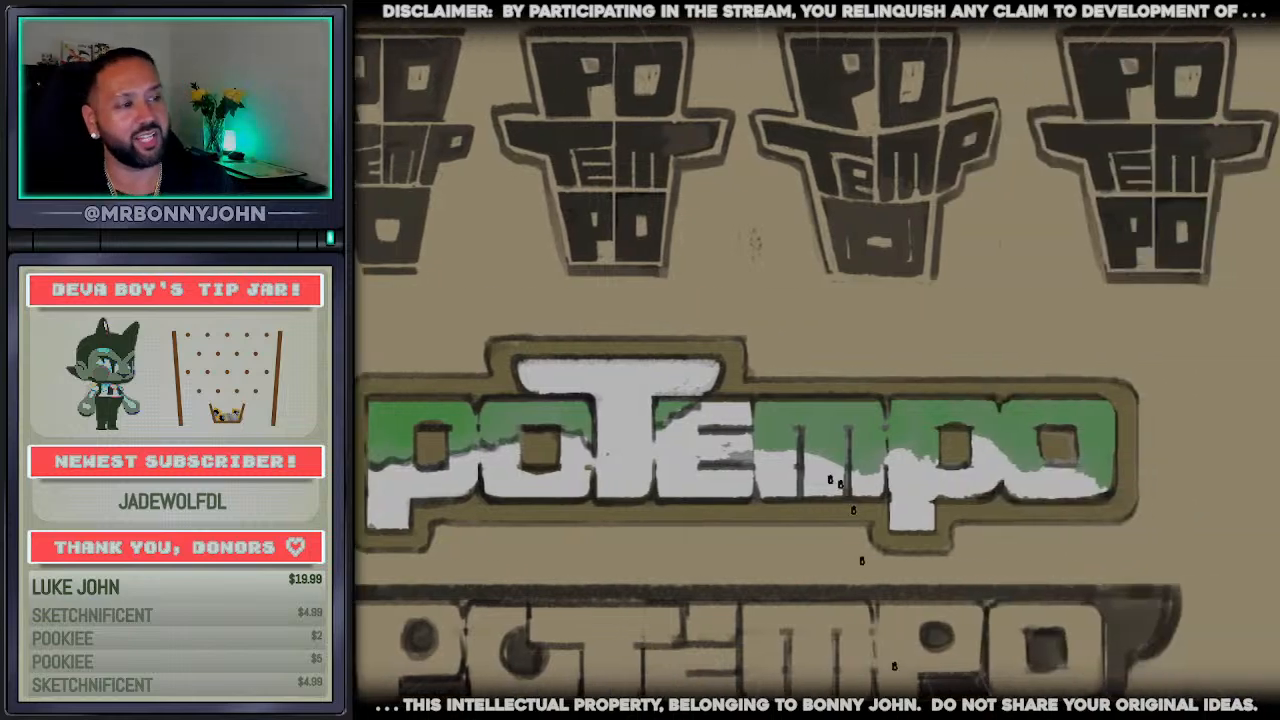
scroll(817, 481, up, 2)
scroll(700, 481, up, 2)
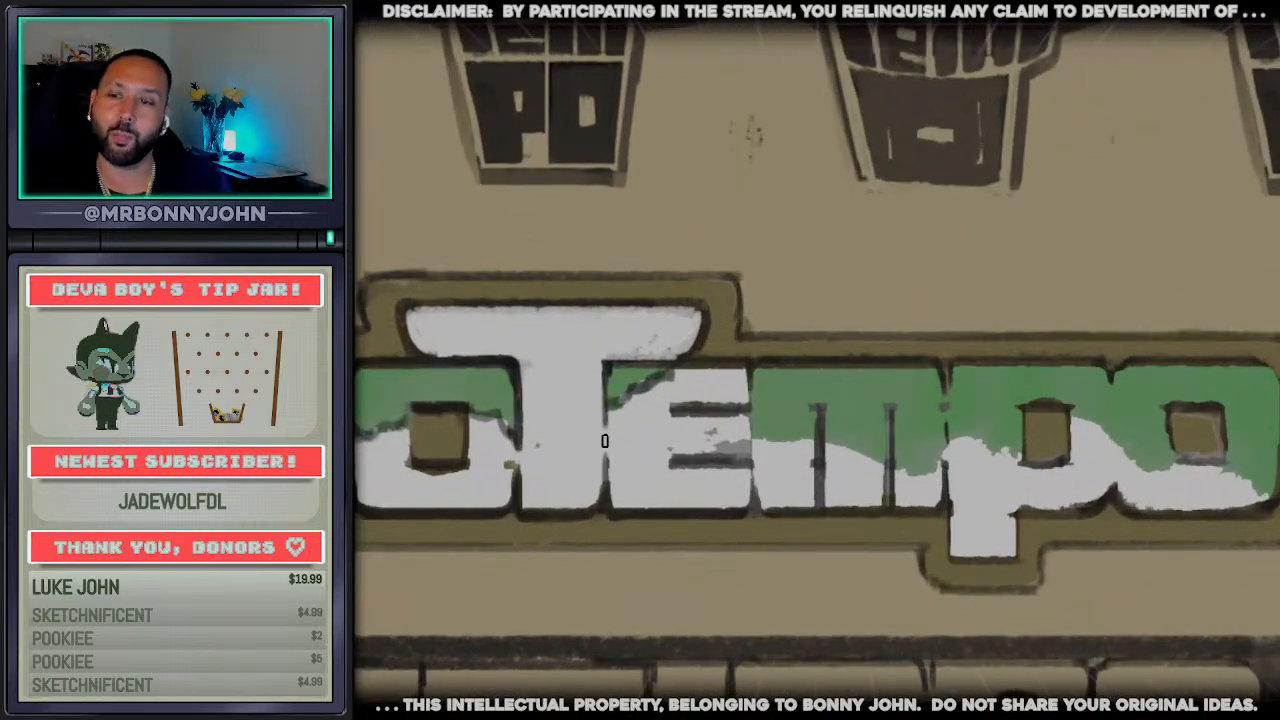
scroll(609, 449, down, 3)
scroll(609, 449, down, 3)
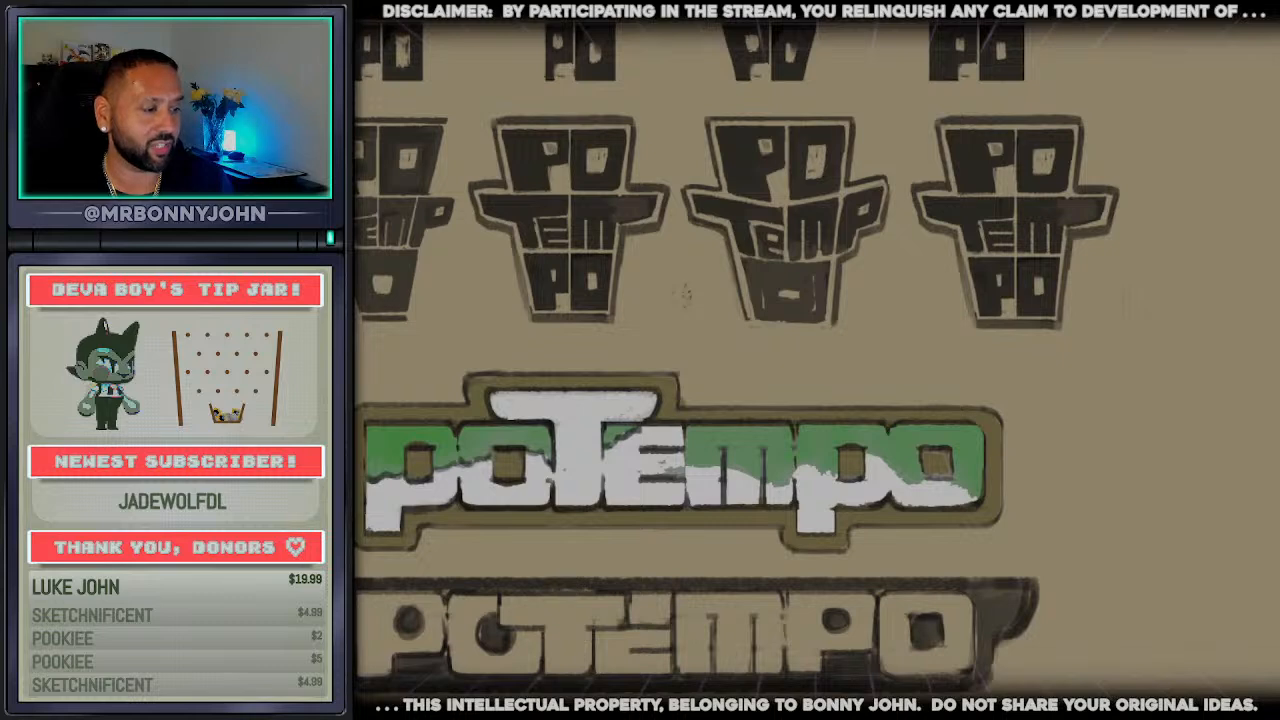
scroll(740, 360, left, 3)
Try a short white stub on top of the capped t, with a raised olive border around it
scroll(622, 433, up, 5)
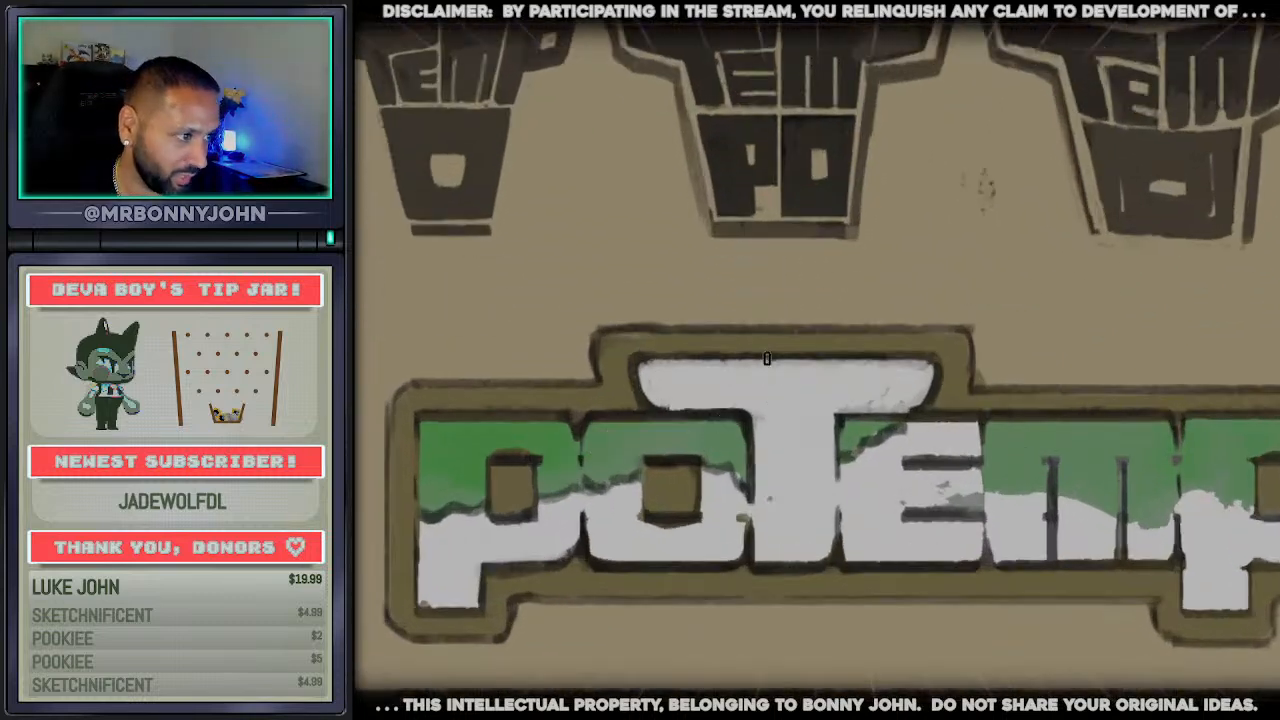
mouse_move(784, 352)
mouse_down()
mouse_move(765, 354)
mouse_move(818, 355)
mouse_move(766, 346)
mouse_move(849, 323)
mouse_up()
alt+click(751, 357)
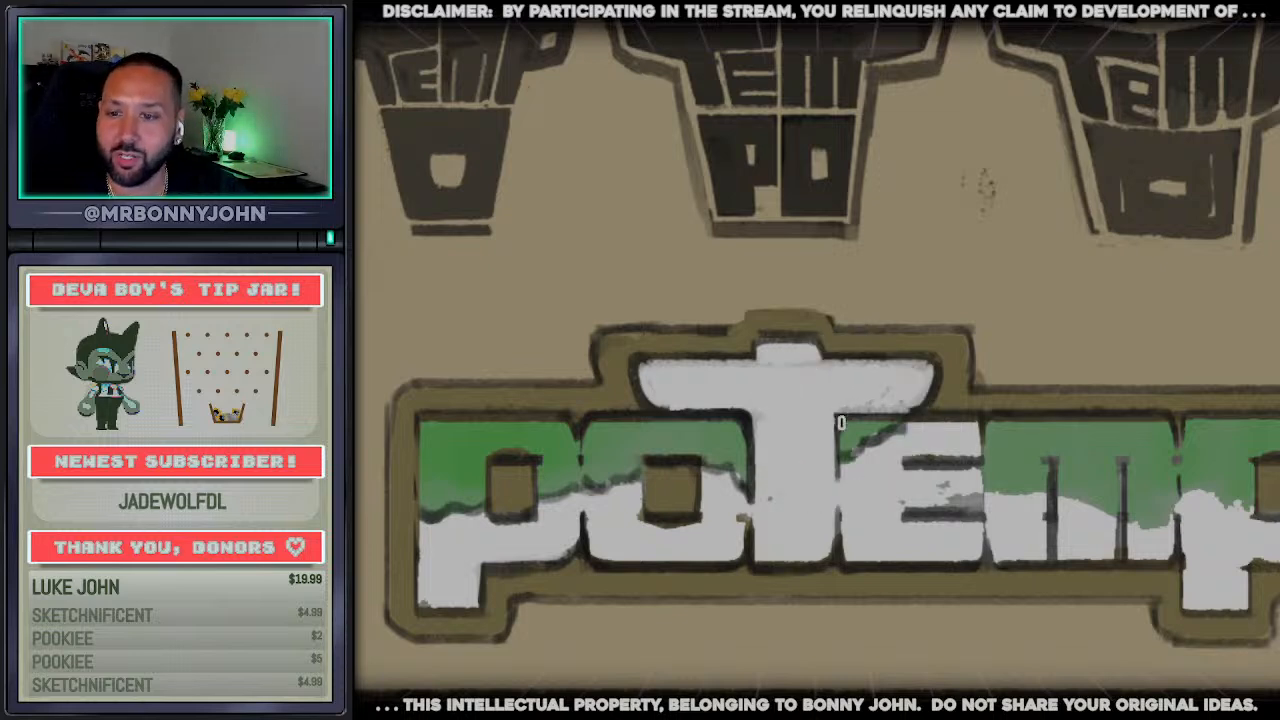
Try three dark horizontal bands across the capped t's stem and undo them
drag(750, 460, 845, 465)
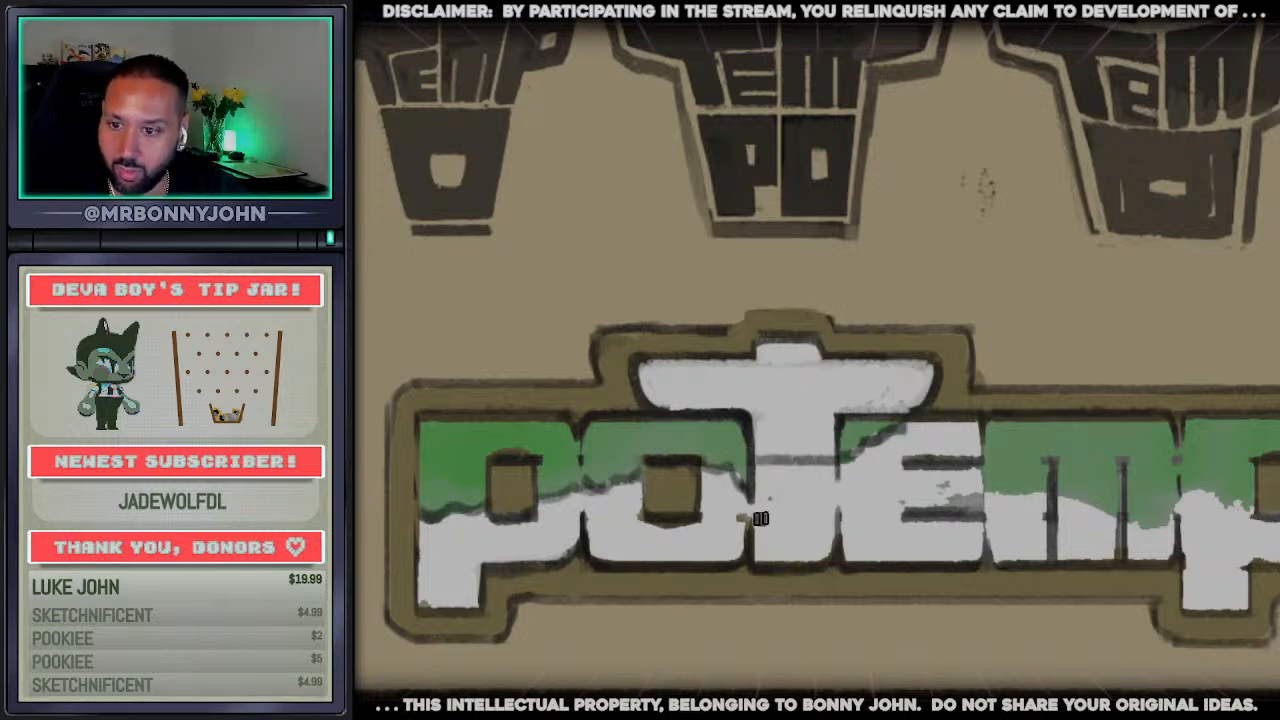
drag(752, 520, 832, 523)
drag(743, 406, 860, 409)
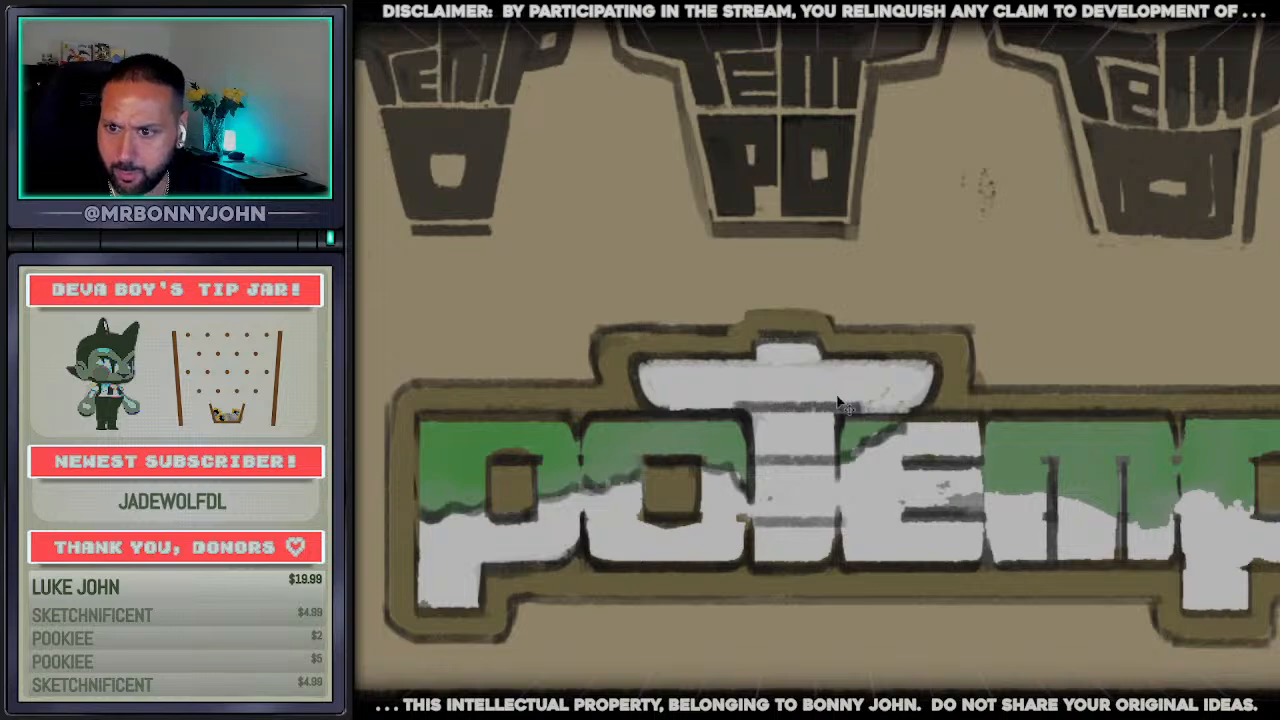
key(ctrl+z)
key(ctrl+z)
key(ctrl+z)
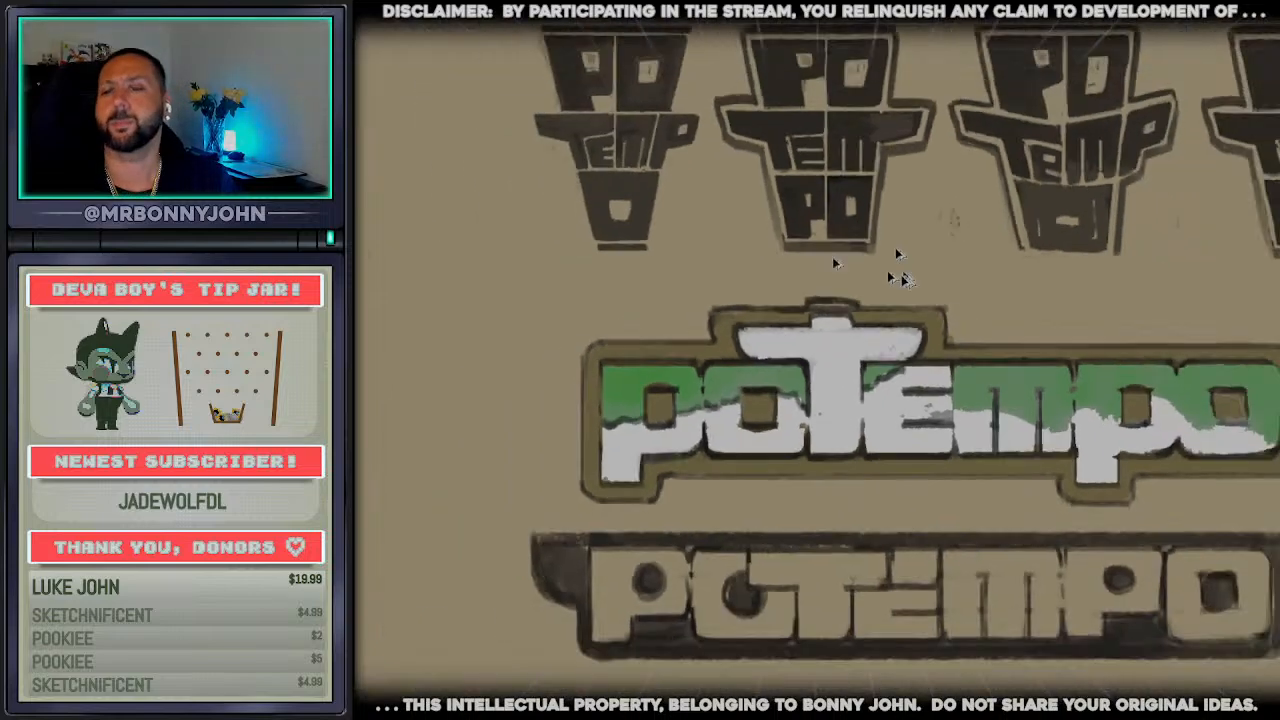
Remove the raised stub above the capped t, restoring its flat top and border
scroll(832, 256, down, 2)
scroll(735, 273, down, 3)
scroll(905, 318, up, 3)
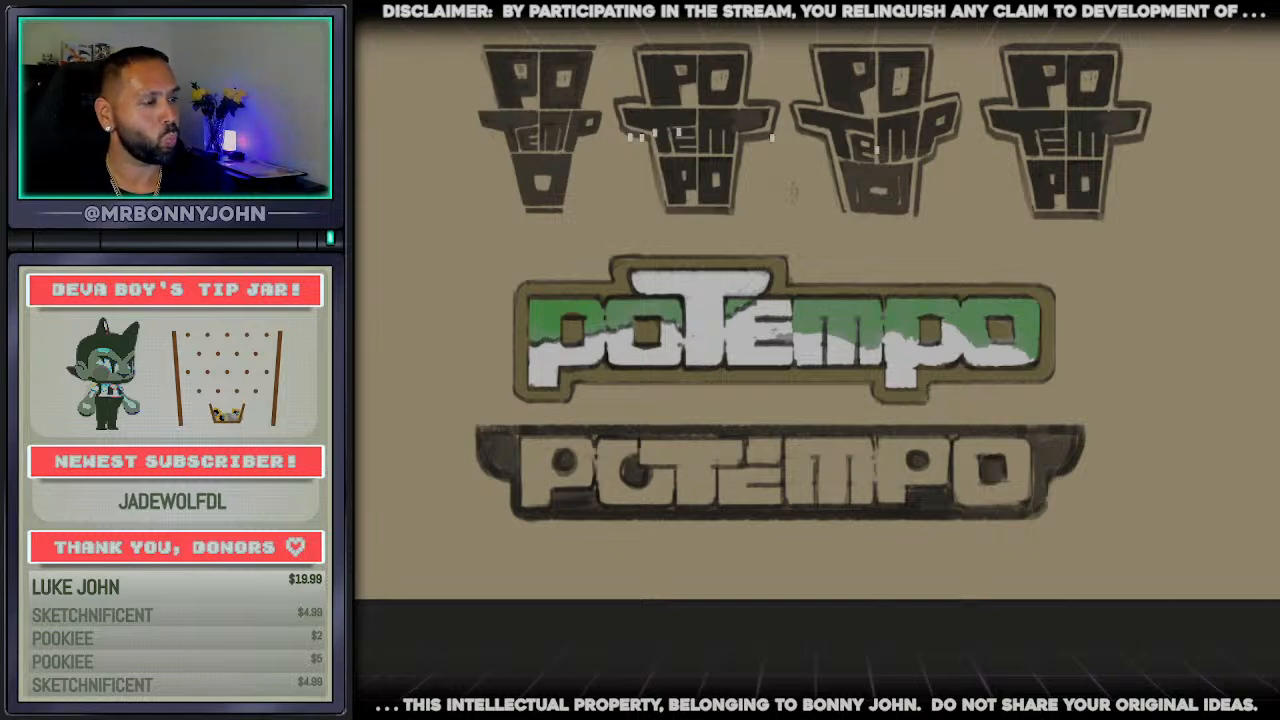
Trace the green-white edges of the m, second p and last o, and draw jagged dark lines across the t's crossbar end and stem foot
scroll(788, 298, up, 3)
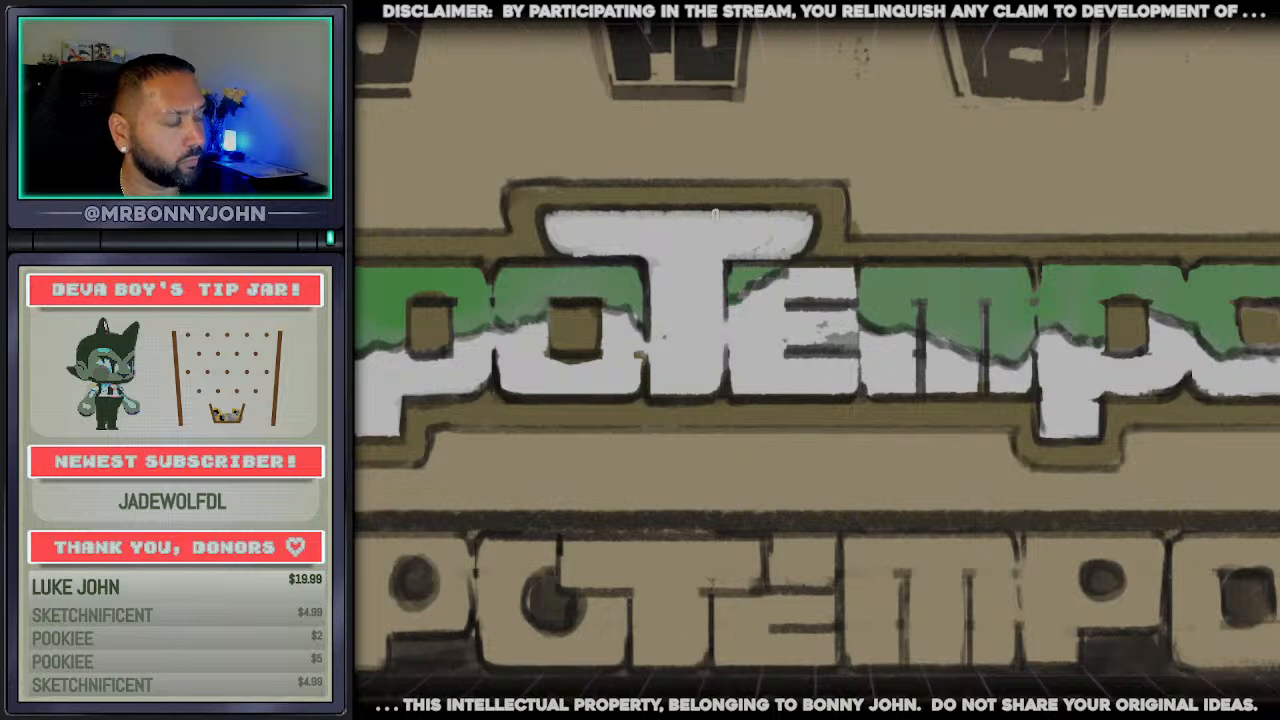
mouse_move(713, 213)
mouse_down()
mouse_move(806, 254)
mouse_move(716, 213)
mouse_up()
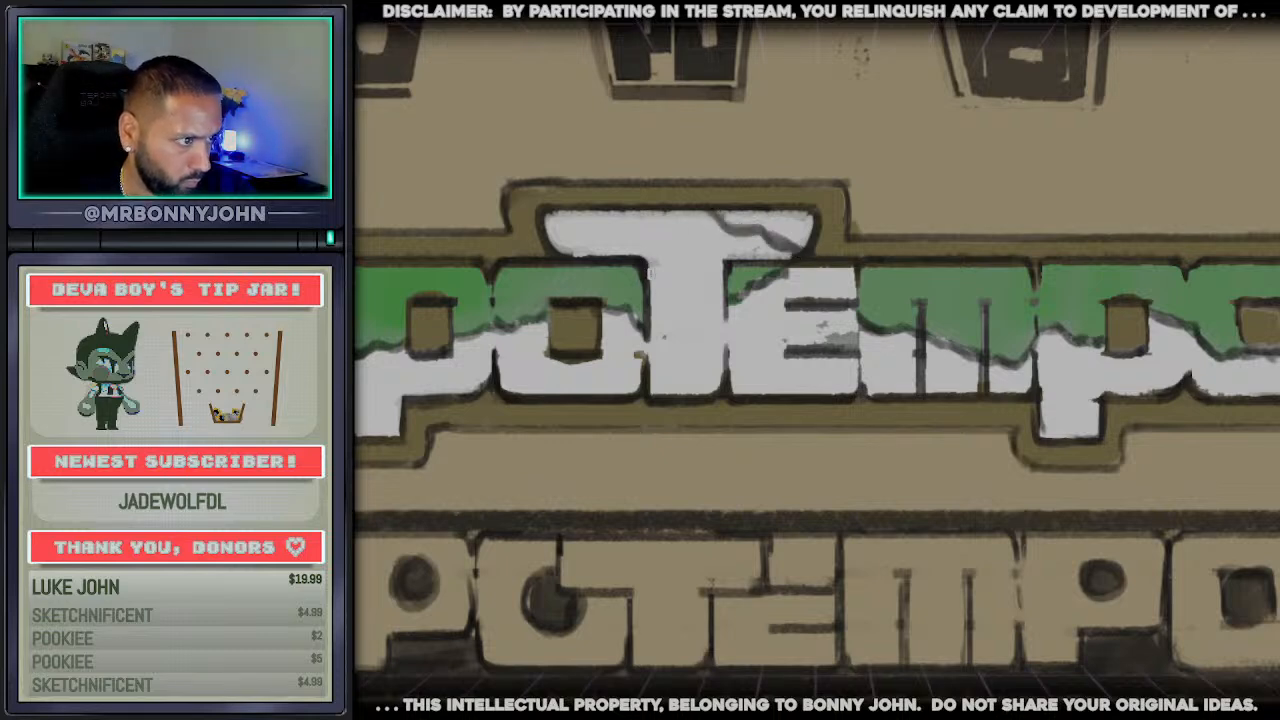
mouse_move(688, 398)
mouse_down()
mouse_move(727, 350)
mouse_move(686, 391)
mouse_up()
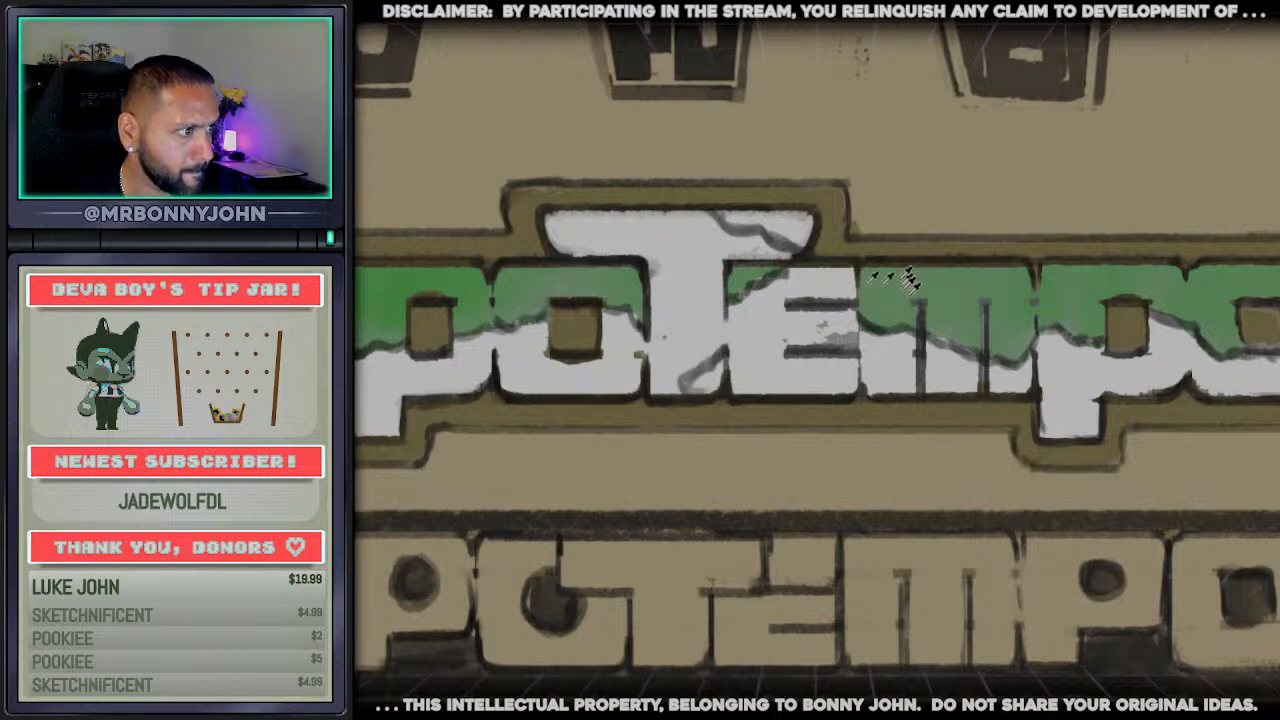
Fill the corners marked off on the capped t's crossbar and stem foot with green
click(712, 382)
click(790, 234)
key(b)
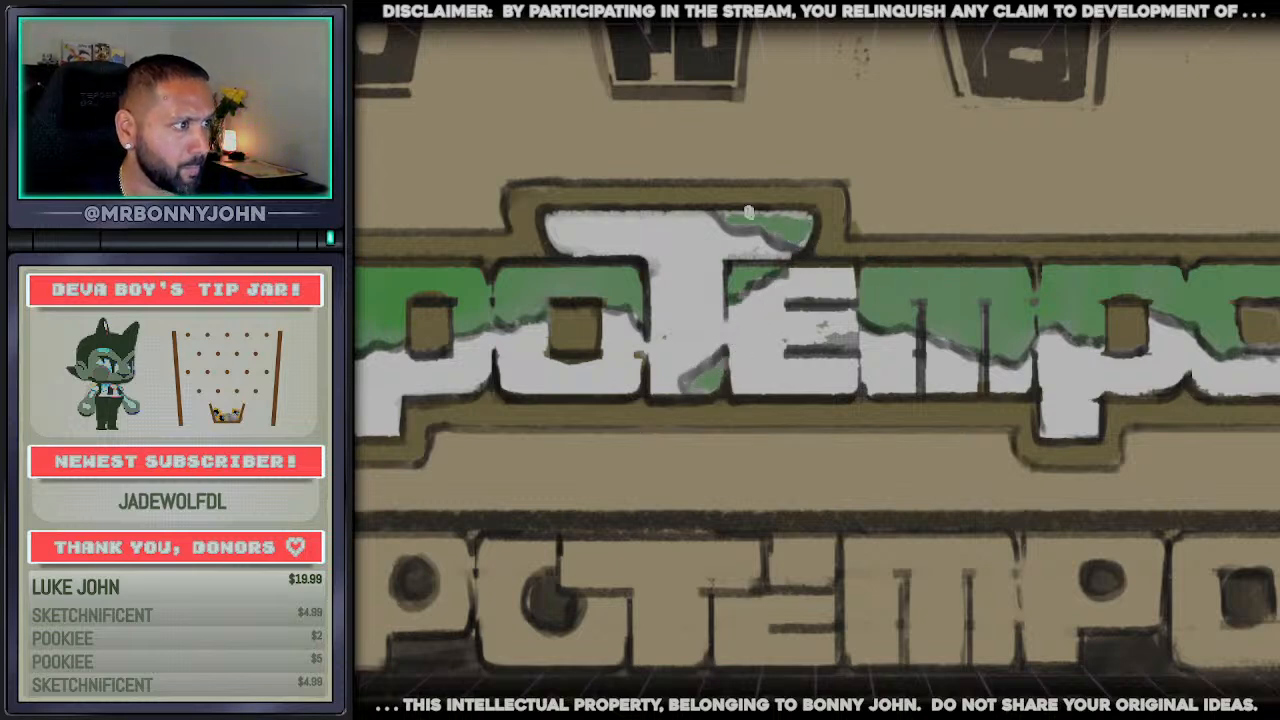
drag(795, 222, 801, 234)
drag(691, 362, 716, 387)
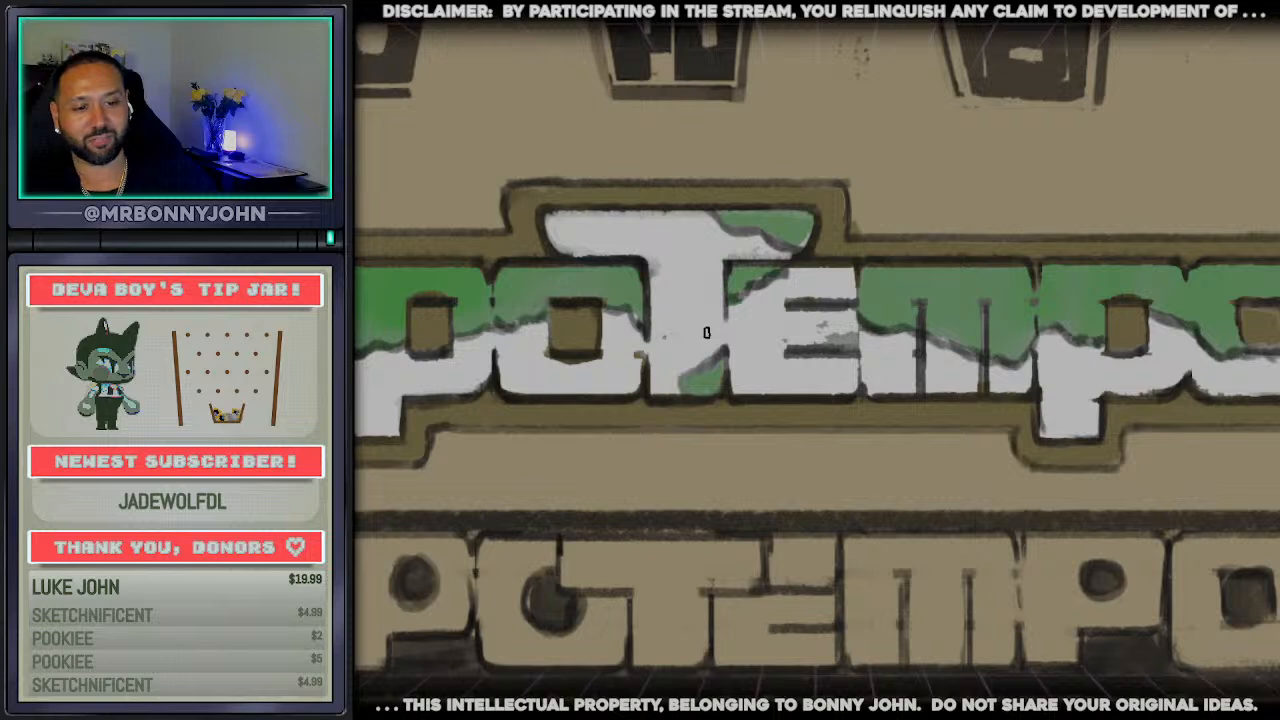
Compare the coloured wordmark with the hat-shaped logo sketches and look over the creature sketch document
scroll(741, 275, down, 1)
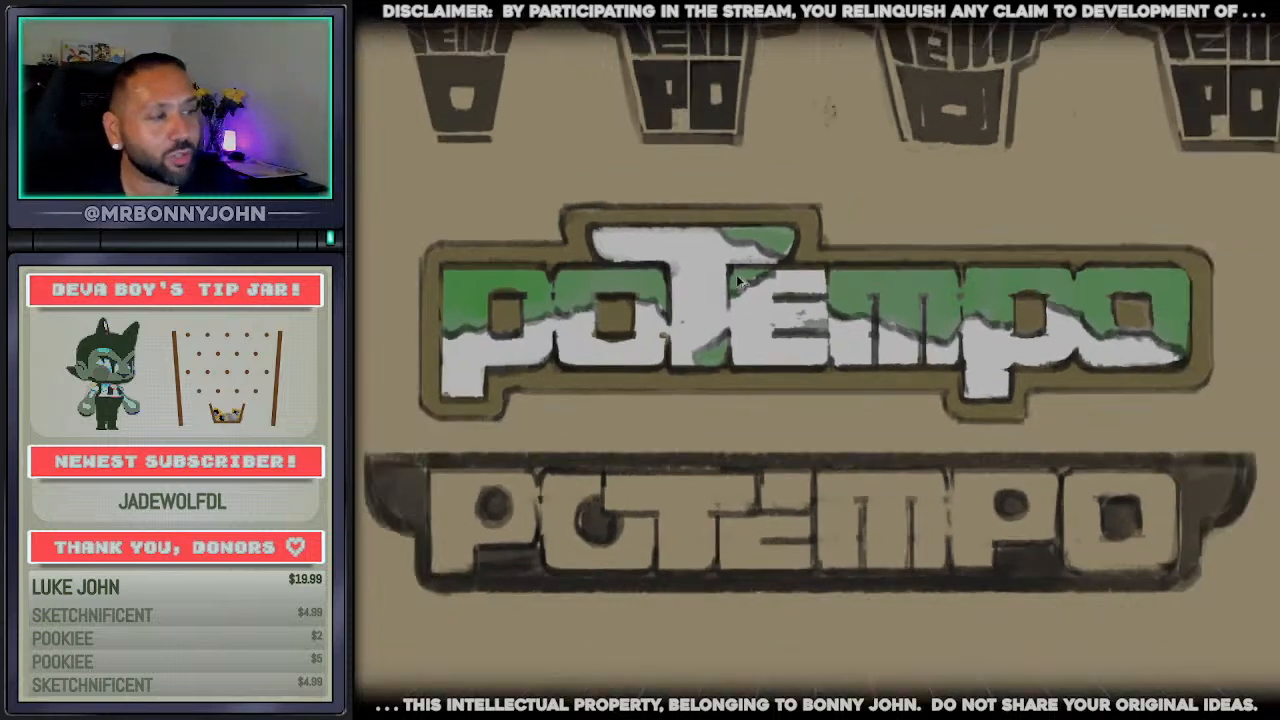
scroll(804, 262, up, 1)
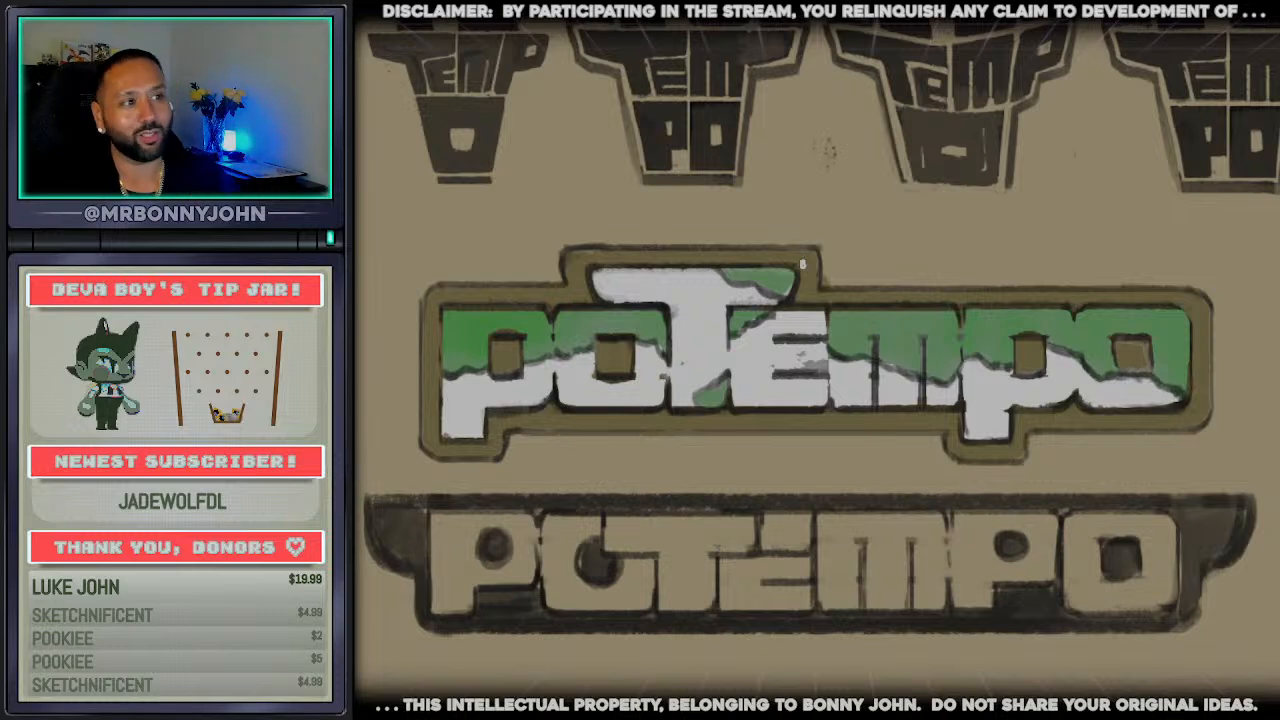
scroll(820, 360, up, 5)
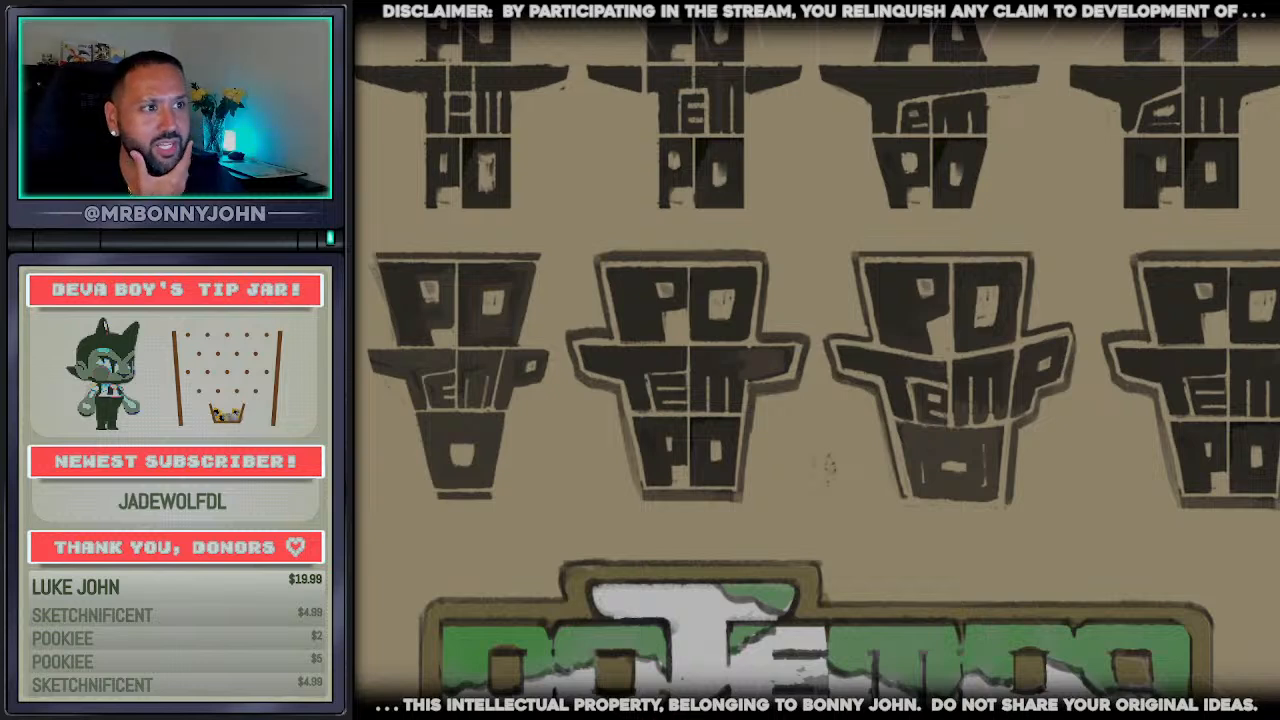
click(452, 20)
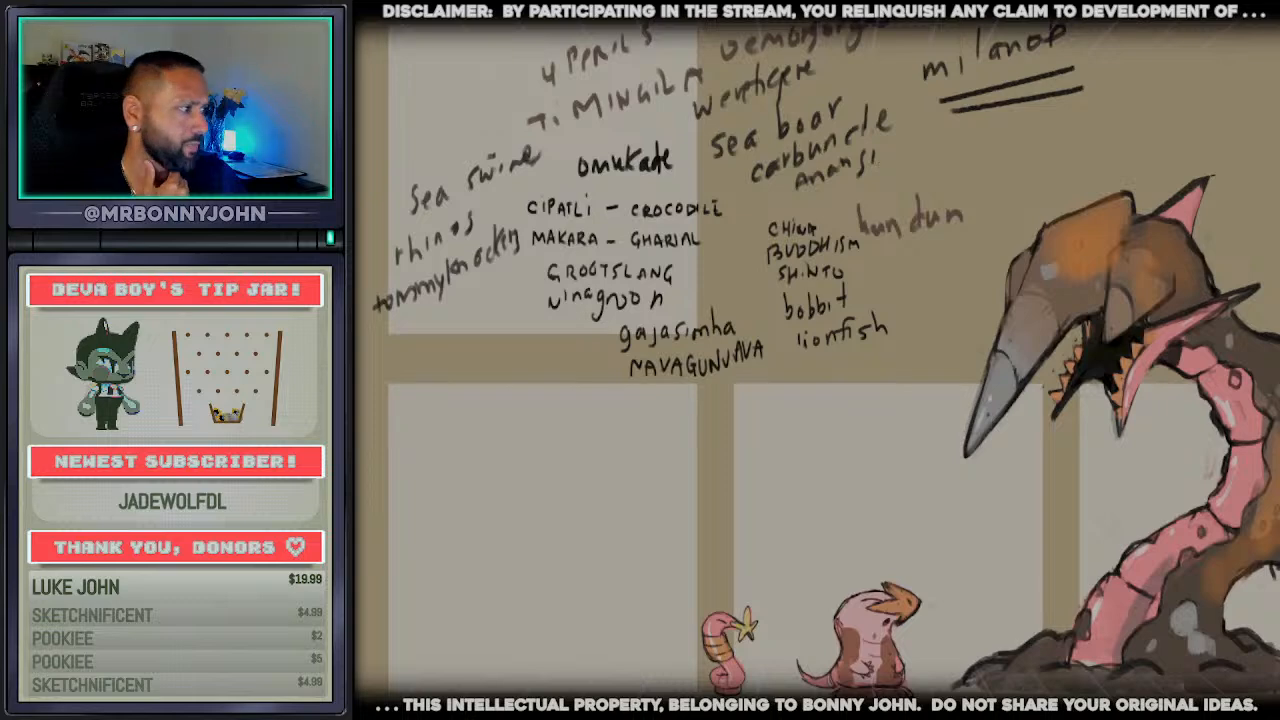
key(ctrl+z)
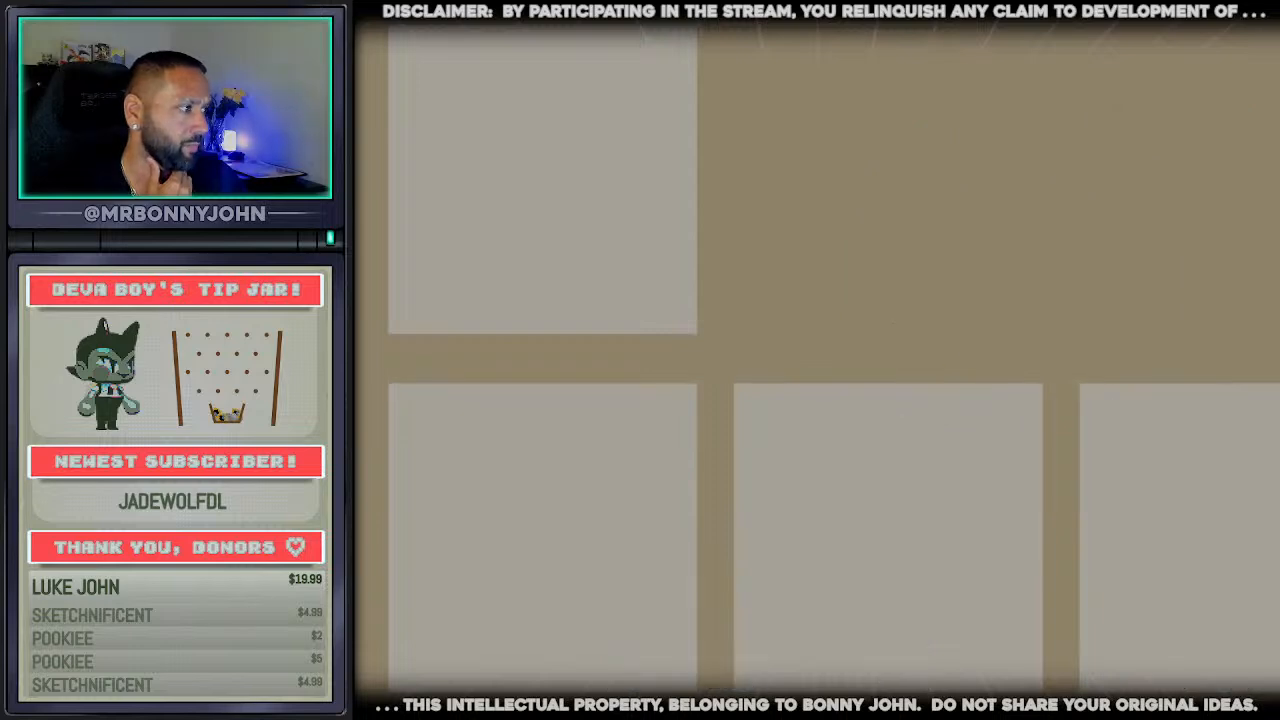
scroll(618, 324, down, 2)
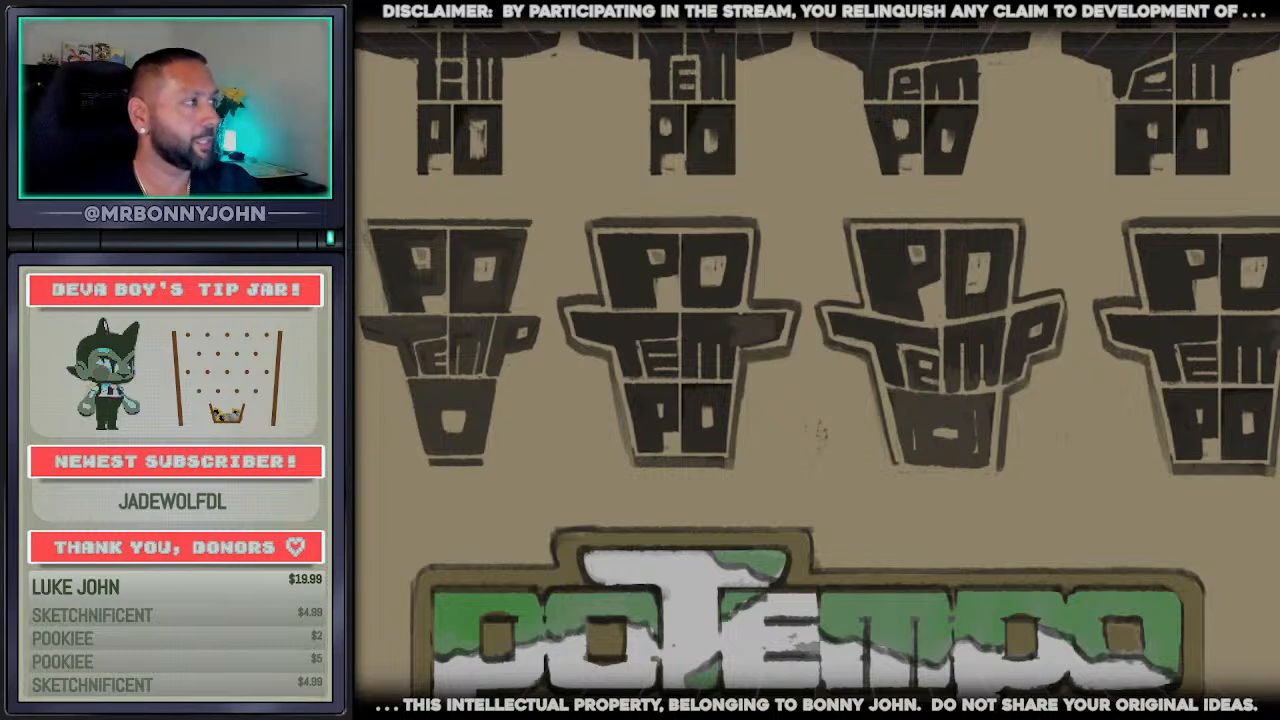
Examine the handwritten name ideas and the winged six-block tower sketch in the other document, and return to the wordmarks
key(ctrl+Tab)
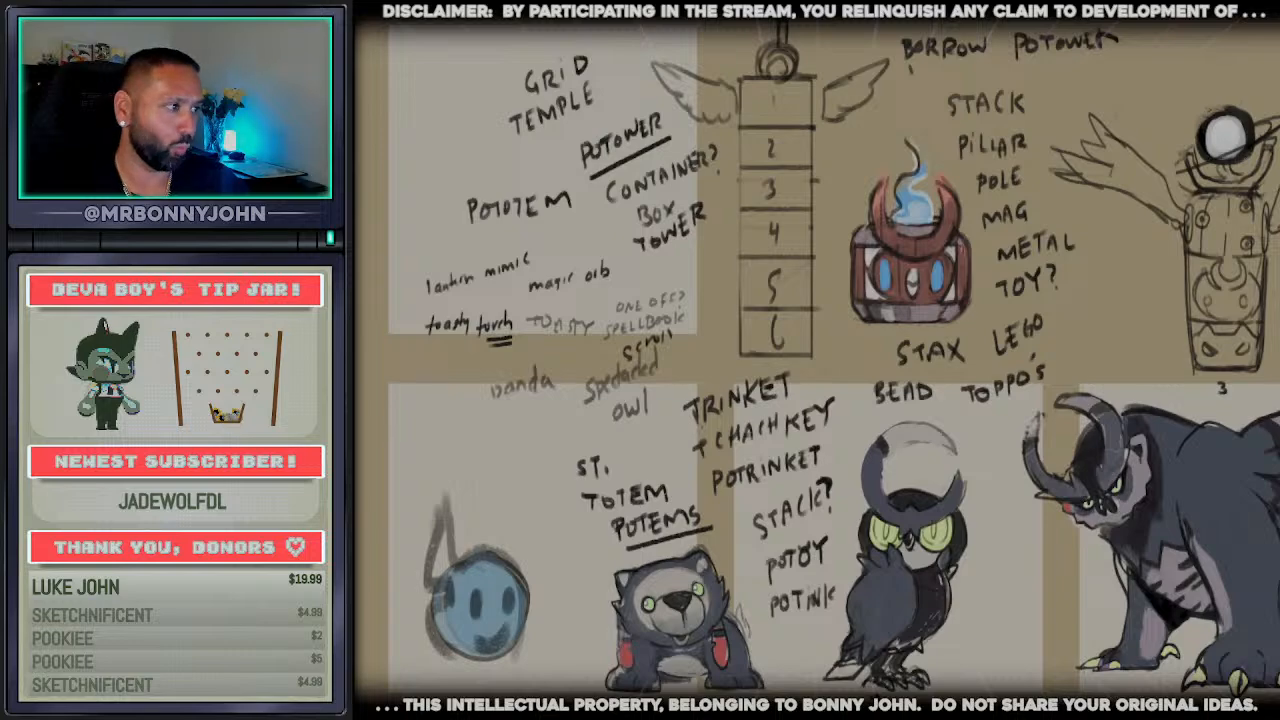
scroll(1244, 321, down, 2)
scroll(984, 240, up, 4)
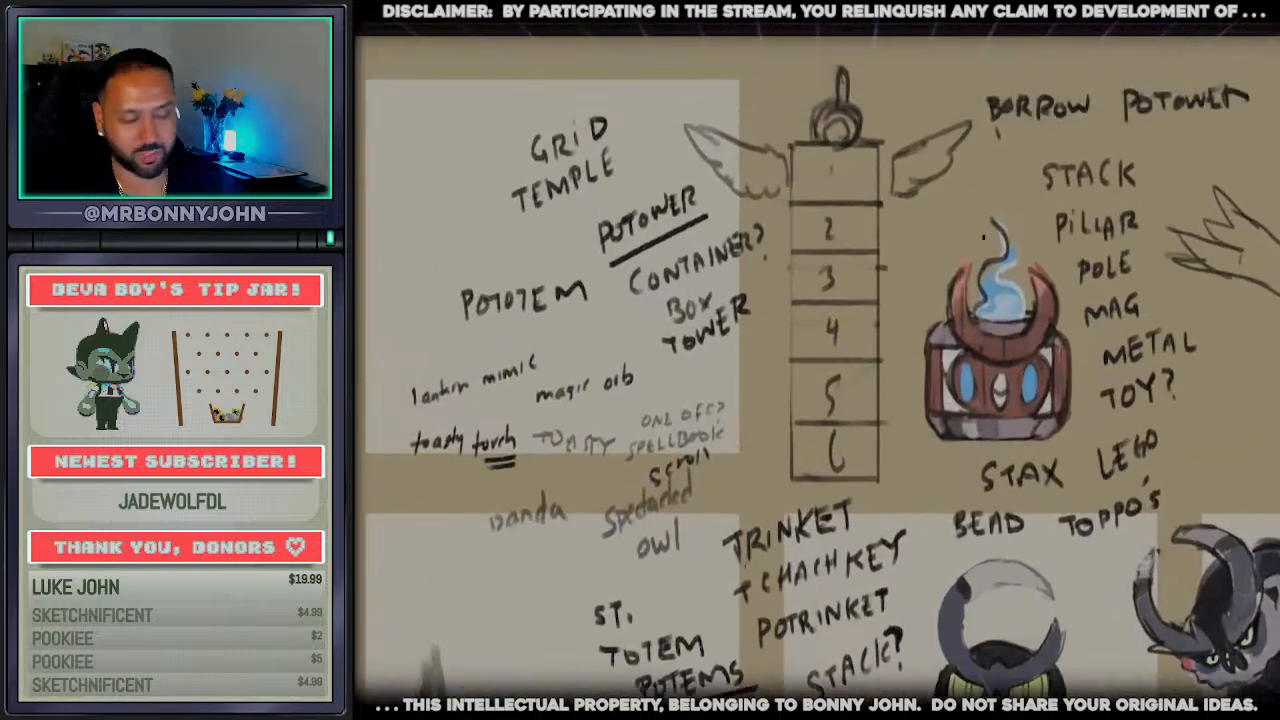
scroll(850, 211, up, 2)
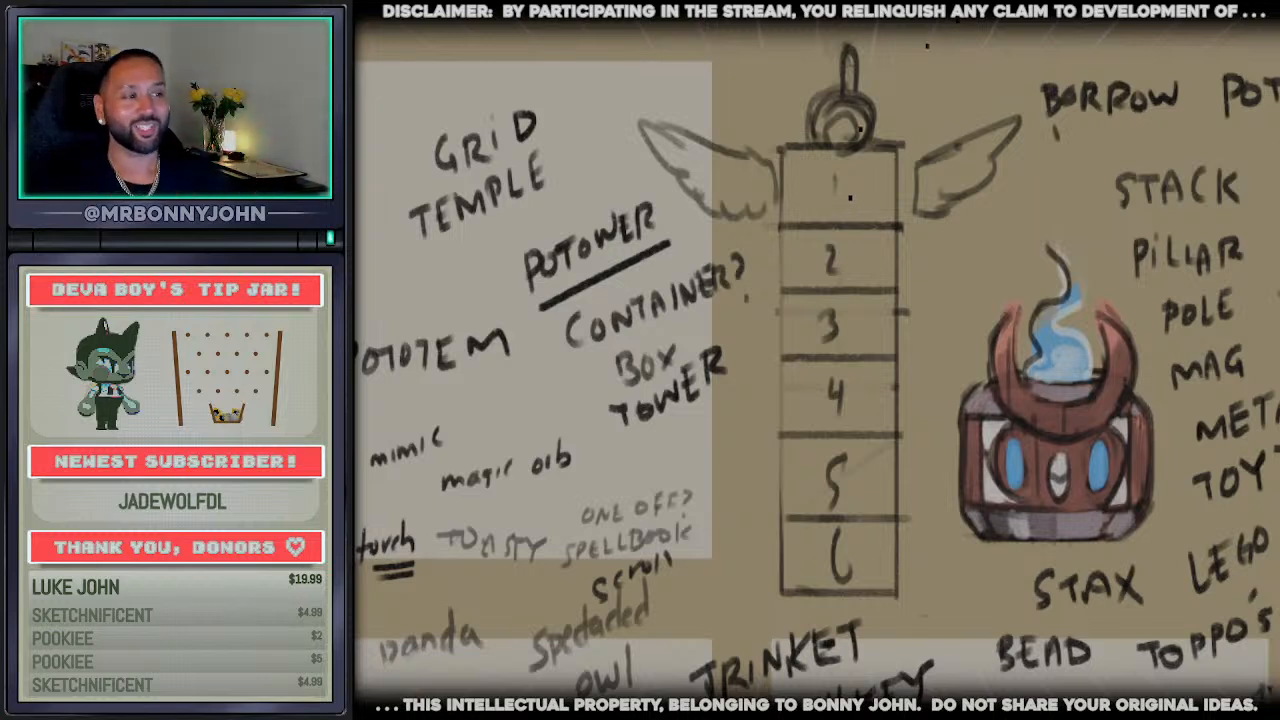
scroll(911, 258, down, 2)
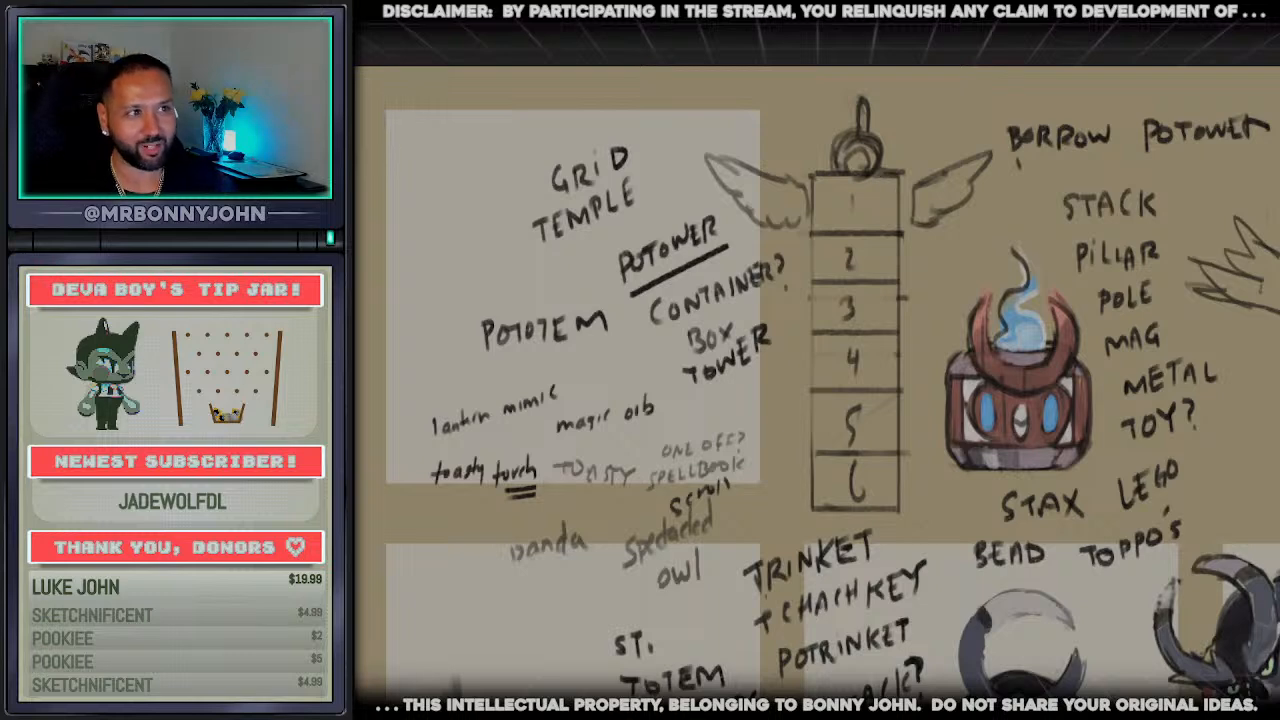
key(ctrl+Tab)
Try a brush stroke across the lower edge of the capped t's crossbar and undo it
scroll(708, 617, up, 2)
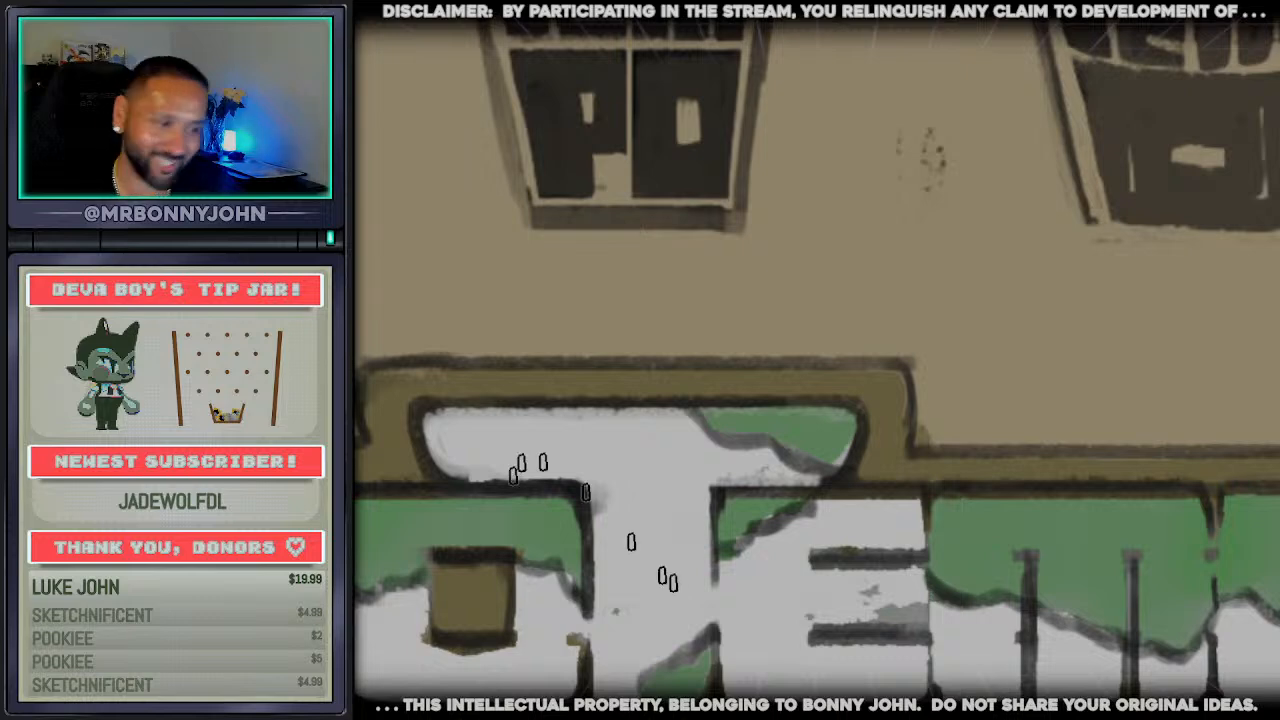
drag(513, 476, 784, 480)
scroll(800, 600, down, 1)
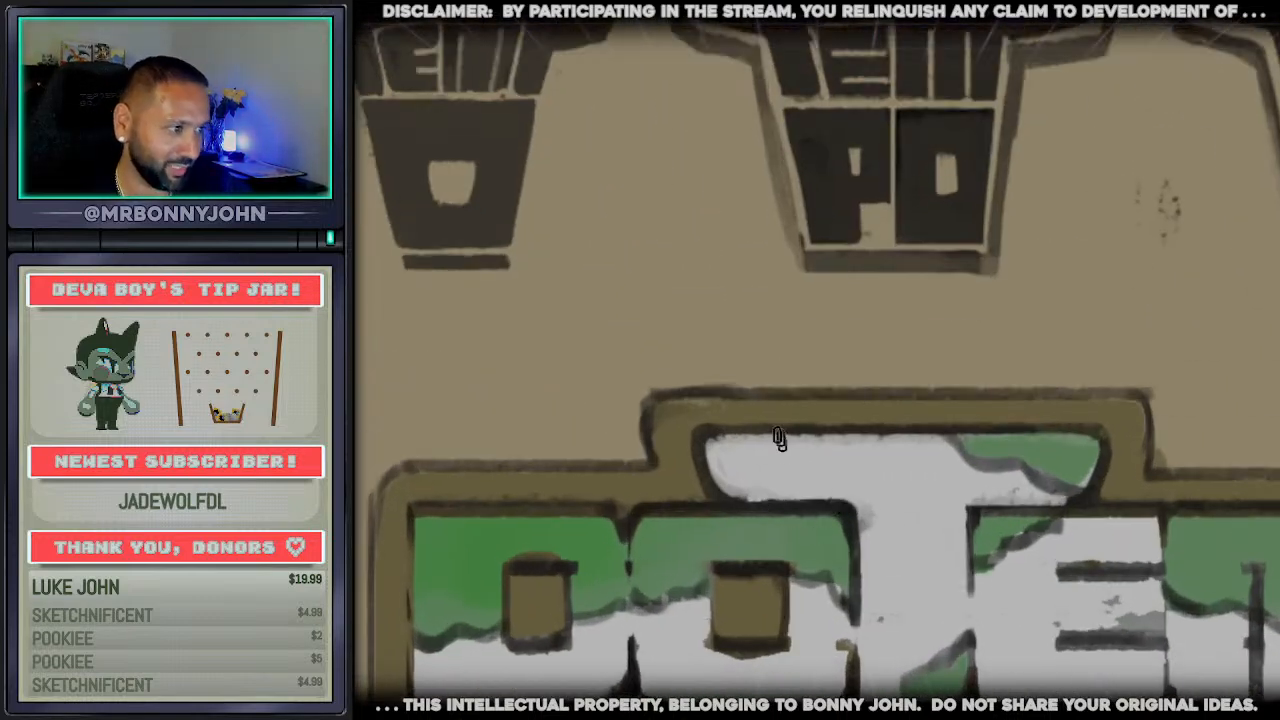
key(ctrl+z)
Shorten the capped t's crossbar at both ends with new dark edges, covering the cut-off parts with olive
drag(757, 432, 765, 497)
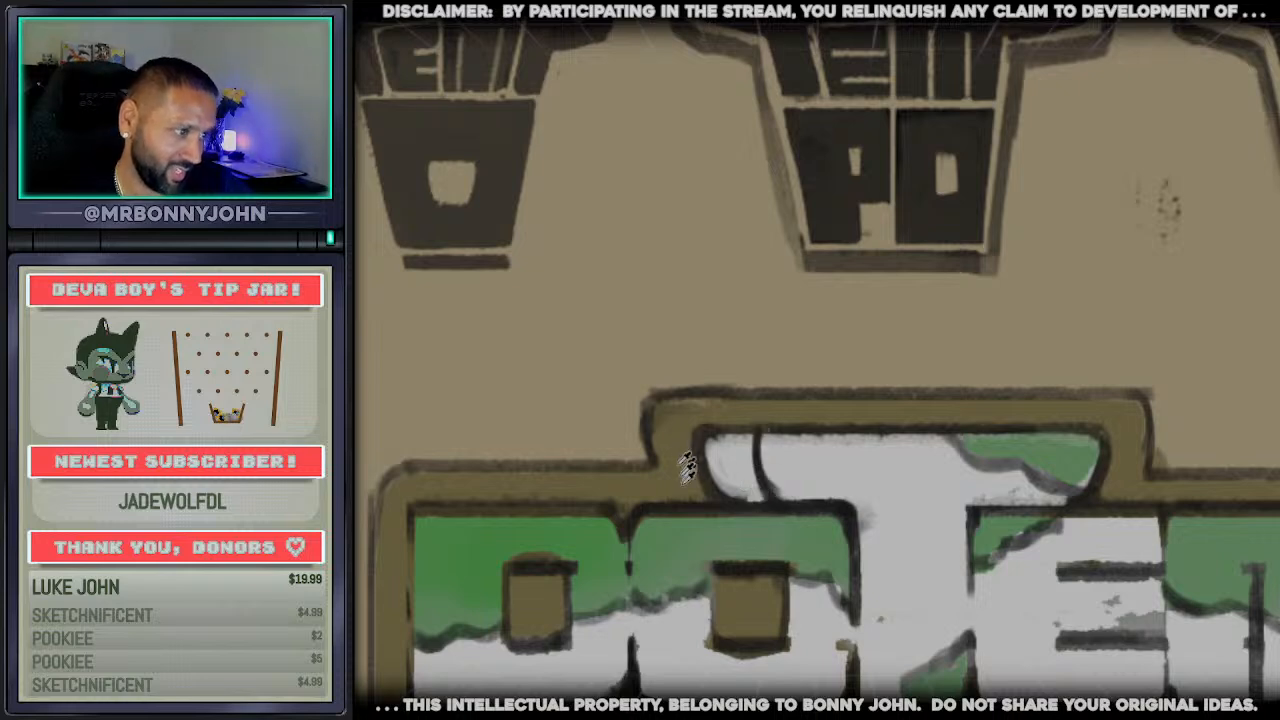
mouse_move(708, 441)
mouse_down()
mouse_move(714, 482)
mouse_move(743, 456)
mouse_move(749, 465)
mouse_move(722, 482)
mouse_move(714, 432)
mouse_move(688, 430)
mouse_up()
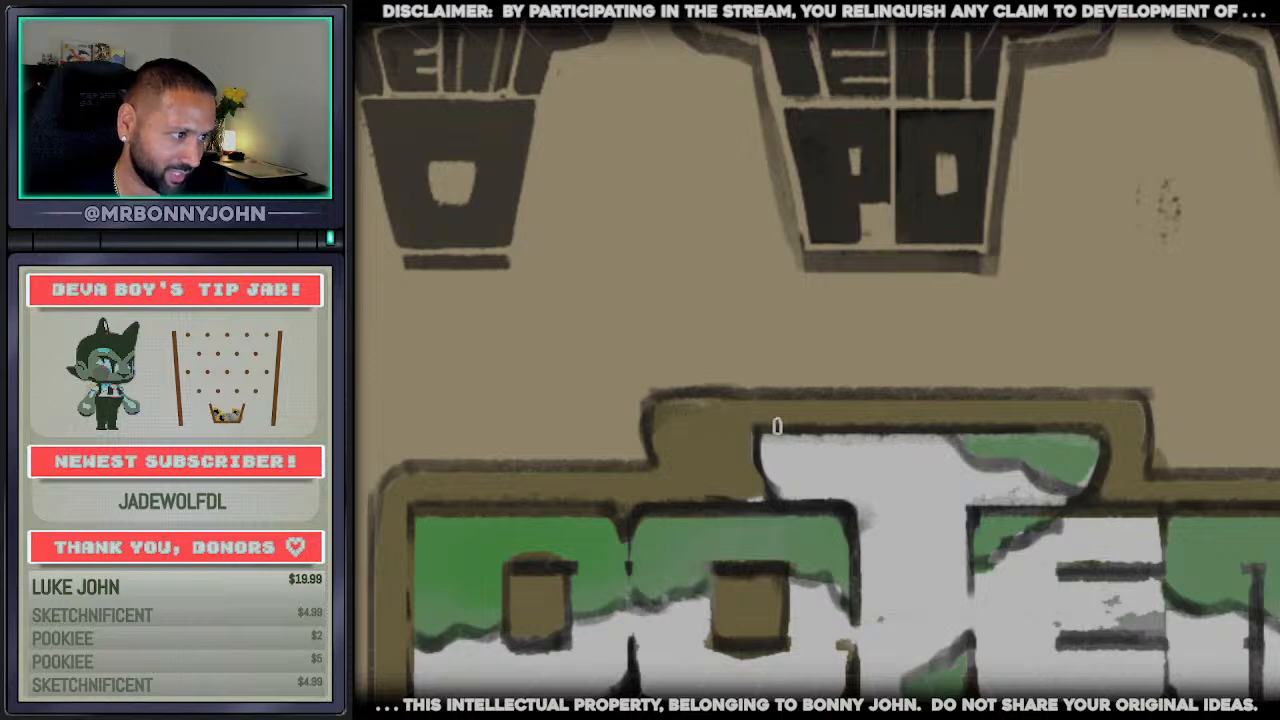
mouse_move(1100, 440)
mouse_down()
mouse_move(1057, 443)
mouse_move(1086, 451)
mouse_move(1071, 491)
mouse_move(1095, 480)
mouse_move(1108, 449)
mouse_move(1070, 432)
mouse_move(1115, 493)
mouse_up()
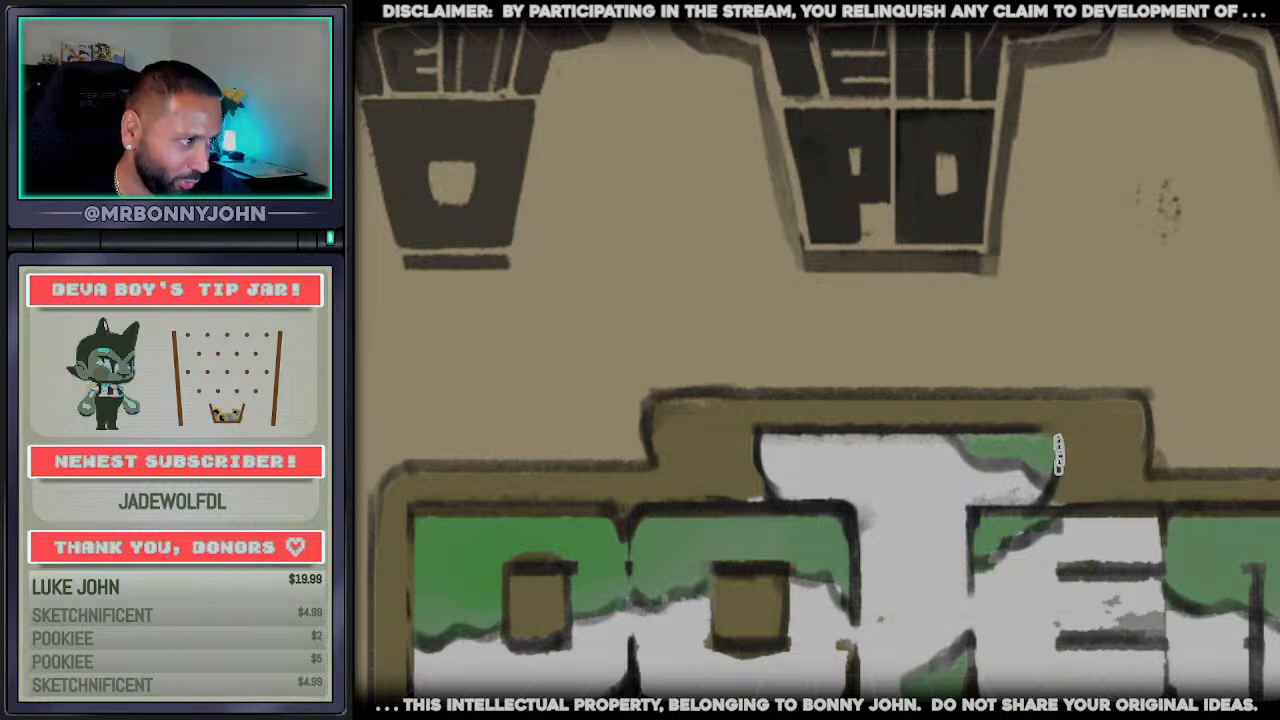
Narrow the olive border around the capped t's crossbar, painting out its old outer edge with the tan background and redrawing the dark outline
mouse_move(631, 446)
mouse_down()
mouse_move(700, 441)
mouse_move(706, 395)
mouse_move(694, 434)
mouse_move(746, 380)
mouse_move(1152, 360)
mouse_move(1094, 394)
mouse_move(1120, 429)
mouse_move(1149, 406)
mouse_move(1113, 457)
mouse_move(1154, 460)
mouse_move(1112, 457)
mouse_move(1204, 475)
mouse_move(1094, 470)
mouse_move(1091, 426)
mouse_move(1018, 406)
mouse_up()
drag(1104, 427, 986, 394)
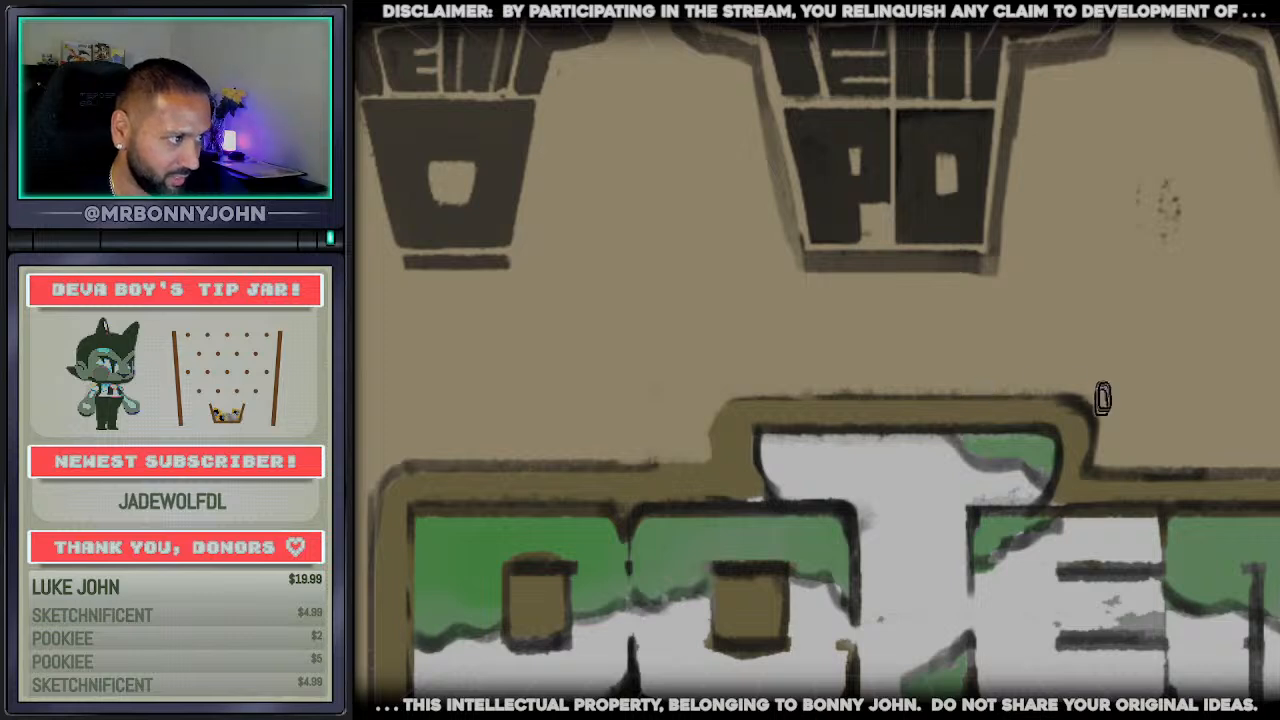
mouse_move(1102, 398)
mouse_down()
mouse_move(852, 377)
mouse_move(689, 391)
mouse_move(714, 423)
mouse_move(714, 457)
mouse_move(394, 443)
mouse_move(386, 491)
mouse_move(473, 462)
mouse_move(420, 471)
mouse_move(723, 457)
mouse_move(732, 470)
mouse_up()
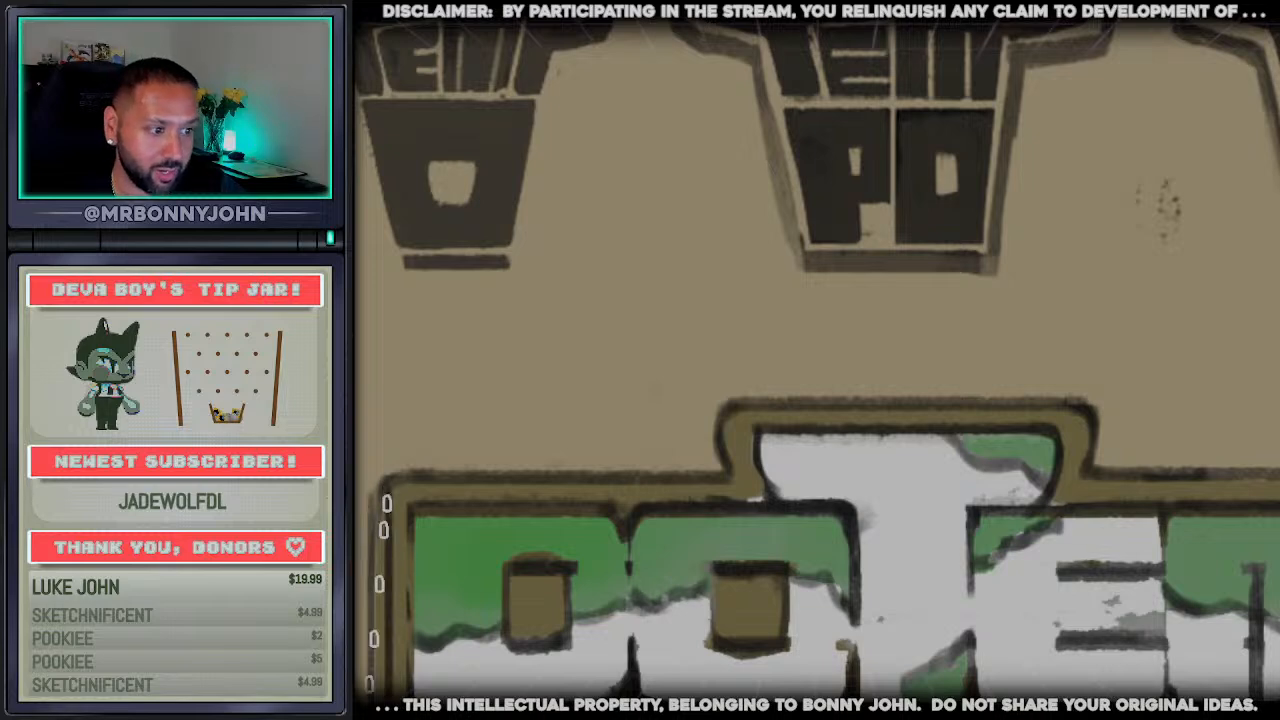
key(ctrl+z)
drag(380, 499, 362, 688)
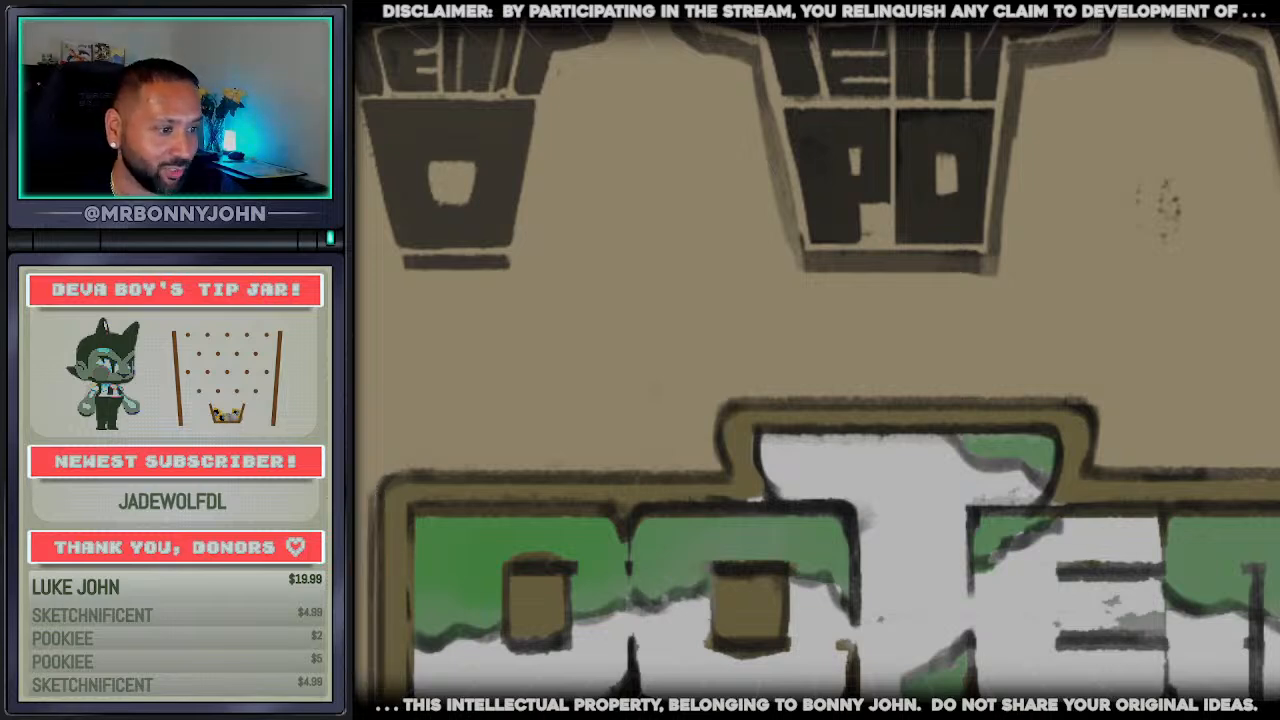
key(ctrl+z)
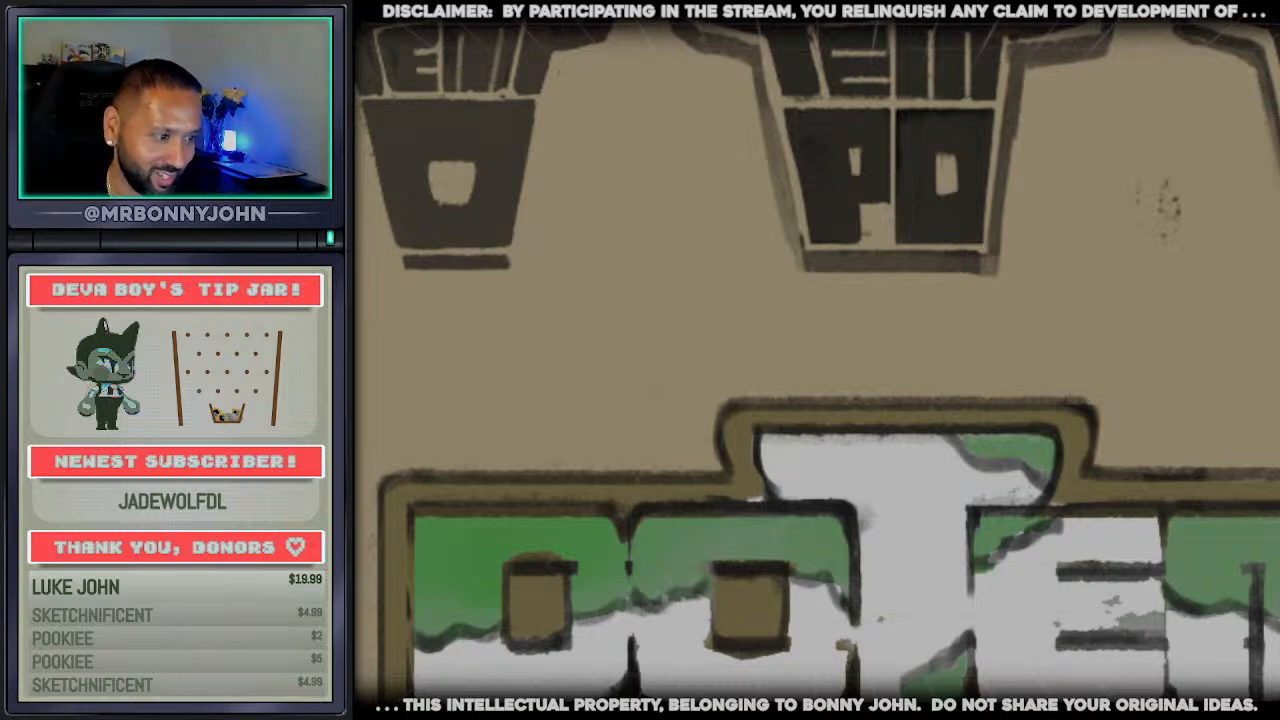
scroll(620, 550, down, 5)
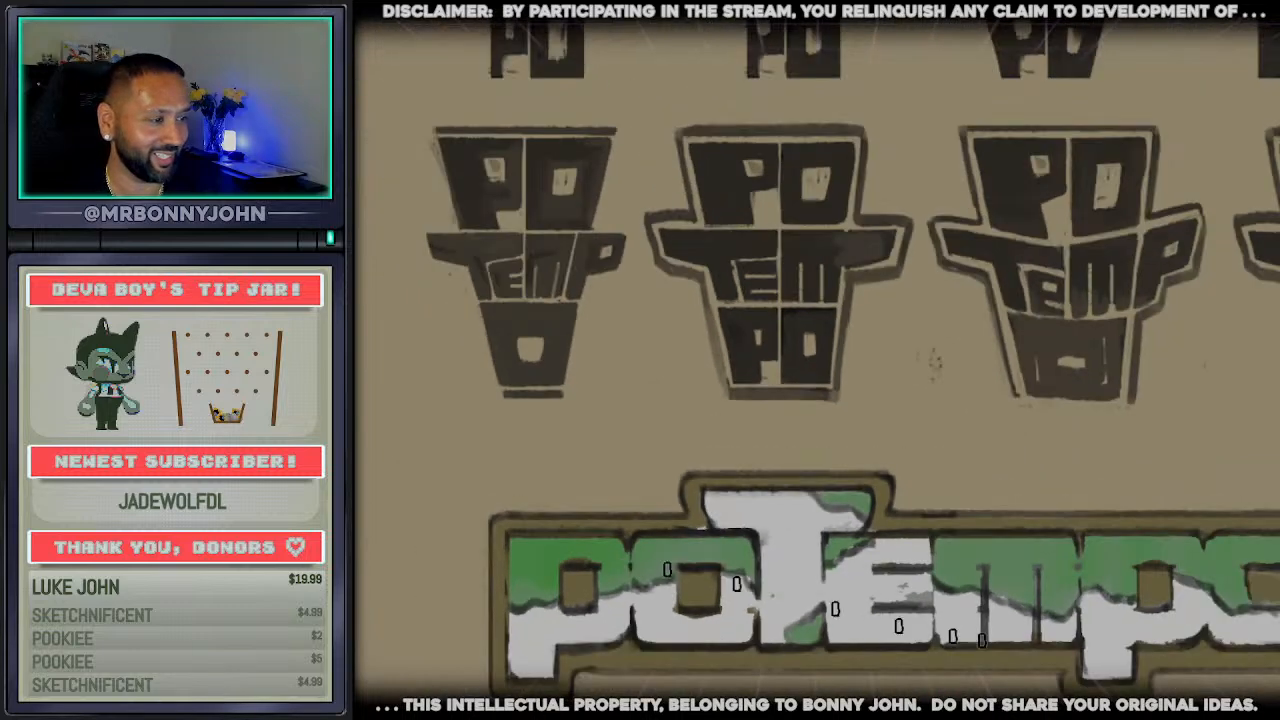
scroll(1066, 660, up, 3)
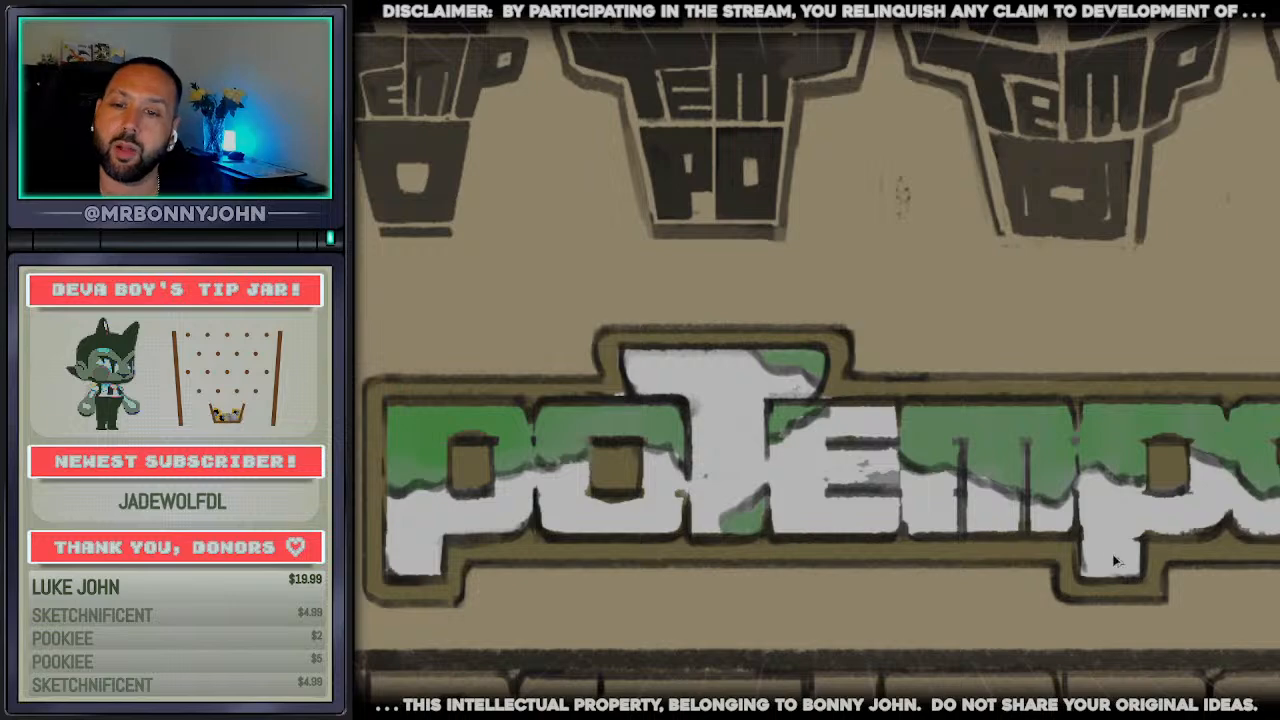
scroll(950, 450, down, 3)
scroll(1041, 505, up, 3)
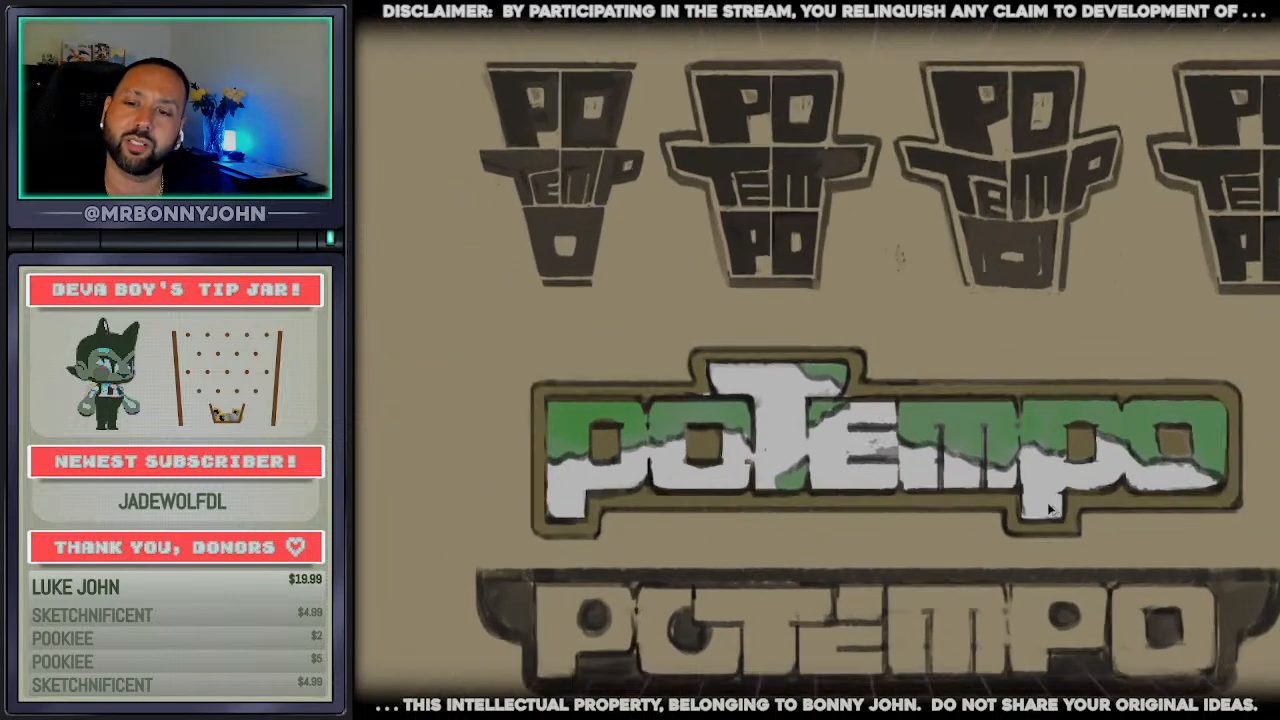
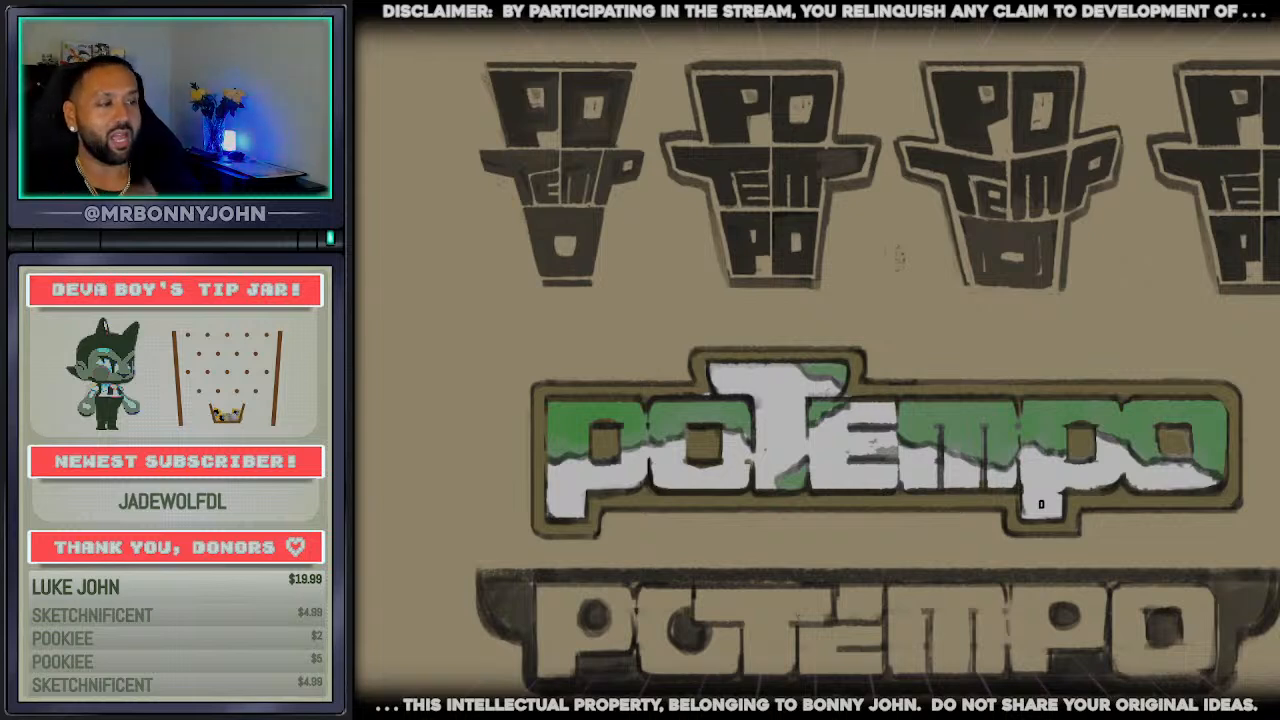
Select the flat-T potempo wordmark with its dark hat-brim backing and move it further down, away from the capped-t version
scroll(861, 424, down, 3)
scroll(861, 424, up, 2)
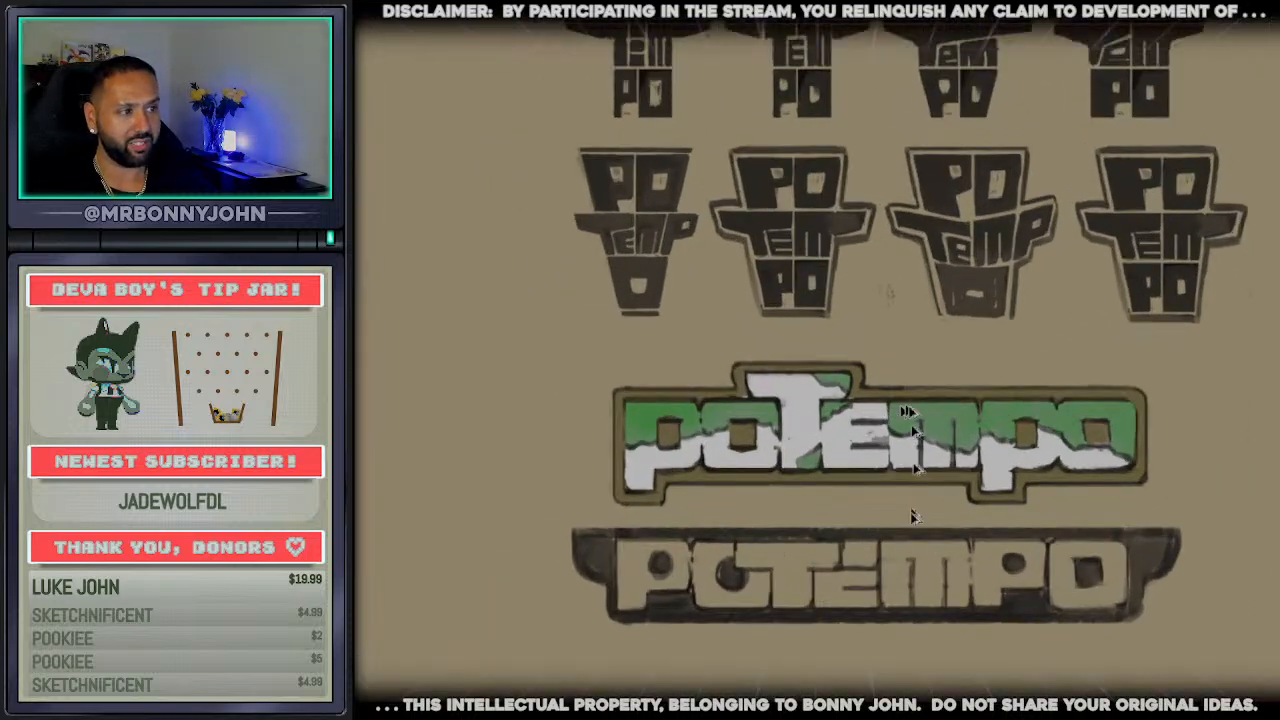
scroll(914, 500, up, 1)
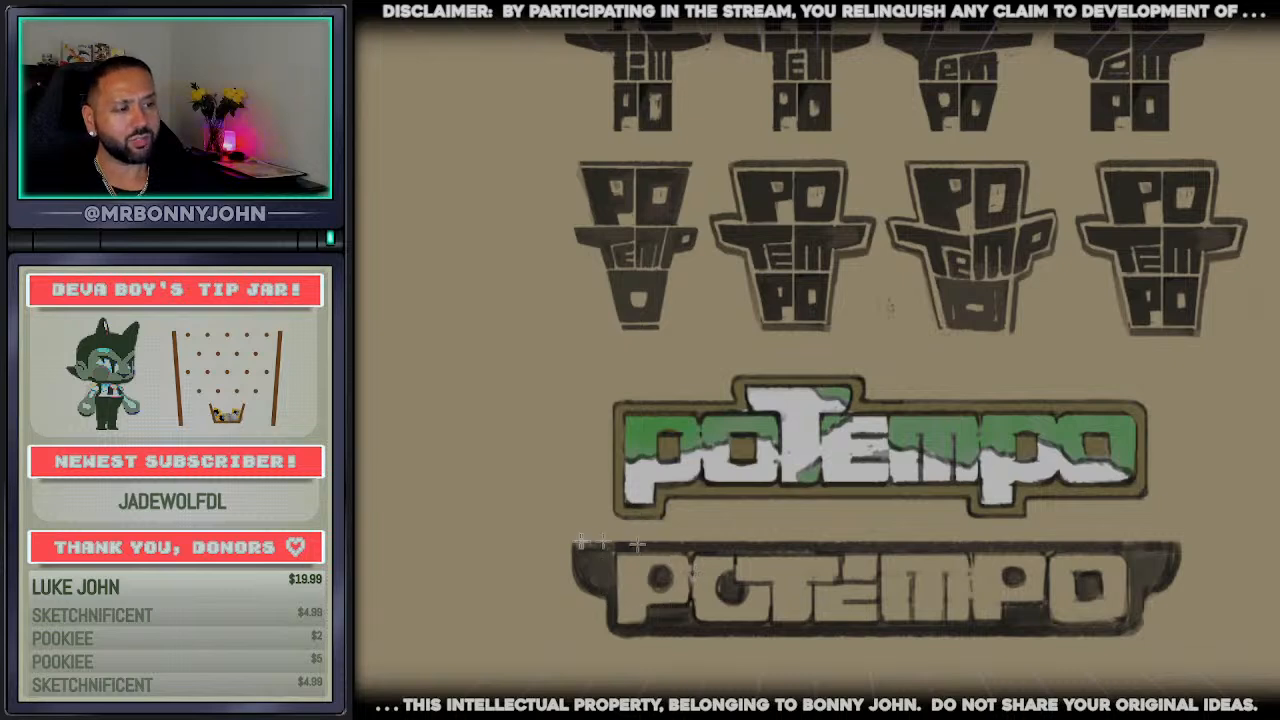
drag(560, 536, 1205, 668)
scroll(860, 575, right, 4)
scroll(860, 575, left, 3)
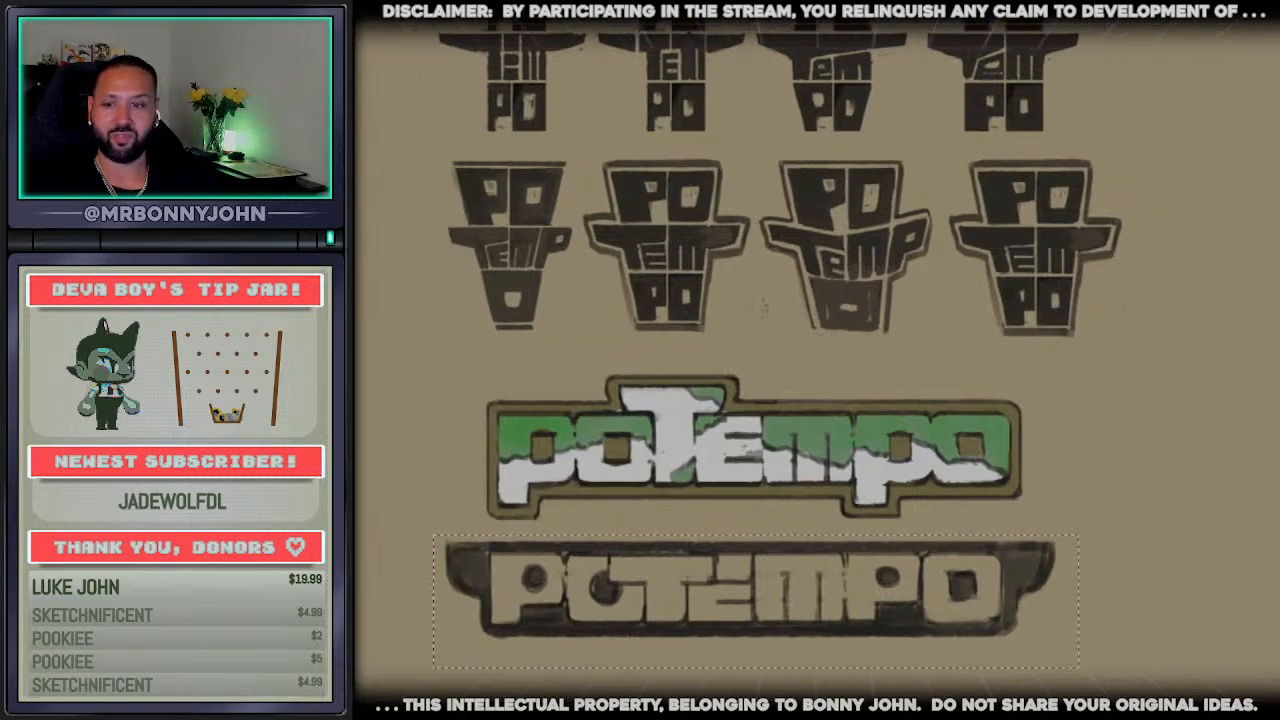
scroll(860, 575, down, 1)
scroll(860, 575, up, 1)
scroll(858, 575, up, 1)
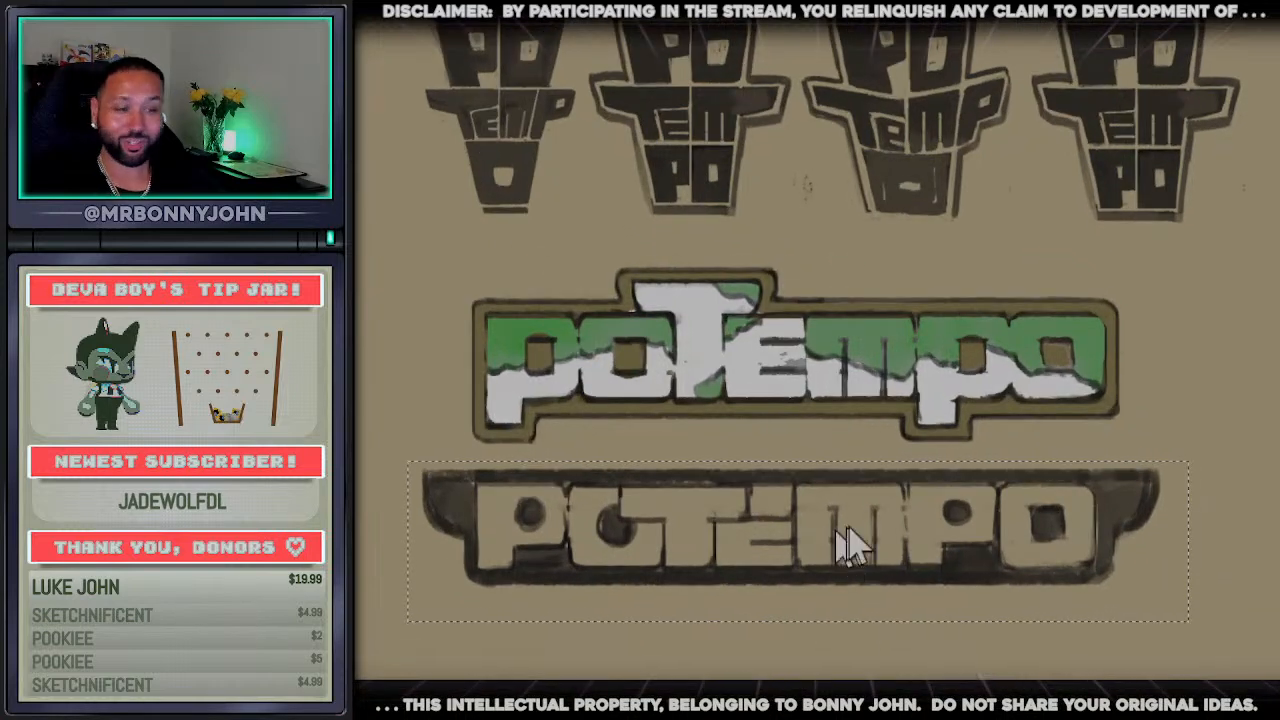
key(ctrl+t)
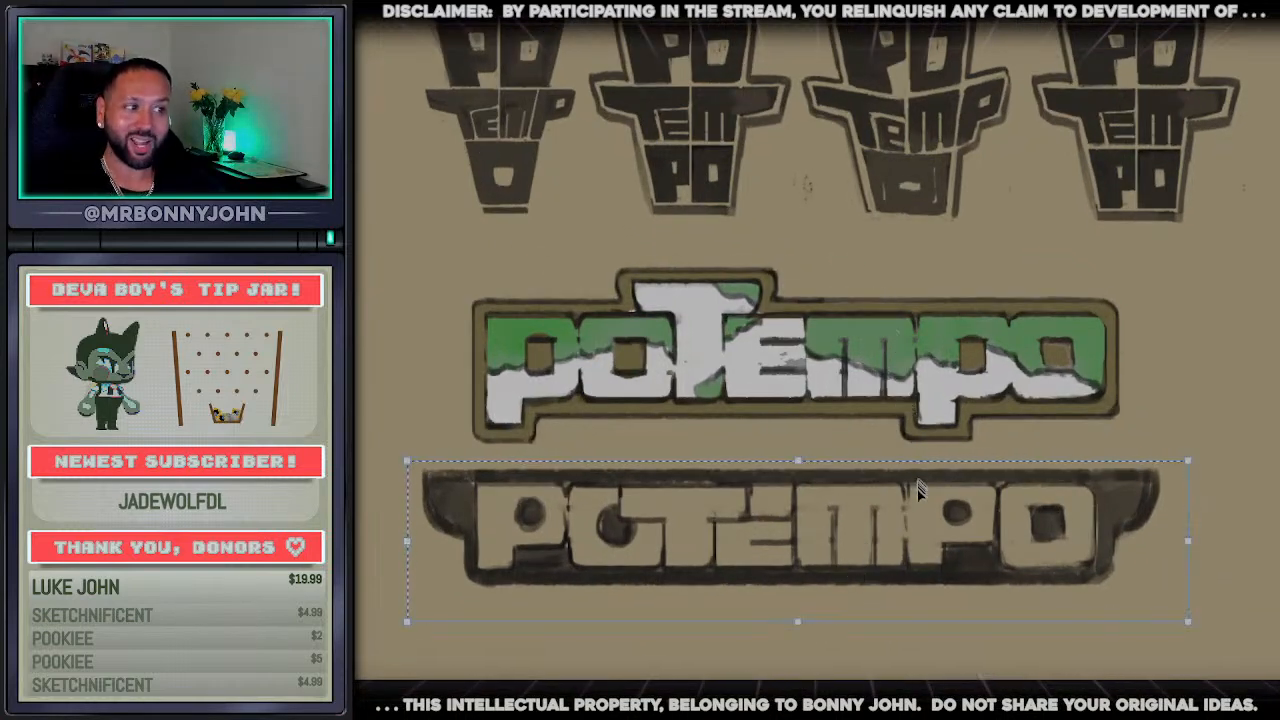
drag(917, 489, 948, 589)
key(Return)
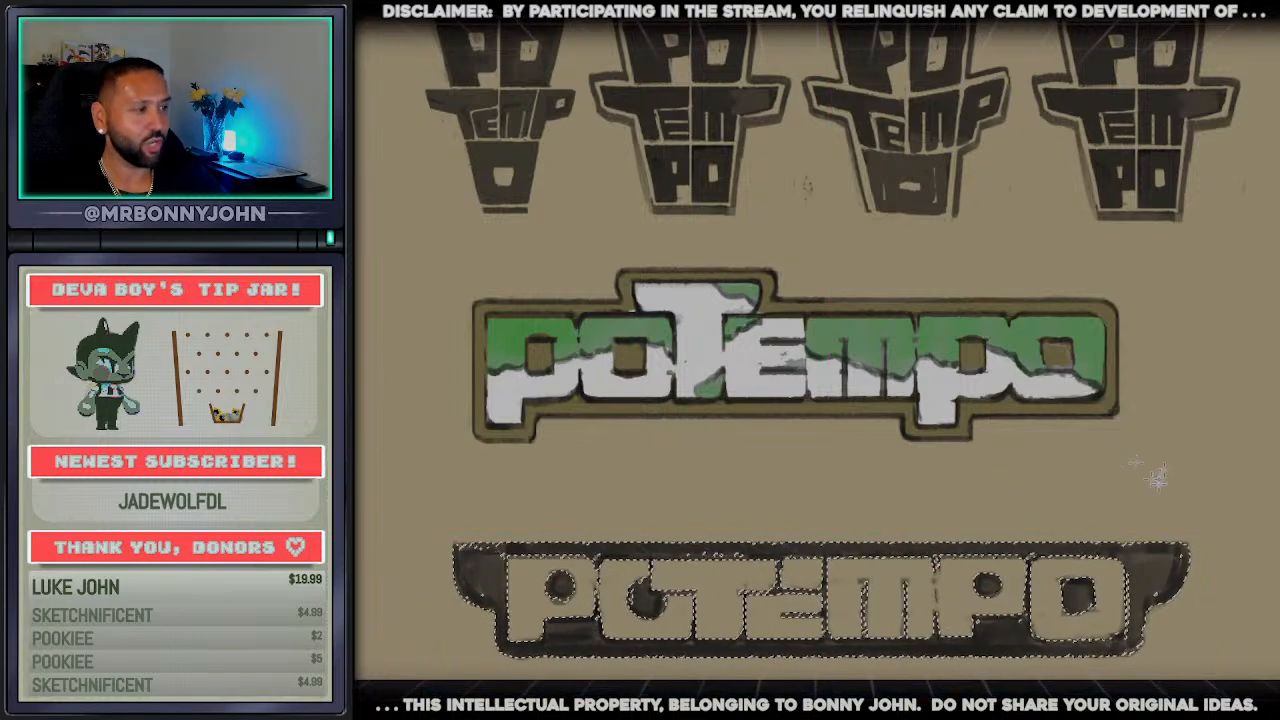
Select the green-and-white capped-t wordmark and move it slightly up beneath the hat-shaped sketches
drag(1163, 470, 428, 263)
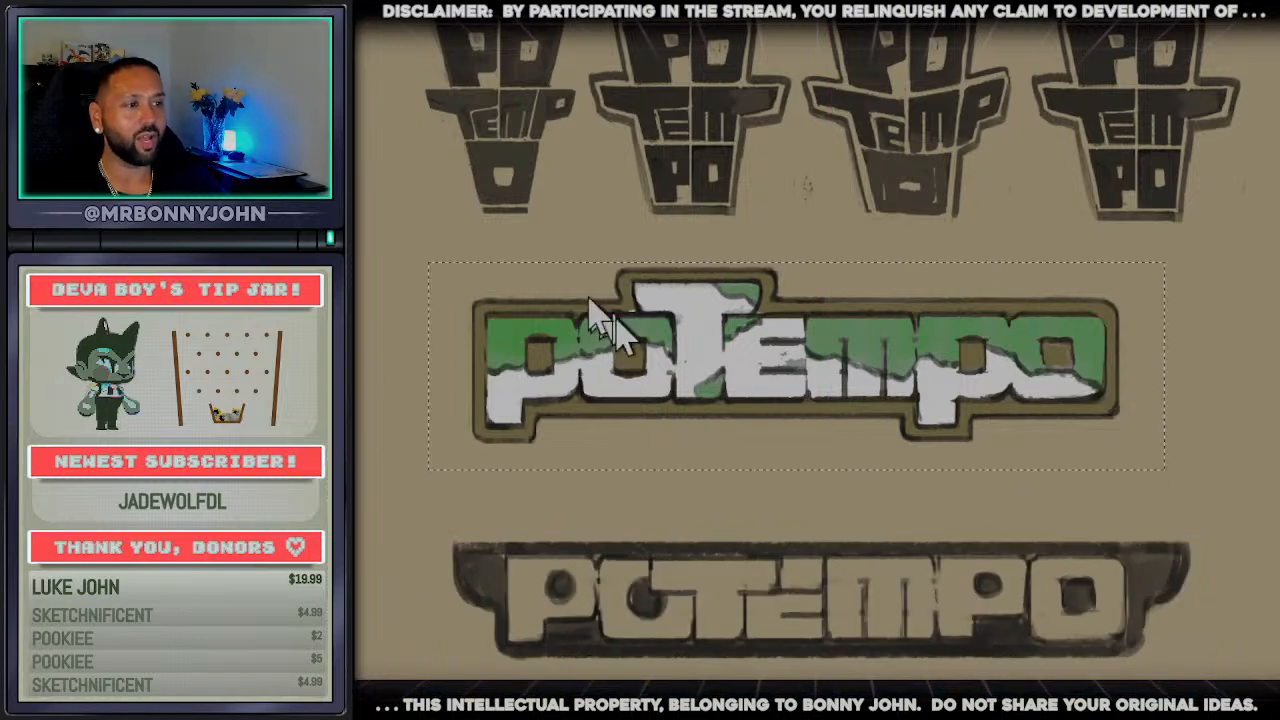
key(ctrl+t)
drag(758, 363, 776, 334)
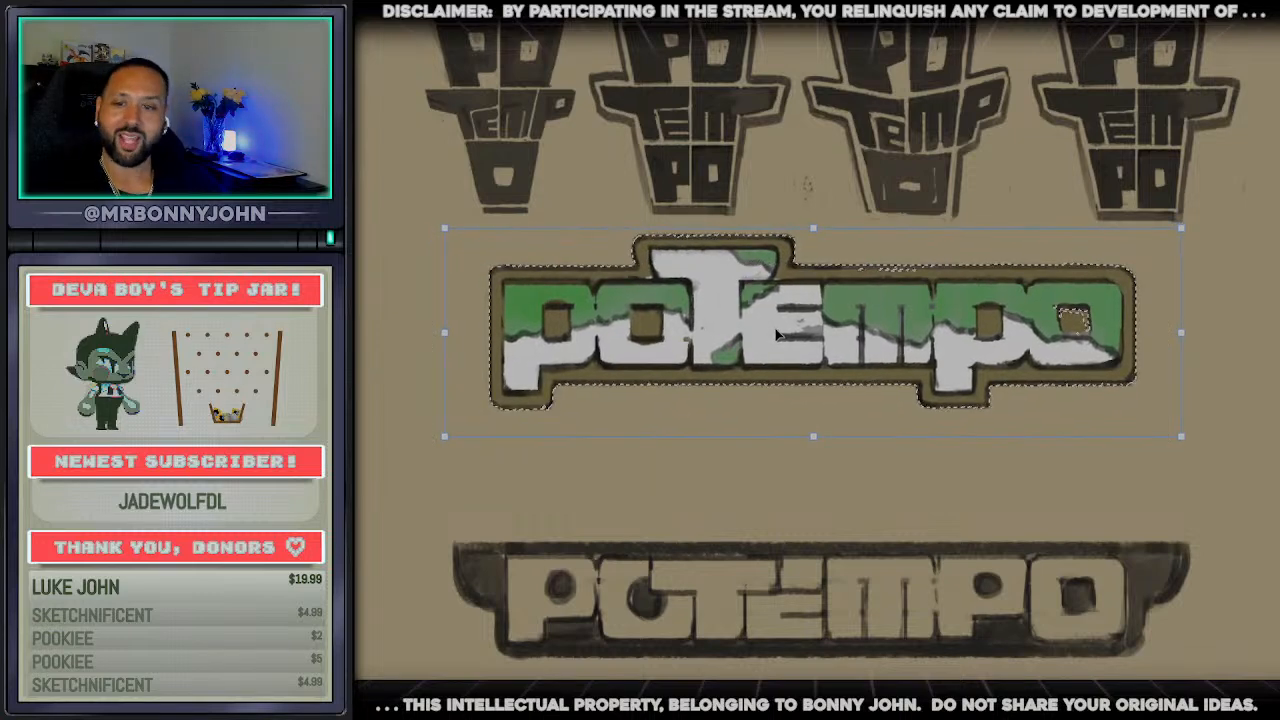
key(Return)
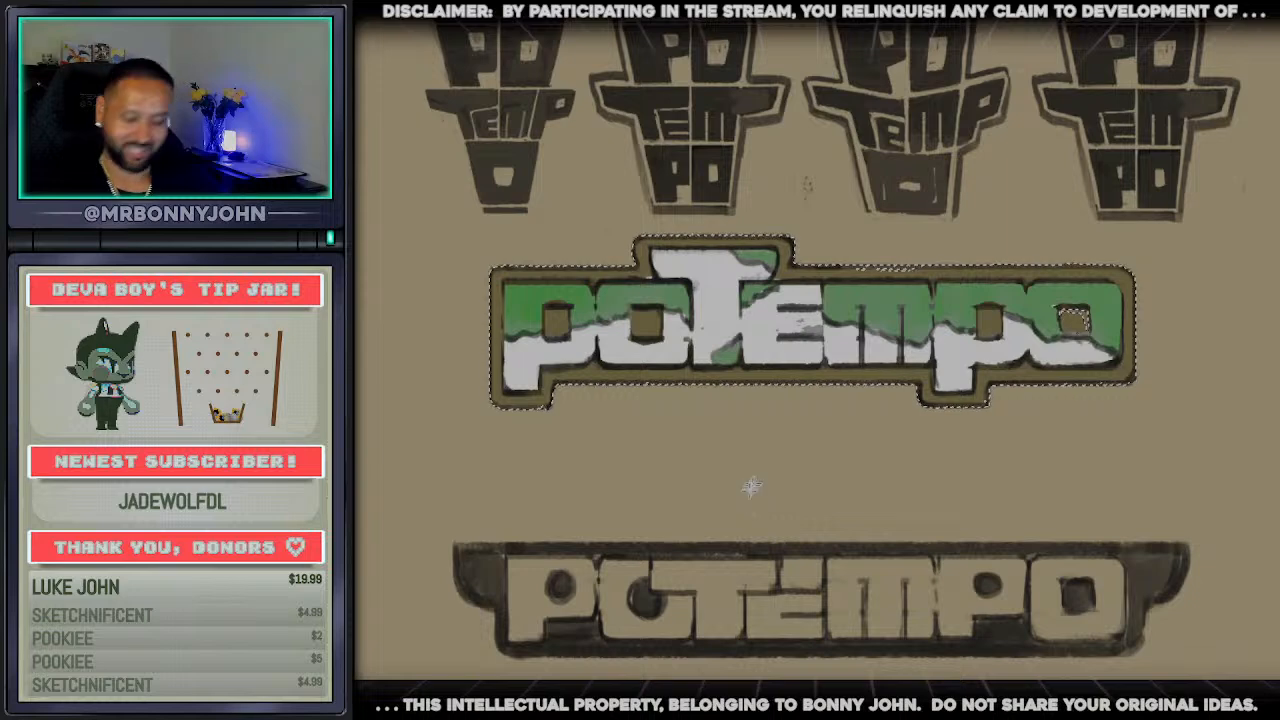
Cut and paste the capped-t wordmark back in place, and put a same-size copy of it directly below
key(ctrl+x)
key(ctrl+v)
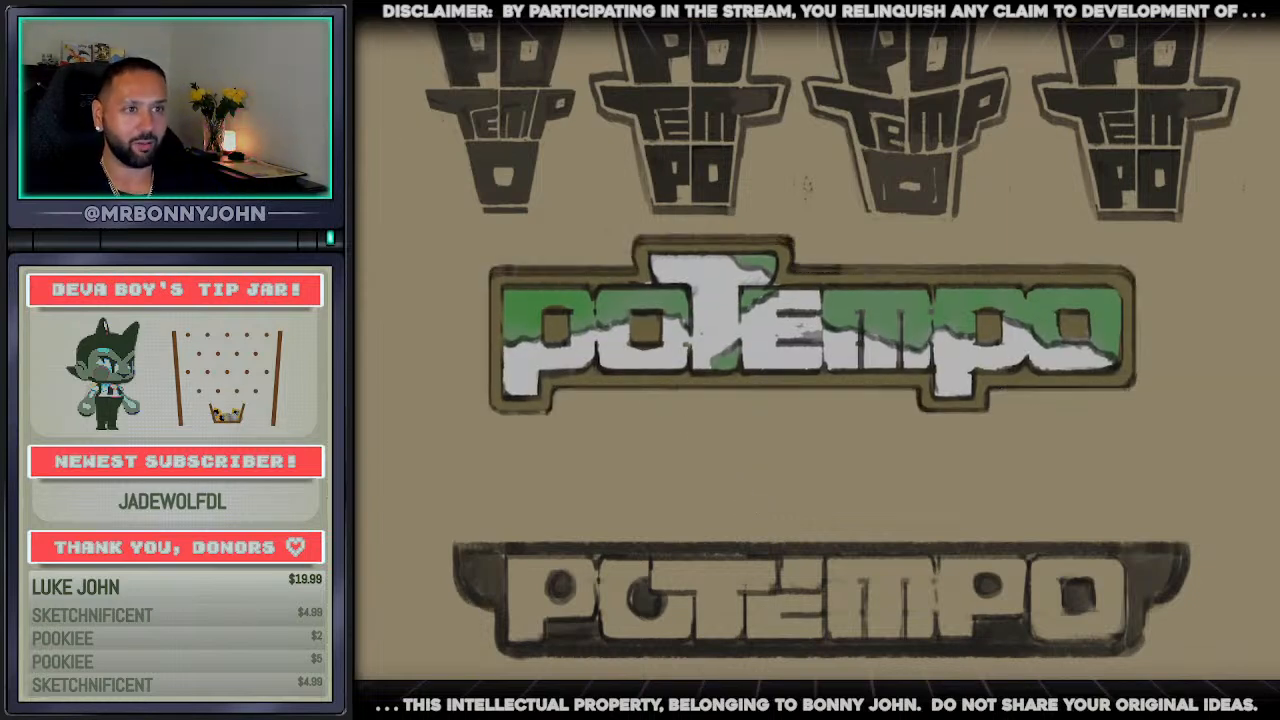
drag(660, 330, 665, 484)
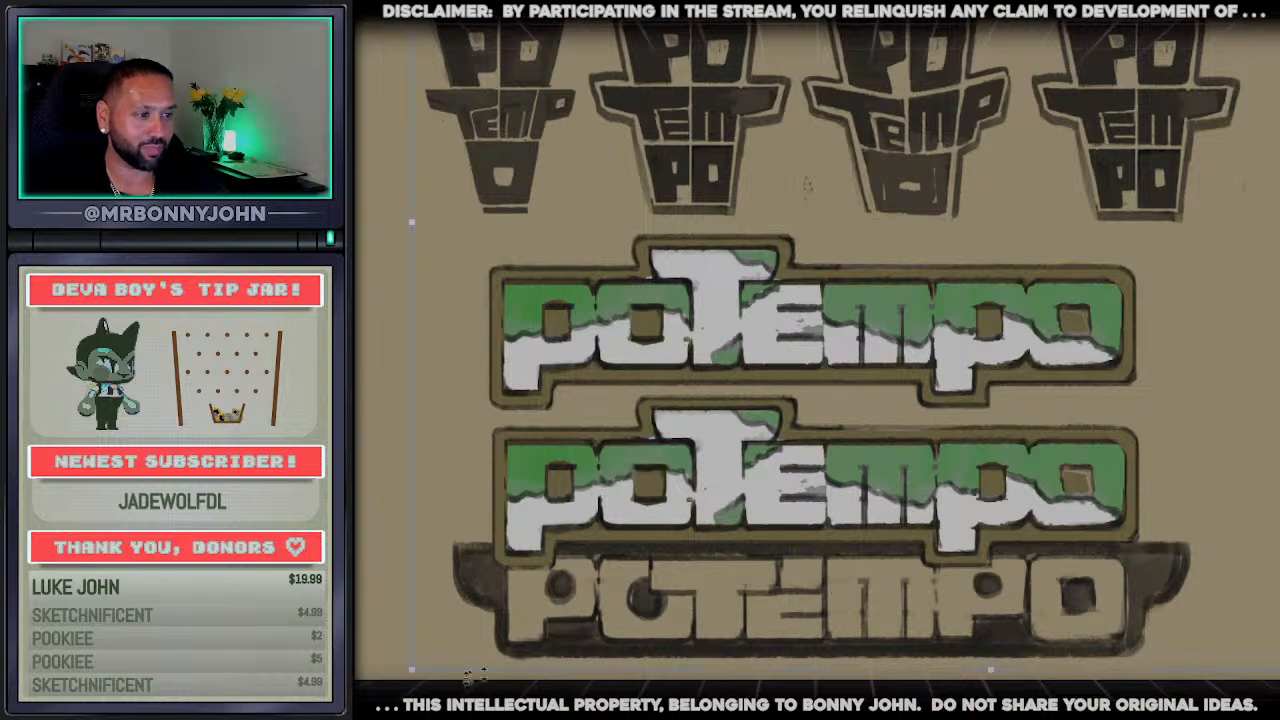
drag(410, 678, 521, 592)
drag(726, 485, 667, 489)
key(Return)
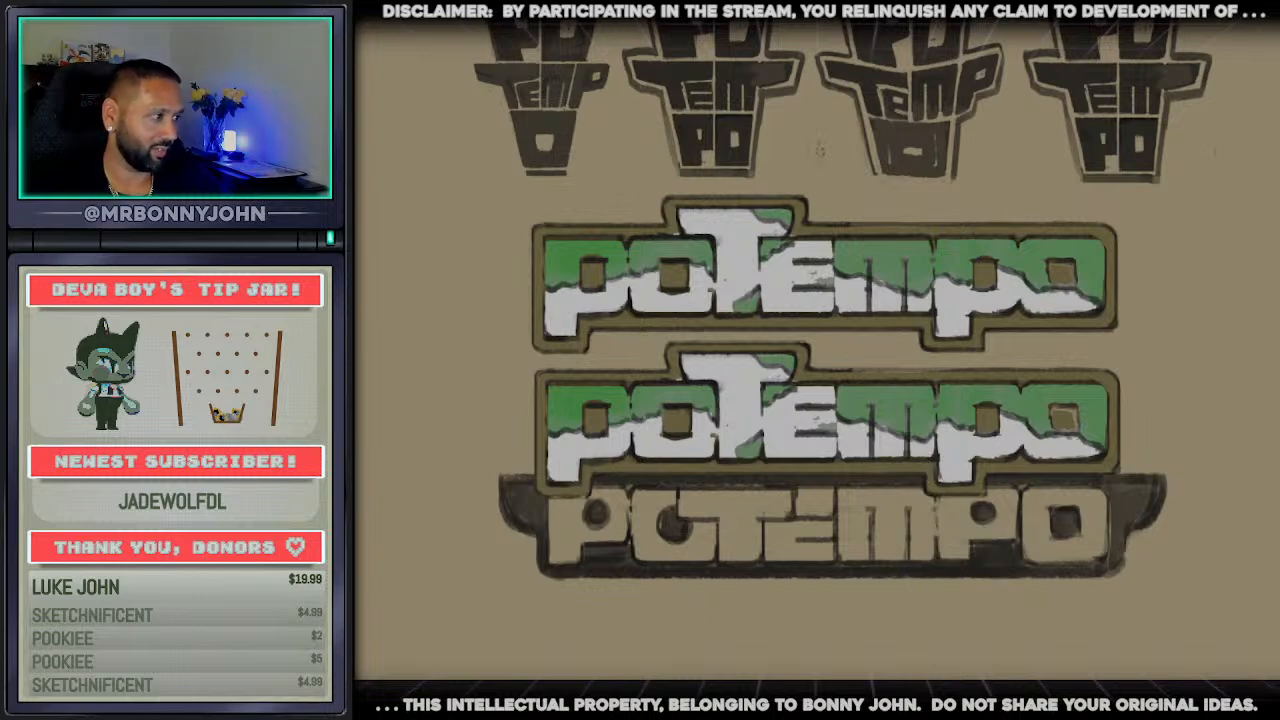
Move the copied capped-t wordmark up beside the original, on its right side and level with it
key(ctrl+z)
key(ctrl+shift+z)
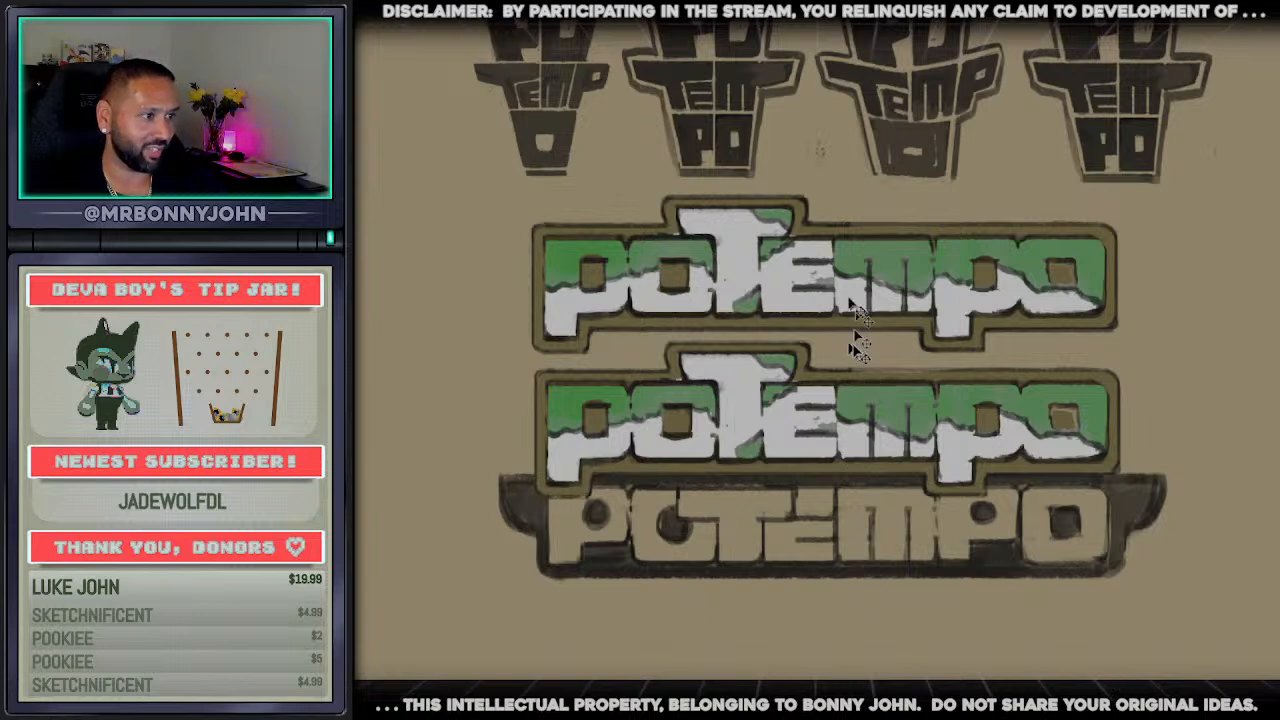
drag(850, 300, 800, 235)
key(ctrl+z)
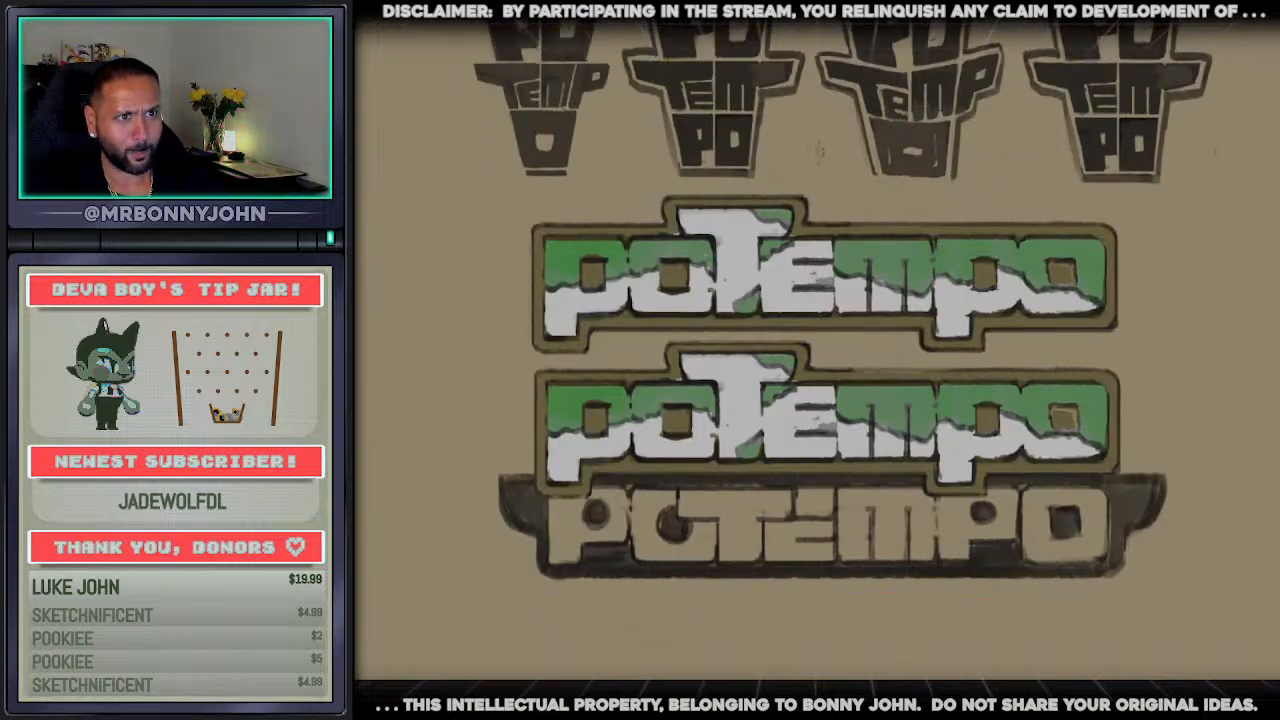
drag(860, 439, 1194, 314)
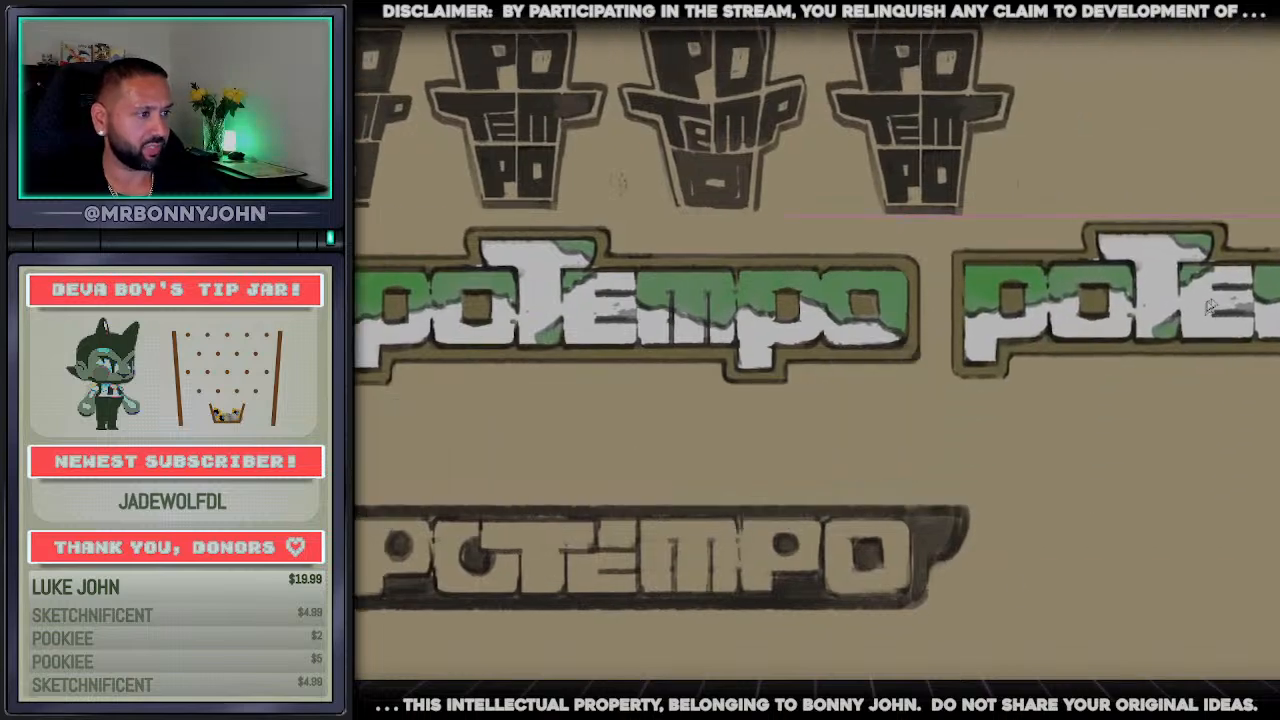
Compare the two side-by-side capped-t wordmarks with the hat-brim version and the stacked sketches across the whole canvas
scroll(915, 500, down, 2)
scroll(915, 500, down, 1)
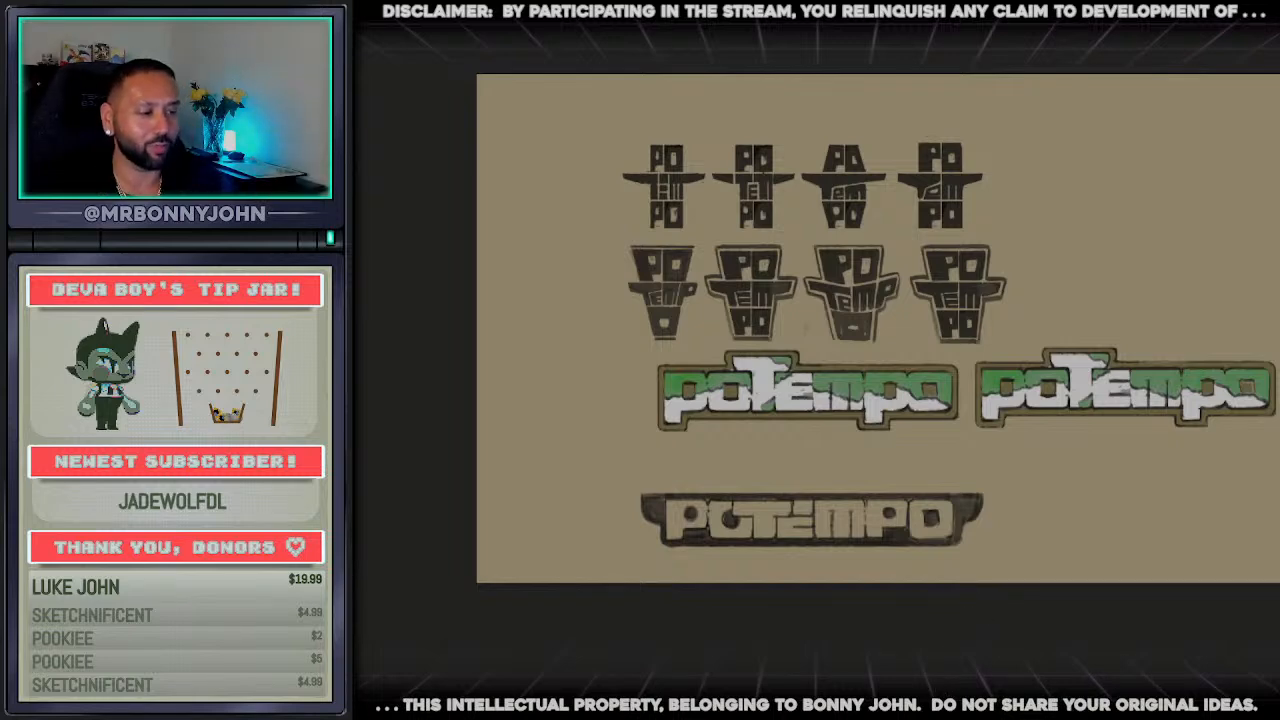
scroll(816, 328, right, 3)
scroll(869, 413, up, 2)
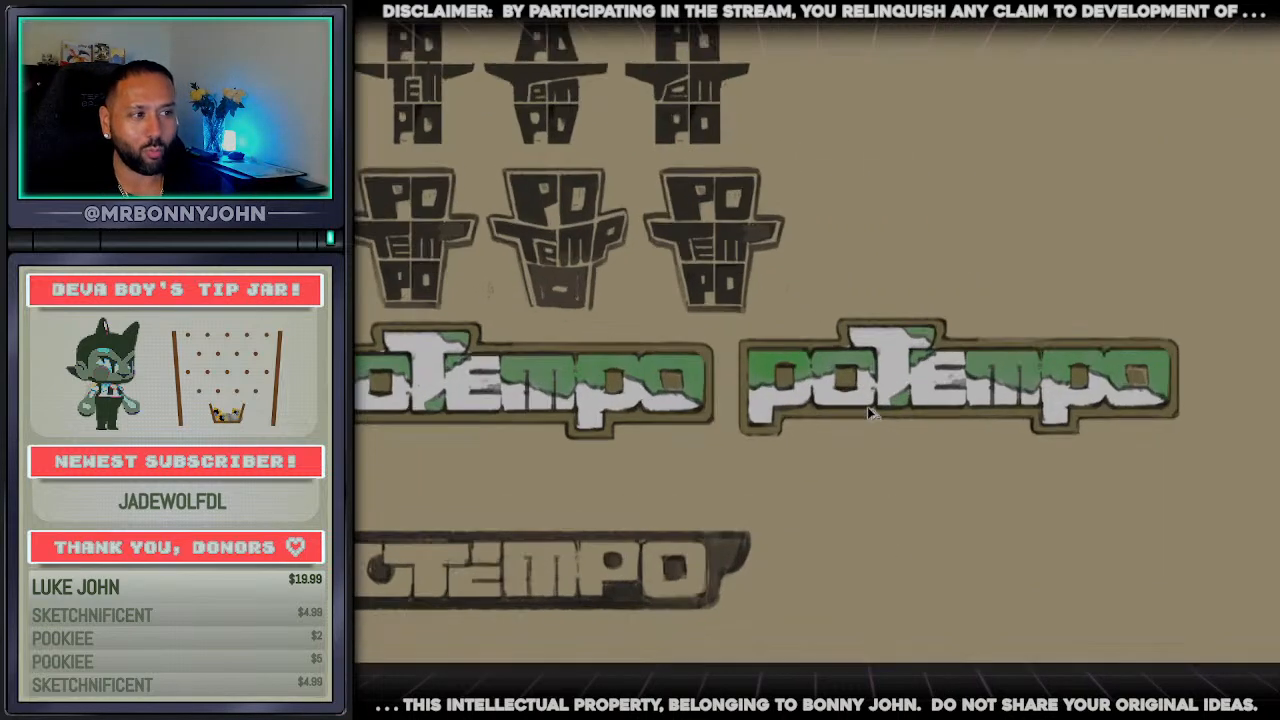
scroll(852, 411, down, 2)
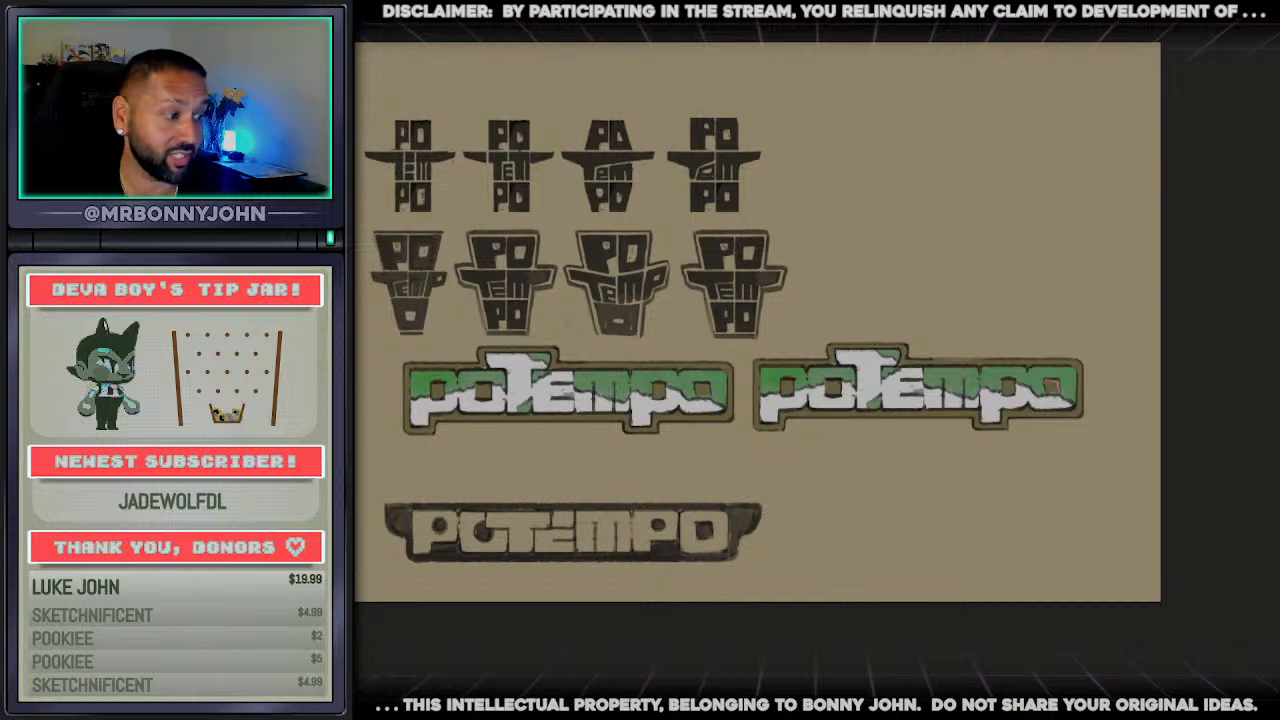
scroll(816, 328, left, 5)
scroll(1022, 462, up, 2)
scroll(1036, 436, up, 3)
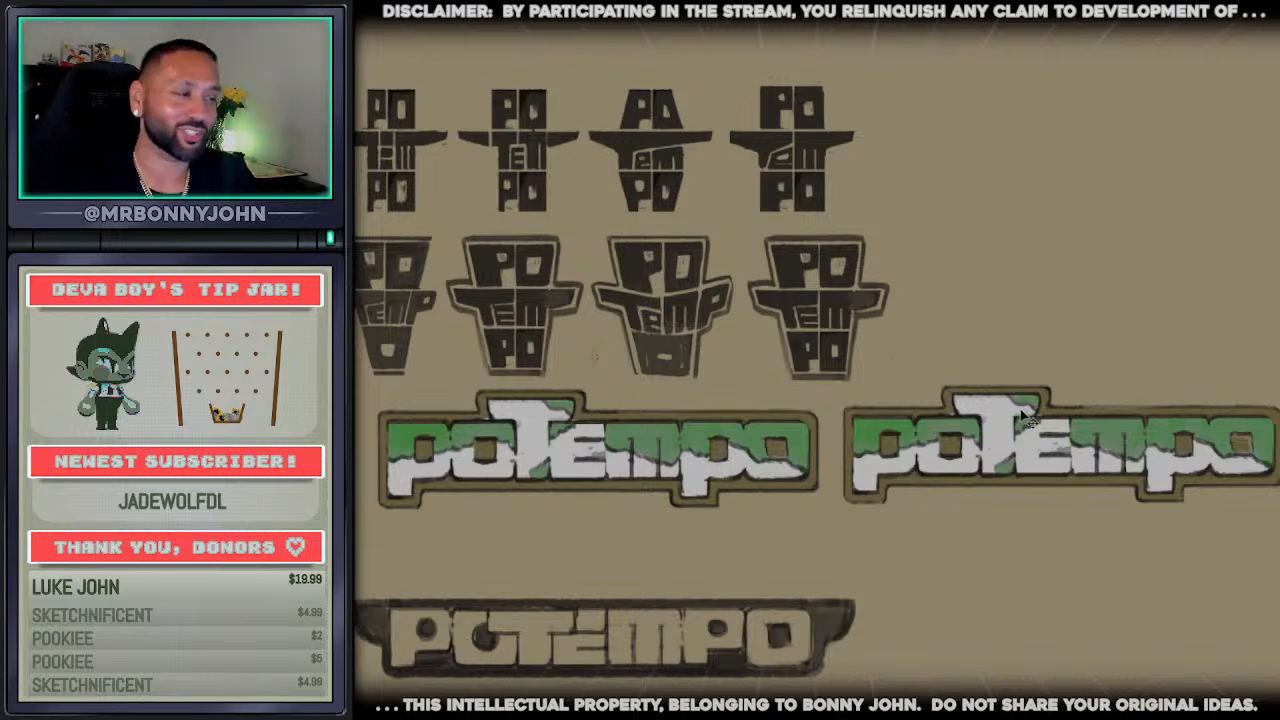
Fill the green areas of the right-hand copy's letters with white, keeping the jagged dark lines
scroll(1160, 458, down, 3)
scroll(1210, 470, up, 5)
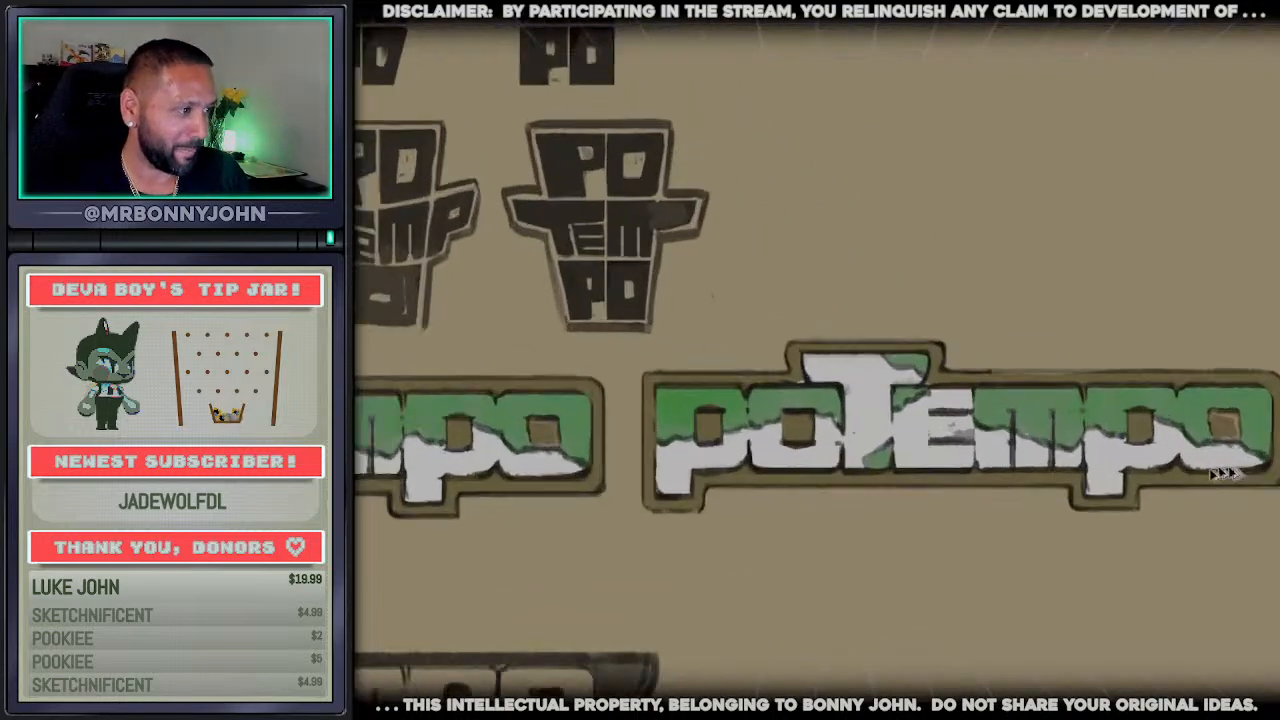
alt+click(1164, 456)
click(1117, 420)
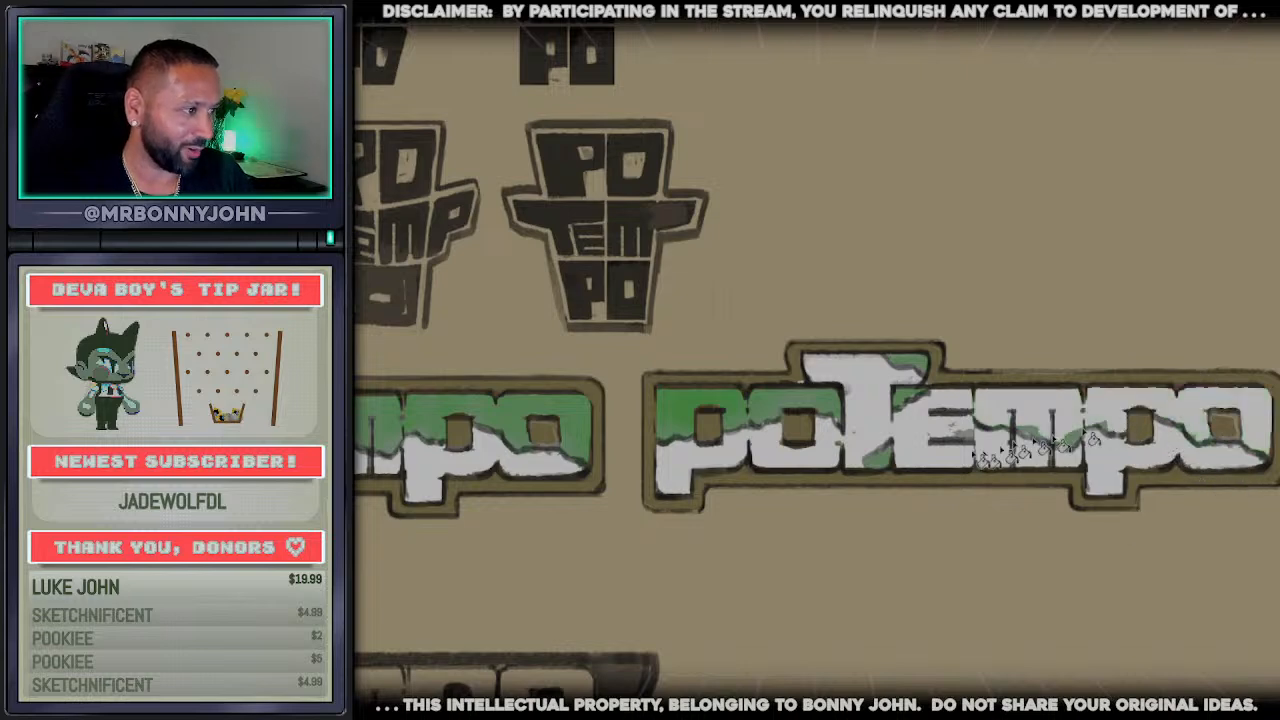
mouse_move(908, 372)
mouse_down()
mouse_move(718, 416)
mouse_move(710, 435)
mouse_move(830, 466)
mouse_up()
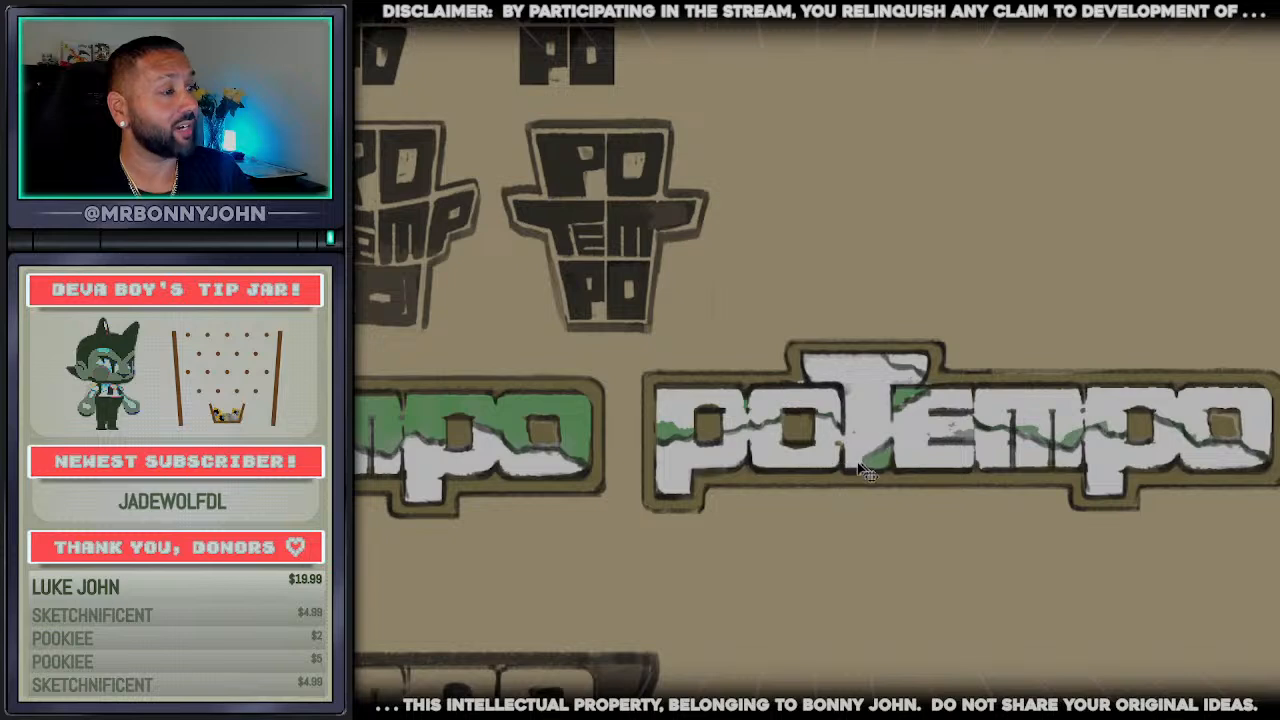
click(882, 460)
click(678, 437)
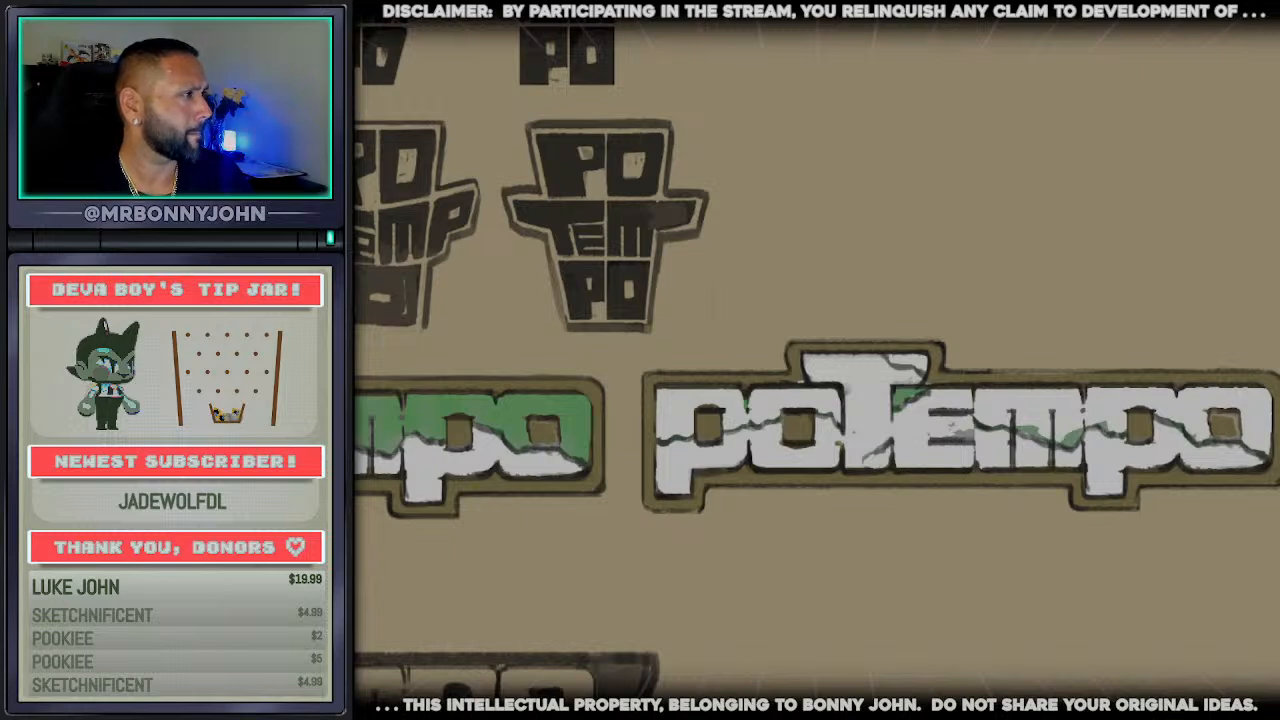
Try an orange fill on the copy's border and the counters of its p and o letters
click(1080, 485)
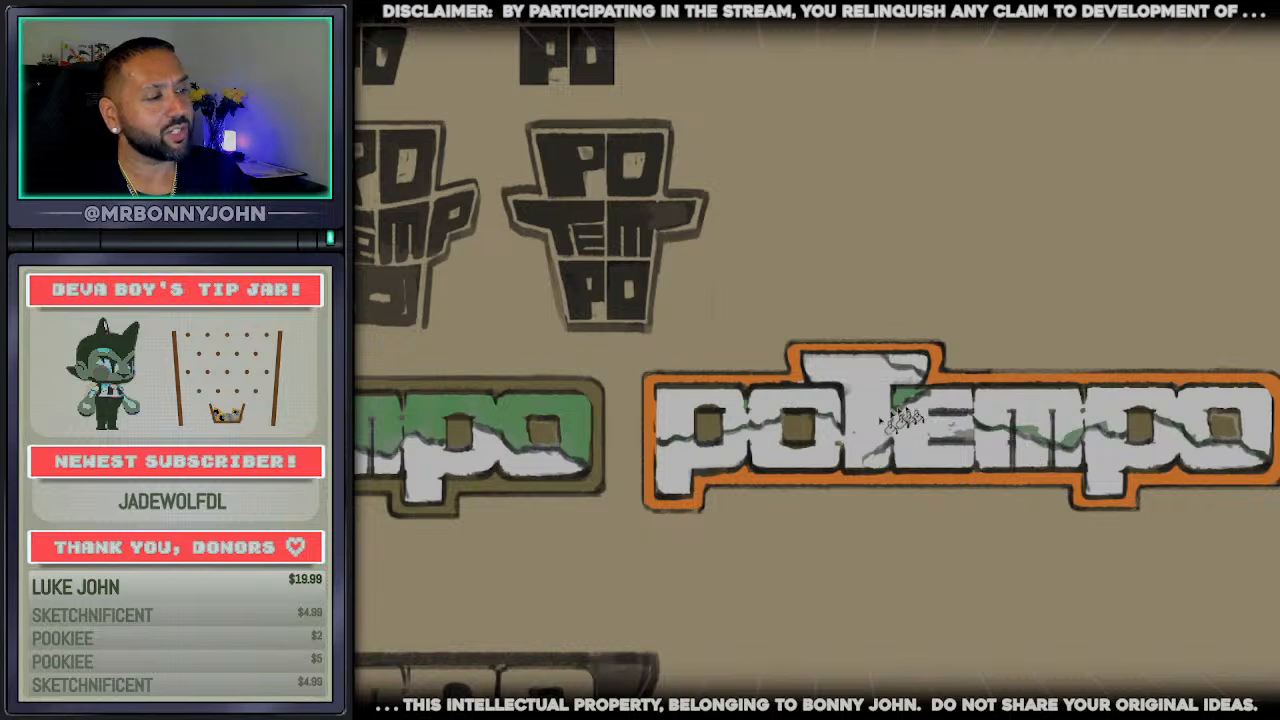
click(798, 430)
click(712, 430)
click(1140, 430)
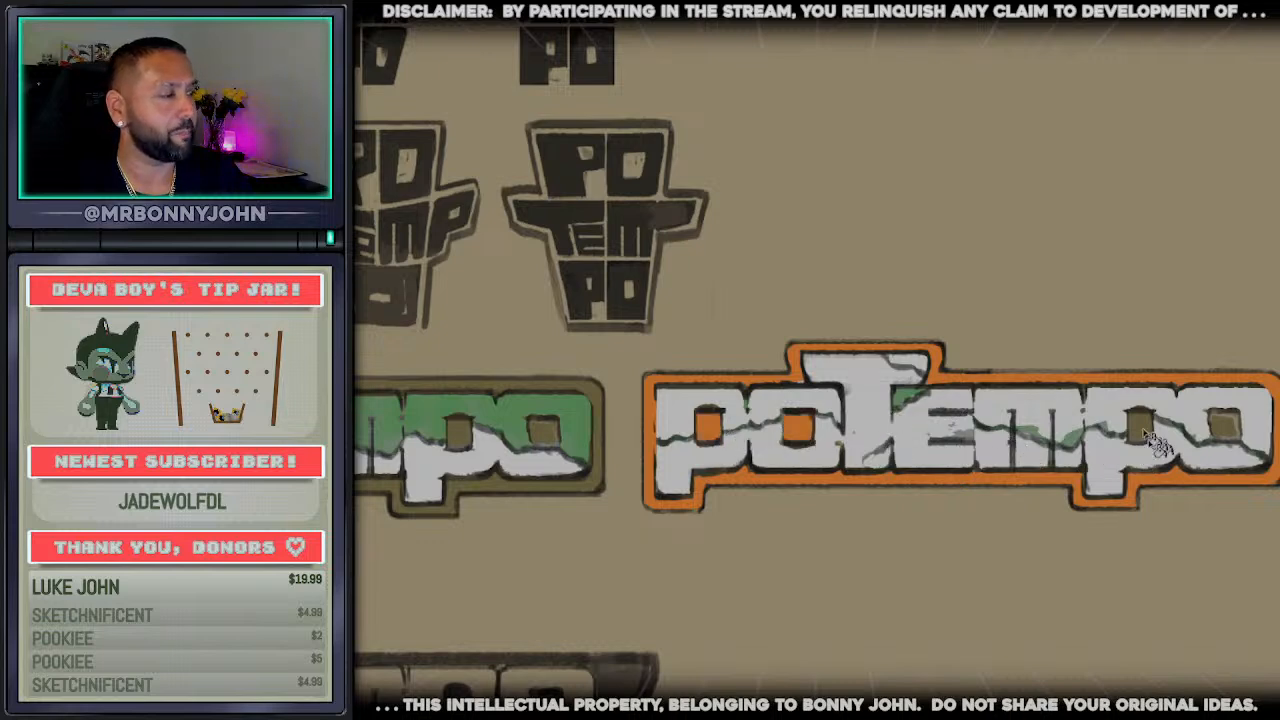
click(1224, 432)
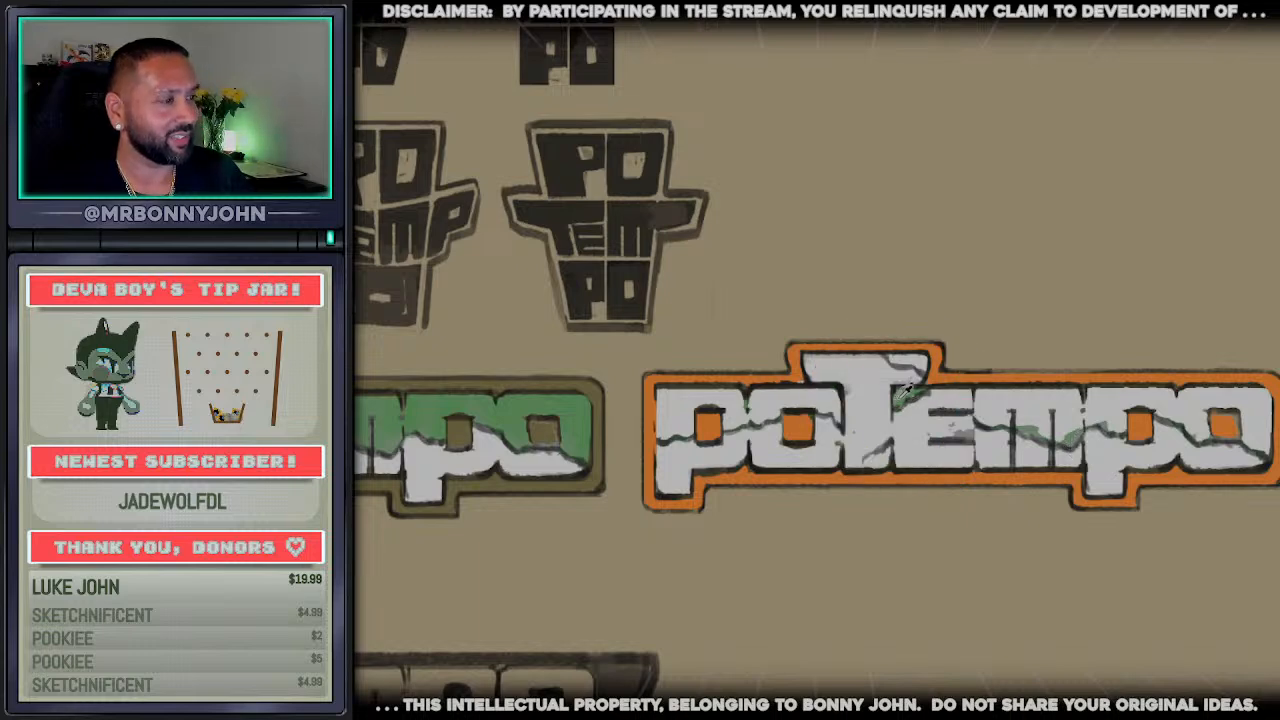
Try green fills on the upper parts of the copy's letters, above the jagged lines
click(715, 410)
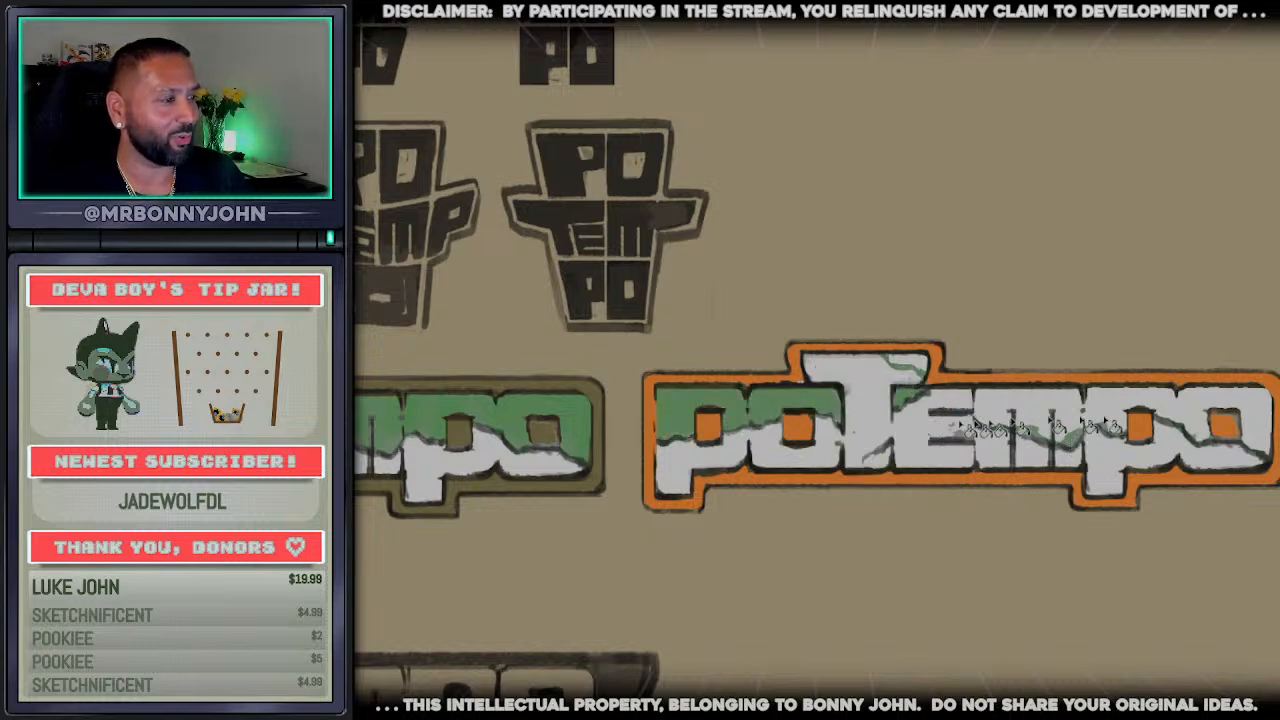
click(1185, 428)
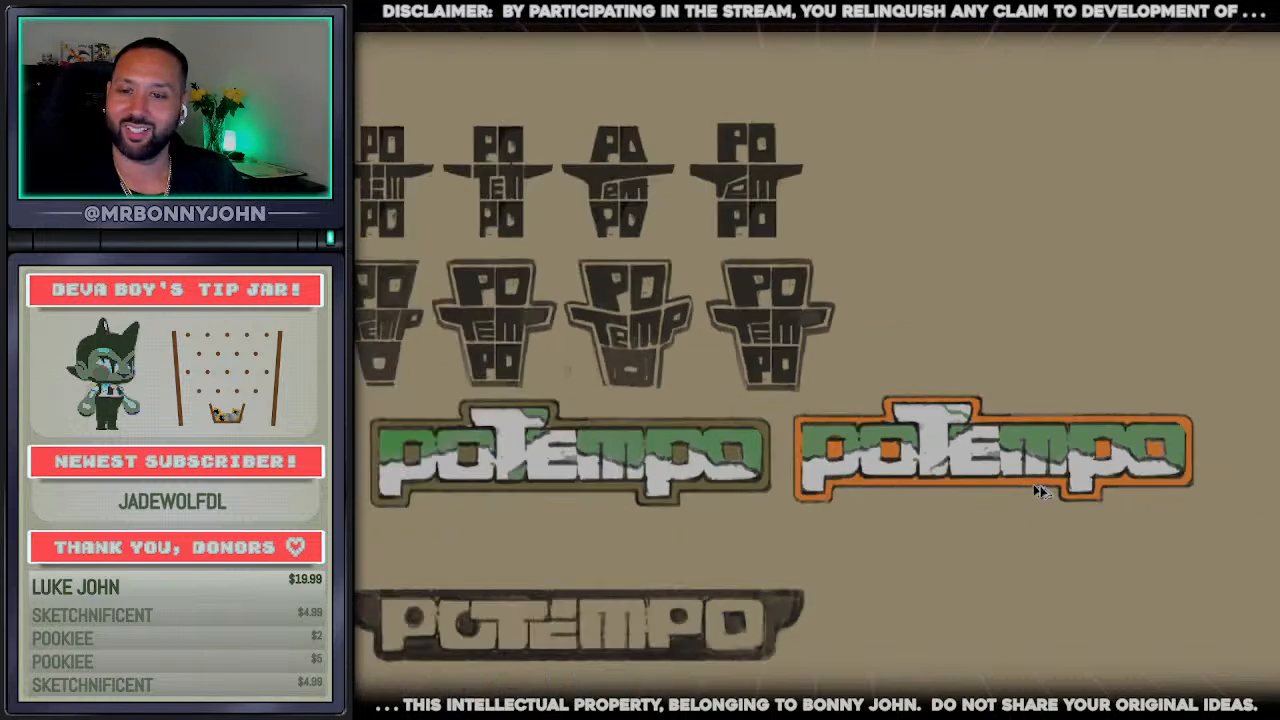
scroll(1040, 490, down, 2)
scroll(1168, 490, up, 2)
Undo the copy's green letter fills and the orange fills of its border and counters
key(ctrl+z)
key(ctrl+z)
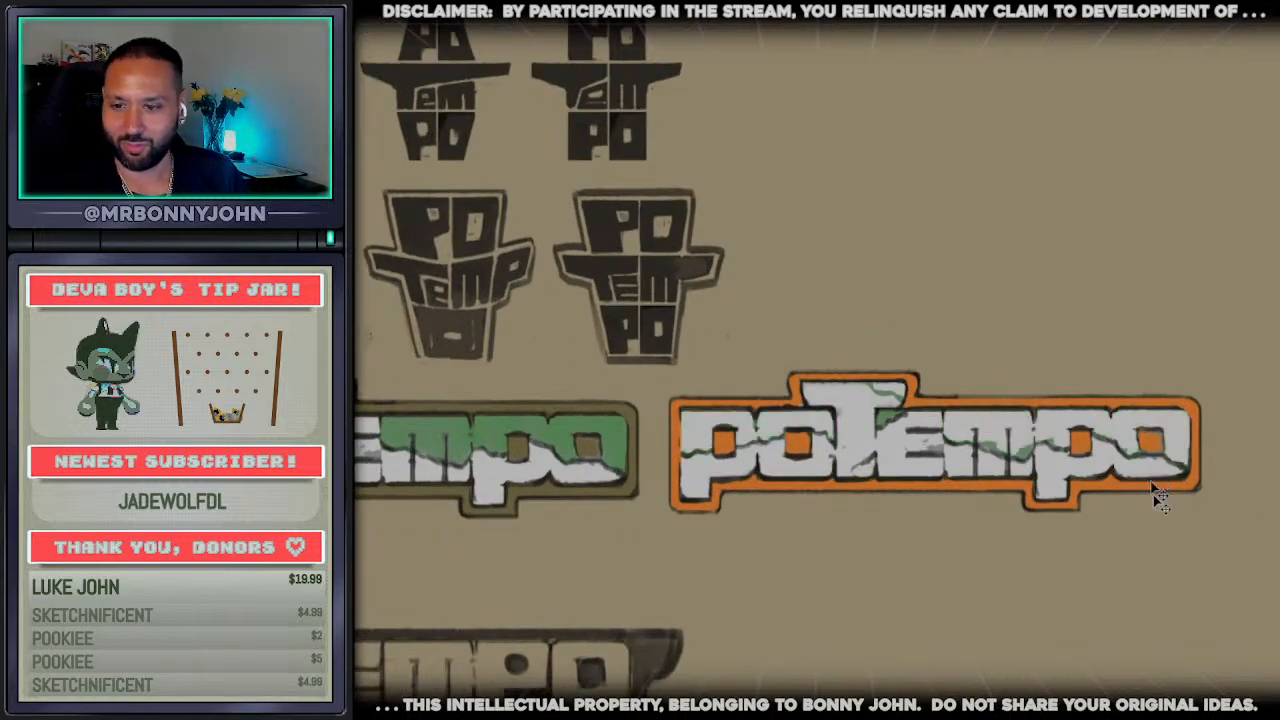
key(ctrl+z)
key(ctrl+z)
key(ctrl+z)
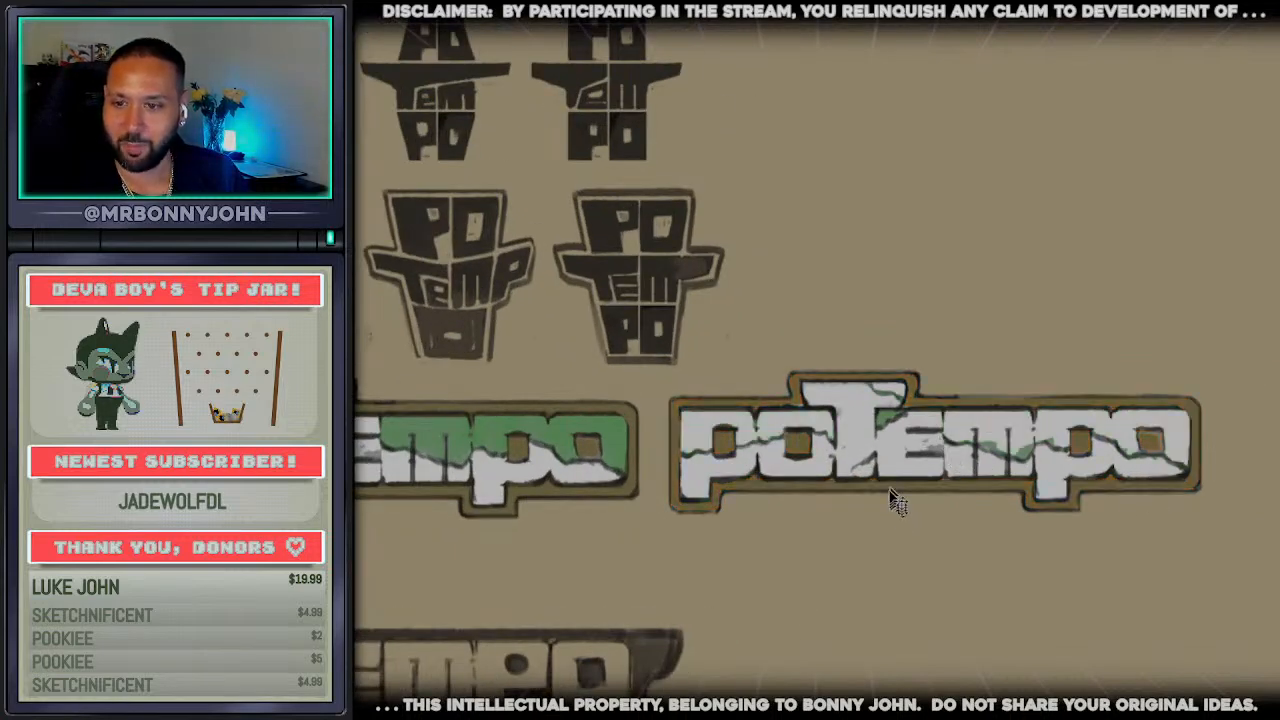
Fill the copy's border and the counters of its p and o letters with green
click(891, 490)
click(799, 446)
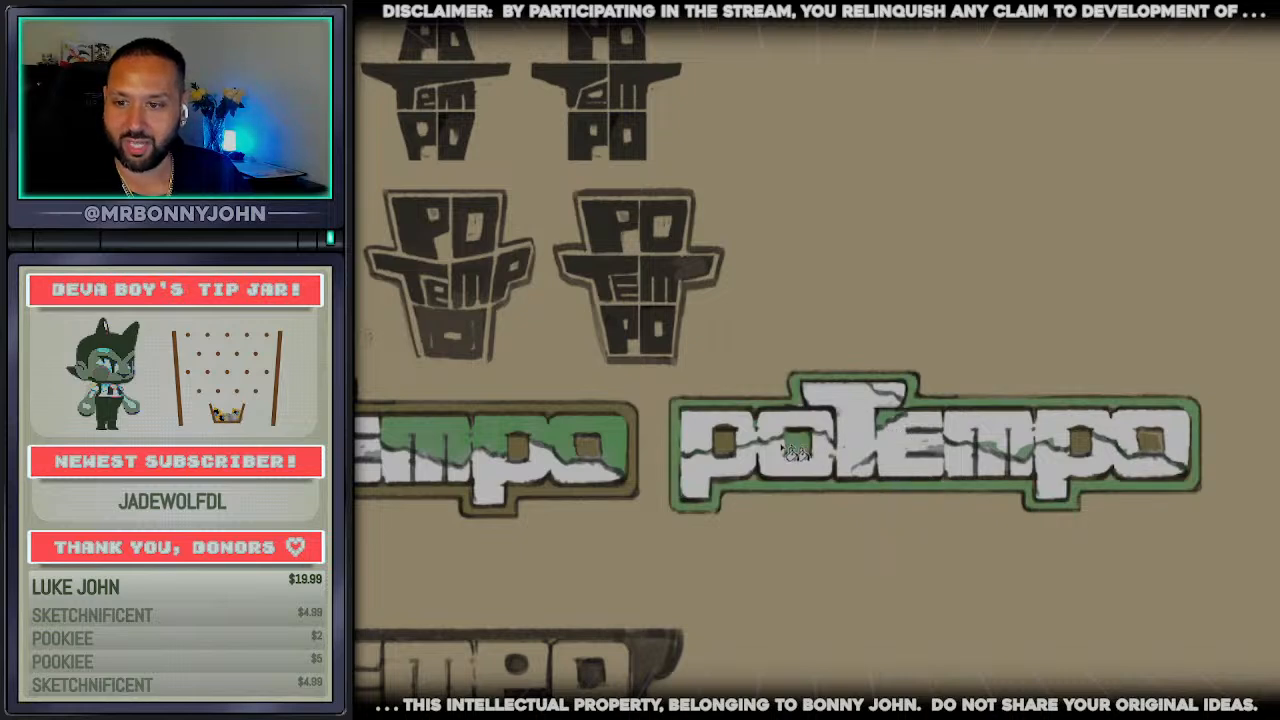
click(725, 445)
click(1080, 442)
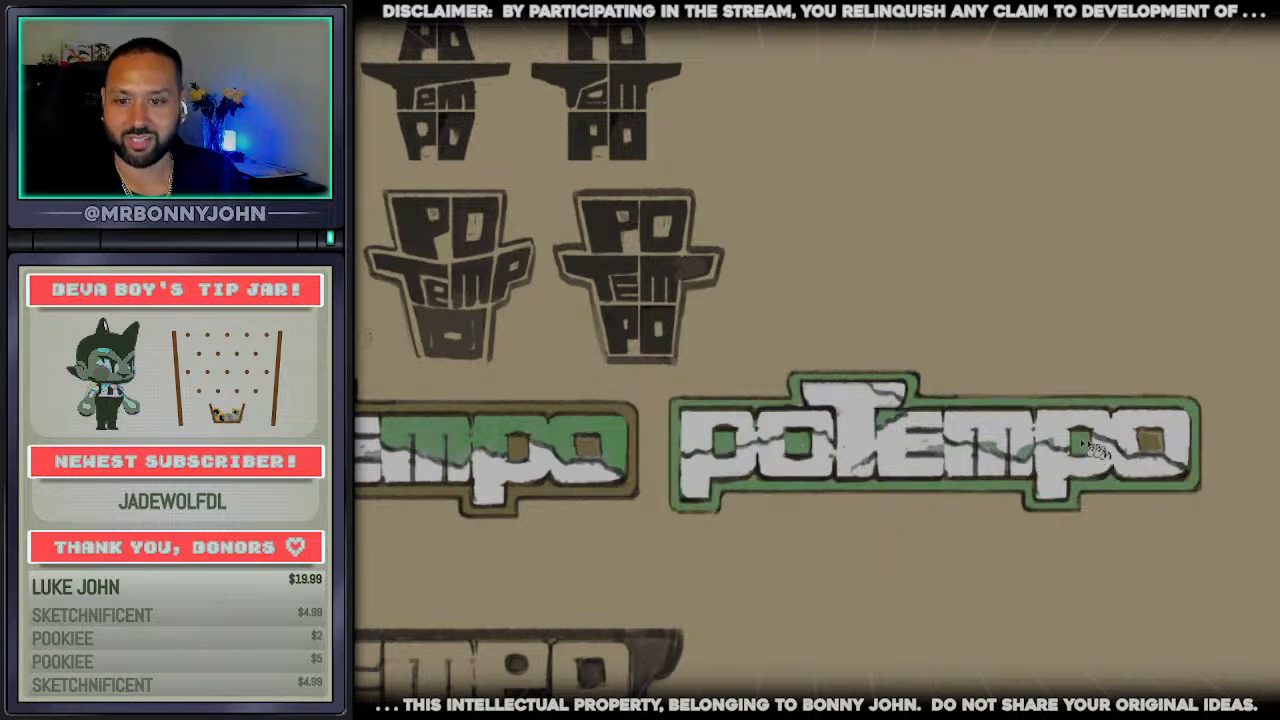
click(1160, 447)
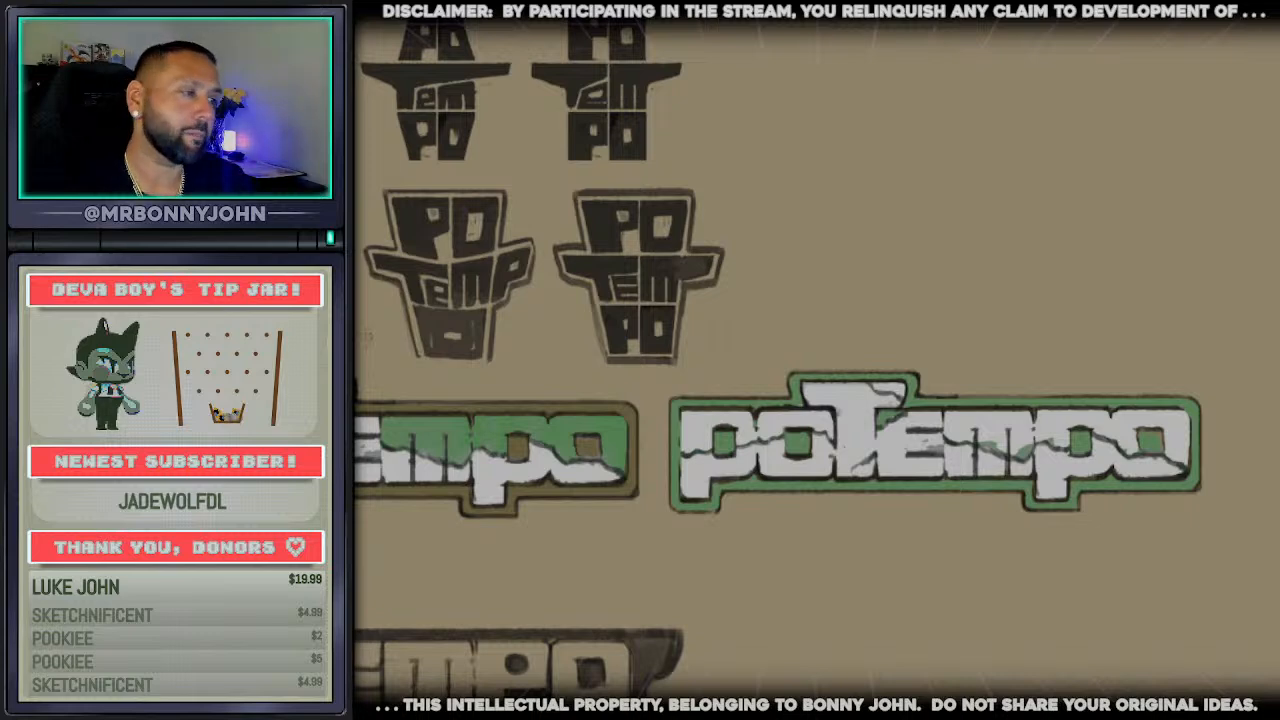
Try grey fills on the lower parts of the copy's letters and green fills above the jagged lines
scroll(1060, 520, up, 6)
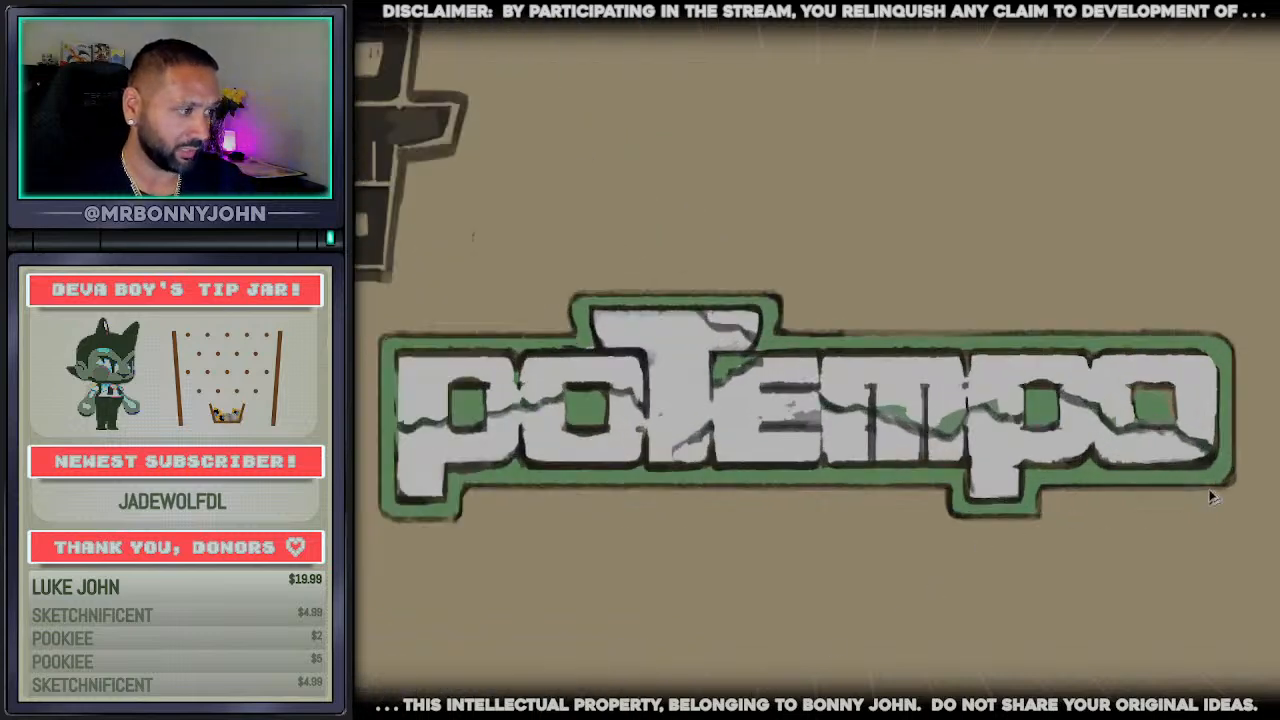
scroll(946, 526, down, 1)
scroll(944, 524, down, 2)
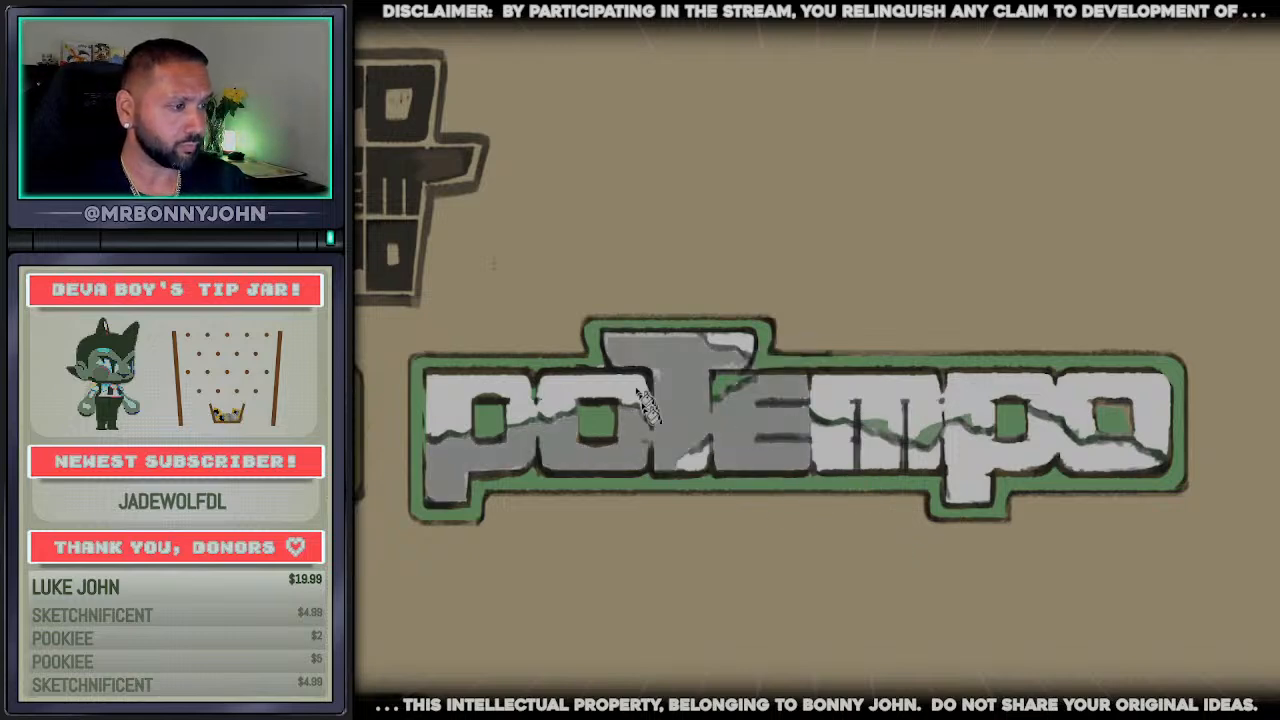
scroll(690, 445, down, 2)
scroll(697, 477, up, 1)
scroll(697, 460, down, 2)
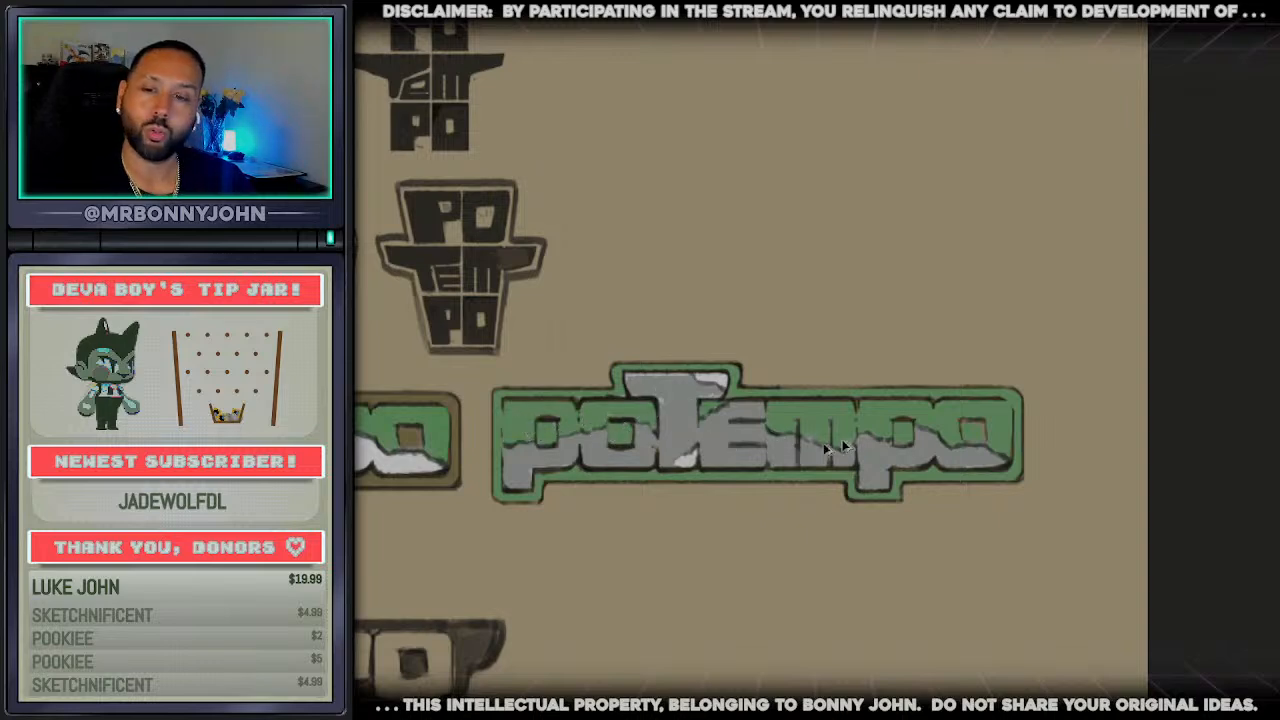
scroll(646, 474, up, 1)
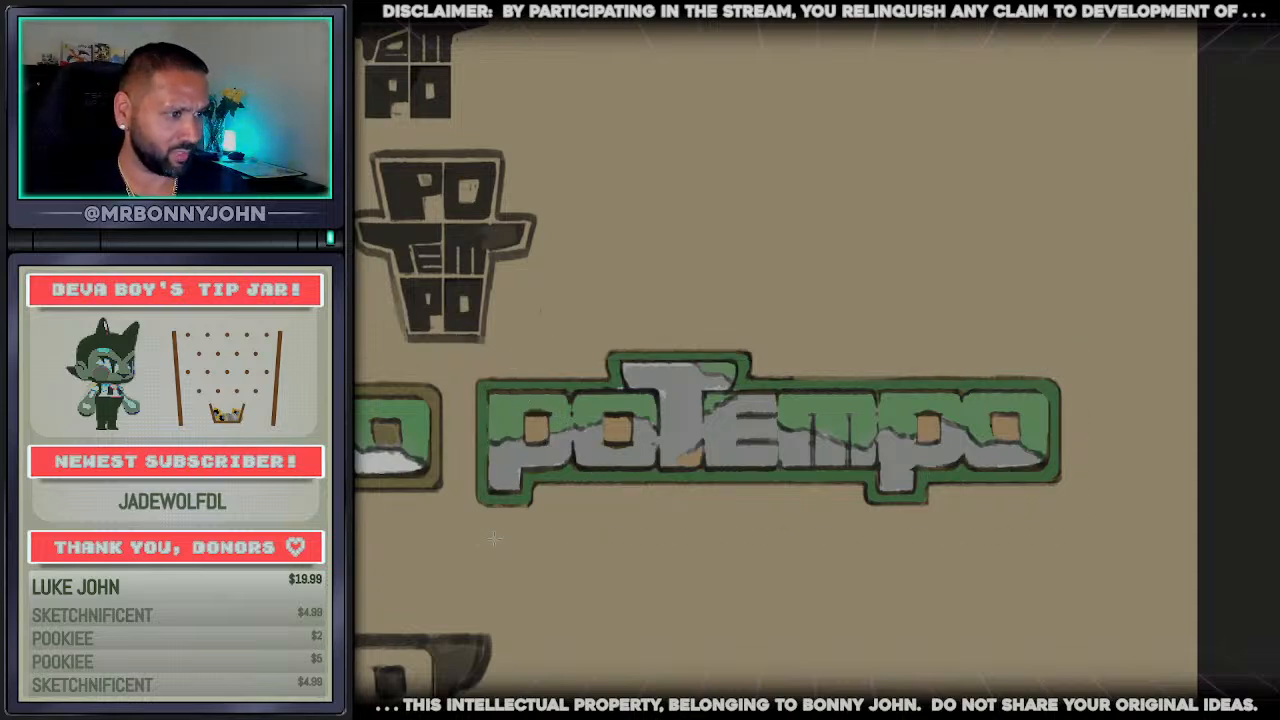
Try a white border and black lower letter parts on the copy, and undo the black fill
drag(465, 330, 1103, 556)
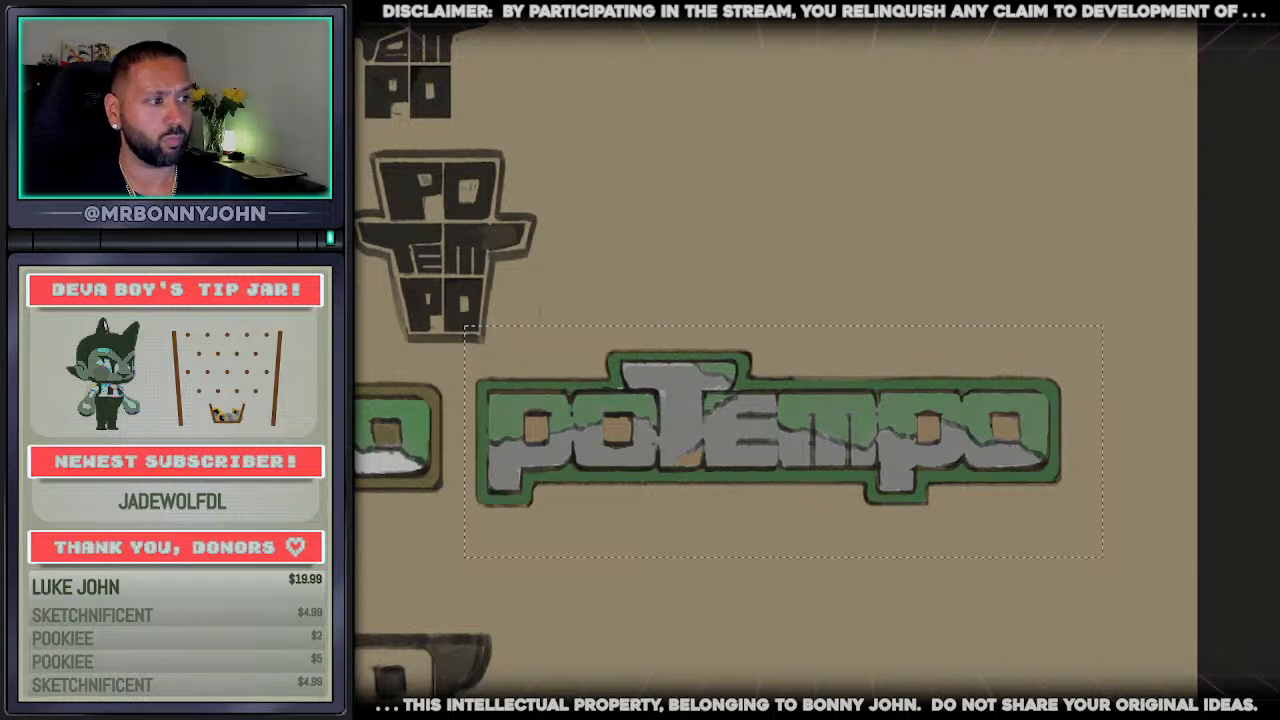
scroll(421, 430, up, 1)
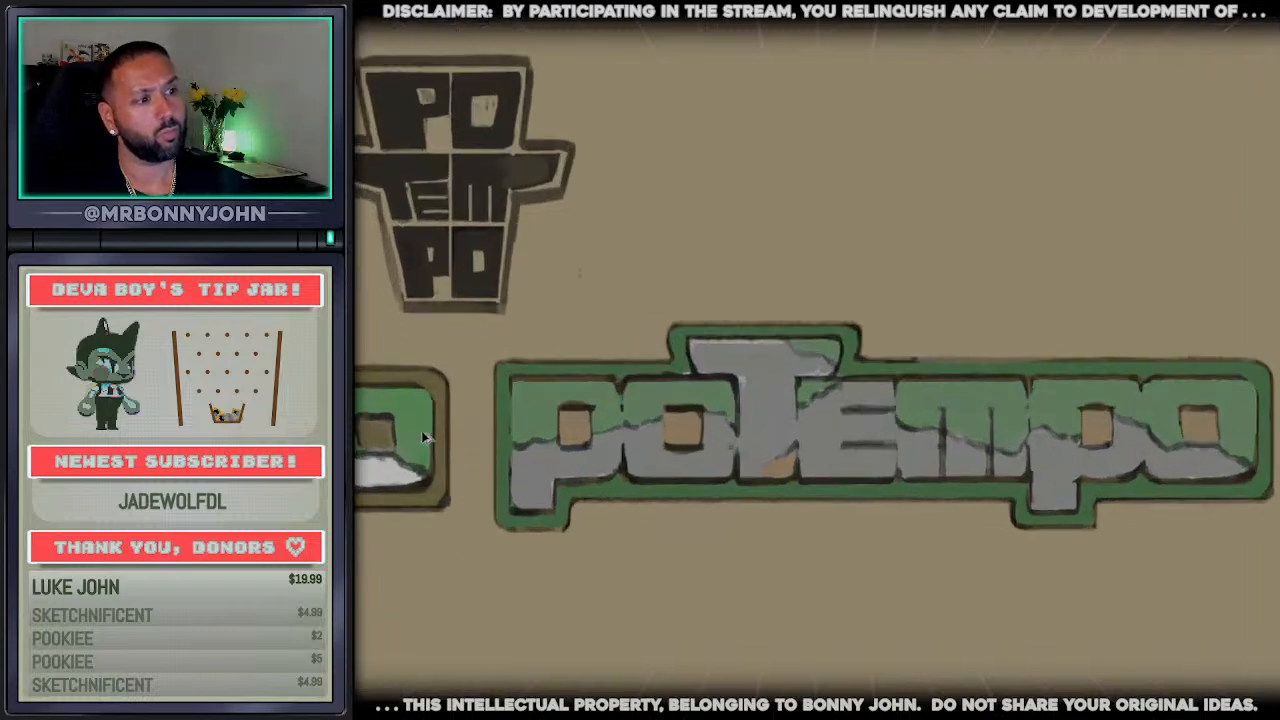
scroll(450, 442, down, 1)
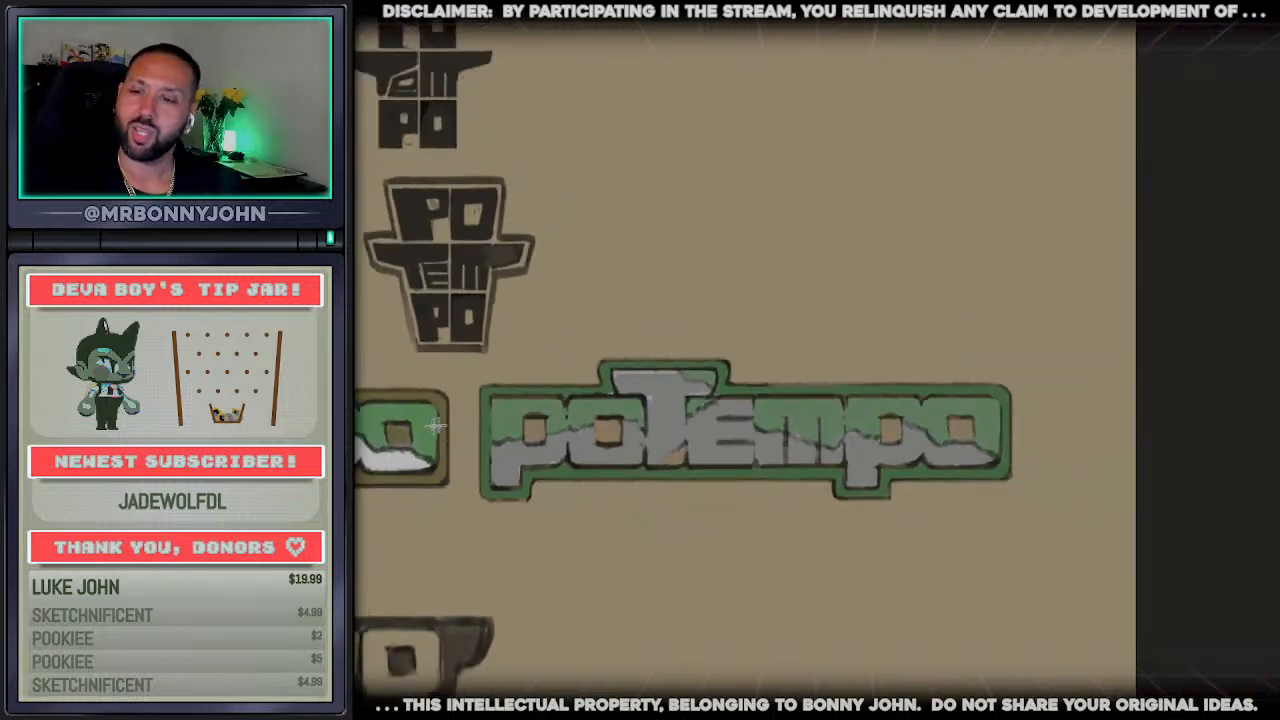
scroll(745, 360, left, 3)
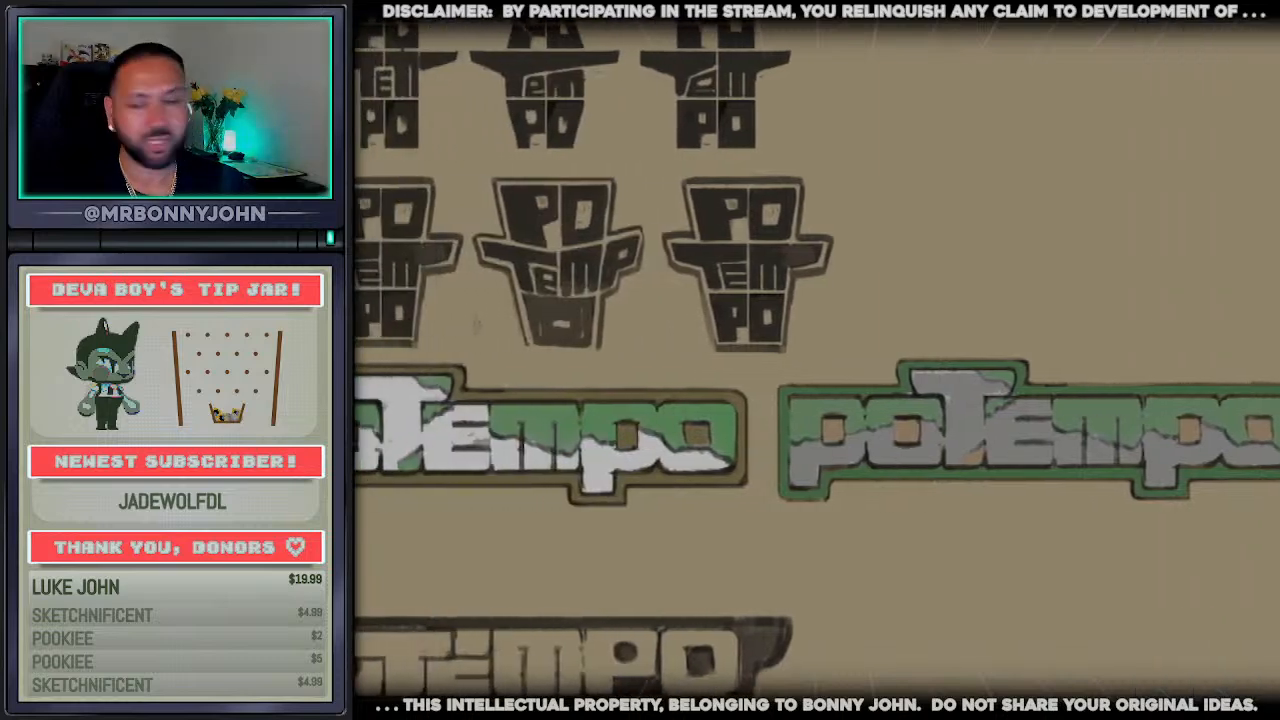
scroll(745, 360, right, 1)
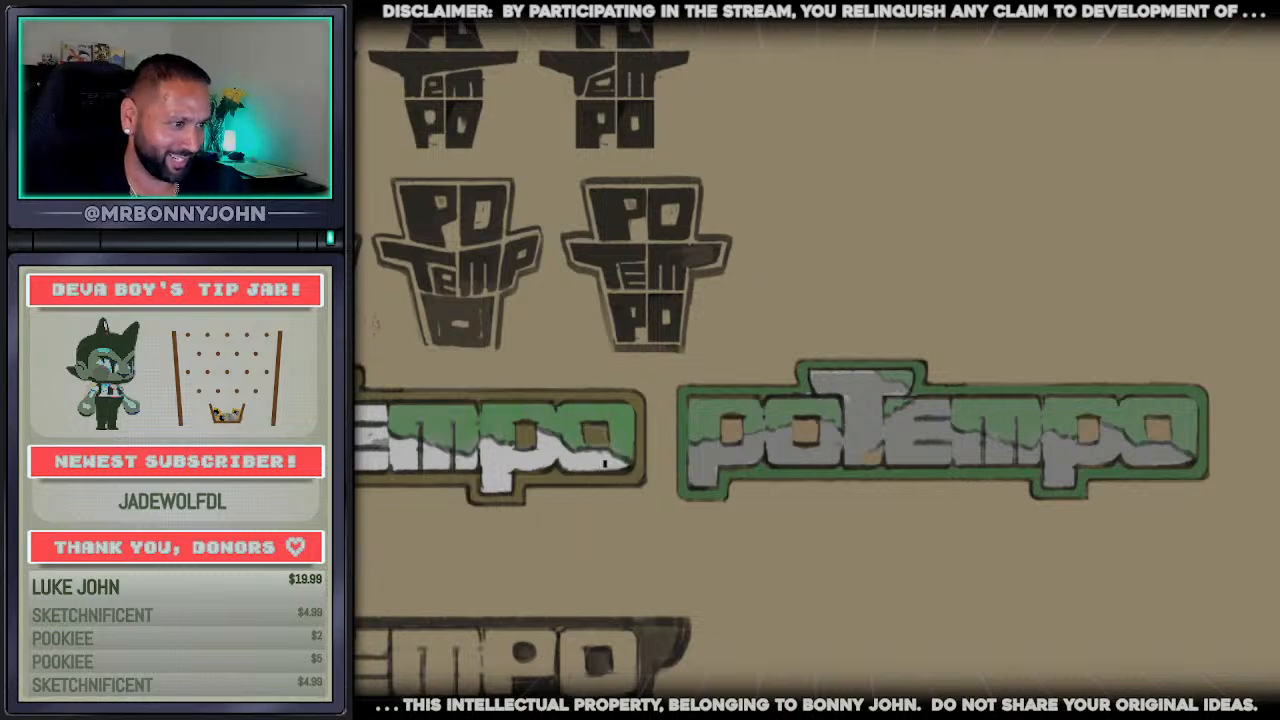
click(735, 475)
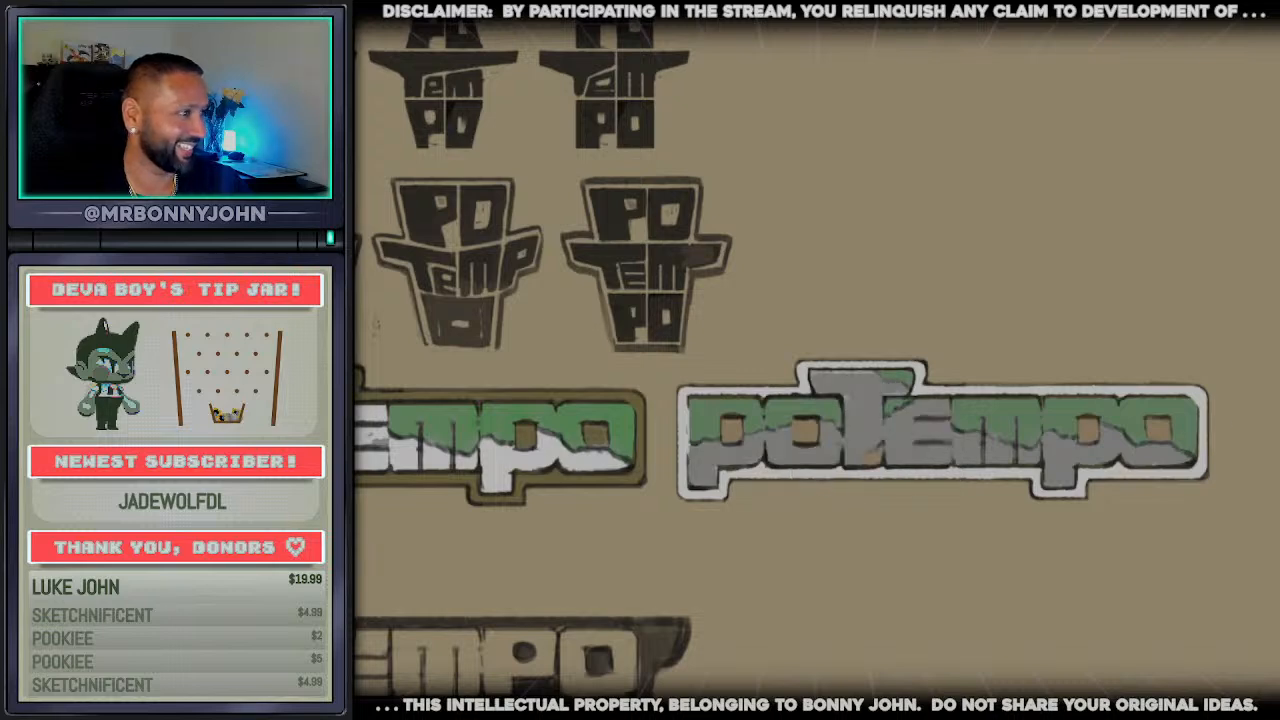
click(885, 452)
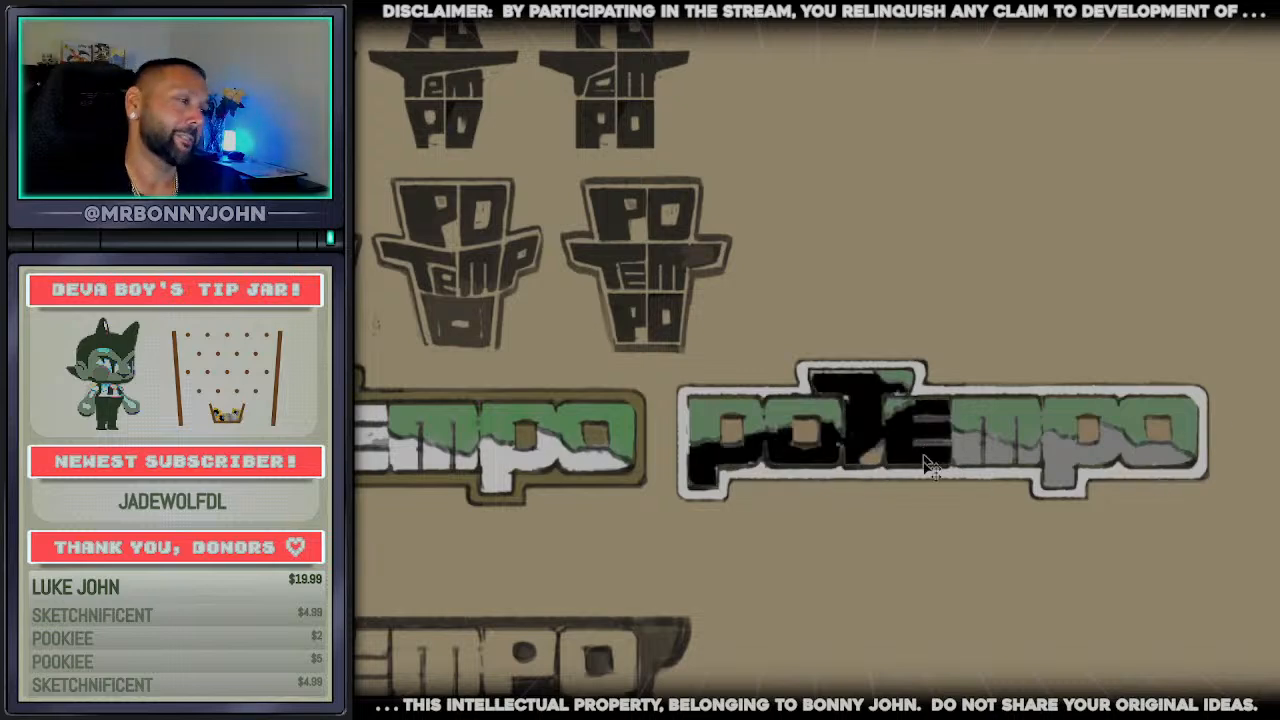
key(ctrl+z)
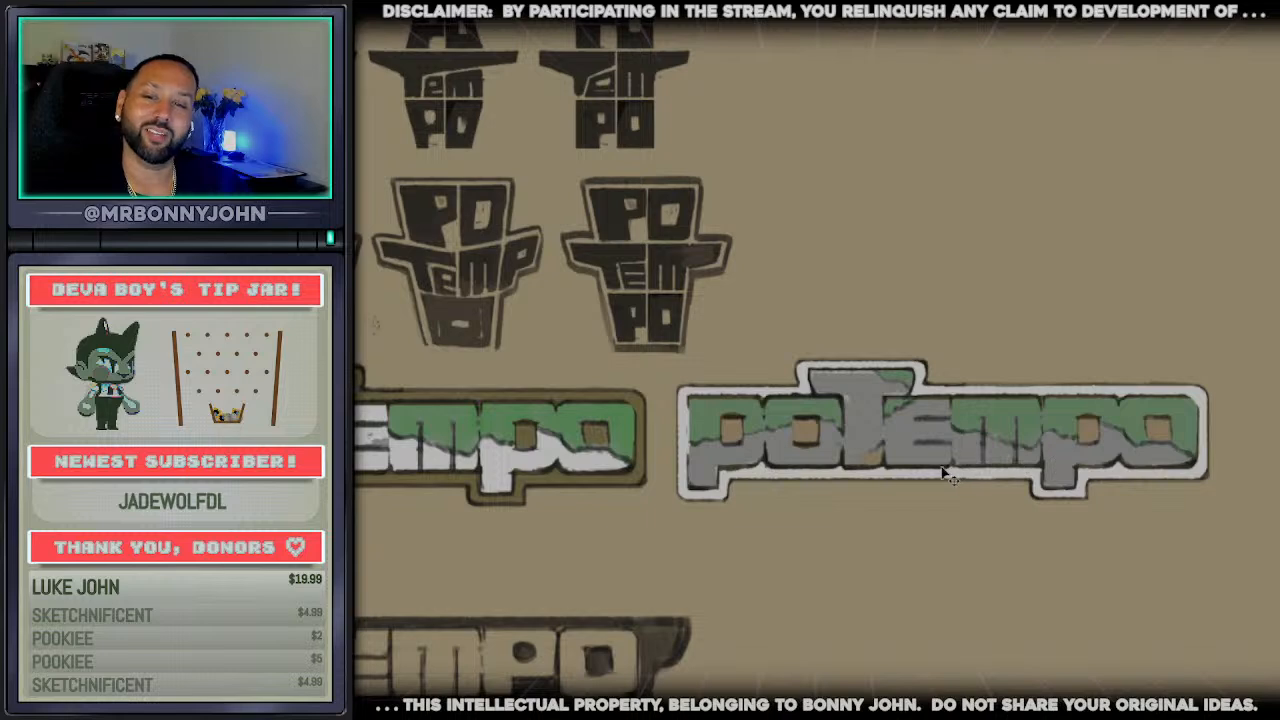
Try green fills on the copy's border and letter counters, with white on the lower parts of the letters
click(874, 478)
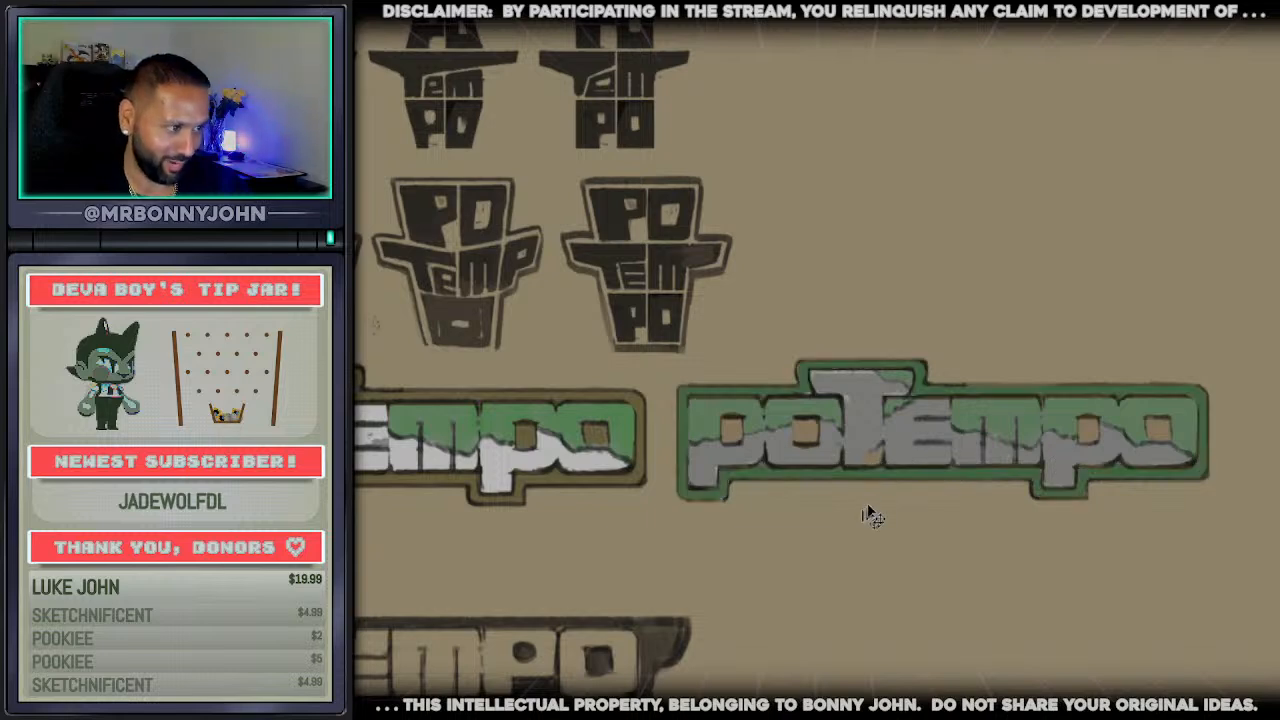
alt+click(744, 474)
click(733, 436)
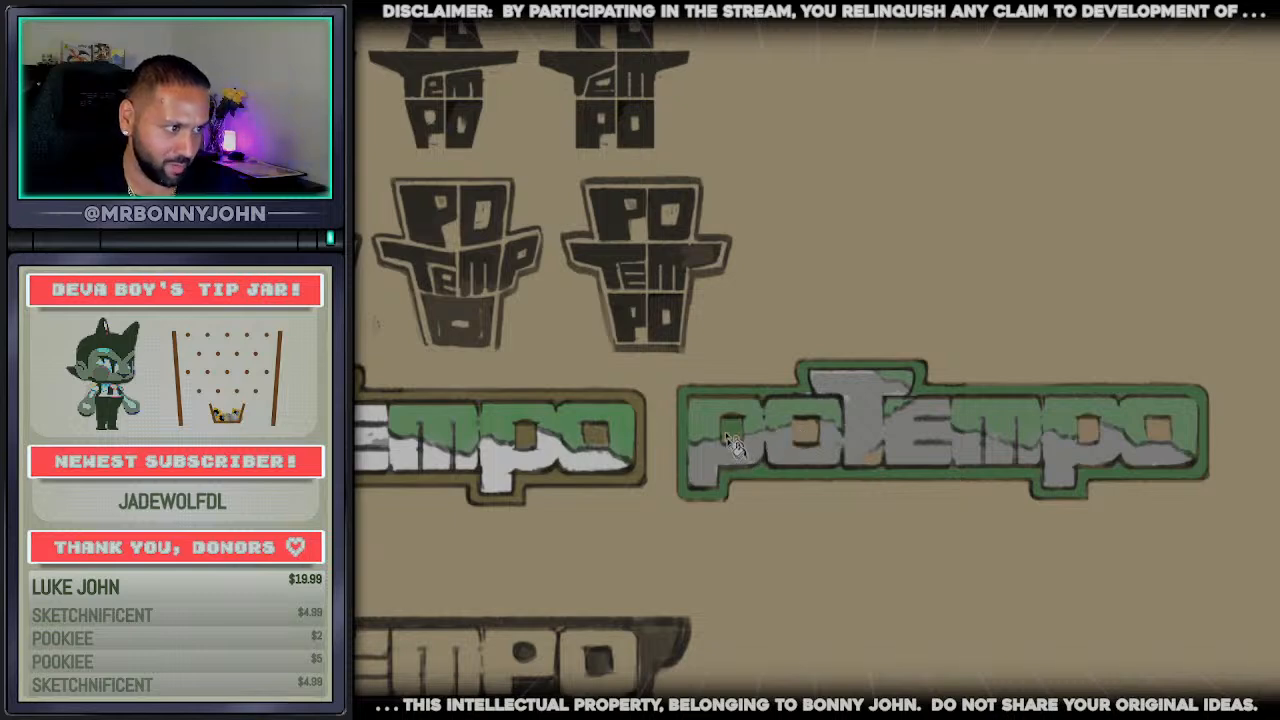
click(810, 438)
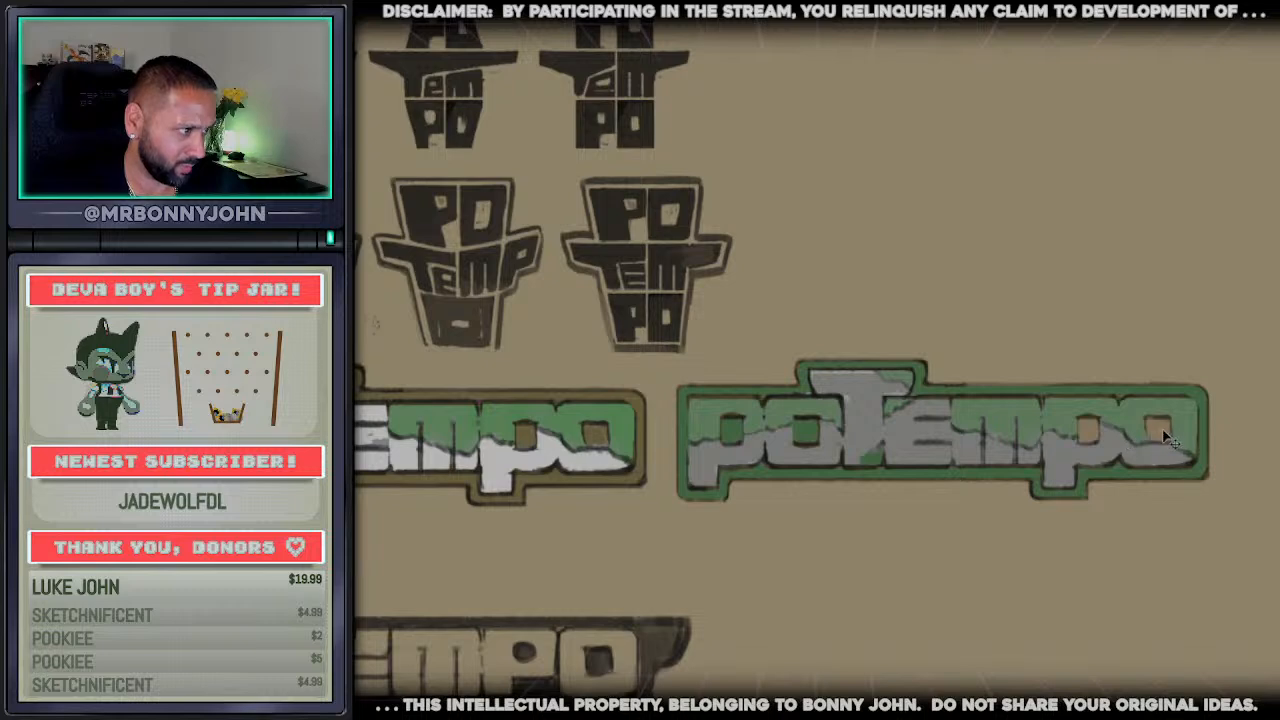
click(1087, 430)
alt+click(1138, 421)
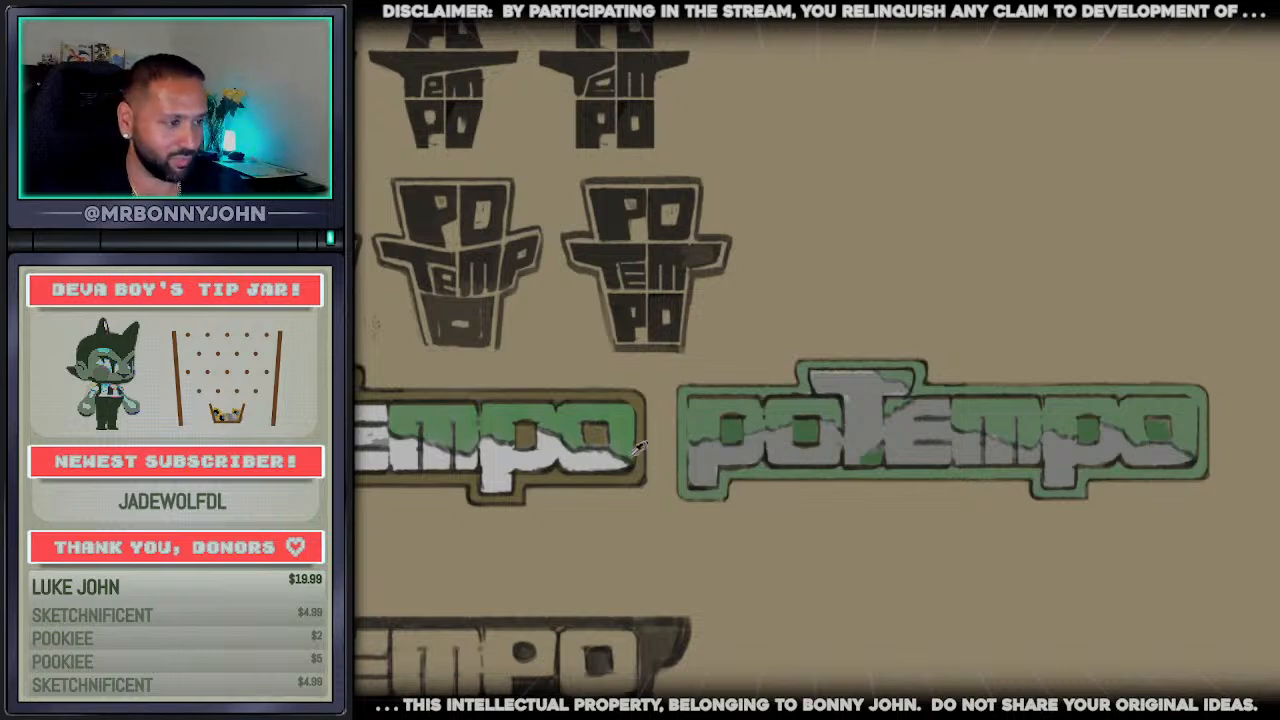
click(716, 468)
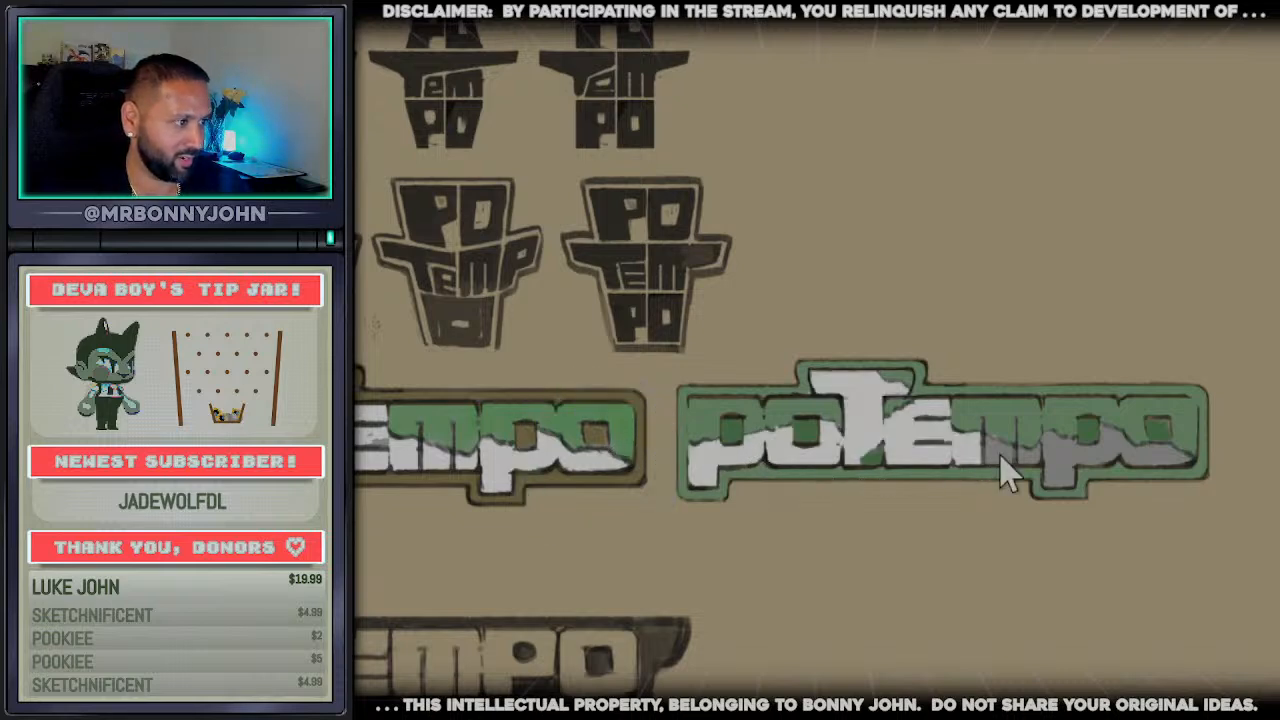
click(1062, 465)
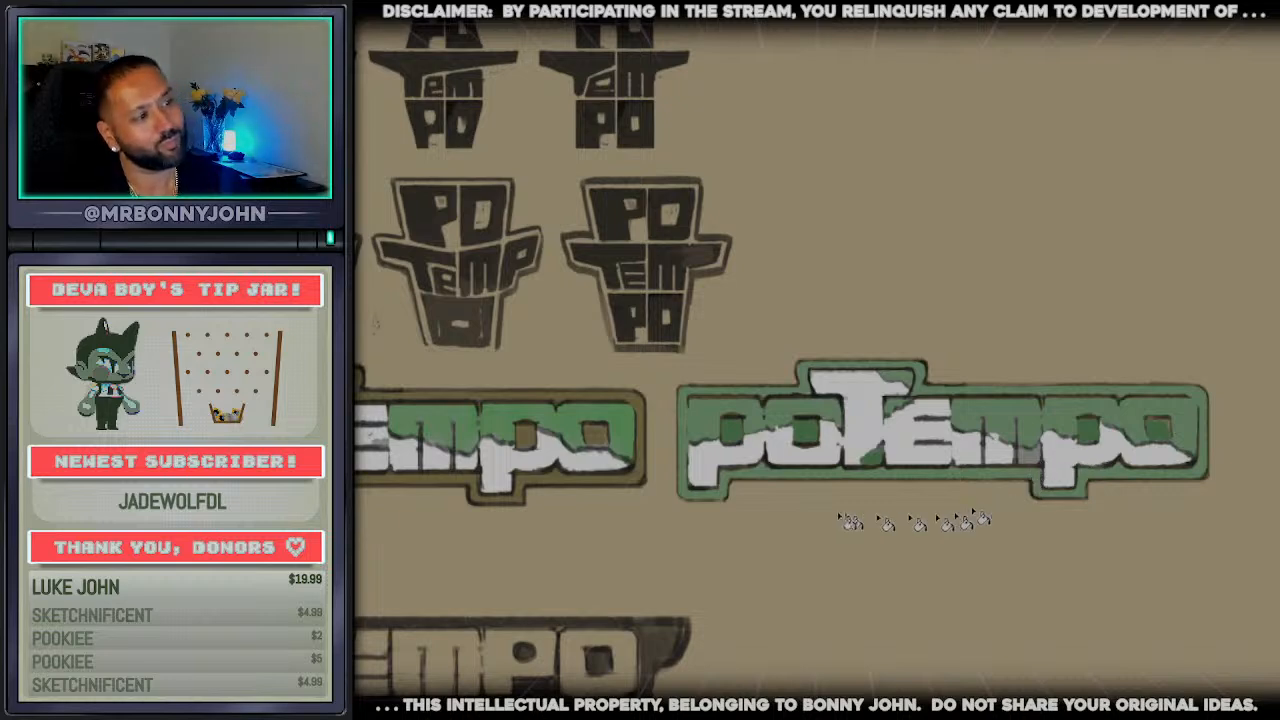
Undo the copy's colour trials back to plain white letters inside a green border
key(ctrl+z)
key(ctrl+z)
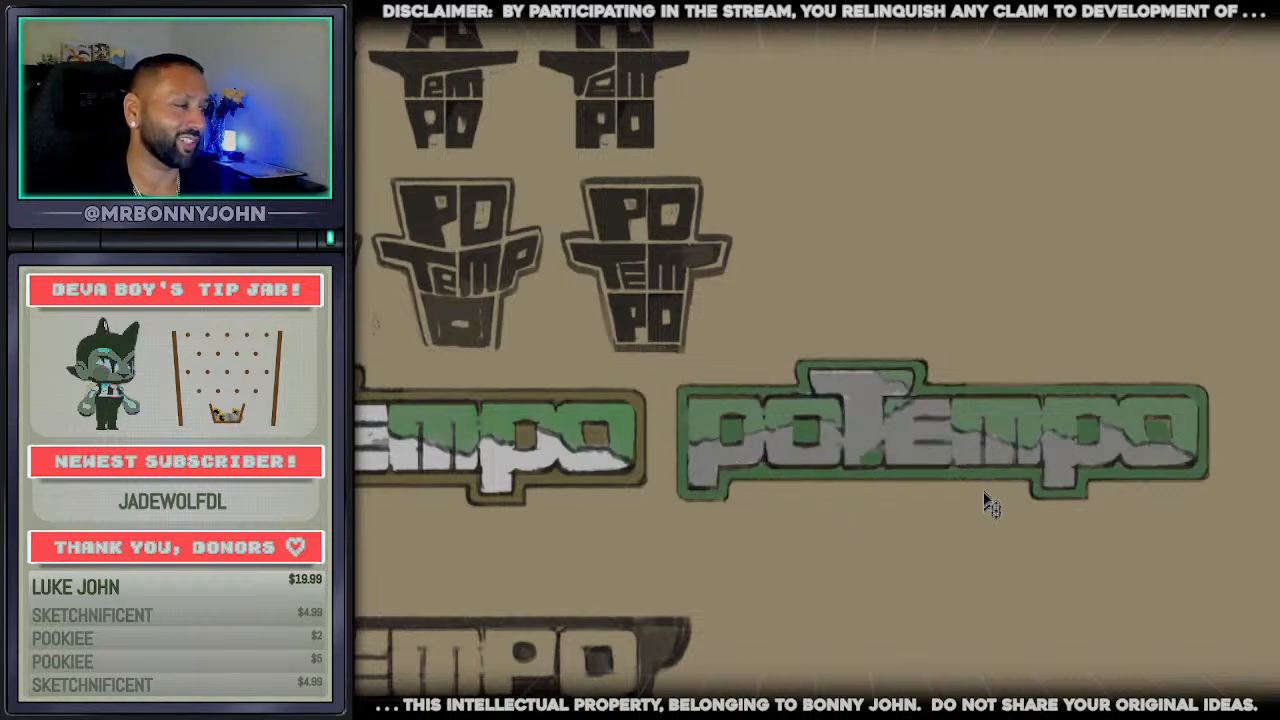
scroll(1178, 488, up, 1)
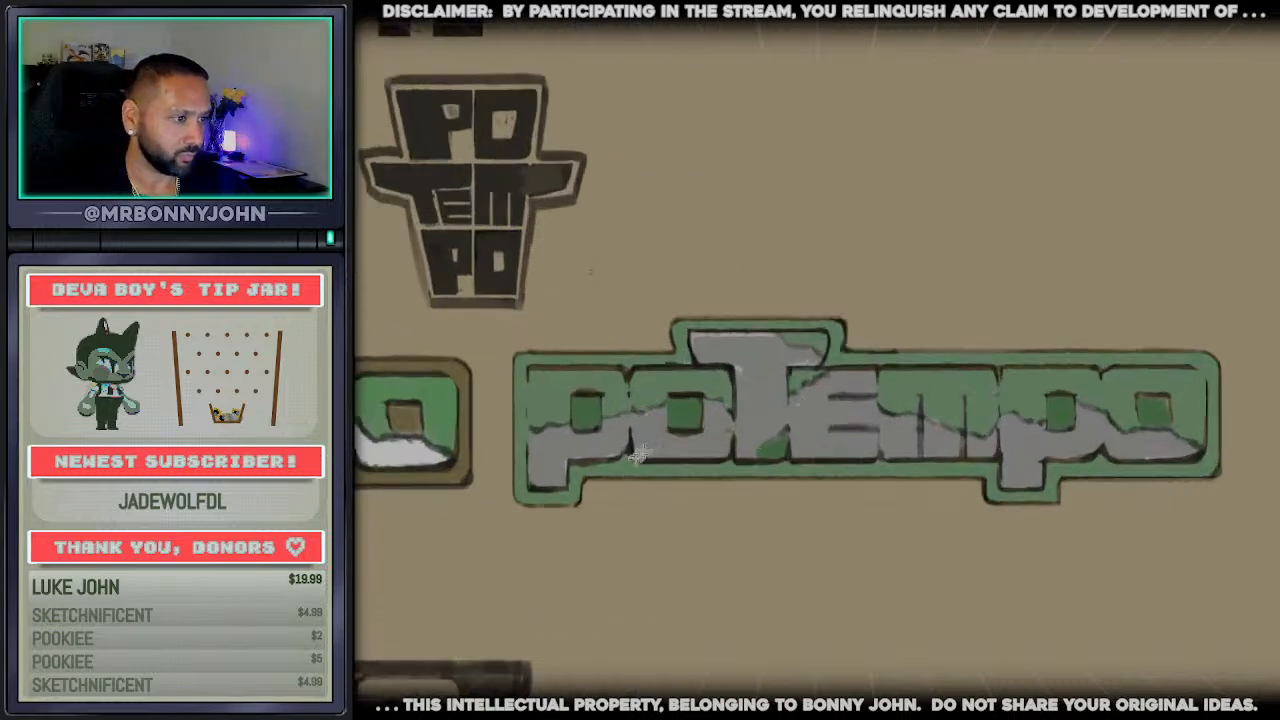
key(ctrl+z)
key(ctrl+z)
key(ctrl+z)
key(ctrl+z)
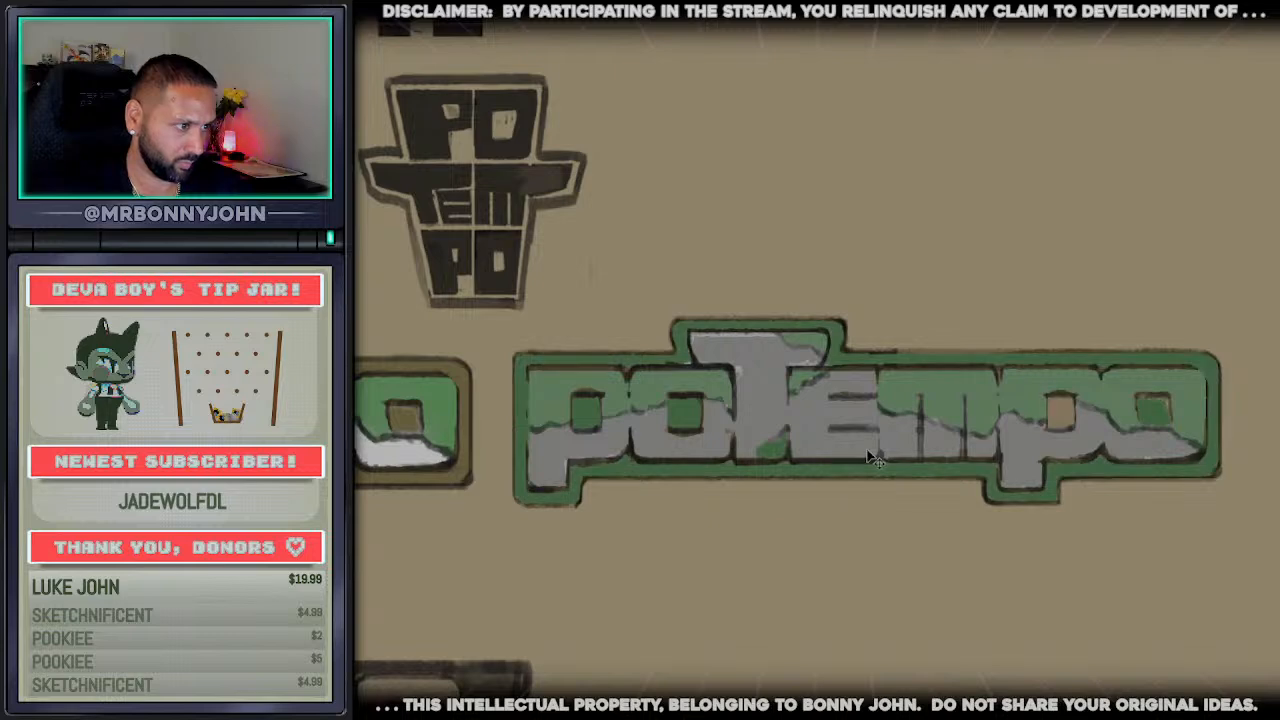
key(ctrl+z)
key(ctrl+z)
key(ctrl+z)
key(ctrl+z)
key(ctrl+z)
key(ctrl+z)
key(ctrl+z)
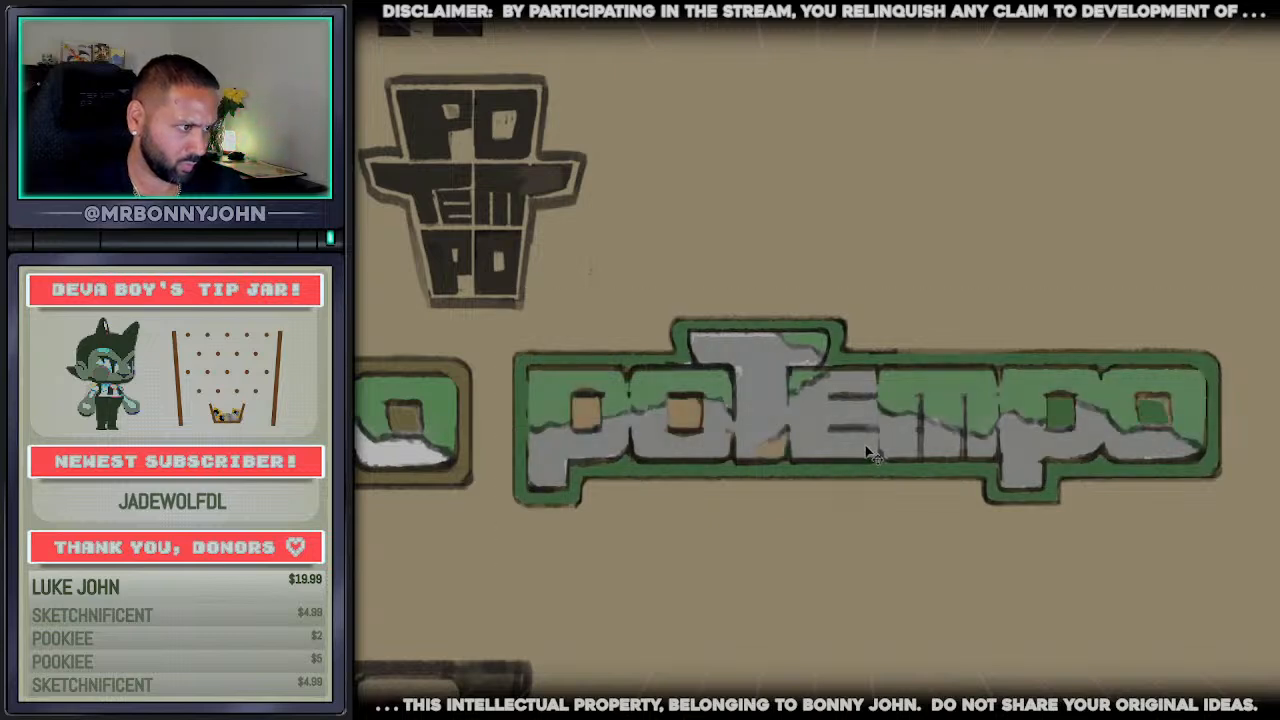
key(ctrl+z)
key(ctrl+z)
key(ctrl+z)
key(ctrl+z)
key(ctrl+z)
key(ctrl+z)
key(ctrl+z)
key(ctrl+z)
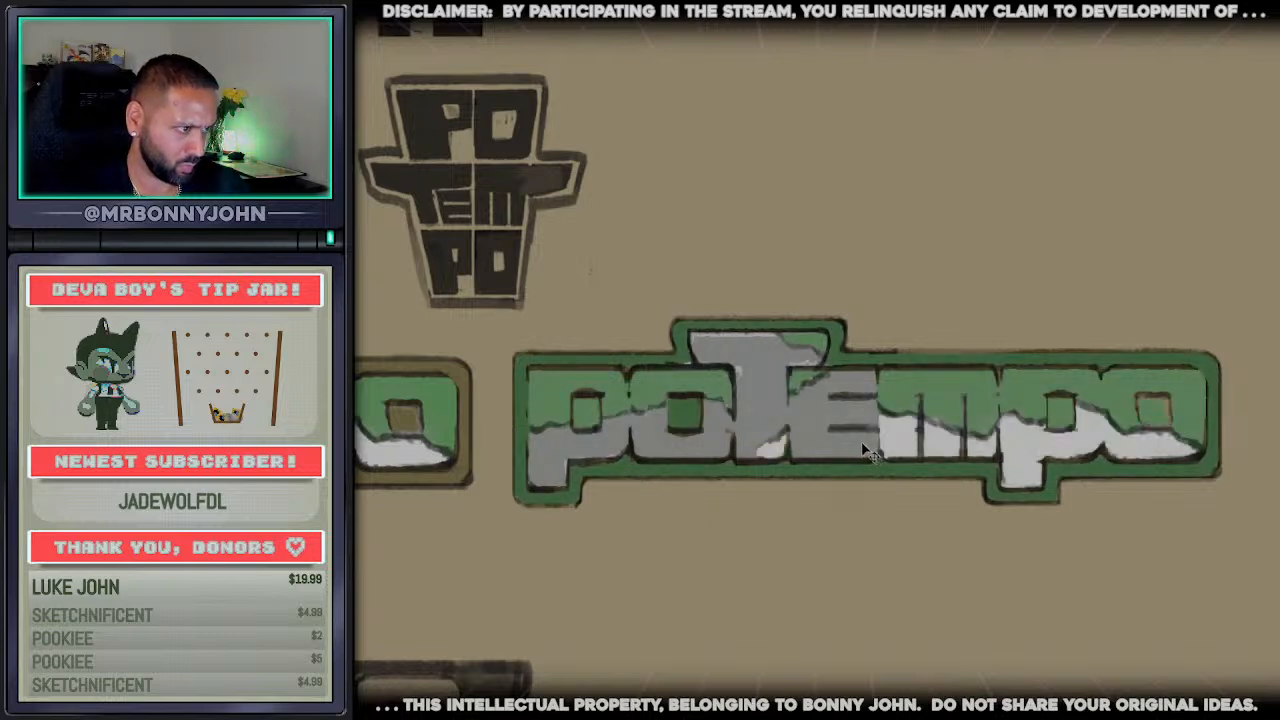
key(ctrl+z)
key(ctrl+z)
key(ctrl+z)
key(ctrl+z)
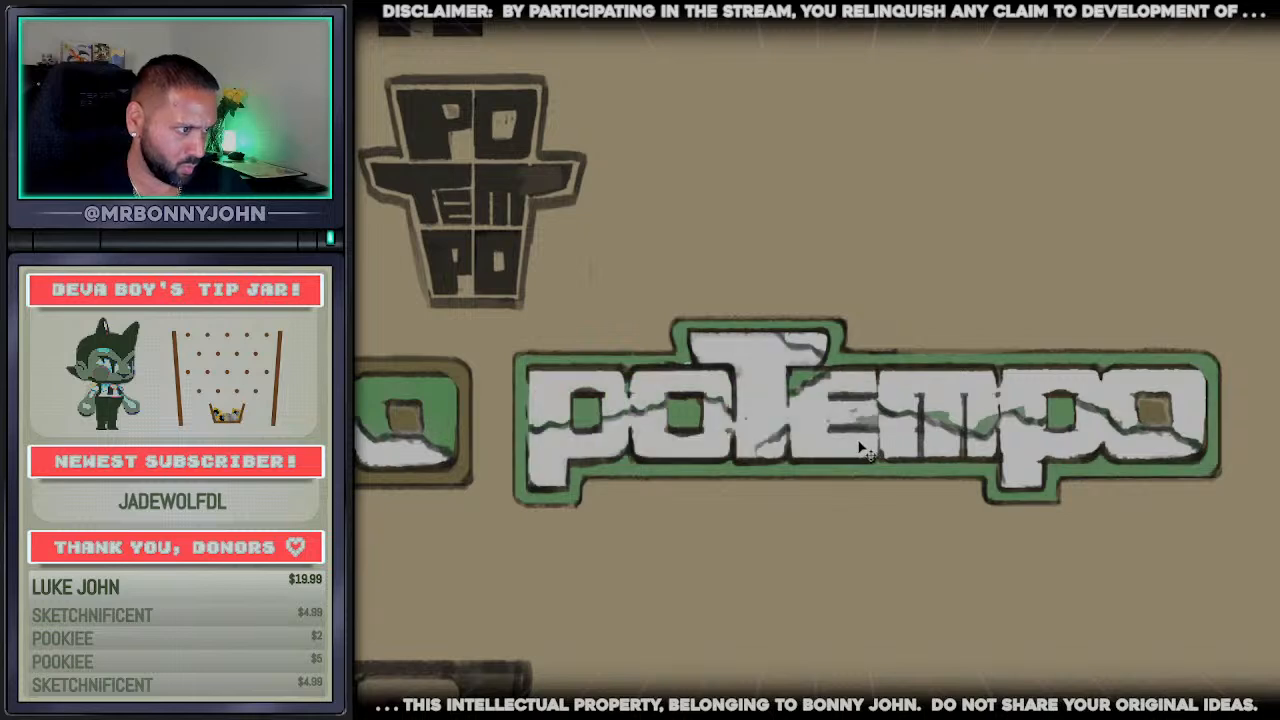
key(ctrl+z)
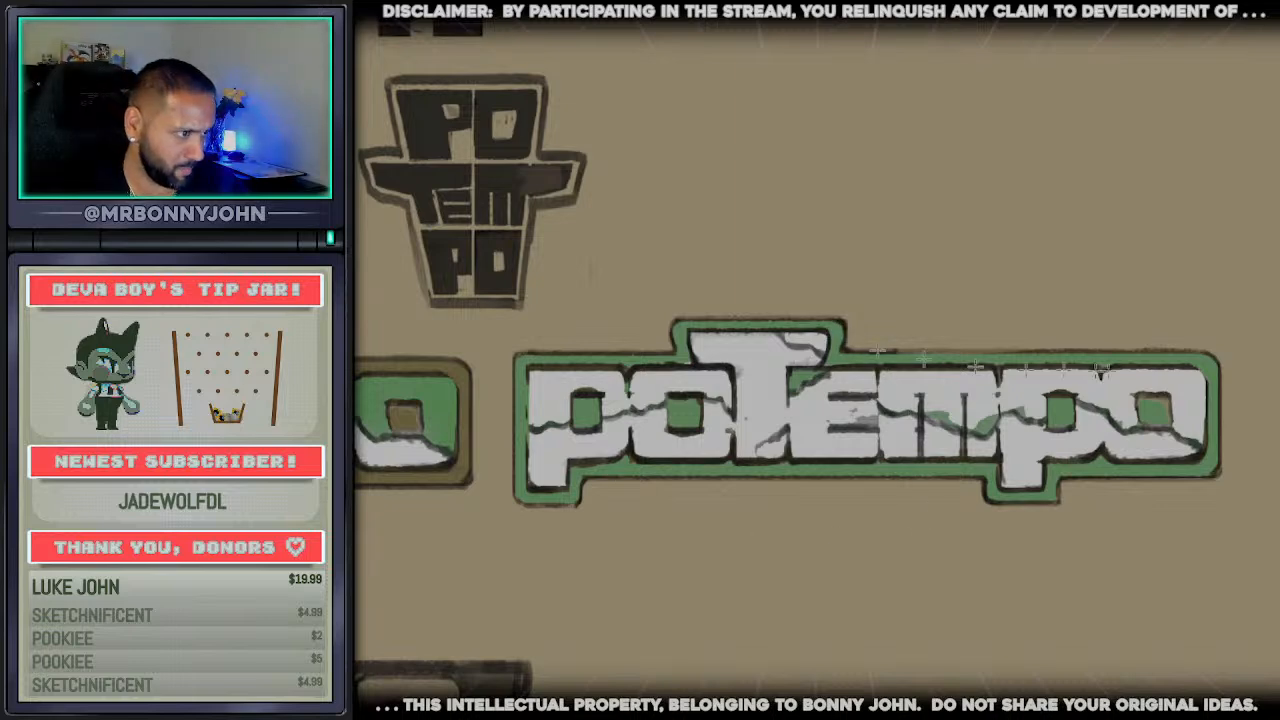
Select the copy's second p with its border section and raise it to the height of the T's top
drag(1260, 343, 997, 510)
key(ctrl+d)
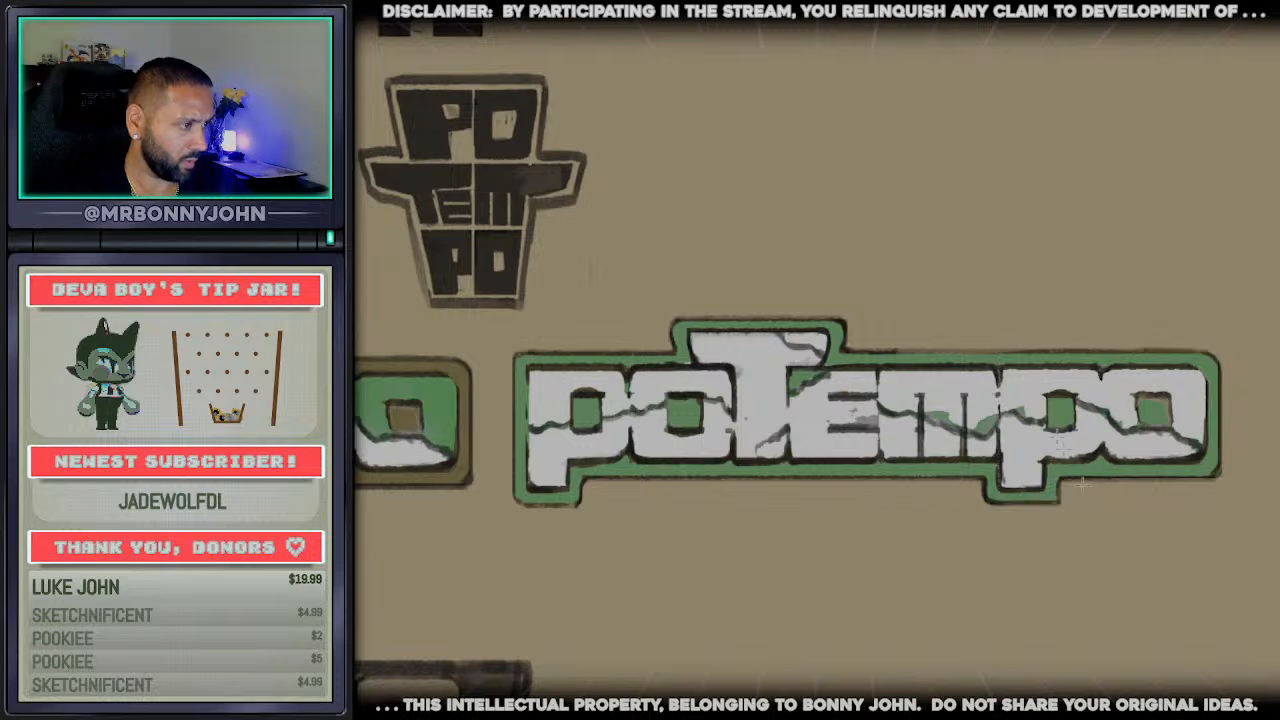
drag(995, 338, 1102, 522)
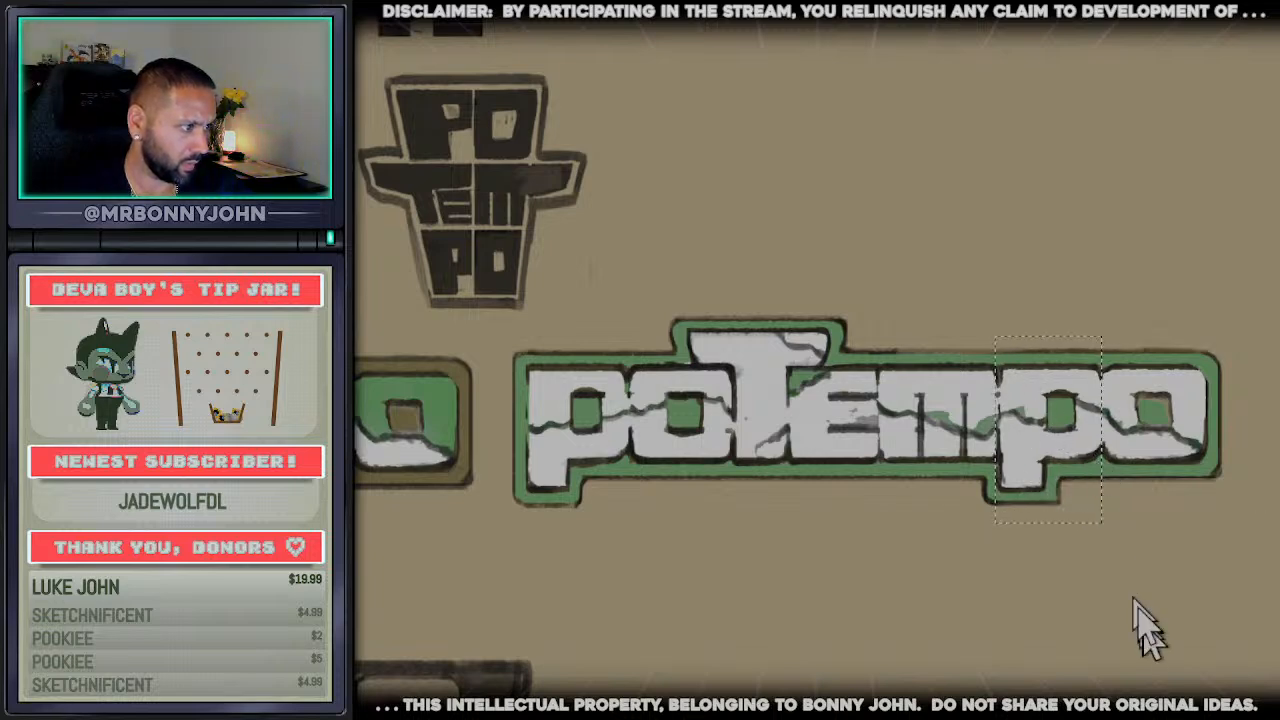
key(ctrl+t)
key(Up)
key(Up)
key(Up)
key(Up)
key(Up)
key(Up)
key(Up)
key(Up)
key(Up)
key(Up)
key(Up)
key(Up)
key(Up)
key(Up)
key(Up)
key(Up)
key(Up)
key(Up)
key(Up)
key(Up)
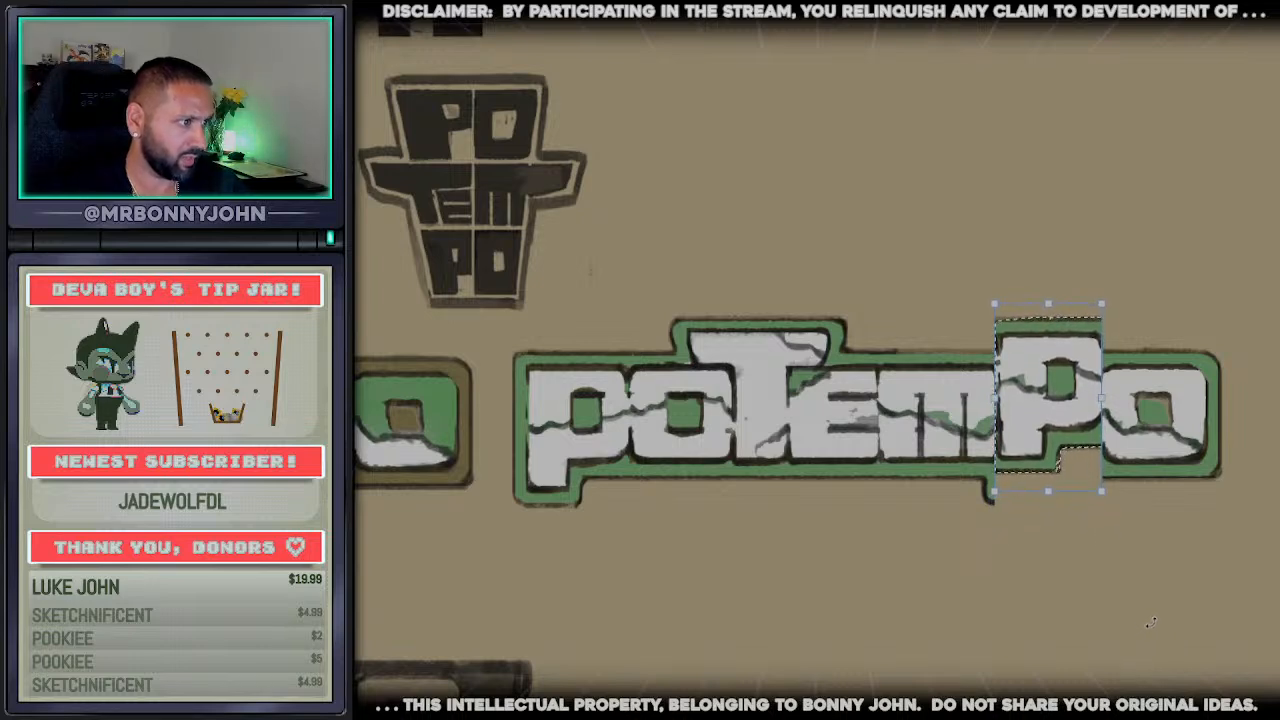
key(Return)
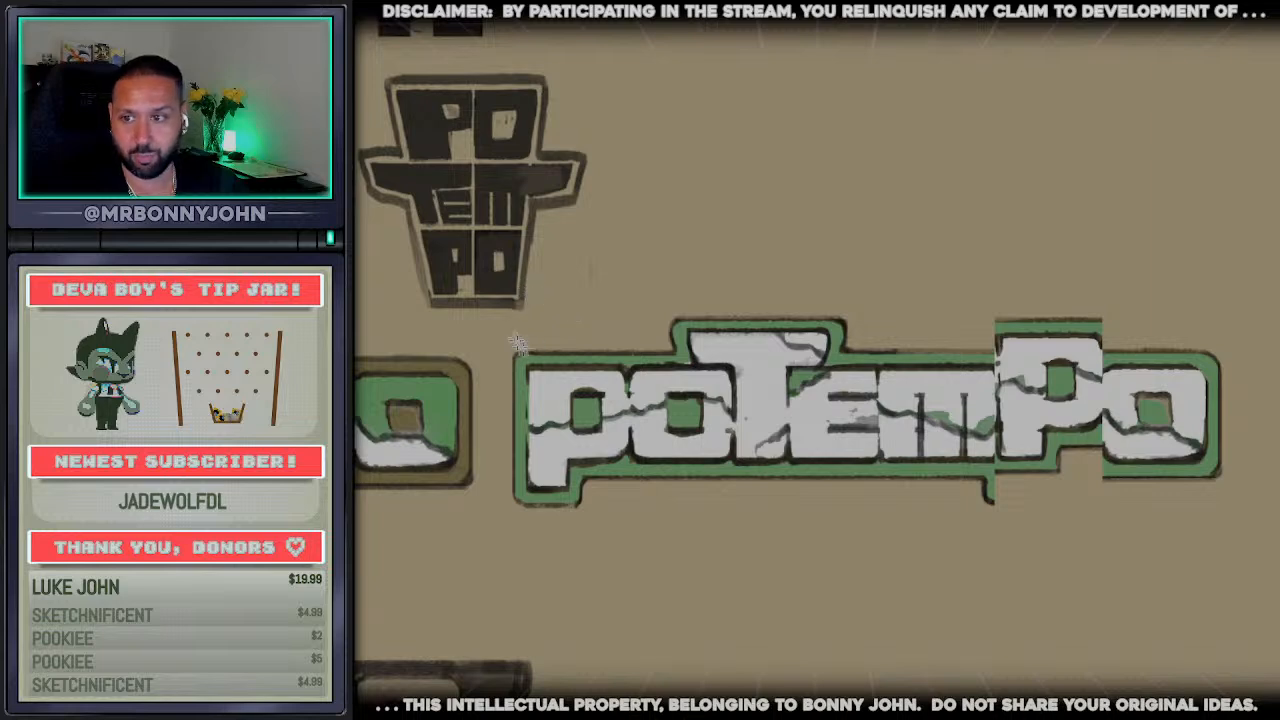
Raise the copy's first p with its border section to match the second p, and clear the selection
drag(507, 327, 631, 556)
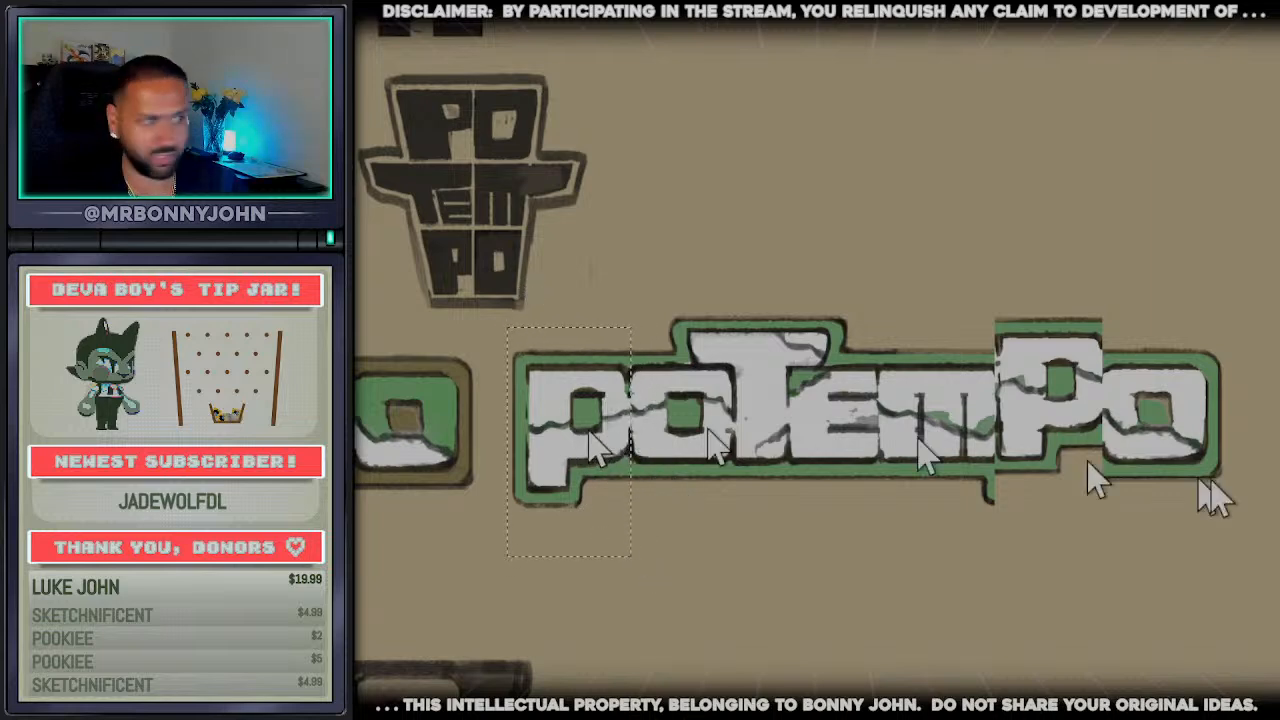
key(ctrl+t)
key(Up)
key(Up)
key(Up)
key(Up)
key(Up)
key(Up)
key(Up)
key(Up)
key(Up)
key(Up)
key(Up)
key(Up)
key(Up)
key(Up)
key(Up)
key(Up)
key(Up)
key(Up)
key(Up)
key(Up)
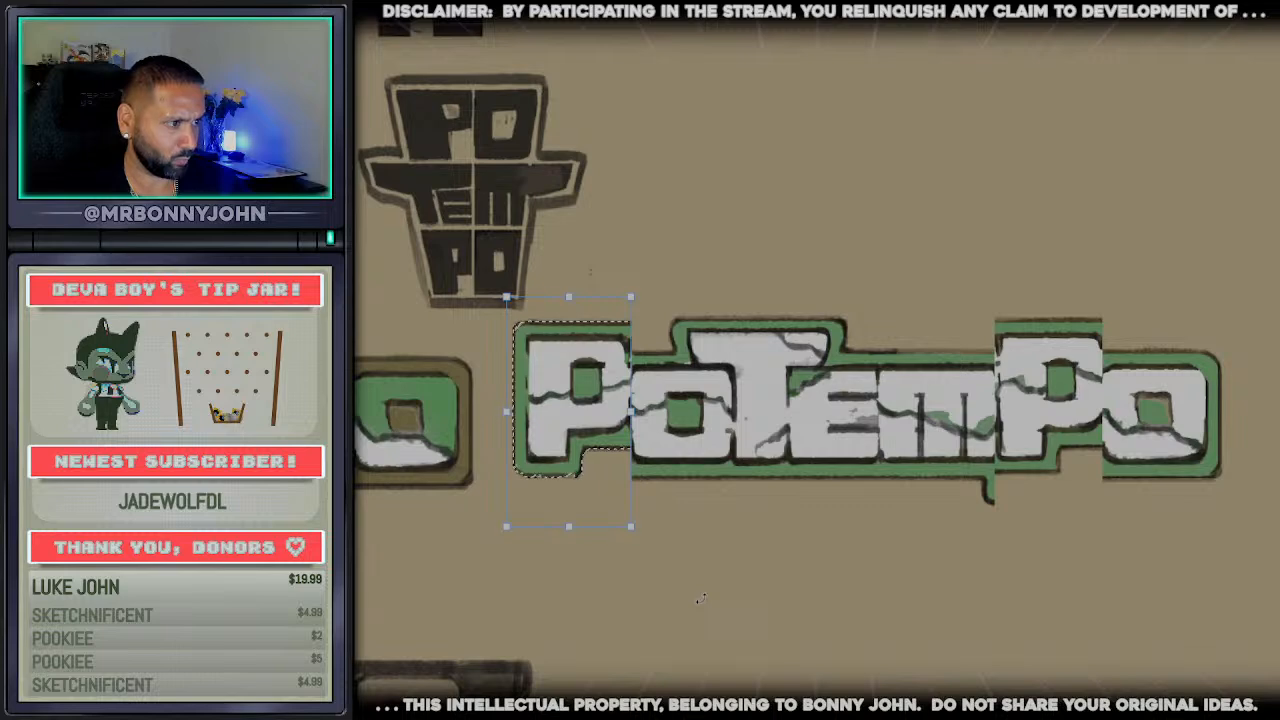
key(Return)
key(ctrl+d)
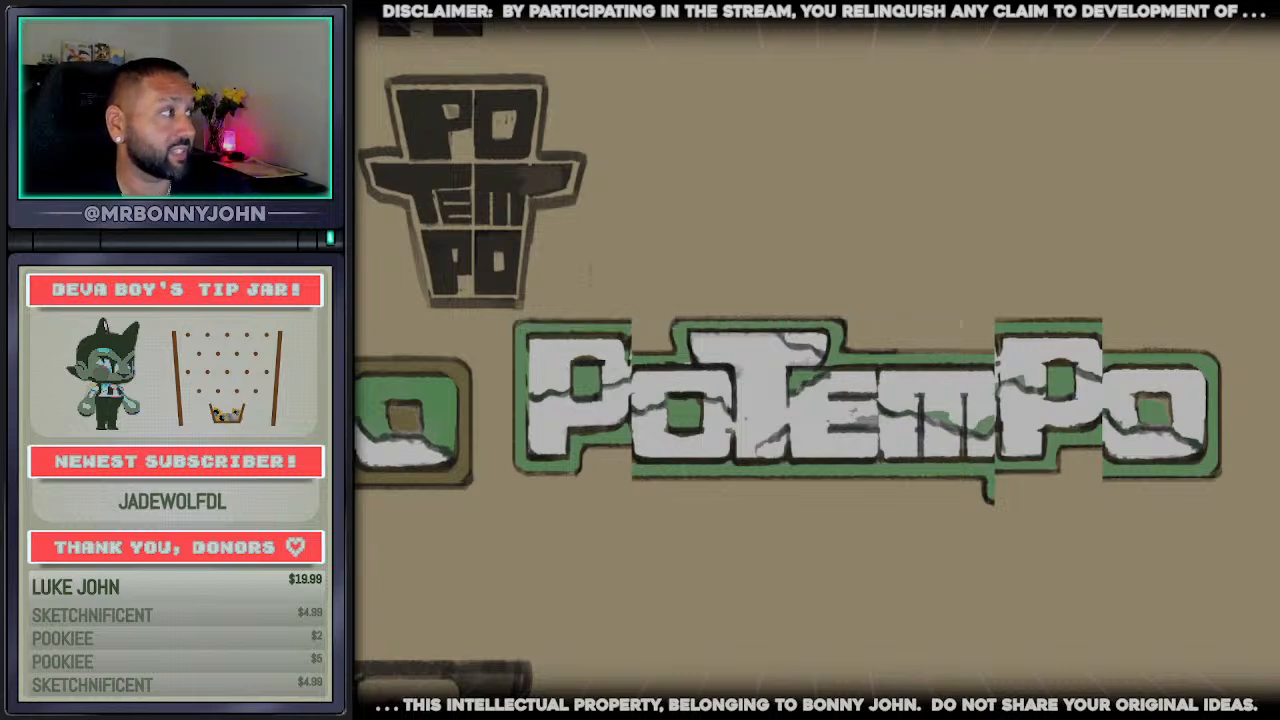
Draw straight dark lines along the copy's top and bottom border edges, and erase the leftover p tail below the border
drag(528, 322, 1112, 322)
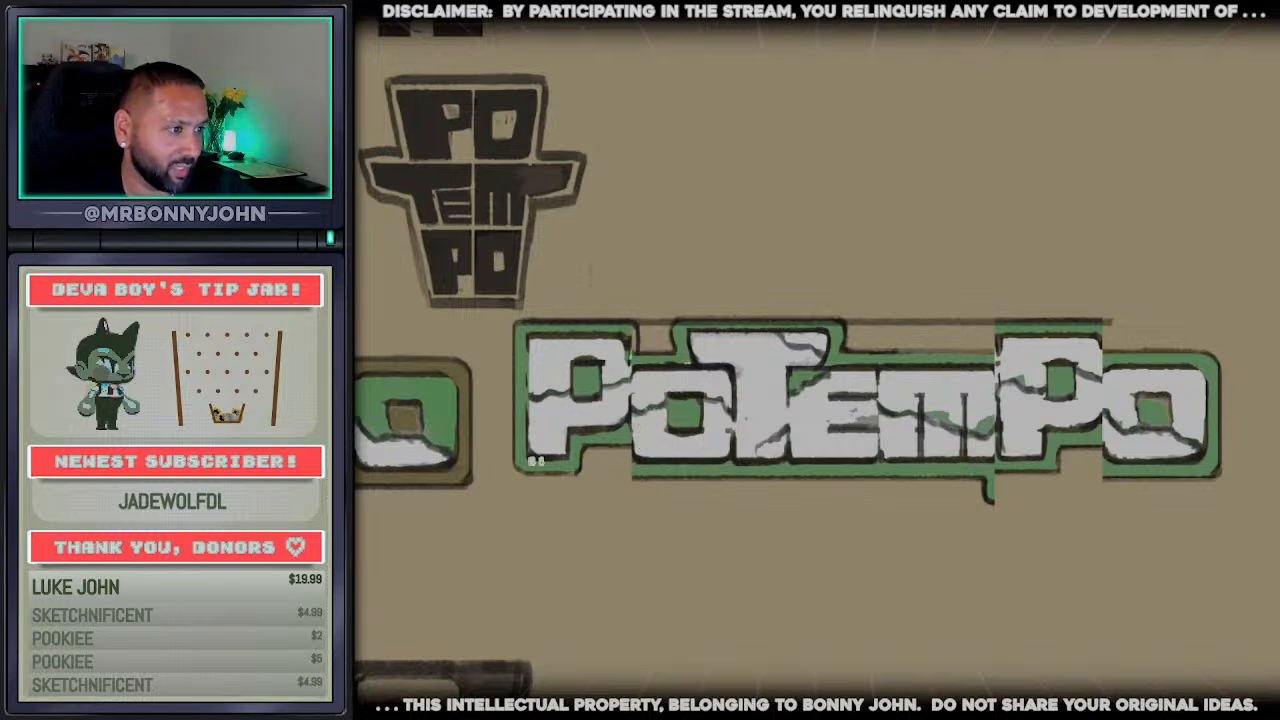
drag(535, 461, 1200, 462)
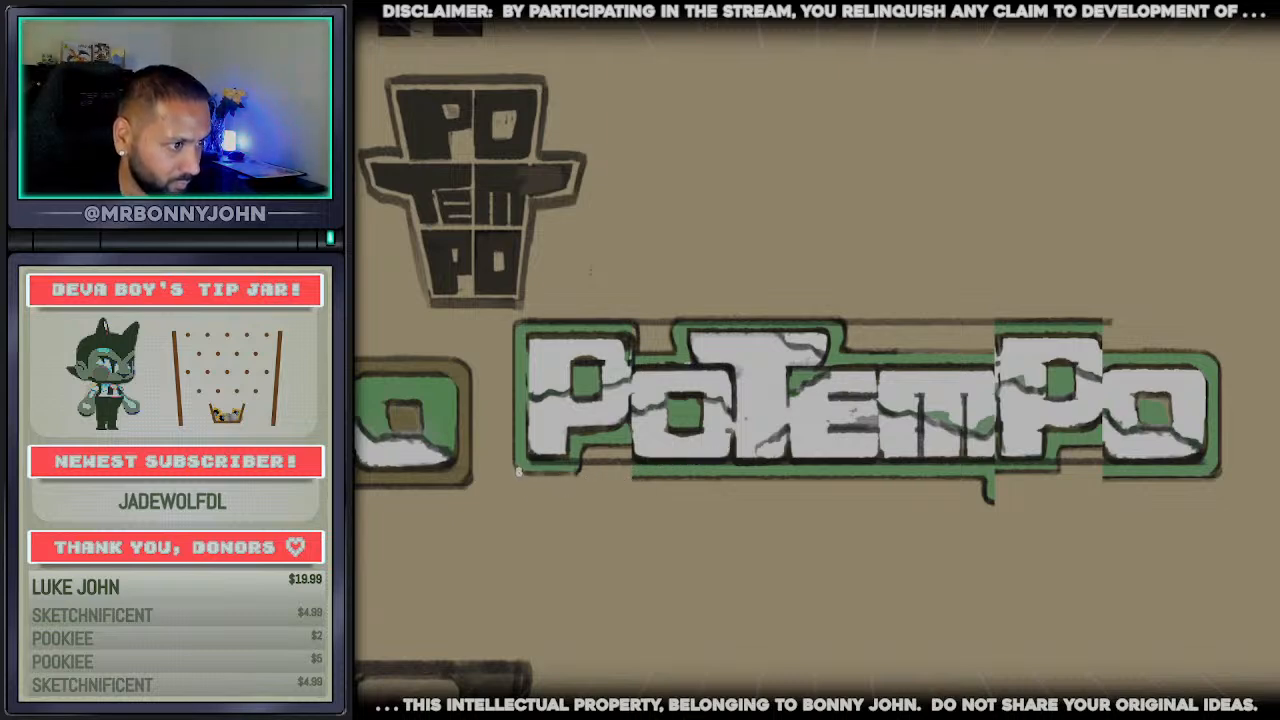
drag(518, 471, 1218, 464)
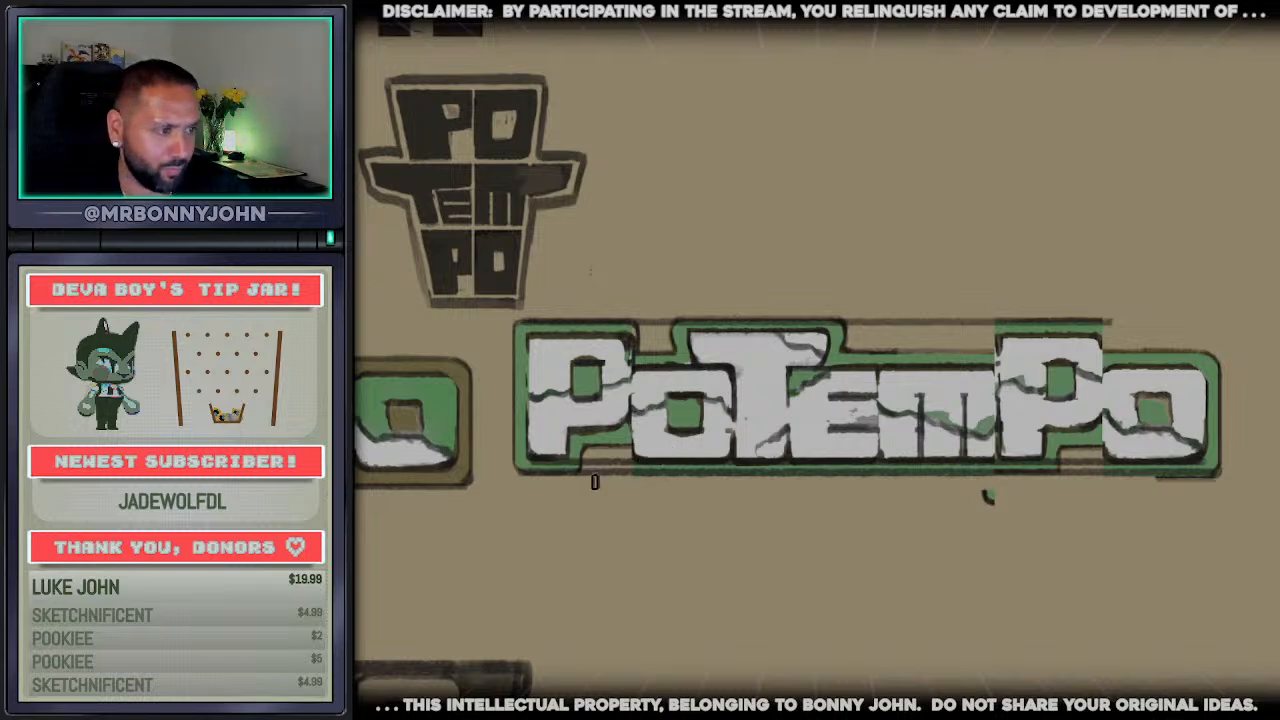
drag(968, 499, 1002, 497)
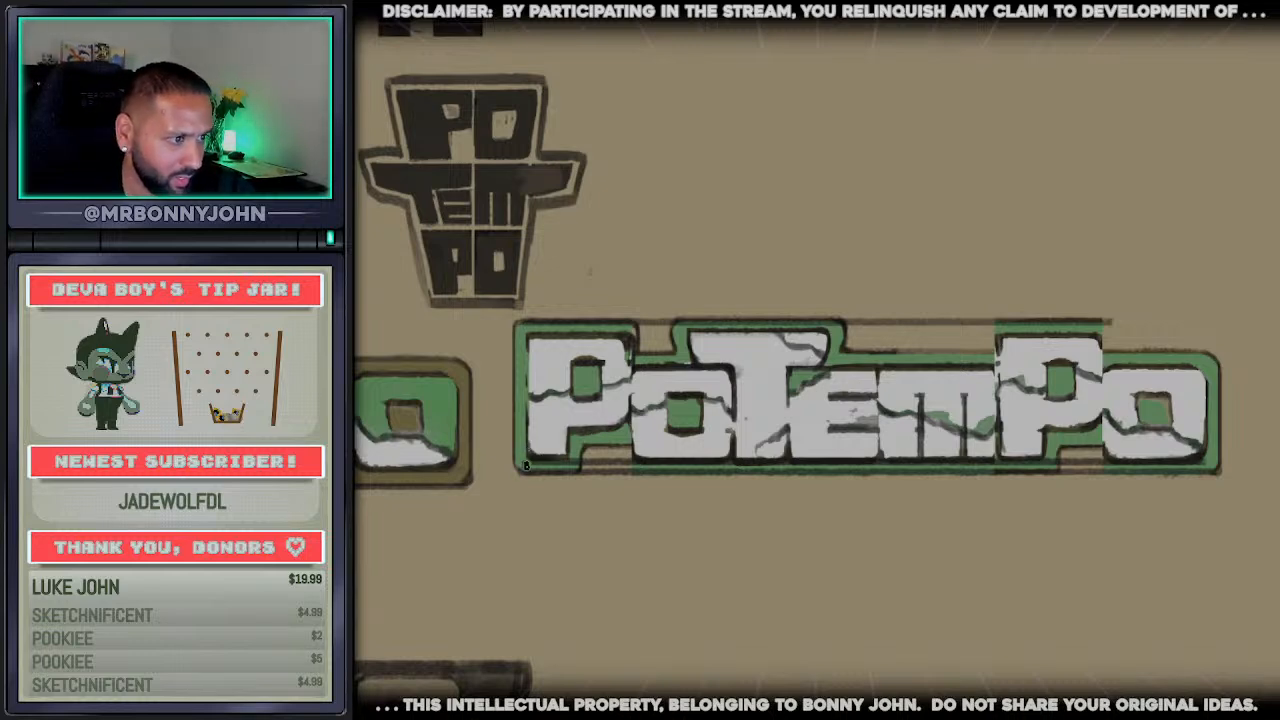
Fill the border out to a green rectangle, square off its upper corner, and fill the gaps and cracks among the letters with white
drag(526, 465, 1206, 448)
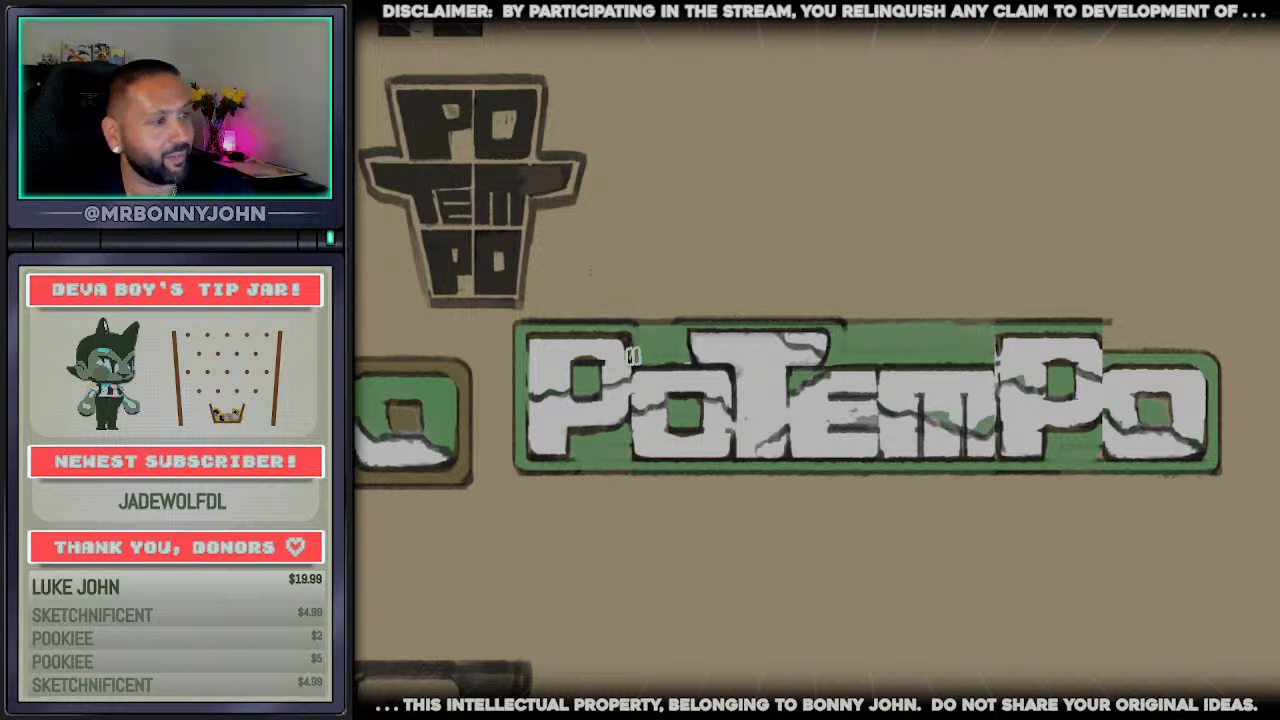
drag(532, 326, 1195, 316)
mouse_move(1111, 342)
mouse_down()
mouse_move(1202, 342)
mouse_move(1212, 370)
mouse_up()
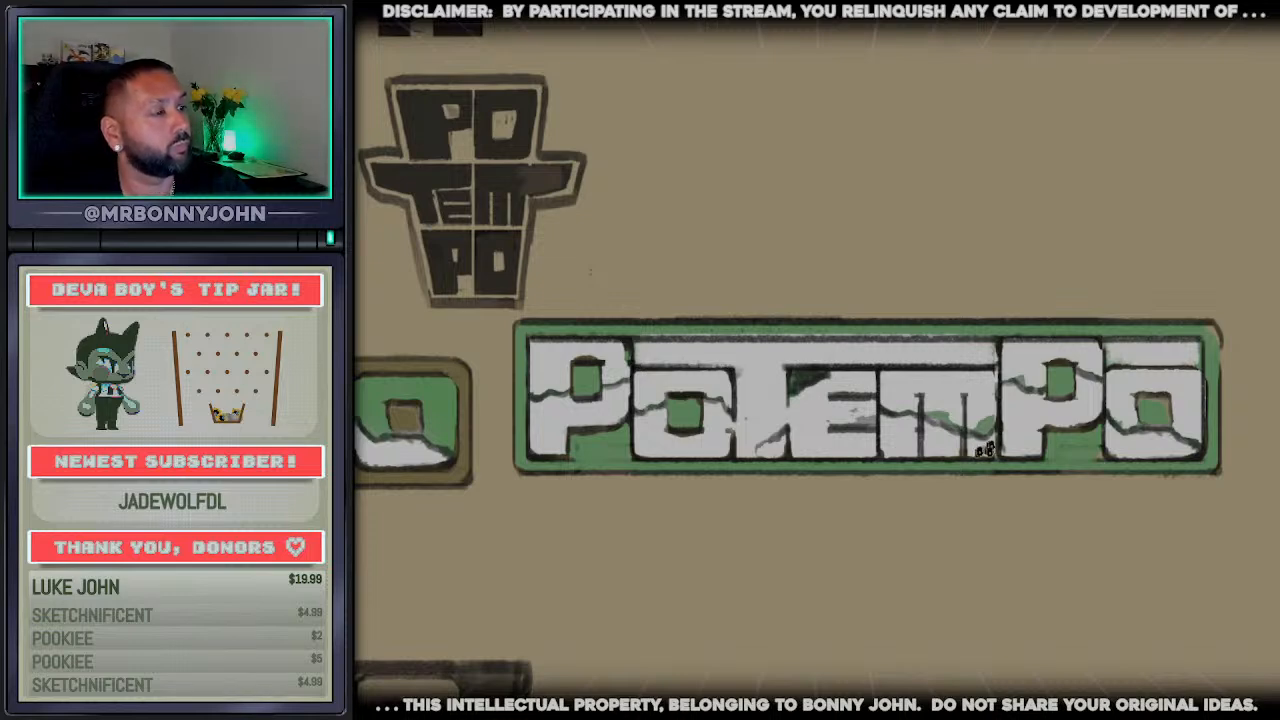
click(966, 428)
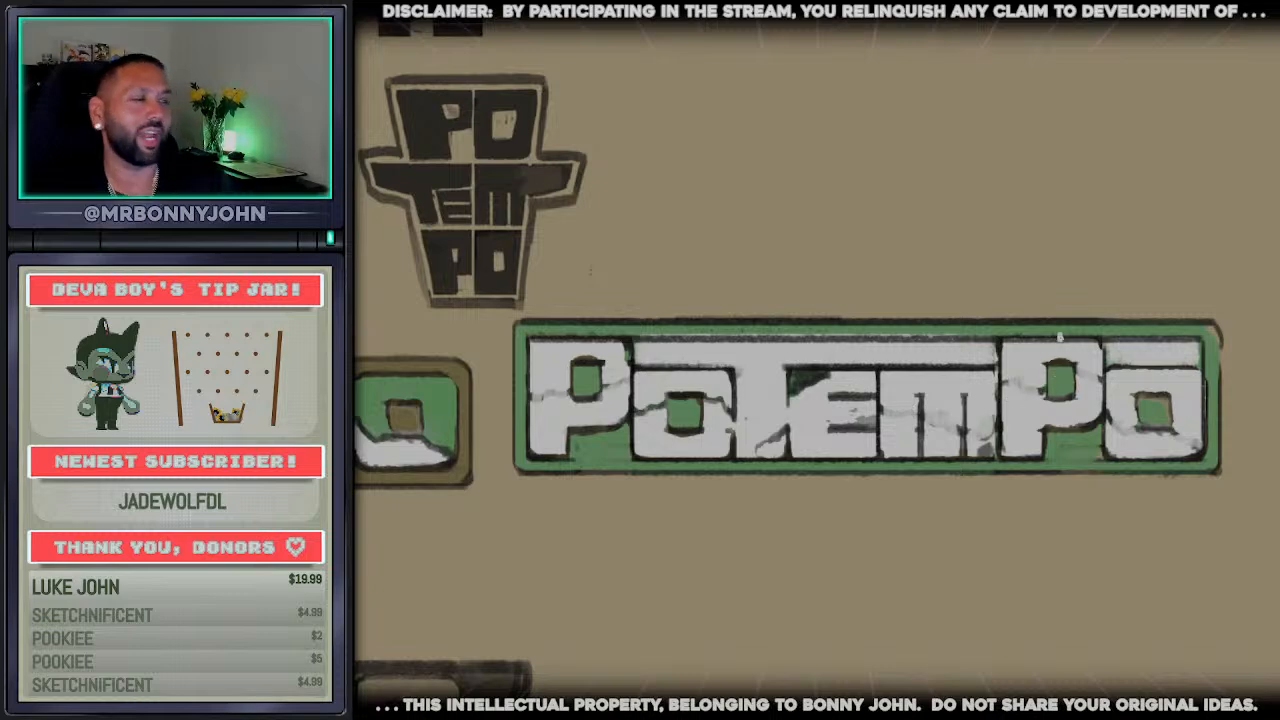
Extend the first o and the m in white up to the border's inner edge, and paint over the first o's counter
scroll(803, 229, down, 2)
scroll(868, 345, up, 1)
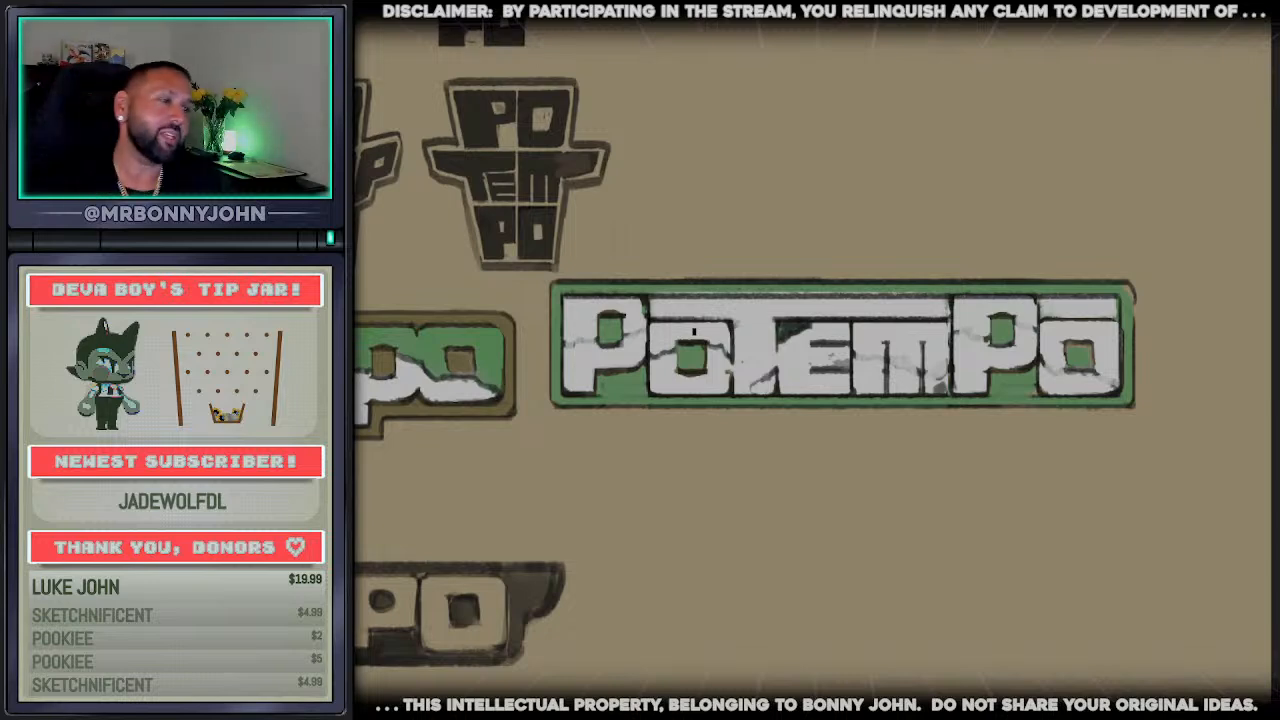
scroll(1033, 390, up, 3)
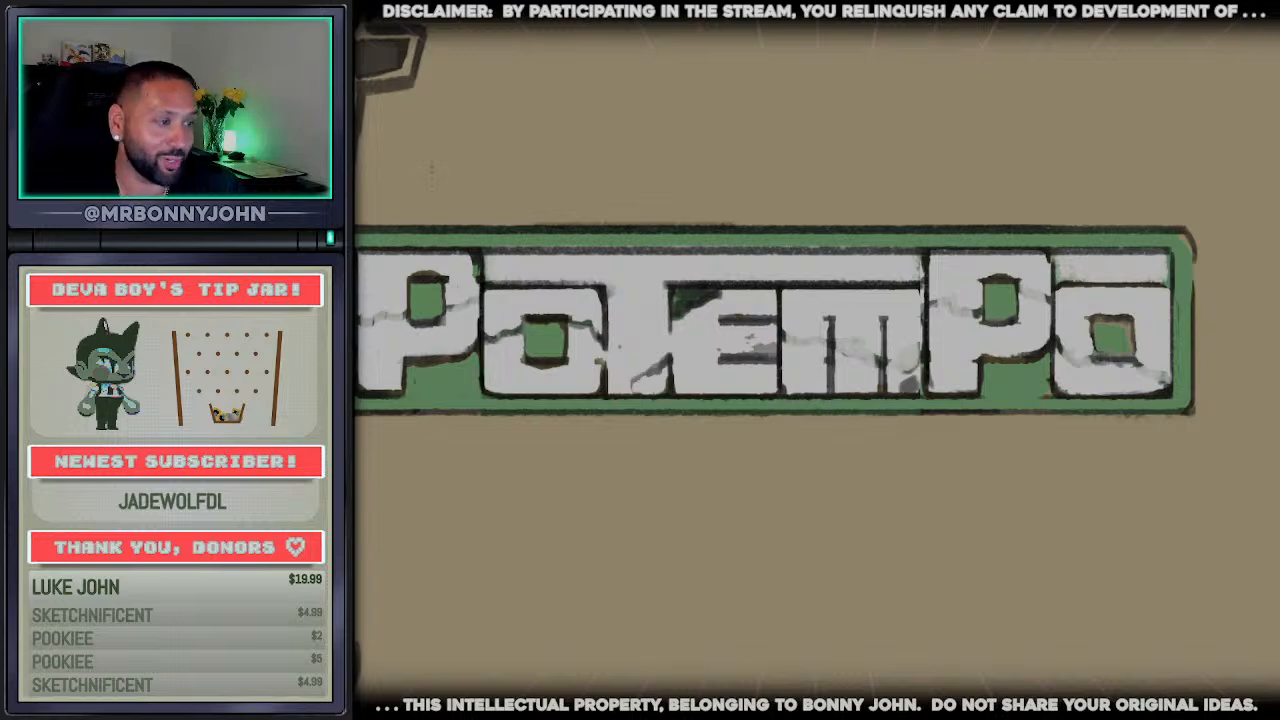
scroll(815, 360, left, 4)
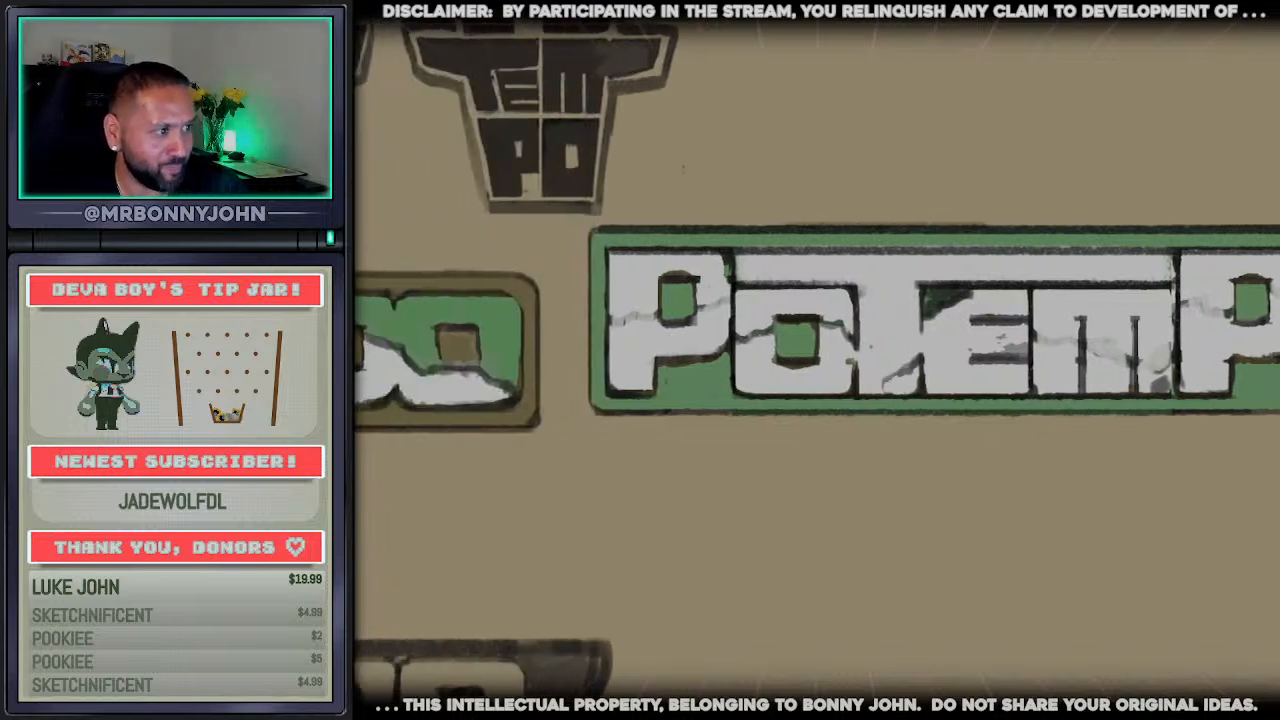
scroll(608, 452, down, 5)
scroll(671, 347, up, 4)
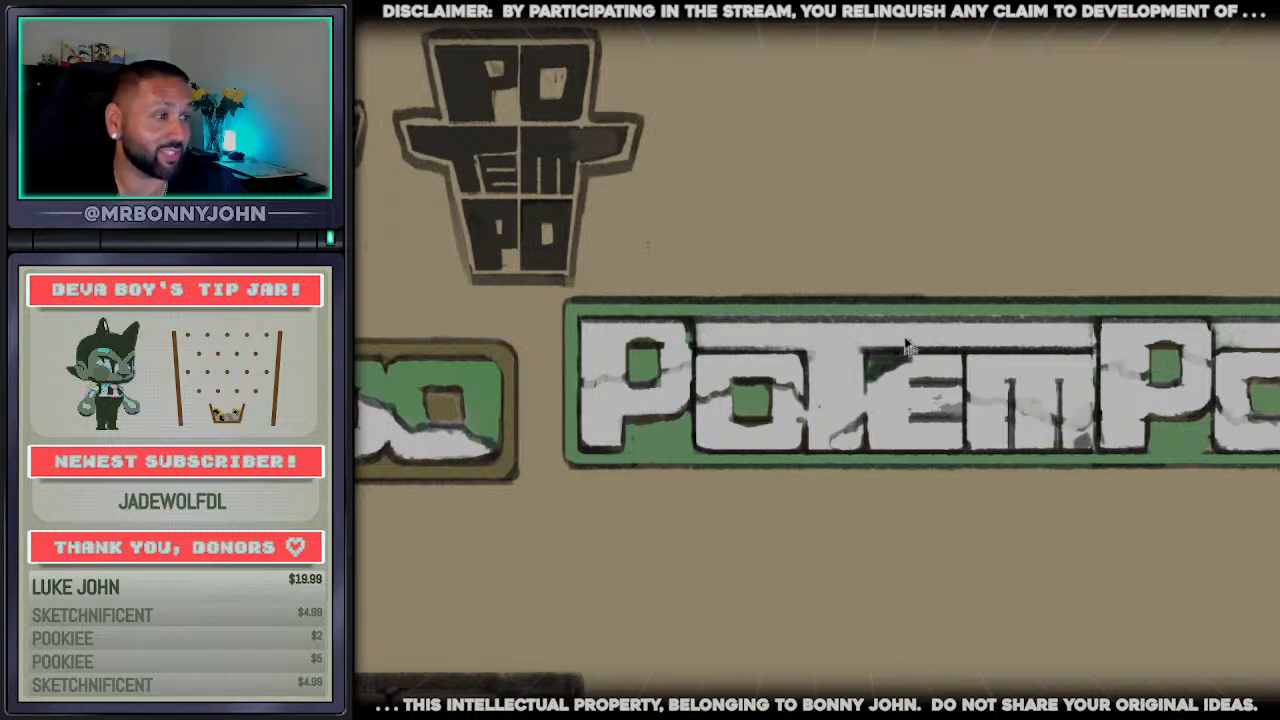
scroll(907, 323, up, 3)
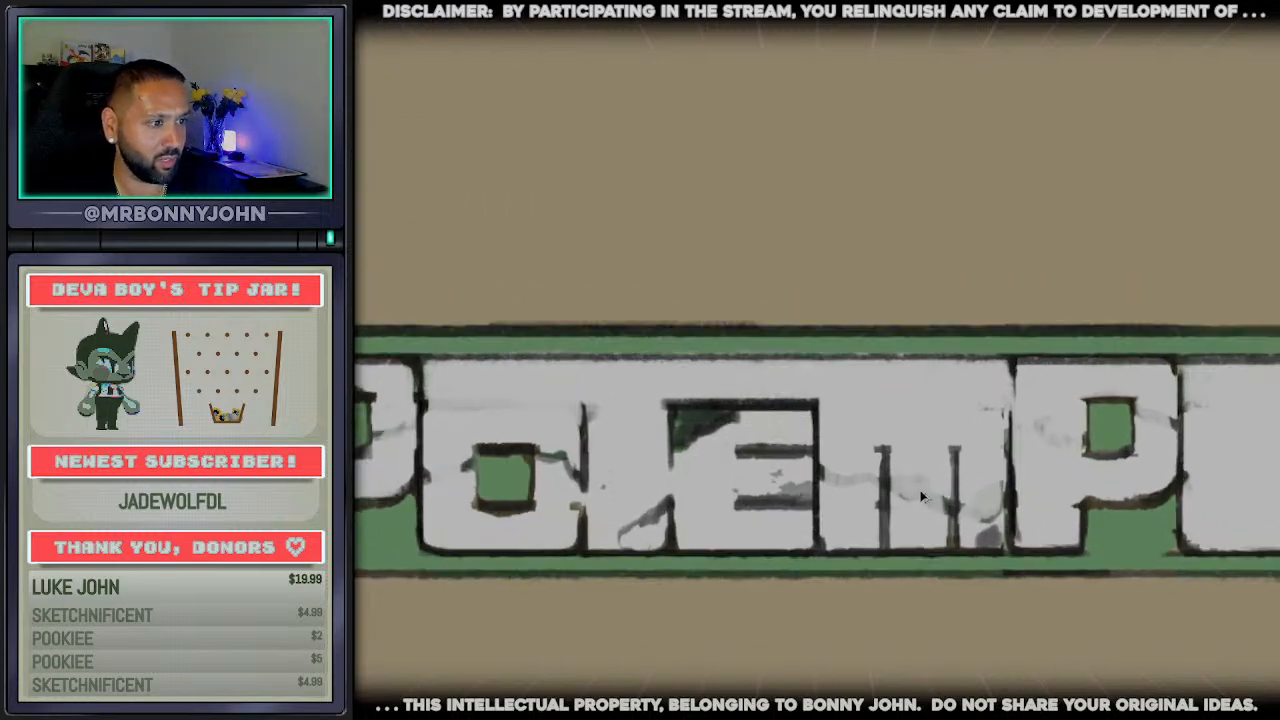
mouse_move(438, 452)
mouse_down()
mouse_move(512, 460)
mouse_move(460, 516)
mouse_move(519, 465)
mouse_move(529, 505)
mouse_move(422, 460)
mouse_up()
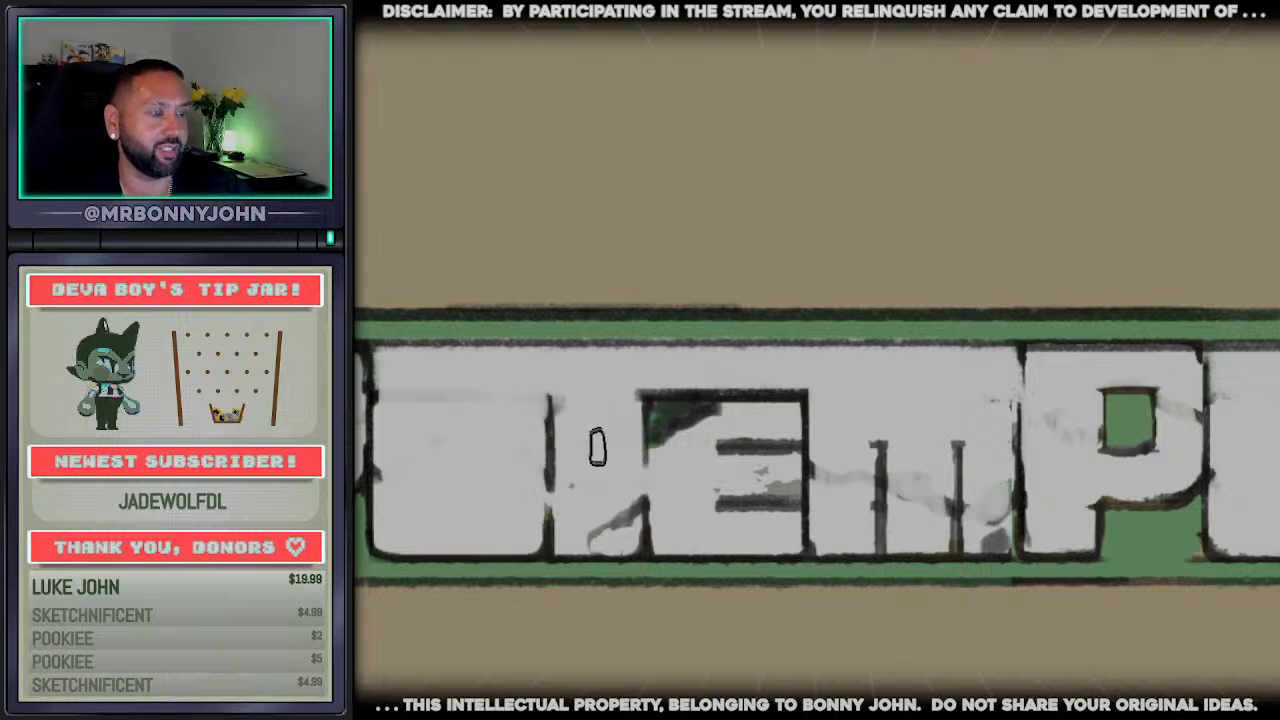
Fill the white letters of the rectangular wordmark with mid grey, including the leftover patches and the last o
alt+click(785, 484)
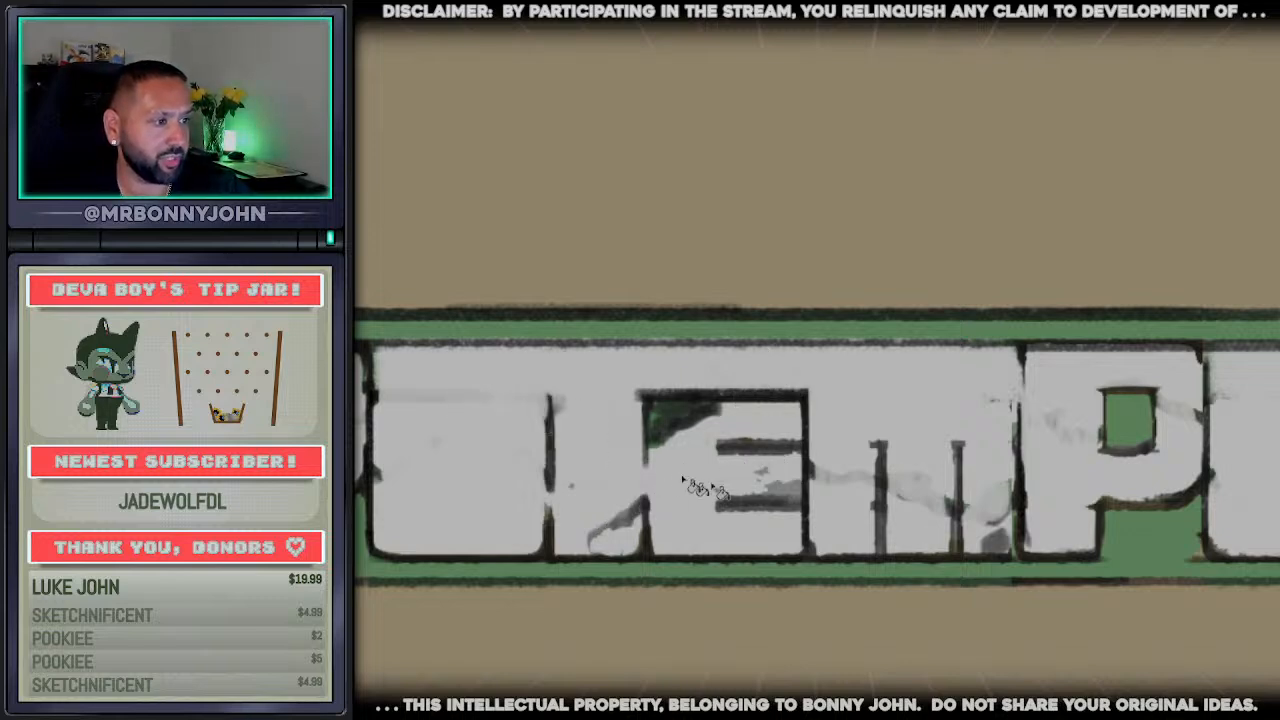
click(688, 478)
mouse_move(630, 550)
mouse_down()
mouse_move(880, 550)
mouse_move(965, 495)
mouse_move(945, 505)
mouse_up()
click(970, 525)
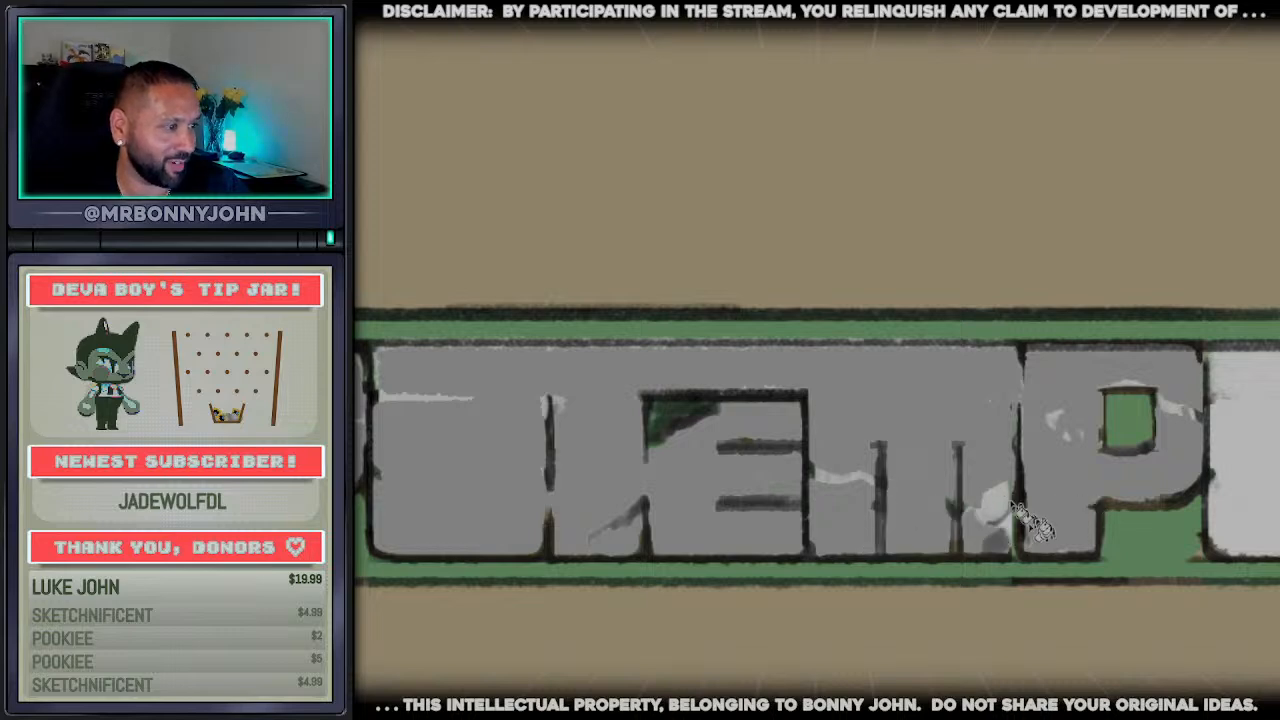
click(998, 505)
click(1250, 474)
Paint grey over the counters of both p letters and the last o so they become solid blocks
key(b)
drag(1141, 408, 1172, 408)
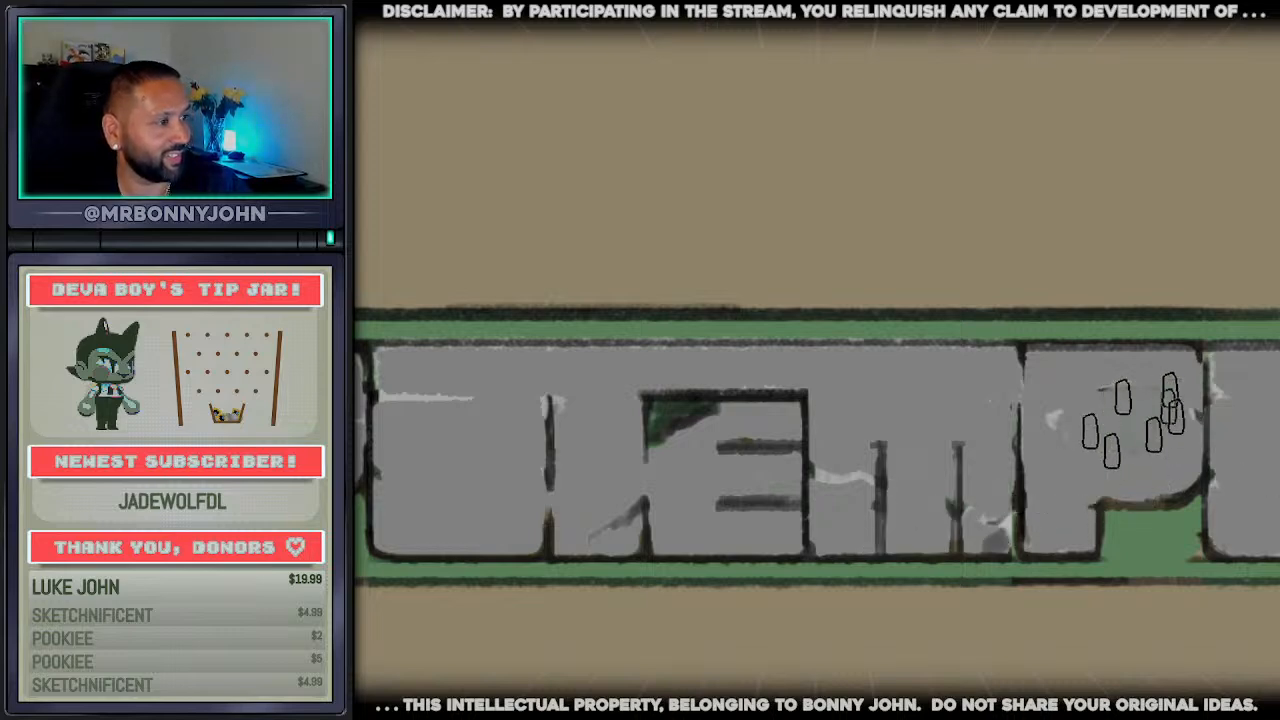
scroll(900, 472, down, 2)
scroll(600, 430, left, 2)
scroll(543, 370, up, 1)
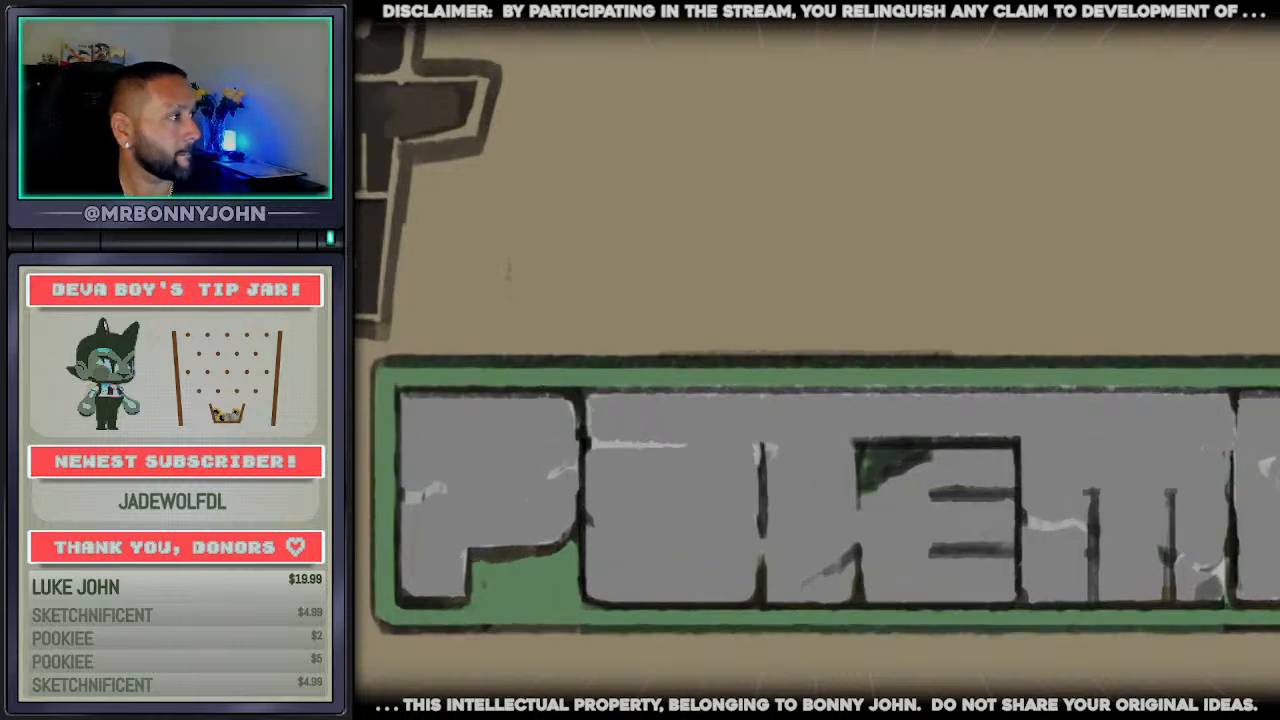
scroll(1075, 175, down, 3)
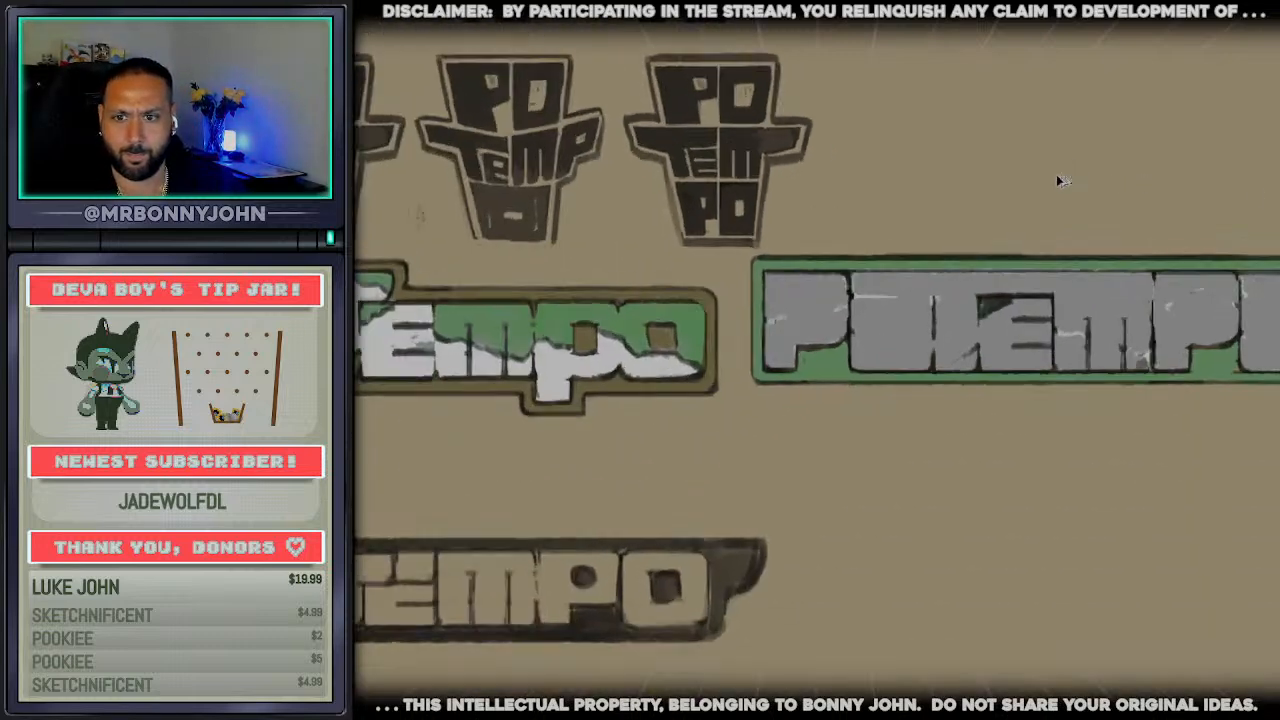
scroll(817, 360, right, 2)
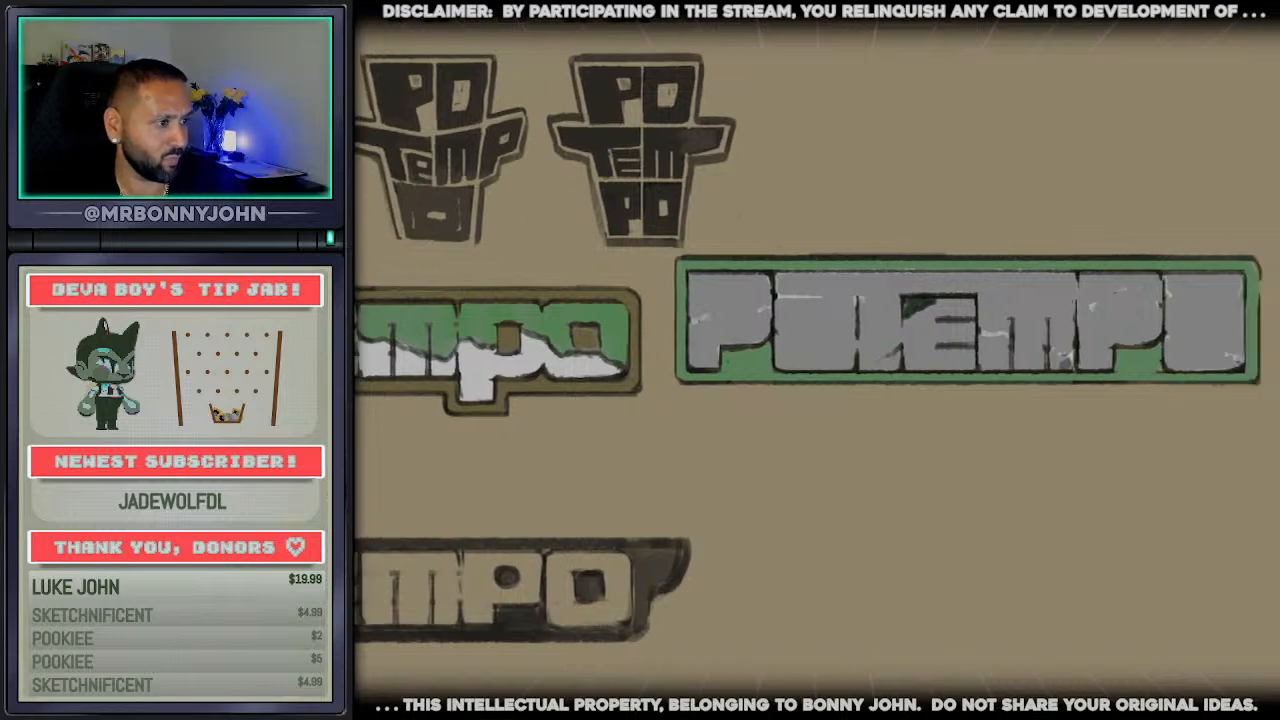
scroll(886, 186, right, 4)
scroll(908, 194, up, 1)
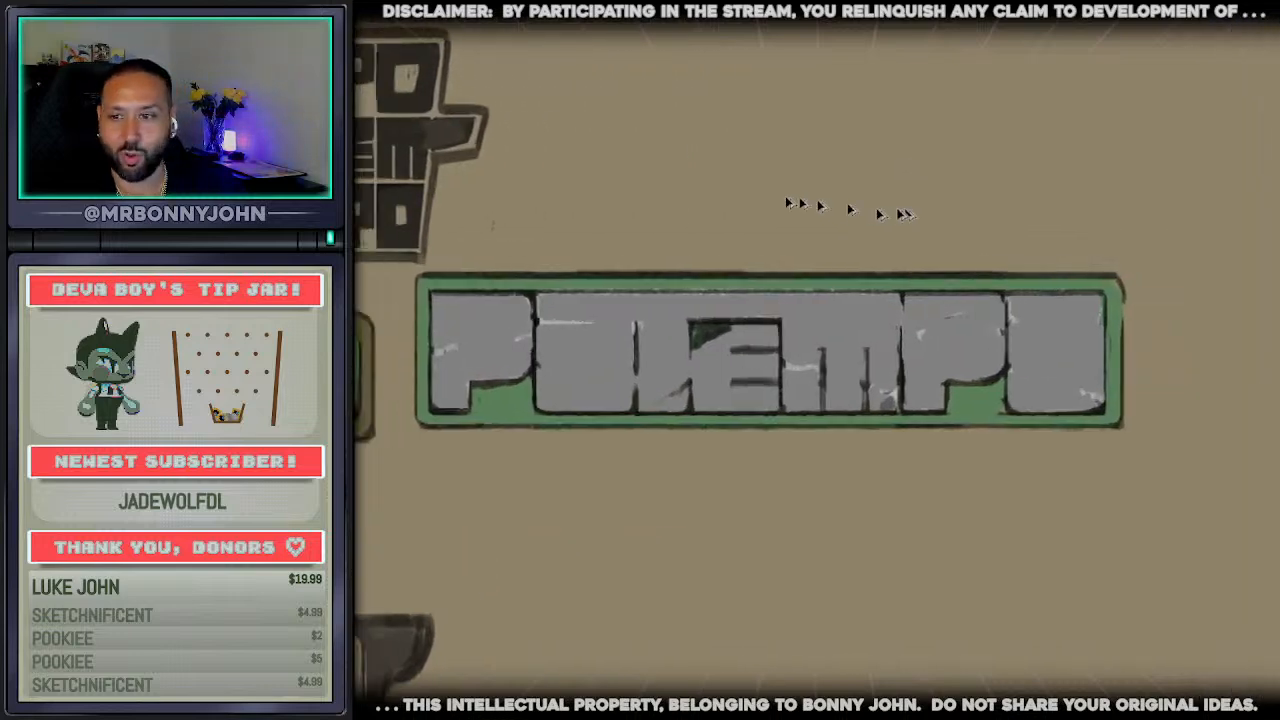
Outline the T's crossbar with curved dark lower corners on both sides, and paint grey over the green patch beneath it
scroll(634, 194, up, 1)
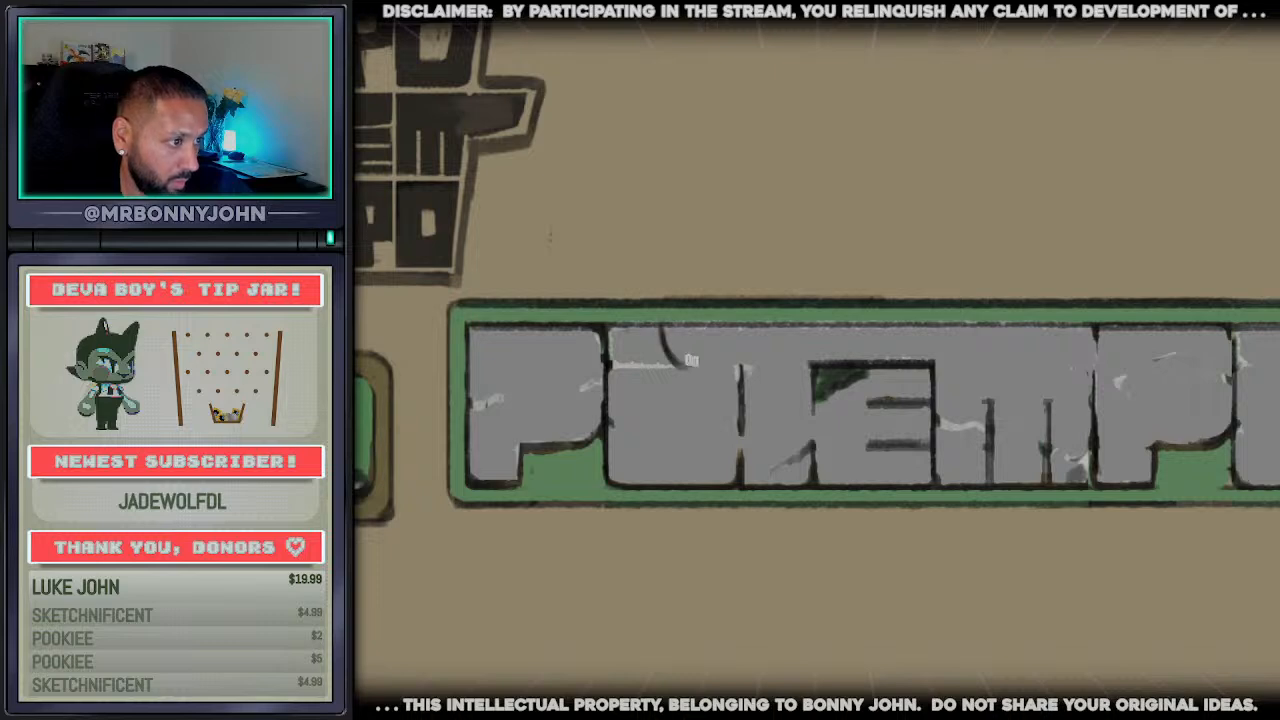
drag(677, 368, 736, 370)
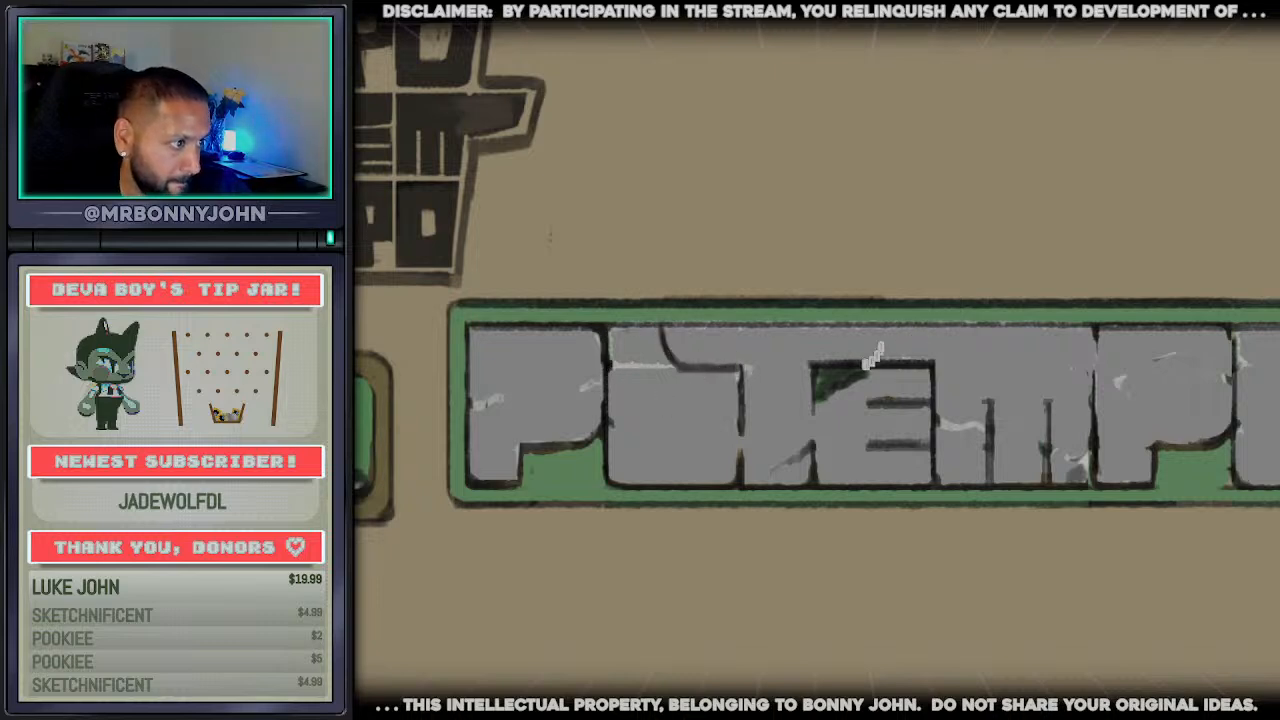
mouse_move(865, 391)
mouse_down()
mouse_move(832, 391)
mouse_move(862, 380)
mouse_move(828, 392)
mouse_move(825, 426)
mouse_move(823, 384)
mouse_up()
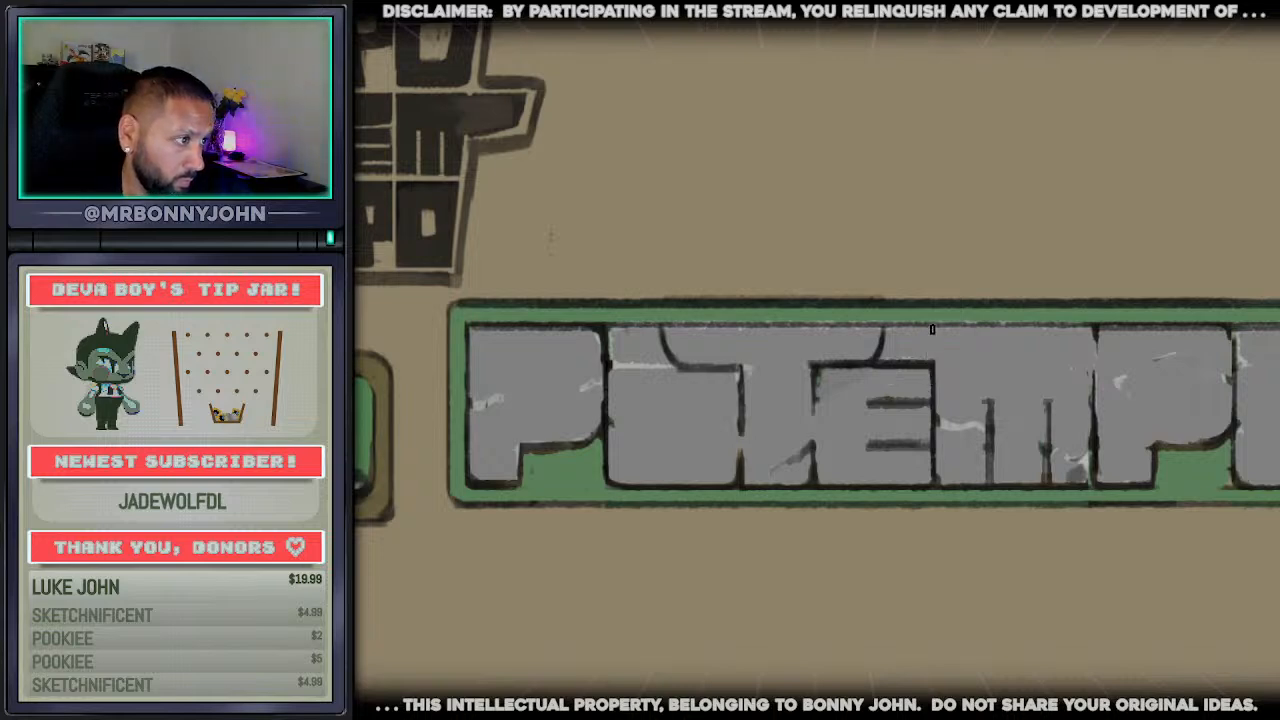
Extend the dark divider between the e and m up to the border, and paint grey over the e's inner bars
drag(932, 329, 931, 478)
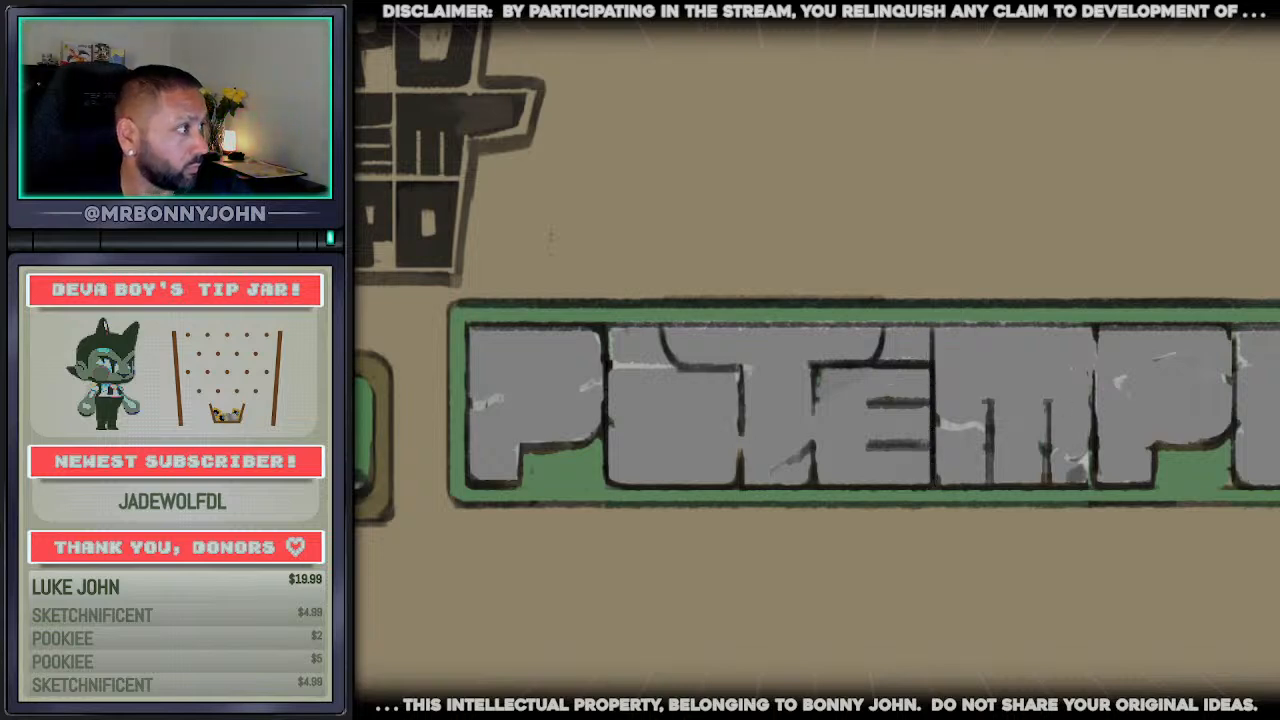
mouse_move(892, 350)
mouse_down()
mouse_move(903, 425)
mouse_move(916, 400)
mouse_move(894, 370)
mouse_move(883, 432)
mouse_move(838, 395)
mouse_up()
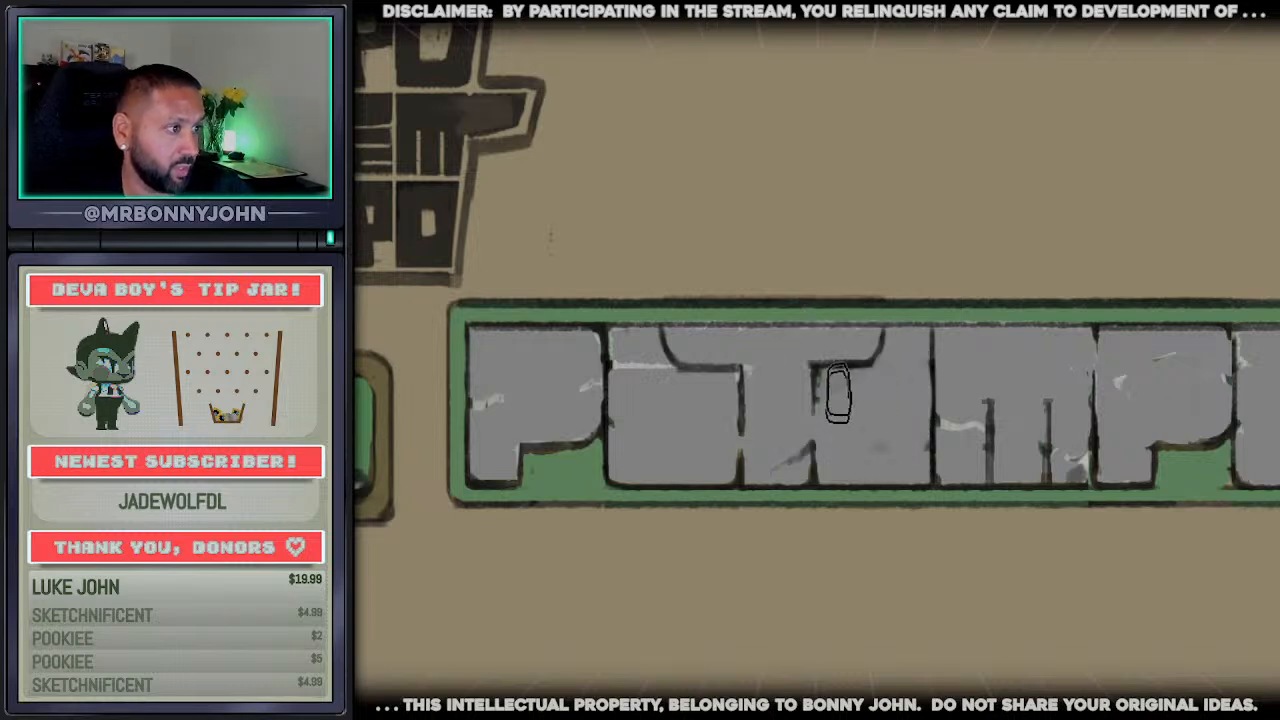
alt+click(812, 368)
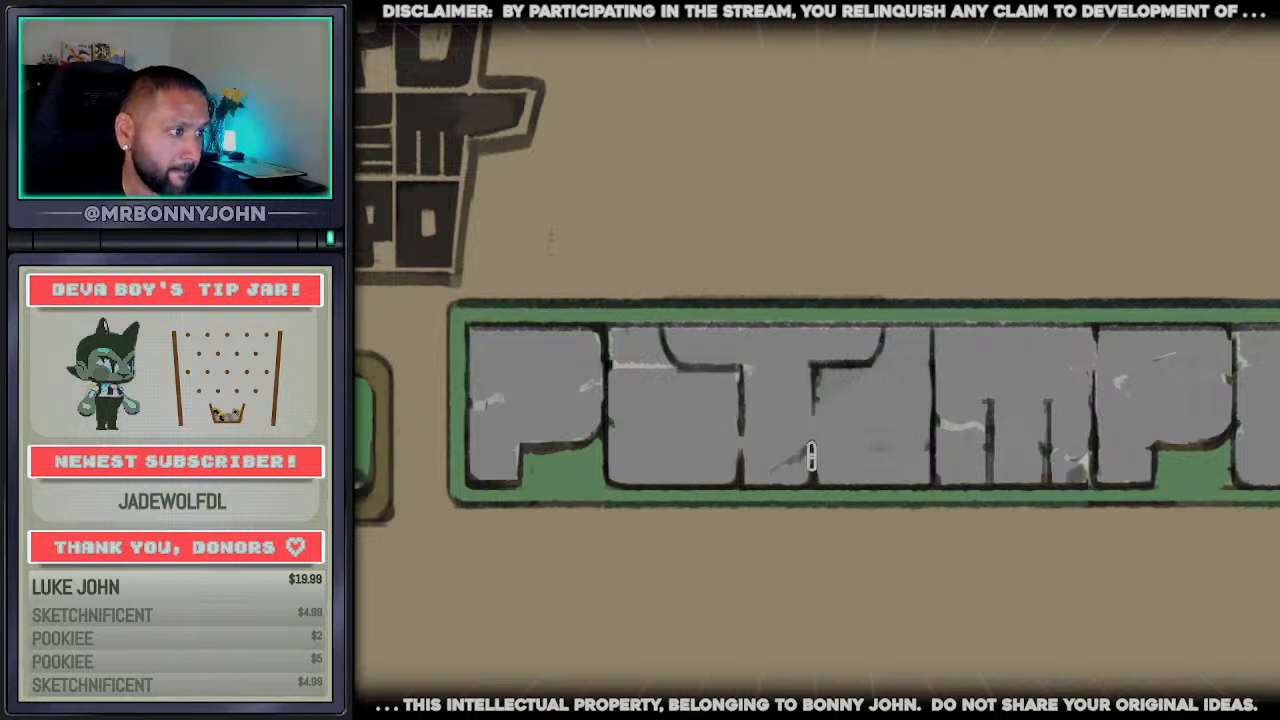
Draw the T stem's right edge farther left and the e–m divider farther right, painting grey over the old divider
drag(812, 456, 813, 384)
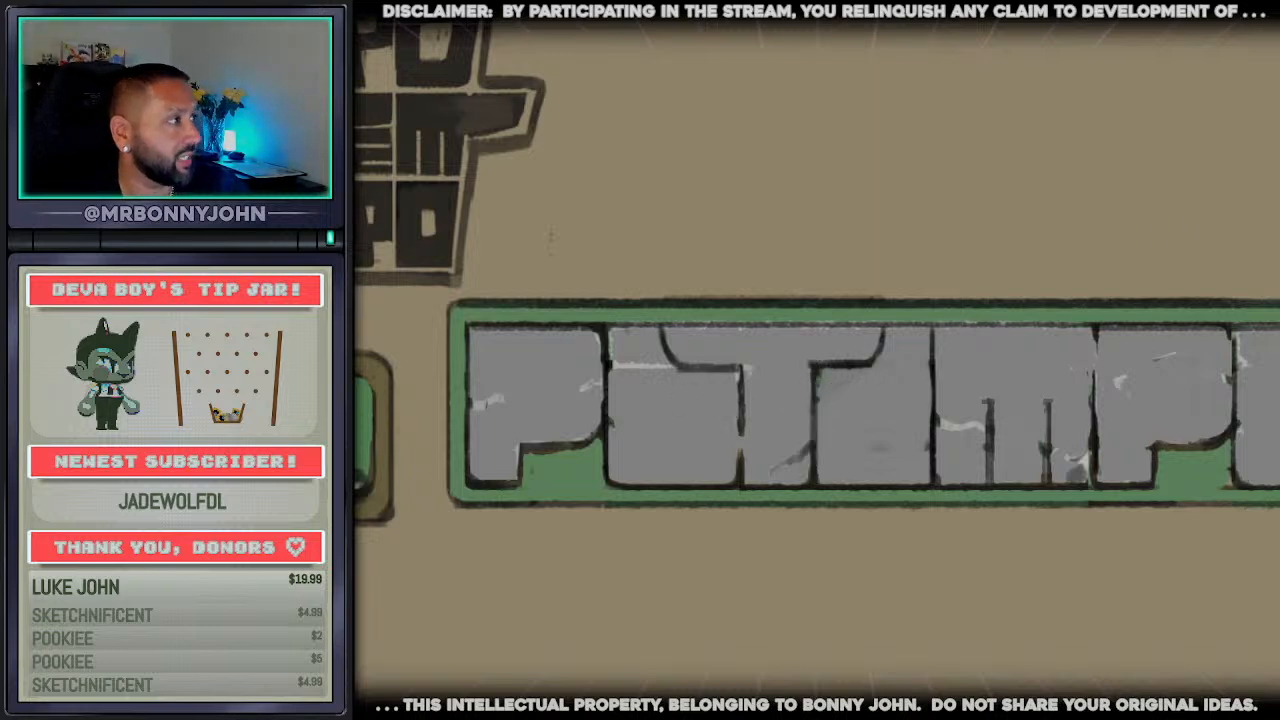
drag(808, 479, 813, 370)
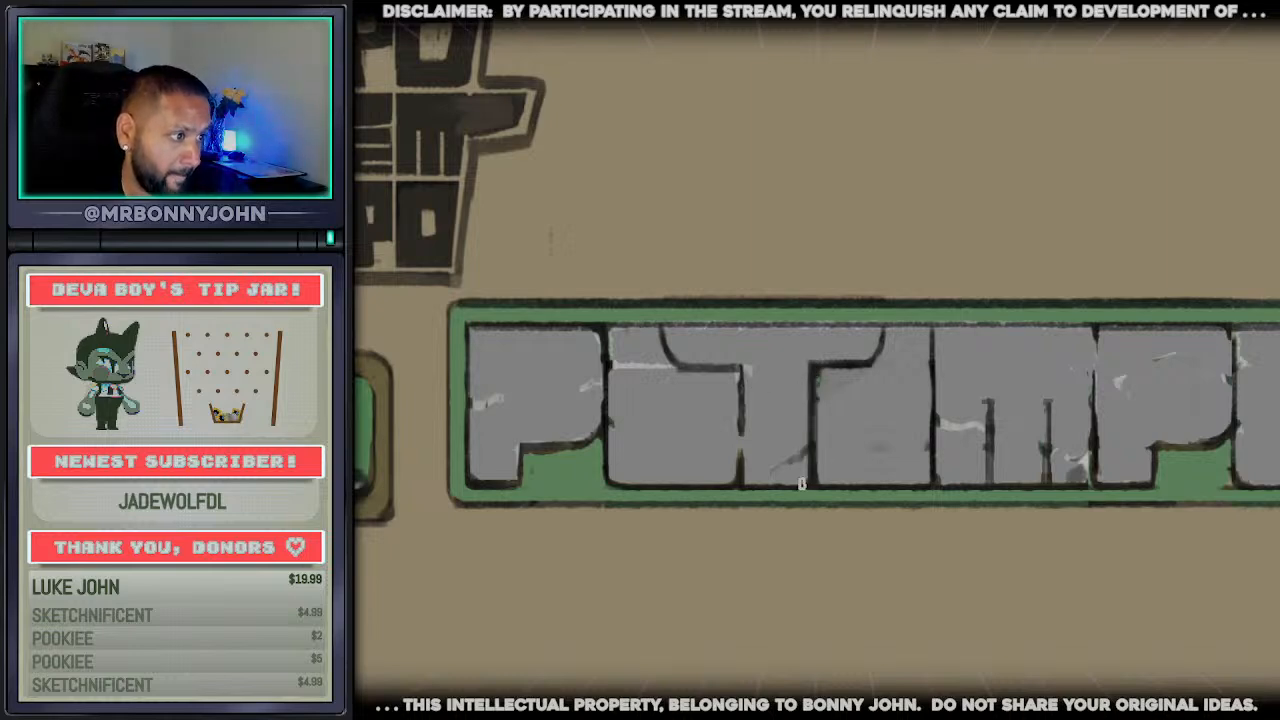
drag(801, 484, 802, 366)
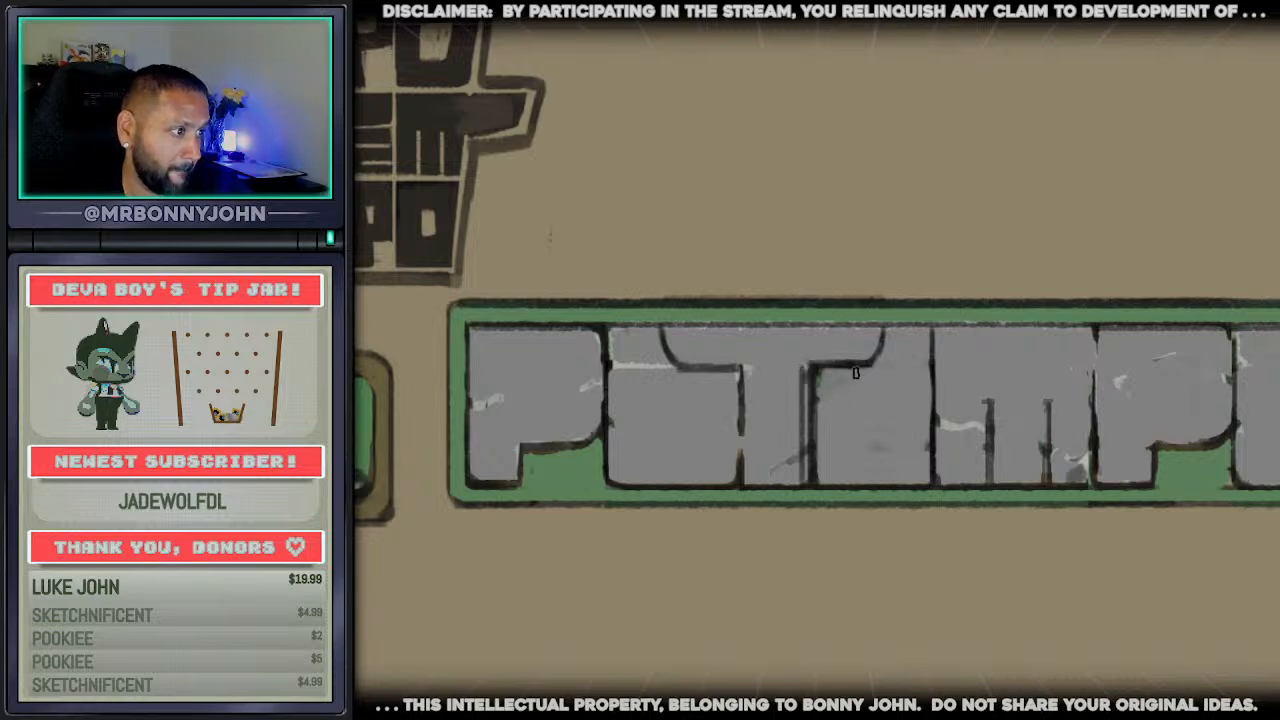
drag(940, 483, 938, 328)
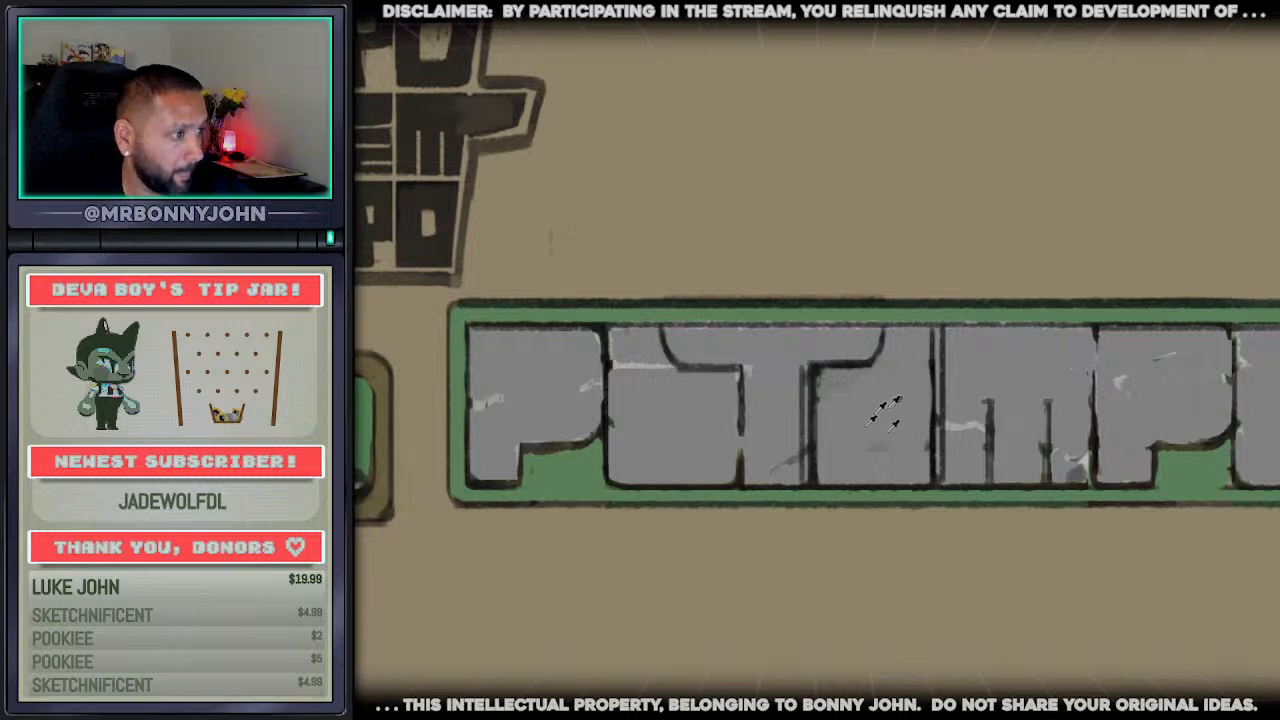
drag(929, 354, 931, 455)
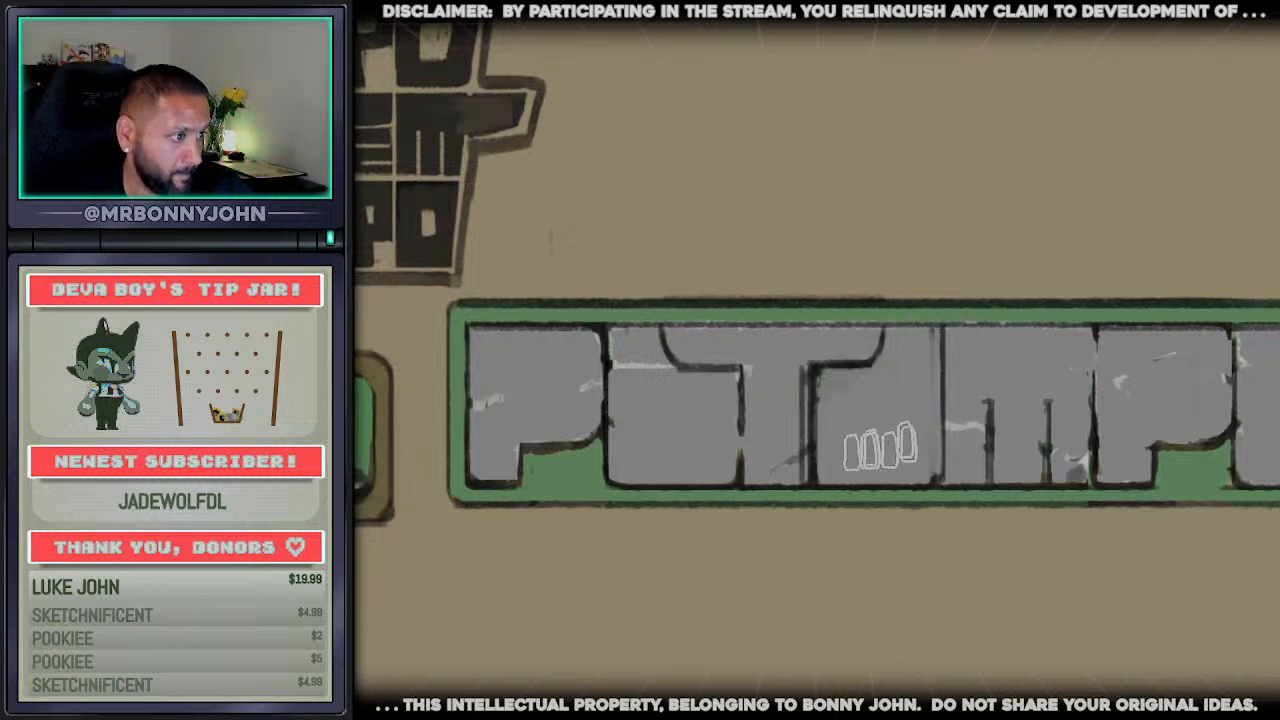
Paint grey over the T stem's old right edge, leaving the single narrower stem line beside the e
drag(798, 374, 799, 456)
key(ctrl+z)
drag(815, 376, 822, 484)
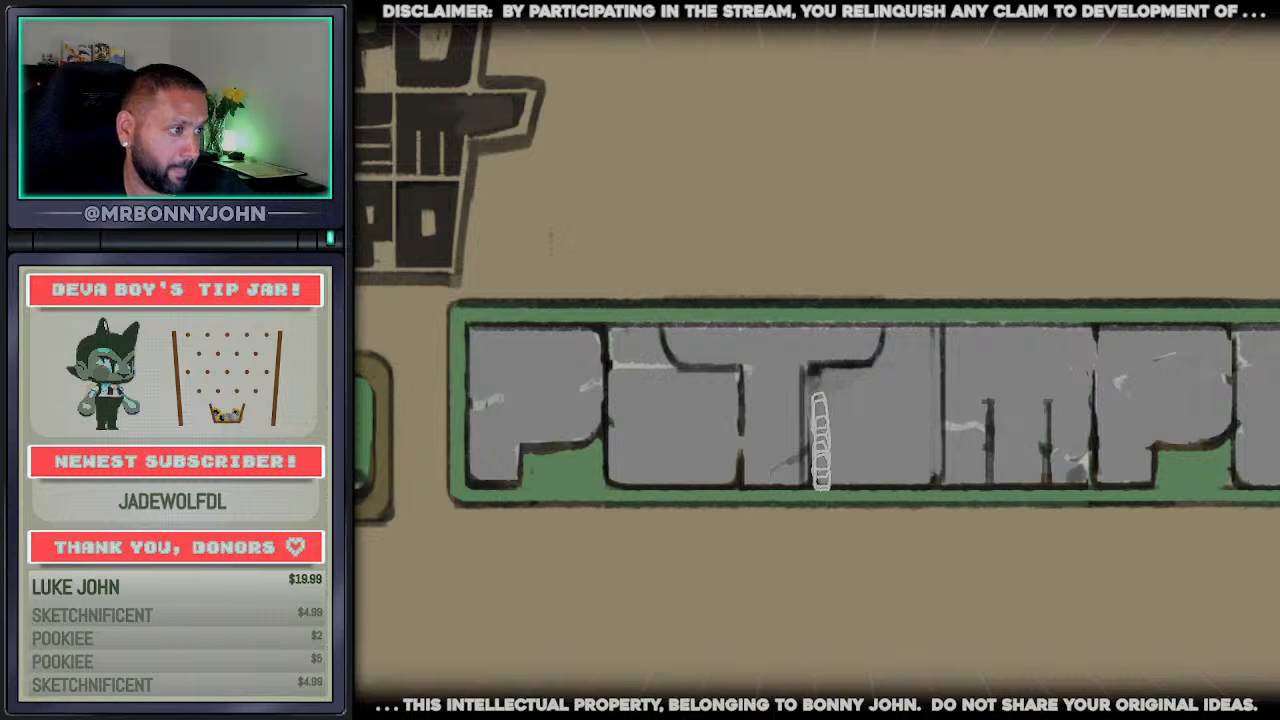
key(ctrl+z)
drag(815, 374, 812, 472)
drag(815, 373, 808, 459)
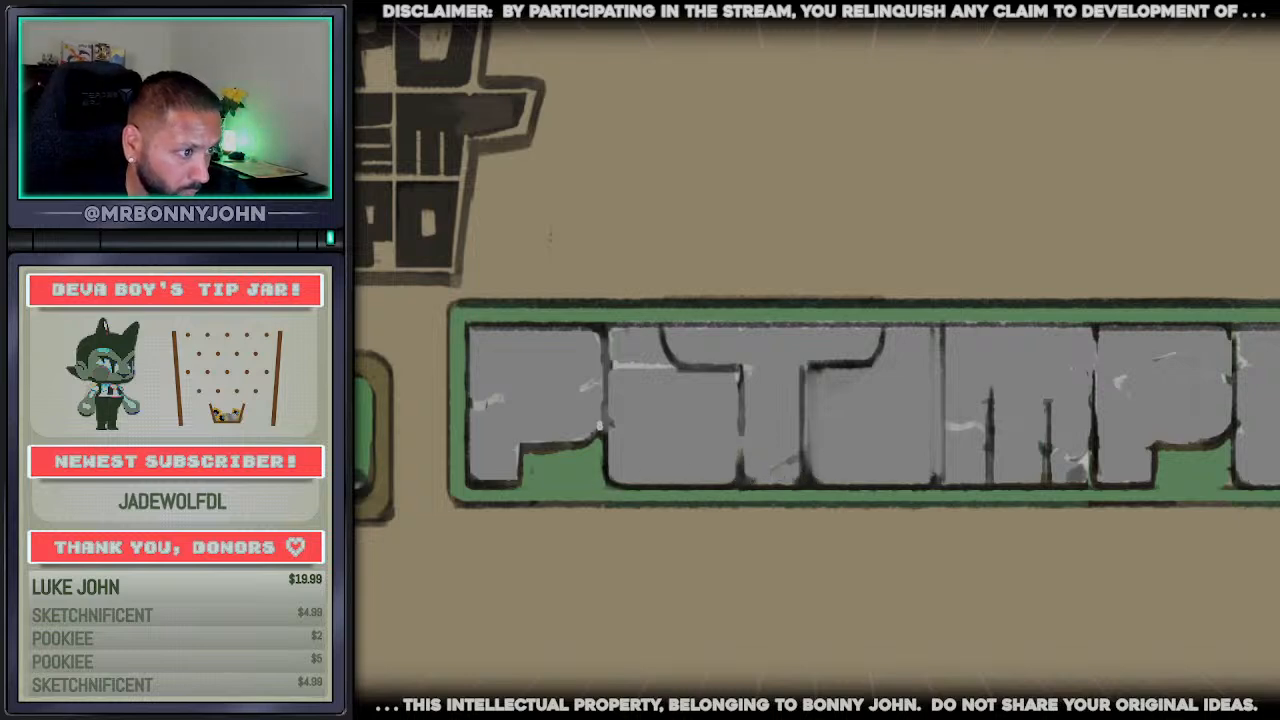
Draw a tapering dark slit down from the top edge of the first p as its new counter
drag(546, 346, 559, 408)
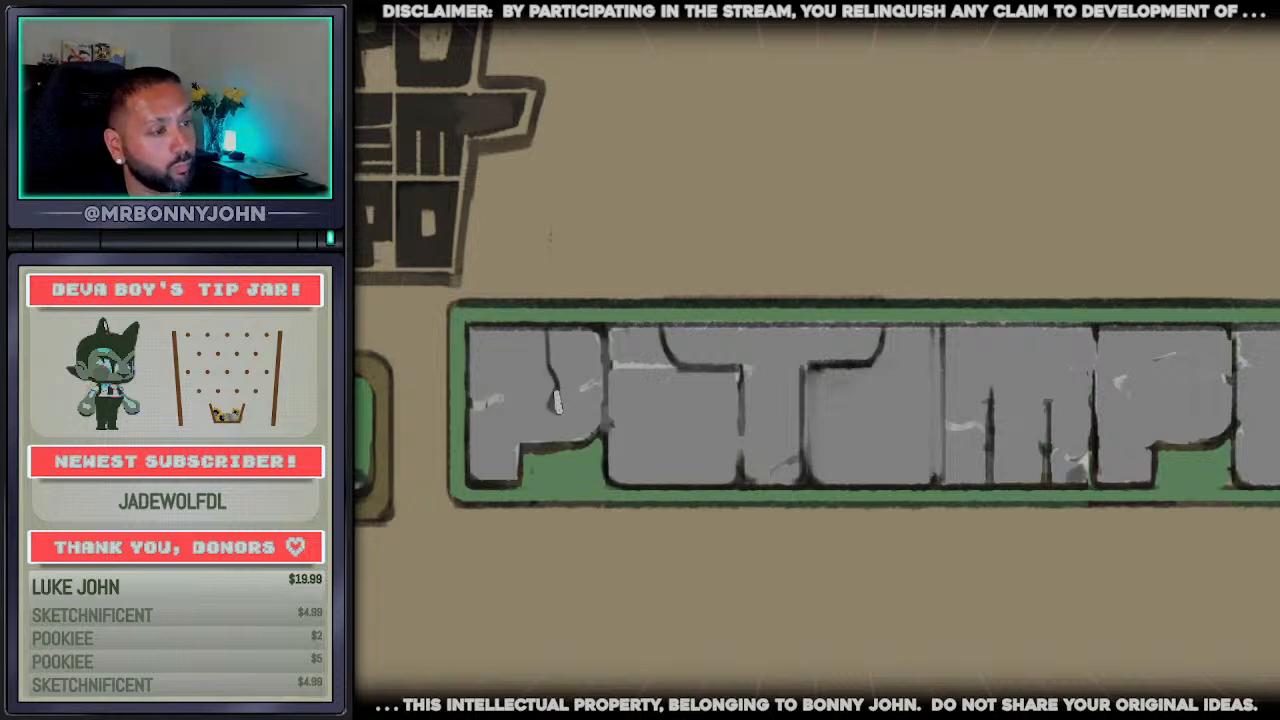
drag(548, 372, 546, 332)
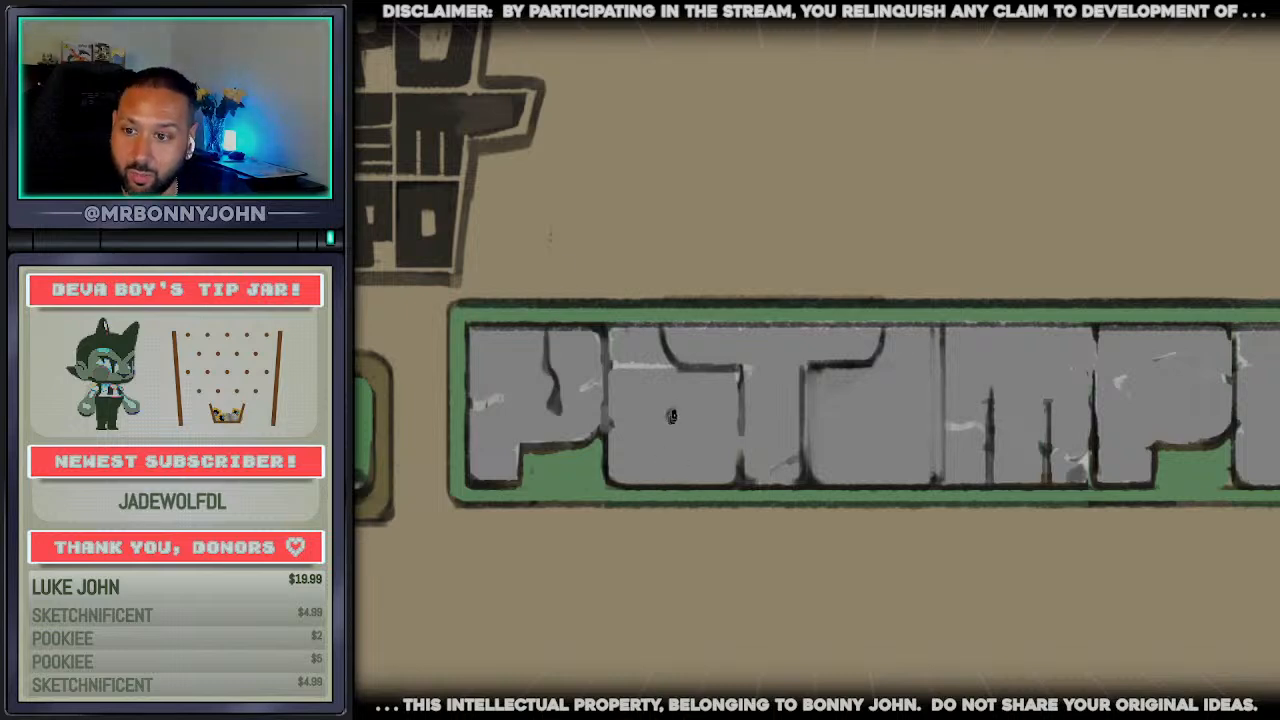
Draw a dark bulb-shaped counter with a thin slit in the first o, and widen the first p's slit counter into a bulb
mouse_move(672, 416)
mouse_down()
mouse_move(672, 429)
mouse_move(677, 418)
mouse_up()
drag(684, 371, 678, 428)
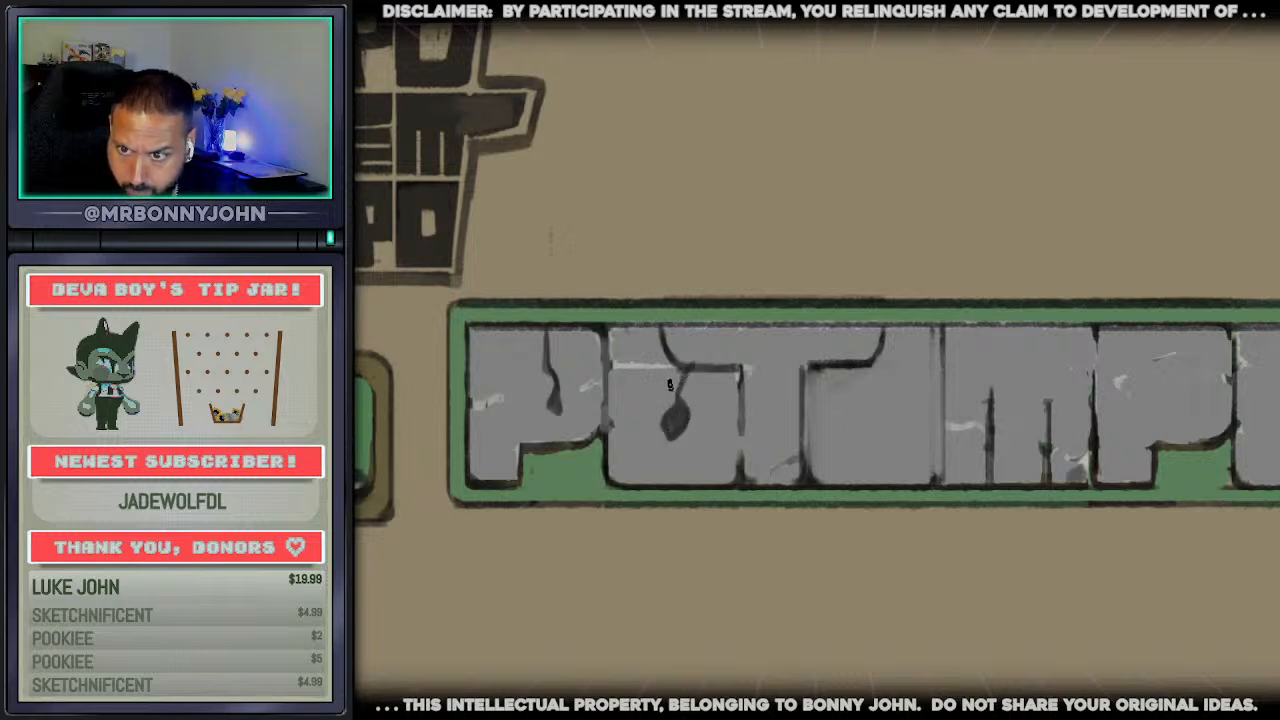
mouse_move(547, 368)
mouse_down()
mouse_move(530, 392)
mouse_move(556, 406)
mouse_move(535, 386)
mouse_move(568, 397)
mouse_up()
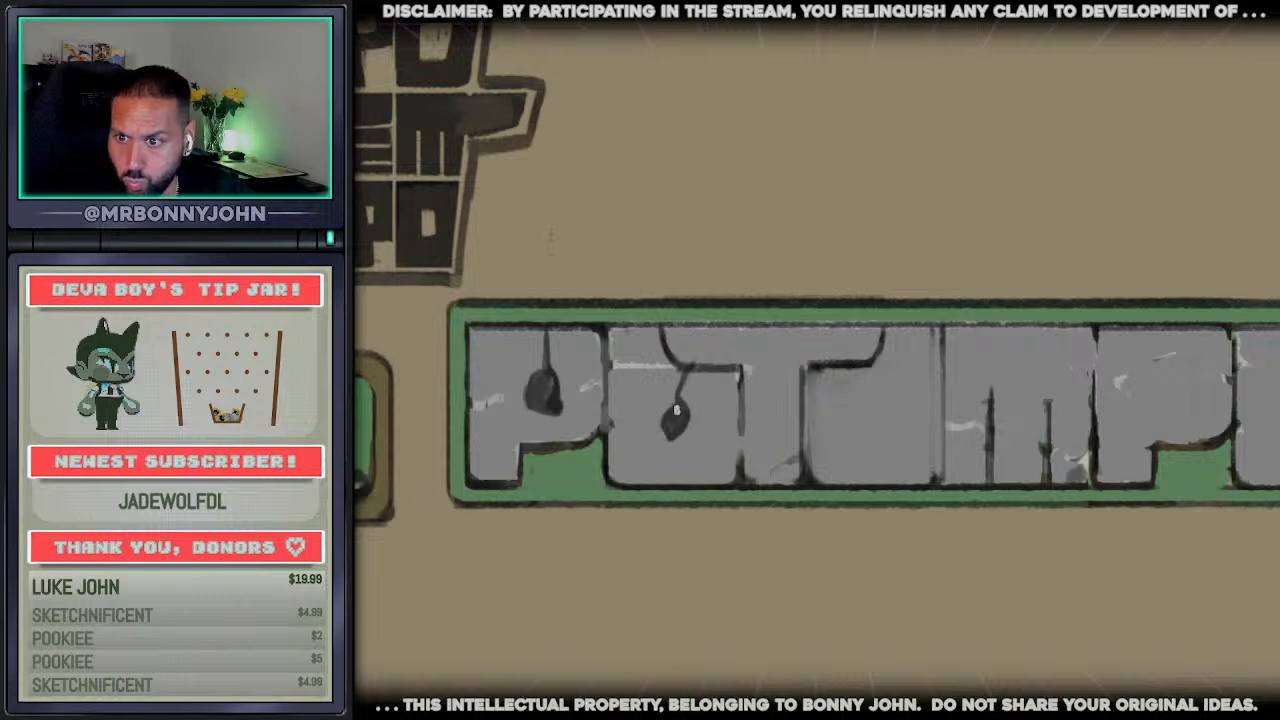
mouse_move(676, 410)
mouse_down()
mouse_move(660, 414)
mouse_move(661, 437)
mouse_move(690, 424)
mouse_move(678, 430)
mouse_move(680, 407)
mouse_up()
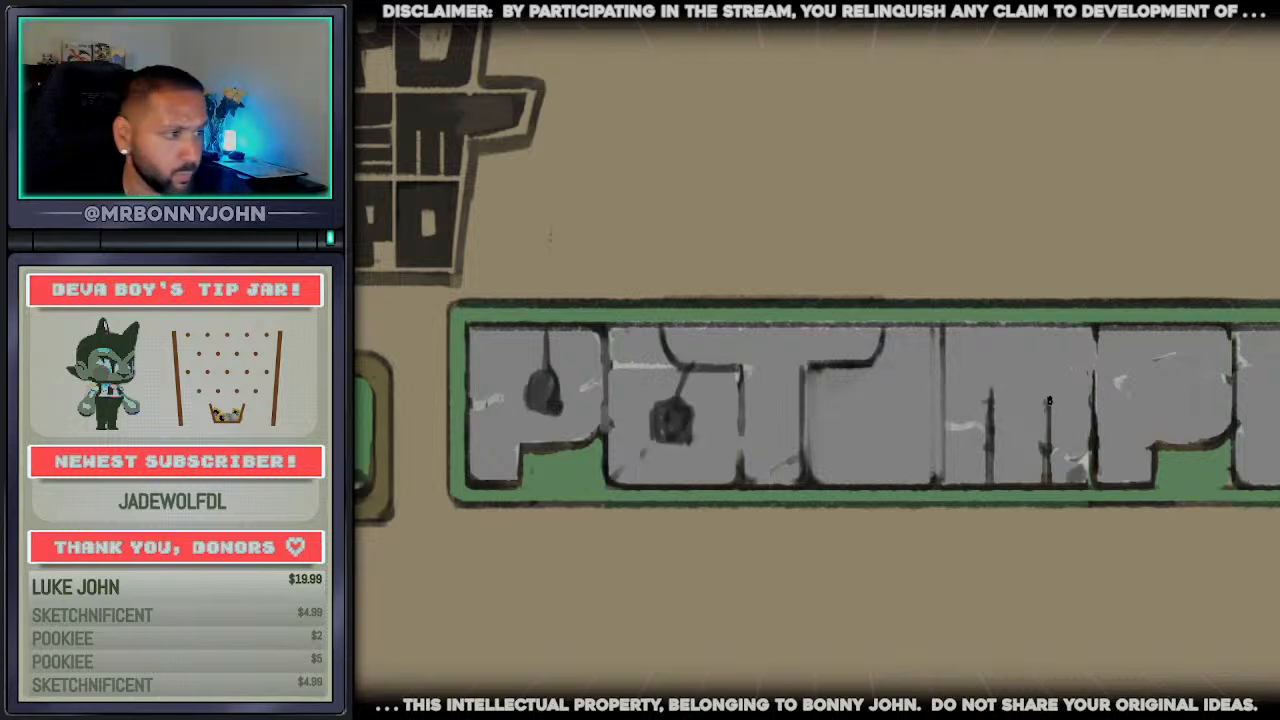
Cut dark horizontal slits into the e, extend the m's slit upward, and draw a squarish dark counter in the second p
drag(951, 438, 879, 440)
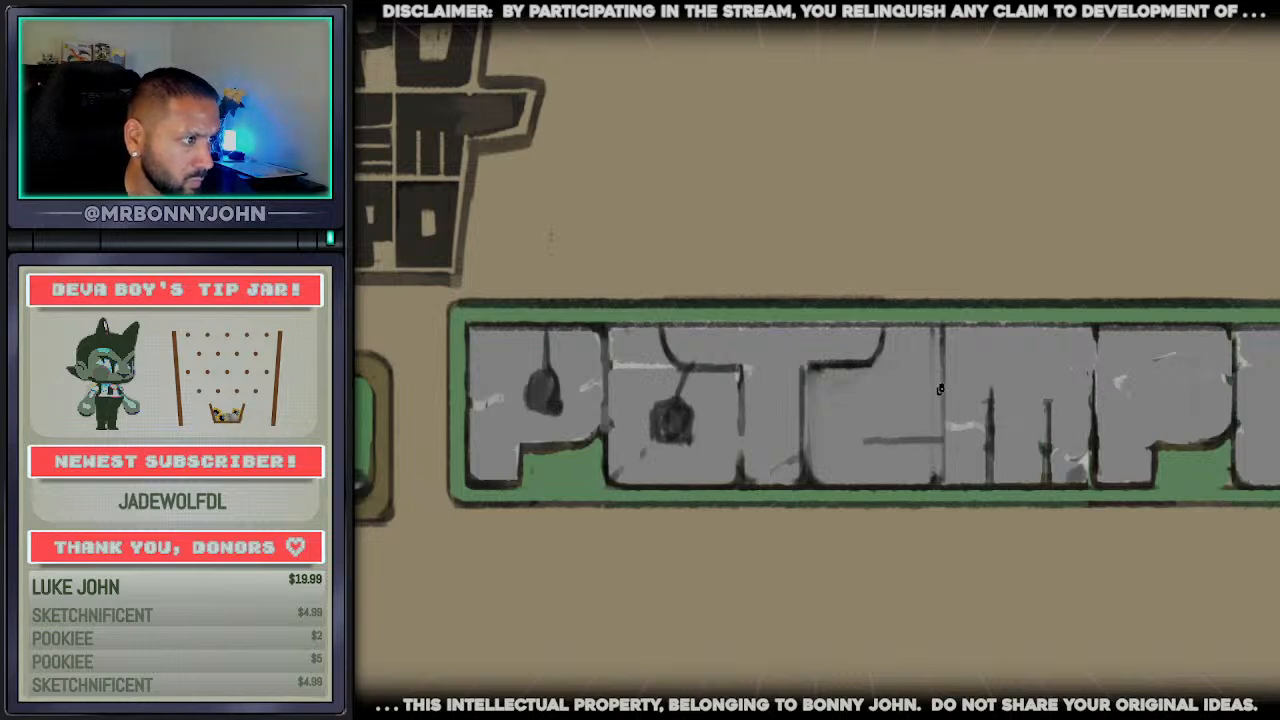
mouse_move(940, 389)
mouse_down()
mouse_move(866, 386)
mouse_move(935, 382)
mouse_move(941, 335)
mouse_move(1054, 322)
mouse_up()
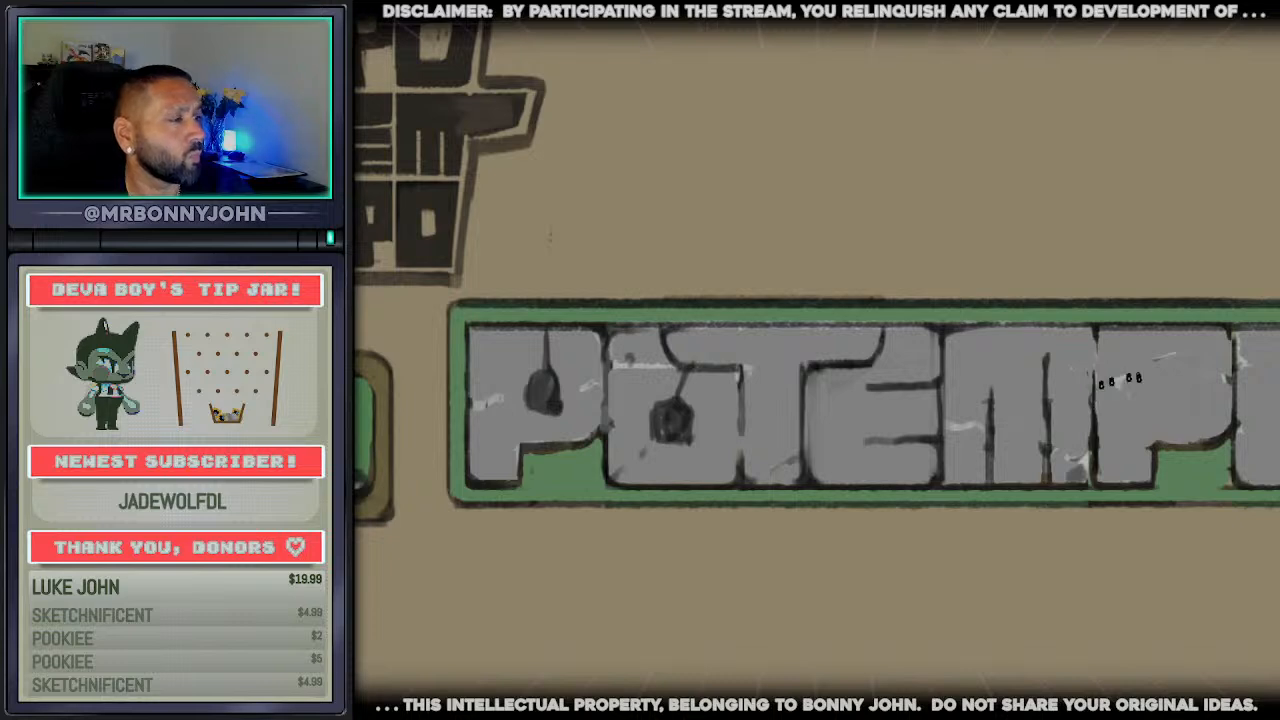
mouse_move(1164, 399)
mouse_down()
mouse_move(1188, 402)
mouse_move(1173, 384)
mouse_move(1183, 392)
mouse_move(1156, 409)
mouse_move(1160, 379)
mouse_move(1192, 380)
mouse_move(1168, 410)
mouse_move(1204, 408)
mouse_move(1162, 378)
mouse_up()
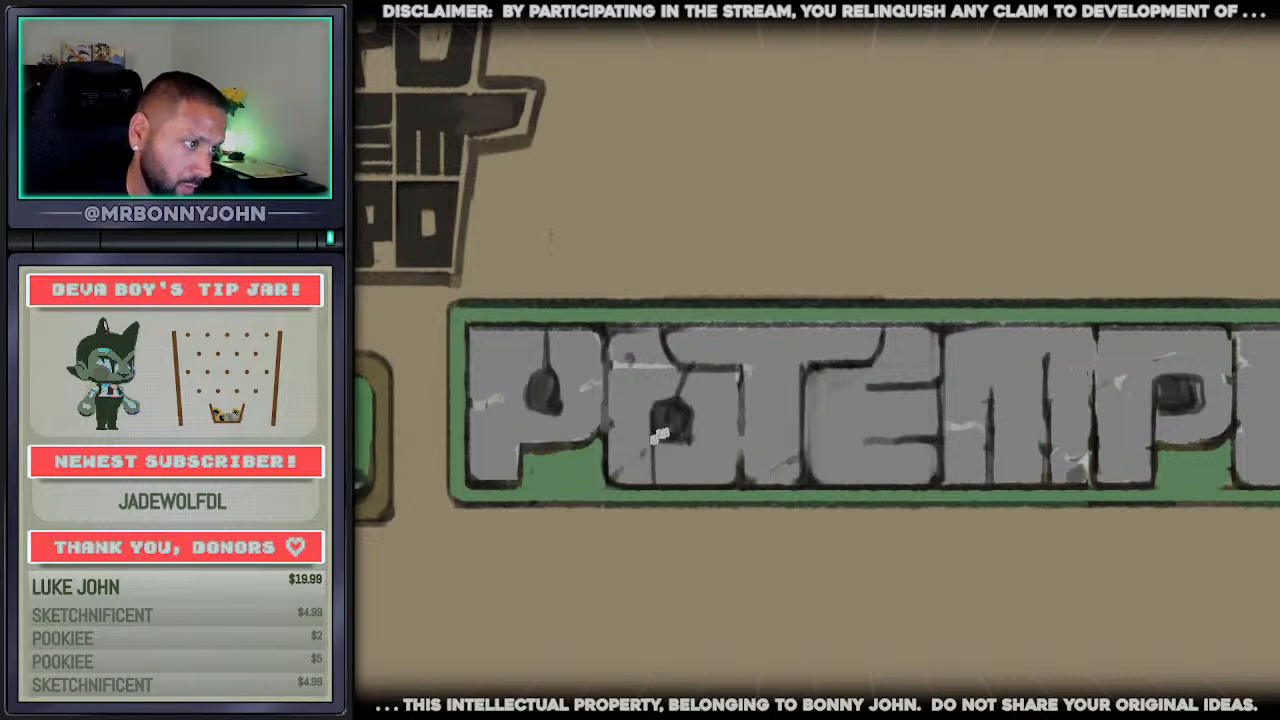
Square off the dark counters of the first o and first p, adding straight slits that run from them to the letter edges
mouse_move(660, 436)
mouse_down()
mouse_move(689, 436)
mouse_move(682, 402)
mouse_move(698, 421)
mouse_up()
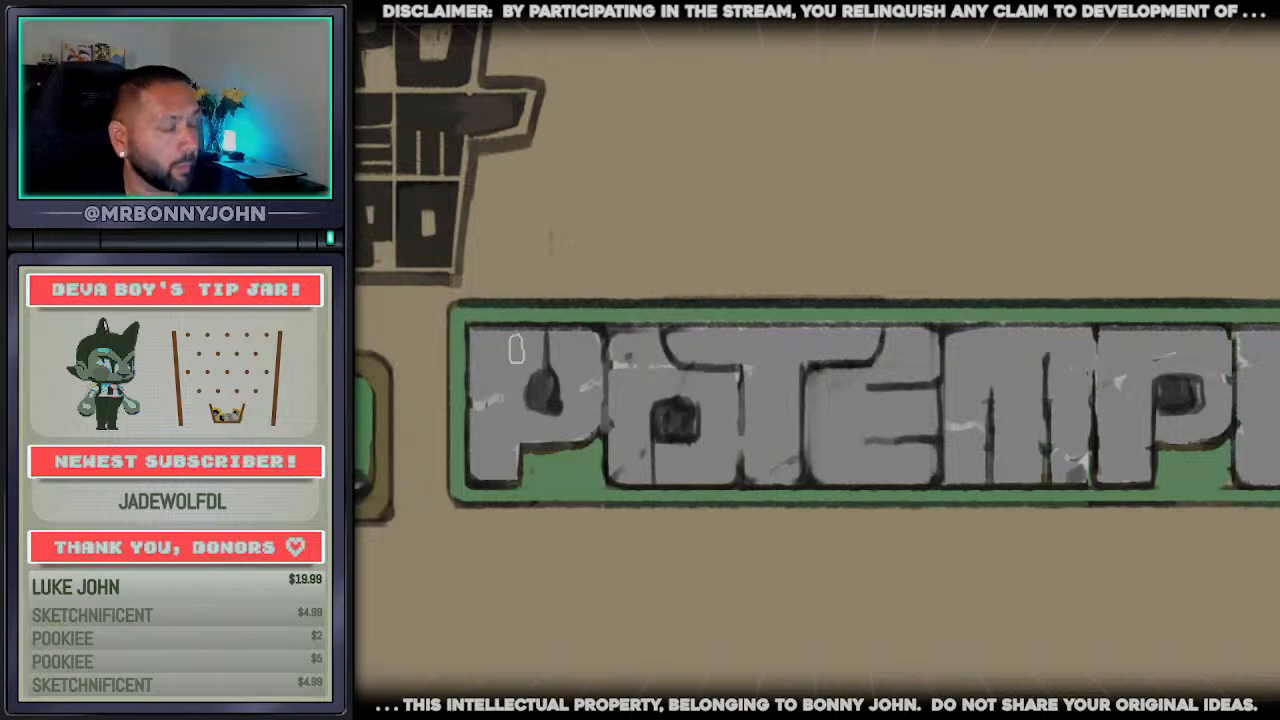
mouse_move(516, 348)
mouse_down()
mouse_move(543, 366)
mouse_move(537, 400)
mouse_move(557, 388)
mouse_move(552, 405)
mouse_up()
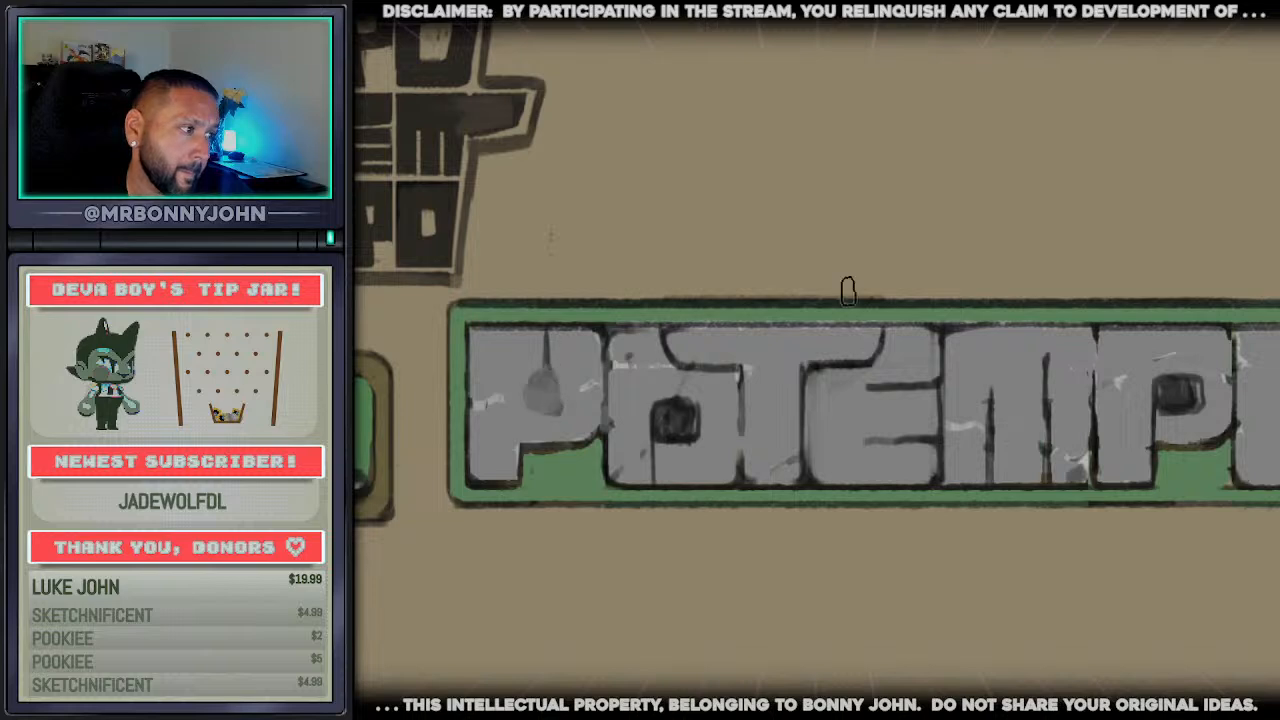
key(ctrl+z)
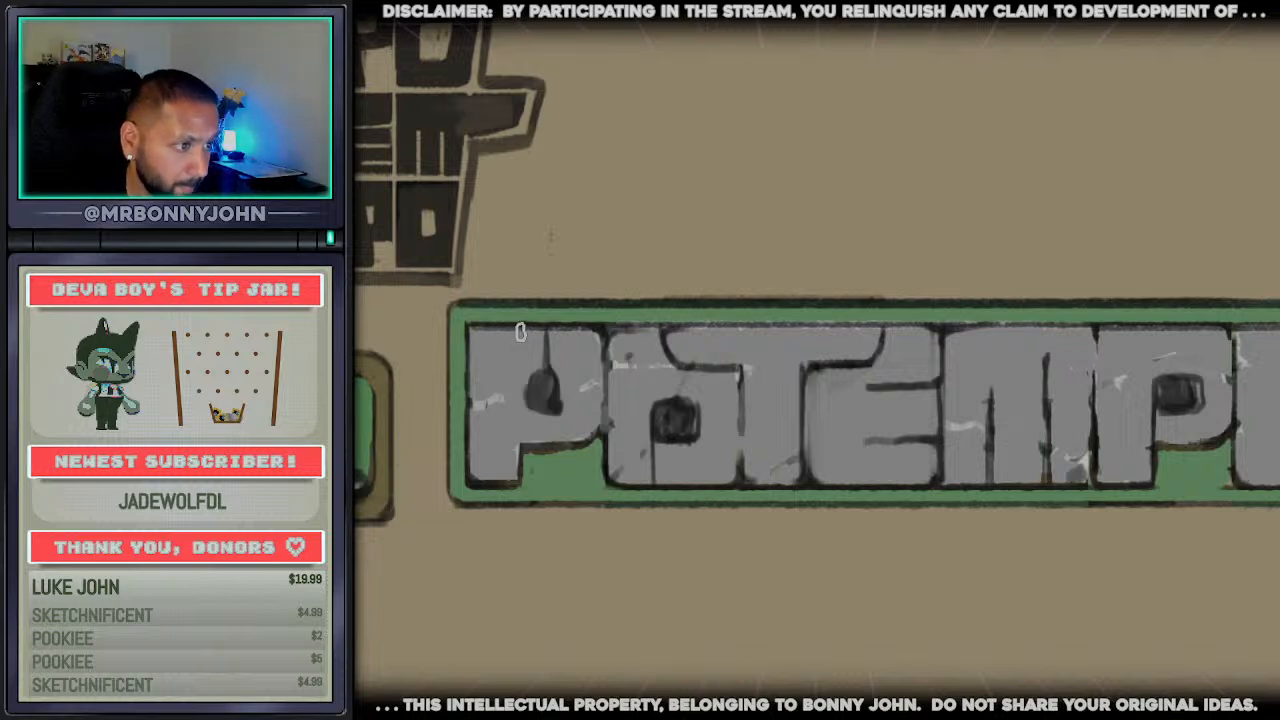
mouse_move(521, 333)
mouse_down()
mouse_move(523, 400)
mouse_move(544, 378)
mouse_move(561, 395)
mouse_move(535, 407)
mouse_up()
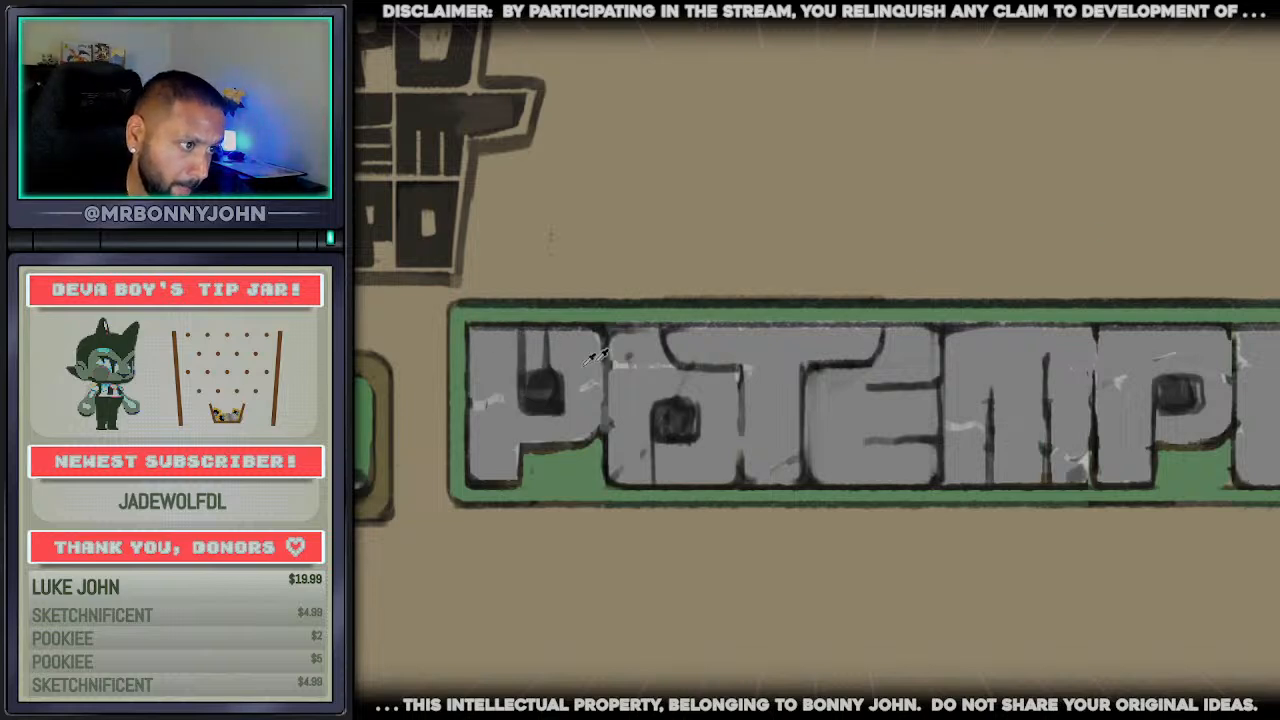
alt+click(595, 356)
mouse_move(572, 358)
mouse_down()
mouse_move(554, 346)
mouse_move(579, 342)
mouse_up()
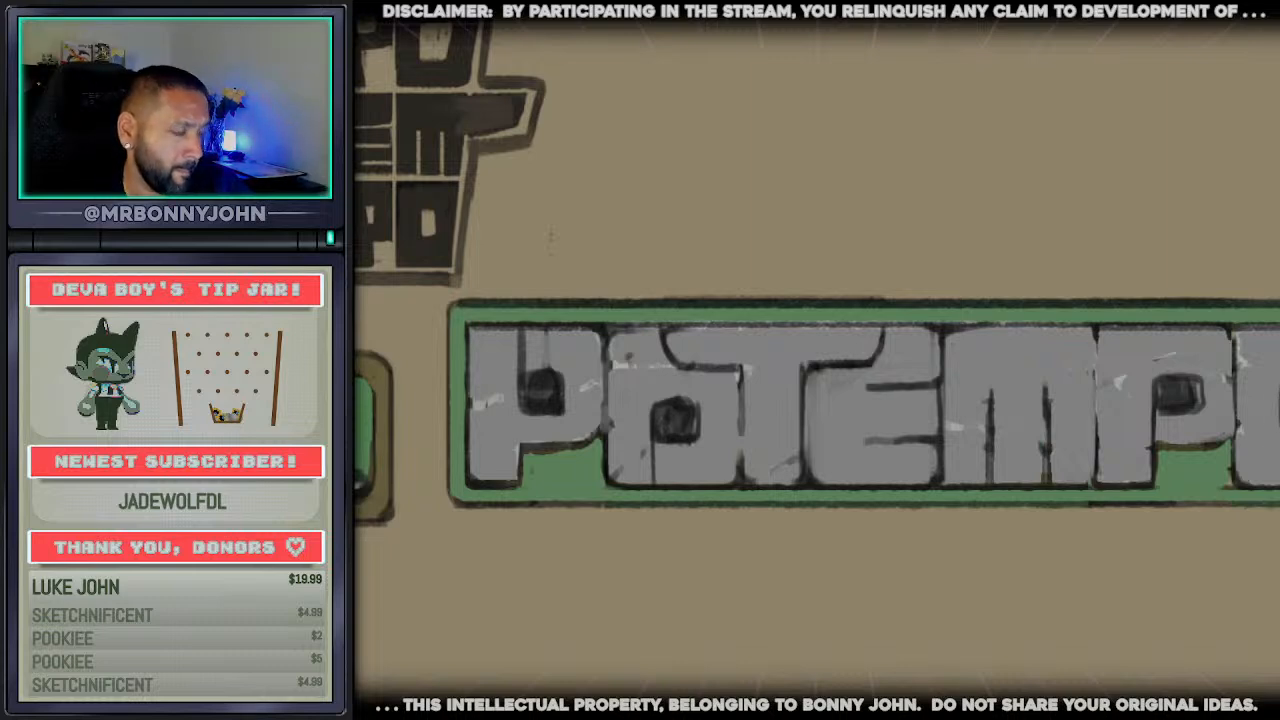
Draw two parallel horizontal dark guide lines across the whole word at the height of the p counters
scroll(1079, 176, down, 5)
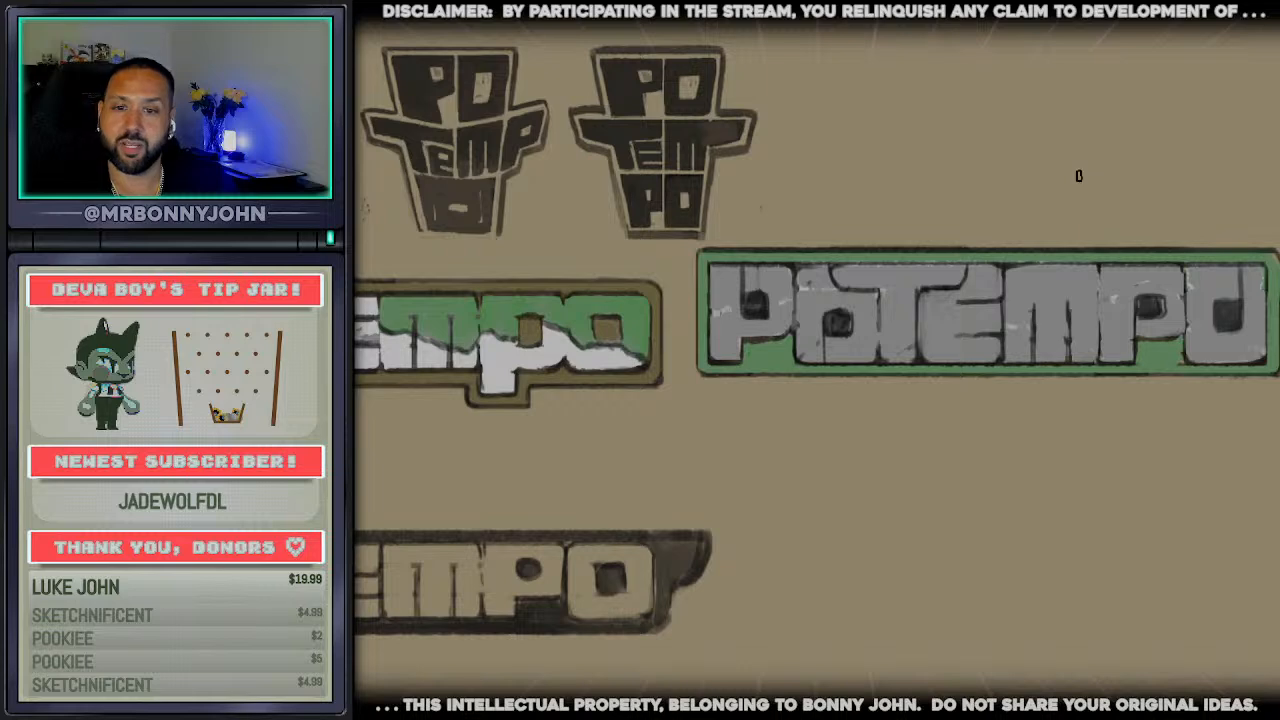
scroll(817, 360, right, 2)
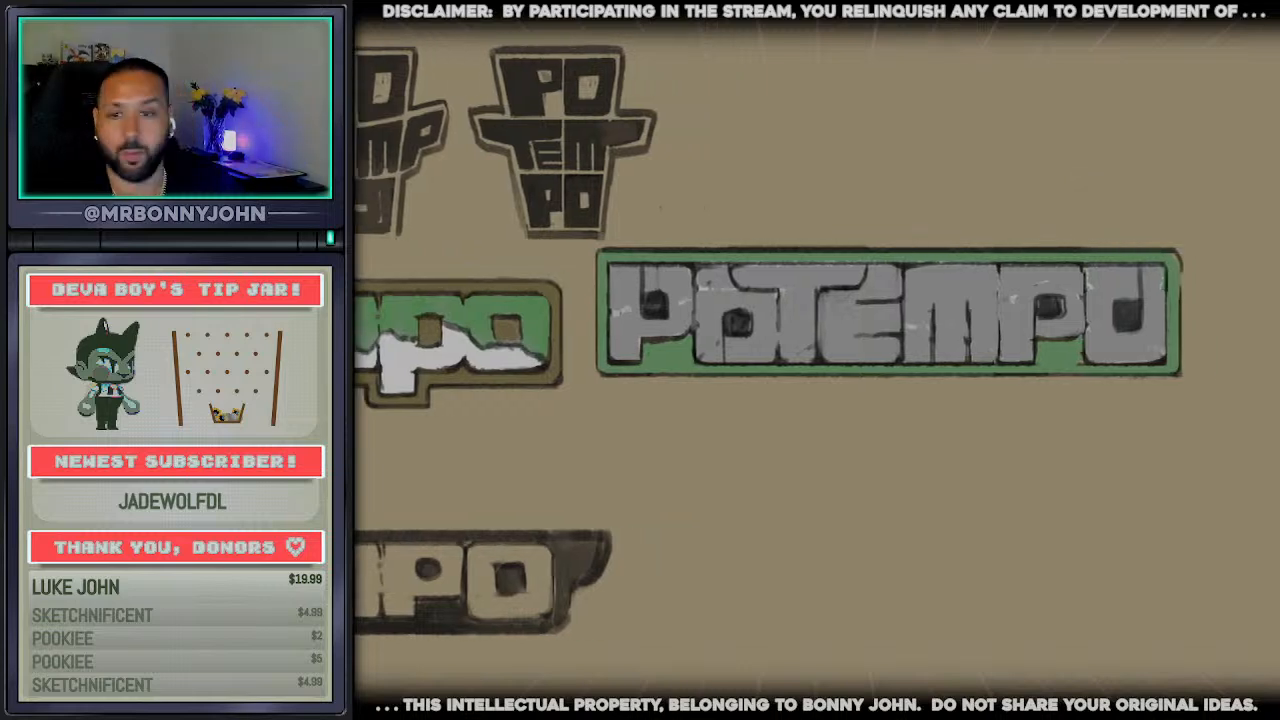
scroll(1060, 262, up, 2)
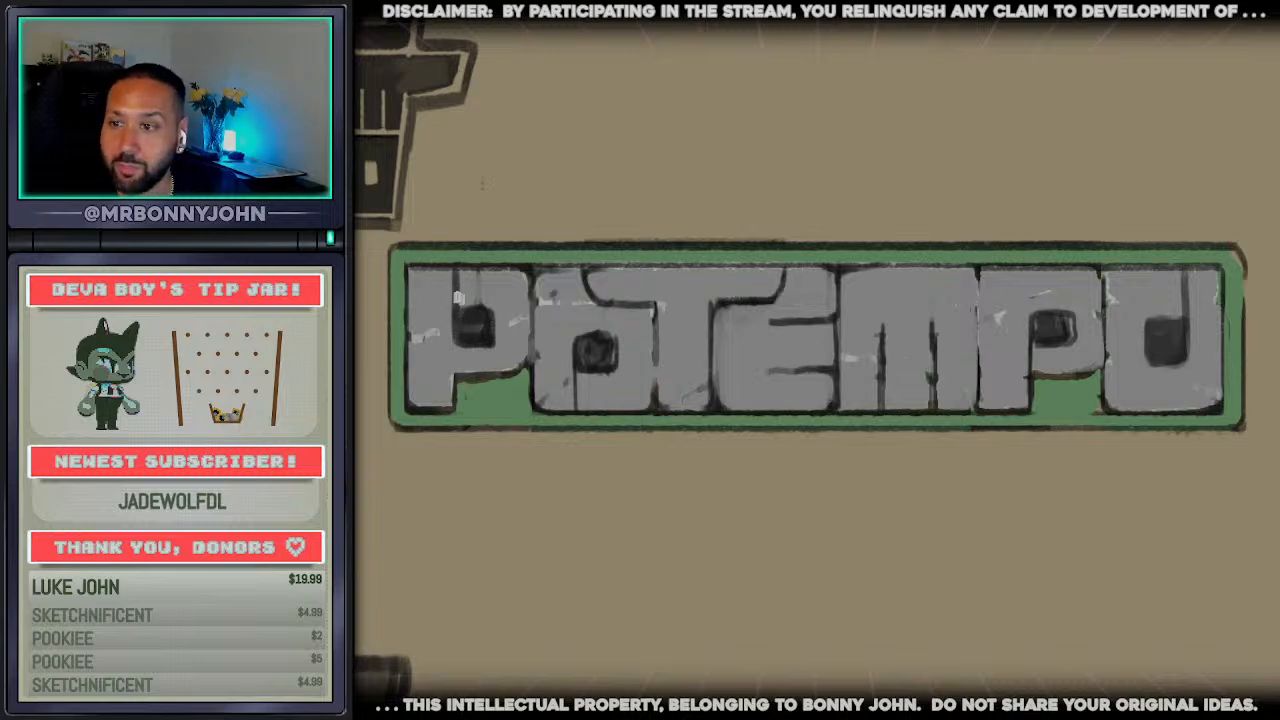
drag(456, 308, 1181, 309)
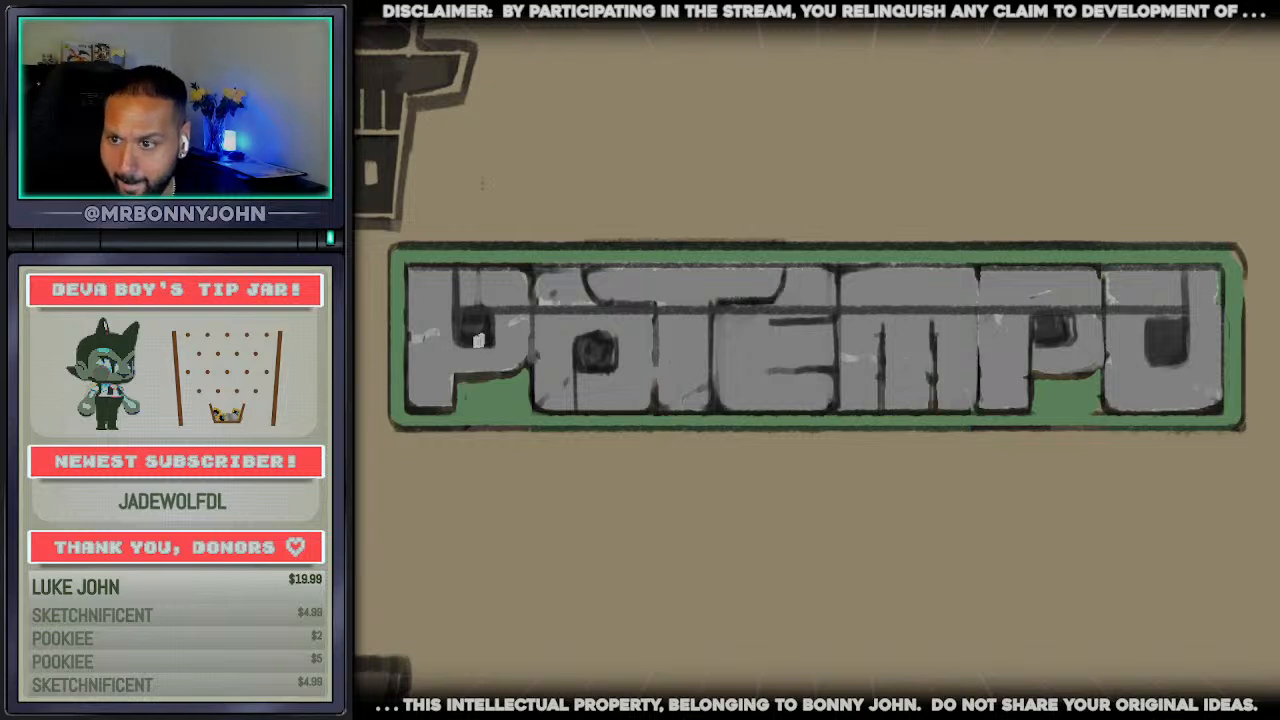
mouse_move(464, 343)
mouse_down()
mouse_move(1192, 335)
mouse_move(1190, 365)
mouse_move(1196, 350)
mouse_up()
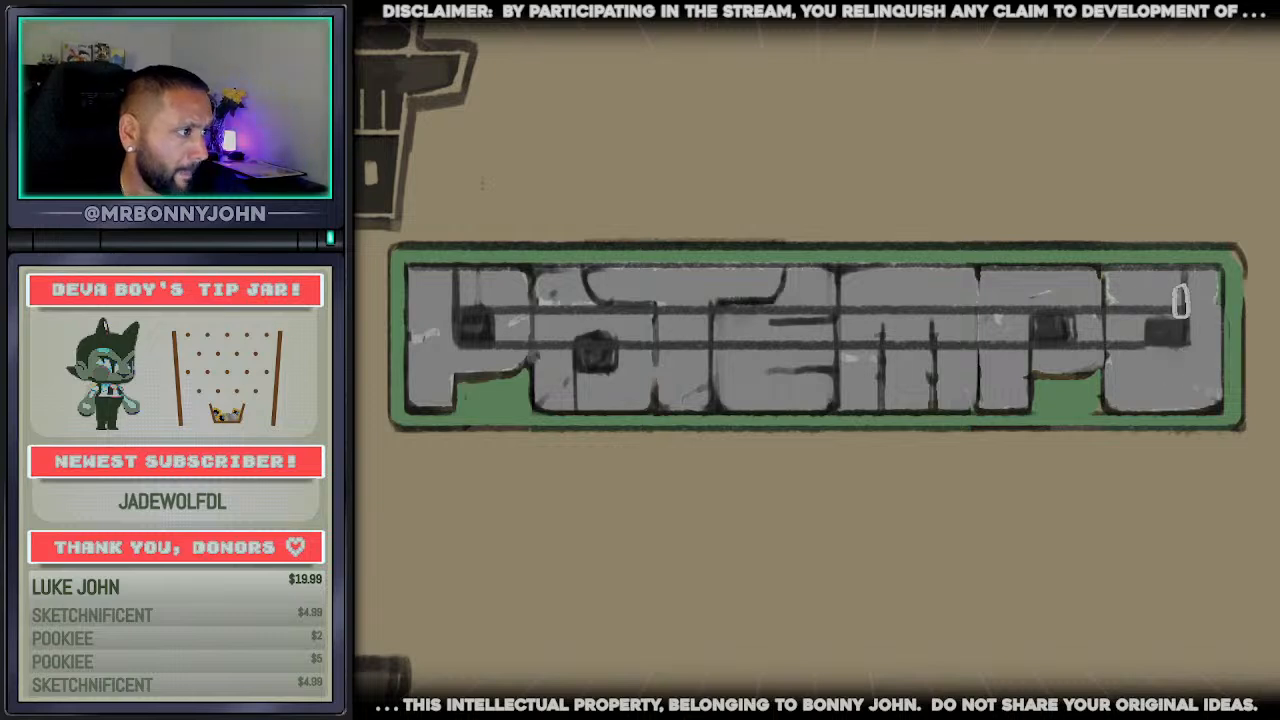
Paint grey over the guide lines between the letters, and redraw the first o's square counter level with the p counters
mouse_move(1128, 305)
mouse_down()
mouse_move(1134, 338)
mouse_move(1118, 306)
mouse_move(1084, 345)
mouse_move(986, 320)
mouse_move(963, 337)
mouse_move(946, 309)
mouse_move(858, 318)
mouse_up()
mouse_move(858, 318)
mouse_down()
mouse_move(950, 321)
mouse_move(881, 357)
mouse_move(851, 340)
mouse_move(908, 328)
mouse_move(856, 316)
mouse_move(855, 360)
mouse_move(845, 310)
mouse_move(785, 302)
mouse_move(826, 349)
mouse_move(737, 349)
mouse_move(720, 294)
mouse_move(605, 290)
mouse_move(765, 291)
mouse_move(736, 307)
mouse_move(790, 305)
mouse_move(750, 335)
mouse_move(781, 386)
mouse_move(778, 340)
mouse_move(771, 382)
mouse_move(762, 345)
mouse_move(700, 352)
mouse_move(560, 326)
mouse_move(608, 363)
mouse_move(594, 345)
mouse_up()
key(ctrl+z)
alt+click(487, 335)
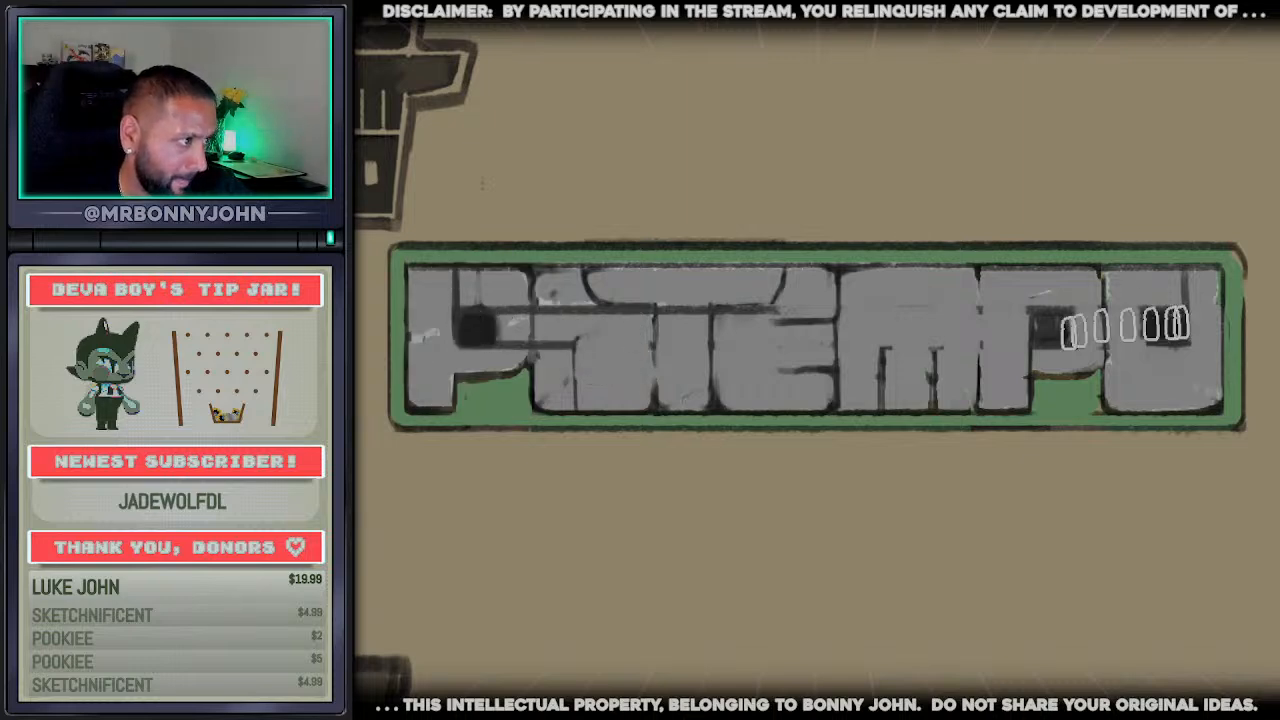
mouse_move(613, 327)
mouse_down()
mouse_move(585, 326)
mouse_move(623, 362)
mouse_up()
alt+click(634, 348)
drag(557, 310, 549, 388)
drag(565, 300, 556, 377)
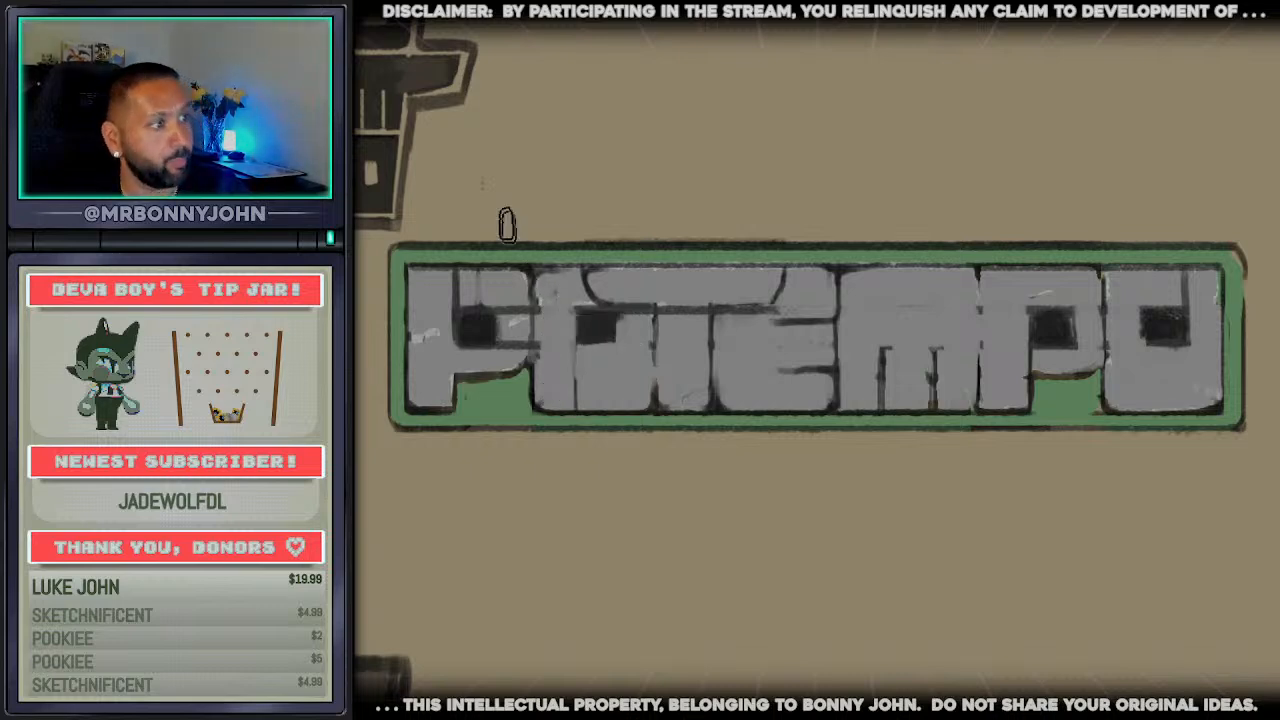
Paint grey over the guide remnants on the first p's bowl and over the square counters of both o's
drag(517, 275, 513, 347)
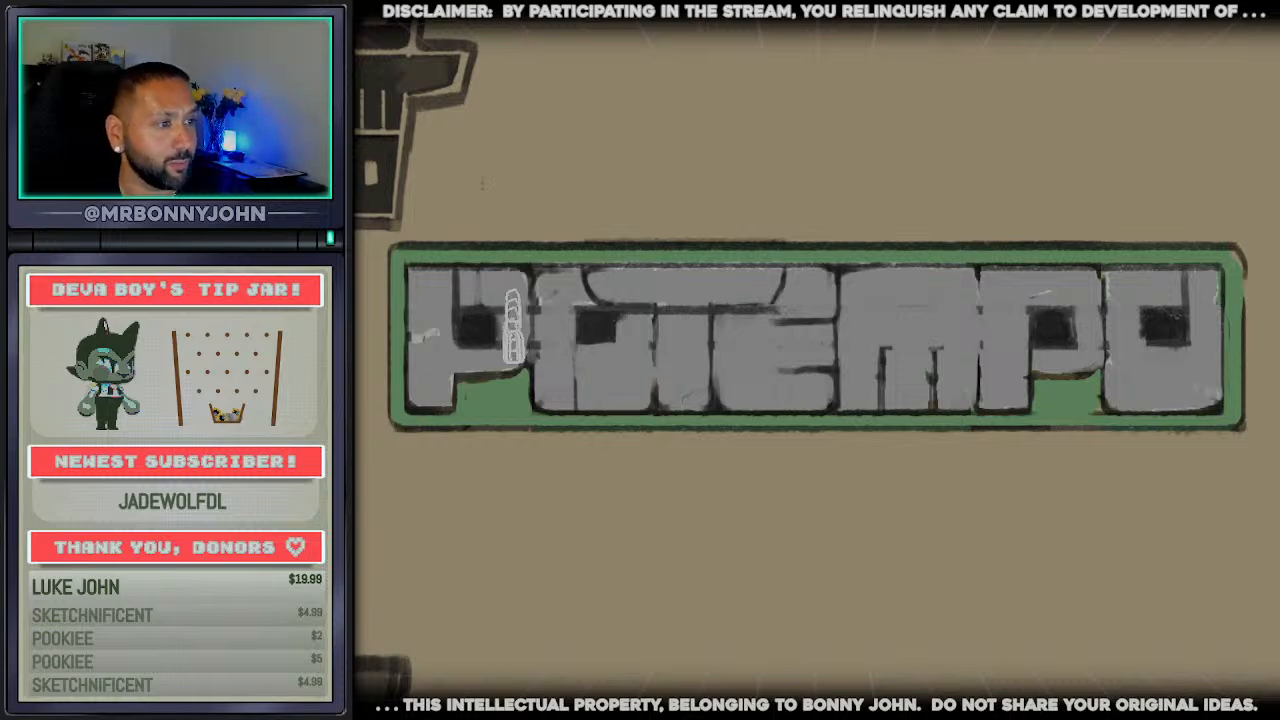
drag(513, 303, 516, 347)
mouse_move(599, 330)
mouse_down()
mouse_move(600, 368)
mouse_move(613, 330)
mouse_move(580, 318)
mouse_up()
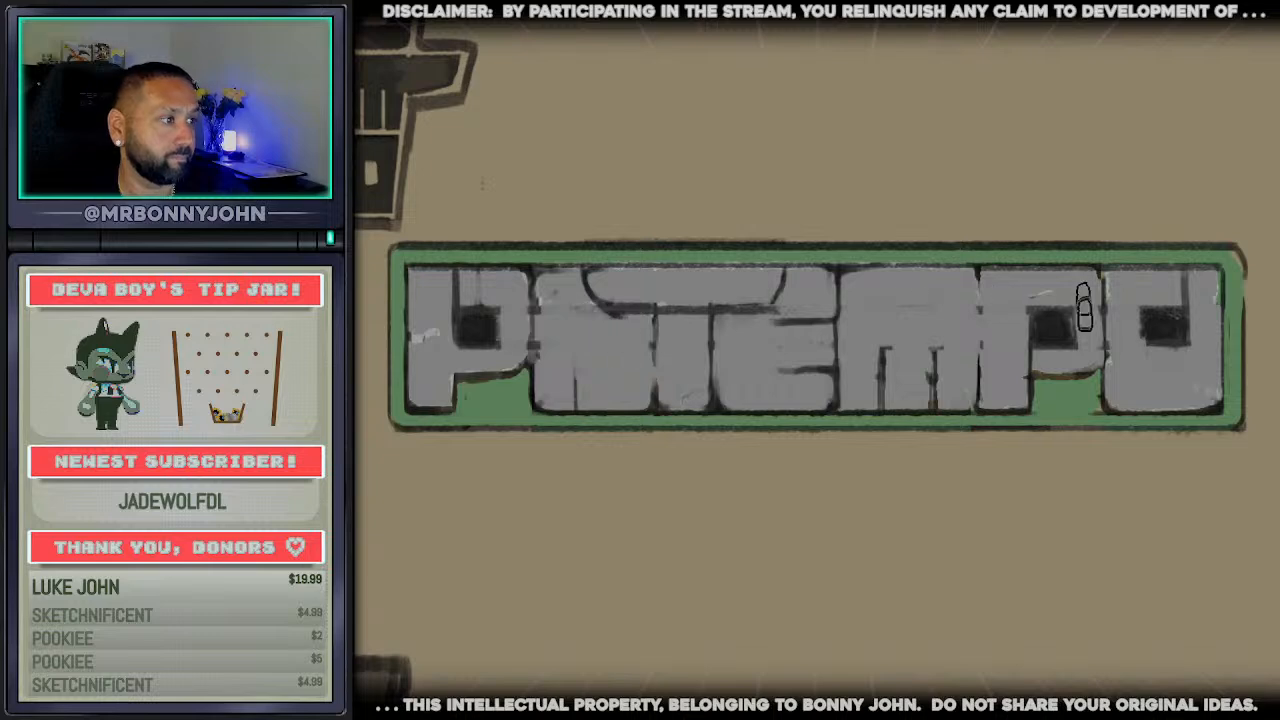
mouse_move(1171, 314)
mouse_down()
mouse_move(1157, 302)
mouse_move(1172, 318)
mouse_up()
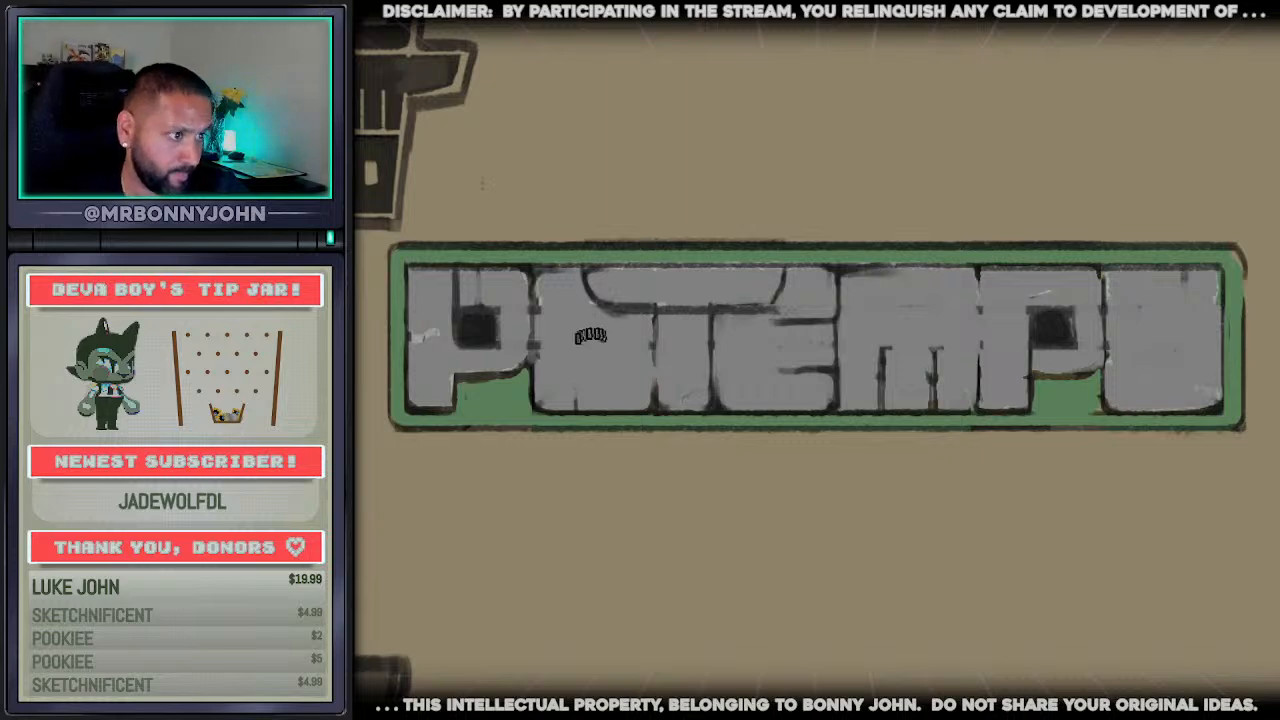
Paint round dark counters in both o's, and round off the square counters of both p's
drag(600, 341, 600, 357)
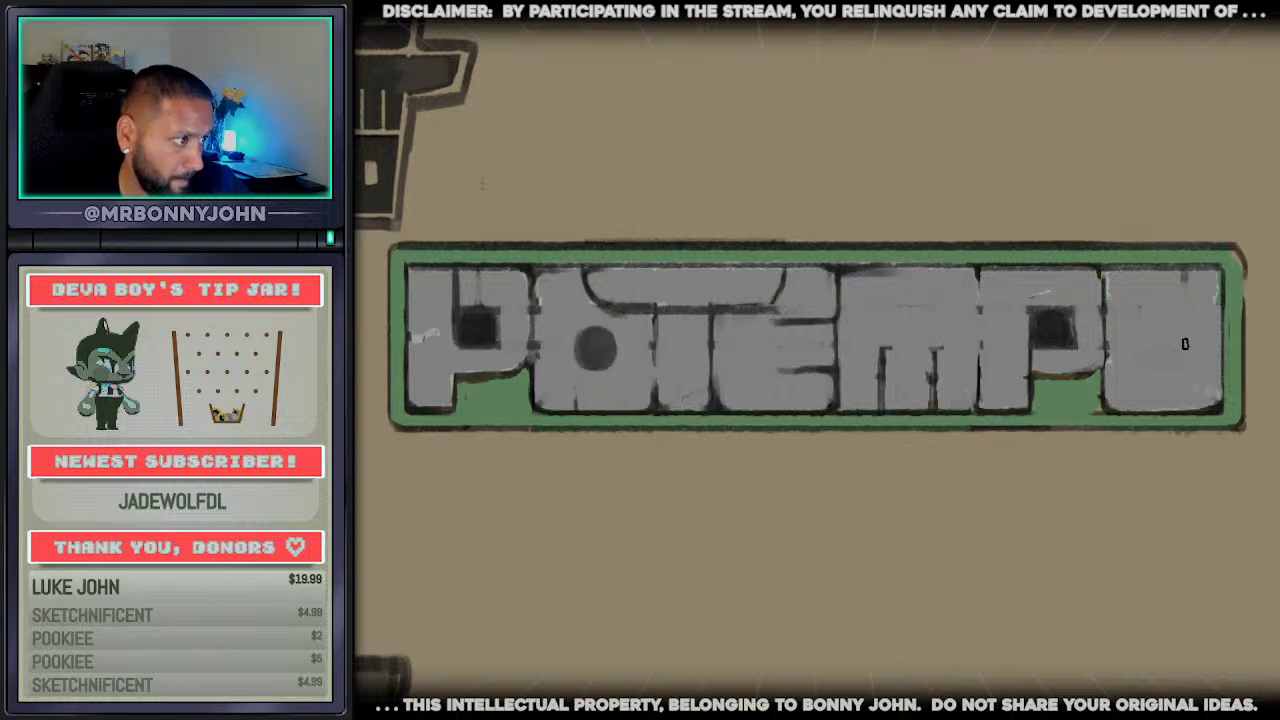
mouse_move(1185, 343)
mouse_down()
mouse_move(1150, 340)
mouse_move(1167, 335)
mouse_up()
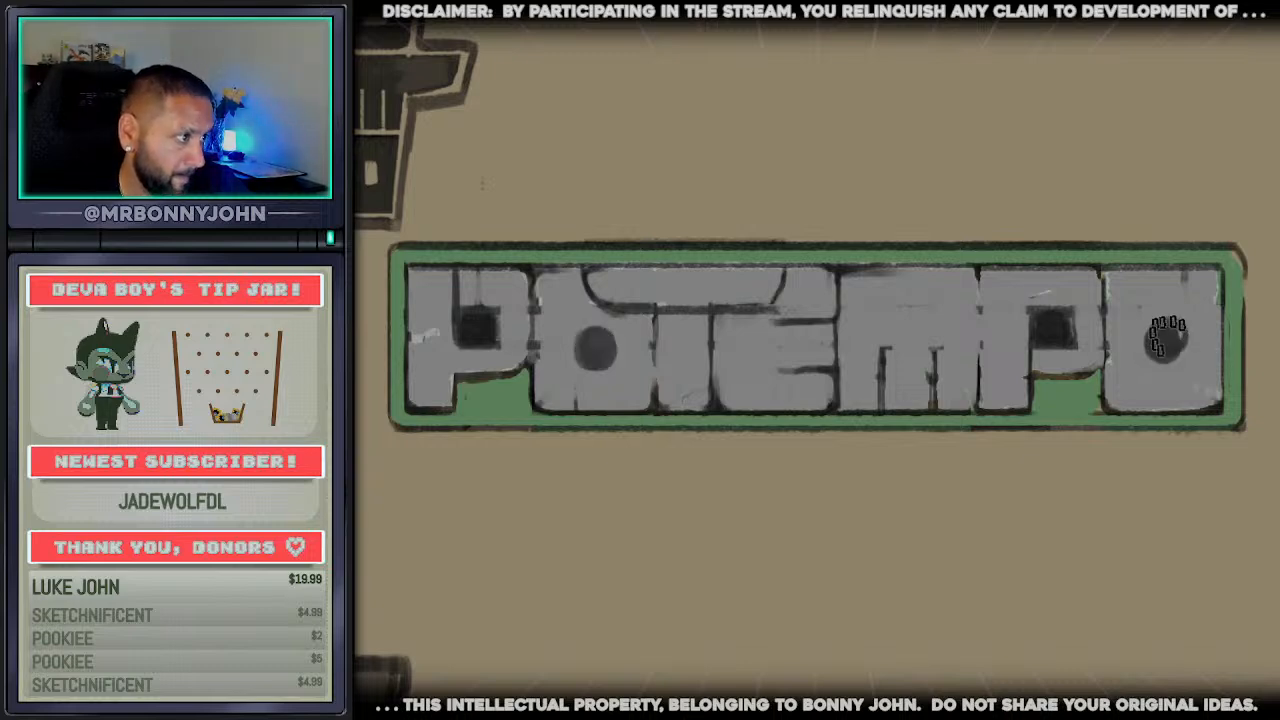
mouse_move(1030, 325)
mouse_down()
mouse_move(1070, 343)
mouse_move(1038, 352)
mouse_move(1071, 303)
mouse_move(1038, 303)
mouse_move(1055, 352)
mouse_move(1038, 299)
mouse_move(1074, 302)
mouse_move(1037, 349)
mouse_move(1070, 343)
mouse_move(1038, 289)
mouse_up()
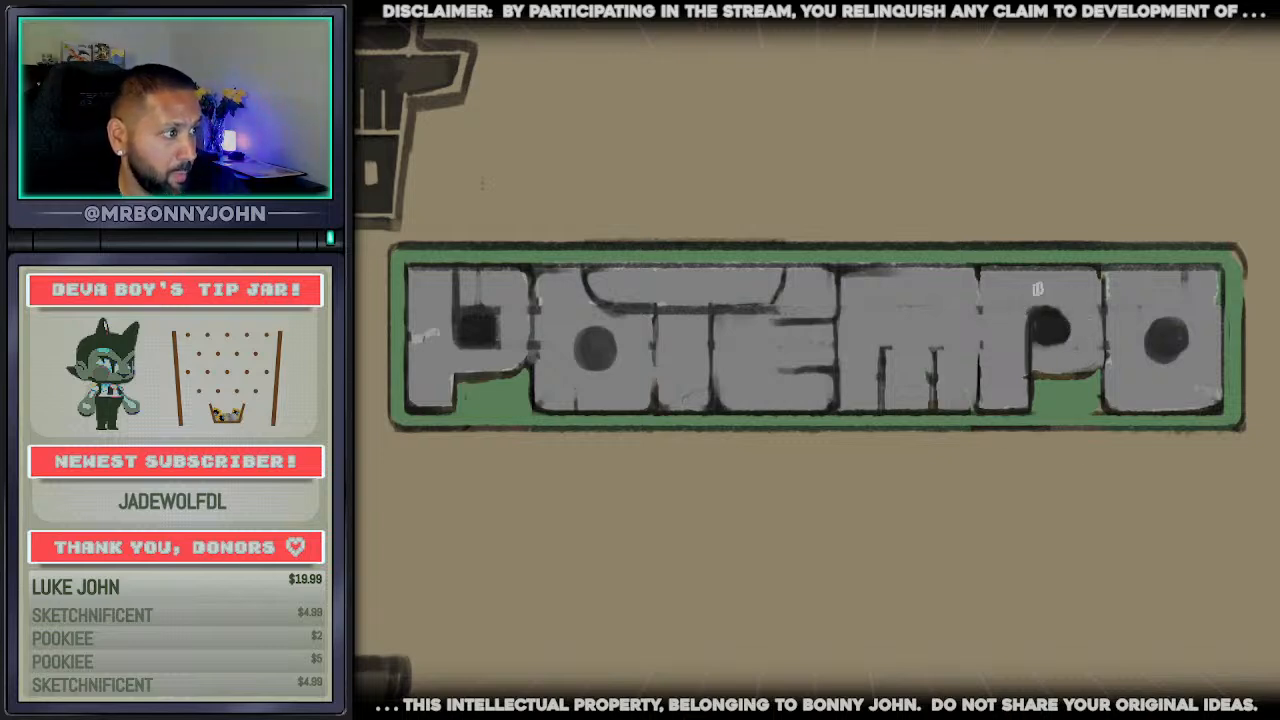
drag(1052, 337, 1027, 330)
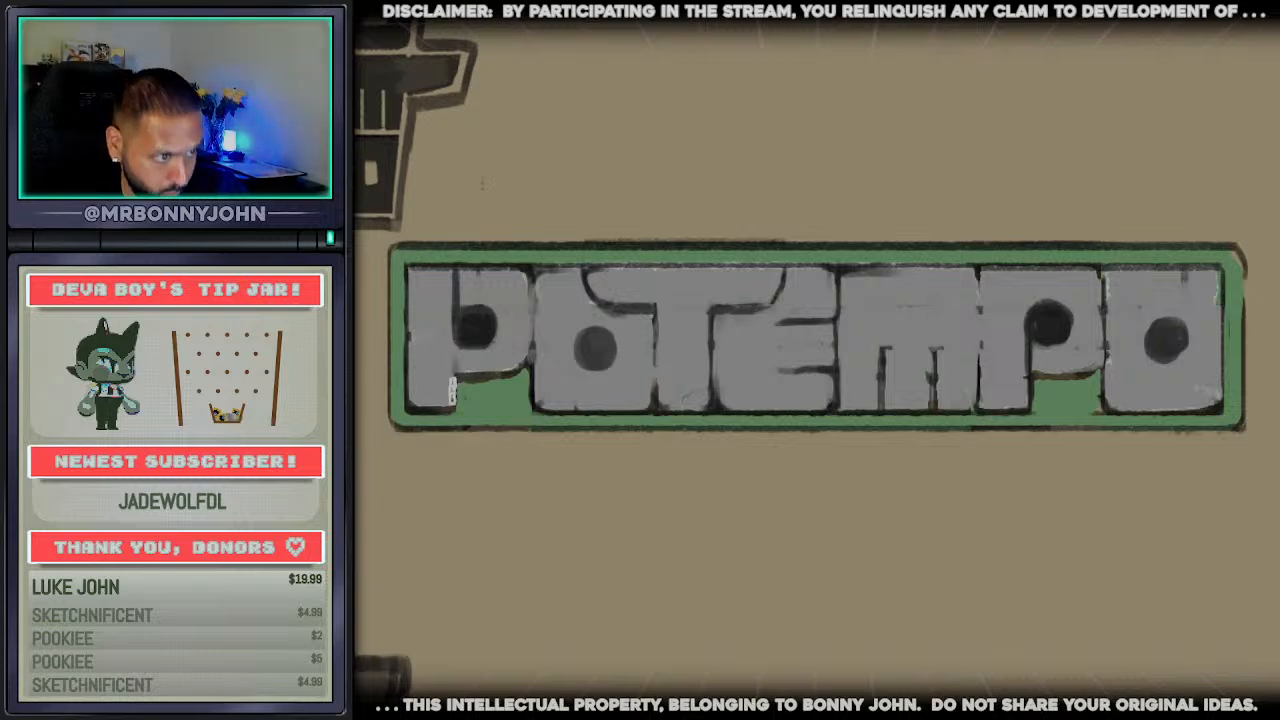
Compare the reworked grey wordmark with the other potempo logo sketches on the canvas
scroll(190, 520, down, 5)
scroll(225, 560, up, 4)
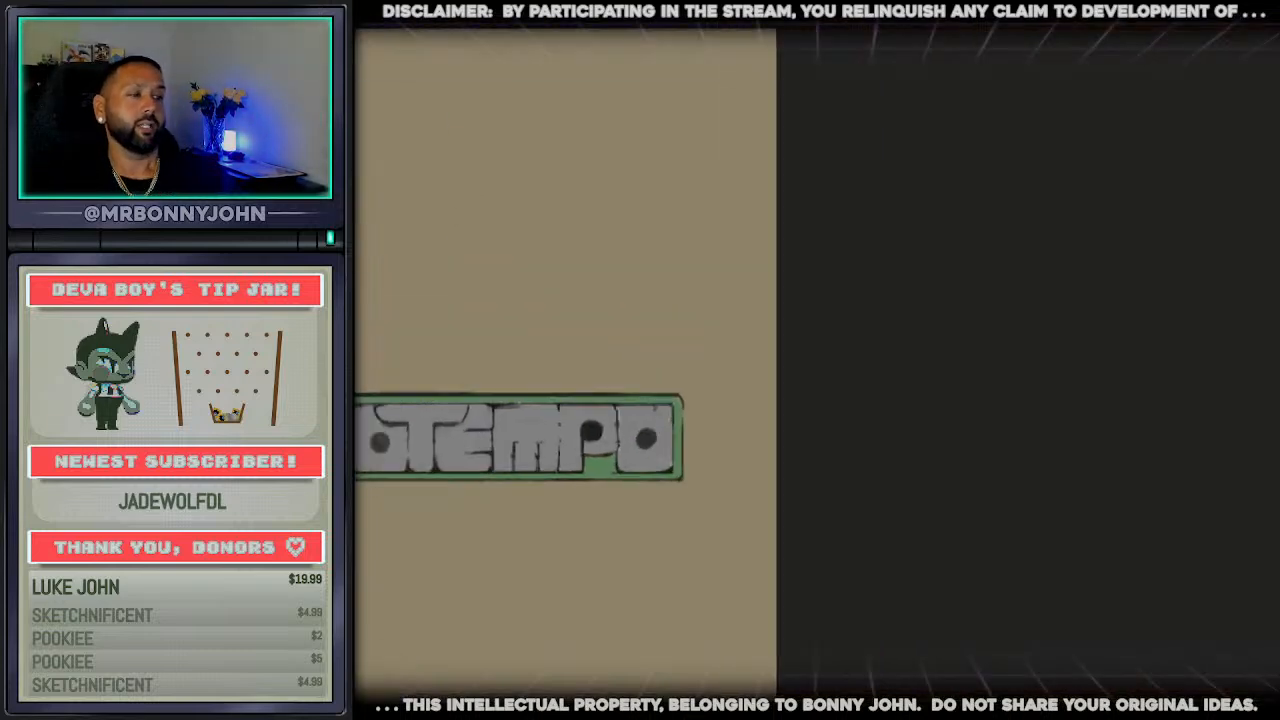
scroll(567, 679, down, 5)
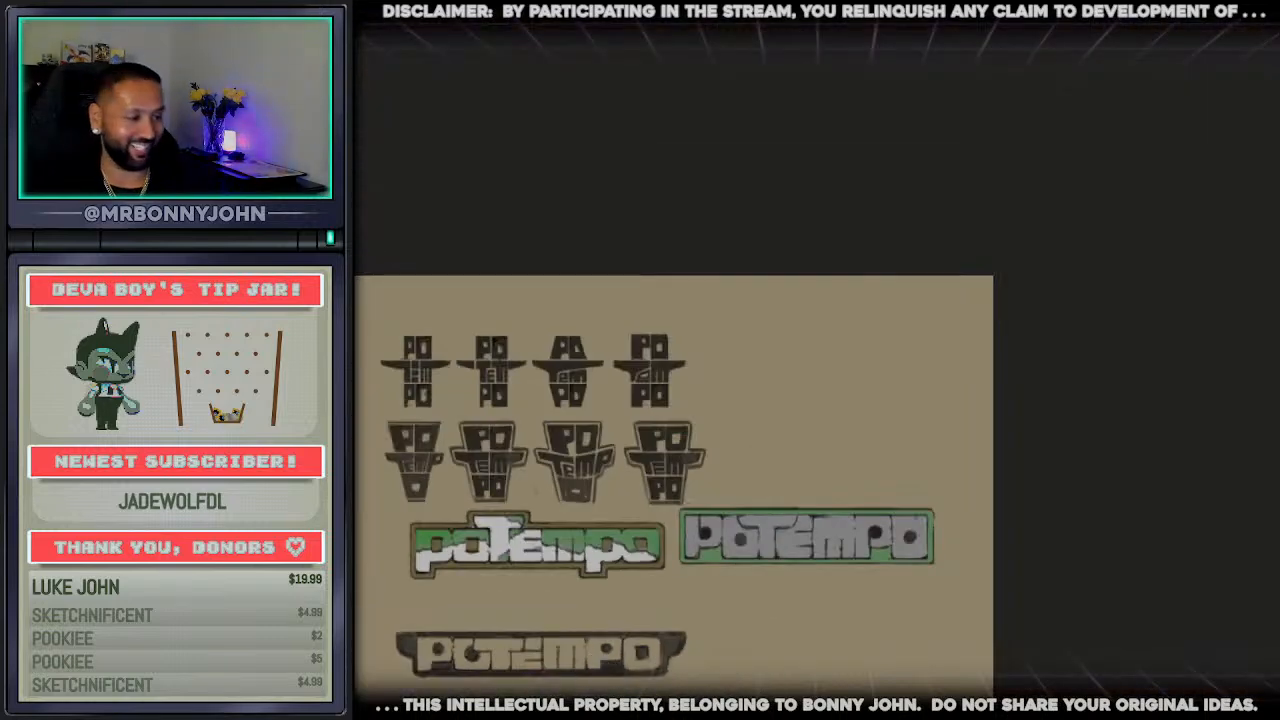
scroll(1049, 626, up, 4)
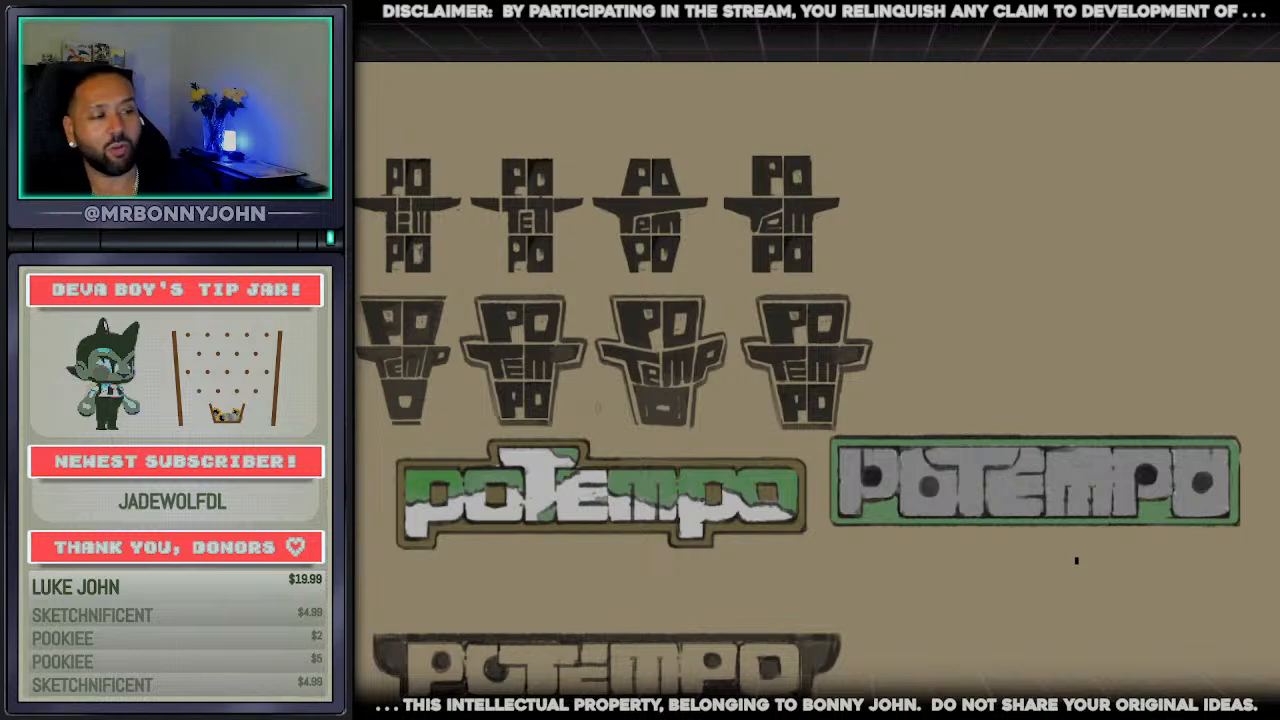
scroll(1140, 500, up, 3)
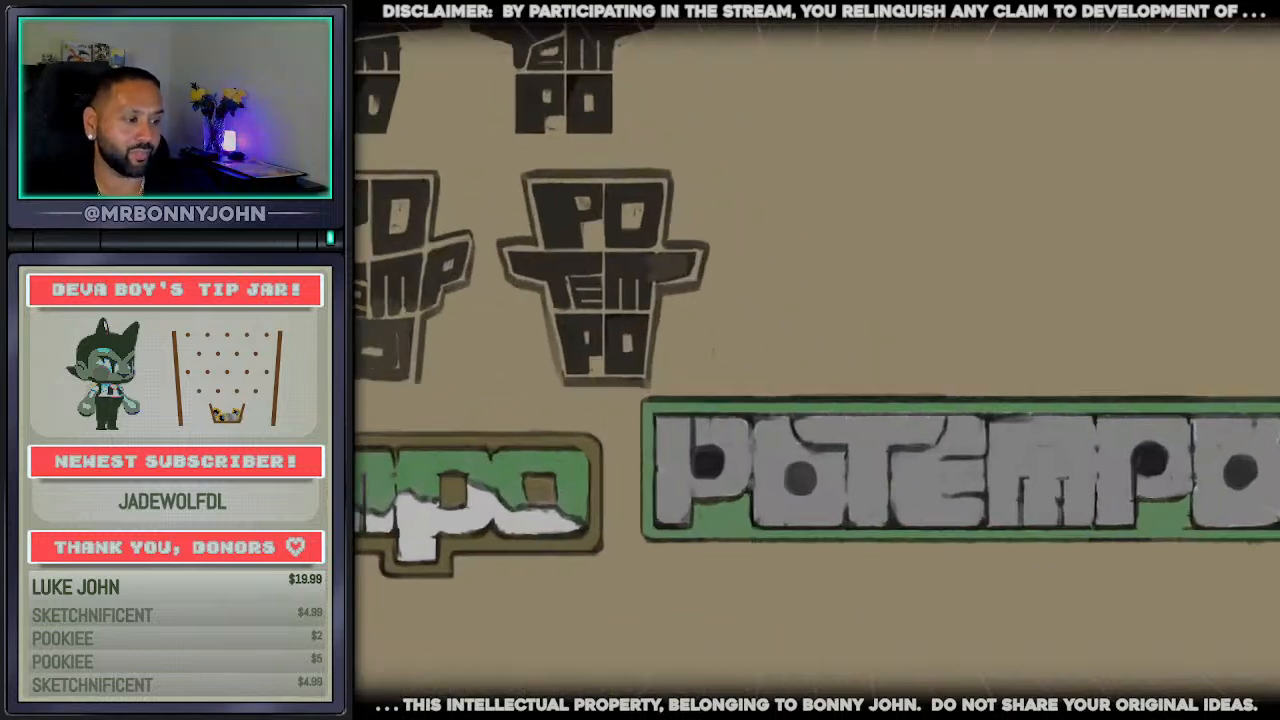
scroll(816, 360, right, 3)
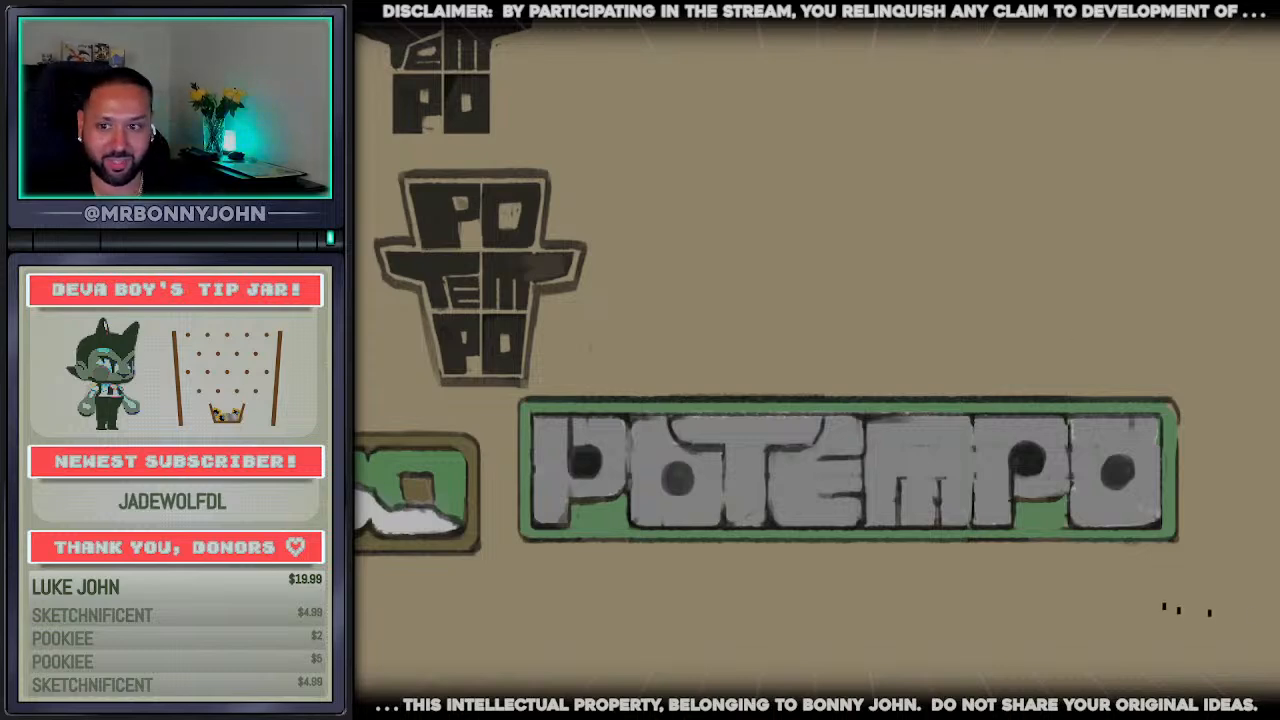
scroll(898, 535, up, 2)
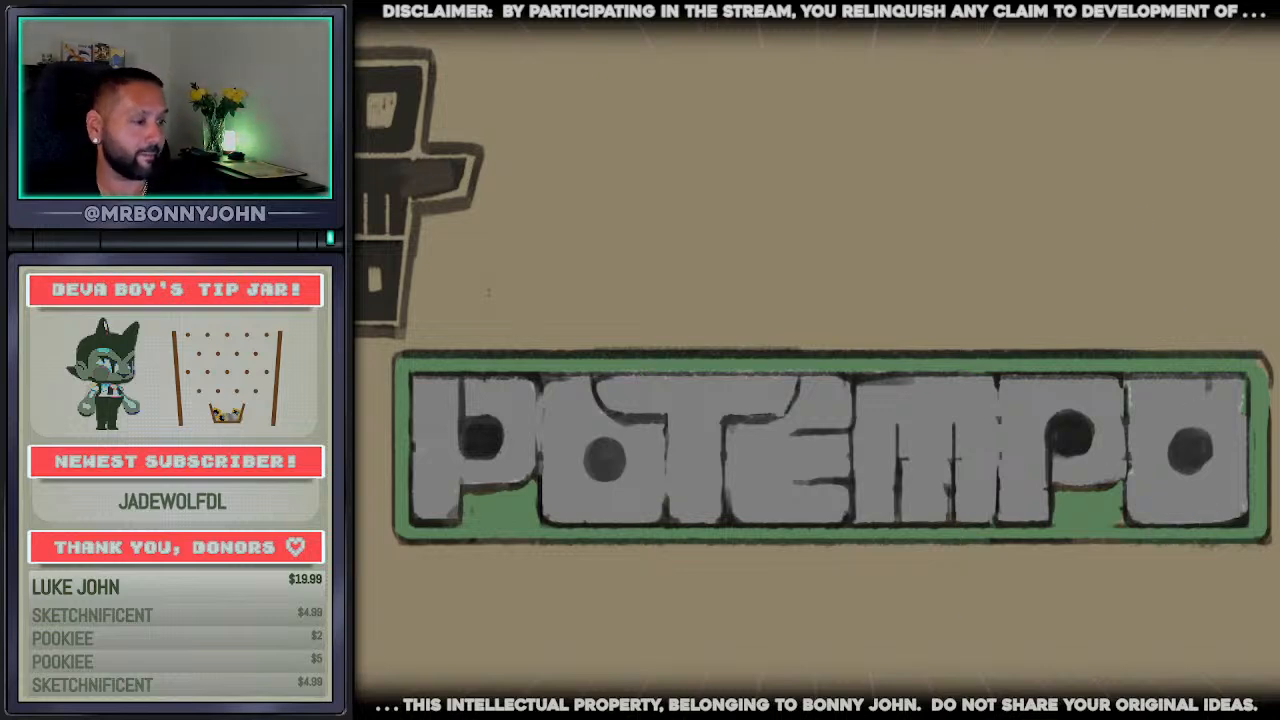
scroll(816, 360, left, 2)
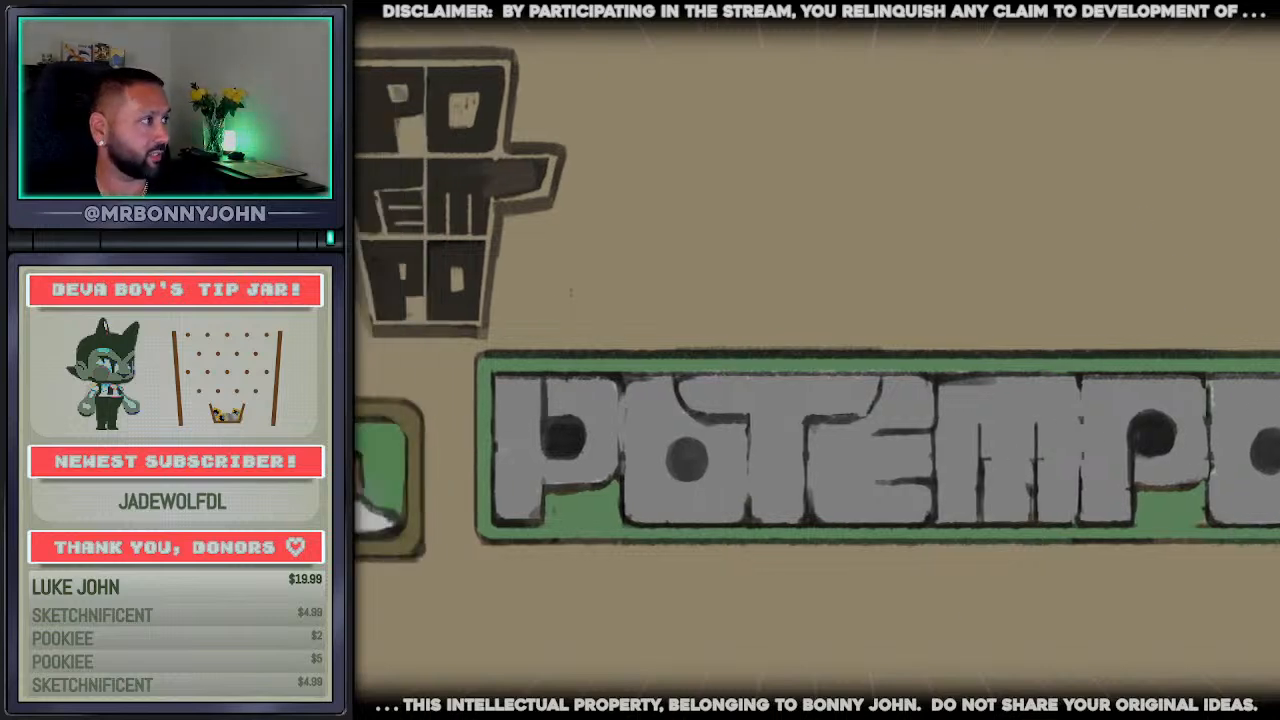
scroll(620, 361, down, 2)
scroll(262, 446, up, 1)
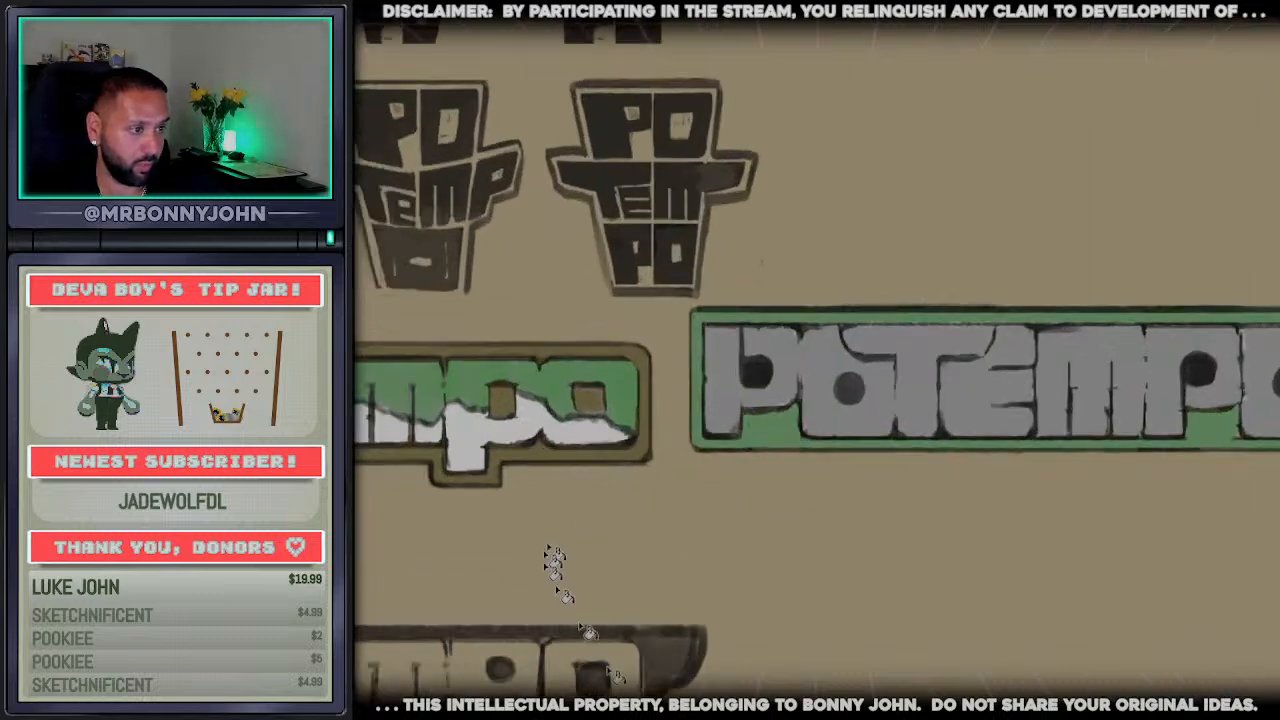
scroll(816, 360, left, 6)
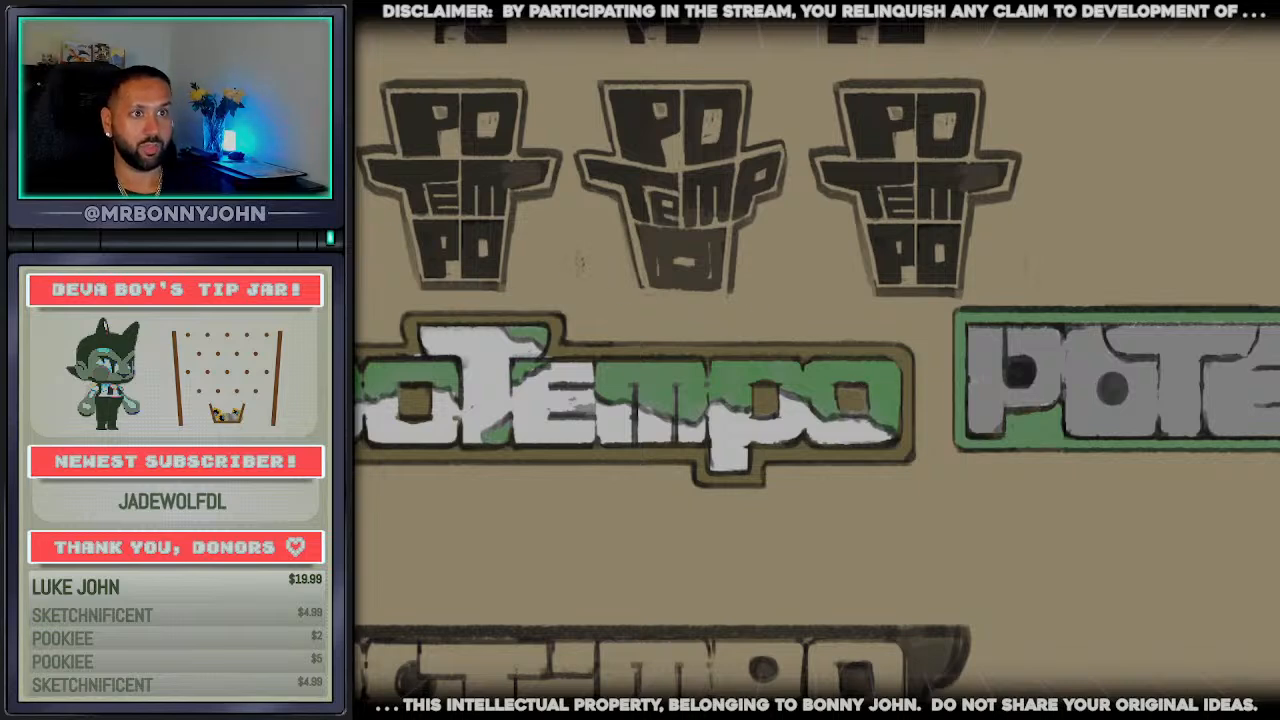
scroll(391, 394, down, 3)
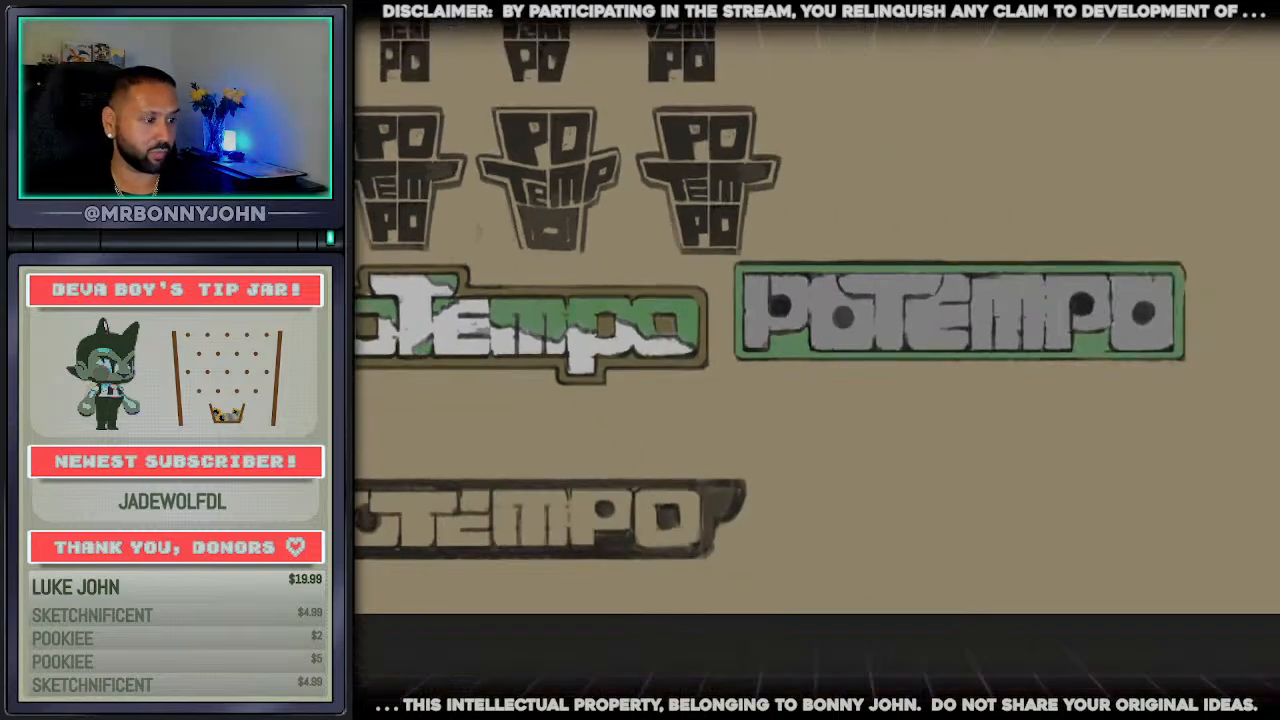
Fill the white lower parts of the green-and-white wordmark's letters with light orange
scroll(478, 231, up, 5)
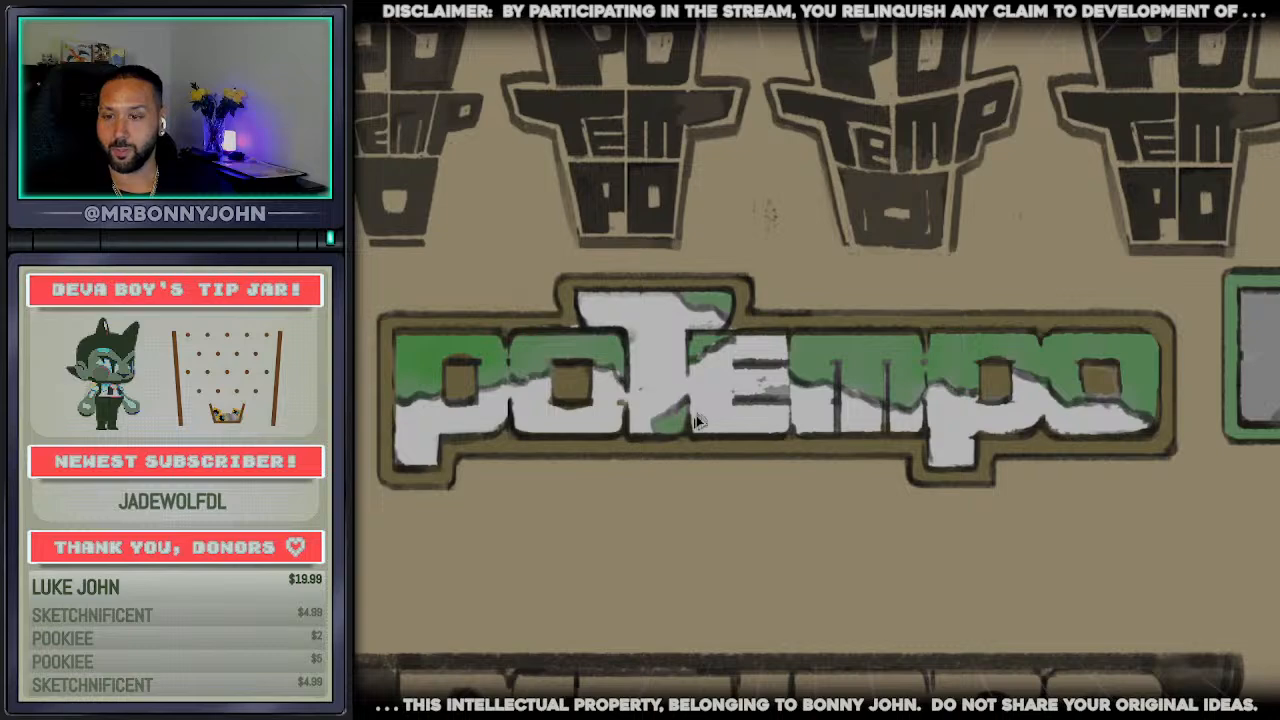
scroll(680, 395, down, 2)
scroll(680, 420, up, 1)
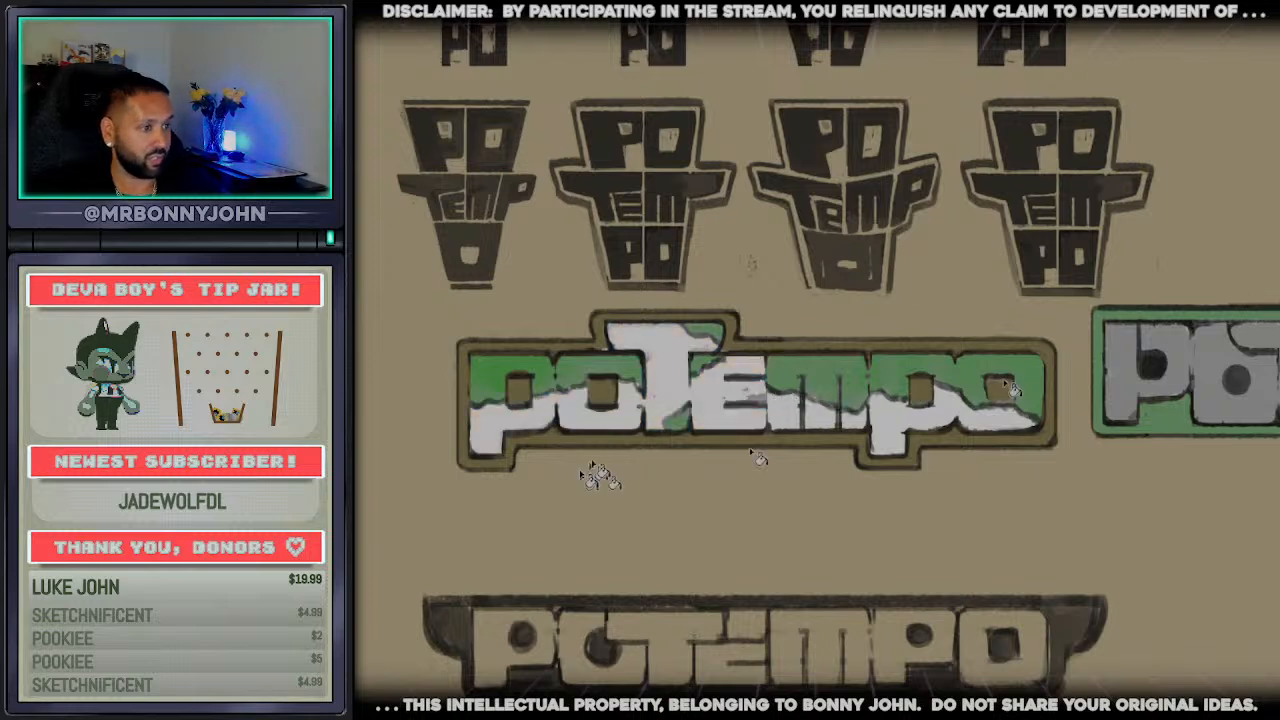
click(668, 404)
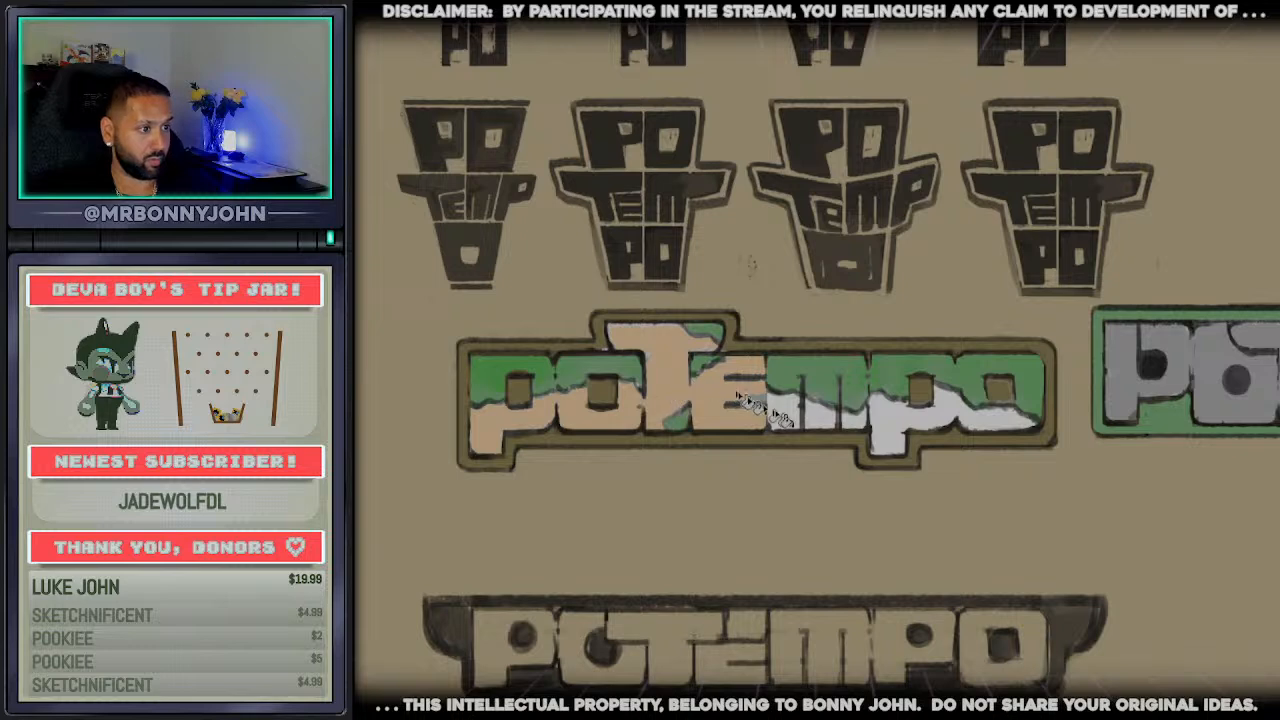
click(781, 417)
click(816, 419)
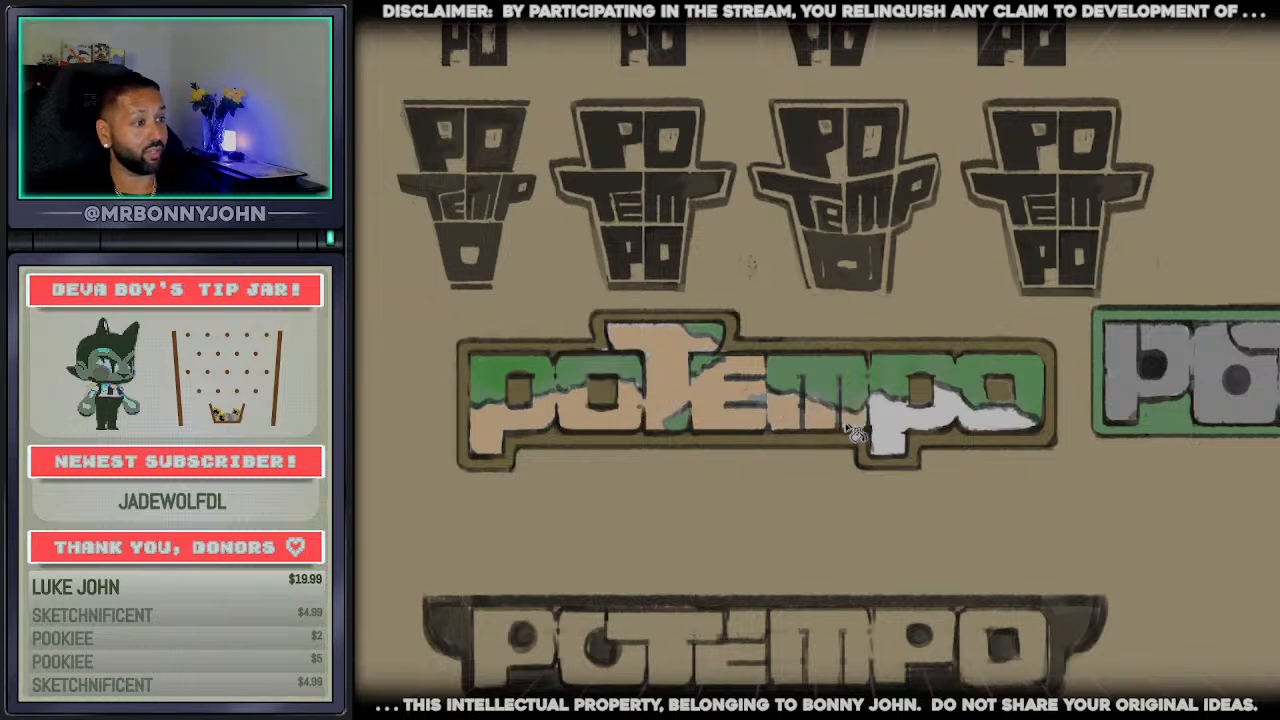
click(885, 432)
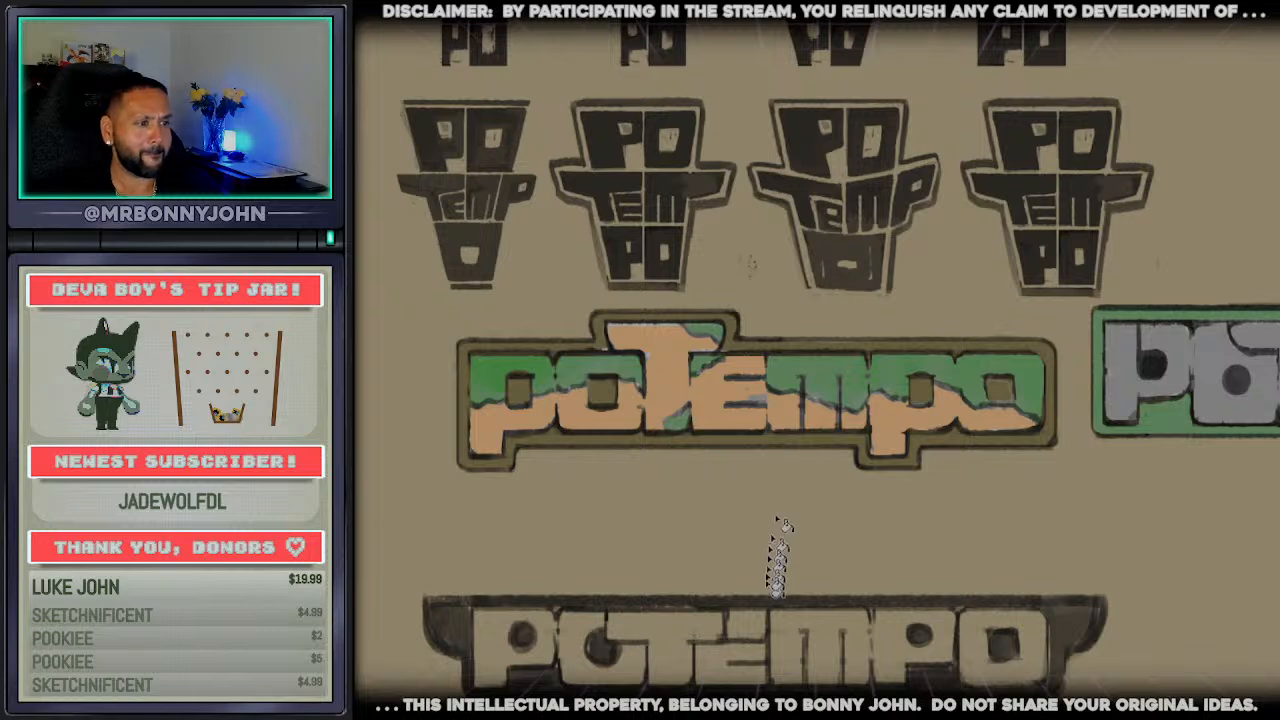
scroll(1005, 619, right, 4)
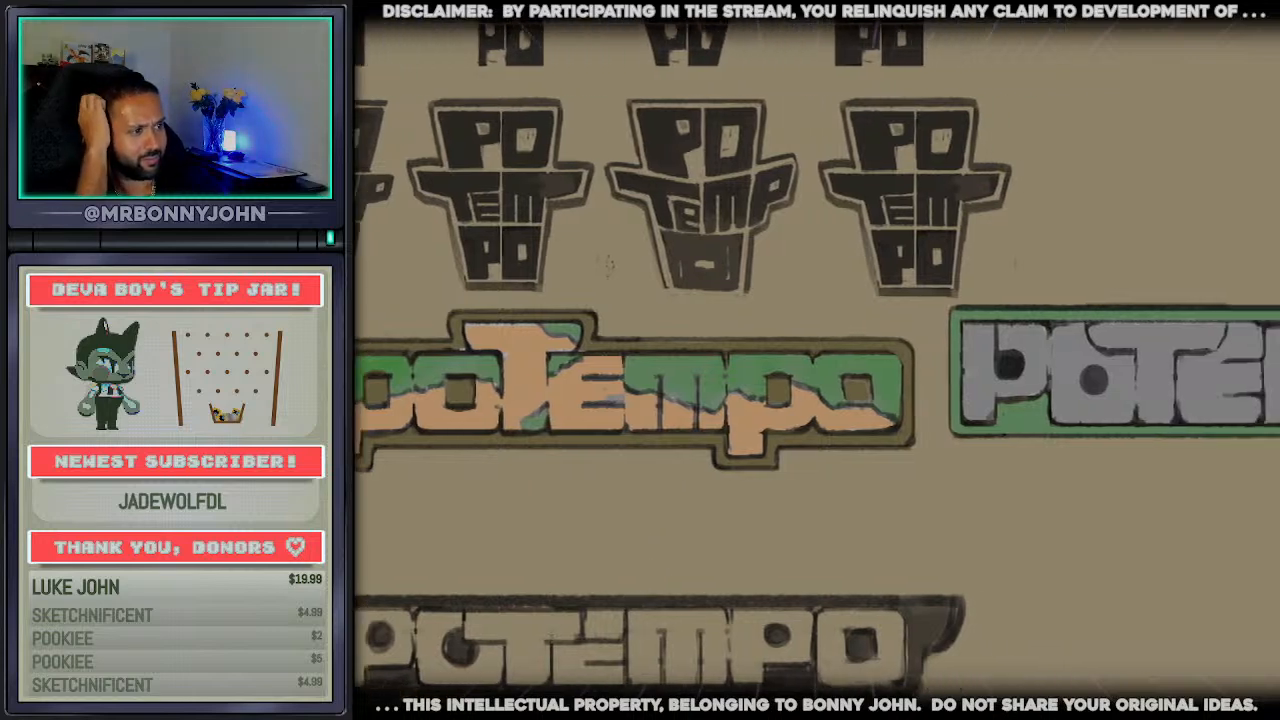
click(1088, 352)
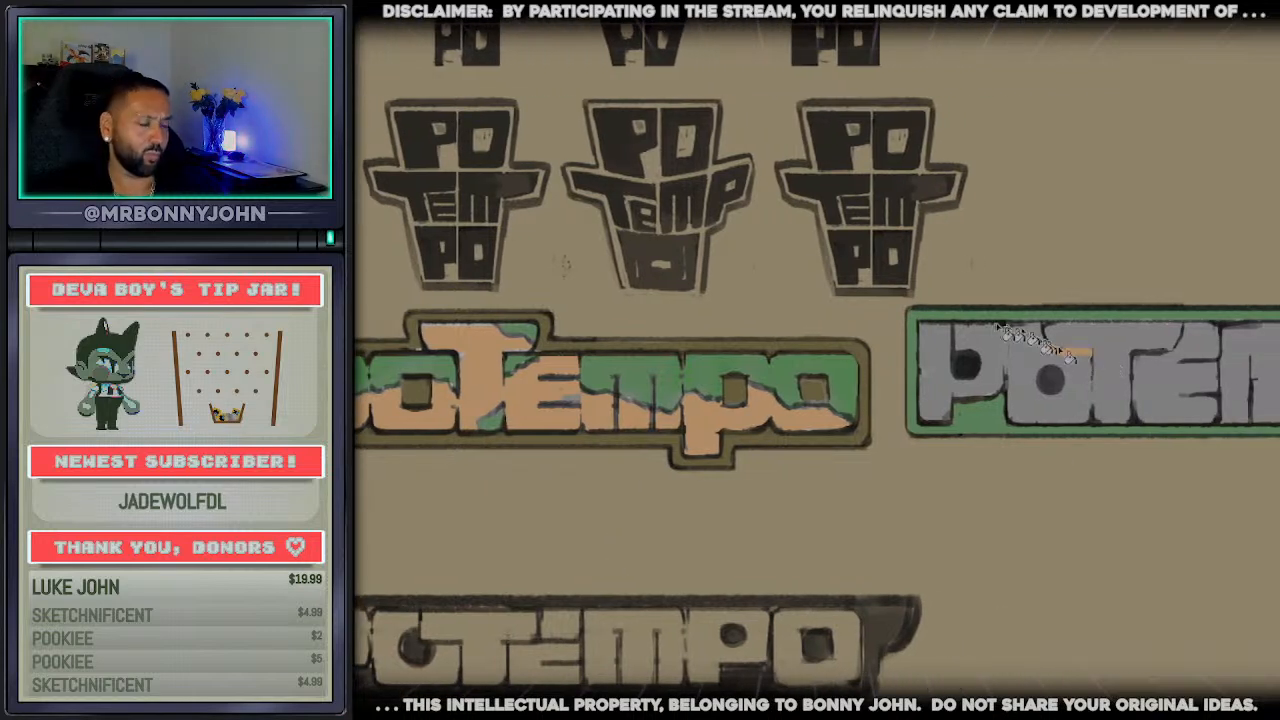
click(1110, 371)
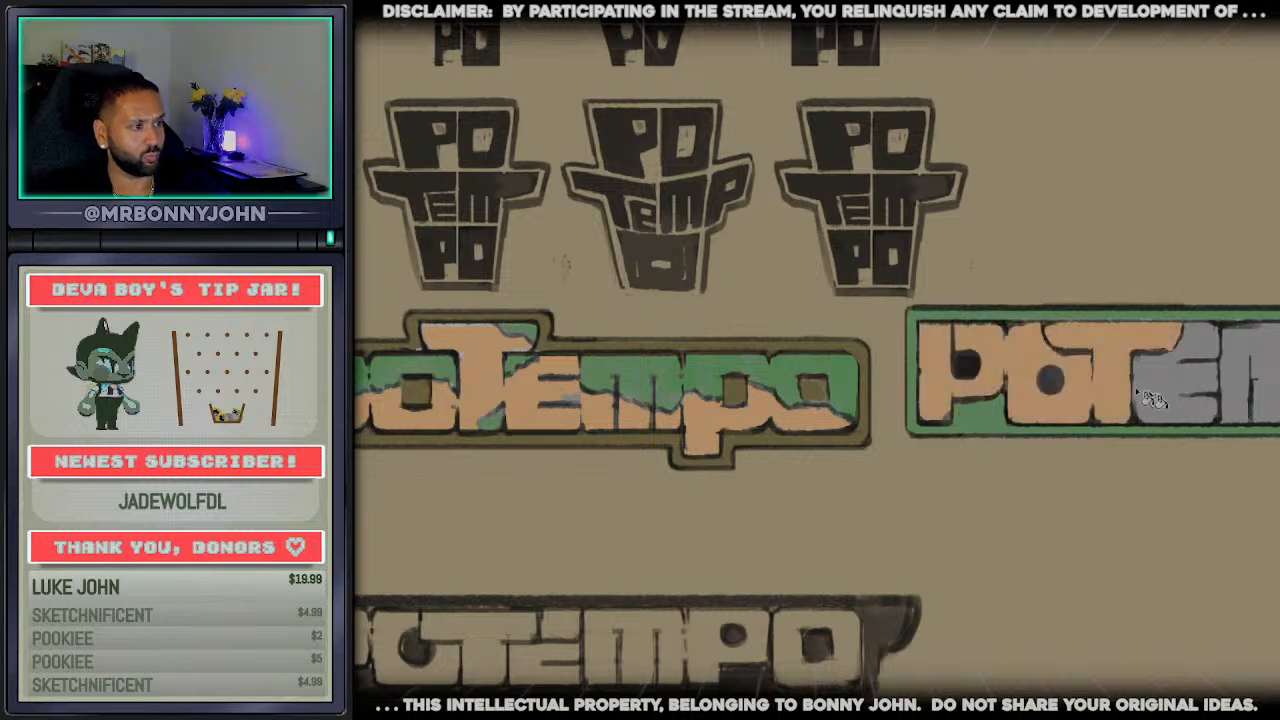
click(1158, 412)
click(1243, 380)
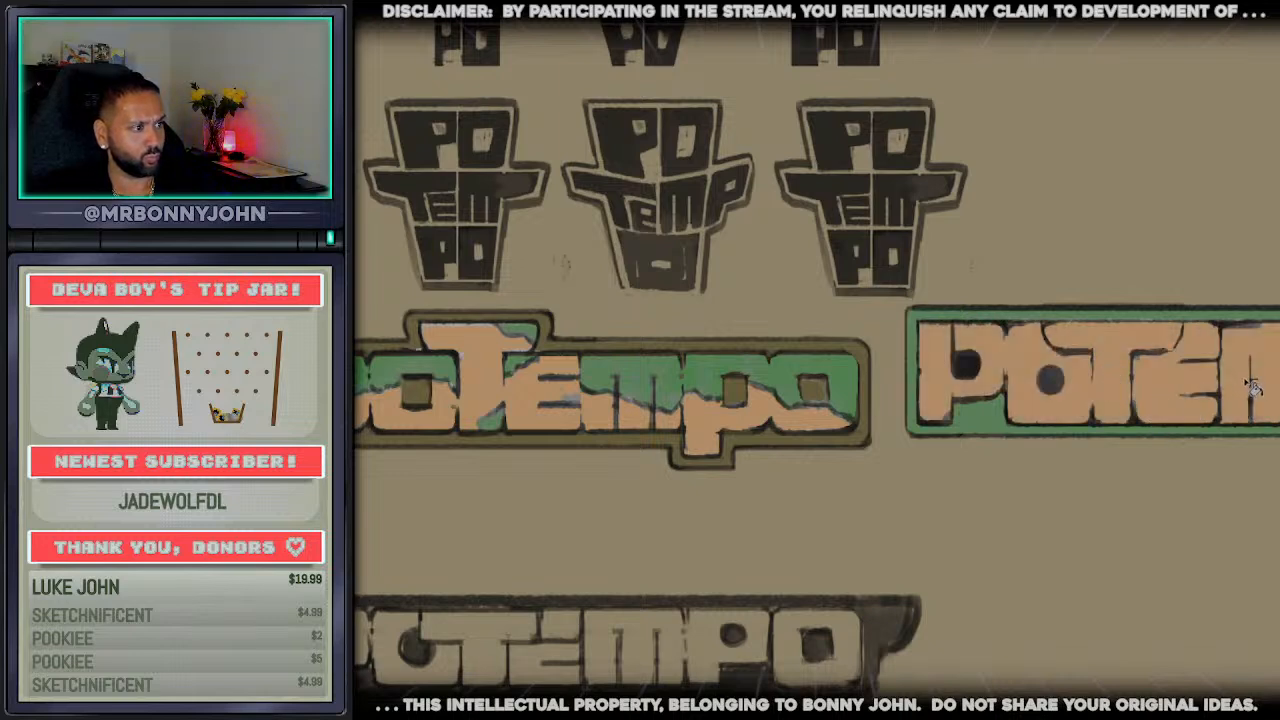
key(ctrl+z)
key(ctrl+z)
key(ctrl+z)
key(ctrl+z)
Fill the rectangular wordmark's border with light orange and its grey letters with green sampled from the capped-T wordmark
click(980, 429)
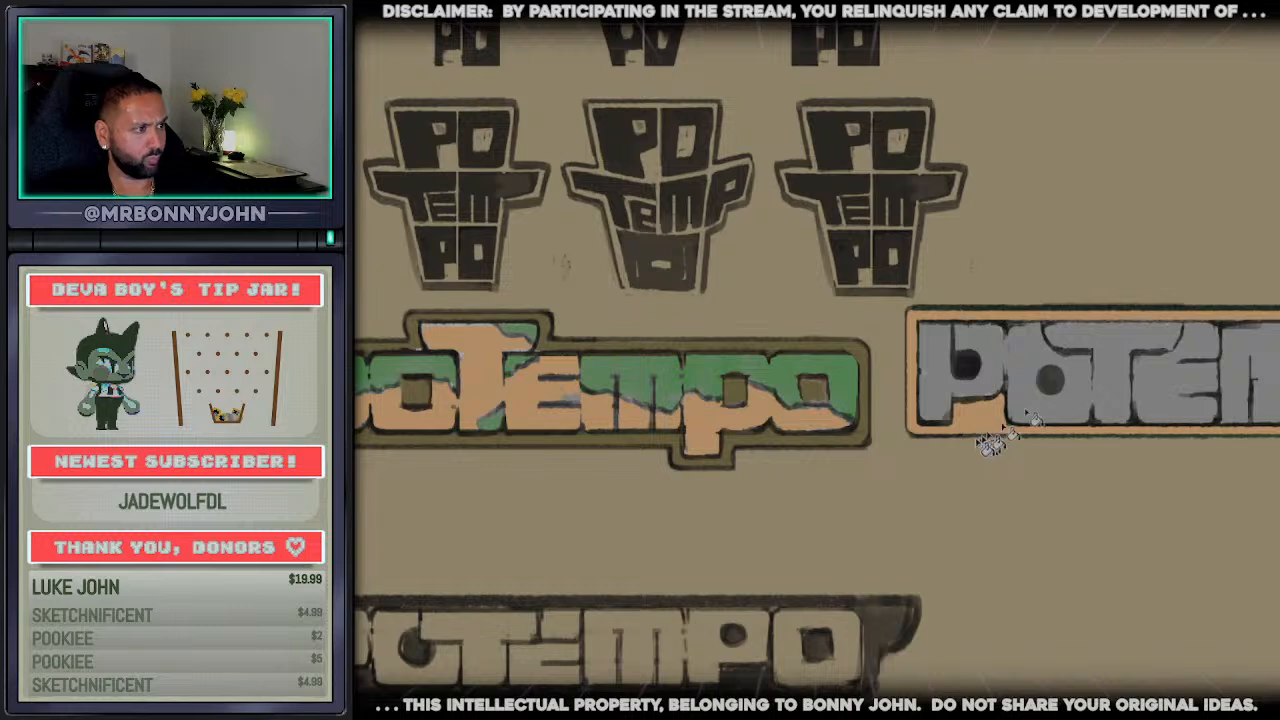
alt+click(686, 371)
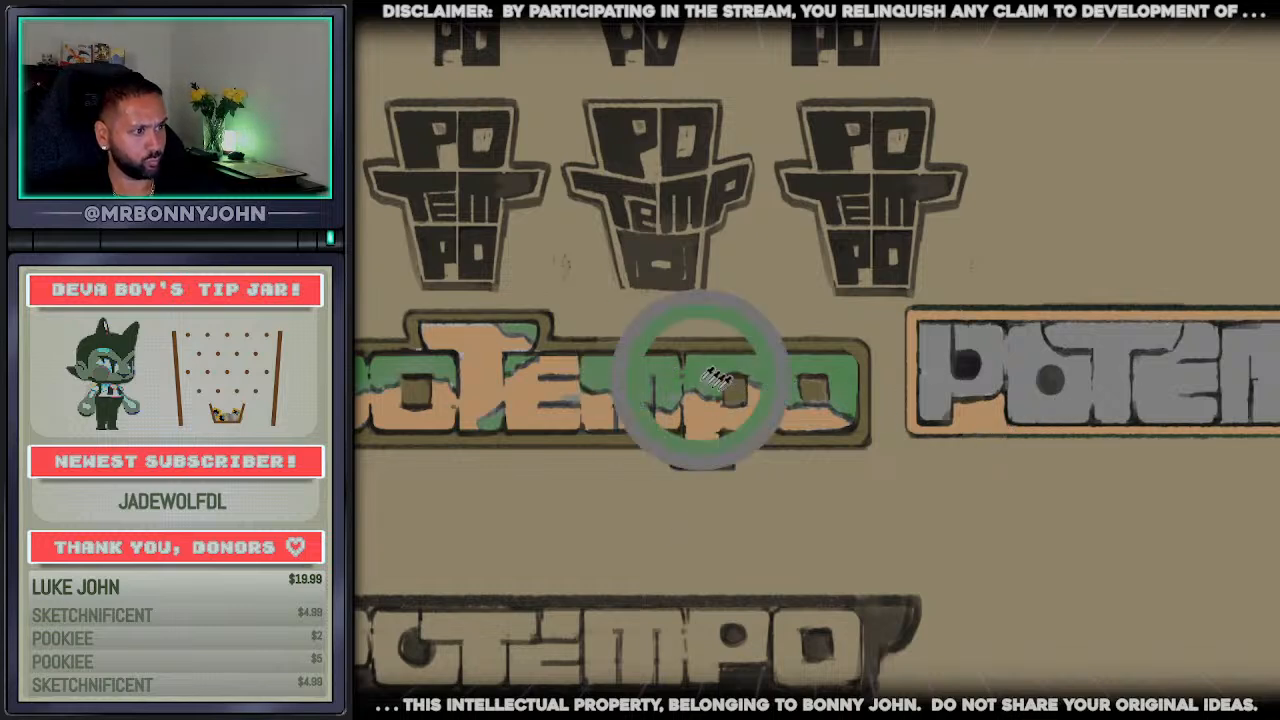
click(985, 370)
click(1192, 398)
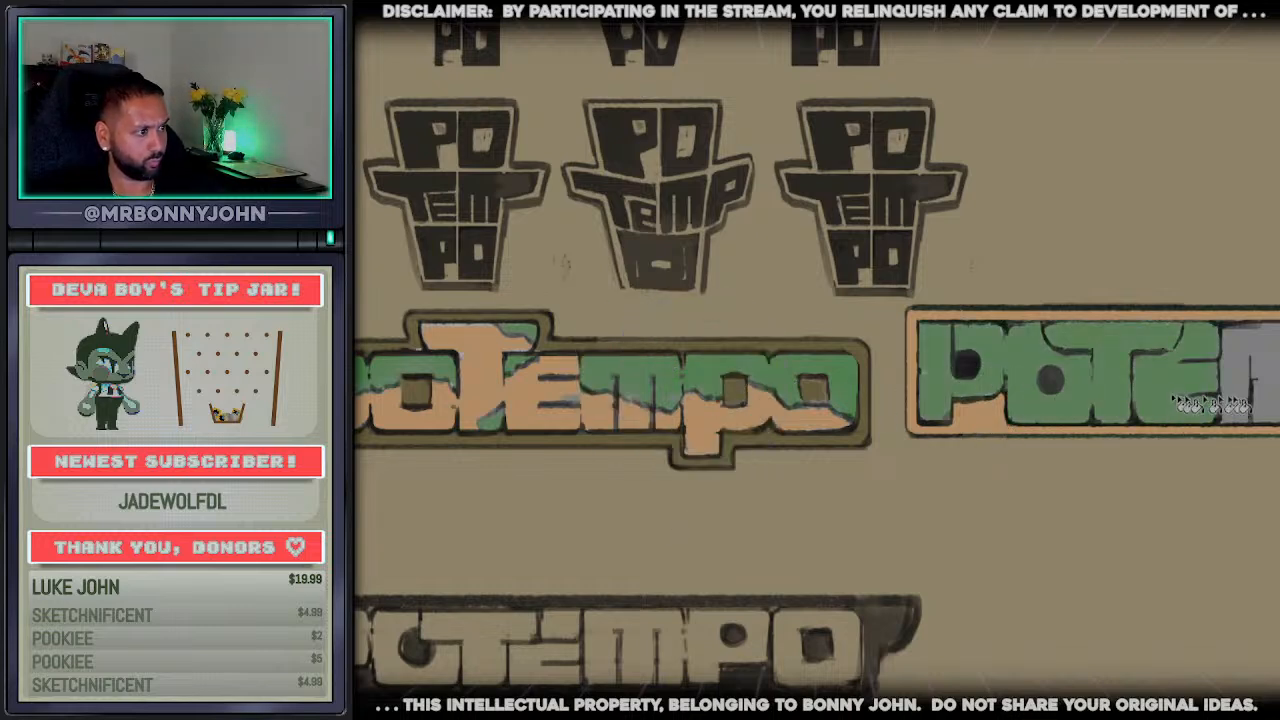
click(1256, 398)
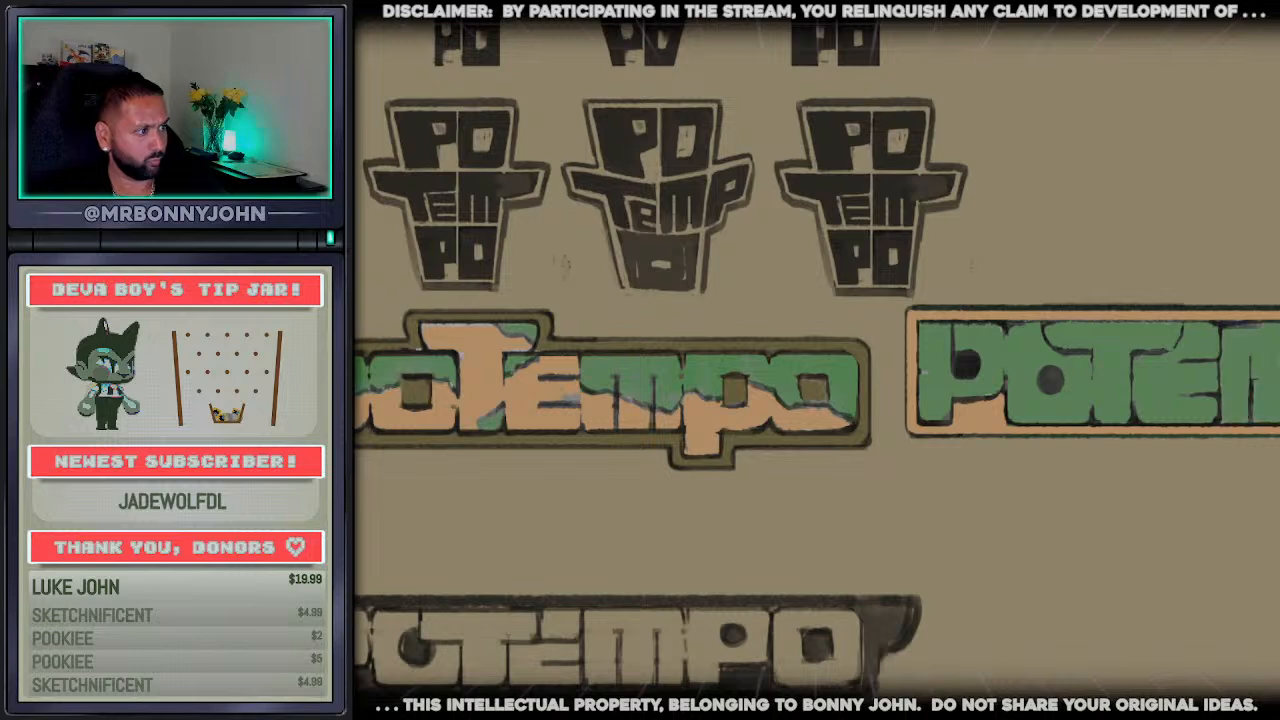
scroll(1106, 426, down, 3)
scroll(905, 454, up, 2)
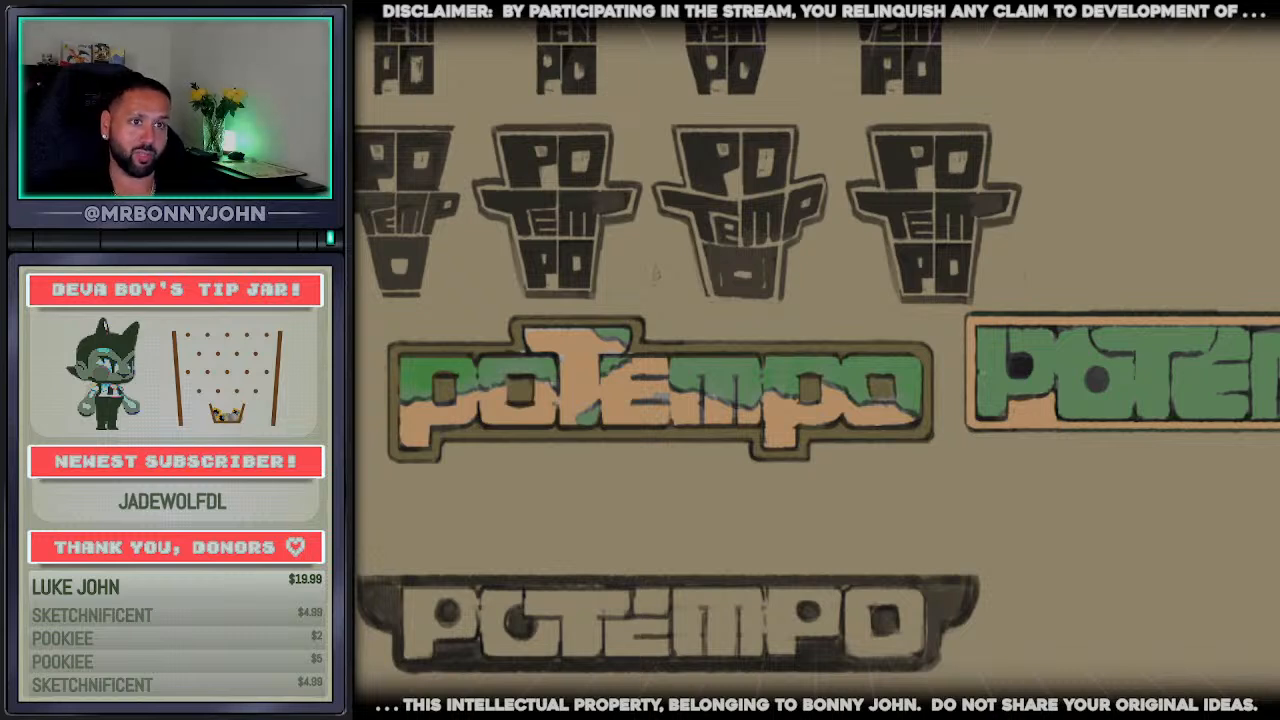
drag(373, 320, 751, 442)
drag(953, 482, 372, 308)
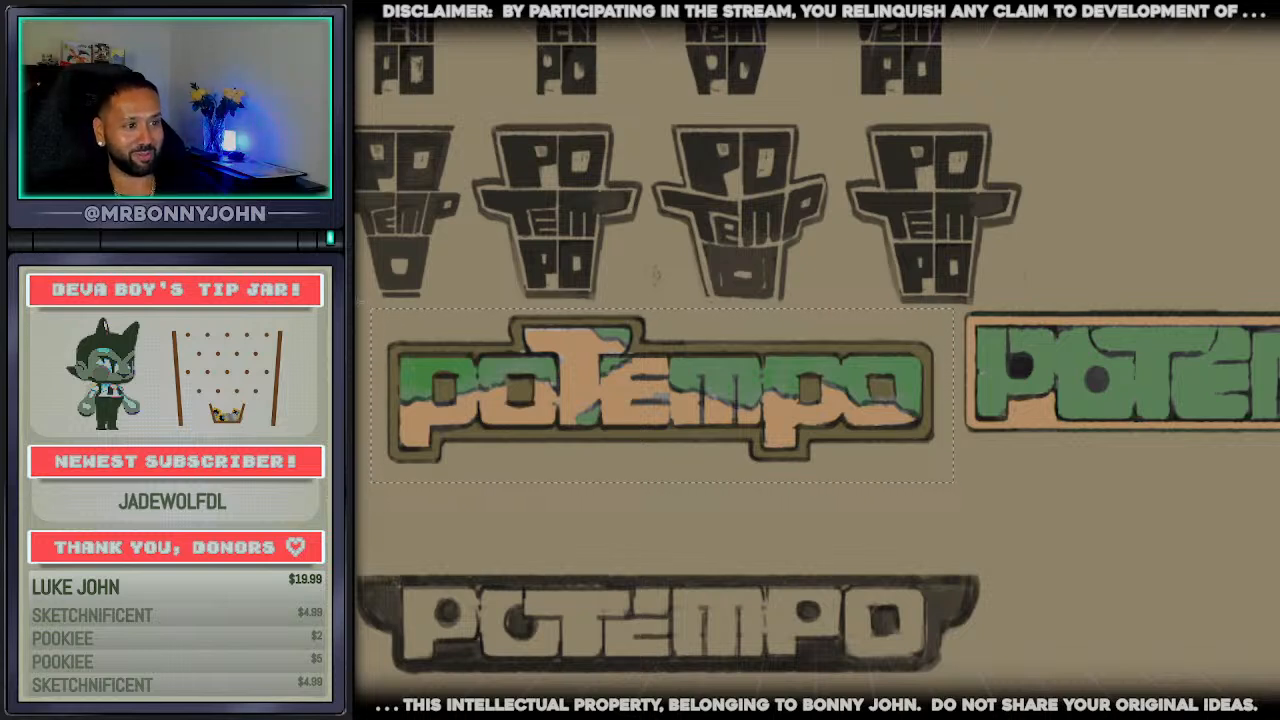
key(ctrl+z)
key(ctrl+z)
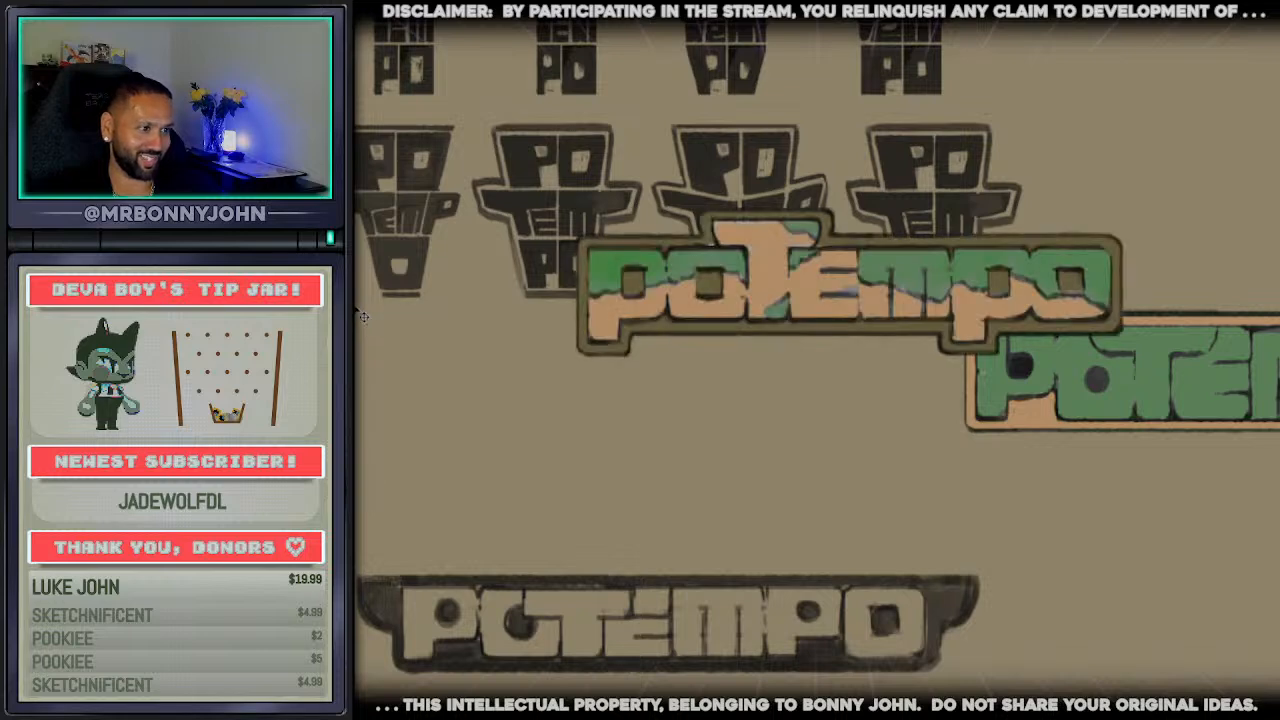
key(ctrl+shift+z)
key(ctrl+shift+z)
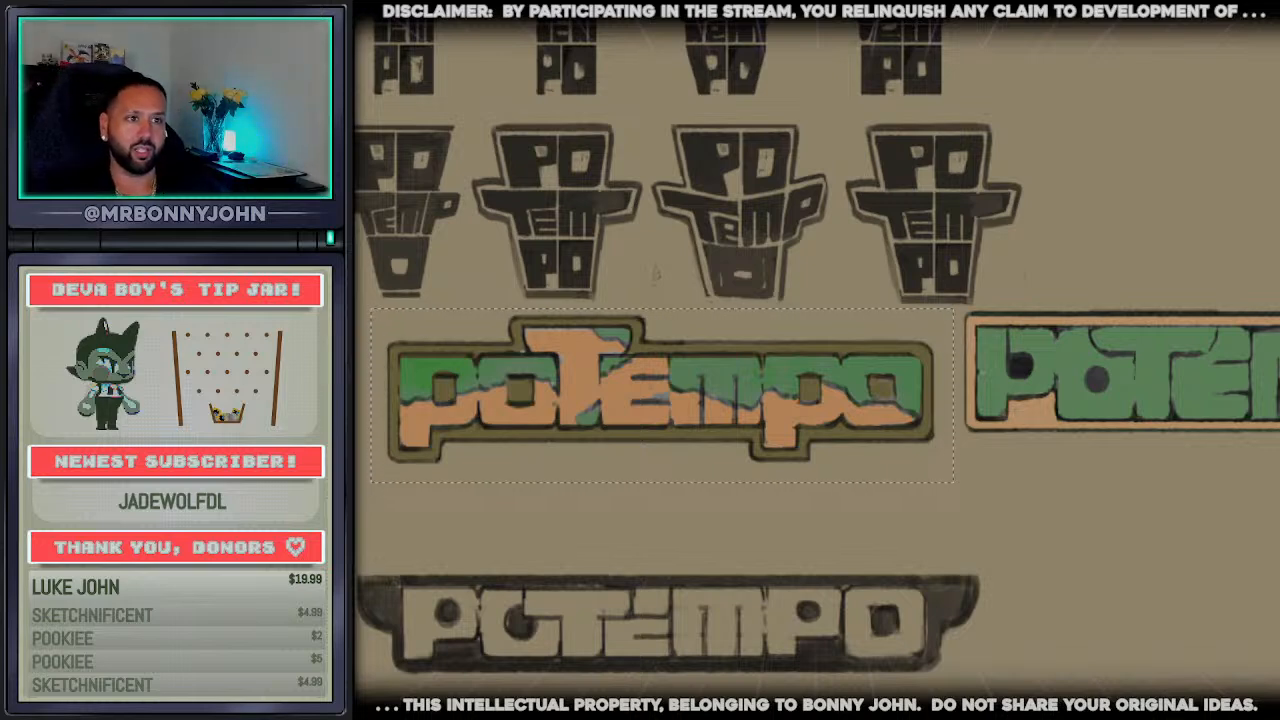
scroll(430, 378, down, 3)
scroll(430, 378, up, 2)
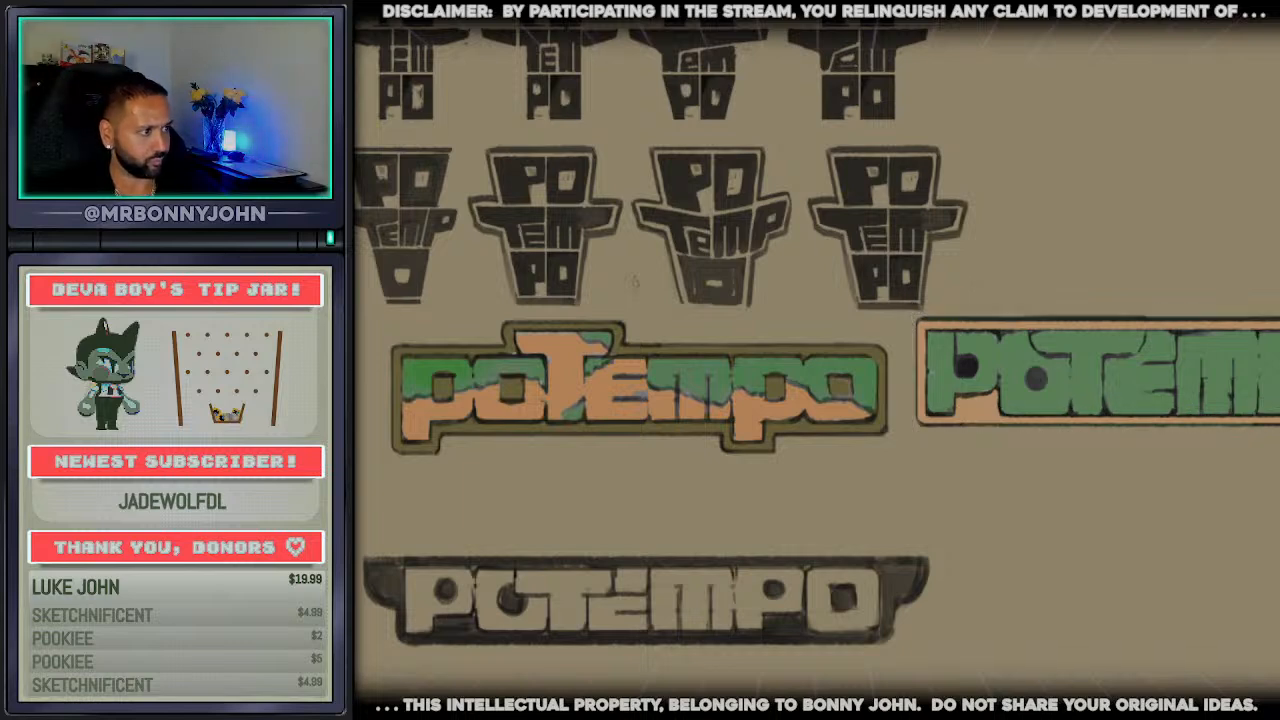
key(ctrl+t)
drag(1117, 407, 1105, 435)
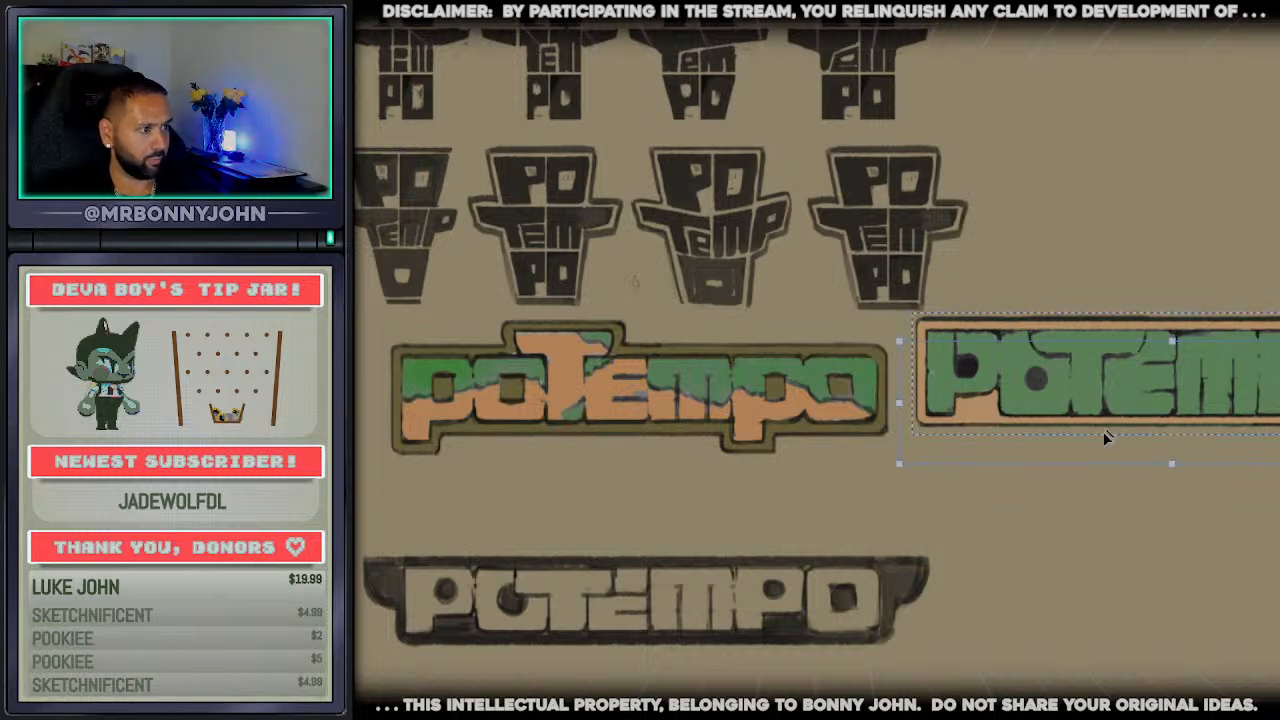
key(Return)
key(ctrl+d)
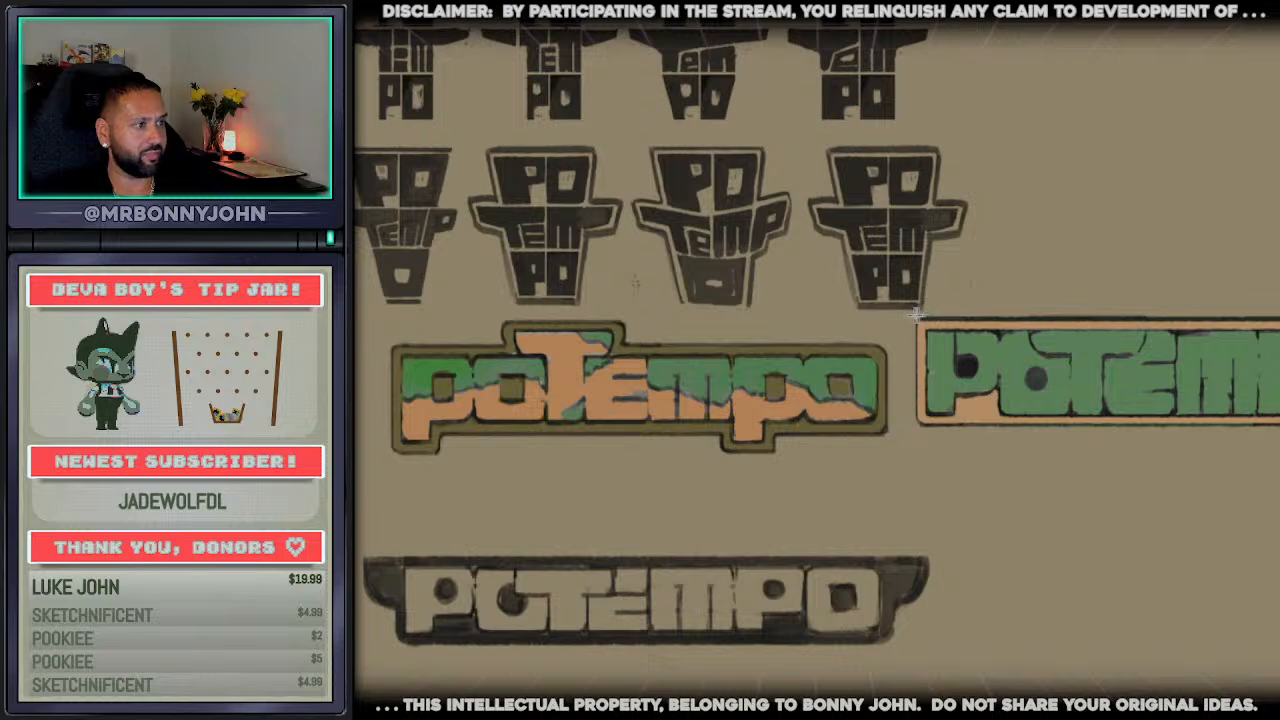
Move the rectangular green wordmark slightly lower so it lines up beside the capped-T wordmark
drag(911, 314, 1279, 434)
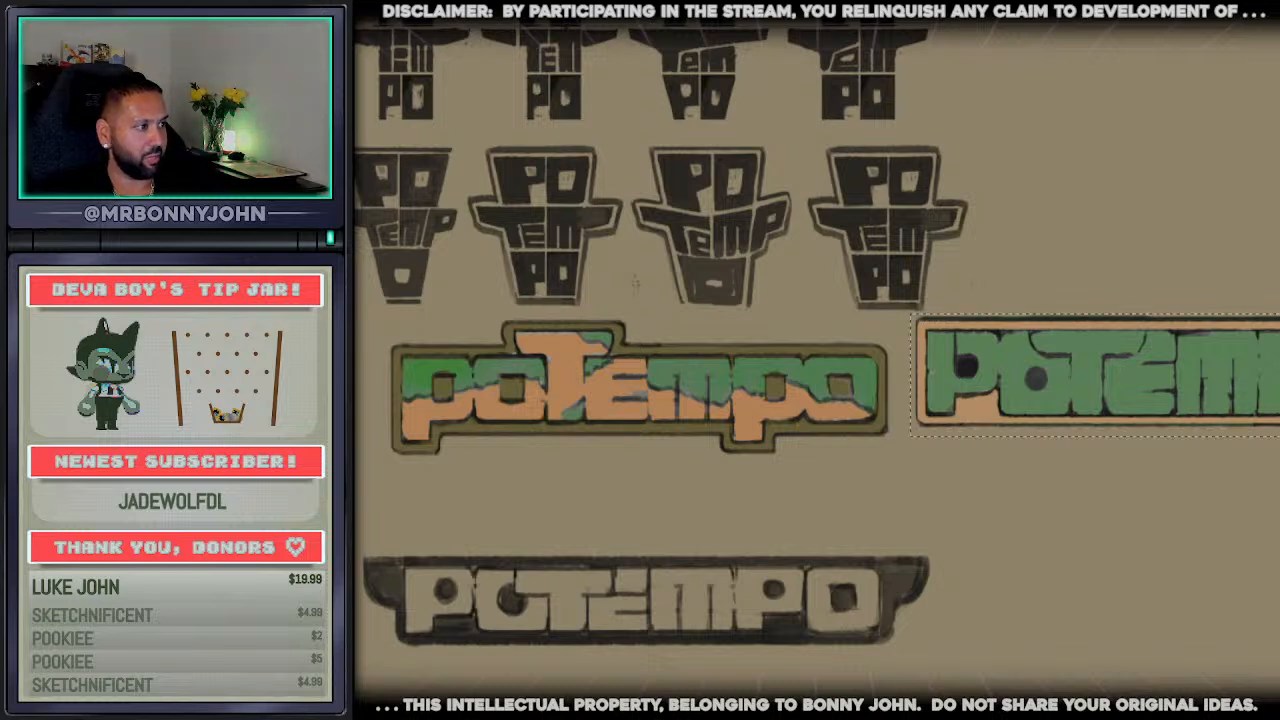
key(ctrl+t)
drag(1139, 415, 1137, 430)
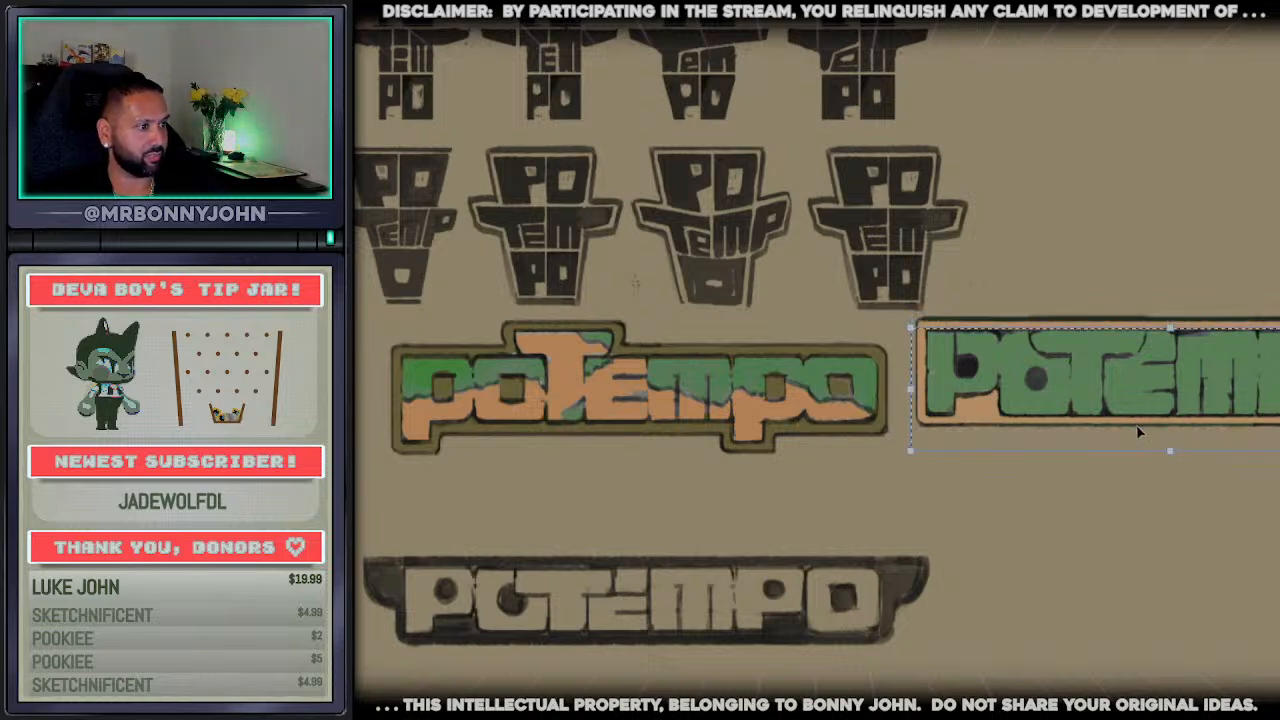
key(Return)
key(ctrl+z)
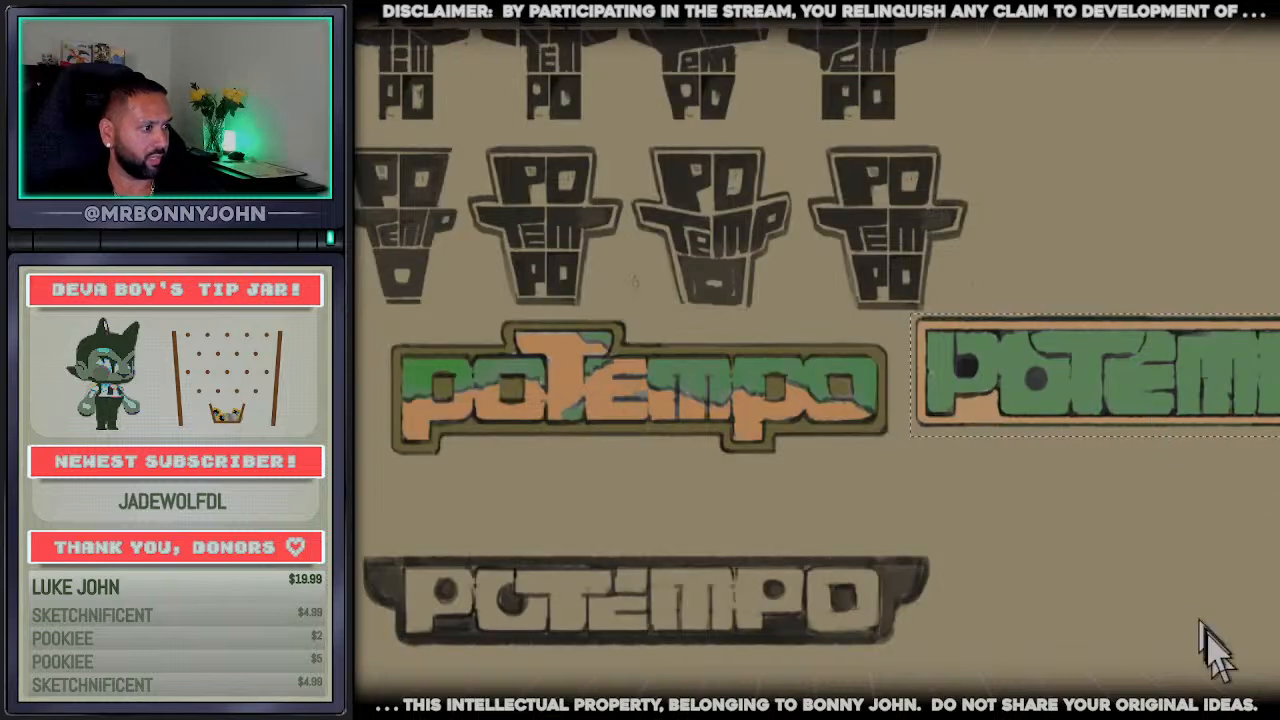
key(ctrl+t)
drag(1142, 385, 1144, 400)
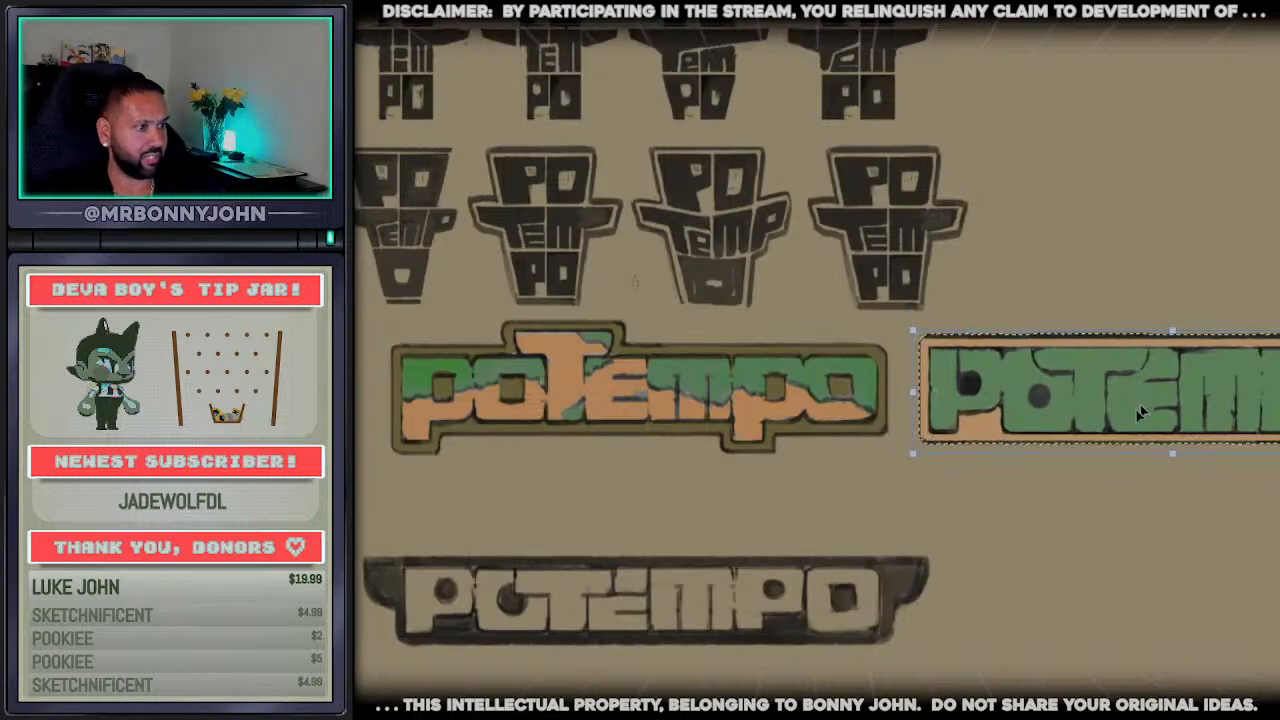
key(Return)
key(ctrl+d)
Move the dark winged wordmark beneath the rectangular one, and place a copy of it under the capped-T wordmark
drag(957, 543, 362, 657)
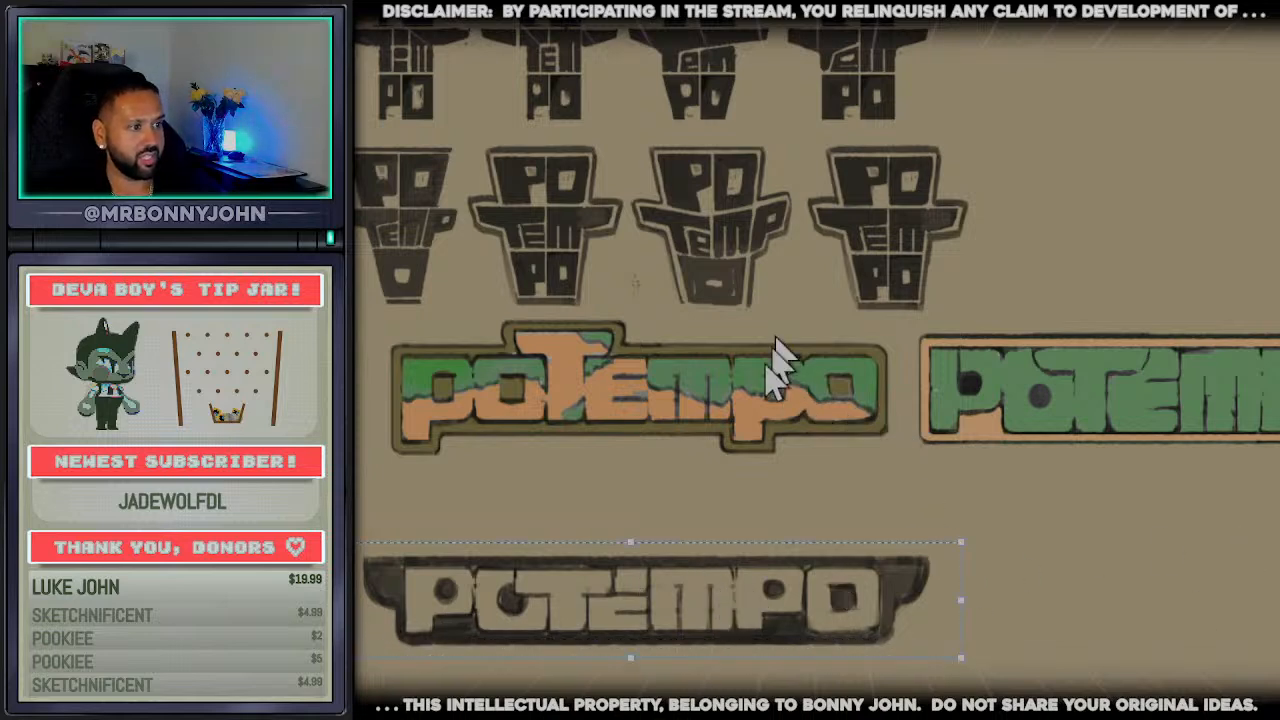
drag(665, 600, 1207, 507)
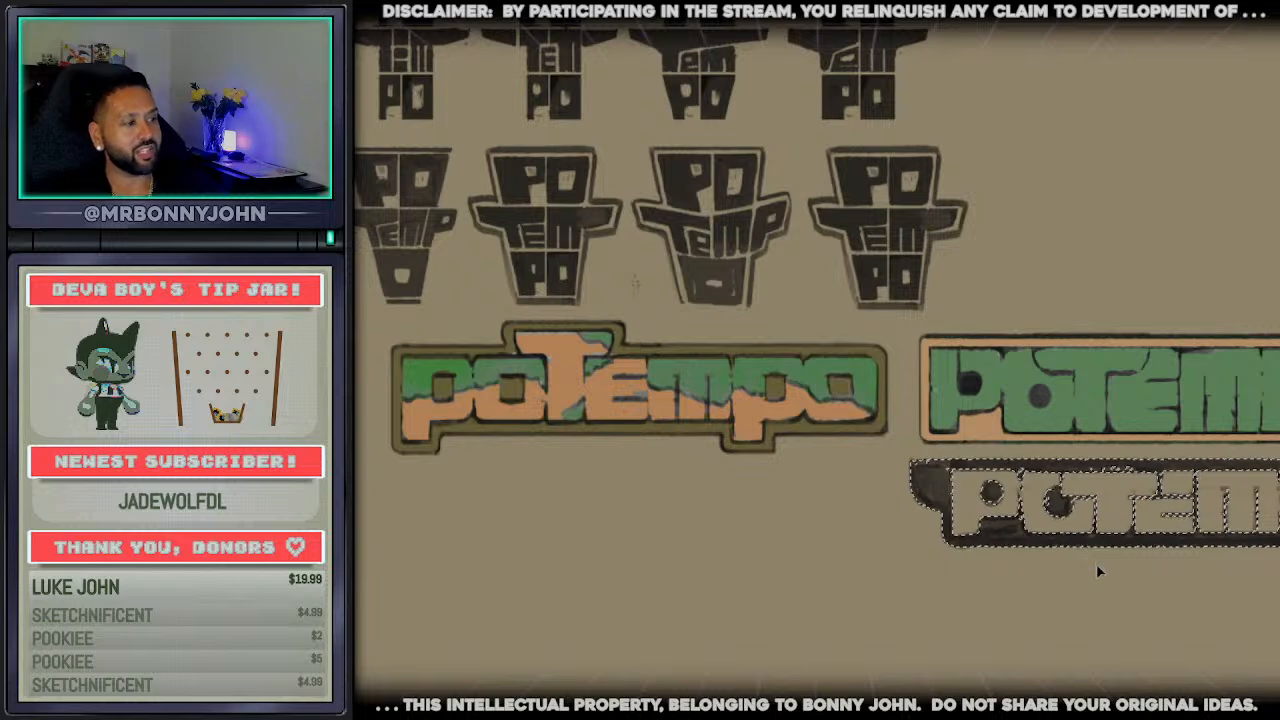
key(ctrl+d)
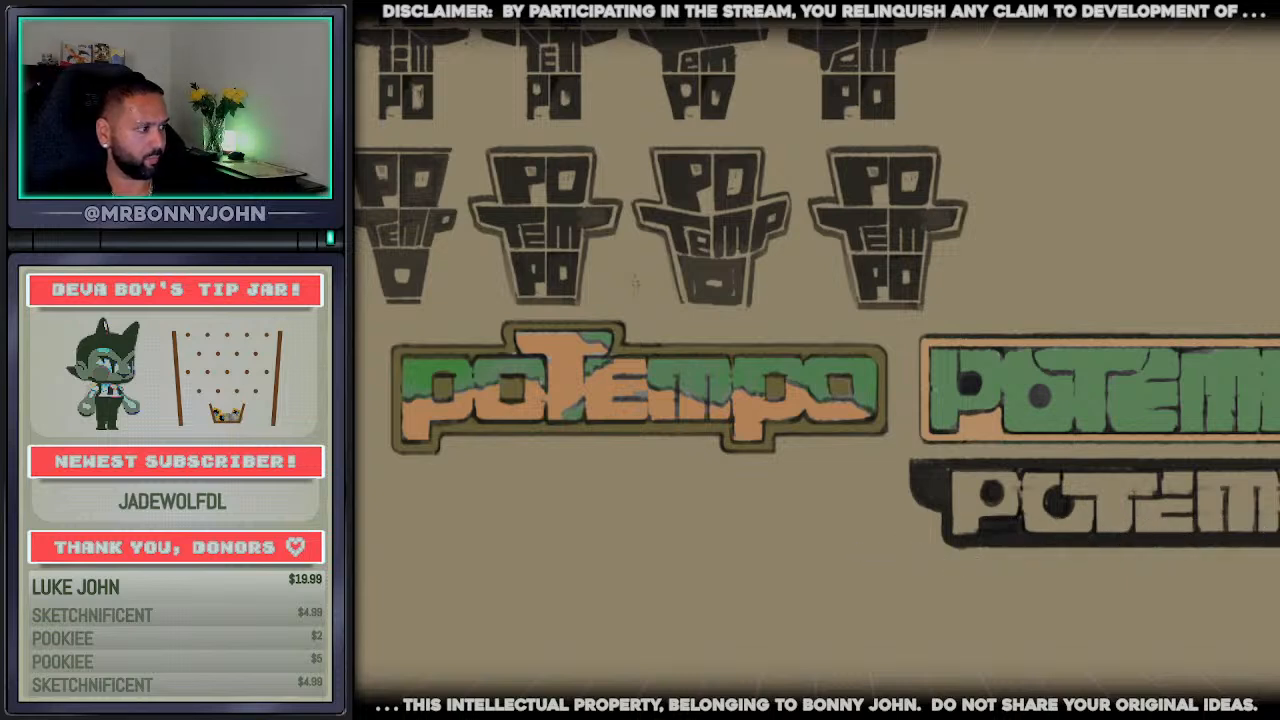
drag(1279, 495, 871, 499)
Fill the copied winged wordmark's dark frame with the olive sampled from the capped-T wordmark's border
alt+click(812, 428)
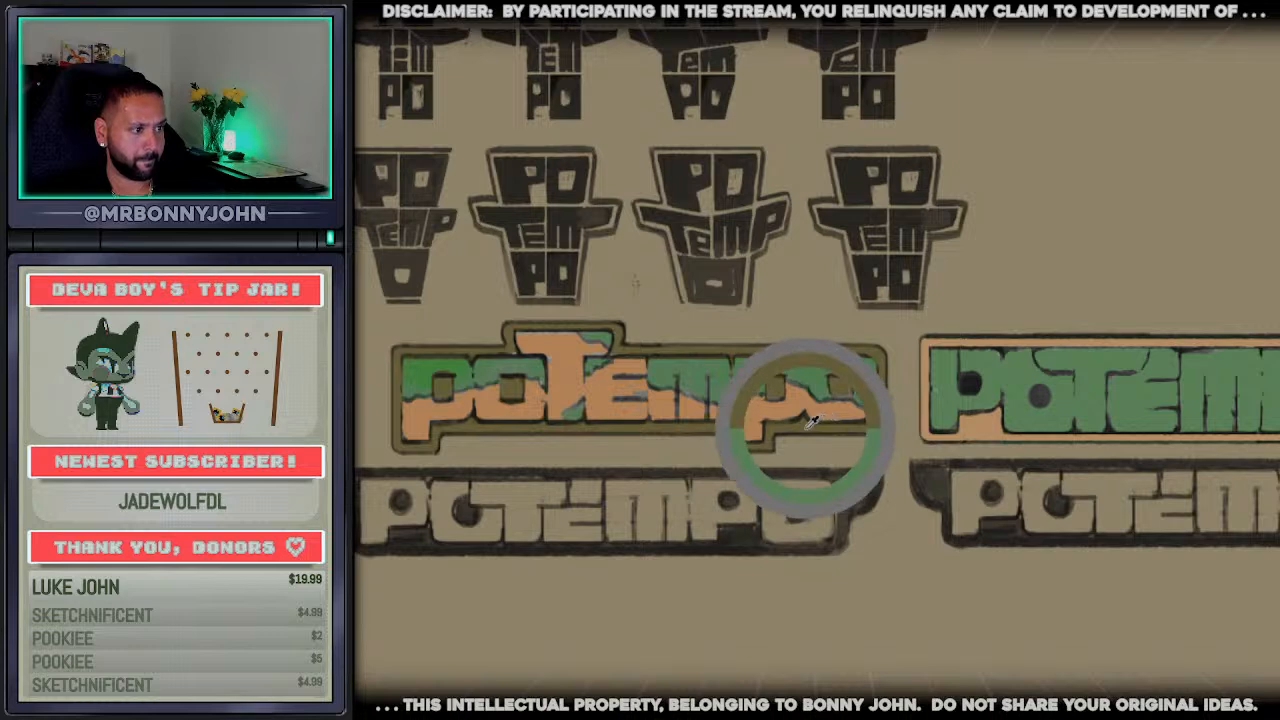
scroll(487, 549, up, 2)
click(526, 552)
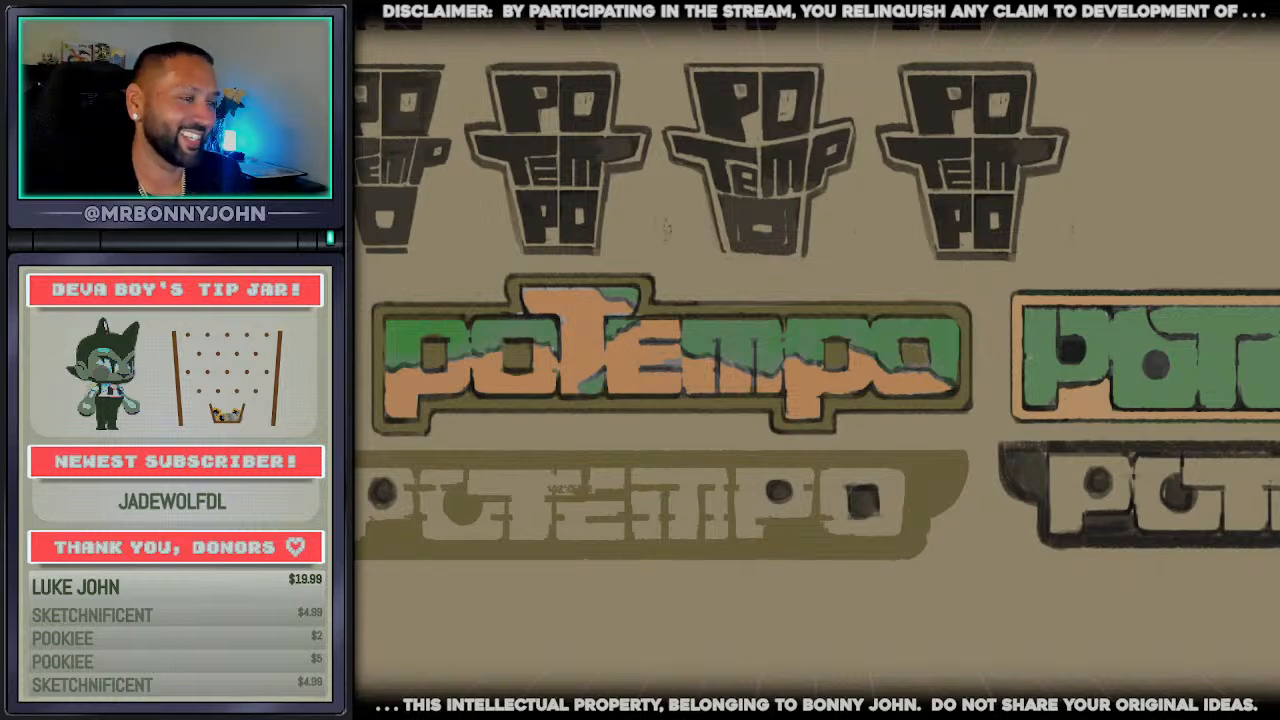
Outline the top edge and left wing of the olive winged wordmark's frame with a dark line
scroll(525, 512, up, 3)
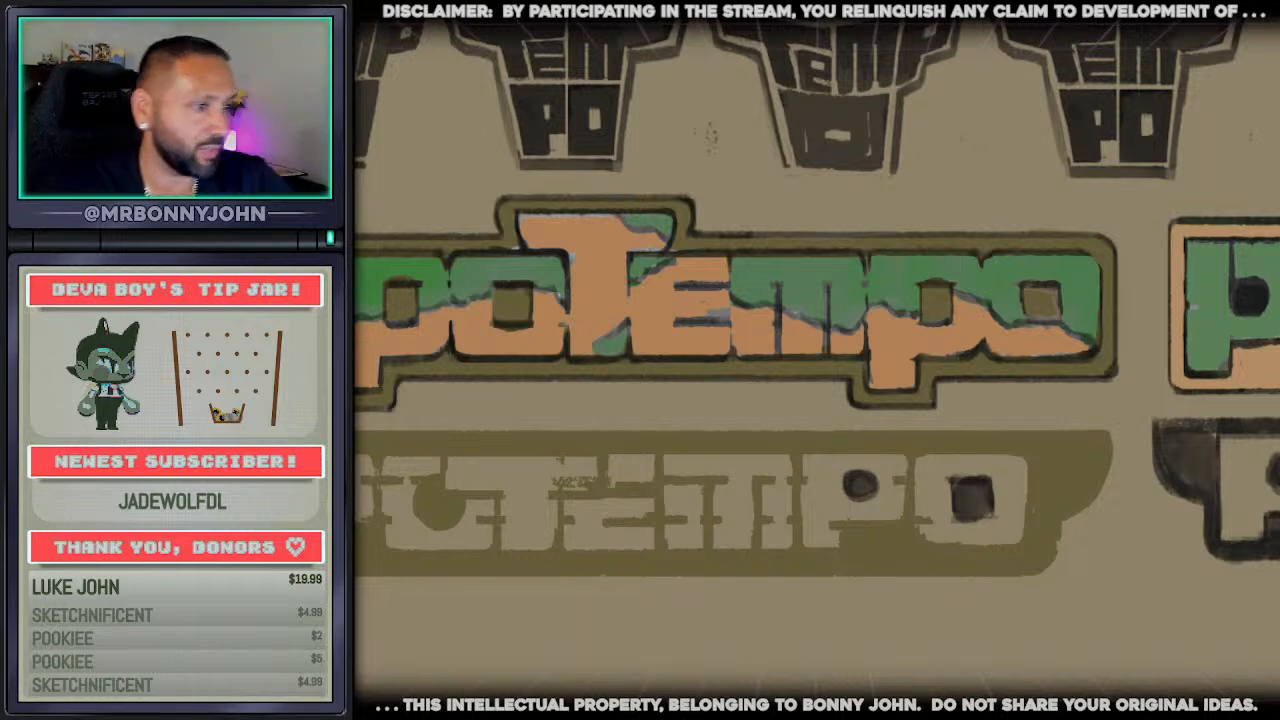
drag(358, 429, 1104, 429)
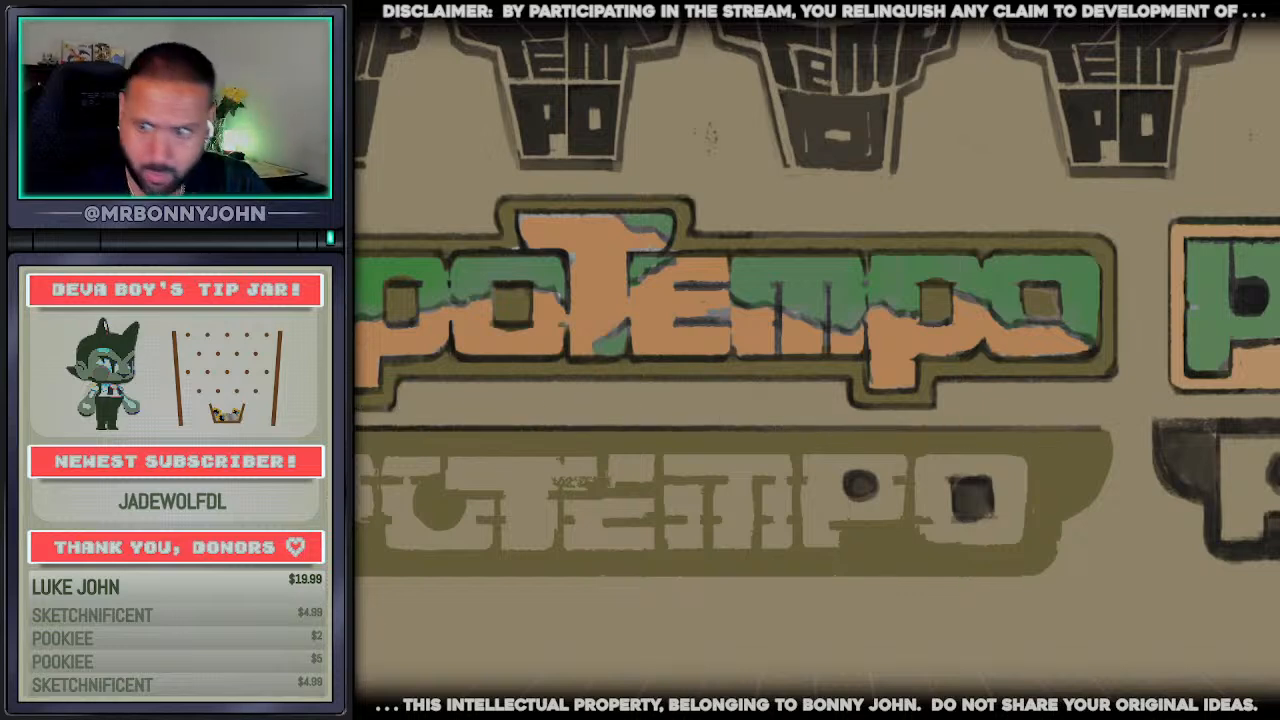
scroll(817, 360, down, 3)
scroll(817, 360, up, 1)
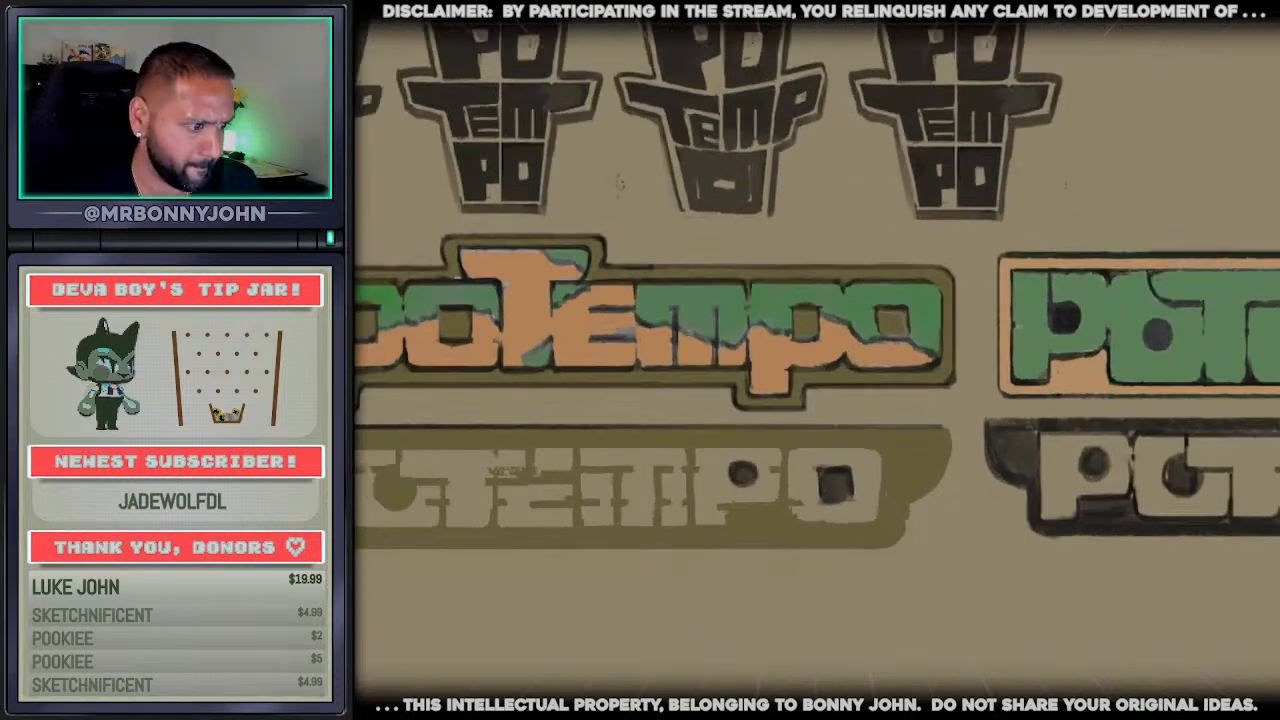
scroll(517, 617, up, 4)
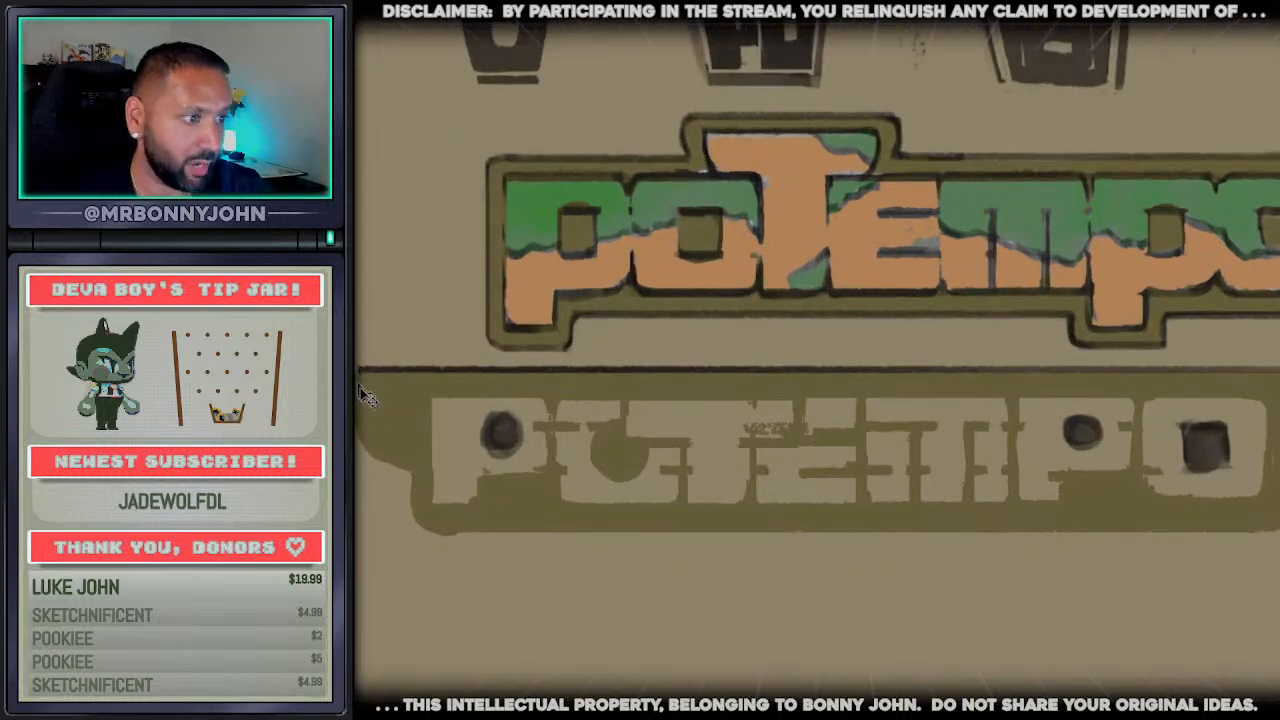
drag(357, 400, 374, 463)
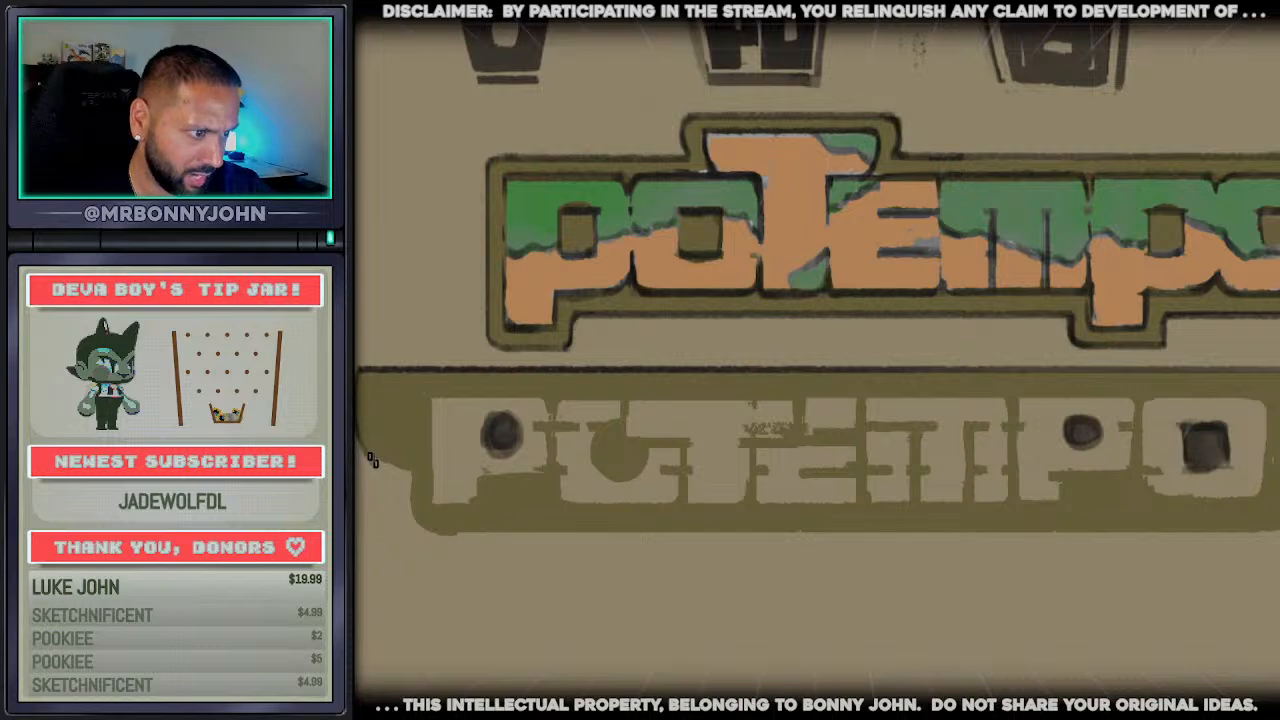
key(ctrl+z)
mouse_move(358, 420)
mouse_down()
mouse_move(411, 483)
mouse_move(413, 508)
mouse_up()
scroll(488, 426, up, 1)
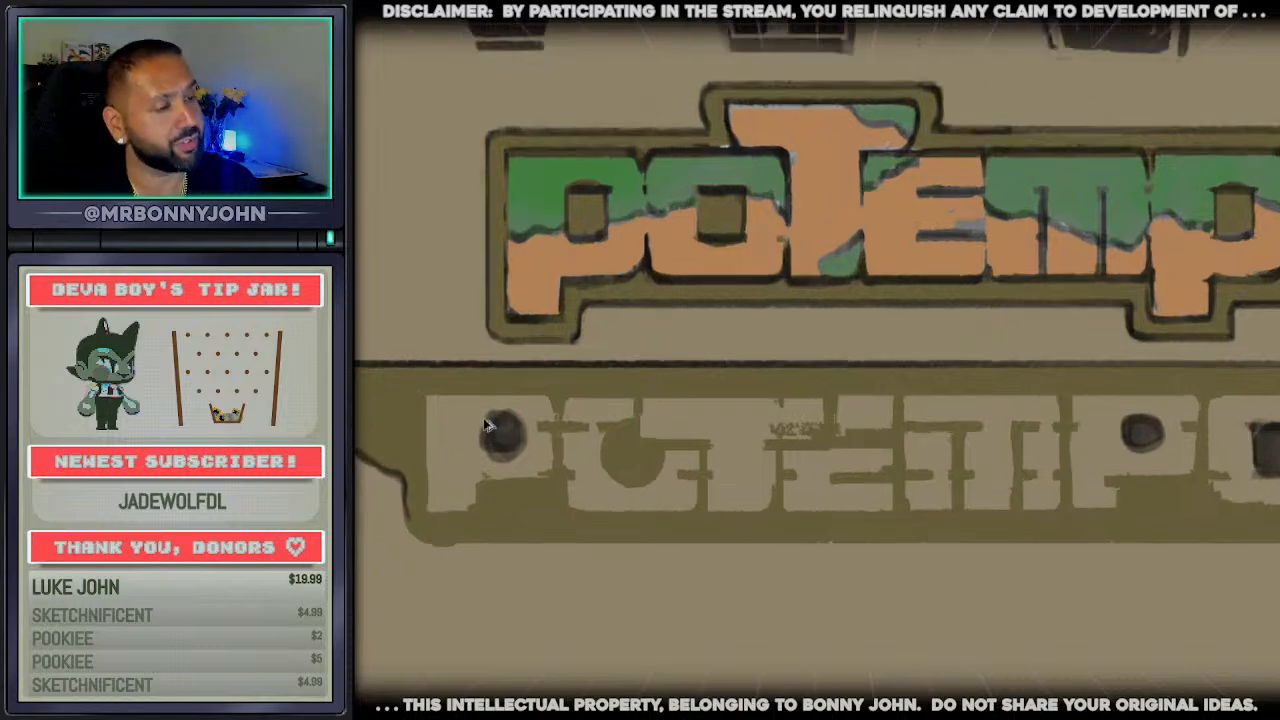
Continue the dark outline along the olive winged frame's bottom edge and up around its right wing
scroll(488, 426, down, 2)
scroll(807, 510, up, 1)
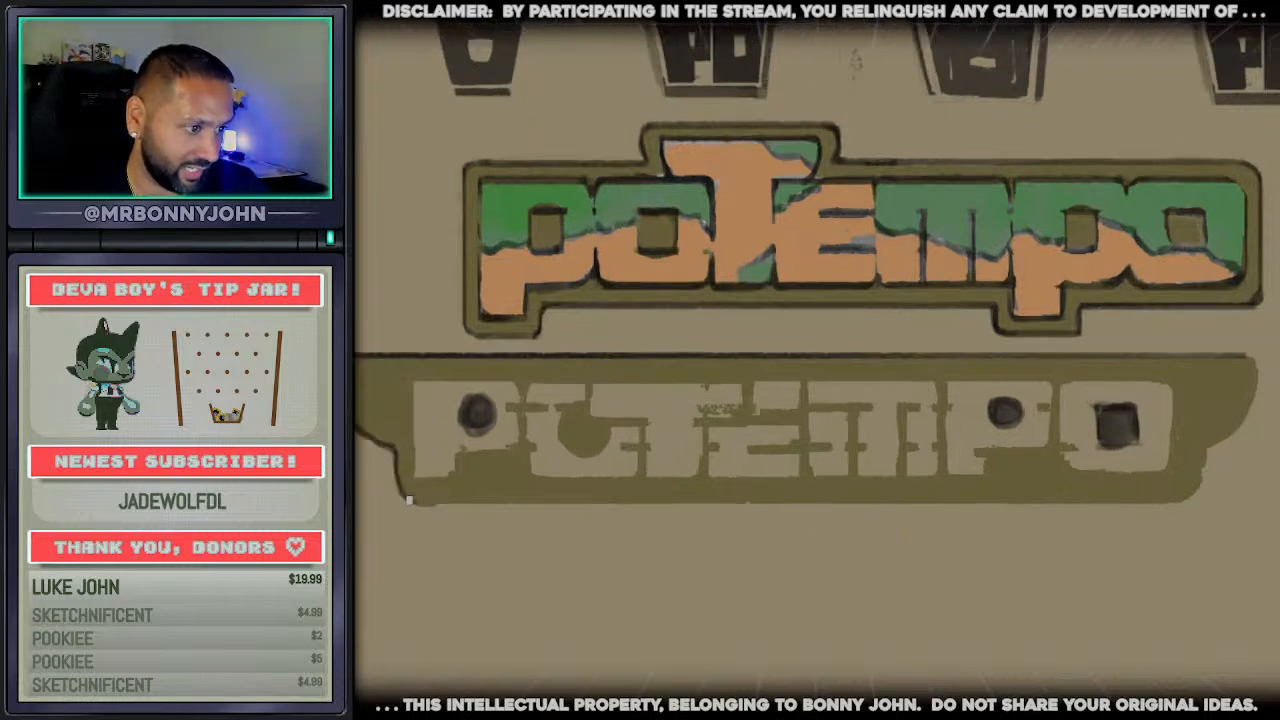
mouse_move(410, 500)
mouse_down()
mouse_move(681, 464)
mouse_move(1133, 472)
mouse_up()
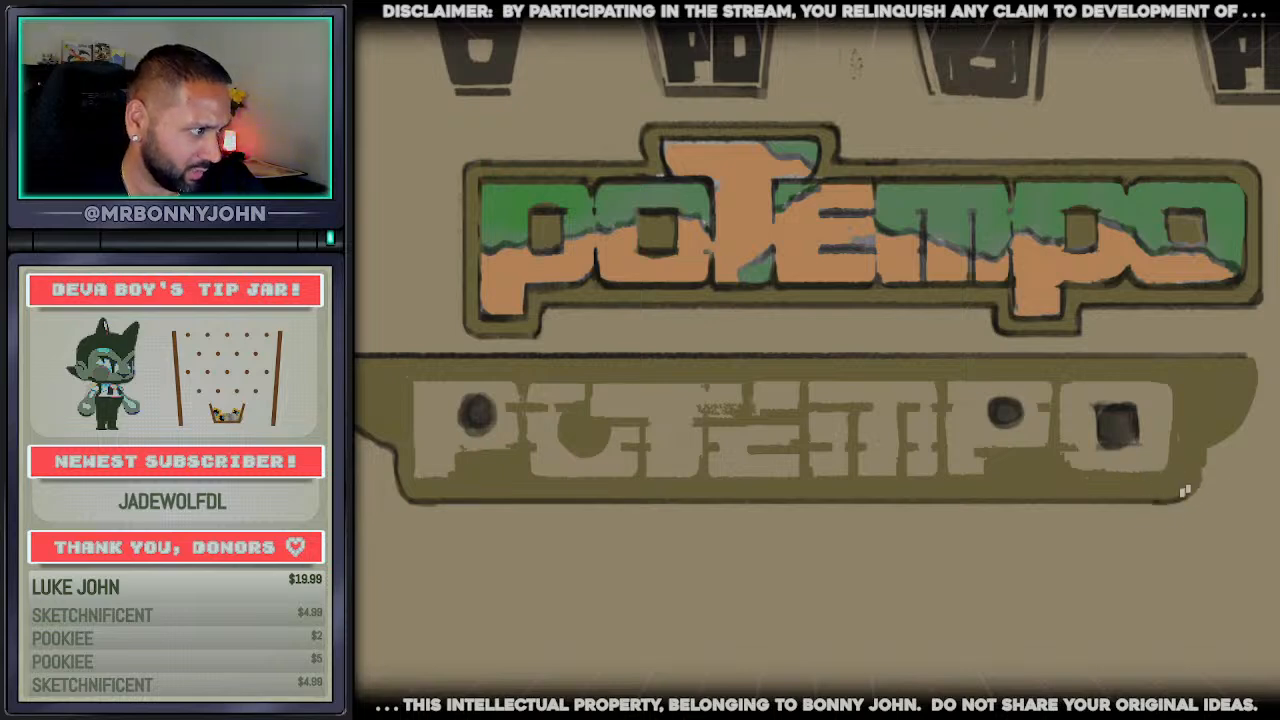
mouse_move(1173, 500)
mouse_down()
mouse_move(1258, 380)
mouse_move(1249, 354)
mouse_up()
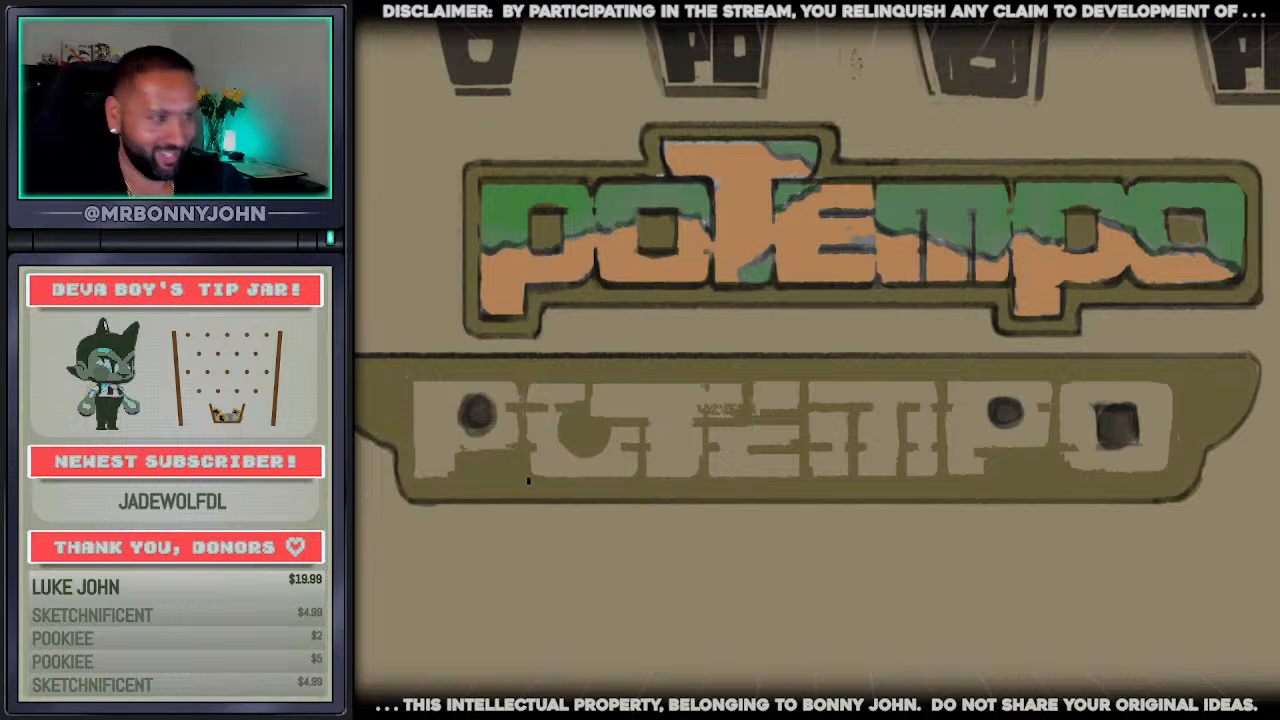
Outline the winged wordmark's first P with a curved flare on its left side, and box in the neighbouring O
drag(393, 391, 407, 438)
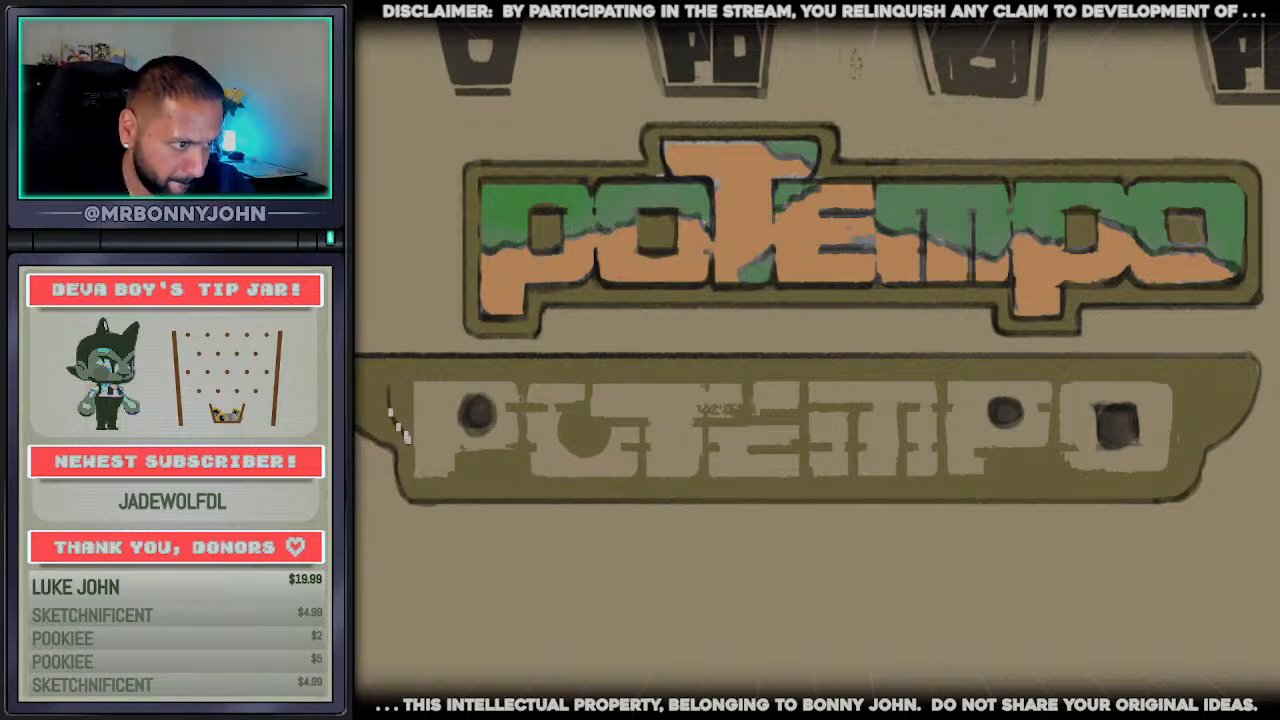
drag(384, 386, 426, 480)
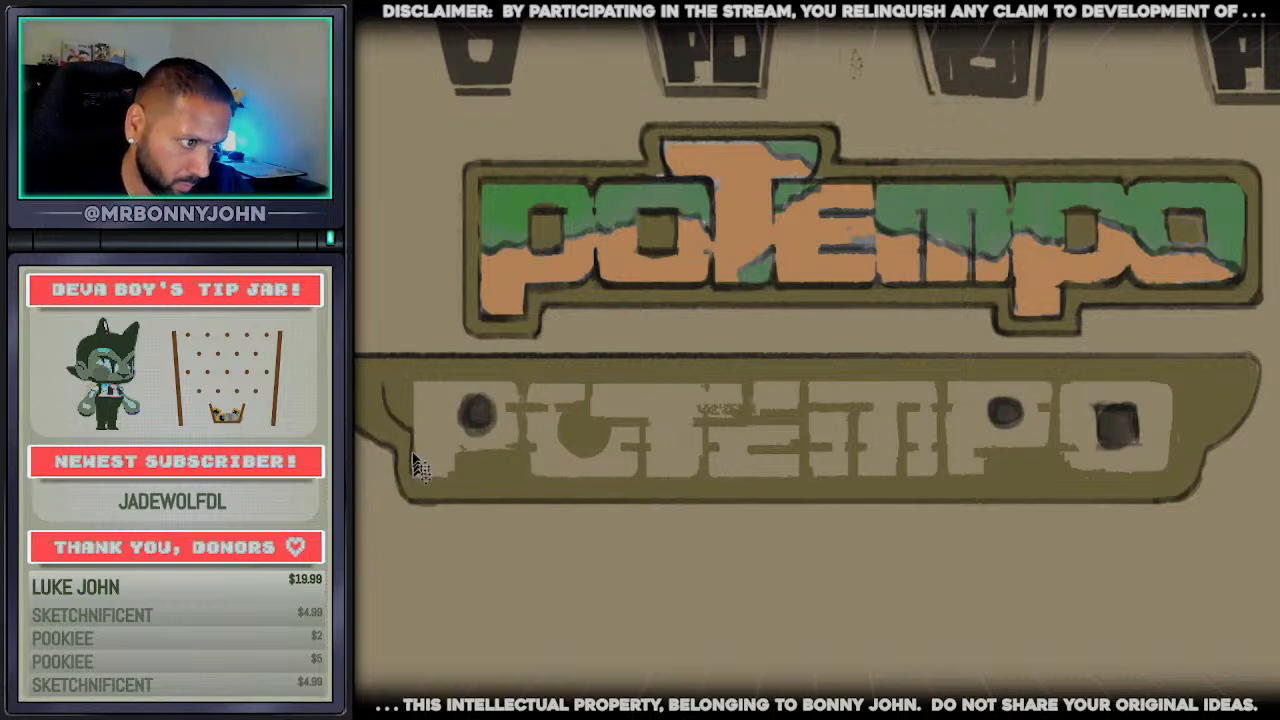
key(ctrl+z)
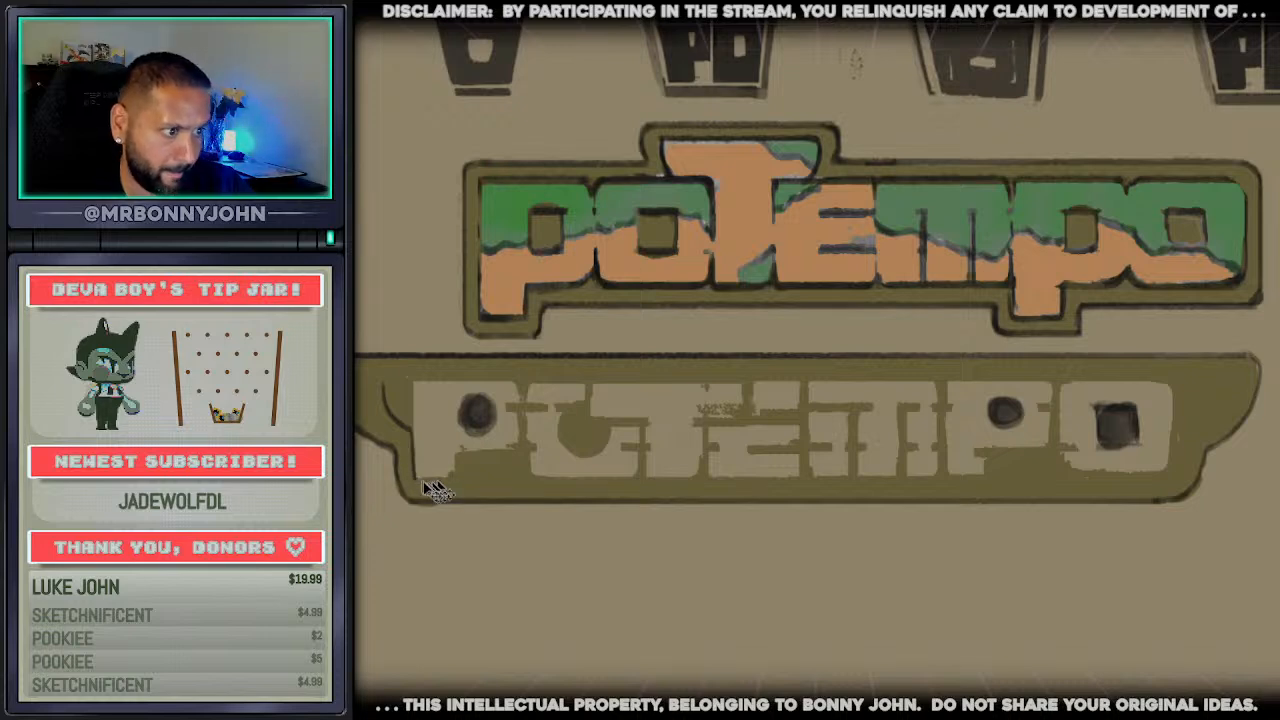
mouse_move(417, 479)
mouse_down()
mouse_move(455, 478)
mouse_move(457, 453)
mouse_move(519, 447)
mouse_move(521, 388)
mouse_move(391, 384)
mouse_up()
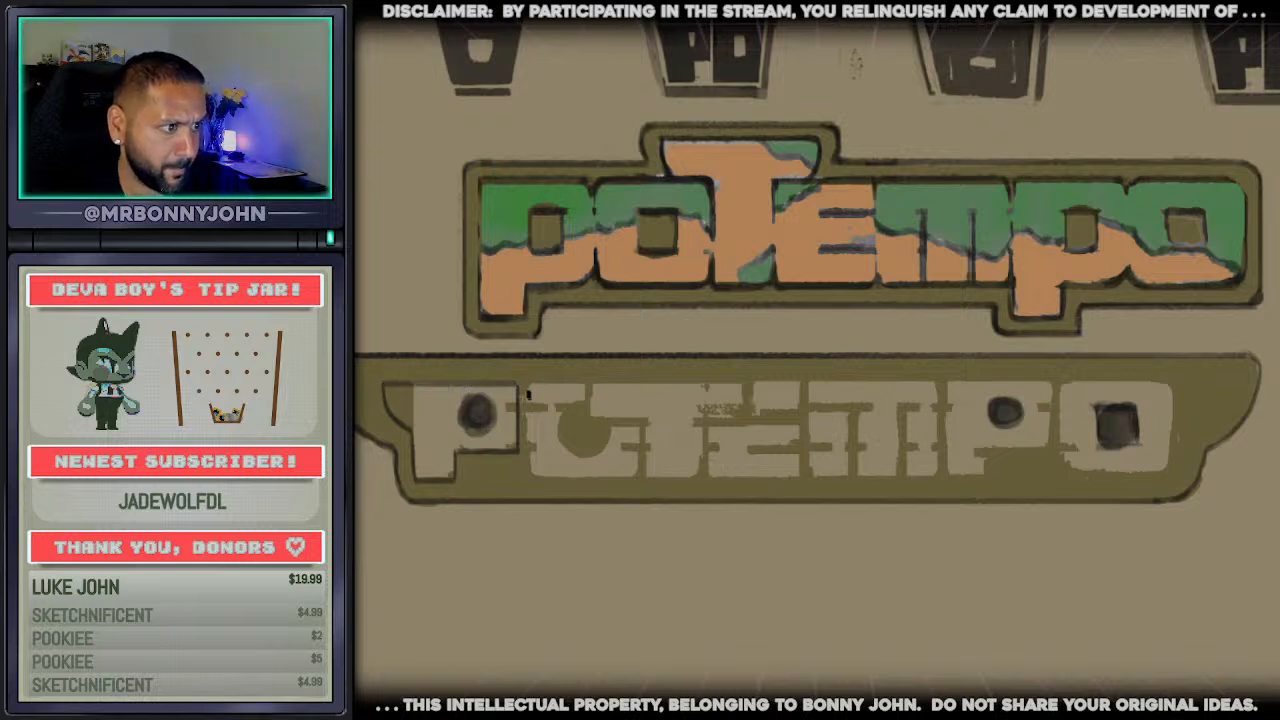
mouse_move(528, 394)
mouse_down()
mouse_move(516, 468)
mouse_move(601, 475)
mouse_move(609, 386)
mouse_move(540, 388)
mouse_up()
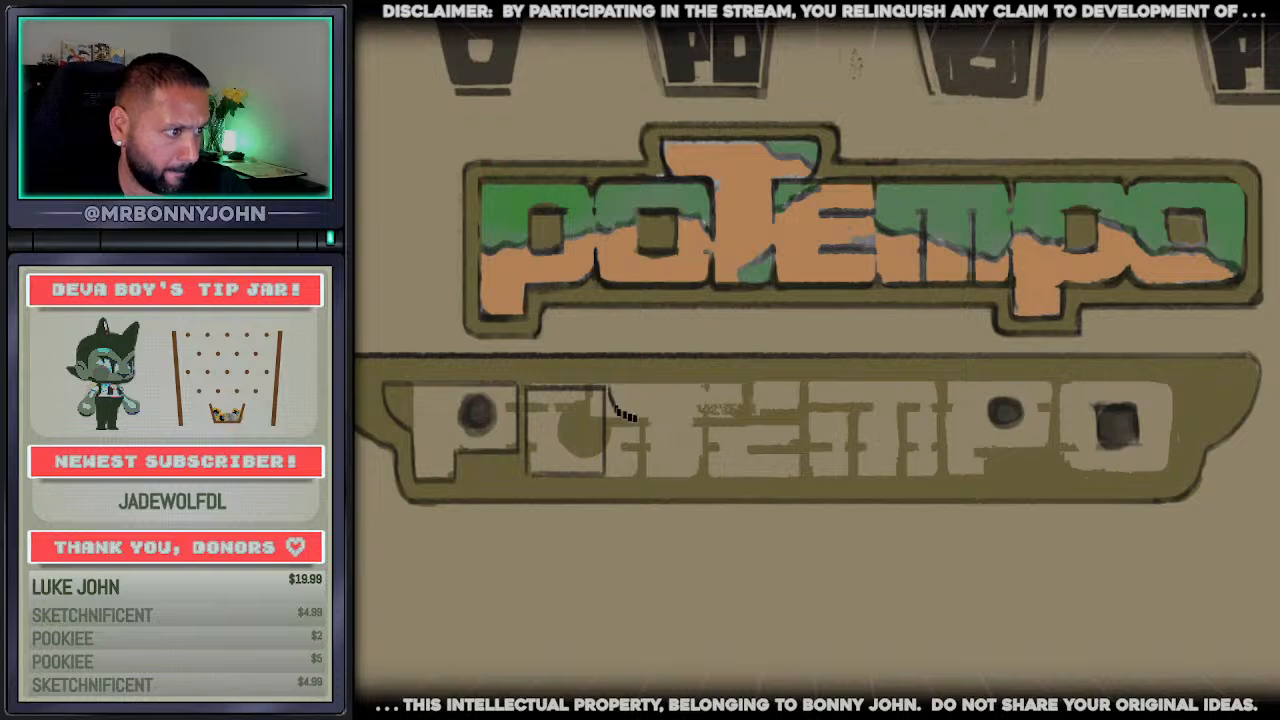
Outline the winged wordmark's T with curved arms and the E with its inner bars in dark line
mouse_move(632, 418)
mouse_down()
mouse_move(648, 422)
mouse_move(648, 476)
mouse_move(696, 476)
mouse_move(698, 426)
mouse_move(731, 411)
mouse_move(741, 387)
mouse_up()
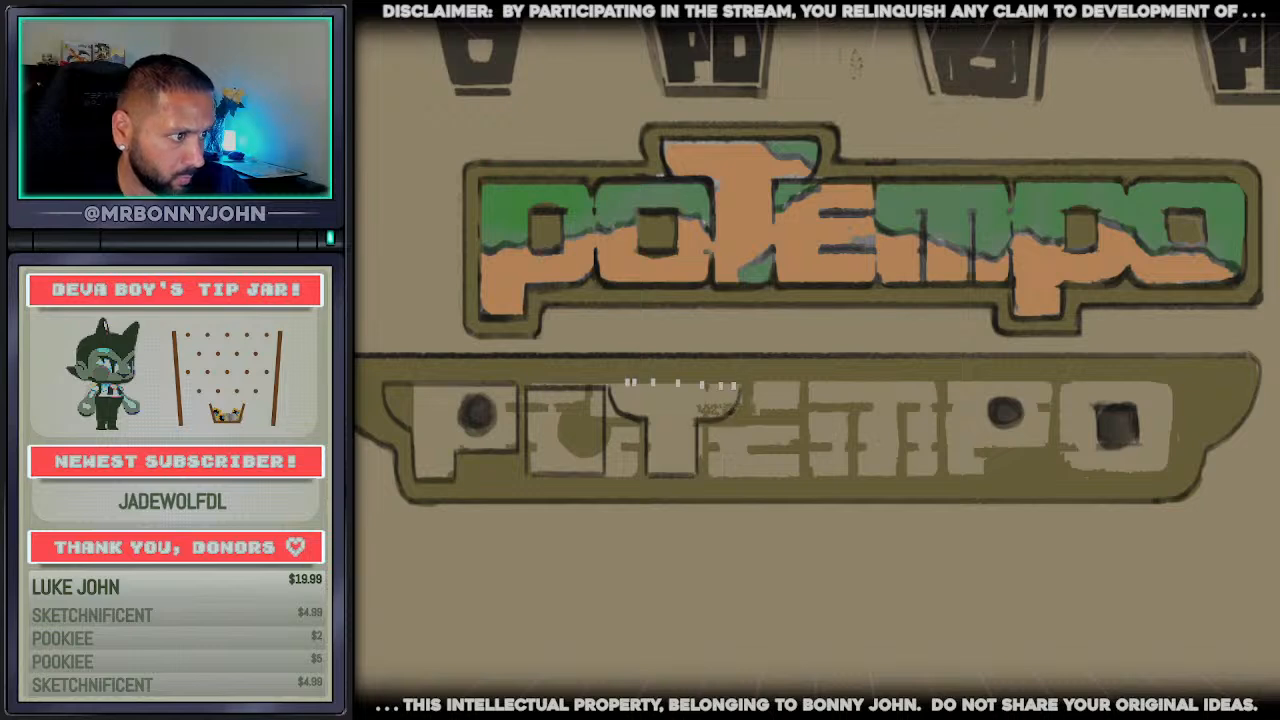
mouse_move(618, 384)
mouse_down()
mouse_move(750, 389)
mouse_move(755, 458)
mouse_up()
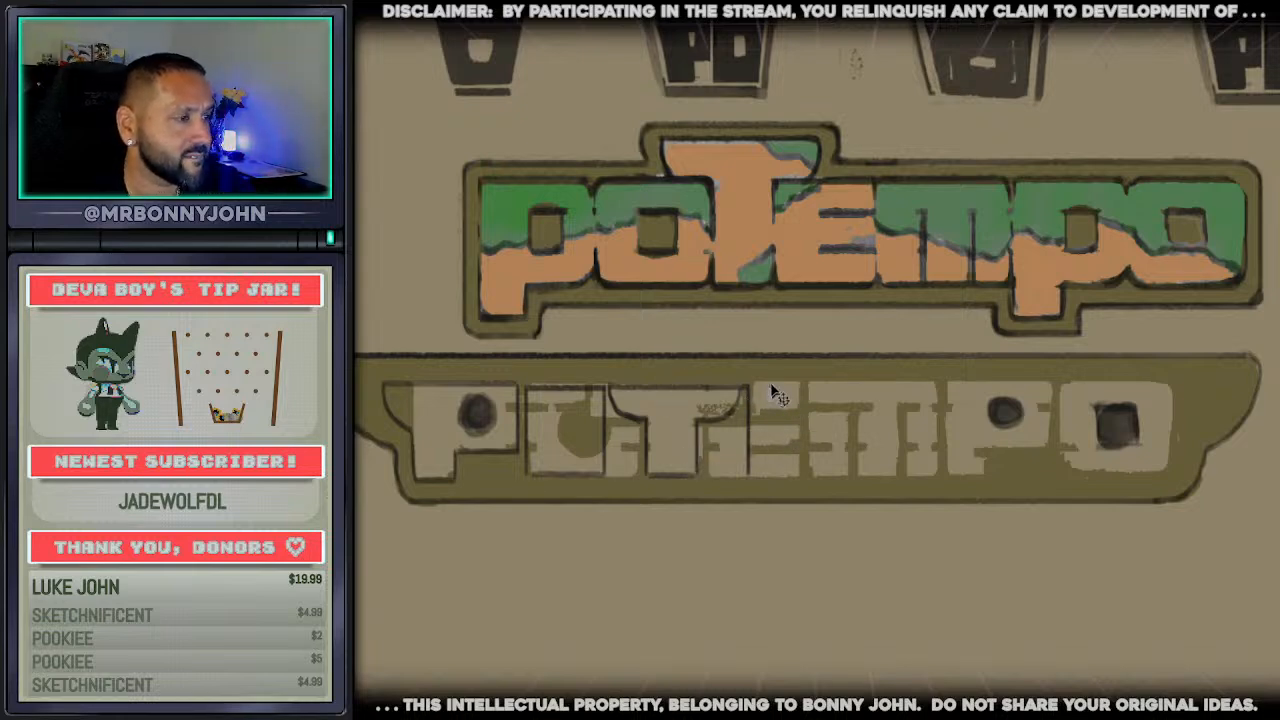
mouse_move(754, 386)
mouse_down()
mouse_move(834, 388)
mouse_move(780, 417)
mouse_move(830, 457)
mouse_up()
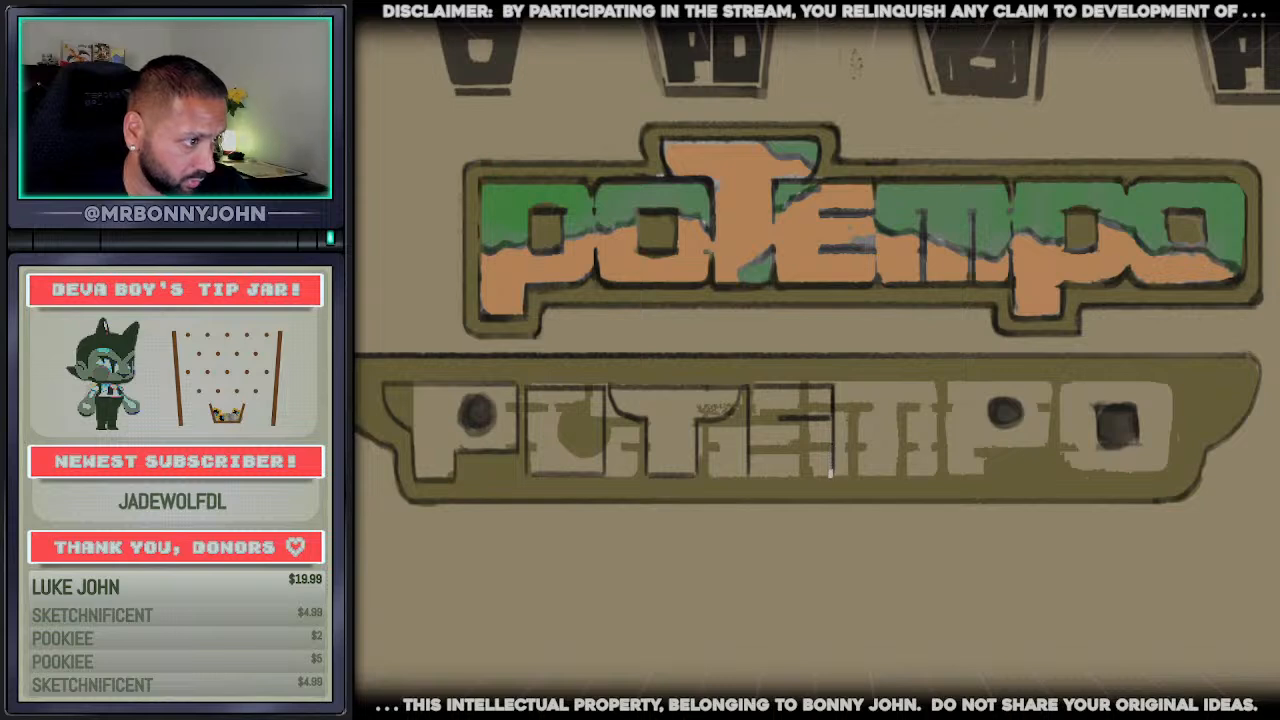
mouse_move(751, 471)
mouse_down()
mouse_move(828, 471)
mouse_move(782, 453)
mouse_up()
key(ctrl+z)
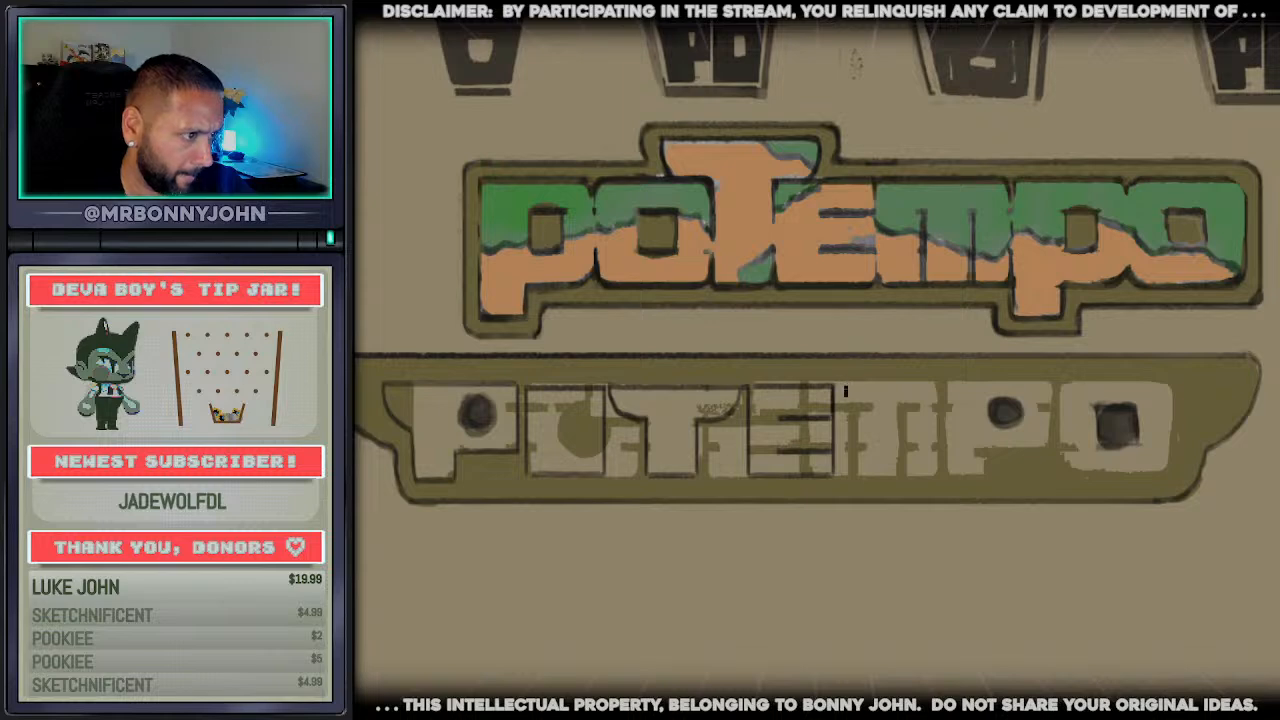
Outline the winged wordmark's M as a dark box with two vertical inner strokes rising from its base
drag(845, 391, 841, 462)
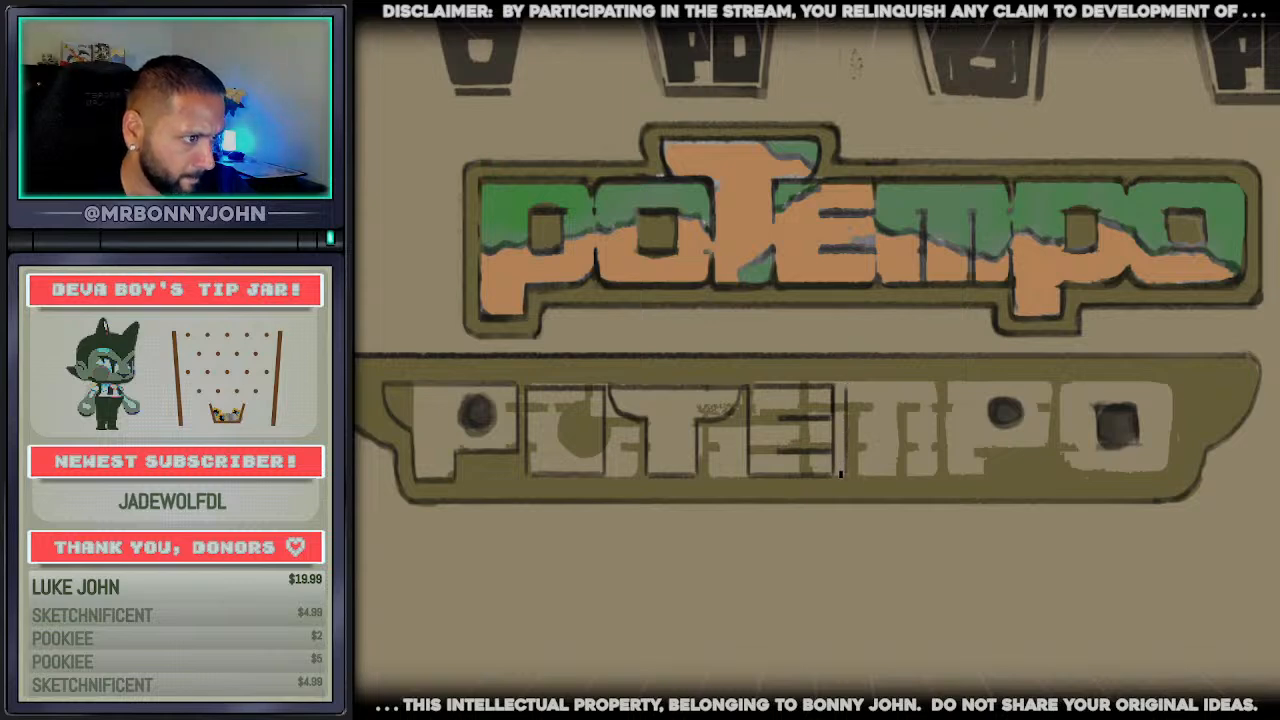
key(ctrl+z)
mouse_move(842, 473)
mouse_down()
mouse_move(849, 390)
mouse_move(942, 386)
mouse_move(938, 464)
mouse_up()
mouse_move(843, 475)
mouse_down()
mouse_move(928, 475)
mouse_move(874, 420)
mouse_up()
key(ctrl+z)
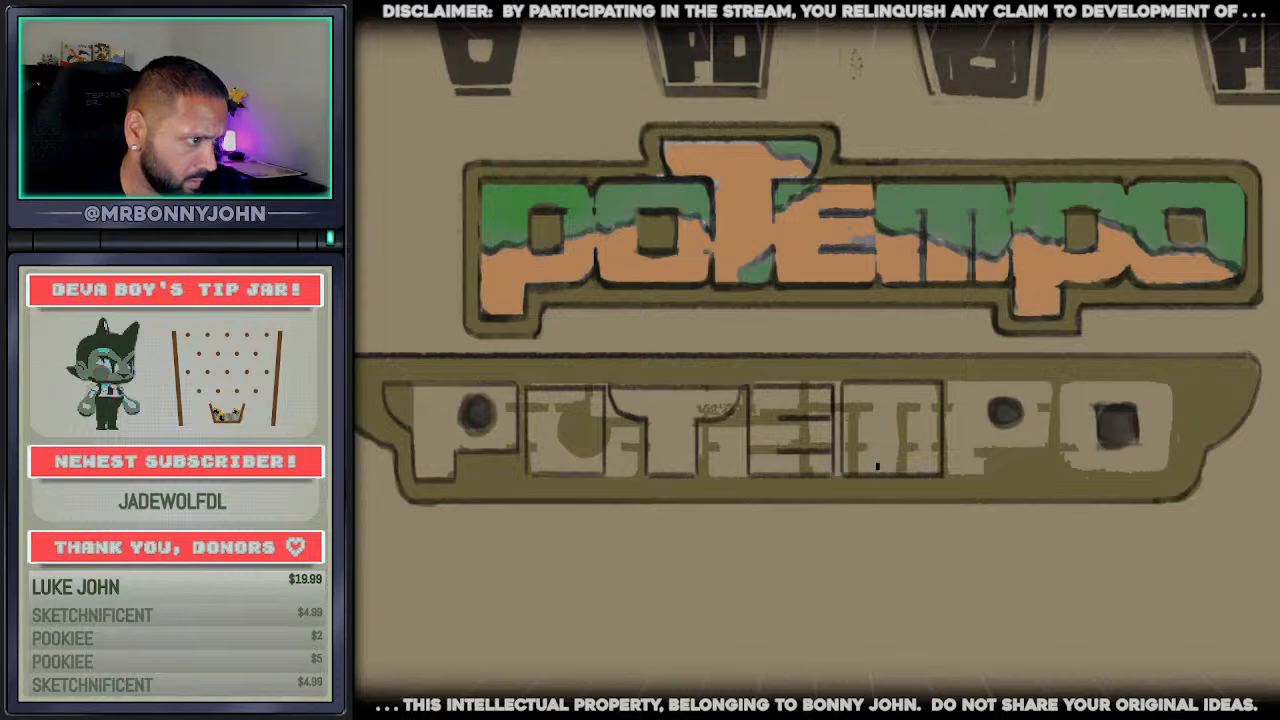
drag(876, 474, 876, 419)
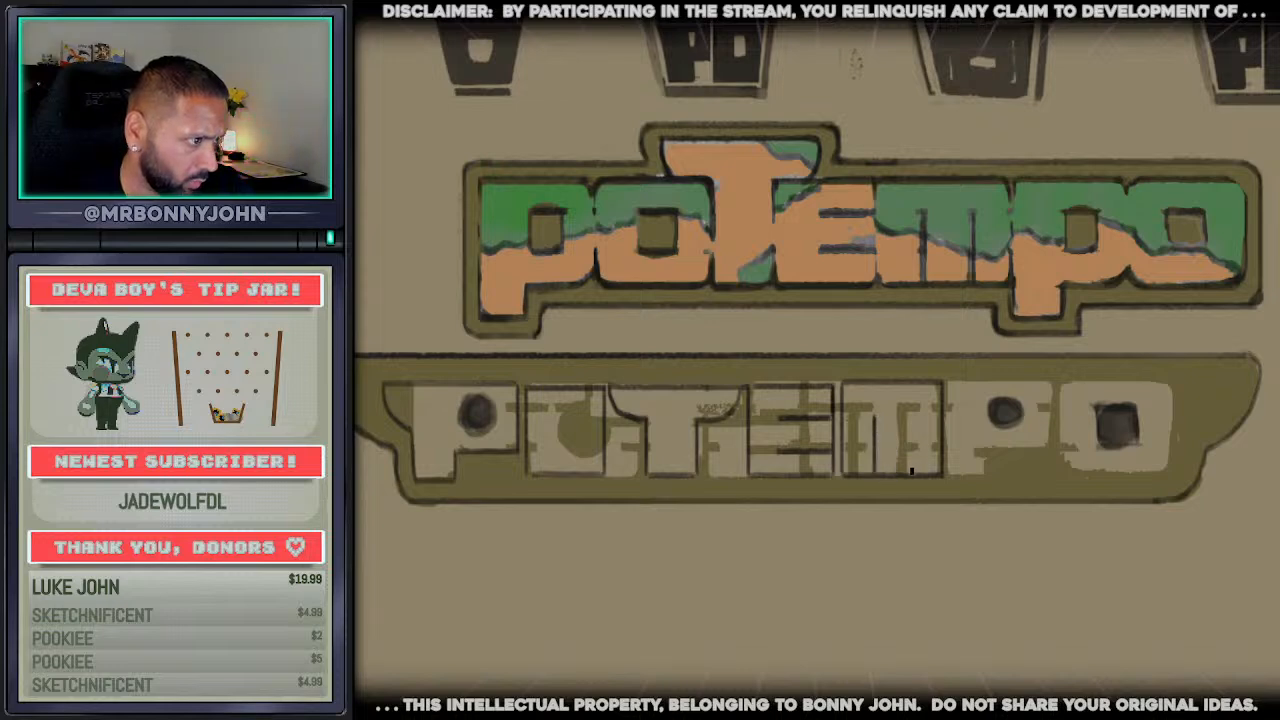
drag(911, 472, 908, 428)
key(ctrl+z)
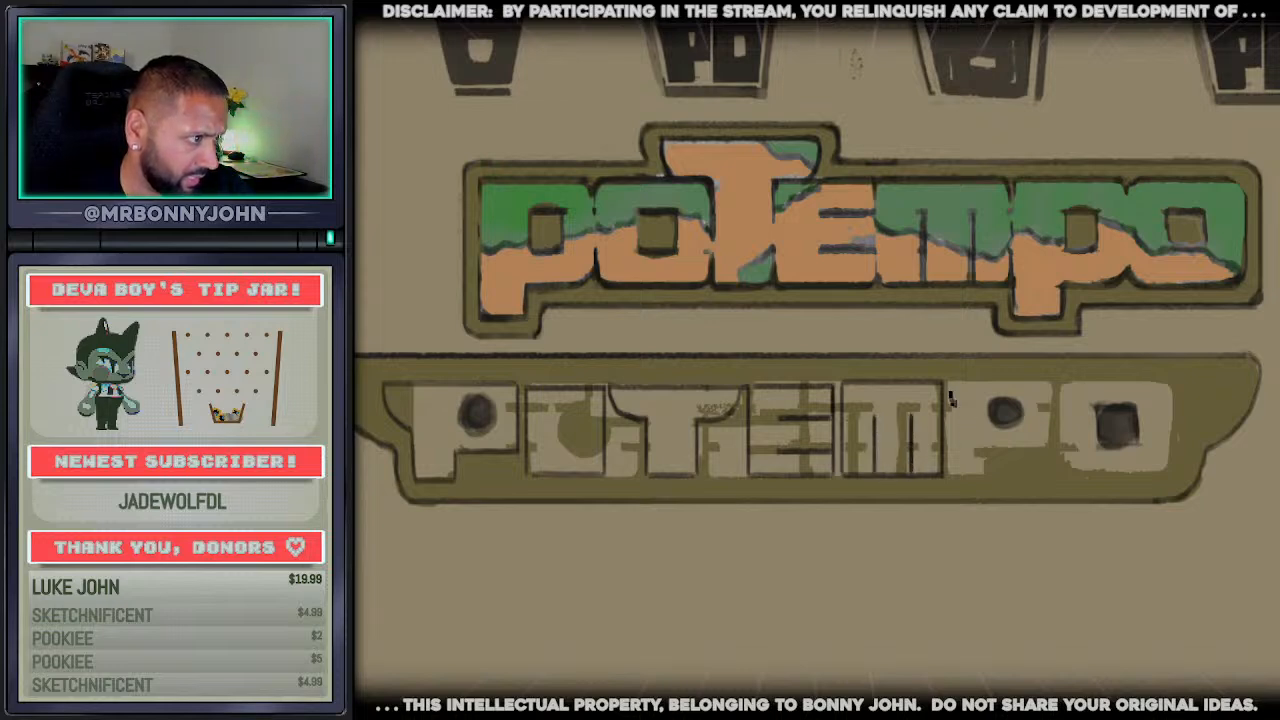
Outline the winged wordmark's second P and final O in dark line, adding a curved flare to the O's right side
mouse_move(951, 384)
mouse_down()
mouse_move(945, 468)
mouse_move(995, 474)
mouse_up()
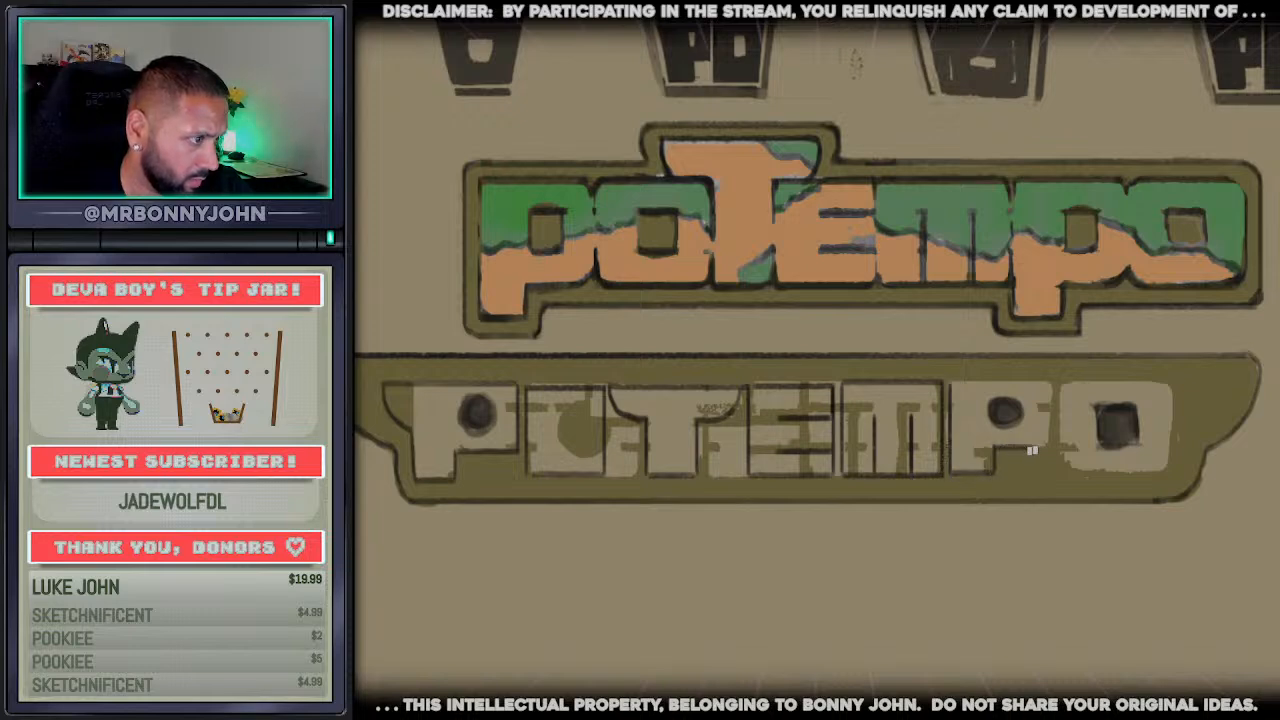
drag(1048, 443, 1056, 389)
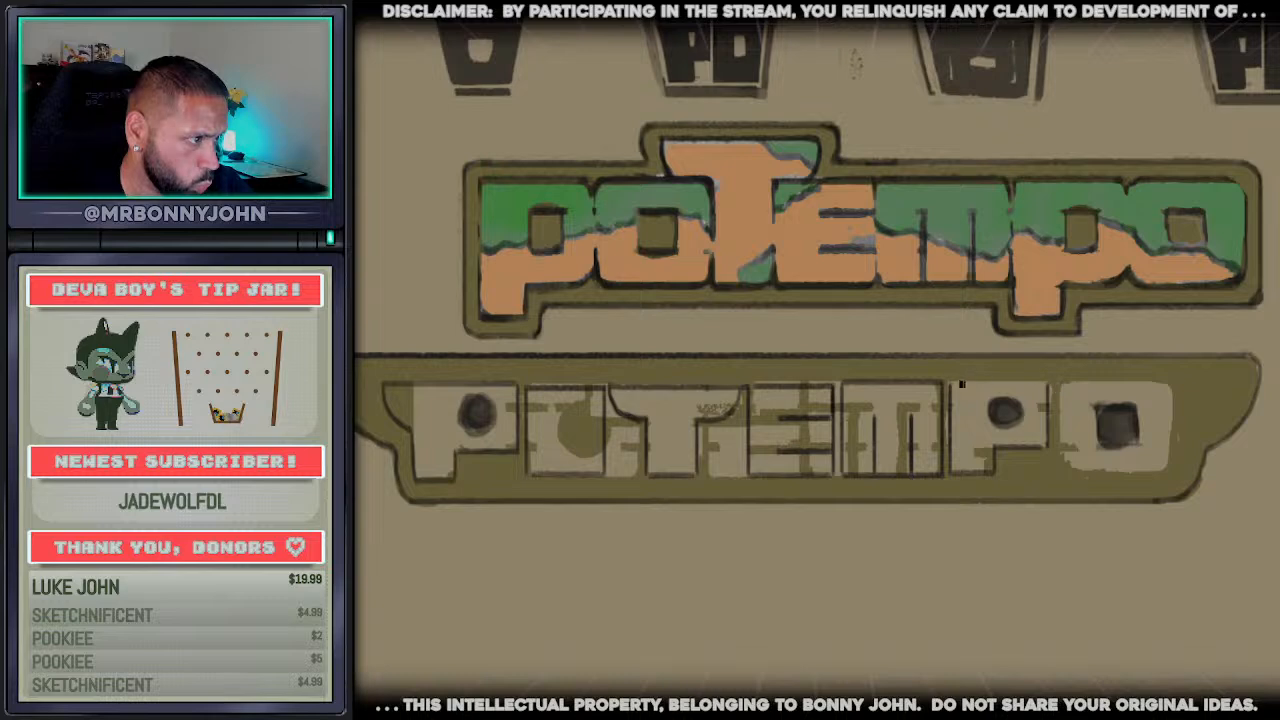
mouse_move(949, 383)
mouse_down()
mouse_move(1063, 388)
mouse_move(1061, 465)
mouse_move(1164, 468)
mouse_move(1173, 419)
mouse_up()
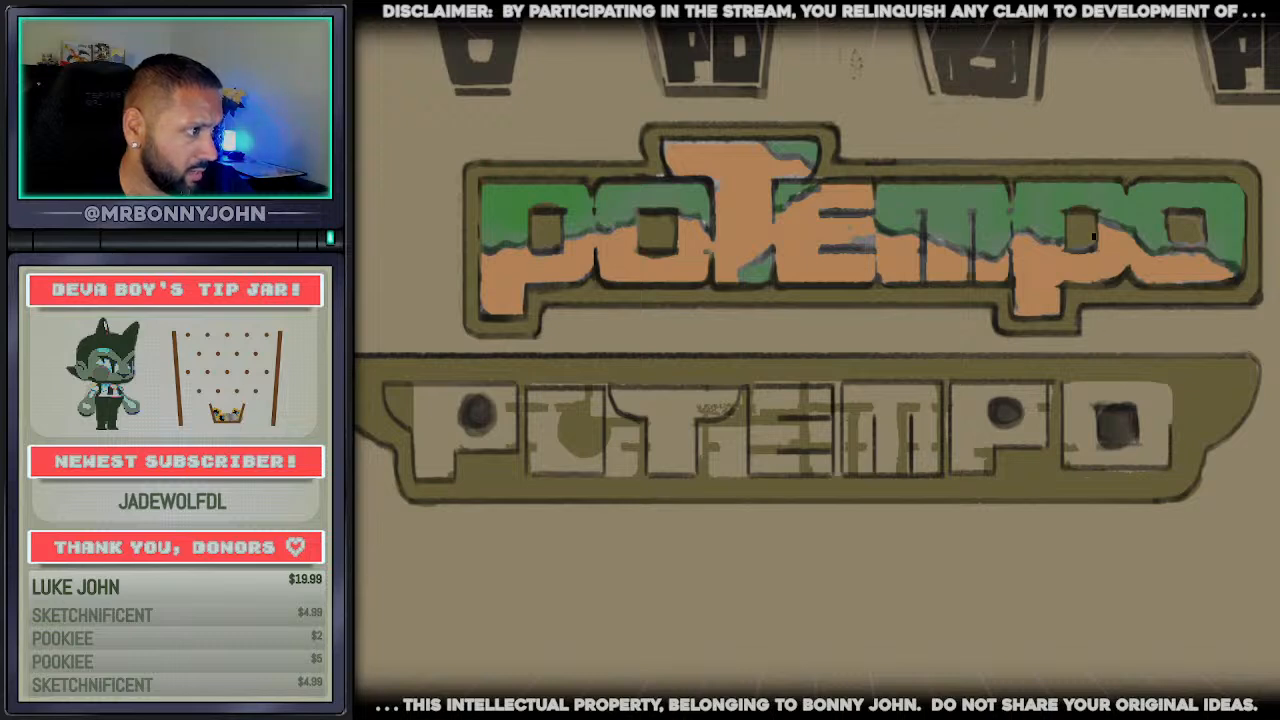
mouse_move(1064, 383)
mouse_down()
mouse_move(1192, 383)
mouse_move(1192, 418)
mouse_move(1199, 384)
mouse_up()
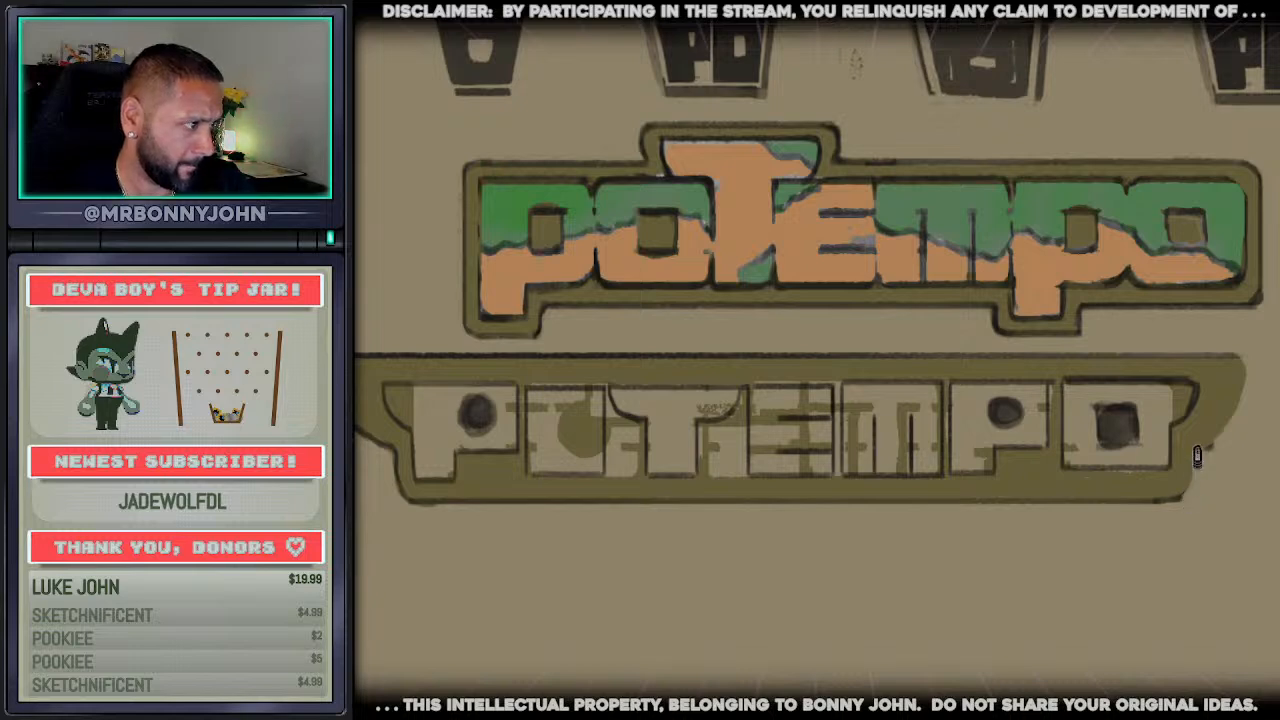
Trim the winged frame's bottom edge and right wing, redraw their dark outline, and draw a line along the letters' base
mouse_move(1175, 499)
mouse_down()
mouse_move(1242, 396)
mouse_move(1185, 356)
mouse_up()
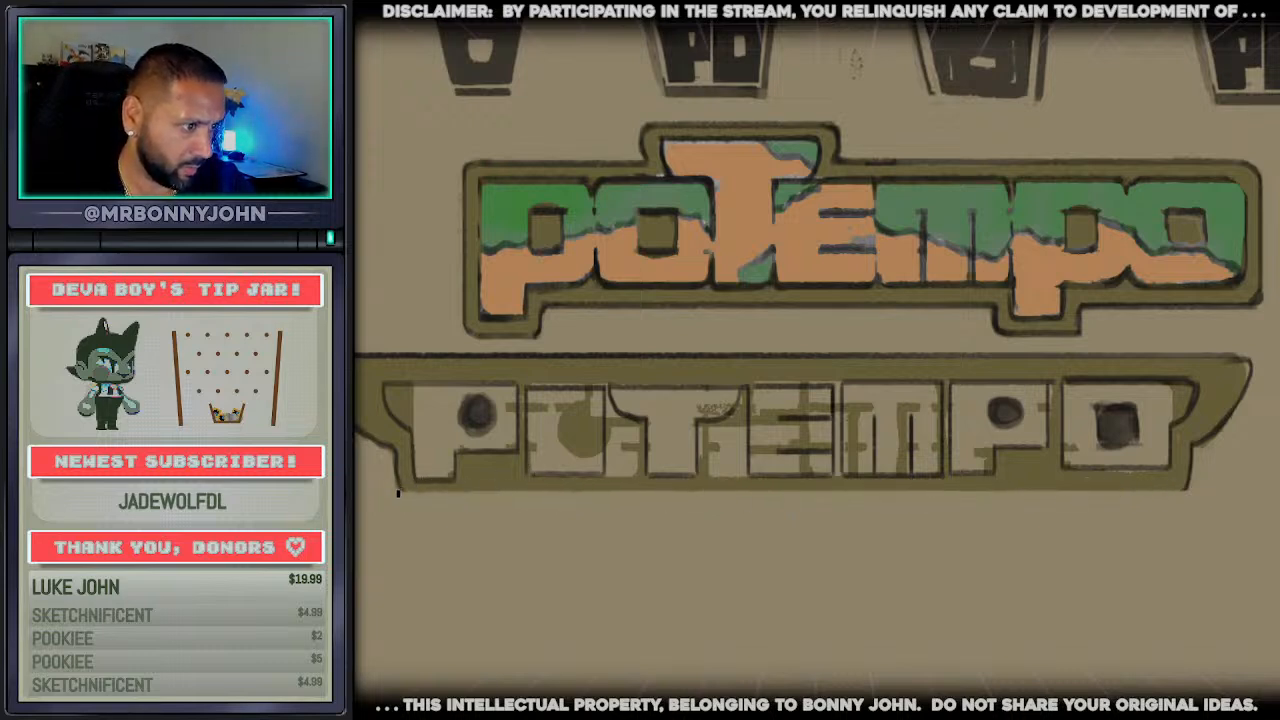
drag(398, 492, 1160, 491)
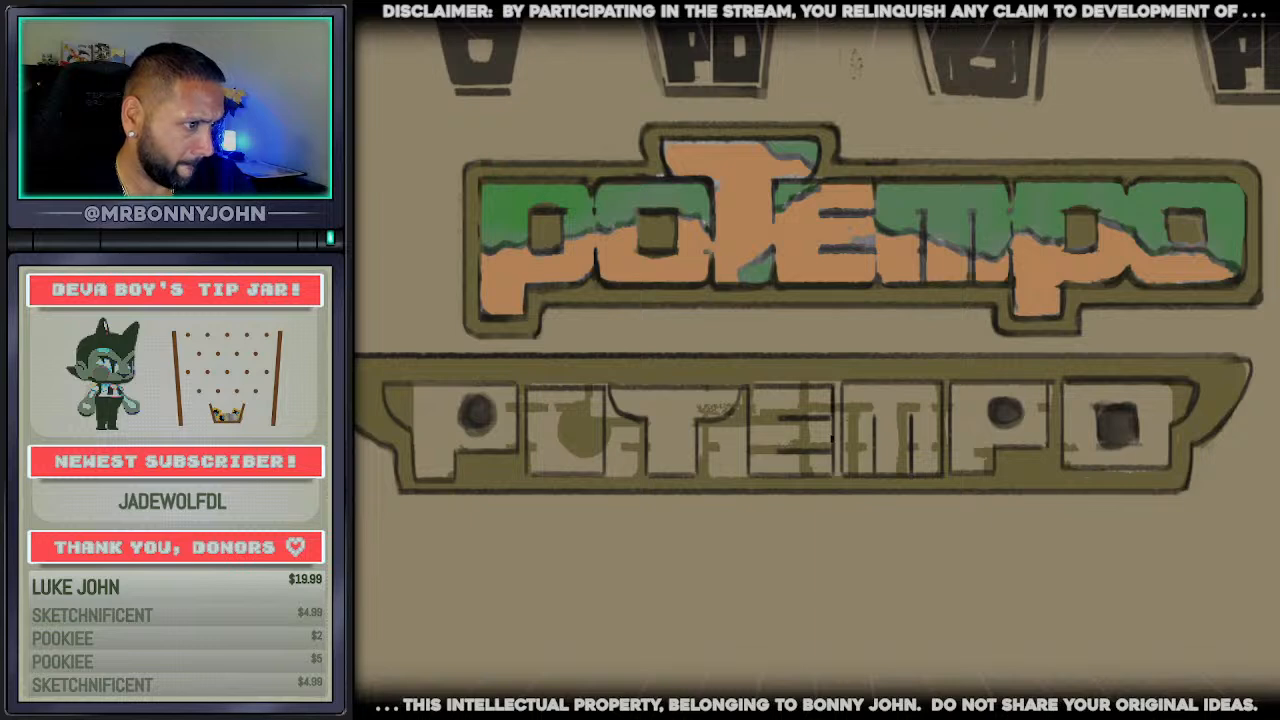
drag(417, 482, 1160, 487)
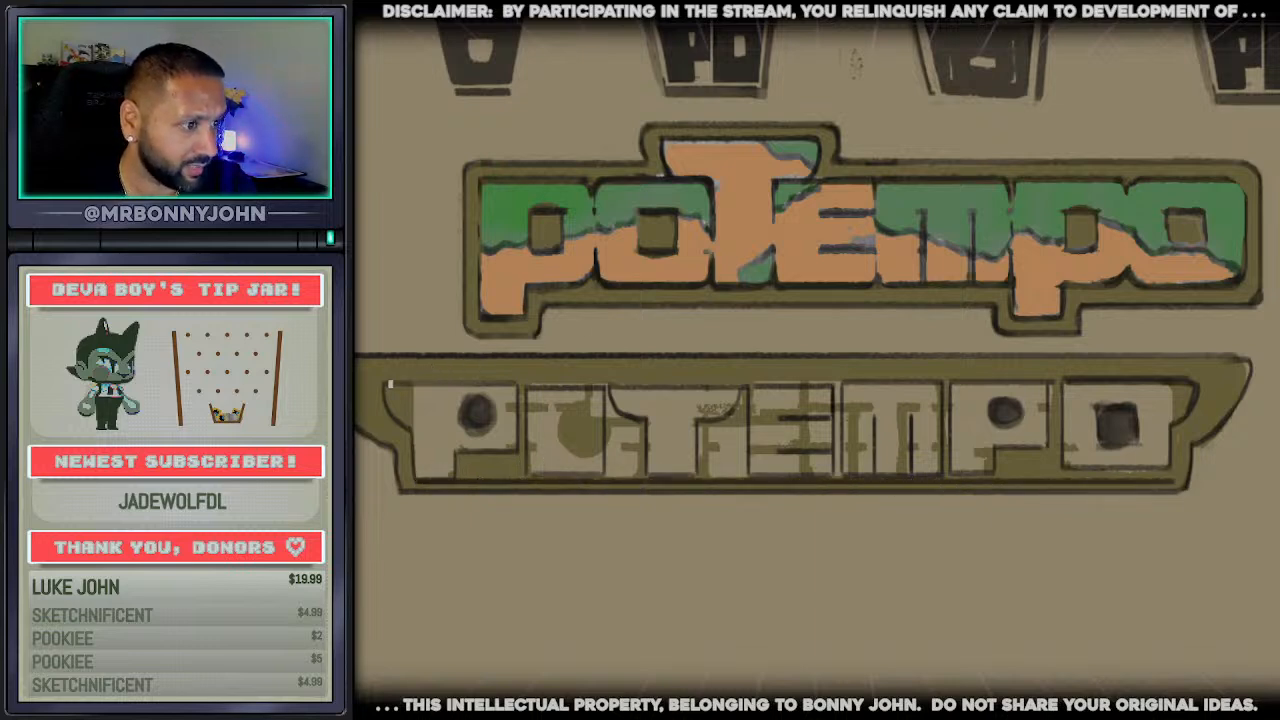
Draw a dark line along the letters' tops, then trim the winged frame's top and right tip and redraw its outline
drag(390, 383, 1189, 376)
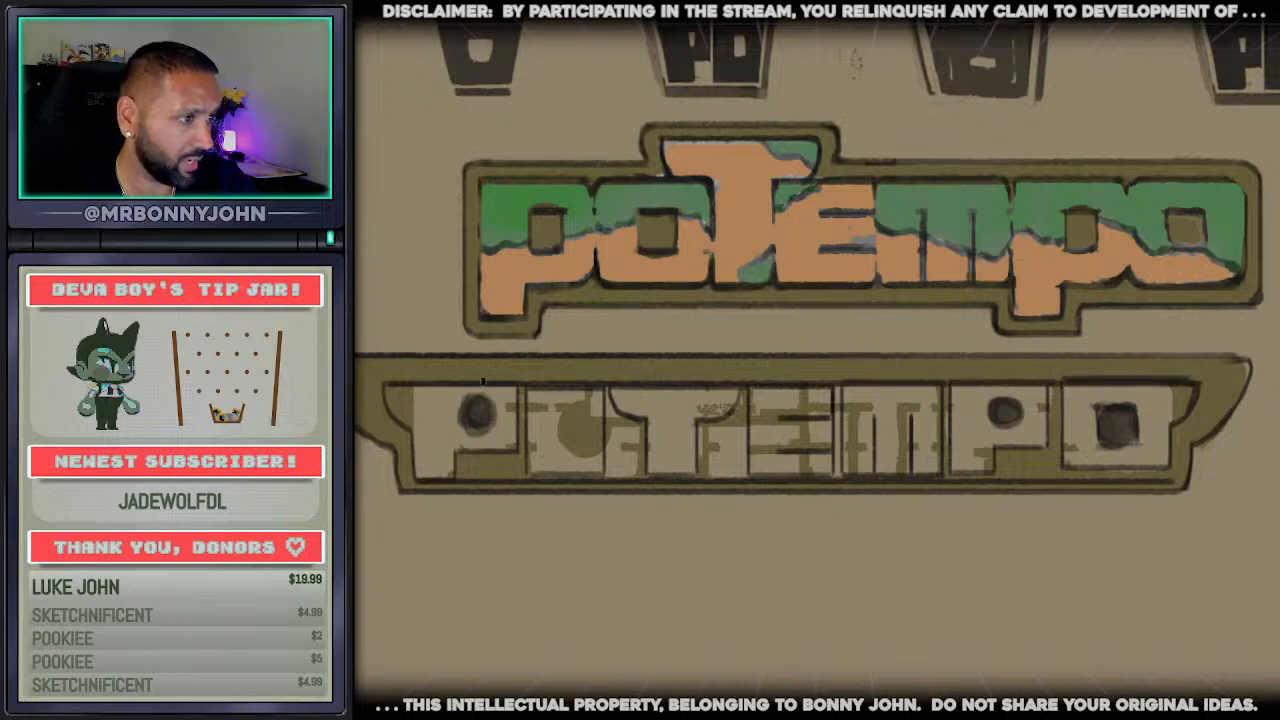
drag(374, 355, 1106, 355)
drag(417, 349, 1252, 357)
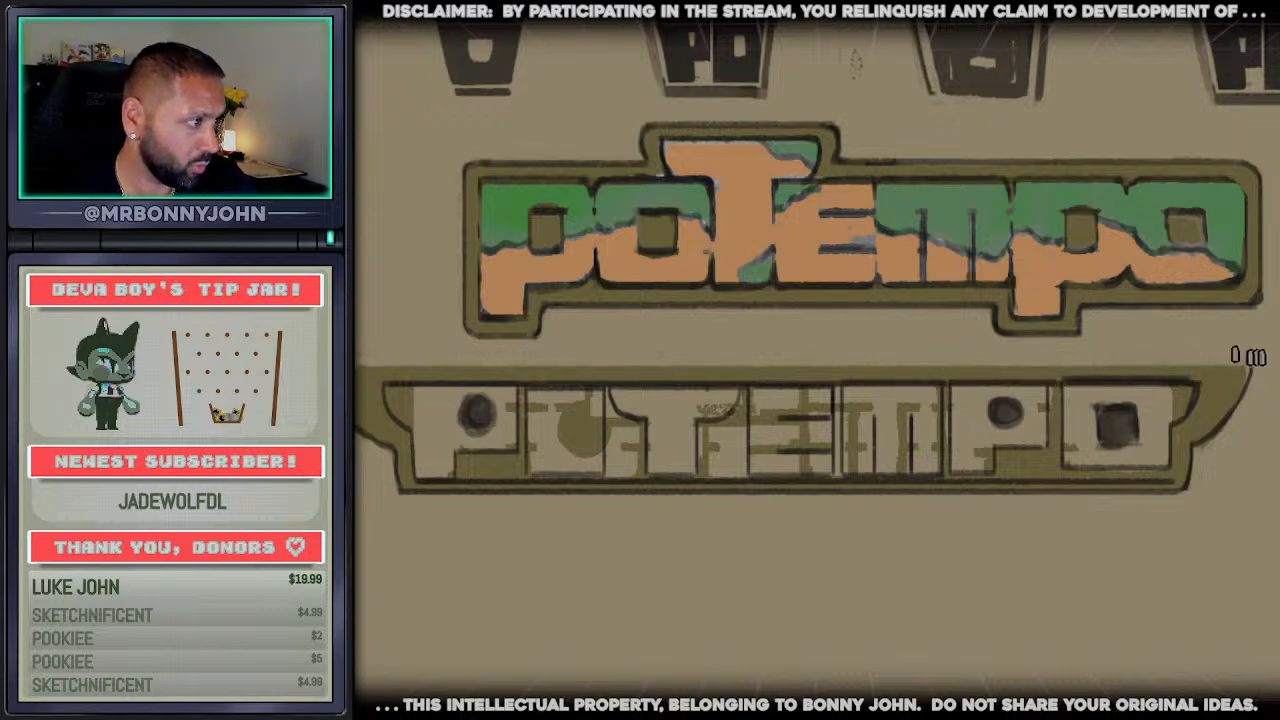
mouse_move(591, 377)
mouse_down()
mouse_move(1098, 395)
mouse_move(1212, 393)
mouse_move(1233, 380)
mouse_up()
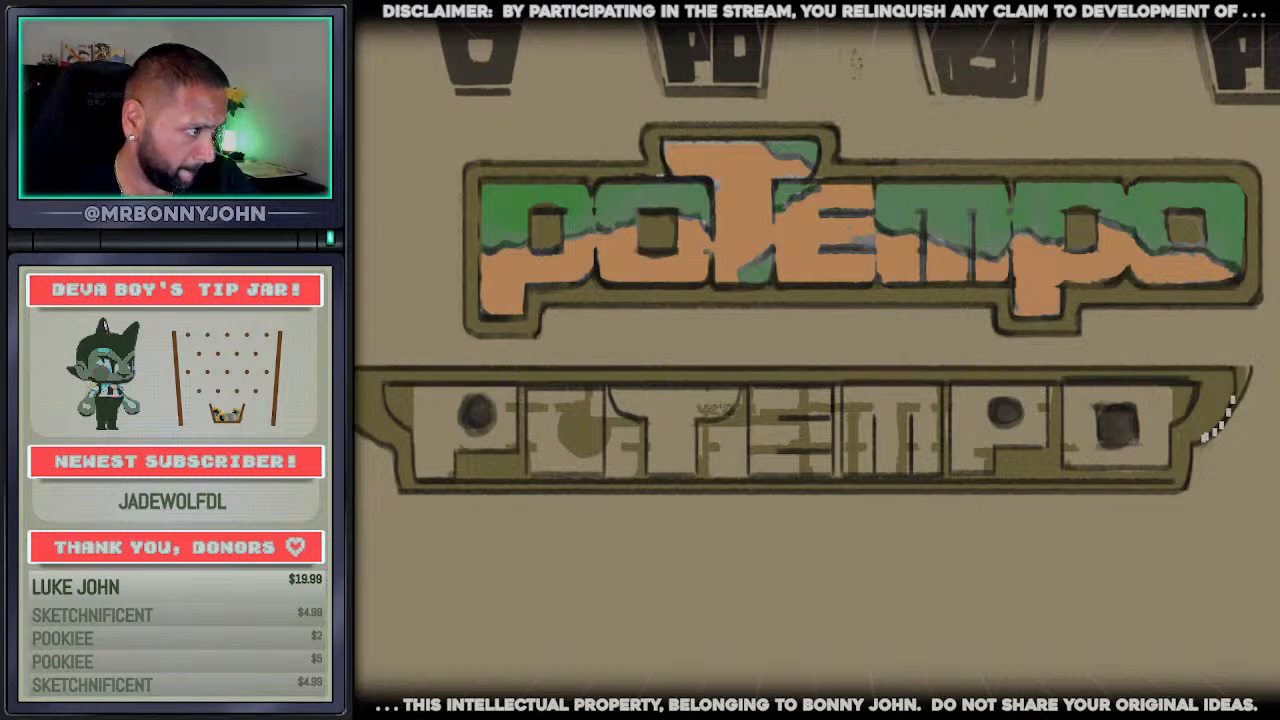
mouse_move(1232, 438)
mouse_down()
mouse_move(1249, 376)
mouse_move(1231, 430)
mouse_up()
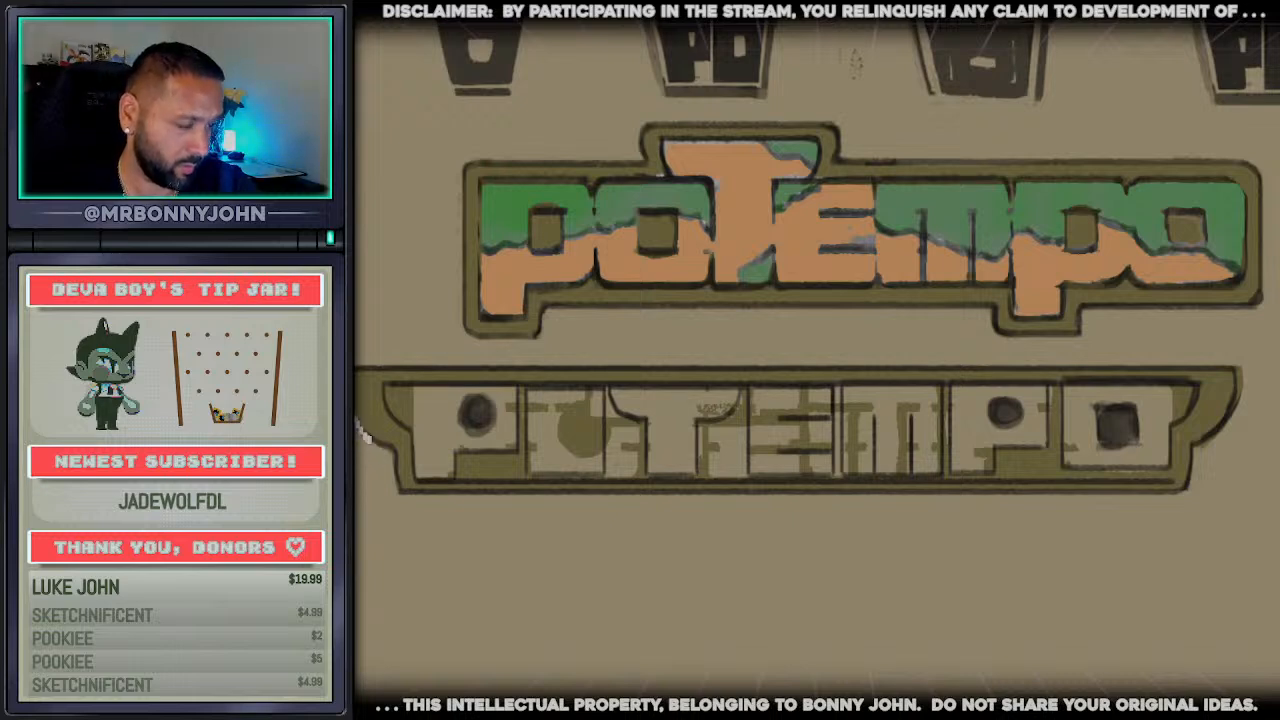
Fill the left wing and the stray olive patches in the winged wordmark's first P and O with beige, covering the P's counter
click(397, 410)
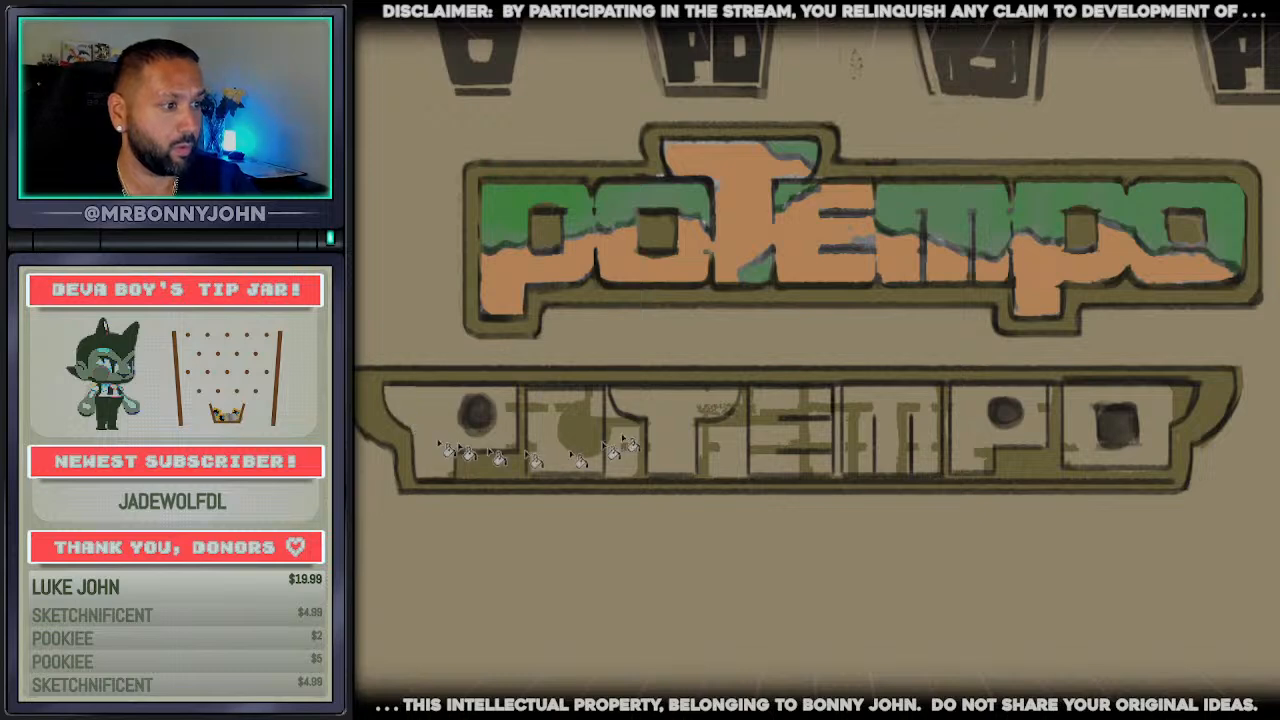
click(587, 437)
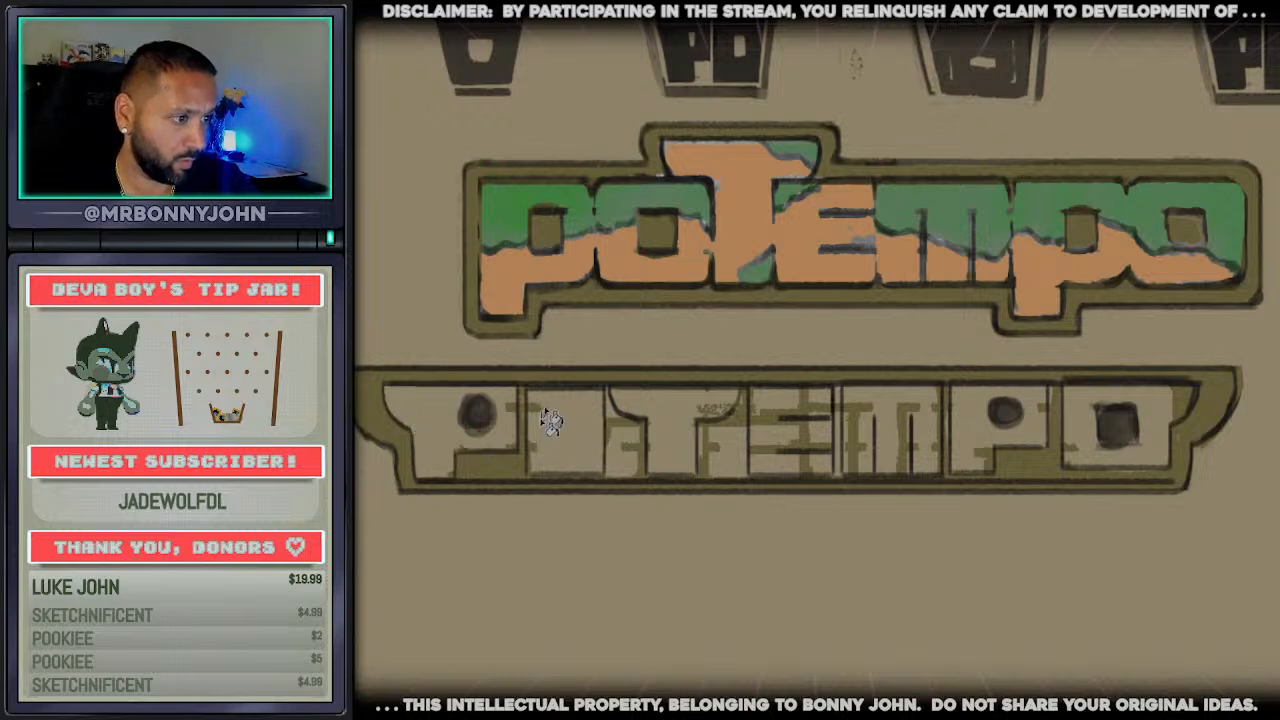
click(546, 427)
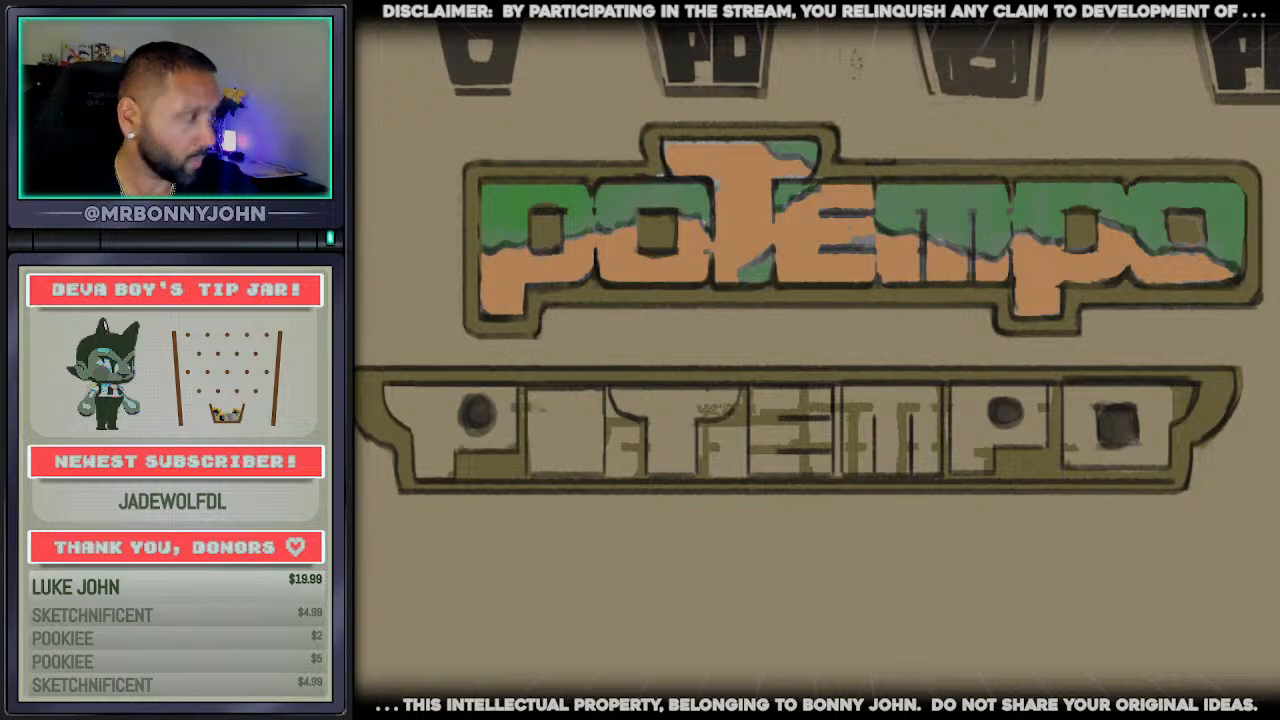
drag(472, 414, 505, 413)
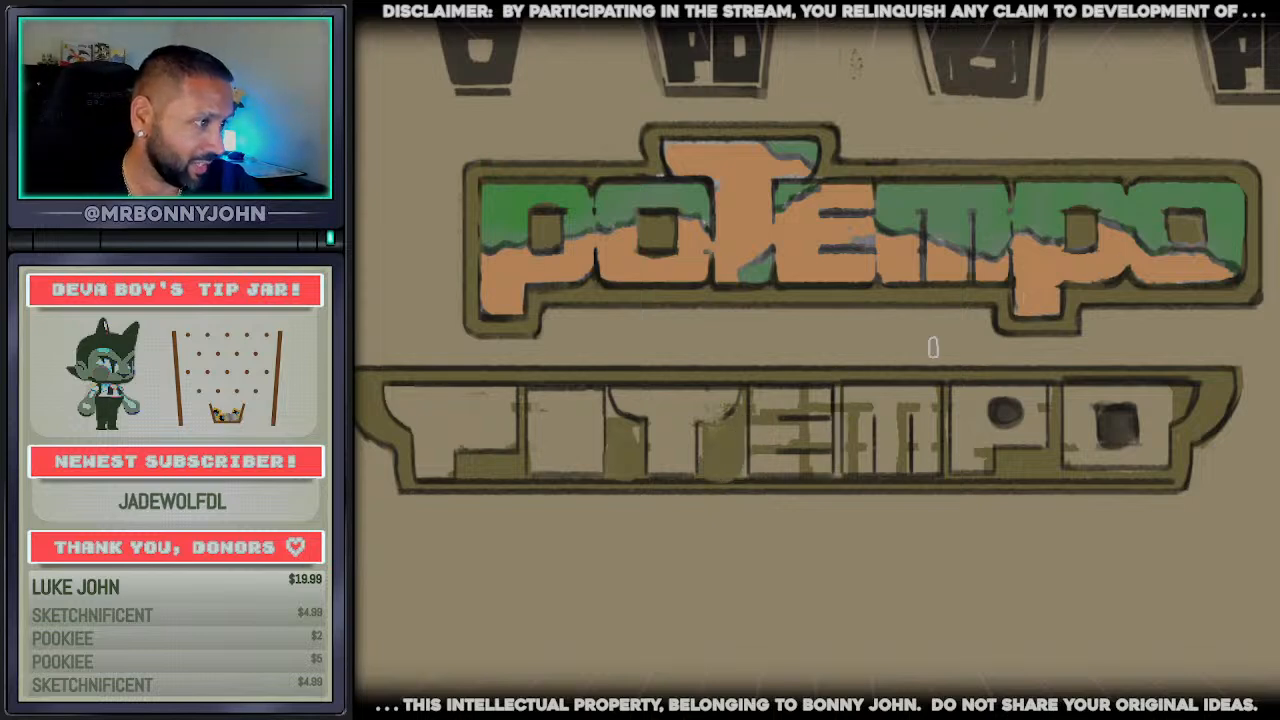
Fill the olive patches in the winged wordmark's E and M with beige, and cover the second P's and final O's counters
click(863, 415)
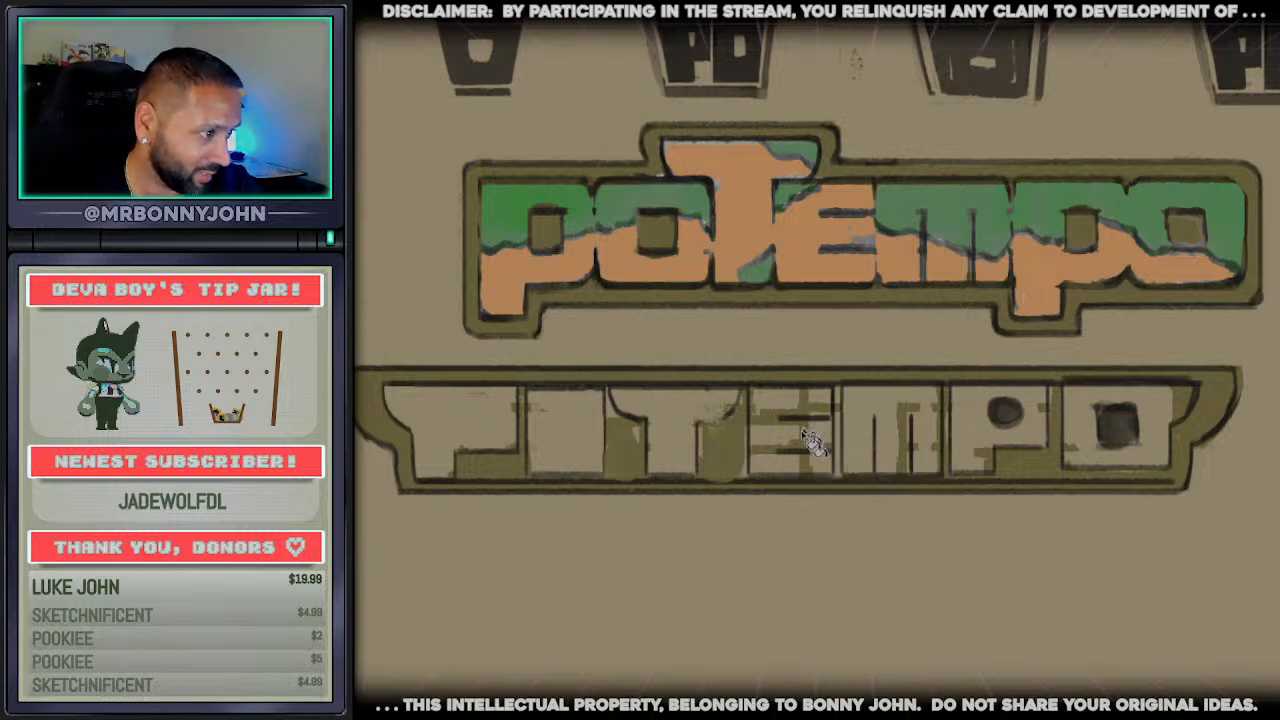
click(806, 438)
click(808, 461)
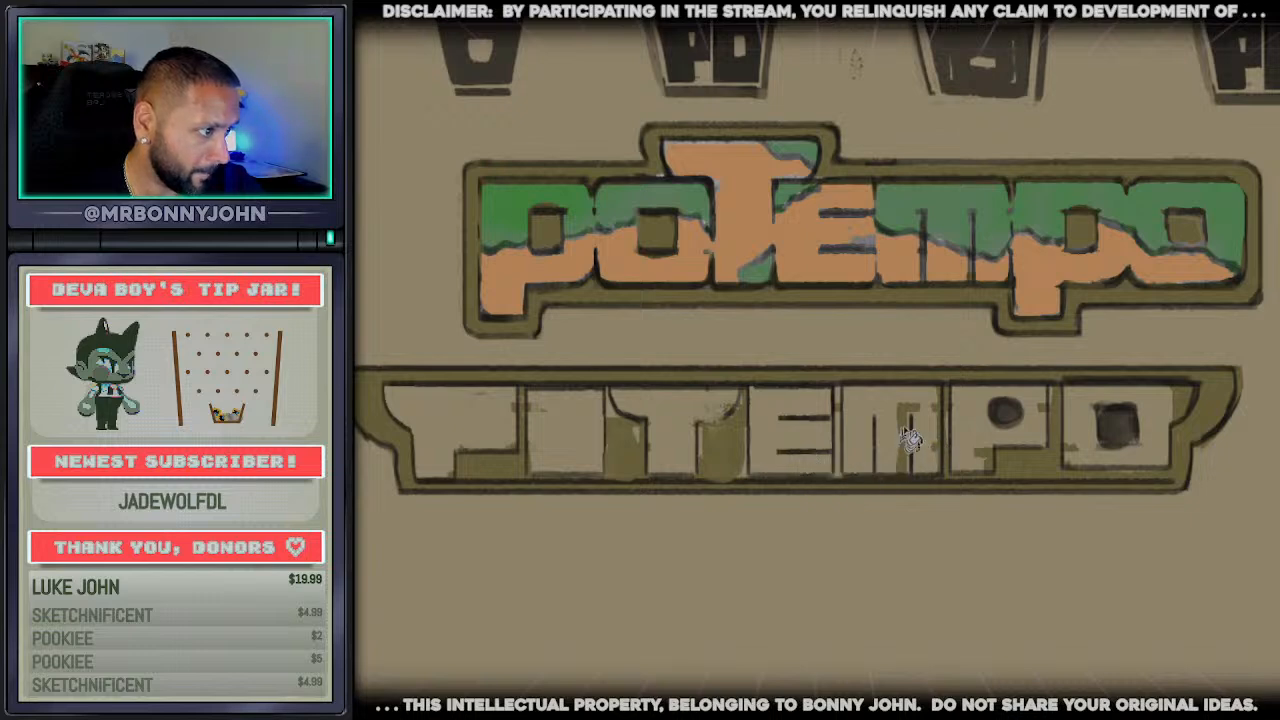
click(1005, 412)
click(1117, 422)
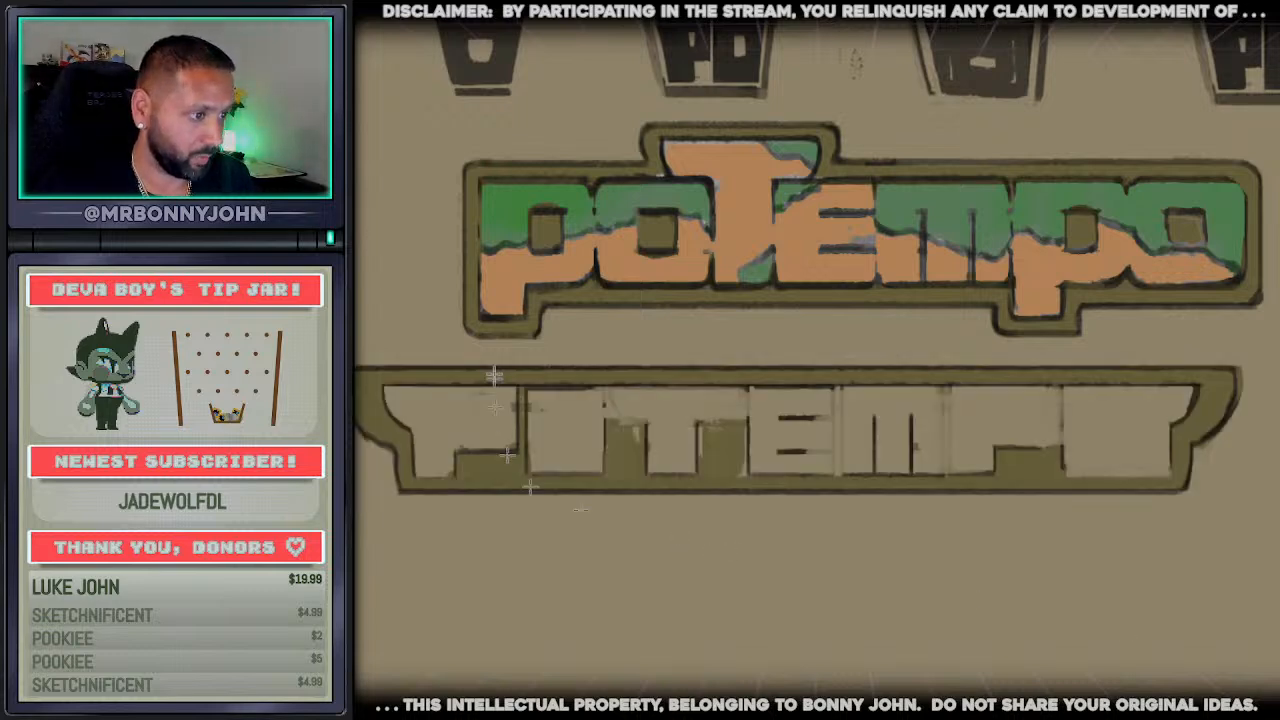
Copy the winged wordmark's left end up to the first P, delete the right end containing the final O, and paste the copy
drag(520, 380, 356, 480)
drag(448, 351, 386, 455)
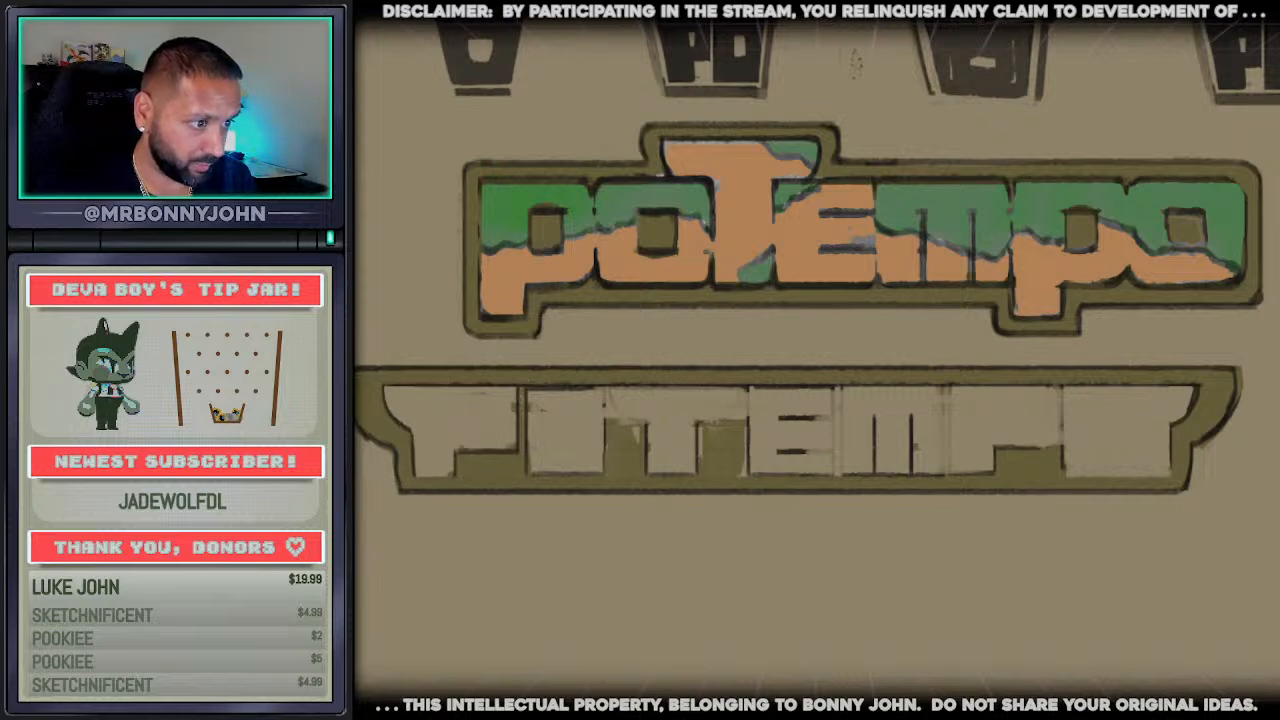
drag(356, 359, 525, 499)
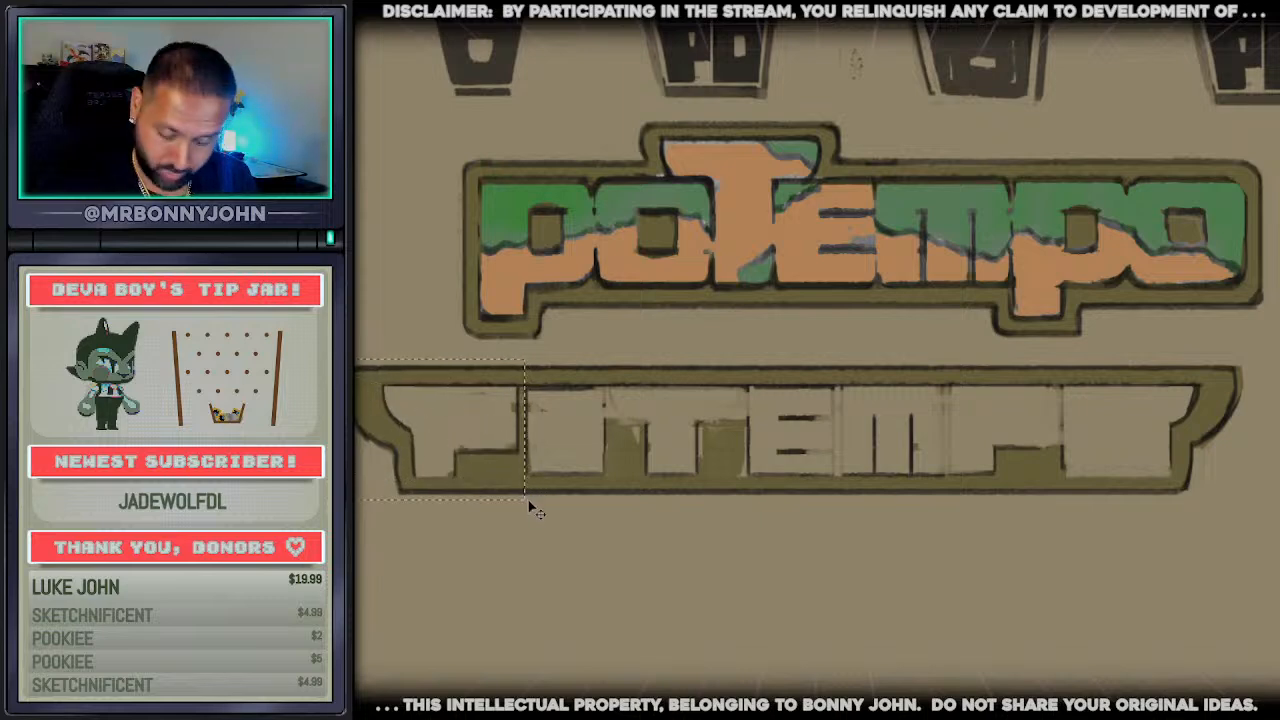
drag(1278, 509, 1063, 361)
key(Delete)
key(ctrl+v)
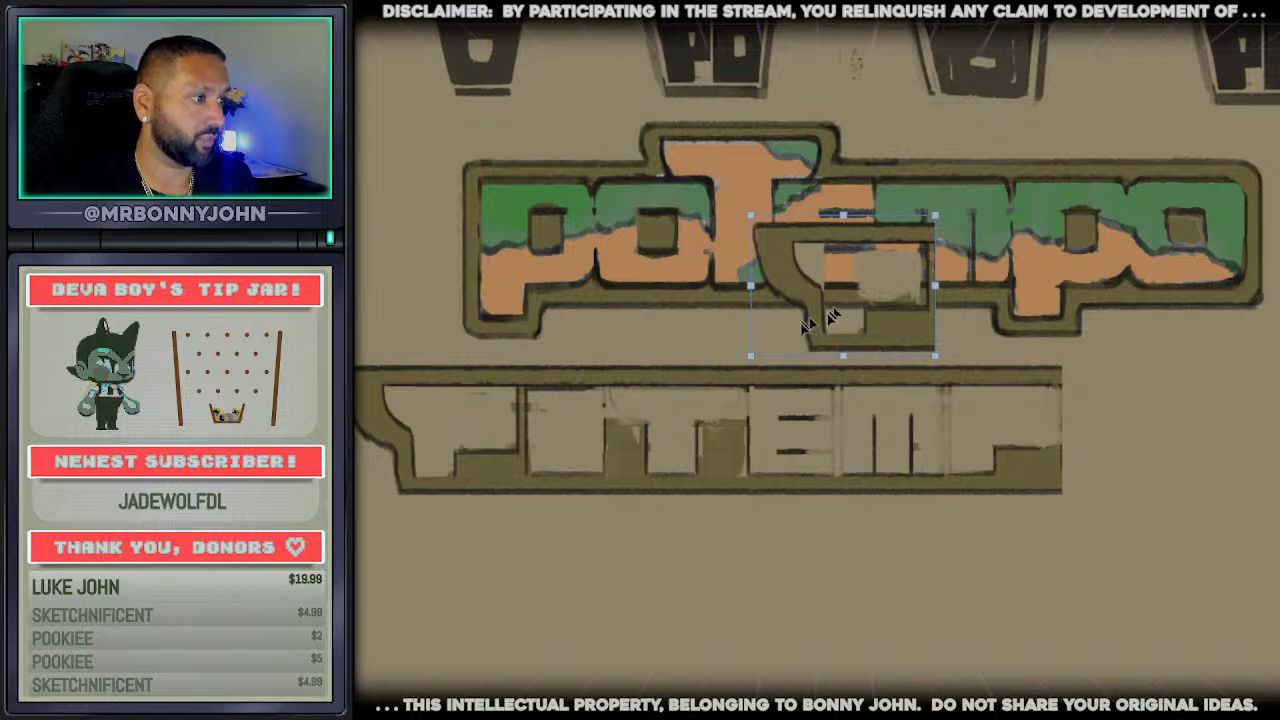
Flip the pasted wing piece horizontally and fit it onto the frame's open right end, aligned with its edges
click(924, 682)
drag(835, 340, 1139, 462)
key(Up)
key(Up)
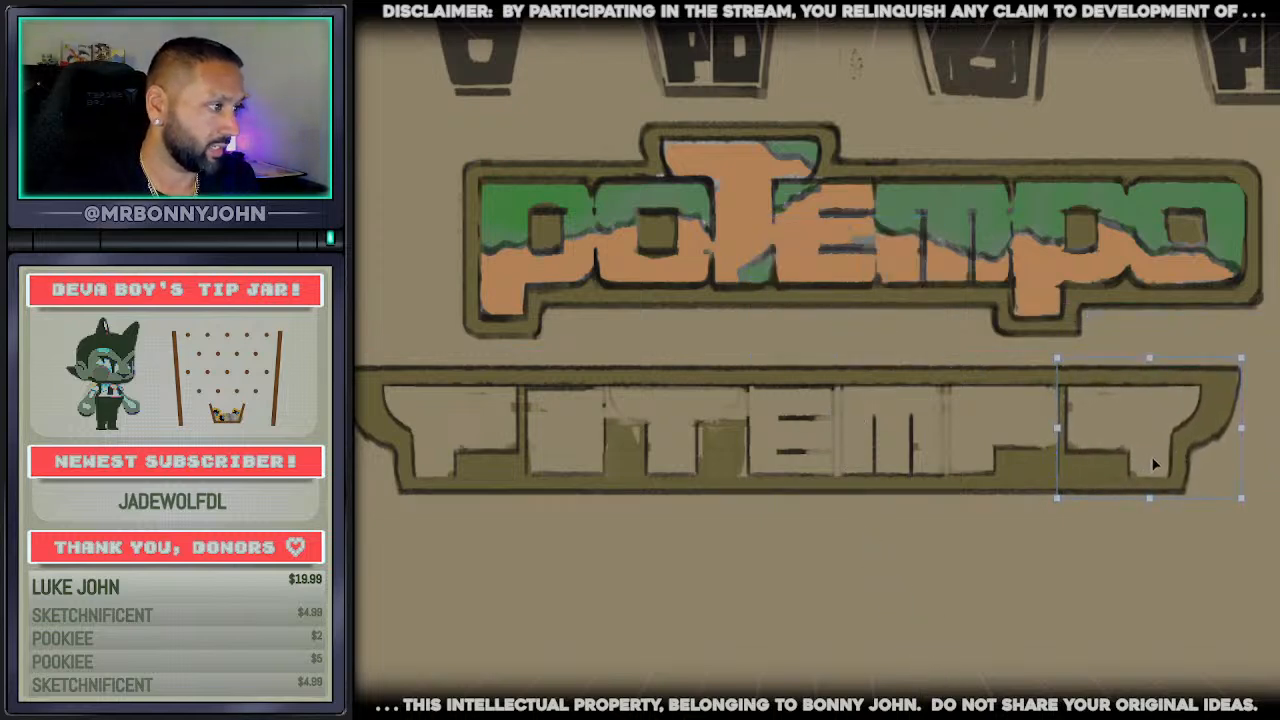
key(Left)
key(Left)
key(Left)
key(Left)
key(Left)
key(Left)
key(Left)
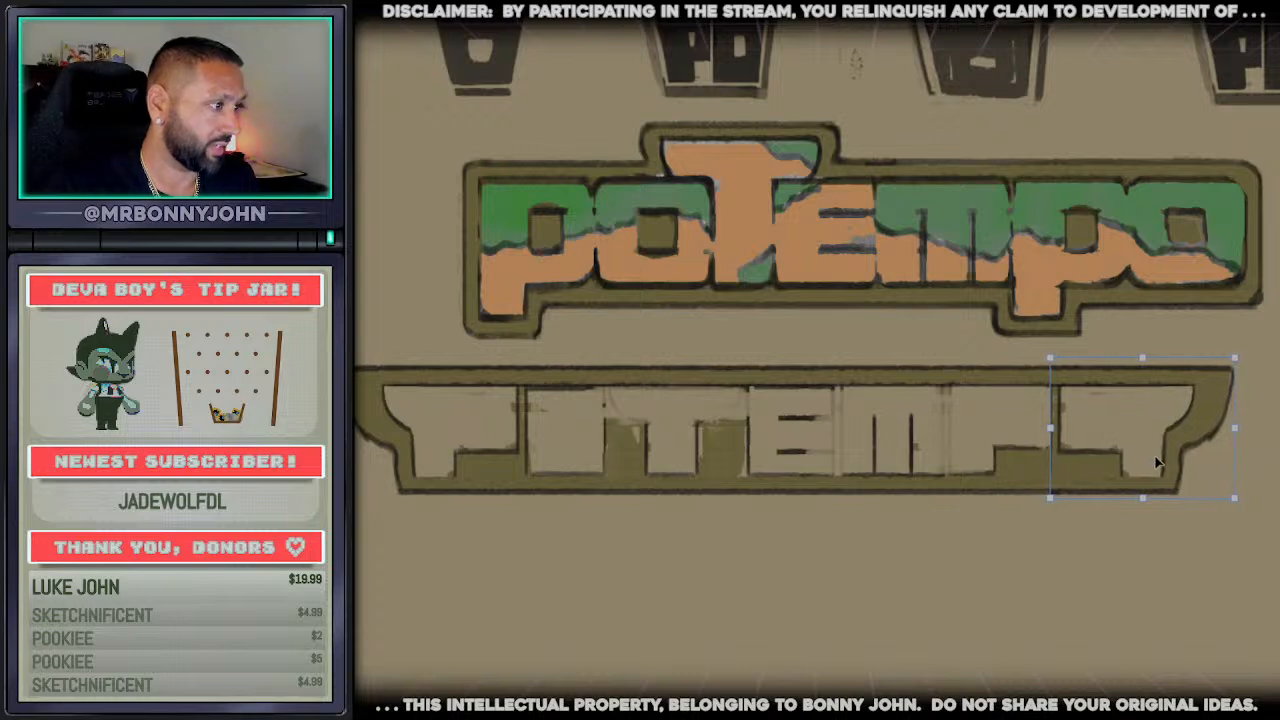
key(Return)
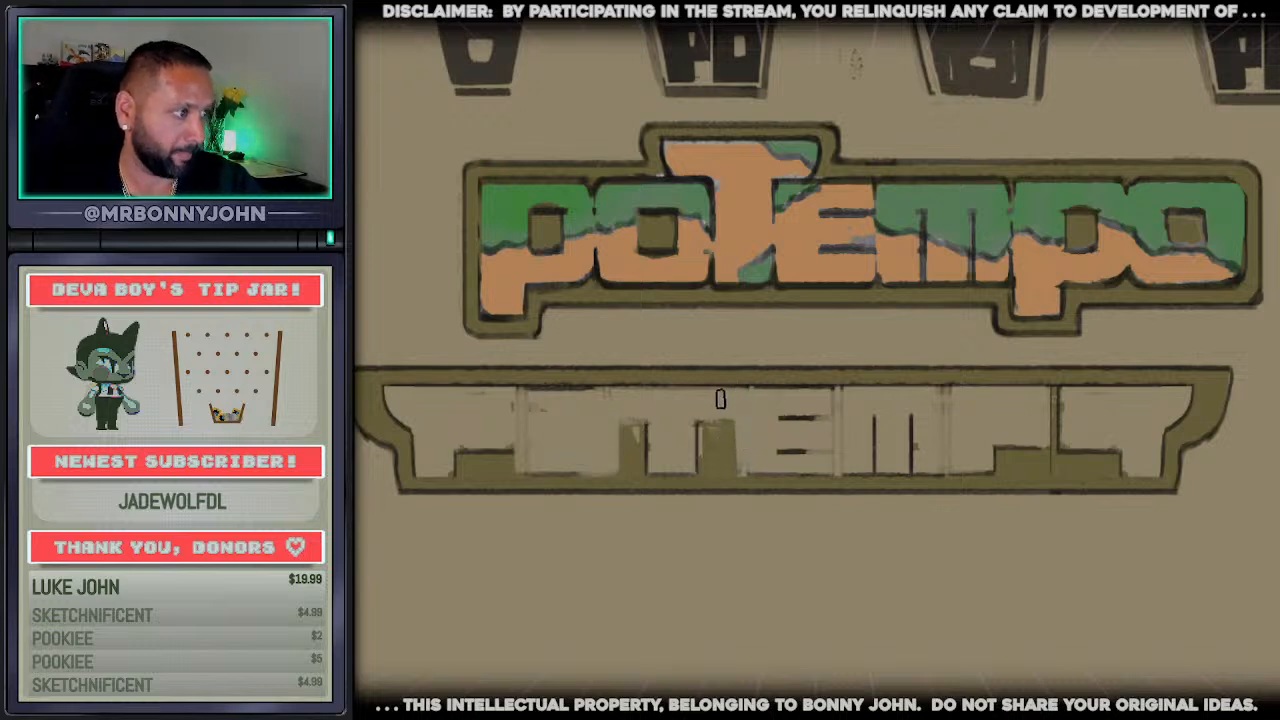
Paint out the dark dividing lines between the winged wordmark's letters and fill the notch beneath the final letter with beige
drag(526, 457, 526, 464)
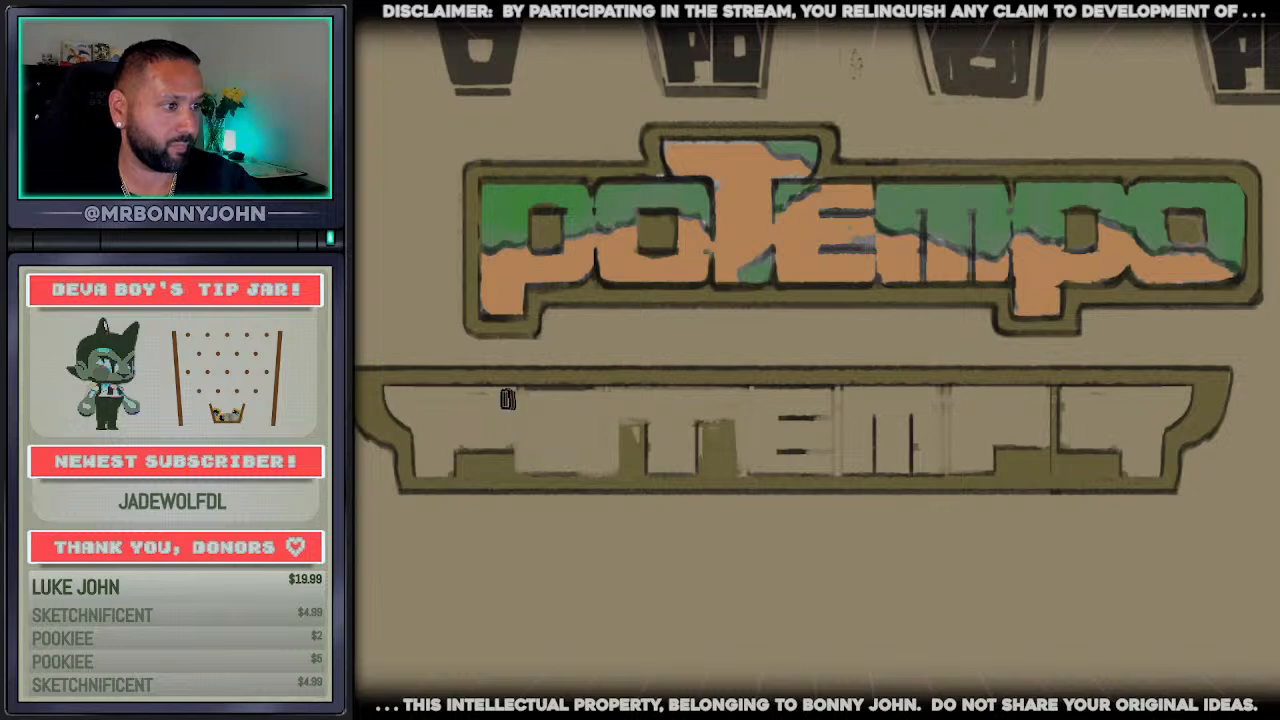
drag(508, 398, 1124, 385)
mouse_move(1047, 402)
mouse_down()
mouse_move(1055, 436)
mouse_move(1081, 440)
mouse_move(995, 446)
mouse_up()
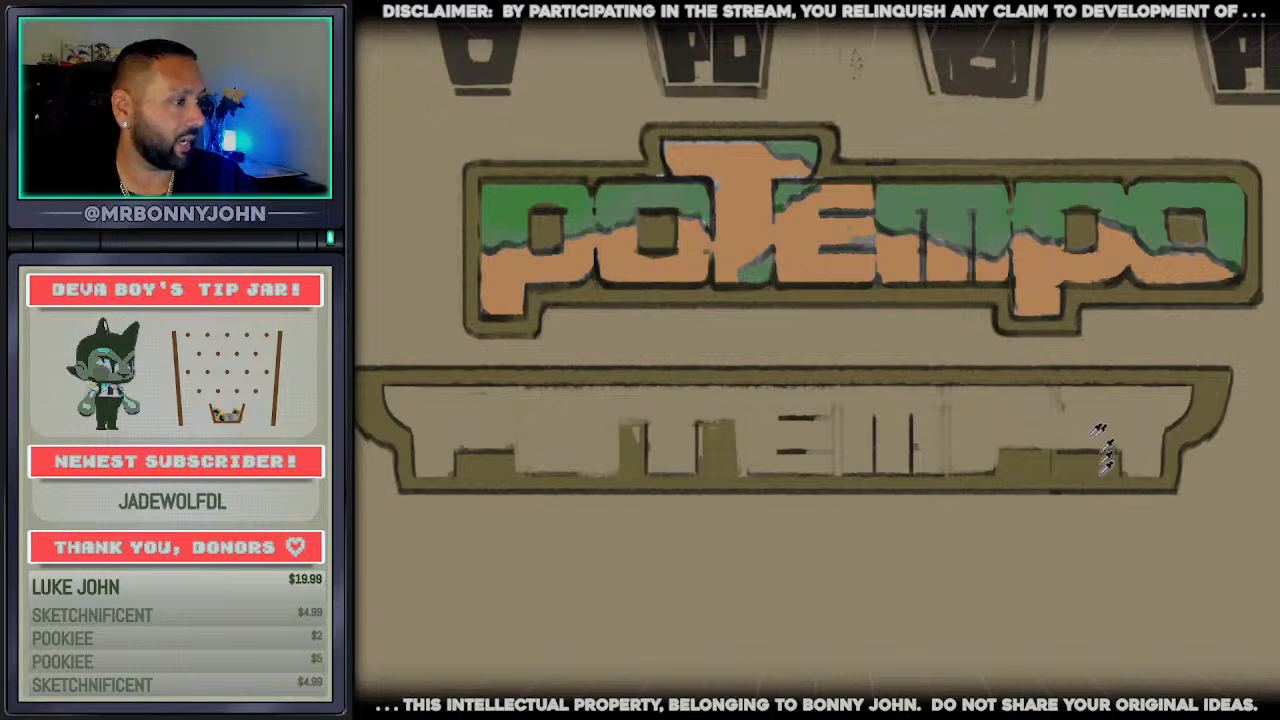
drag(1066, 448, 1131, 460)
drag(1131, 460, 1070, 461)
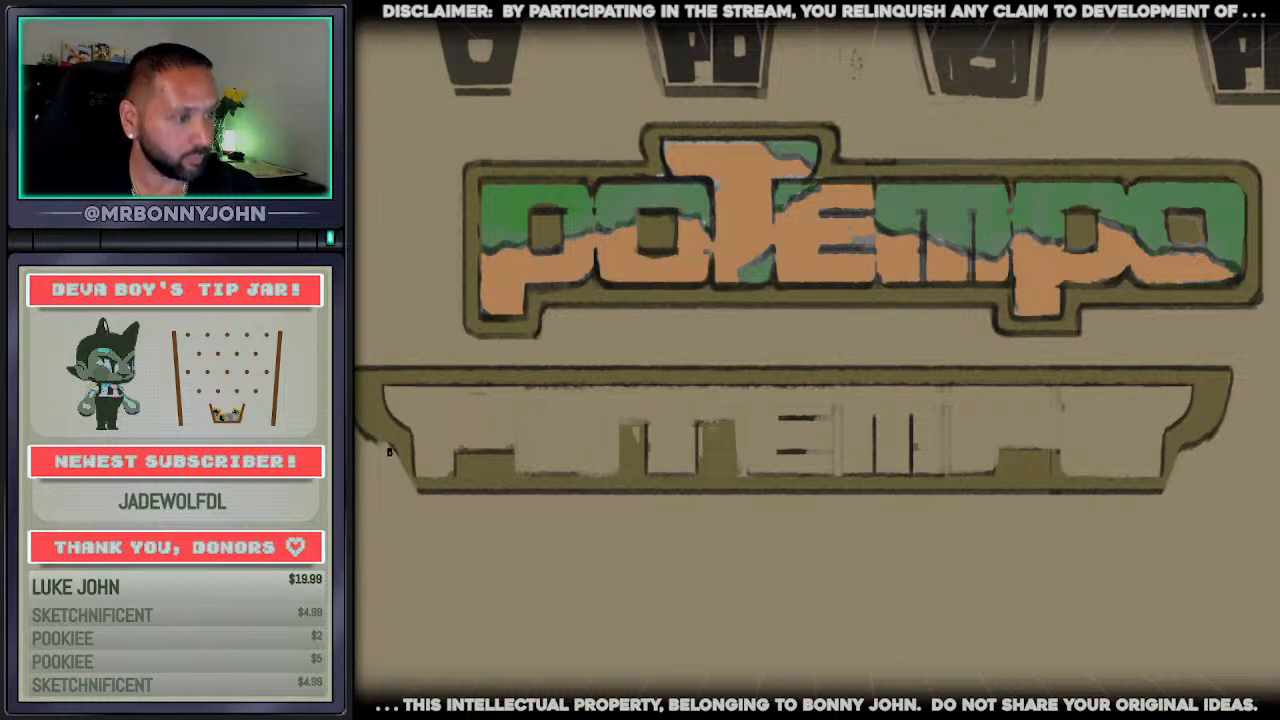
Redraw the frame's slanted lower-left corner and the dark outlines of the winged wordmark's letters from the first P through the second P
drag(390, 452, 414, 488)
mouse_move(411, 431)
mouse_down()
mouse_move(452, 481)
mouse_move(477, 482)
mouse_move(430, 479)
mouse_move(512, 449)
mouse_move(516, 408)
mouse_up()
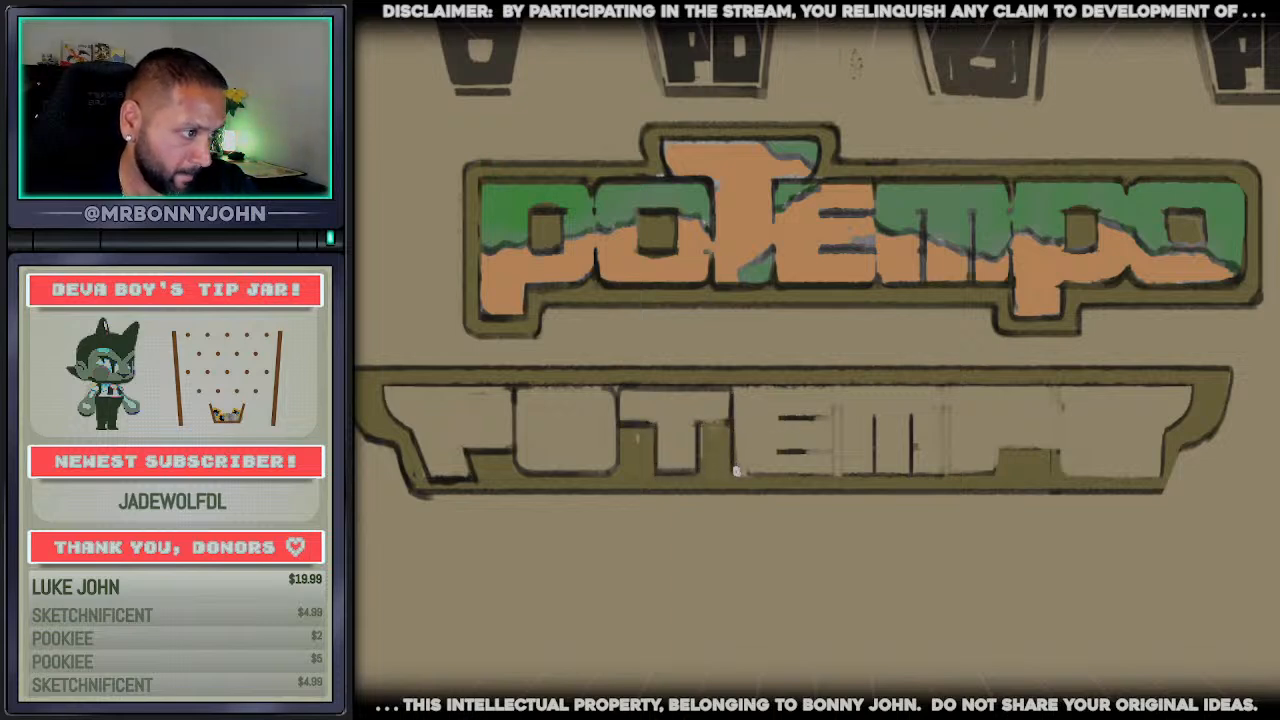
mouse_move(737, 470)
mouse_down()
mouse_move(988, 471)
mouse_move(1049, 451)
mouse_up()
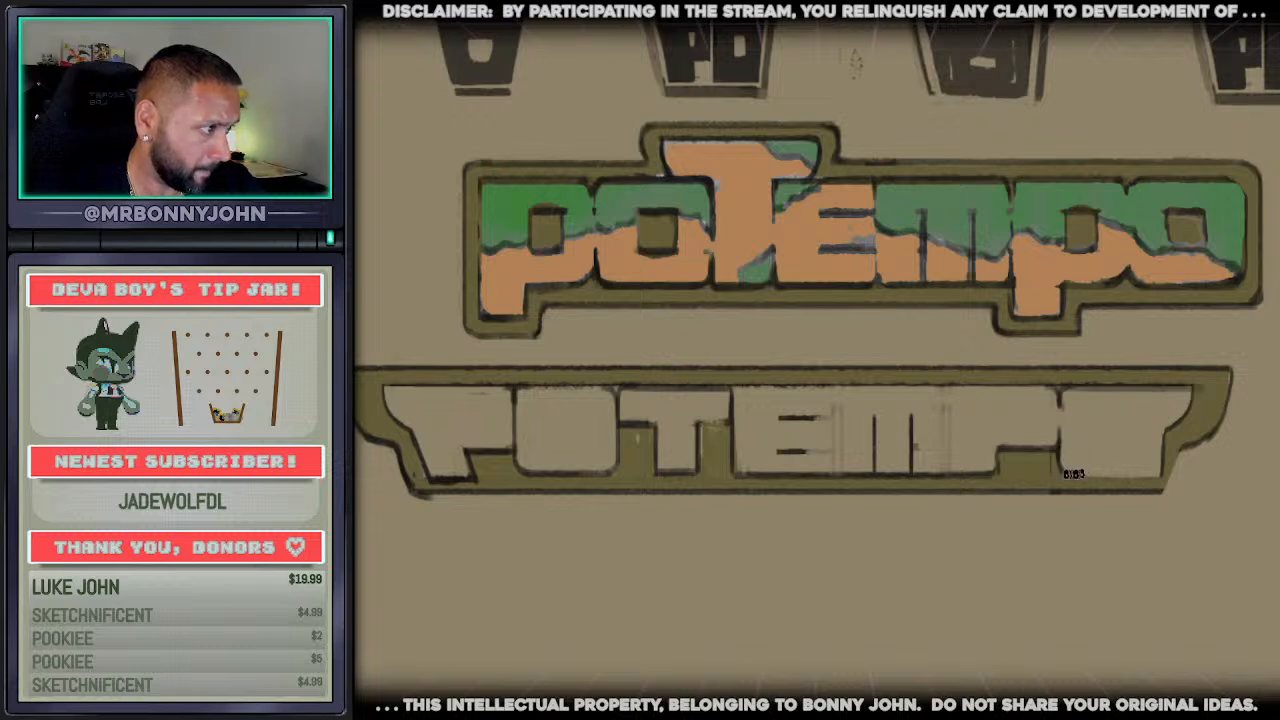
Outline the winged wordmark's final O with rounded lower corners and add a small, dark-filled square counter
alt+click(1176, 445)
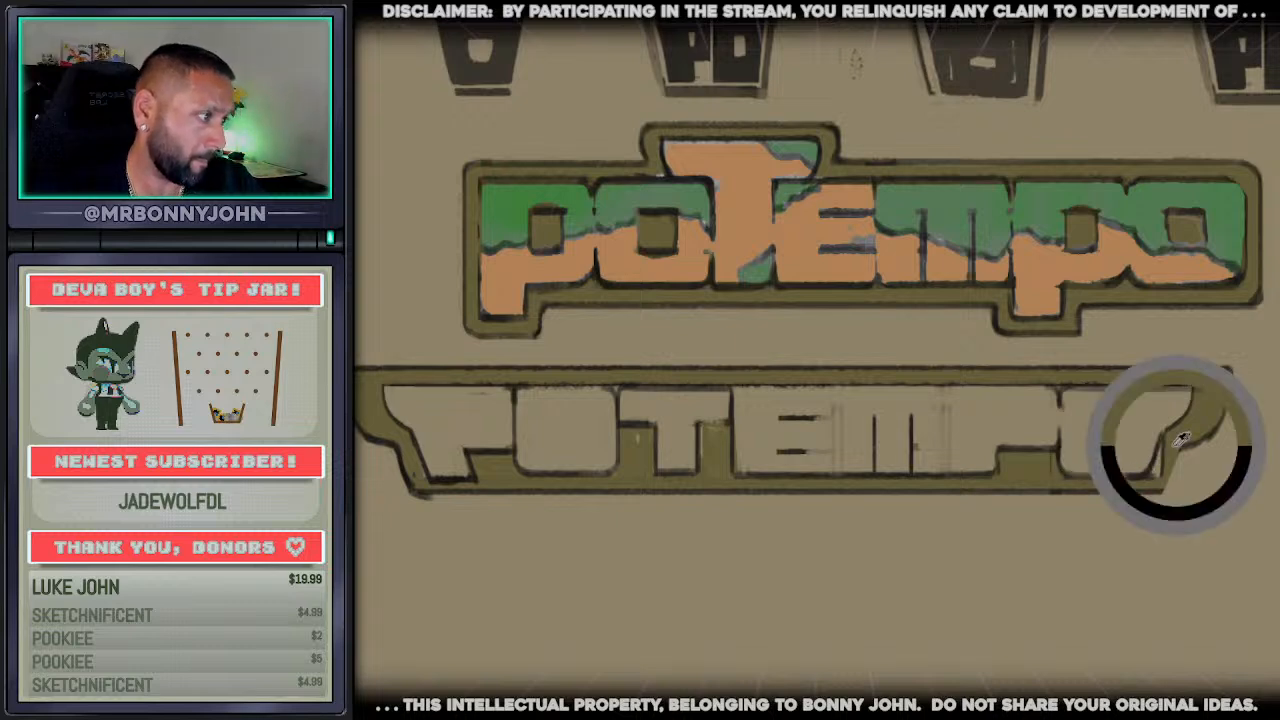
drag(1161, 442, 1157, 471)
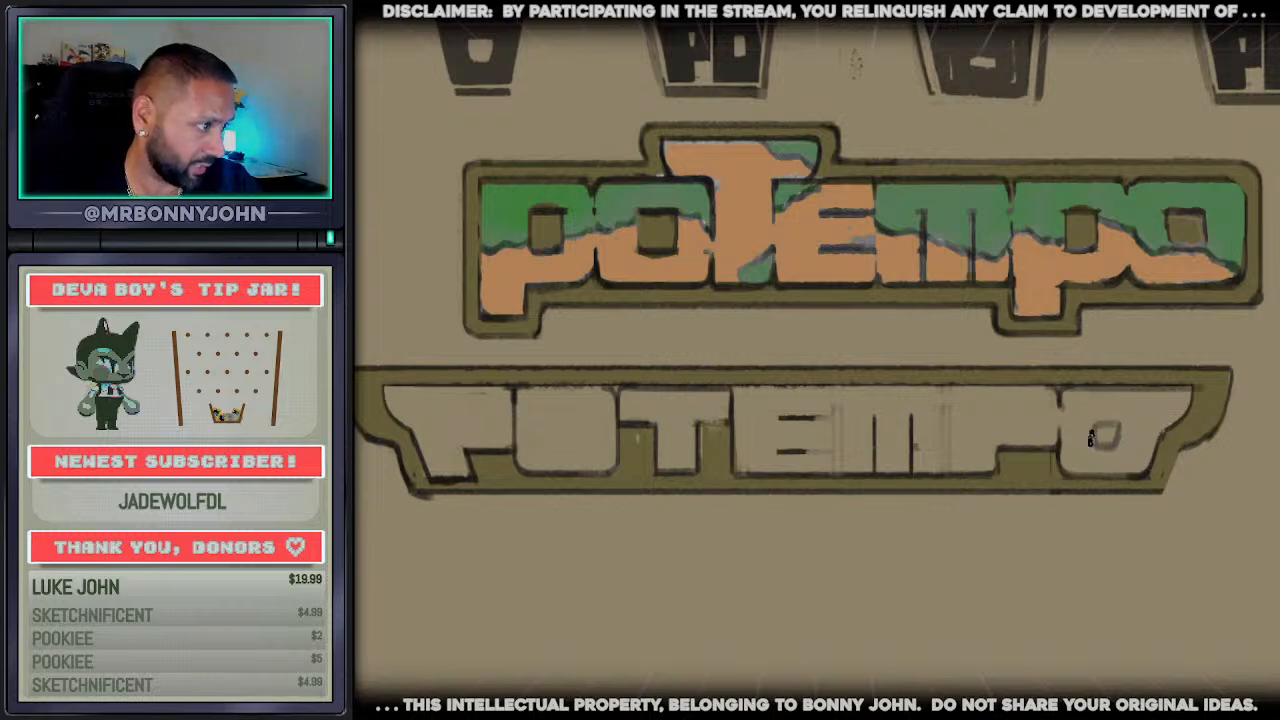
drag(1091, 438, 1106, 436)
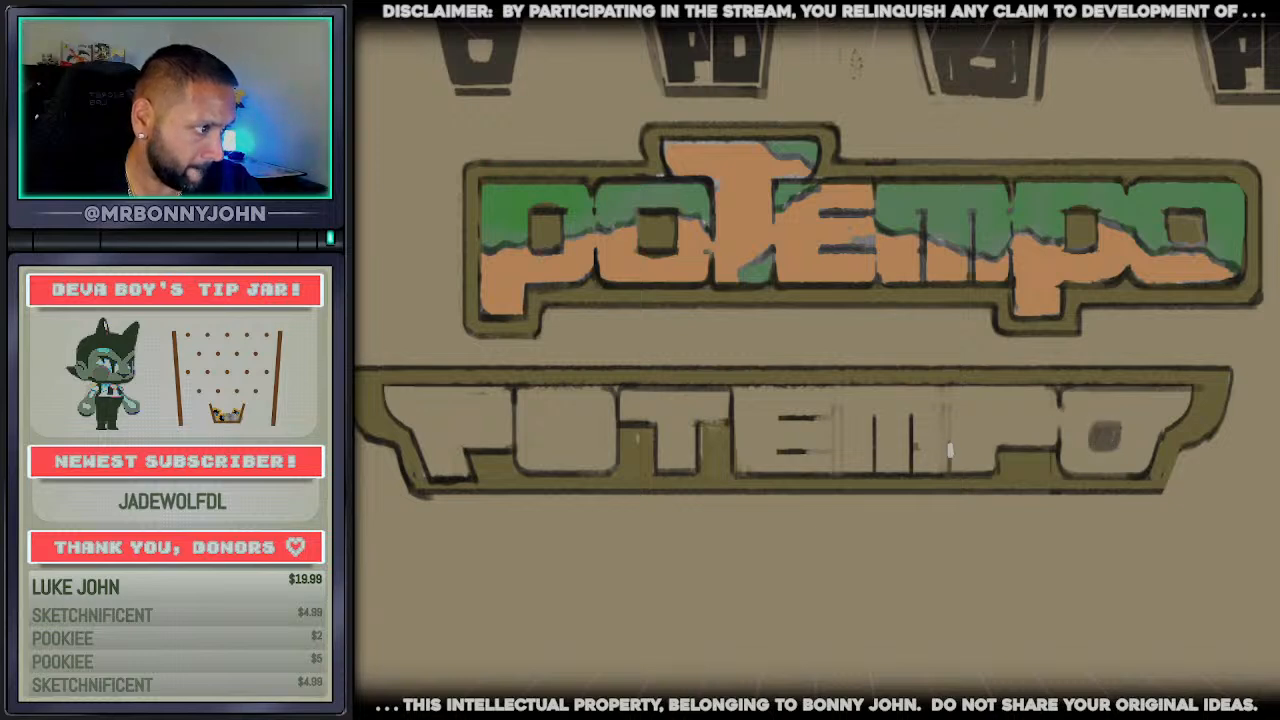
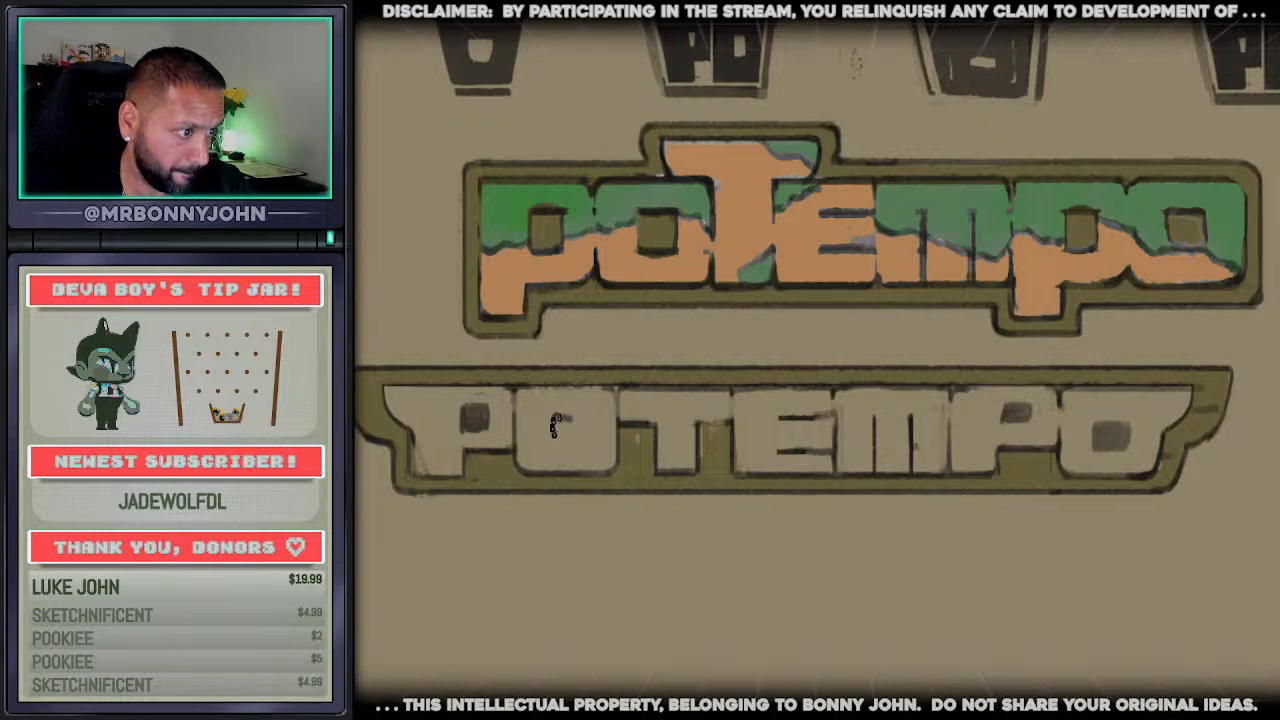
Try drawing a small square counter in the winged wordmark's first O
mouse_move(555, 425)
mouse_down()
mouse_move(578, 411)
mouse_move(553, 438)
mouse_move(576, 439)
mouse_up()
key(ctrl+z)
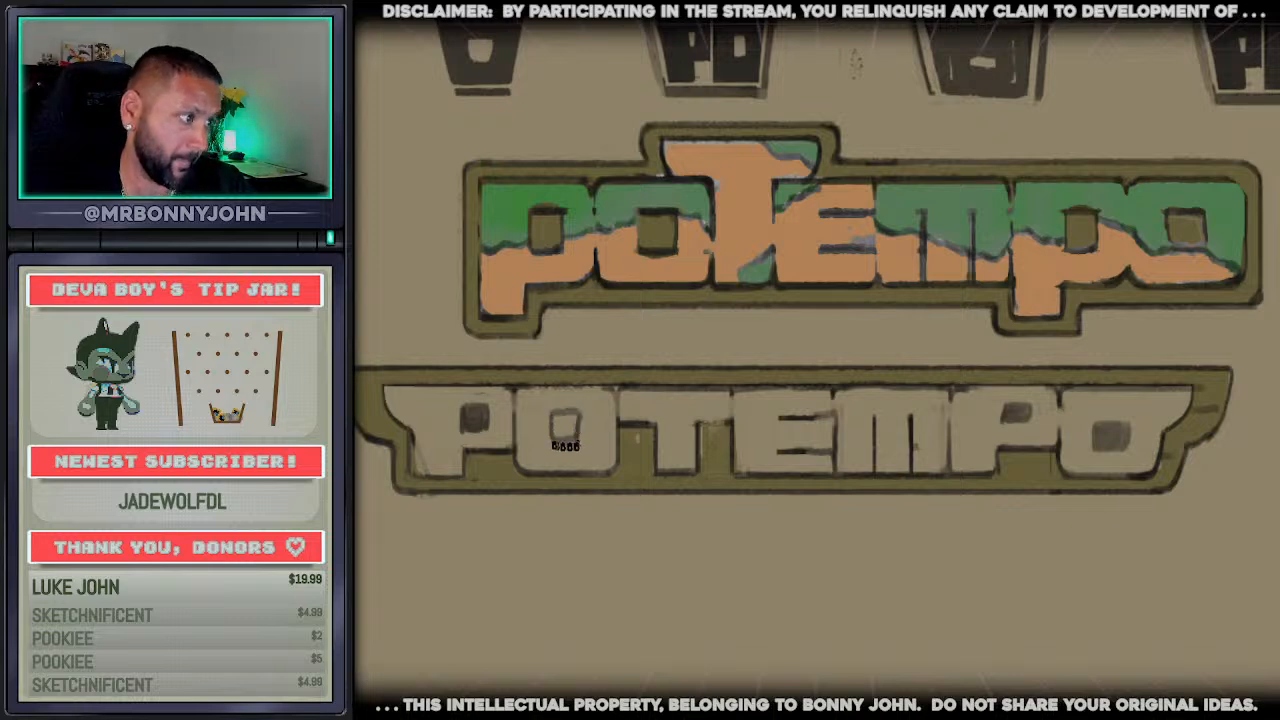
key(ctrl+z)
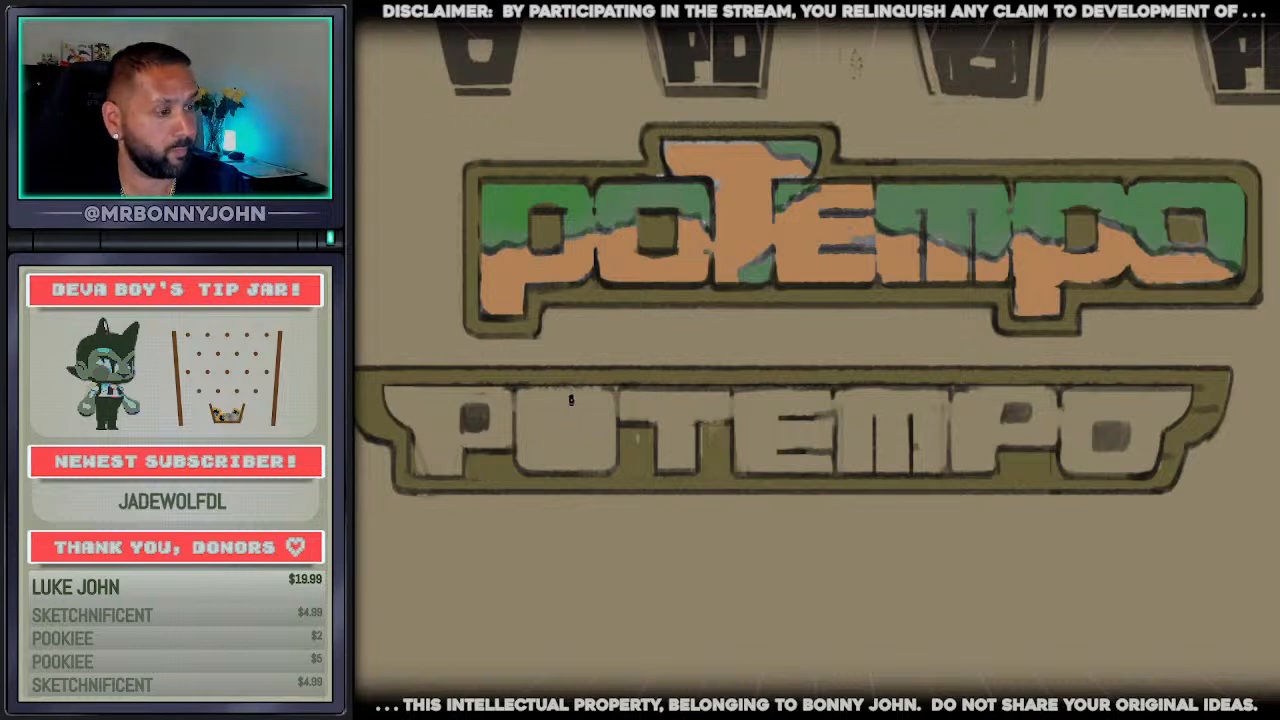
key(ctrl+z)
drag(563, 431, 553, 430)
mouse_move(553, 430)
mouse_down()
mouse_move(565, 446)
mouse_move(579, 431)
mouse_up()
mouse_move(569, 409)
mouse_down()
mouse_move(576, 436)
mouse_move(560, 430)
mouse_up()
key(ctrl+z)
key(ctrl+z)
key(ctrl+z)
key(ctrl+z)
key(ctrl+z)
key(ctrl+z)
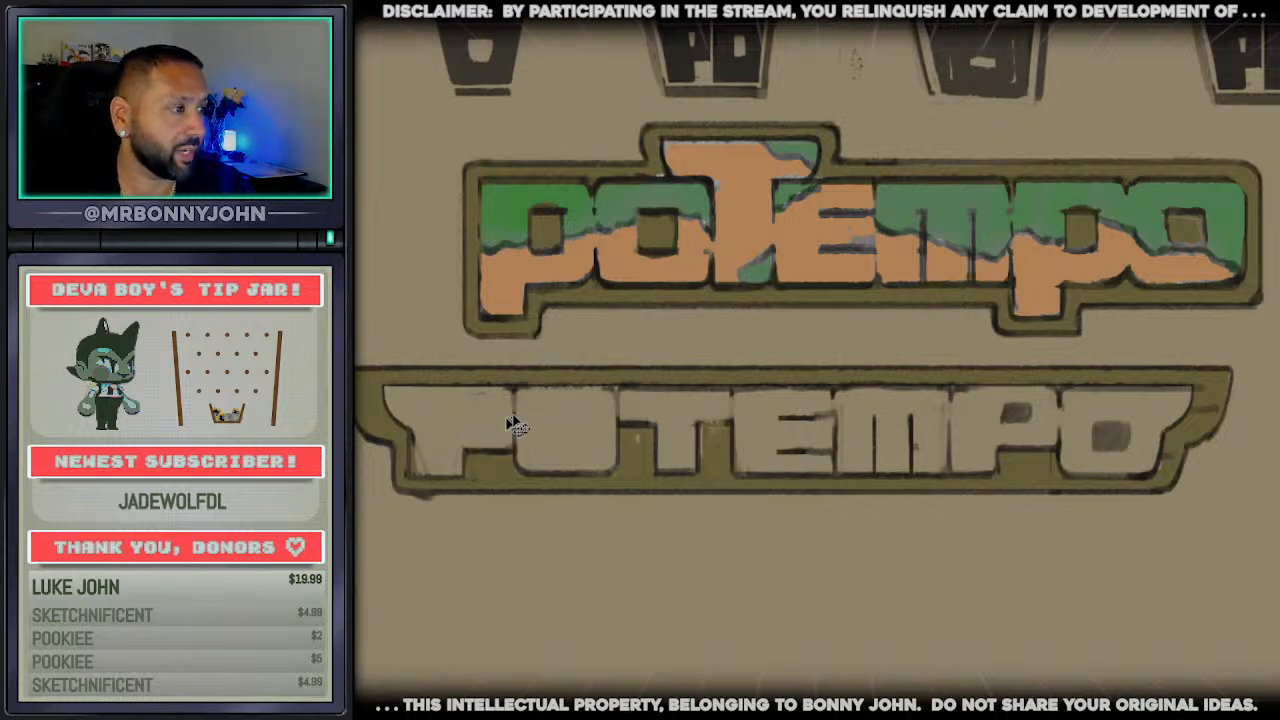
Paint solid dark round counters in the winged wordmark's first P and first O, undoing the stray stroke above the O's dot
mouse_move(470, 410)
mouse_down()
mouse_move(478, 428)
mouse_move(482, 410)
mouse_up()
drag(560, 434, 570, 430)
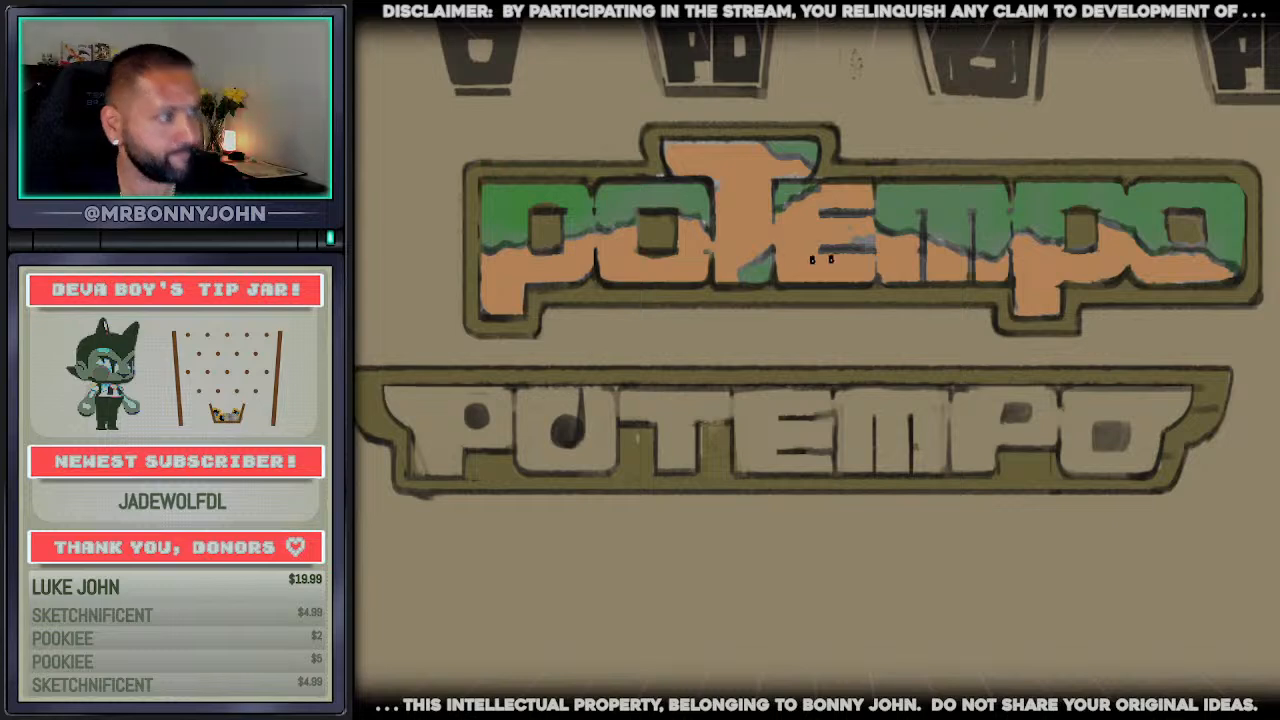
key(ctrl+z)
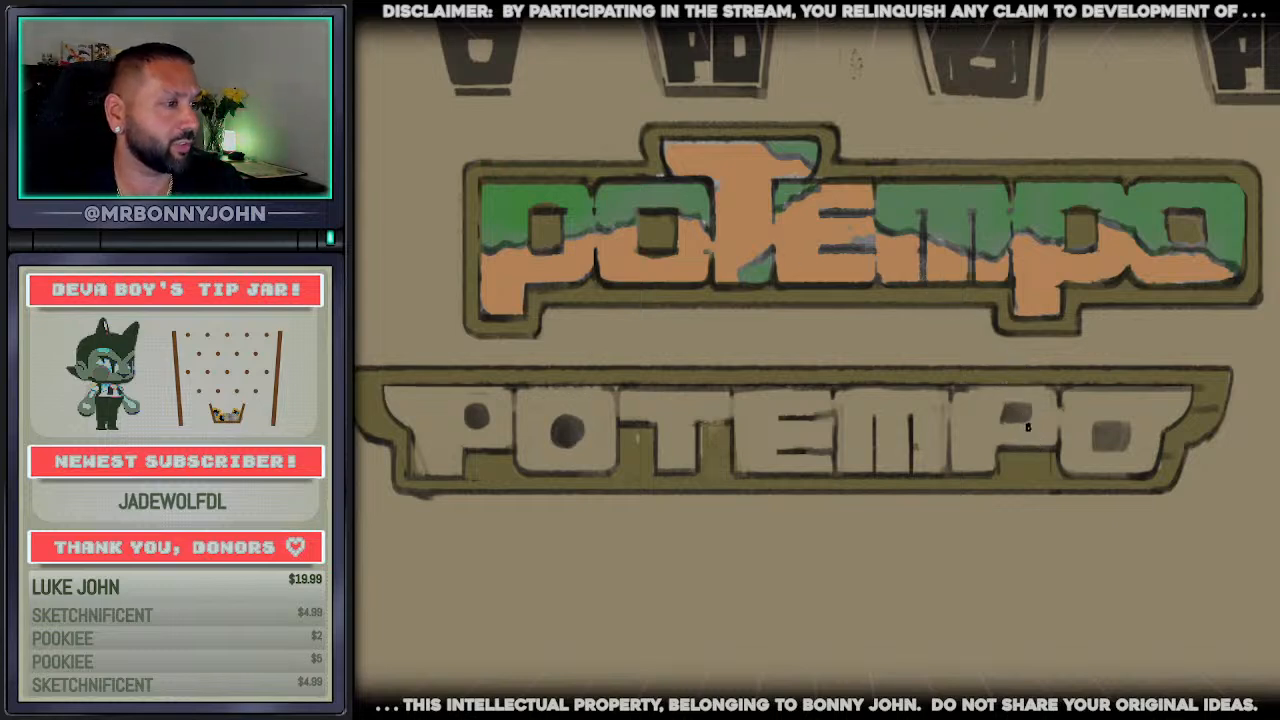
Paint out the square counters in the winged wordmark's second P and final O and replace them with dark round ones
alt+click(1031, 428)
mouse_move(1036, 425)
mouse_down()
mouse_move(988, 426)
mouse_move(1028, 405)
mouse_up()
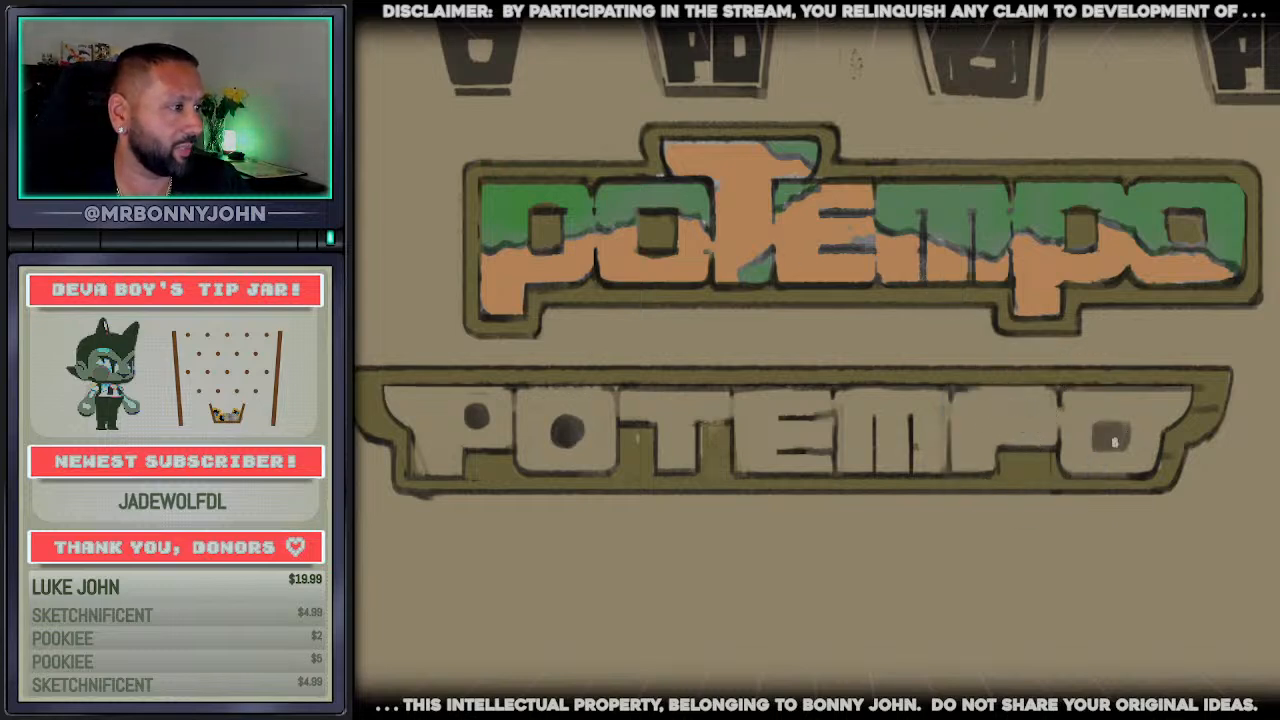
mouse_move(1116, 441)
mouse_down()
mouse_move(1090, 436)
mouse_move(1114, 434)
mouse_move(1112, 448)
mouse_up()
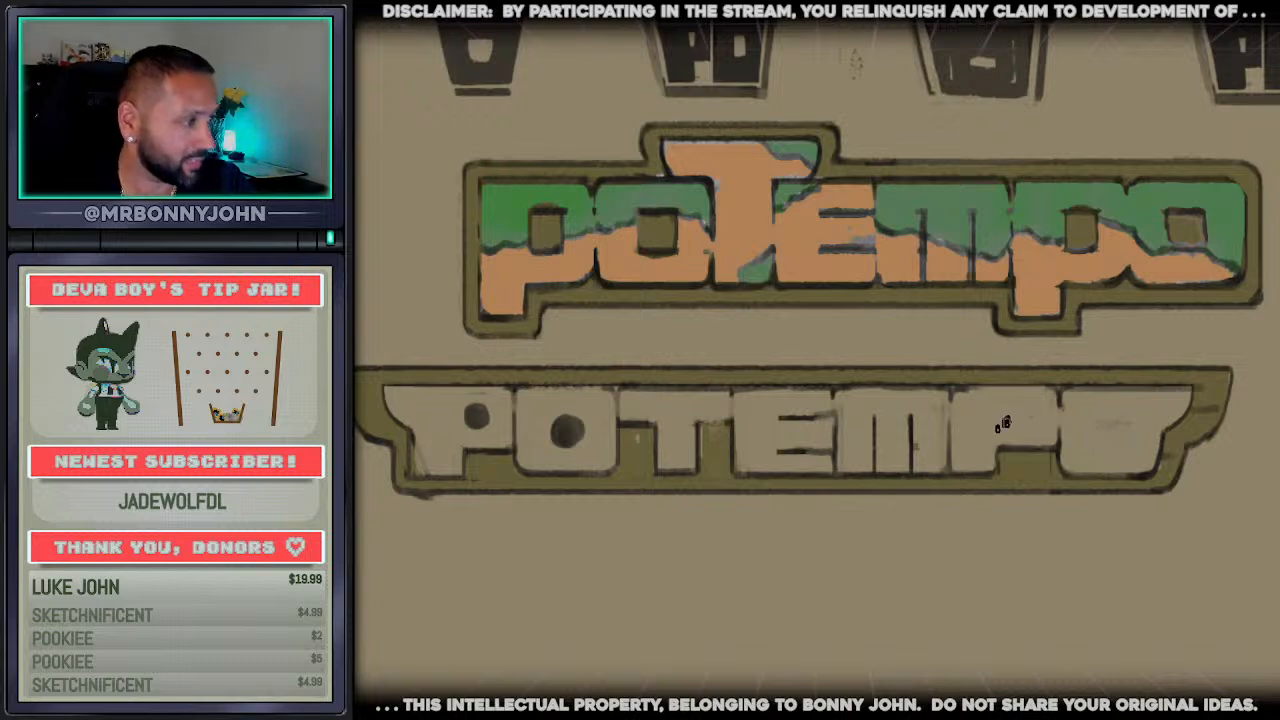
drag(1012, 416, 1021, 413)
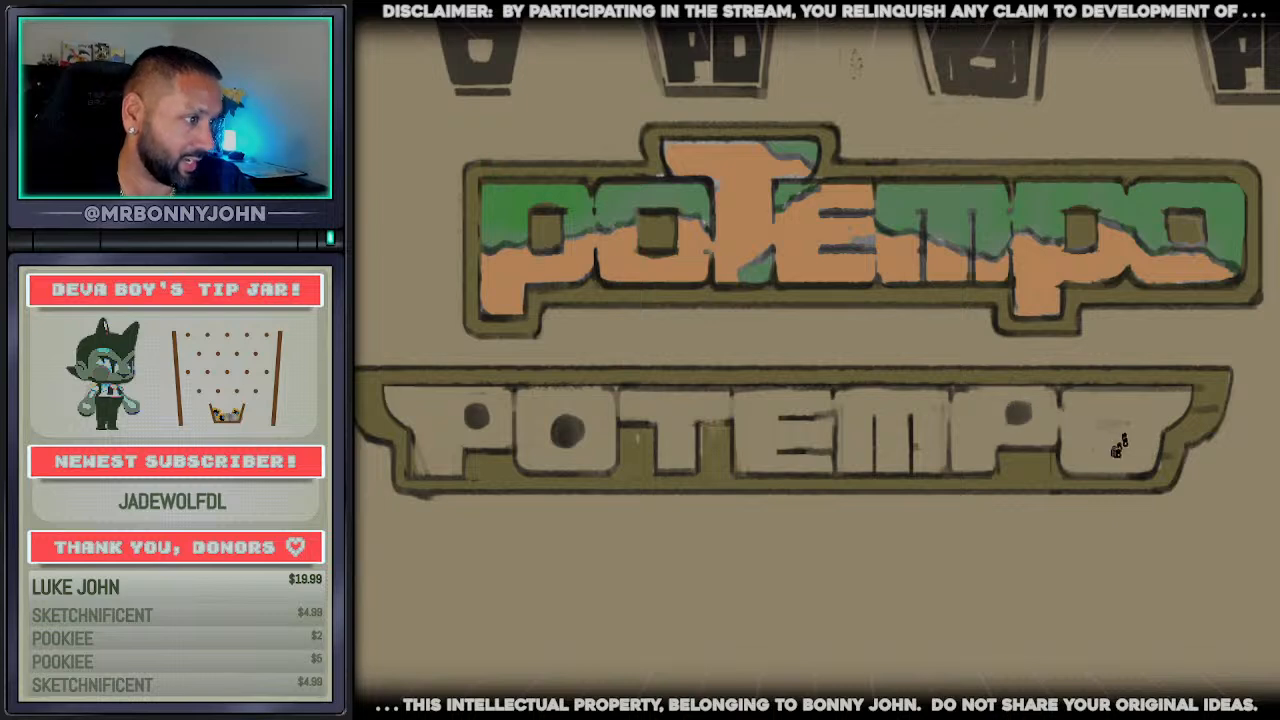
drag(1120, 447, 1112, 435)
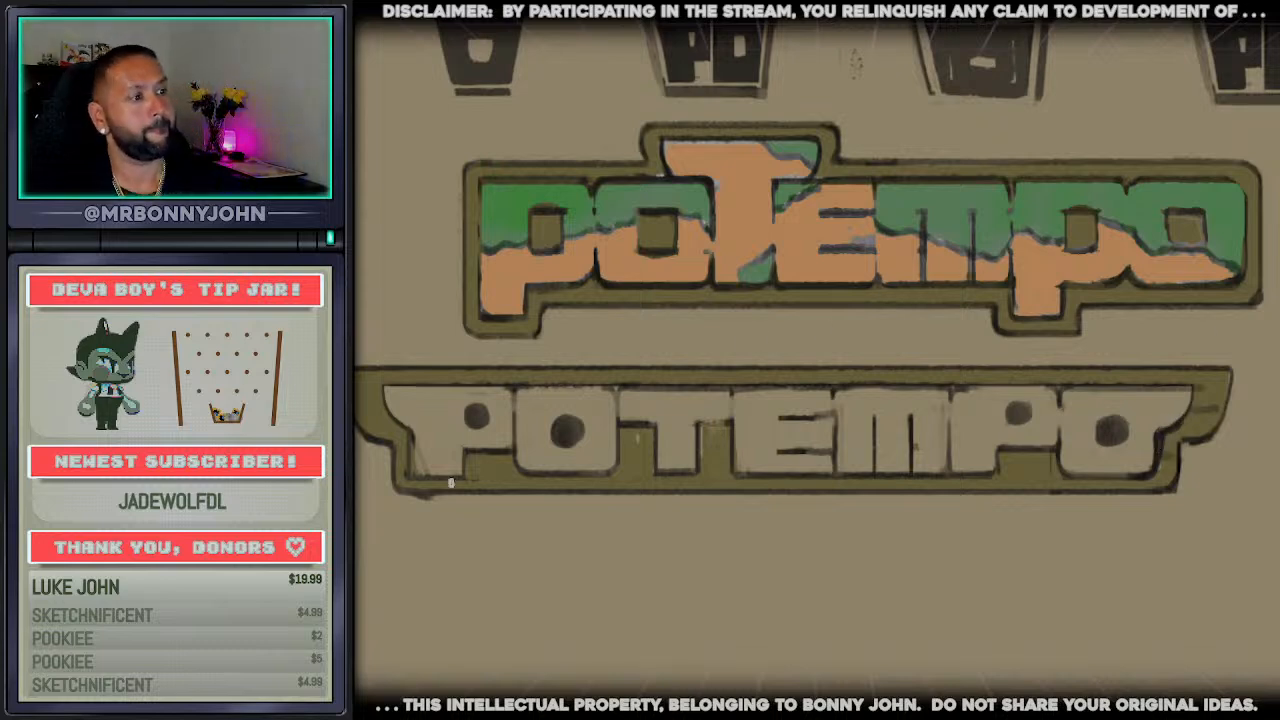
Recolour the winged wordmark's beige letters with a muted grey-green fill
mouse_move(383, 386)
mouse_down()
mouse_move(1063, 407)
mouse_move(1192, 390)
mouse_up()
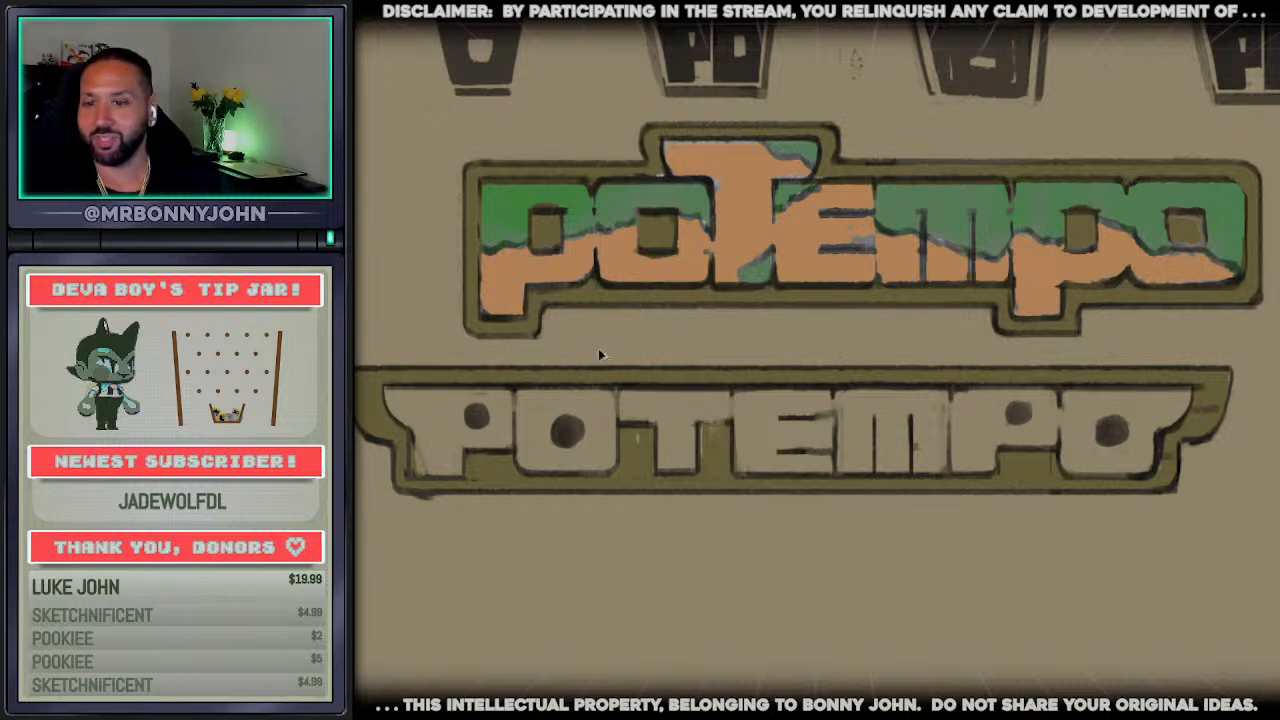
scroll(658, 445, down, 3)
scroll(656, 478, up, 1)
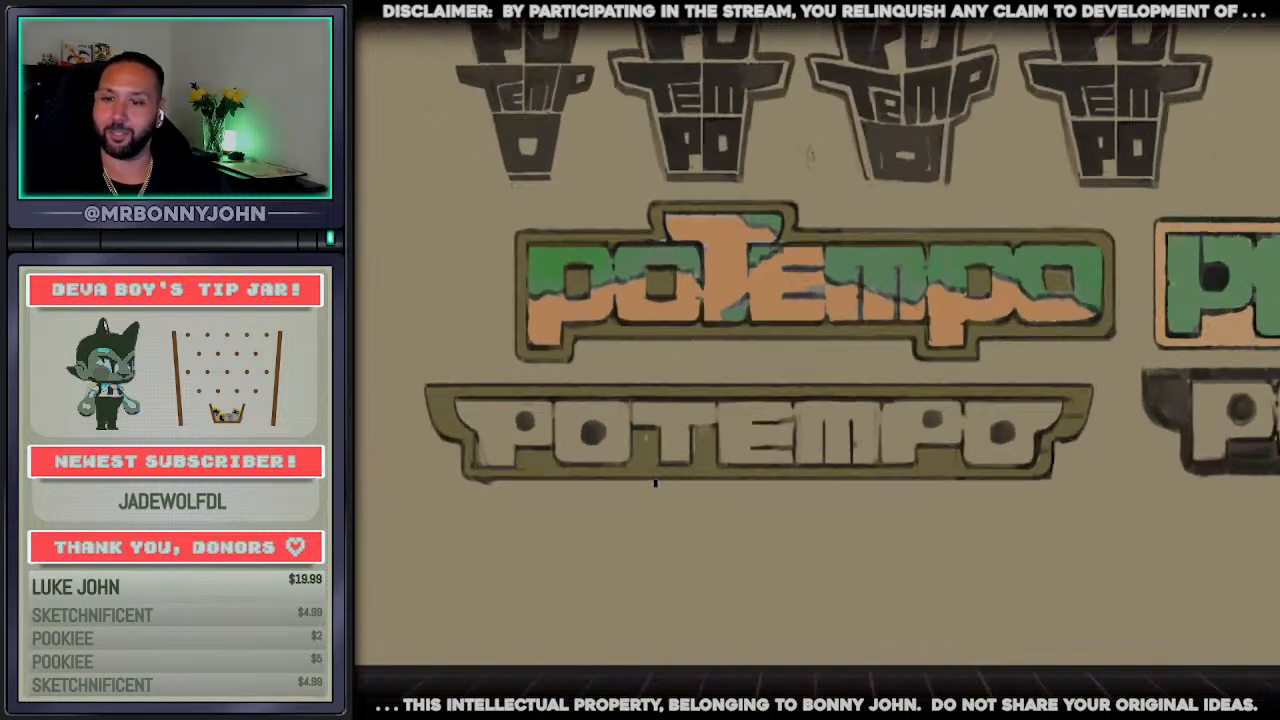
alt+click(770, 314)
click(734, 420)
key(ctrl+z)
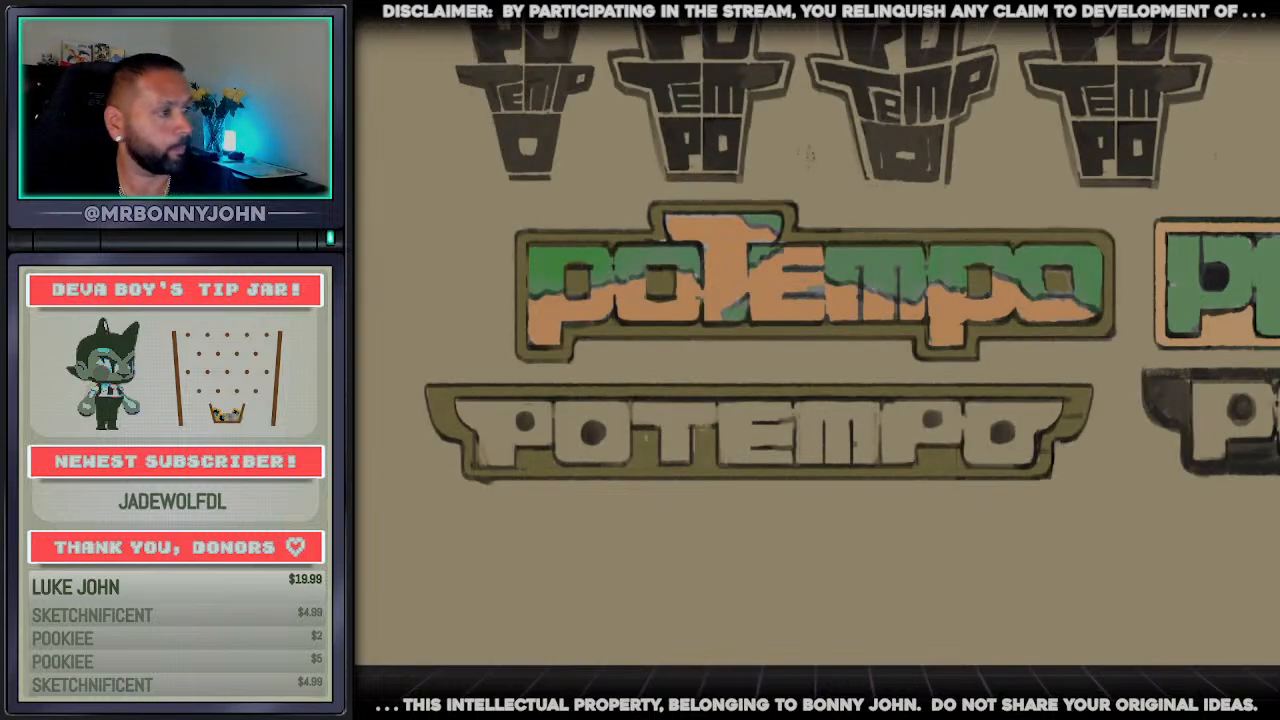
scroll(822, 487, up, 2)
scroll(856, 474, up, 1)
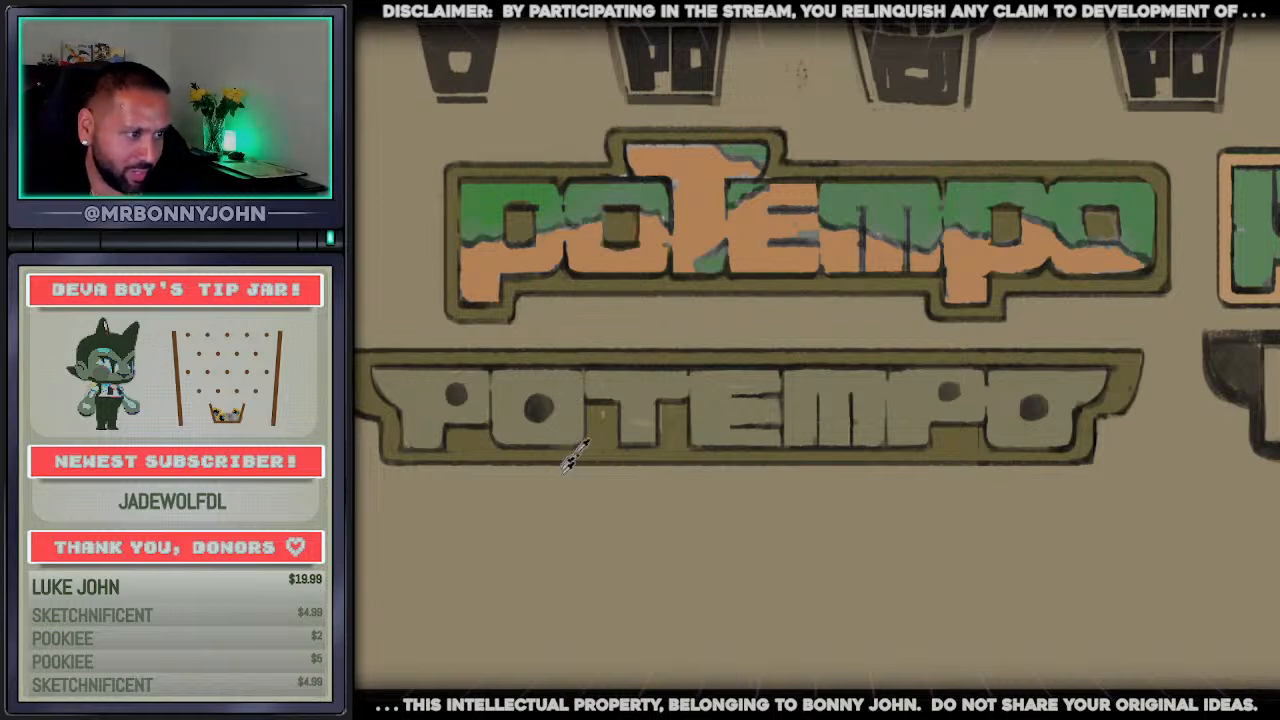
drag(586, 418, 604, 427)
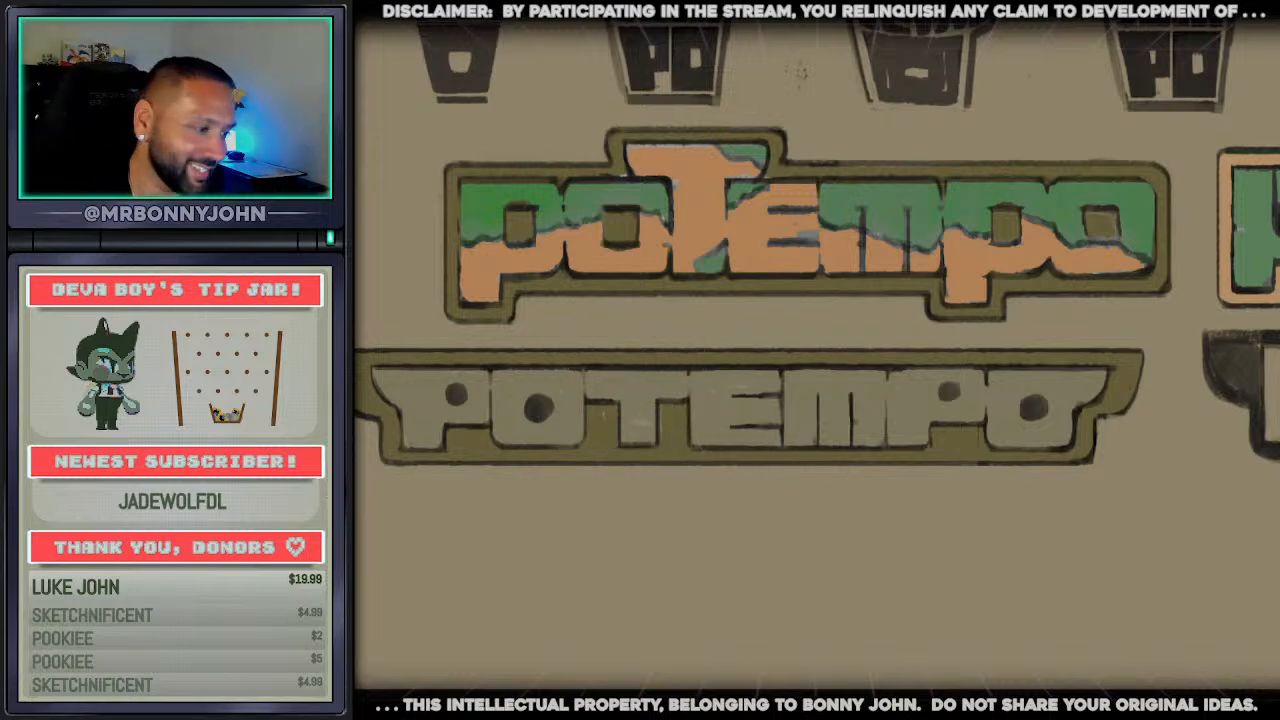
Try filling the winged wordmark's letters with flat light grey
drag(756, 594, 831, 580)
scroll(832, 565, down, 2)
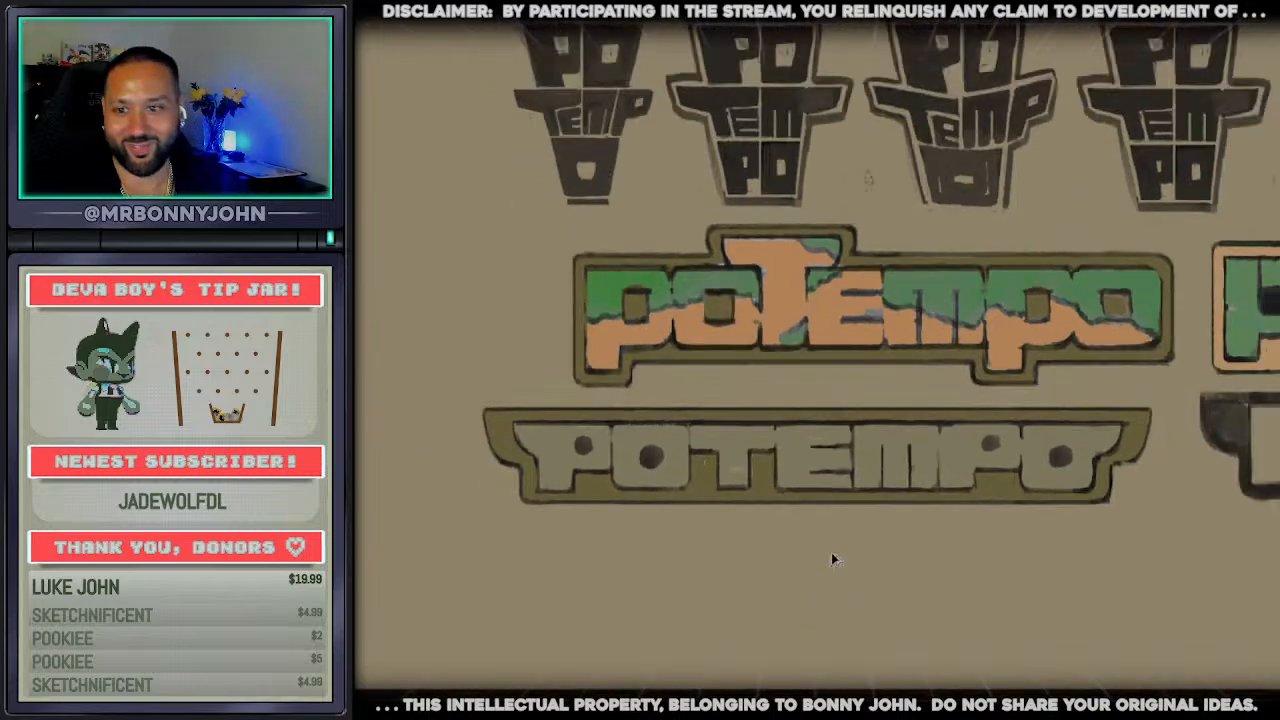
drag(893, 496, 897, 549)
scroll(897, 549, up, 1)
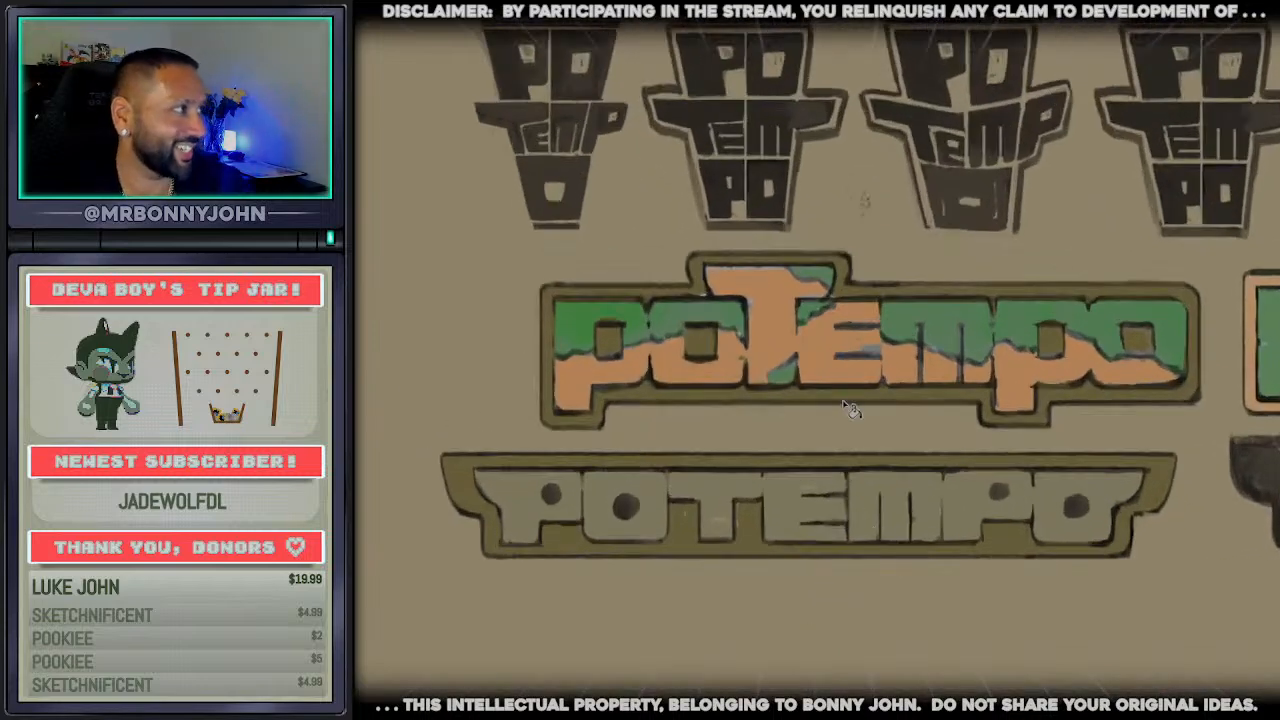
drag(770, 517, 783, 537)
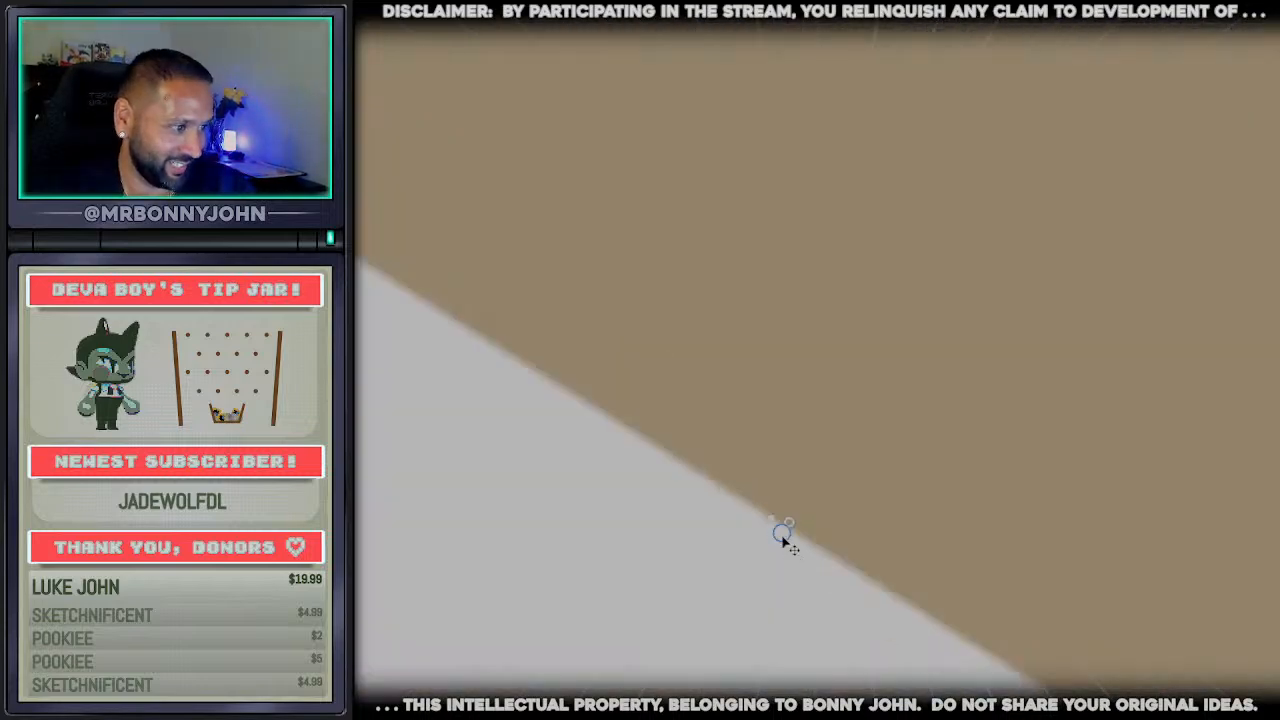
key(ctrl+z)
key(g)
drag(716, 503, 808, 493)
click(655, 512)
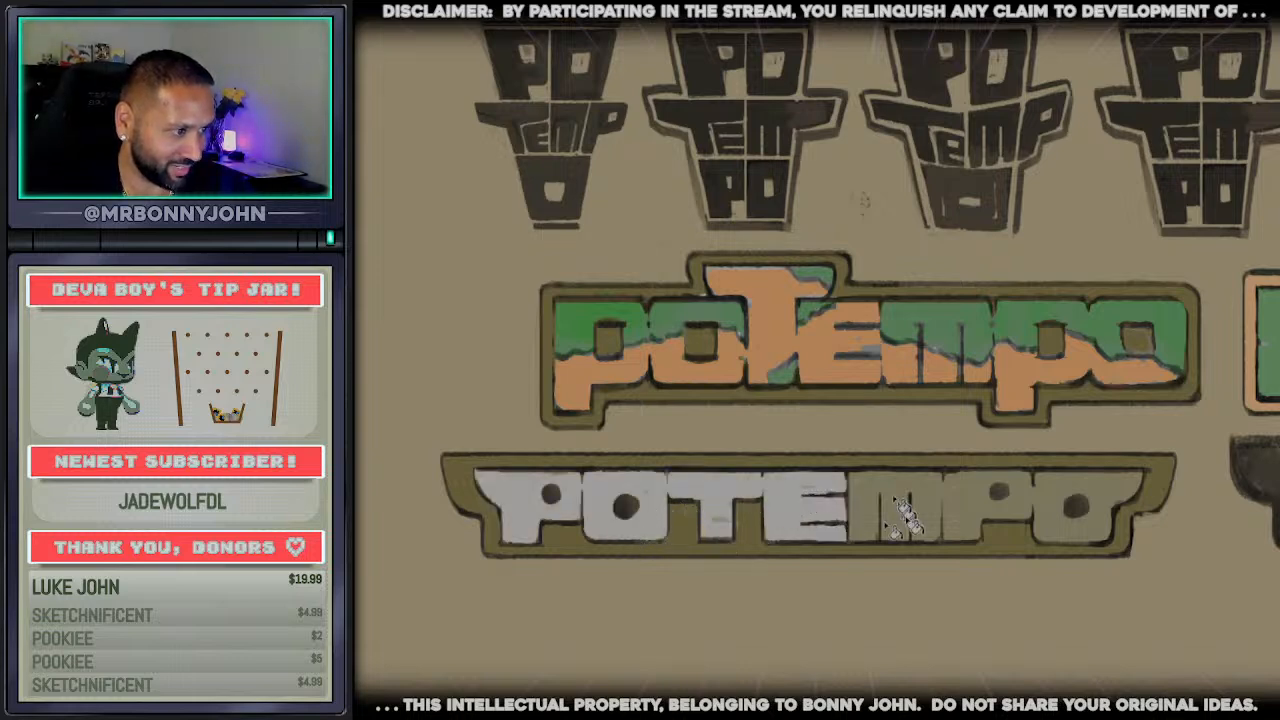
click(905, 515)
key(ctrl+z)
key(ctrl+z)
key(ctrl+z)
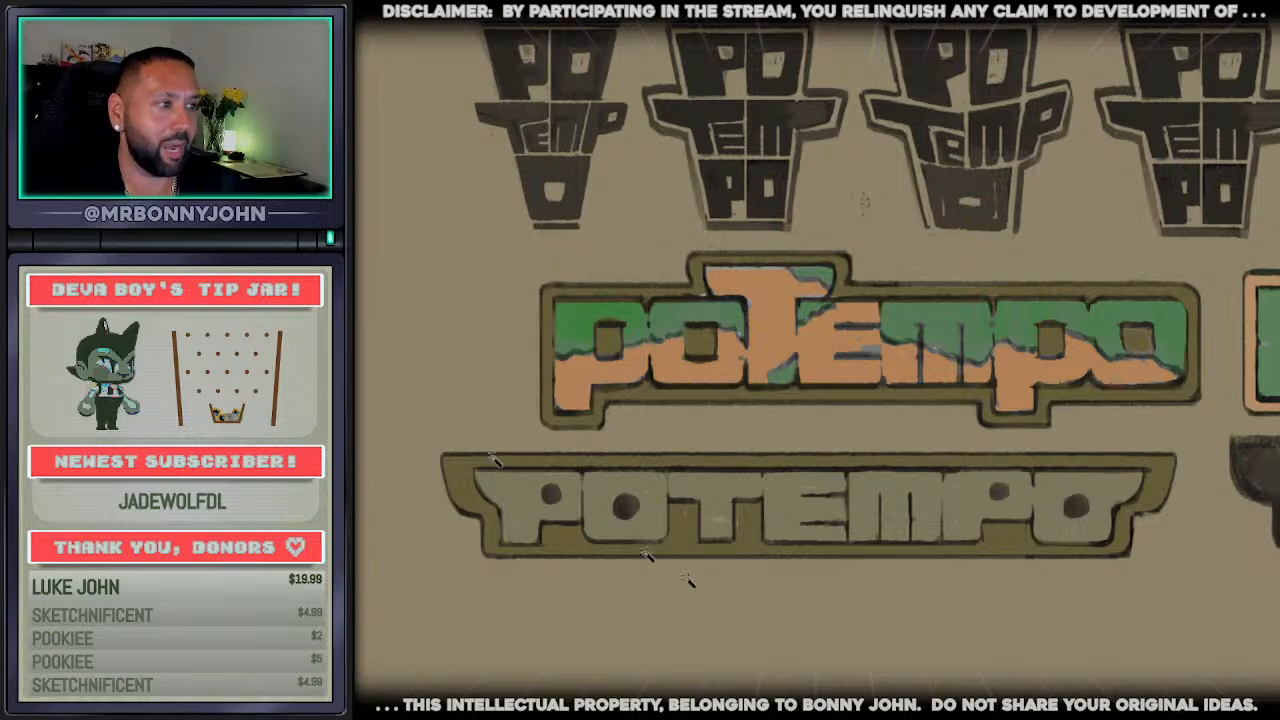
Select the winged wordmark's letters, brush a soft orange gradient over their upper half, and clear the selection
click(1003, 528)
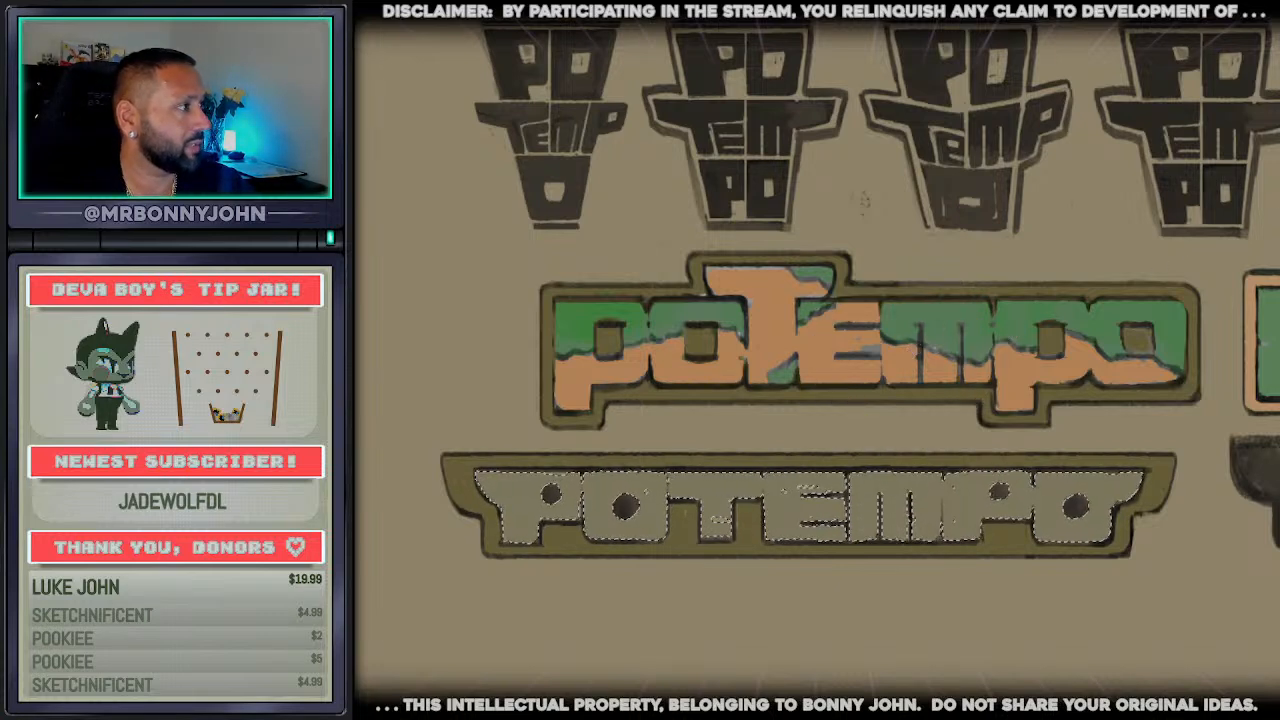
mouse_move(1162, 418)
mouse_down()
mouse_move(1229, 448)
mouse_move(614, 457)
mouse_move(425, 488)
mouse_up()
key(ctrl+d)
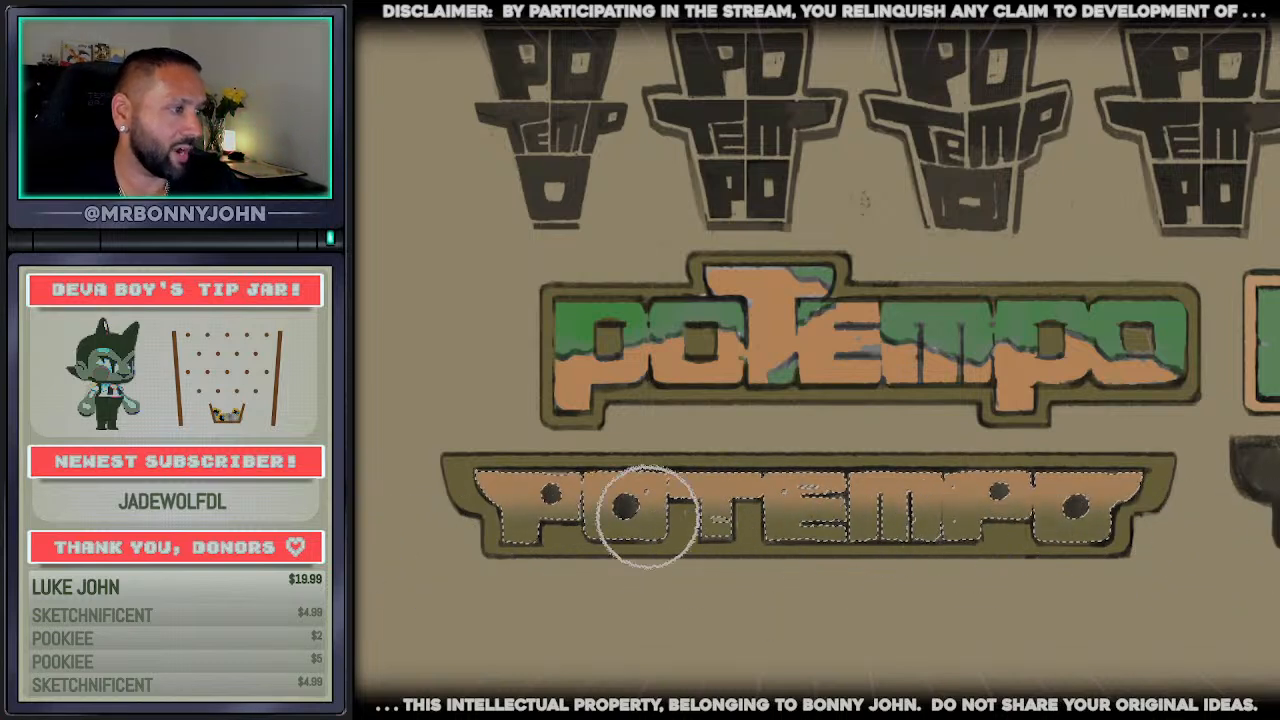
key(ctrl+d)
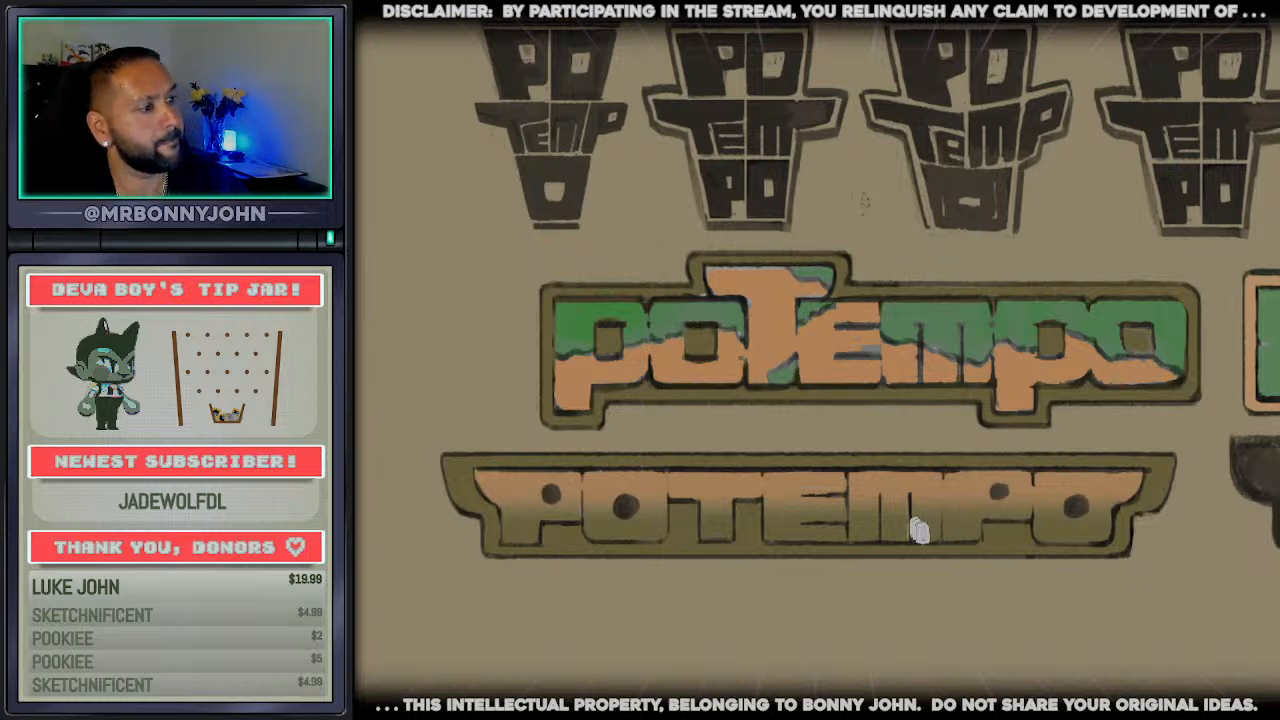
Try recolouring the winged wordmark's olive frame with the green sampled from the wordmark above
scroll(1072, 280, down, 1)
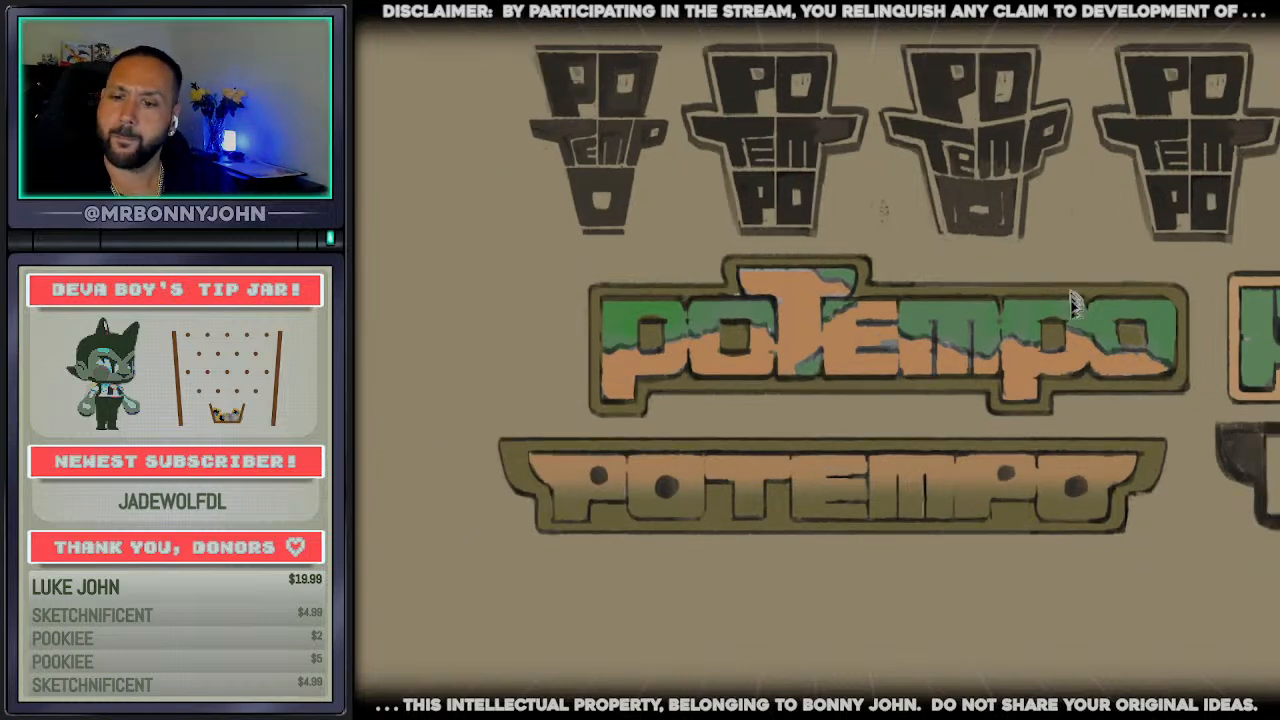
scroll(1050, 470, up, 2)
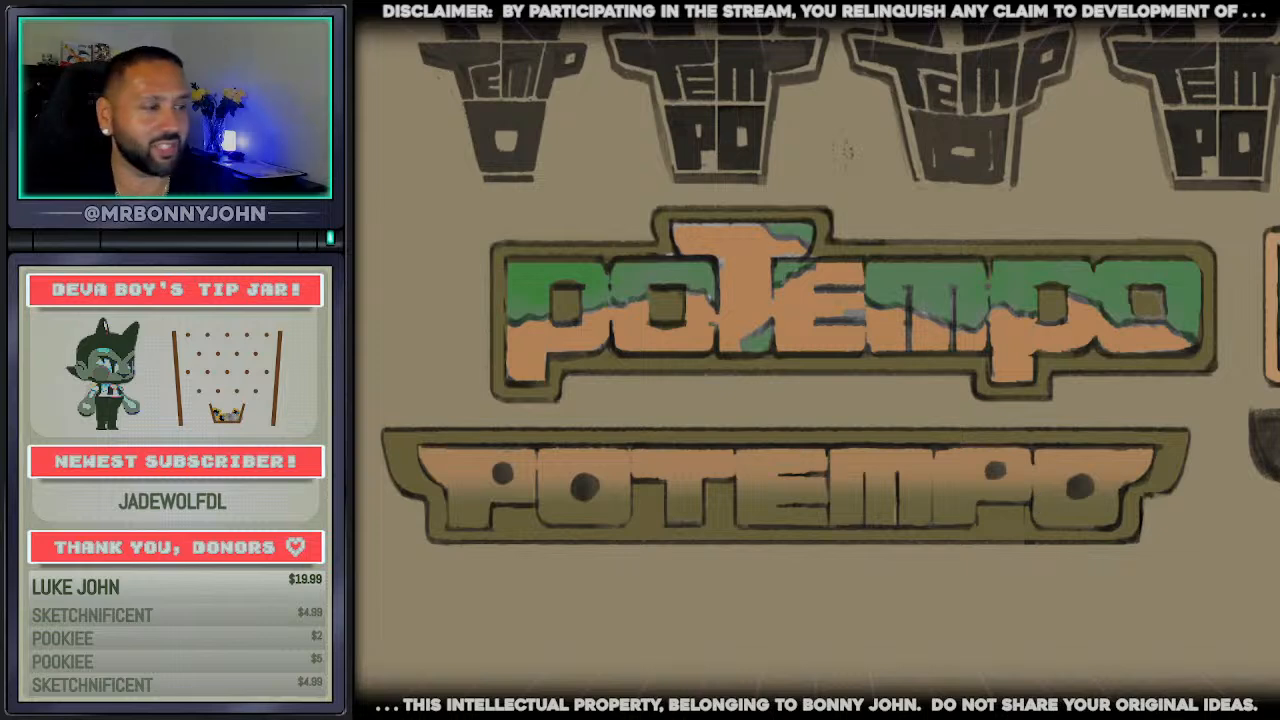
click(573, 441)
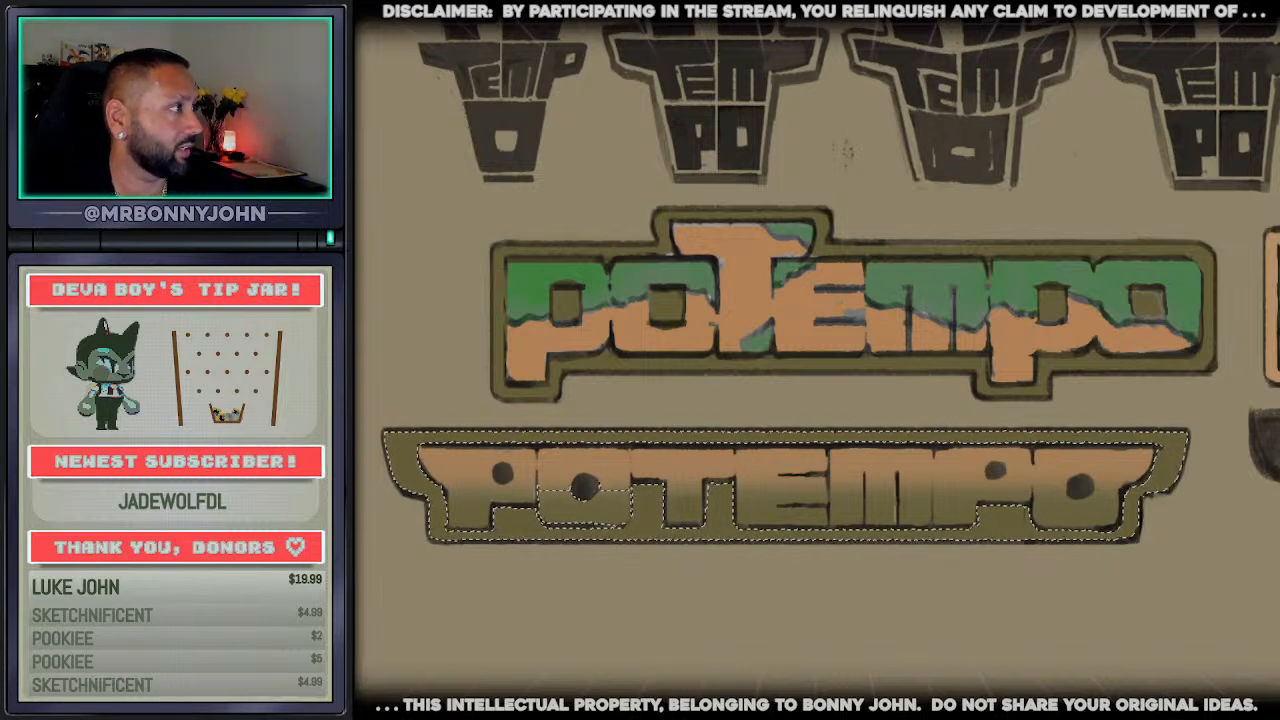
alt+click(1157, 321)
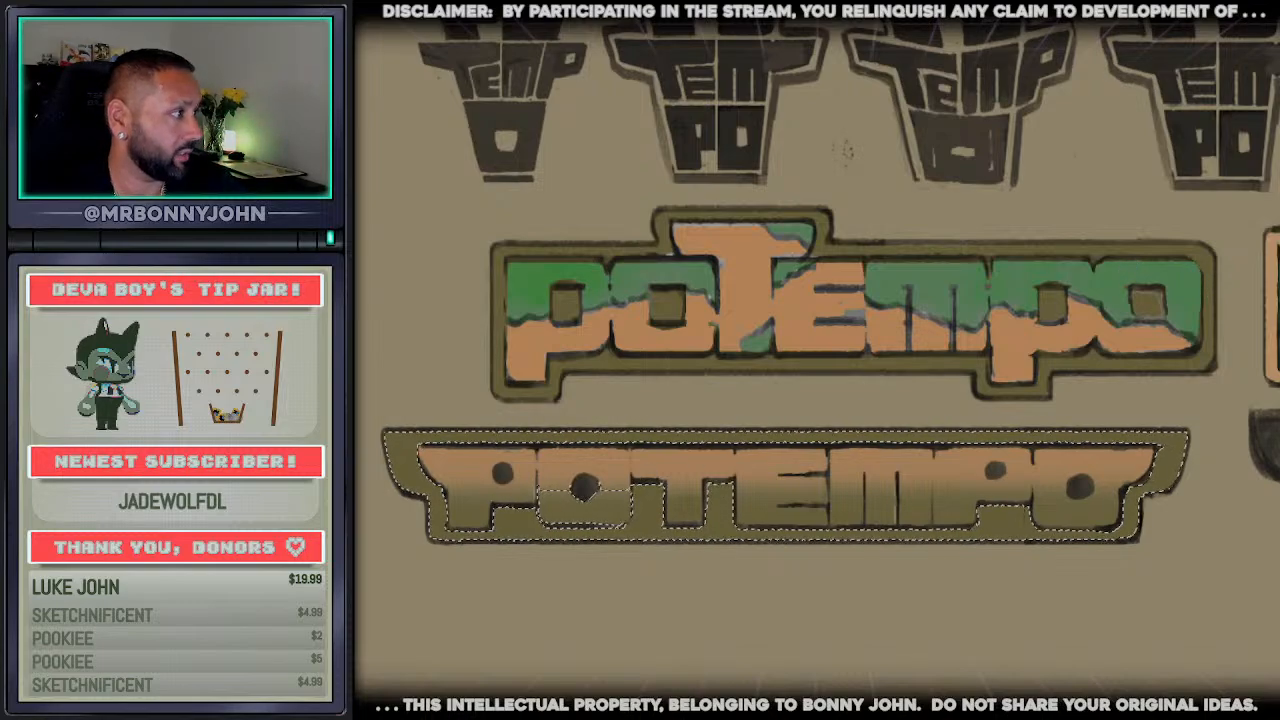
mouse_move(480, 444)
mouse_down()
mouse_move(790, 445)
mouse_move(1230, 500)
mouse_up()
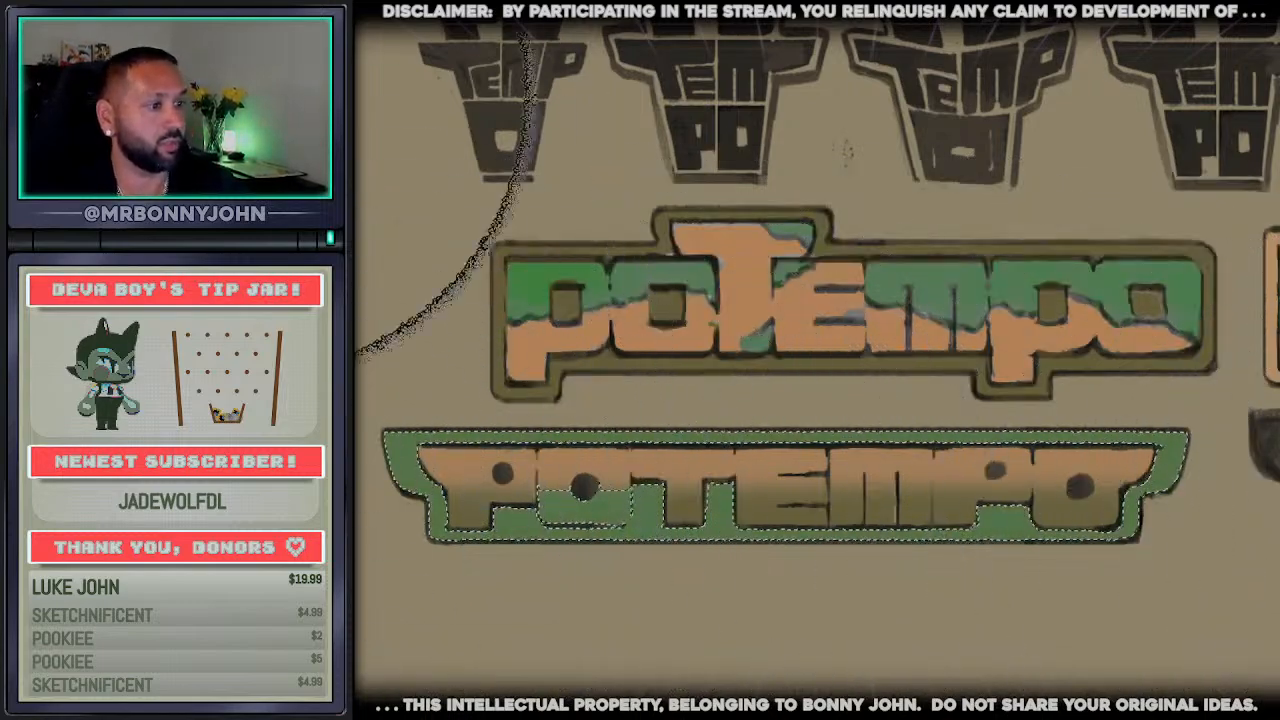
key(ctrl+d)
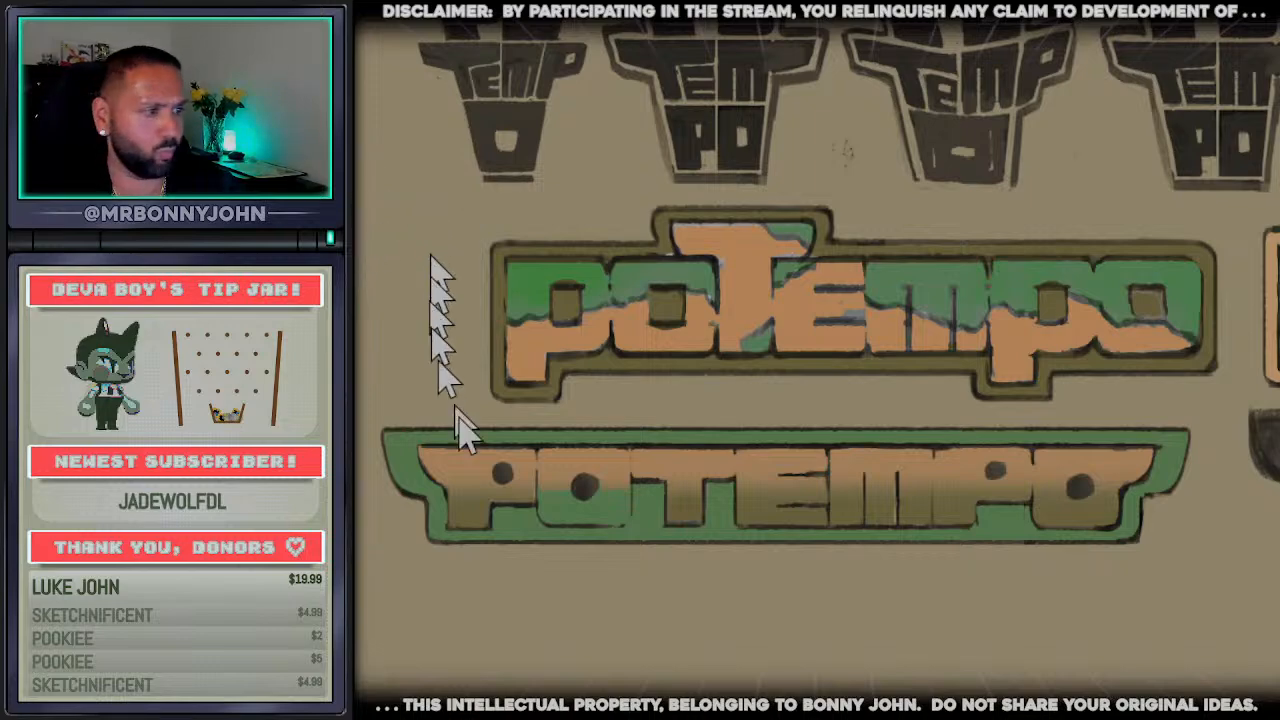
key(ctrl+z)
key(ctrl+z)
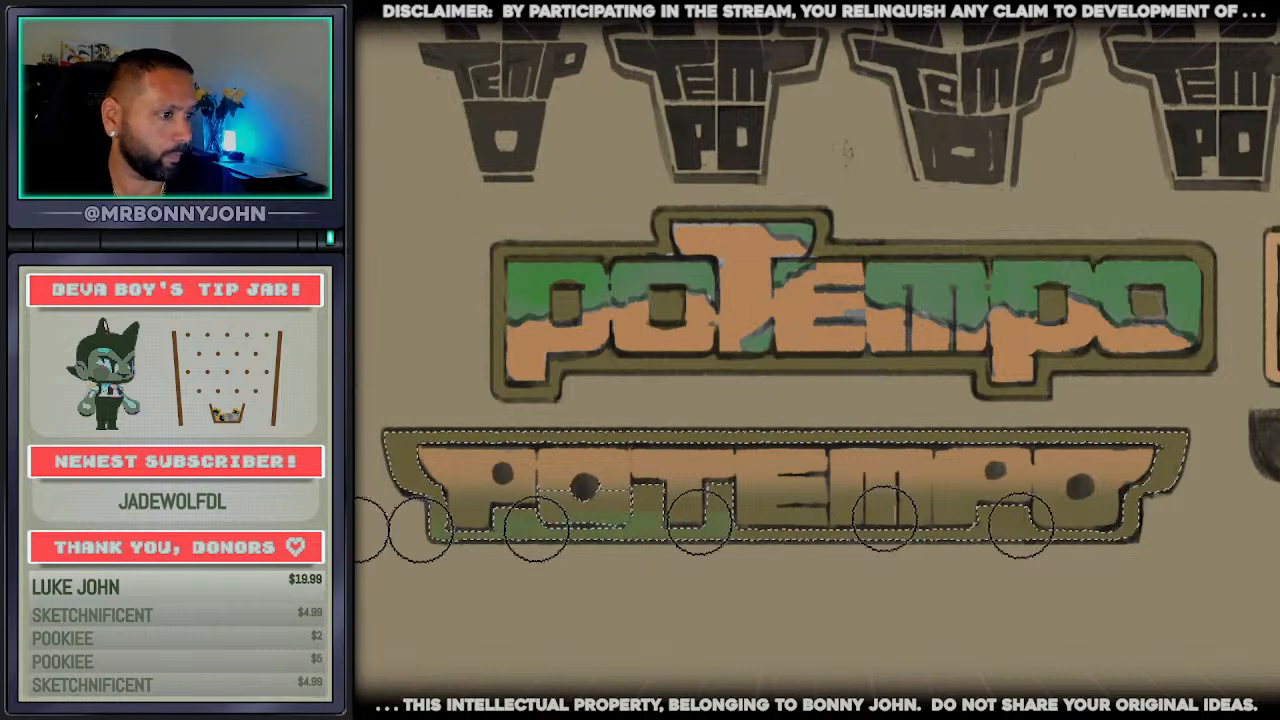
Try brushing soft green along the frame's lower part, and undo the orange gradient on the letters
mouse_move(1020, 525)
mouse_down()
mouse_move(1169, 543)
mouse_move(1114, 520)
mouse_move(857, 548)
mouse_up()
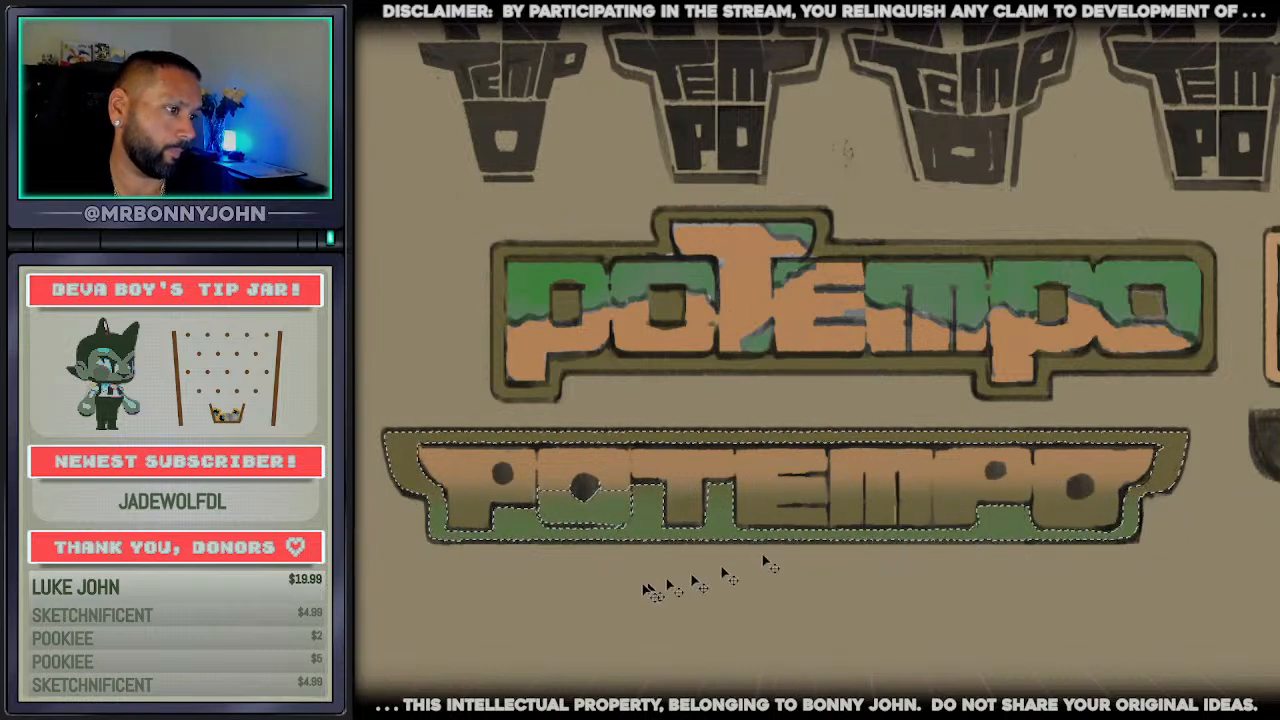
key(ctrl+d)
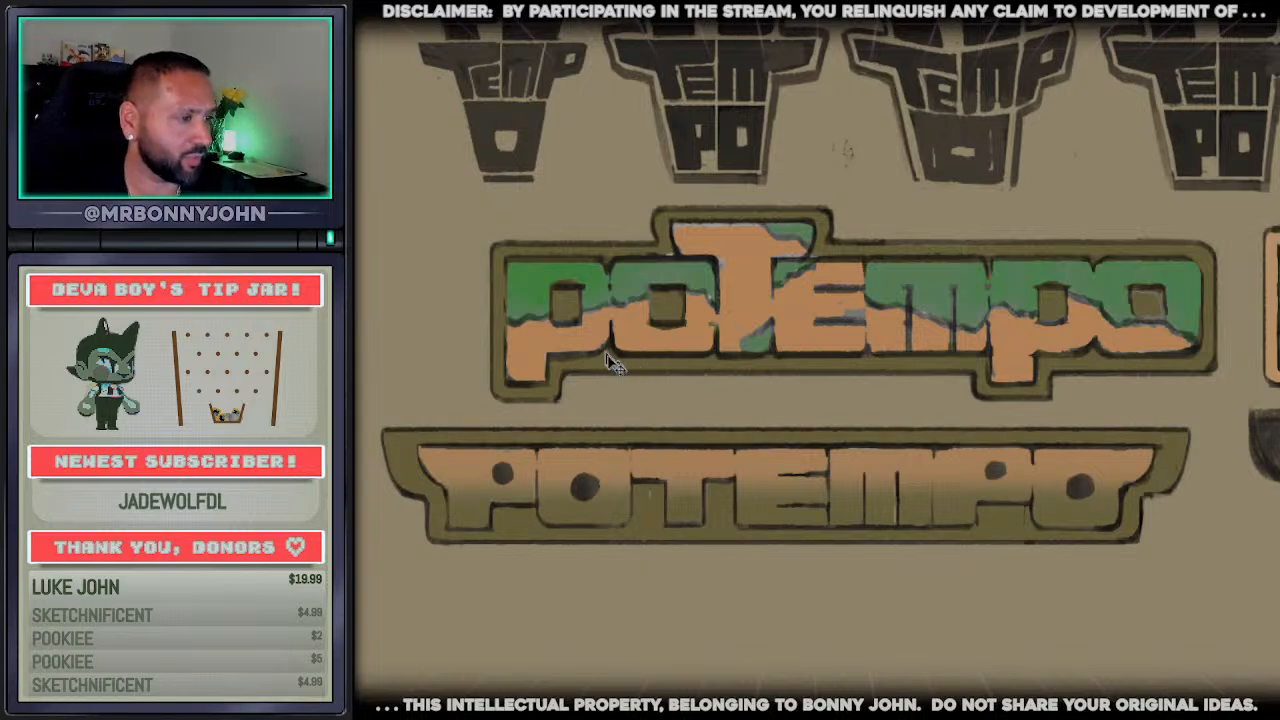
key(ctrl+z)
key(ctrl+z)
key(ctrl+z)
key(ctrl+z)
key(ctrl+z)
key(ctrl+z)
key(ctrl+z)
key(ctrl+z)
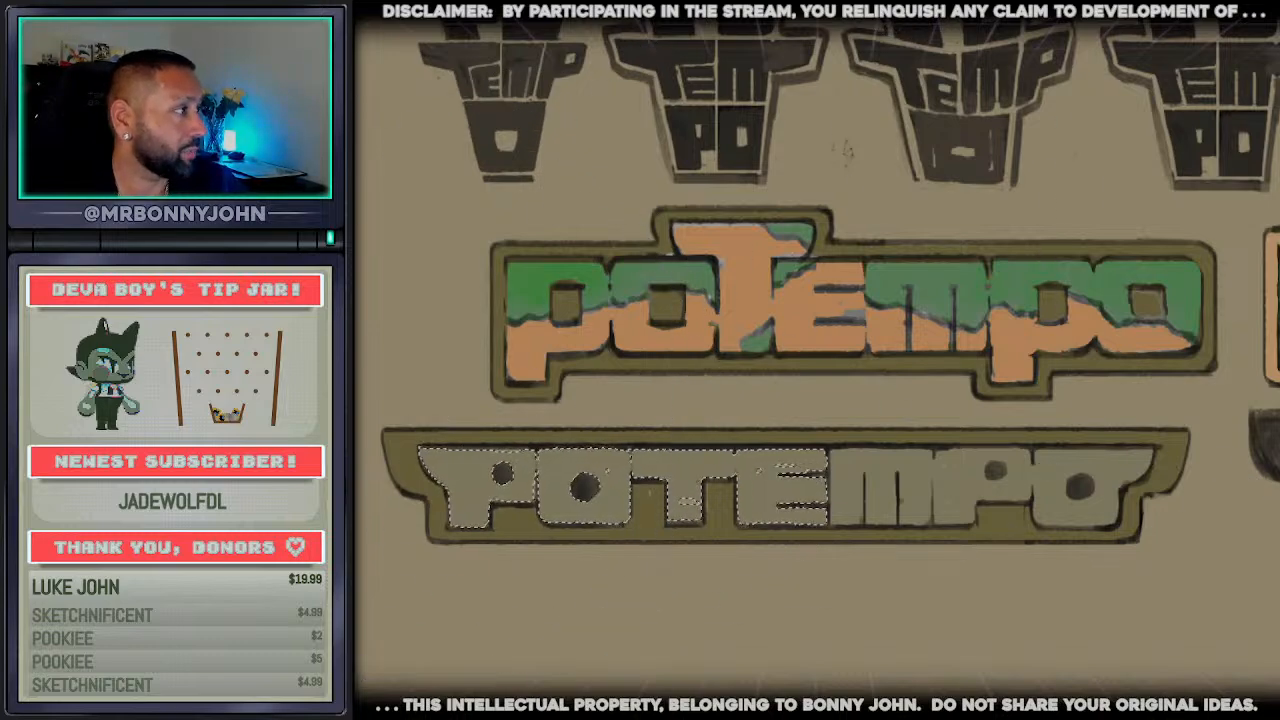
Select all the winged wordmark's letters and brush a soft light-grey gradient along their upper half
mouse_move(386, 414)
mouse_down()
mouse_move(748, 382)
mouse_move(1100, 452)
mouse_move(1230, 400)
mouse_up()
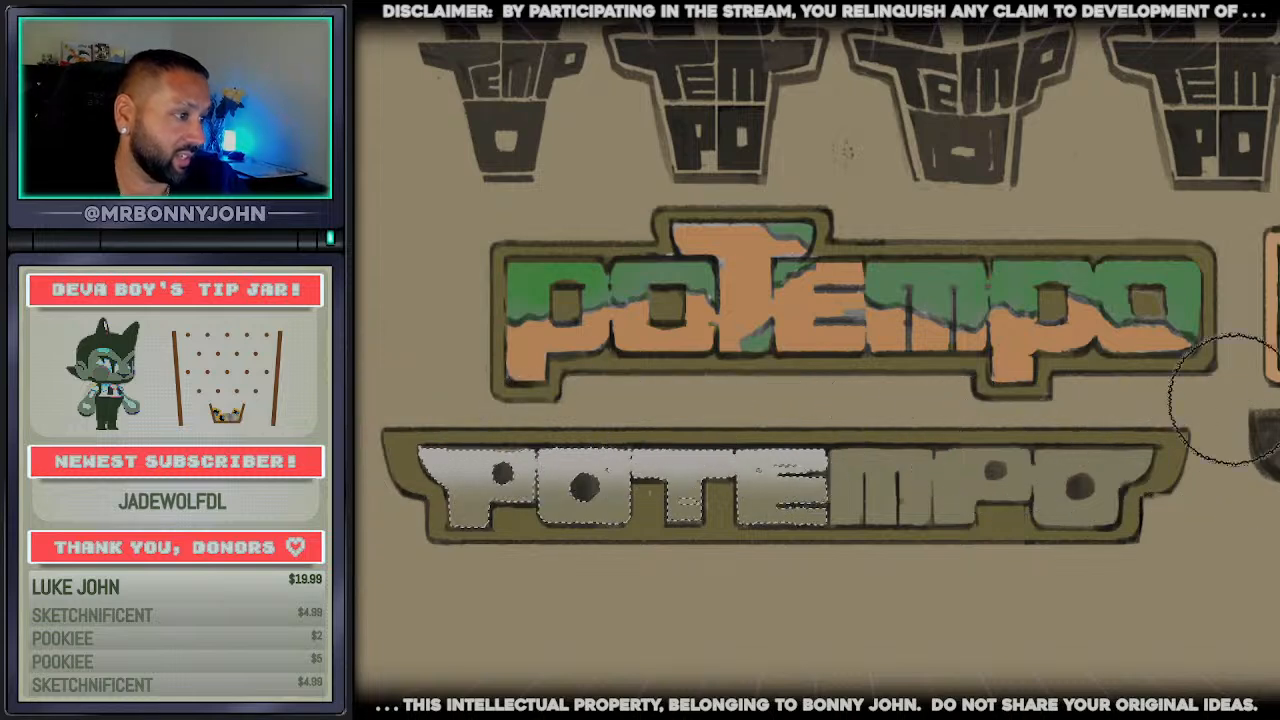
key(ctrl+z)
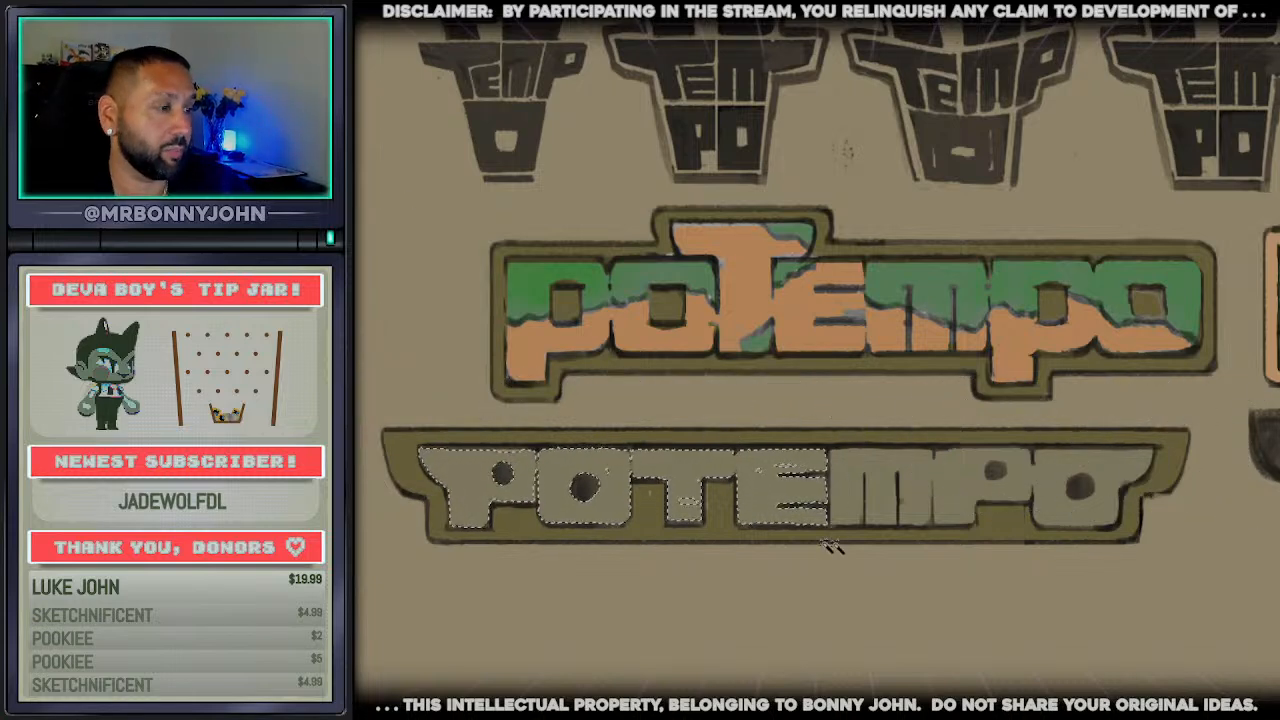
drag(380, 414, 1235, 420)
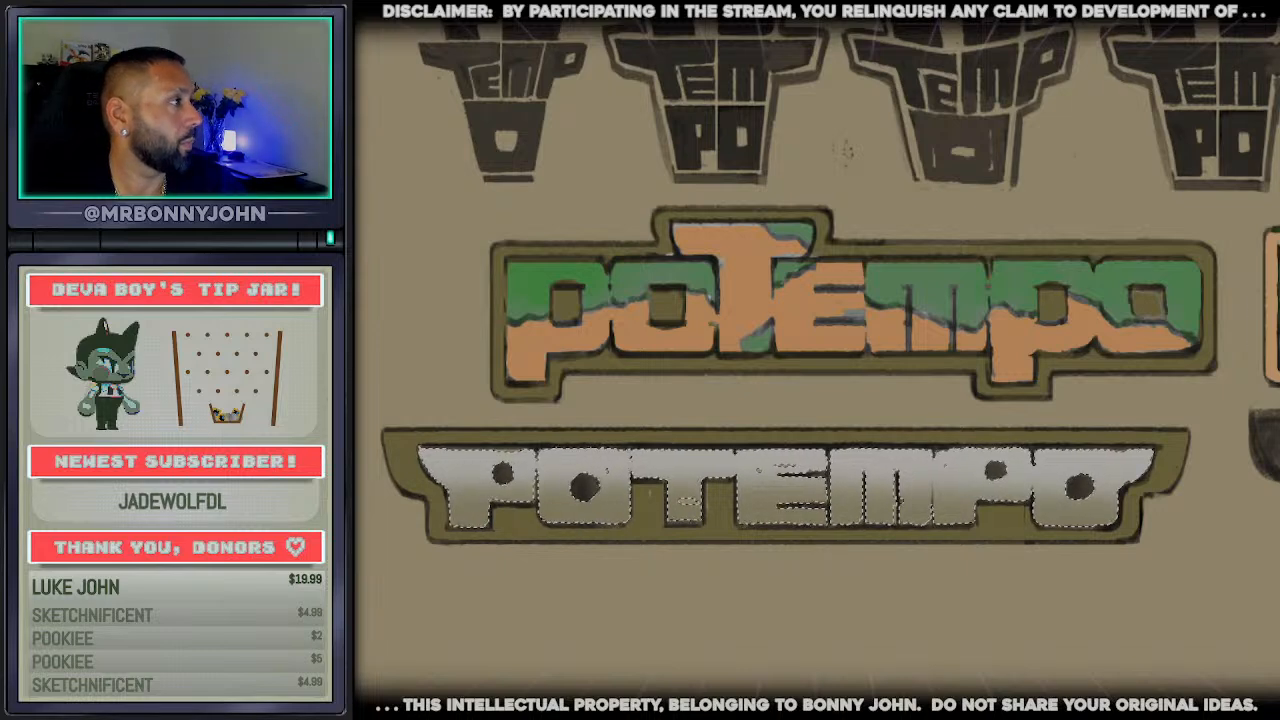
Try soft orange gradients along the lower half of the winged wordmark's letters, including a dark band across their middle
drag(385, 558, 1240, 560)
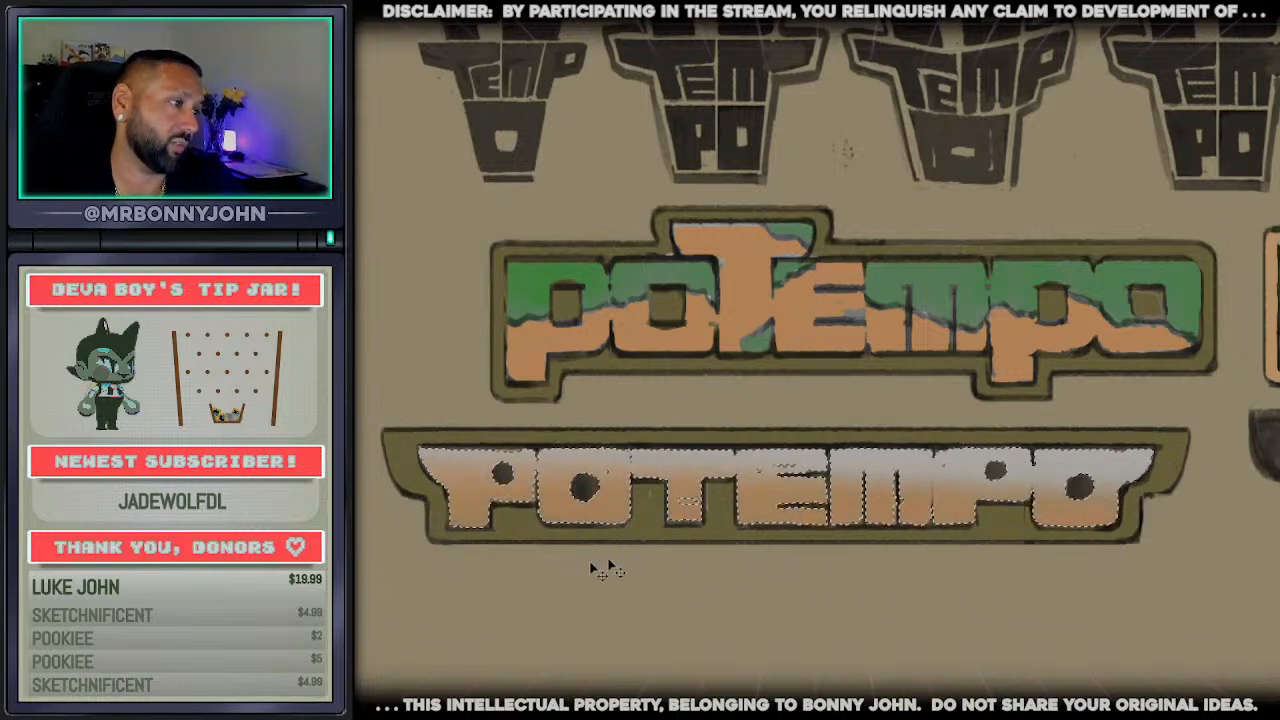
key(ctrl+z)
mouse_move(557, 540)
mouse_down()
mouse_move(1257, 534)
mouse_move(1235, 524)
mouse_up()
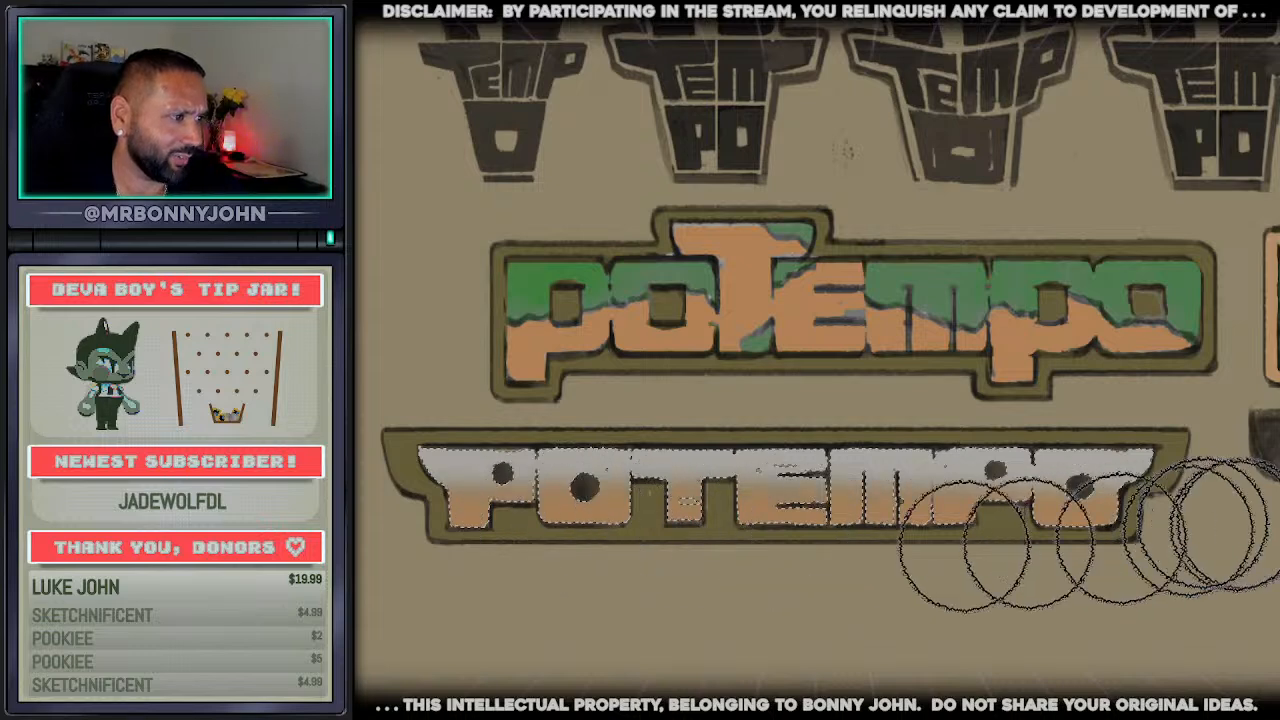
key(ctrl+z)
drag(391, 534, 1167, 494)
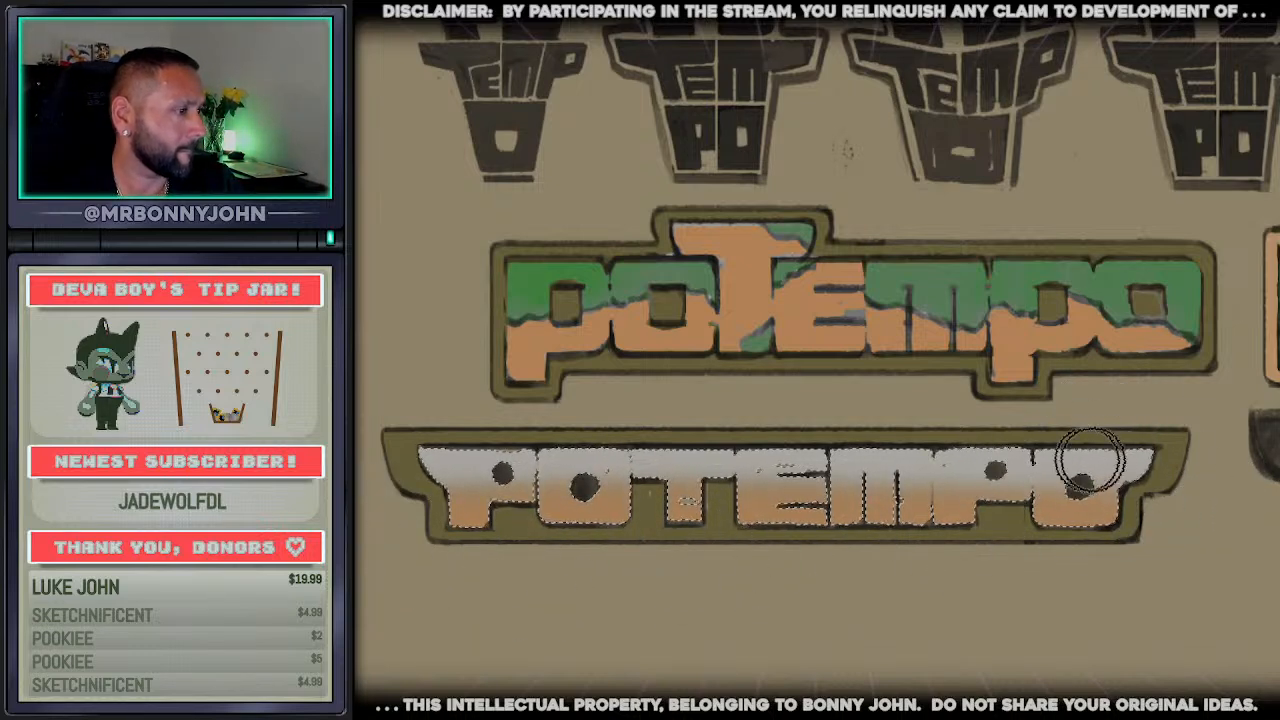
drag(556, 490, 655, 508)
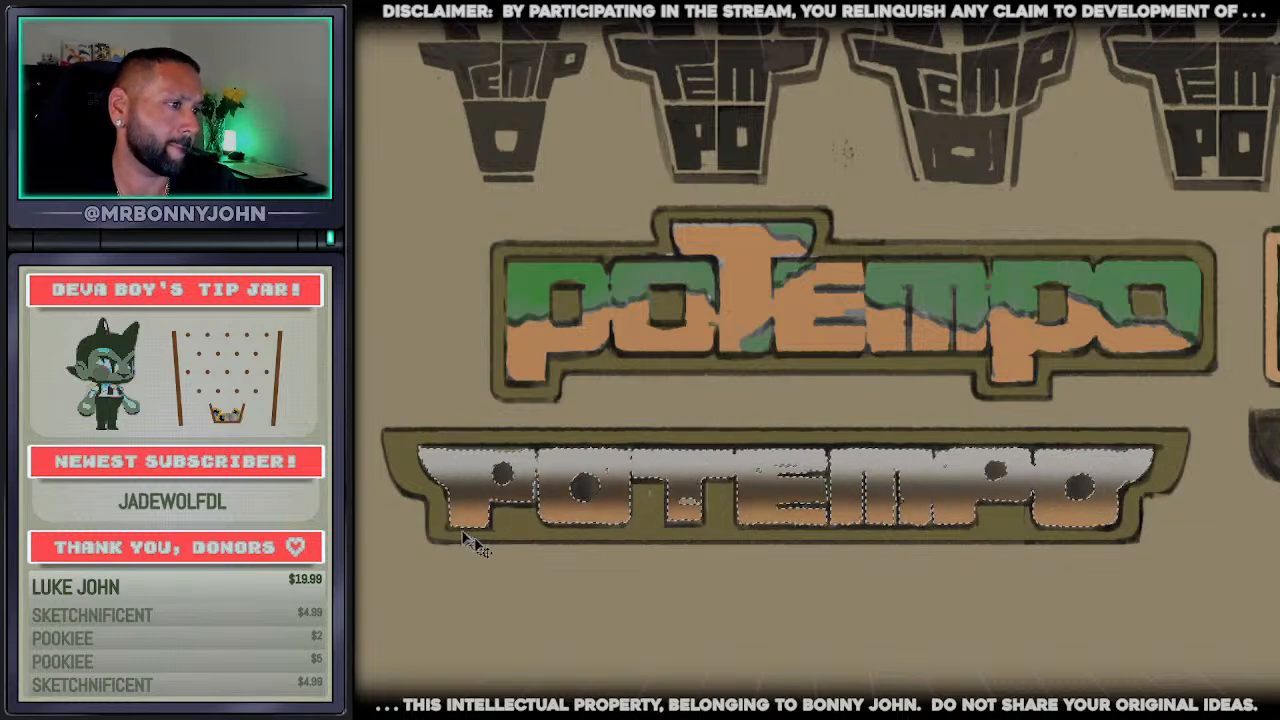
drag(434, 525, 1132, 565)
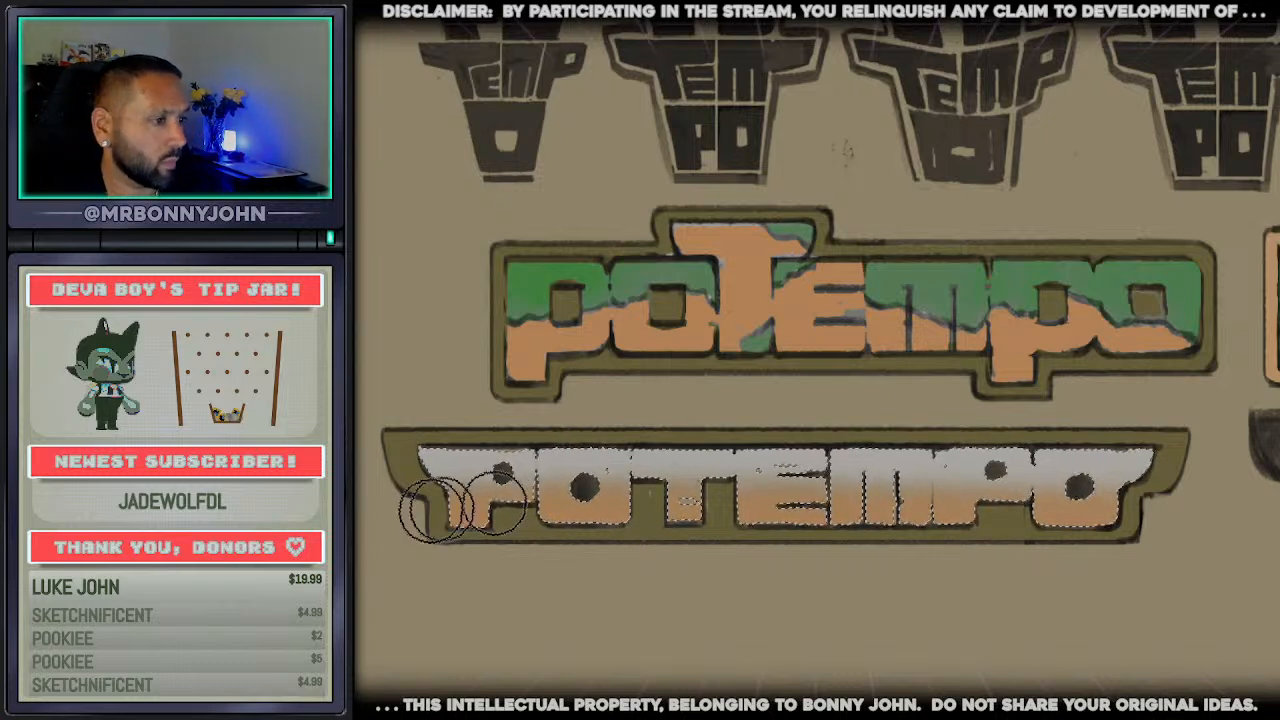
Brush a soft coral-red gradient along the lower half of the winged wordmark's selected letters
mouse_move(432, 510)
mouse_down()
mouse_move(1063, 528)
mouse_move(1244, 497)
mouse_up()
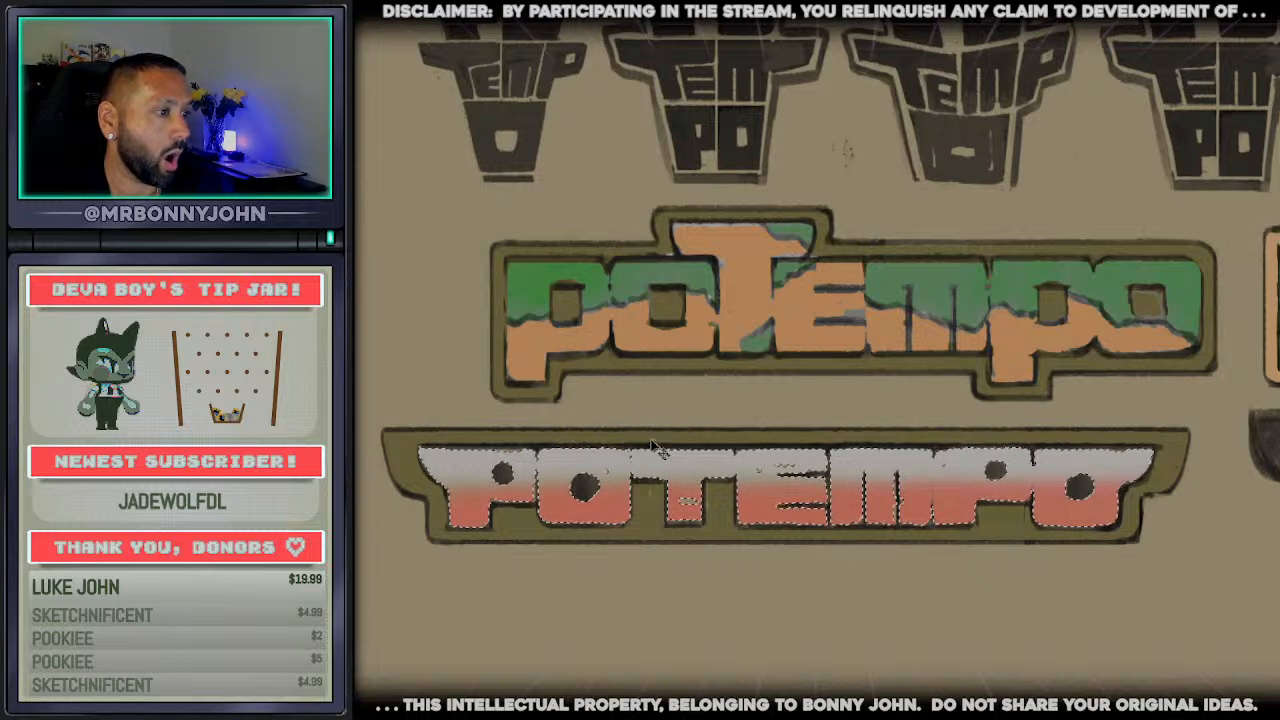
mouse_move(430, 520)
mouse_down()
mouse_move(1257, 523)
mouse_move(571, 455)
mouse_move(486, 514)
mouse_move(398, 522)
mouse_up()
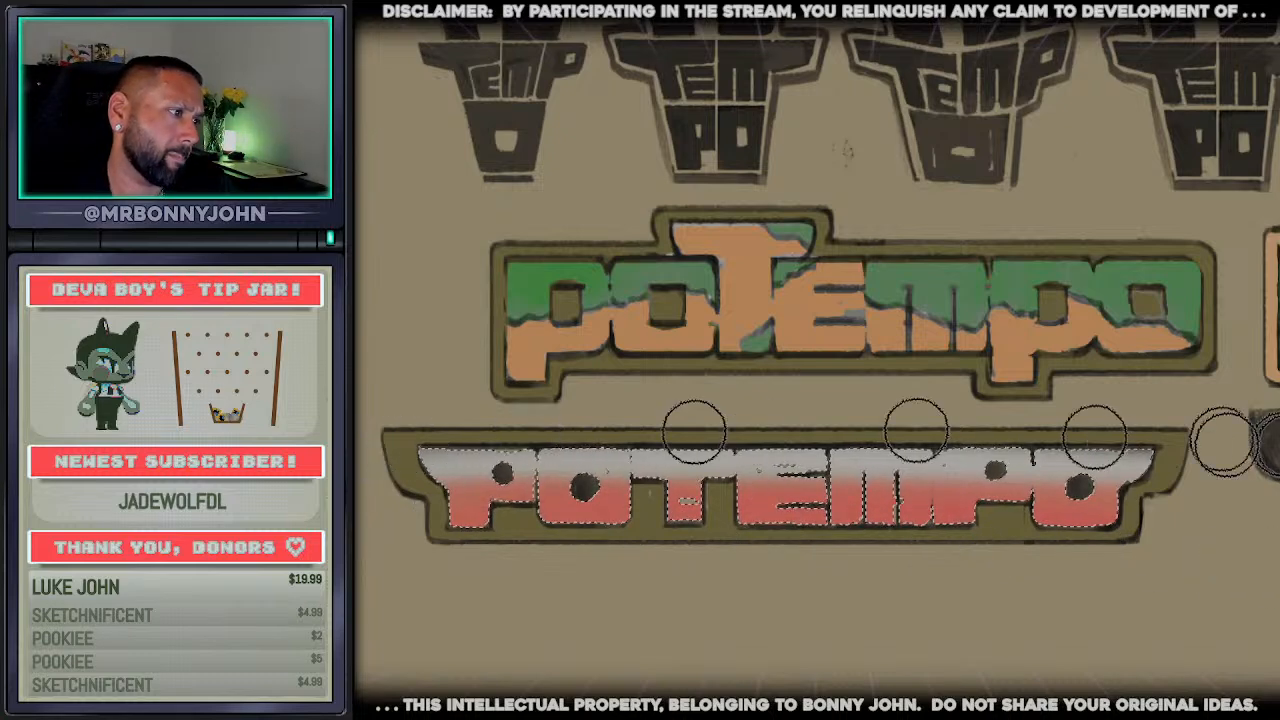
Try brushing a soft dark gradient over the letters' upper half, and another along their lower edge instead
mouse_move(1222, 442)
mouse_down()
mouse_move(1228, 464)
mouse_move(385, 481)
mouse_move(1245, 460)
mouse_up()
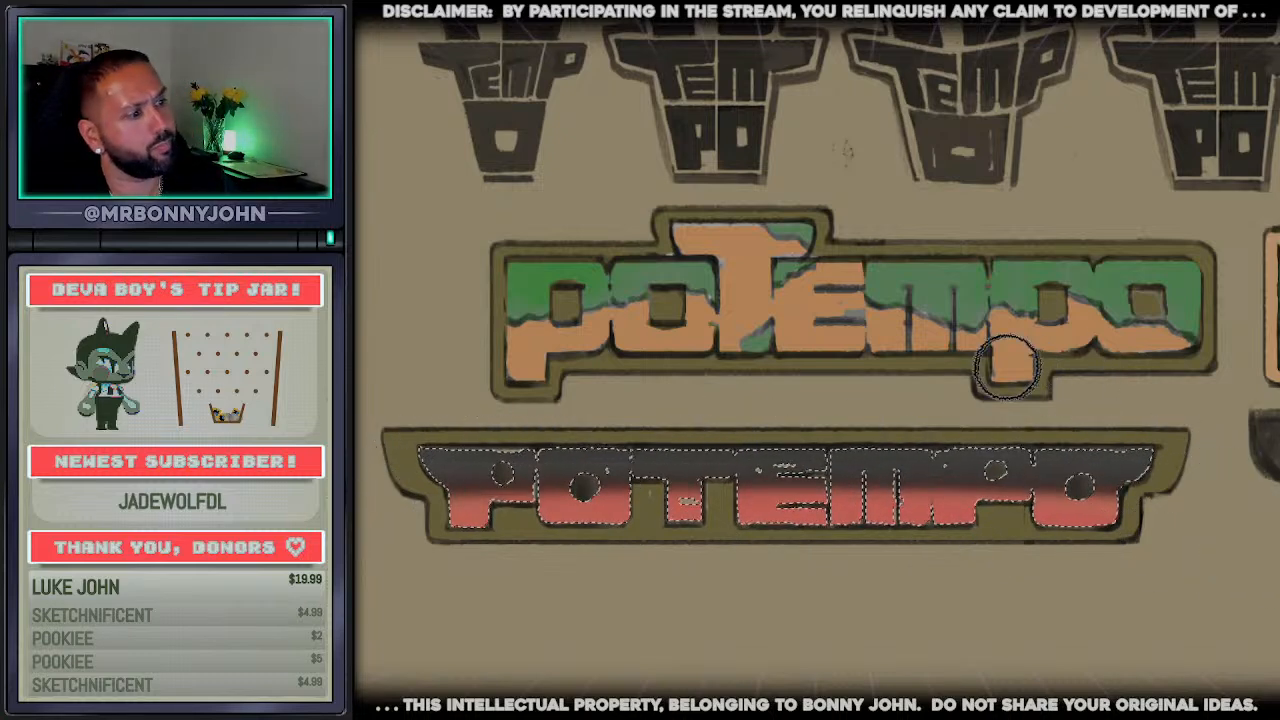
key(ctrl+z)
drag(431, 520, 1216, 544)
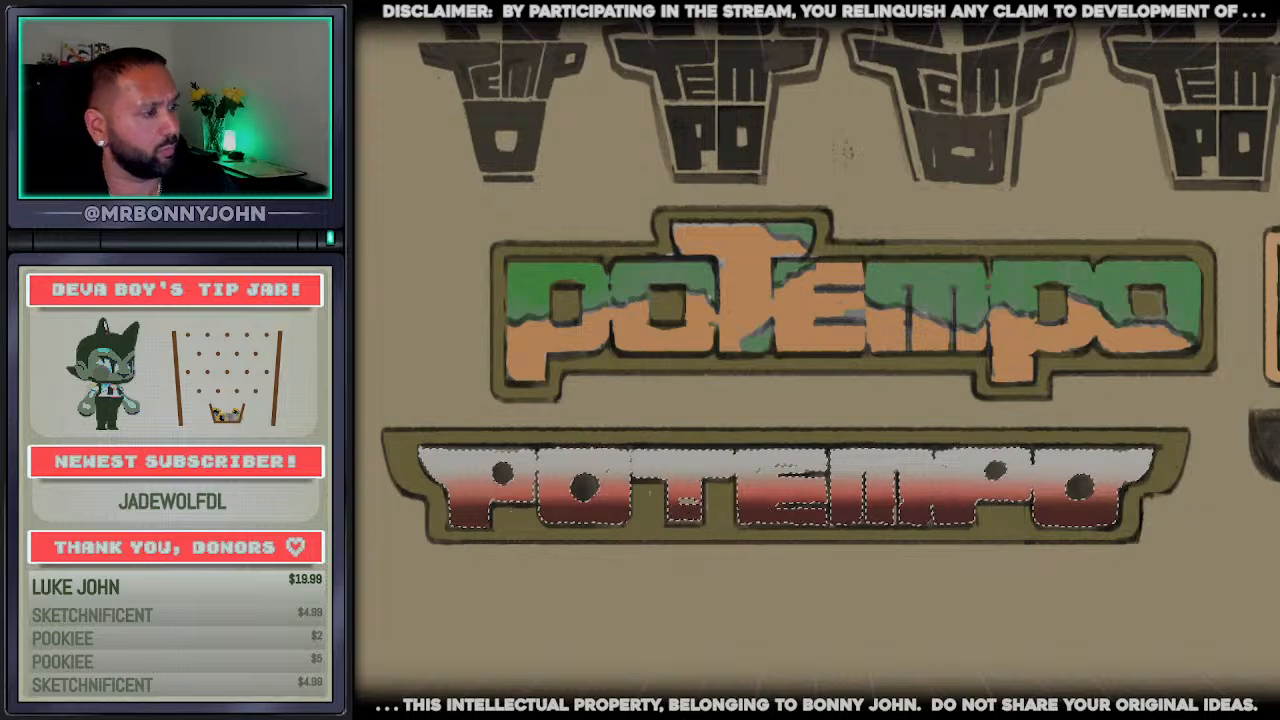
Replace the letter selection with a rectangular one around the winged wordmark, and try filling its olive frame with orange
key(ctrl+d)
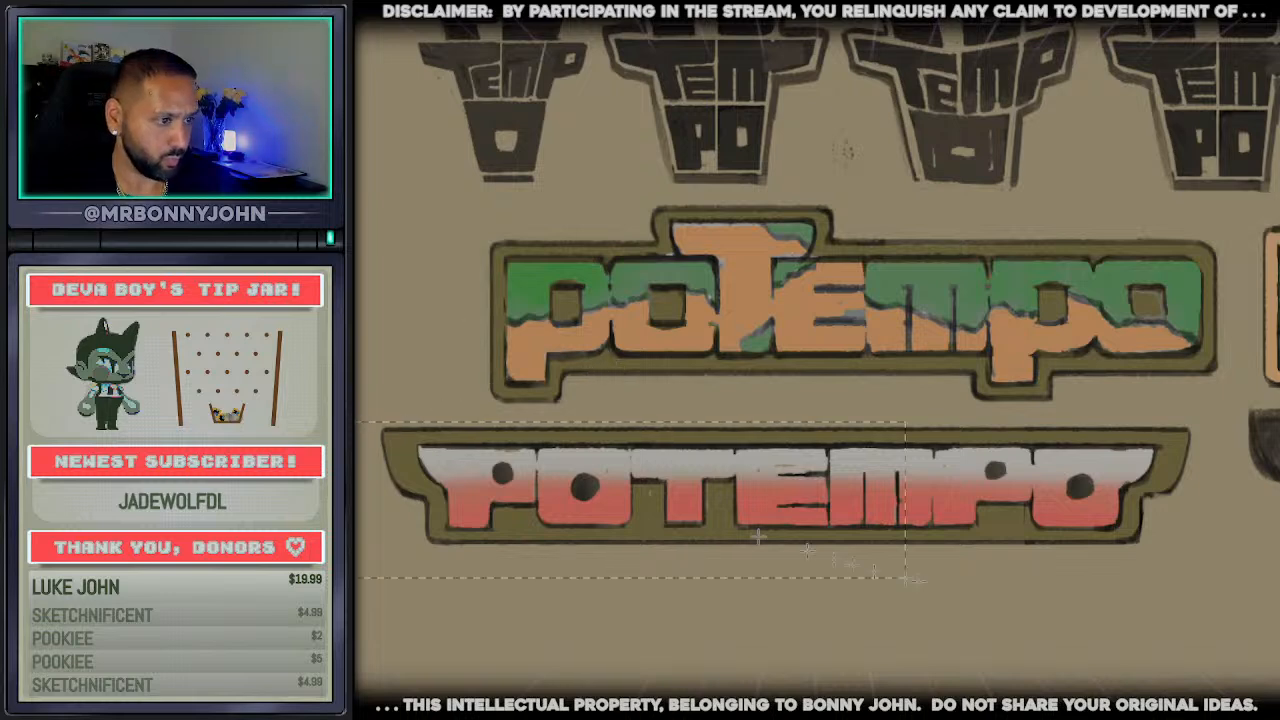
drag(360, 422, 1210, 600)
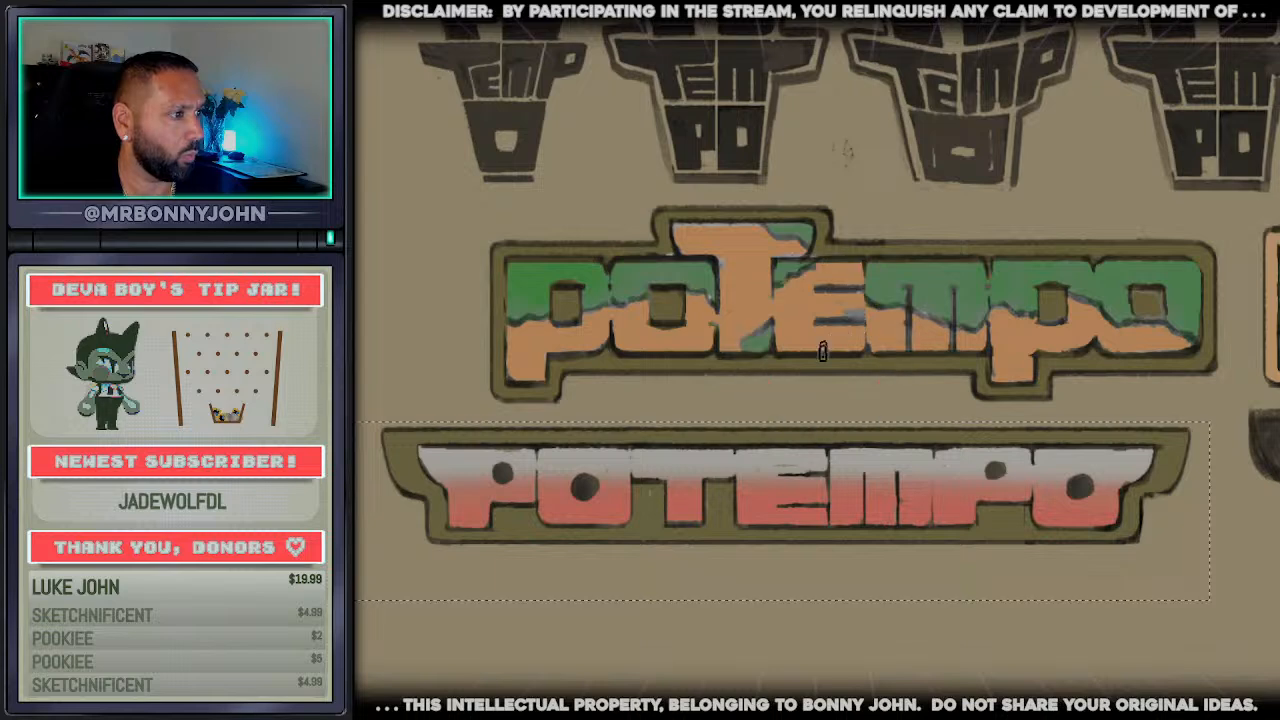
click(788, 446)
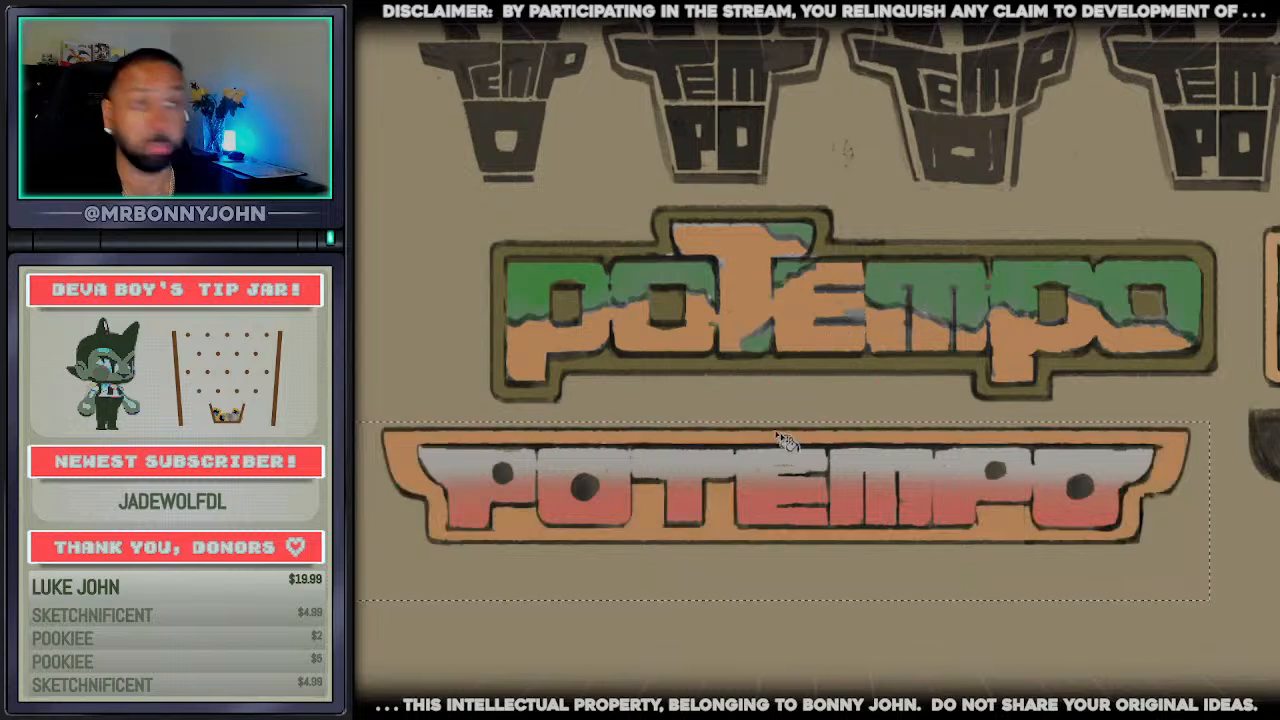
key(ctrl+z)
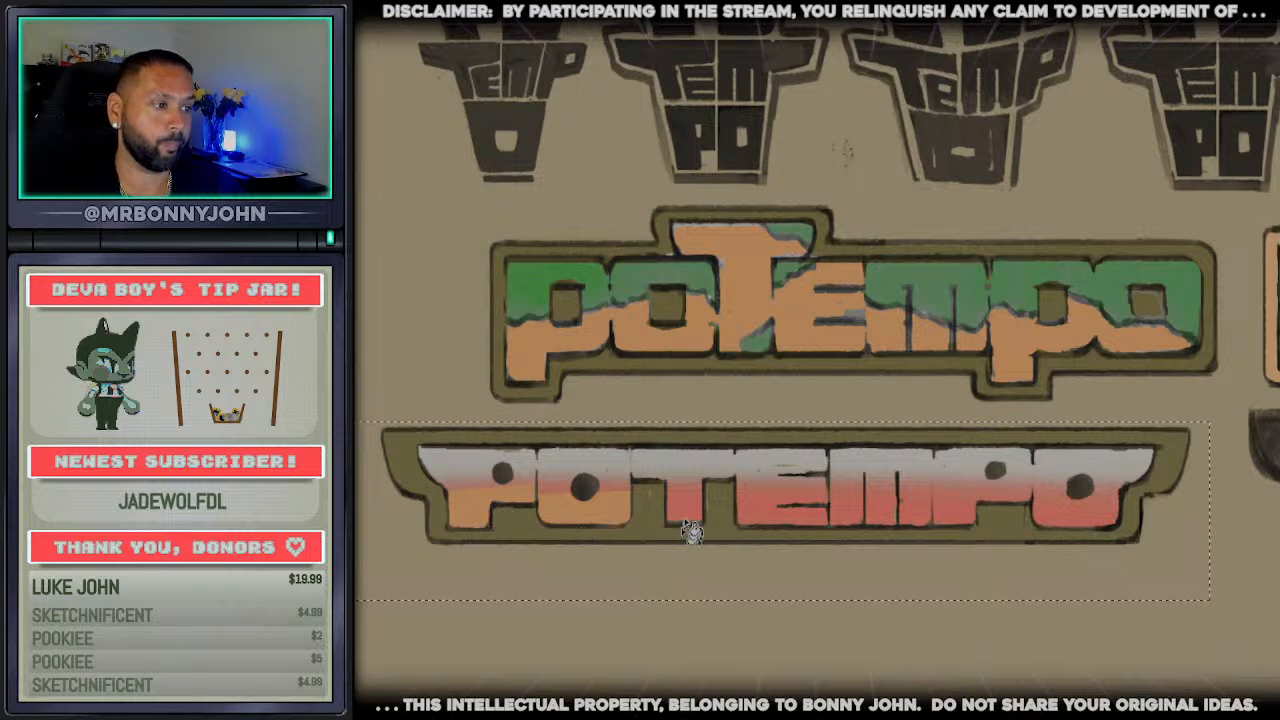
Try filling the red lower parts of the winged wordmark's letters with orange, and undo all the orange fills
drag(690, 530, 958, 521)
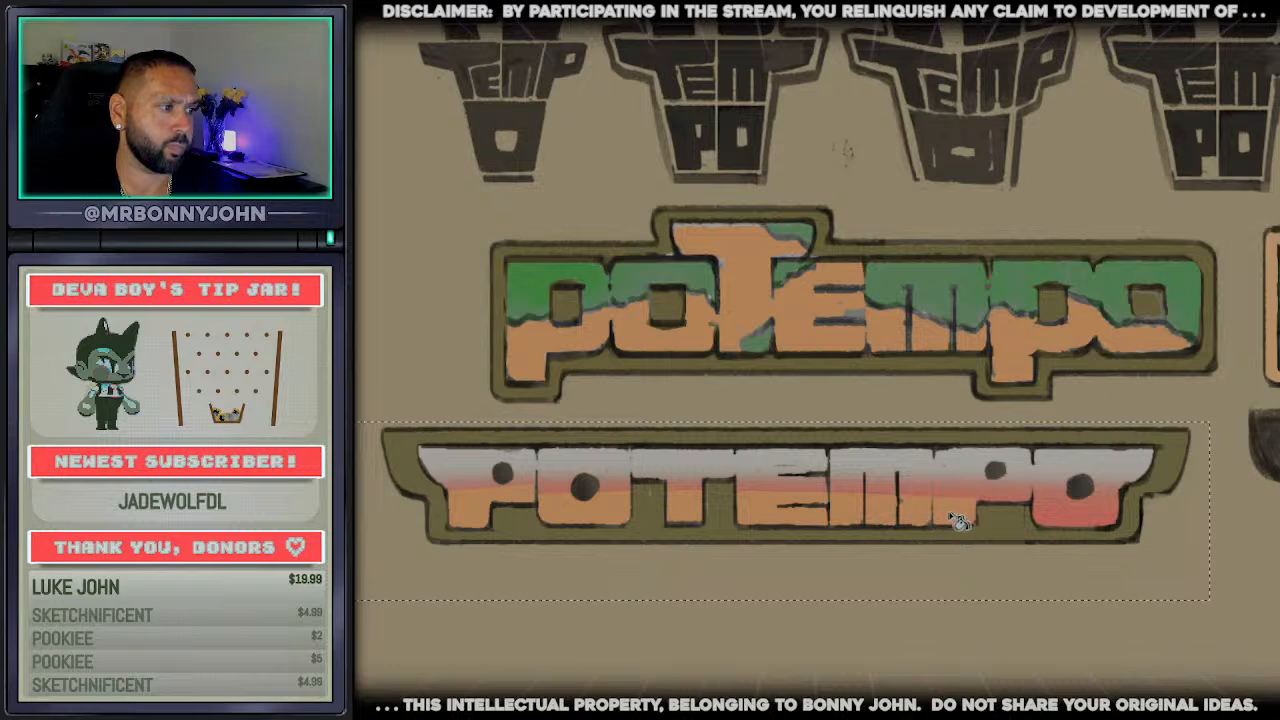
click(1066, 520)
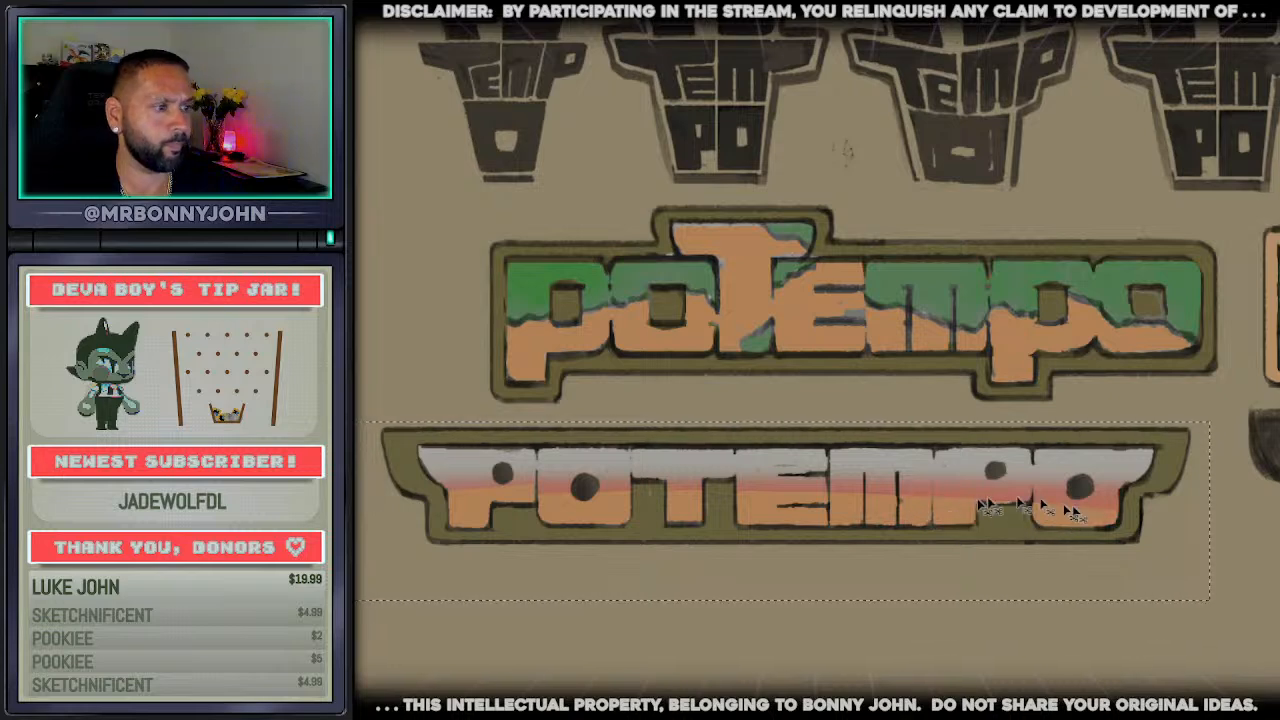
key(ctrl+z)
key(ctrl+z)
key(ctrl+z)
key(ctrl+z)
key(ctrl+z)
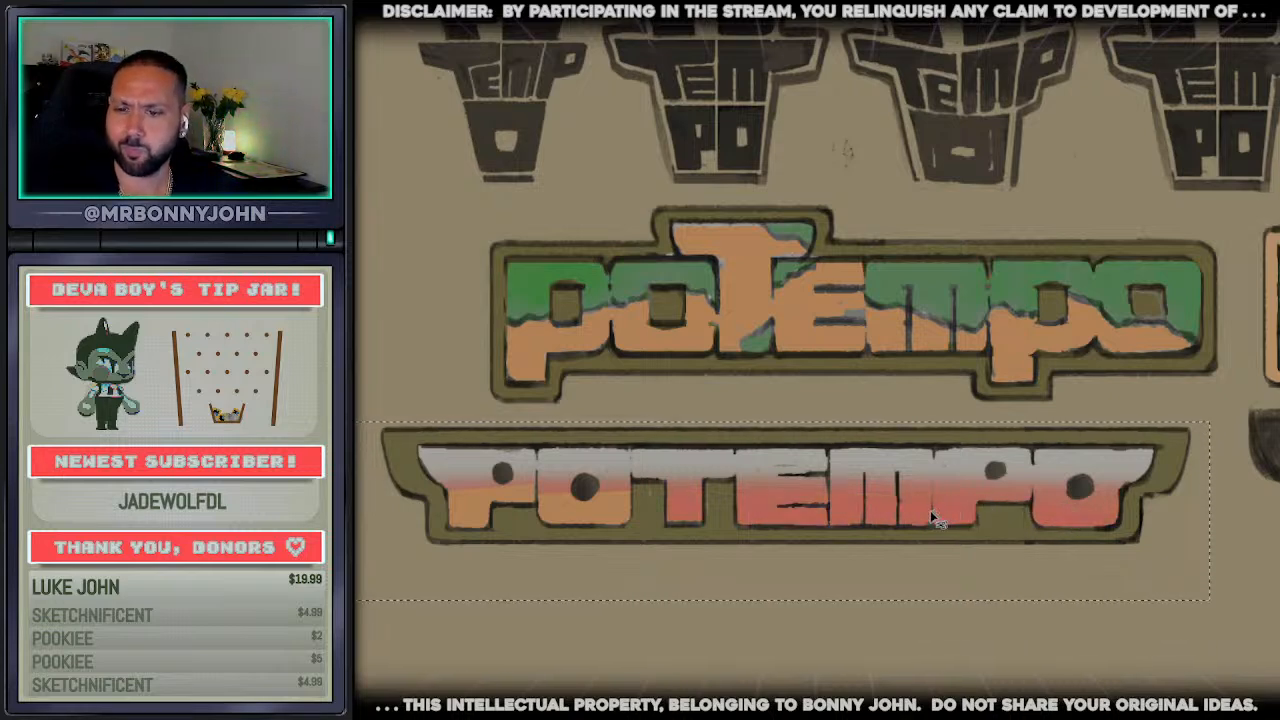
key(ctrl+z)
key(ctrl+z)
key(ctrl+z)
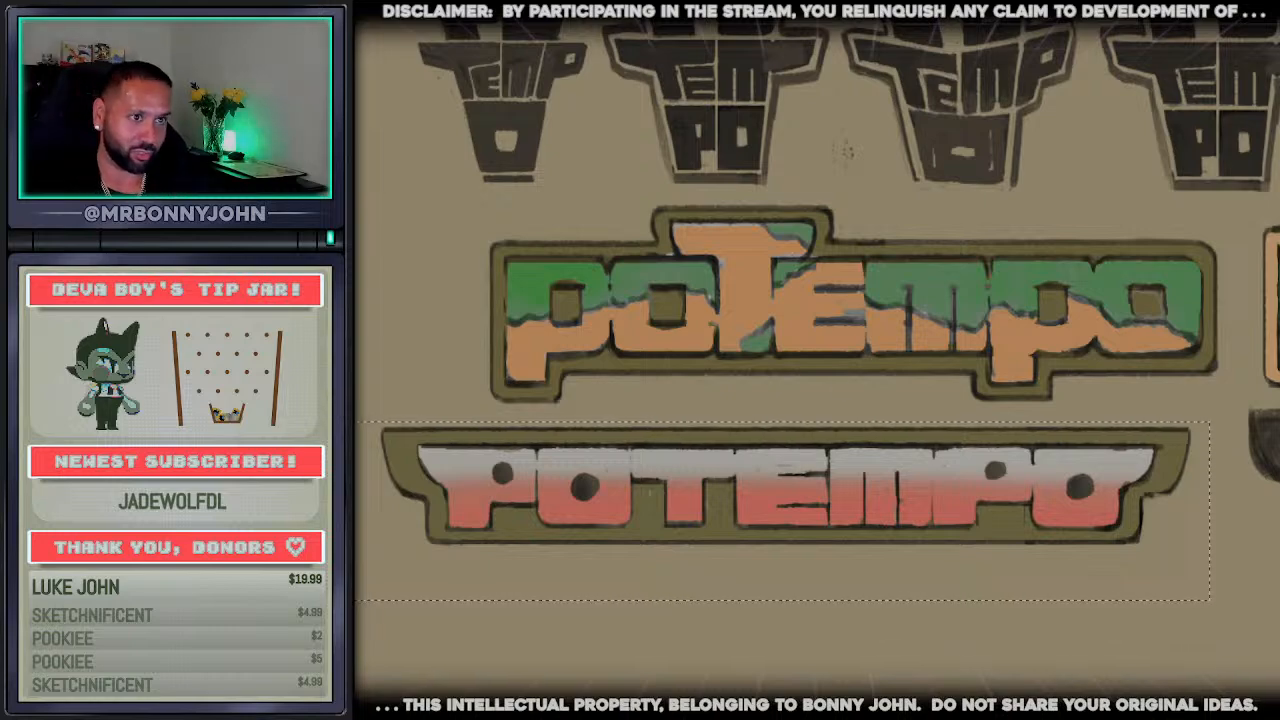
Select and clear the stray smudge between the second and third framed dark logos above the coloured wordmarks
scroll(486, 160, down, 3)
scroll(930, 185, up, 2)
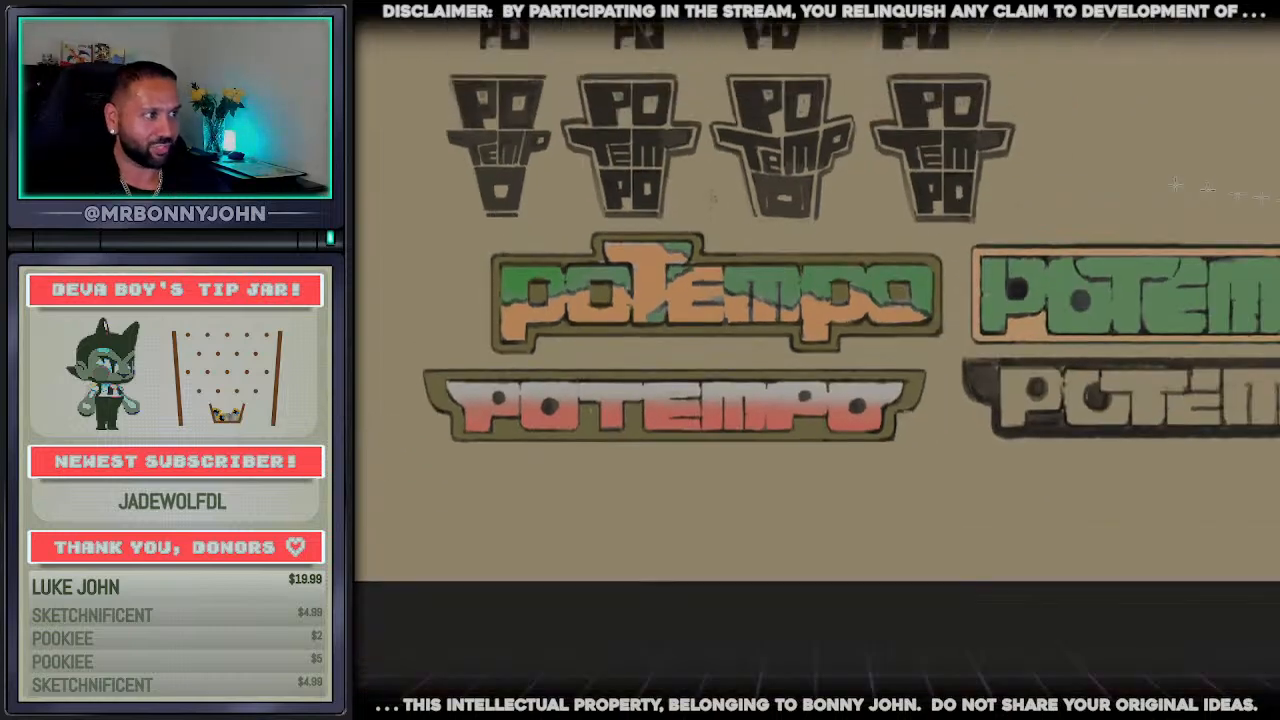
scroll(1270, 187, up, 2)
scroll(1175, 158, up, 2)
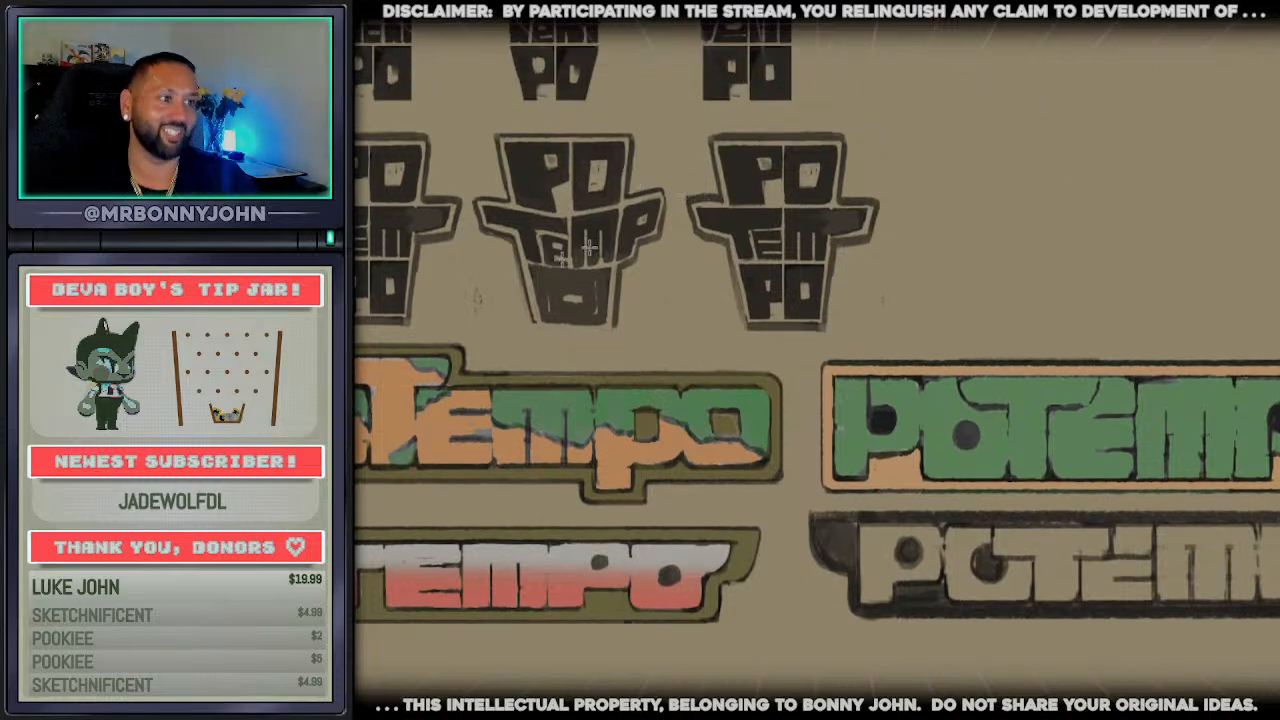
drag(506, 280, 452, 342)
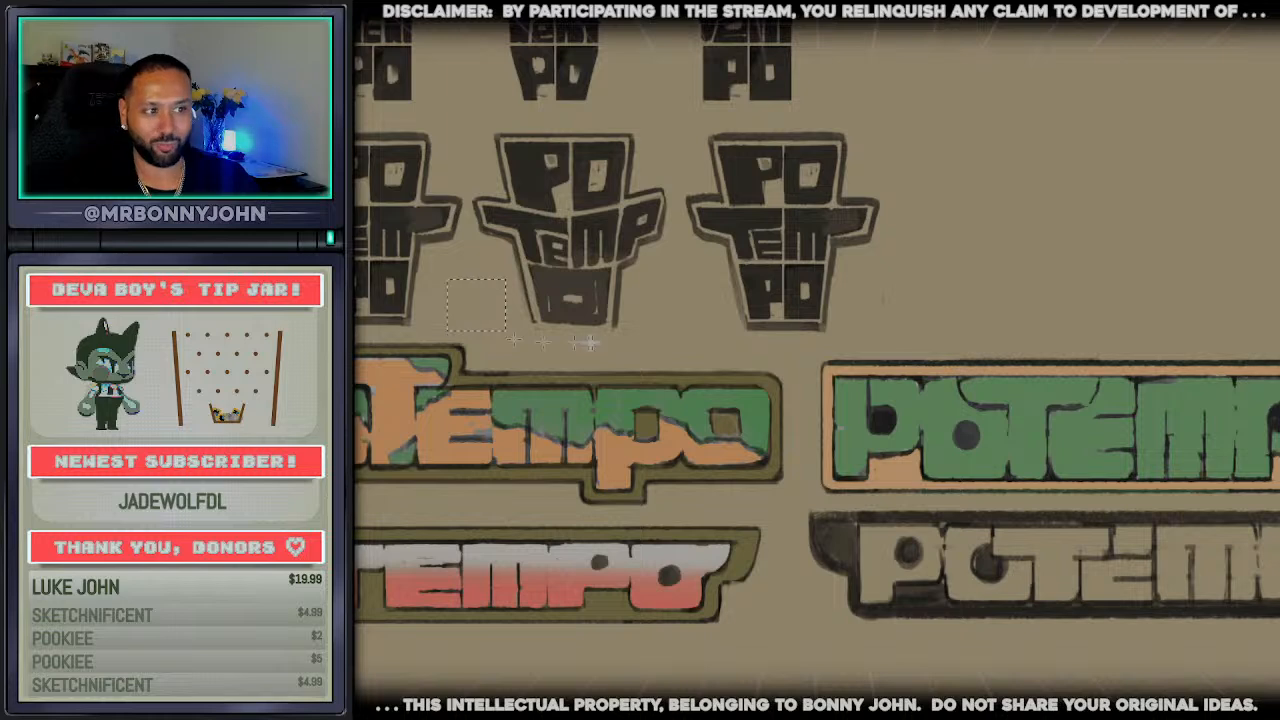
scroll(510, 345, down, 2)
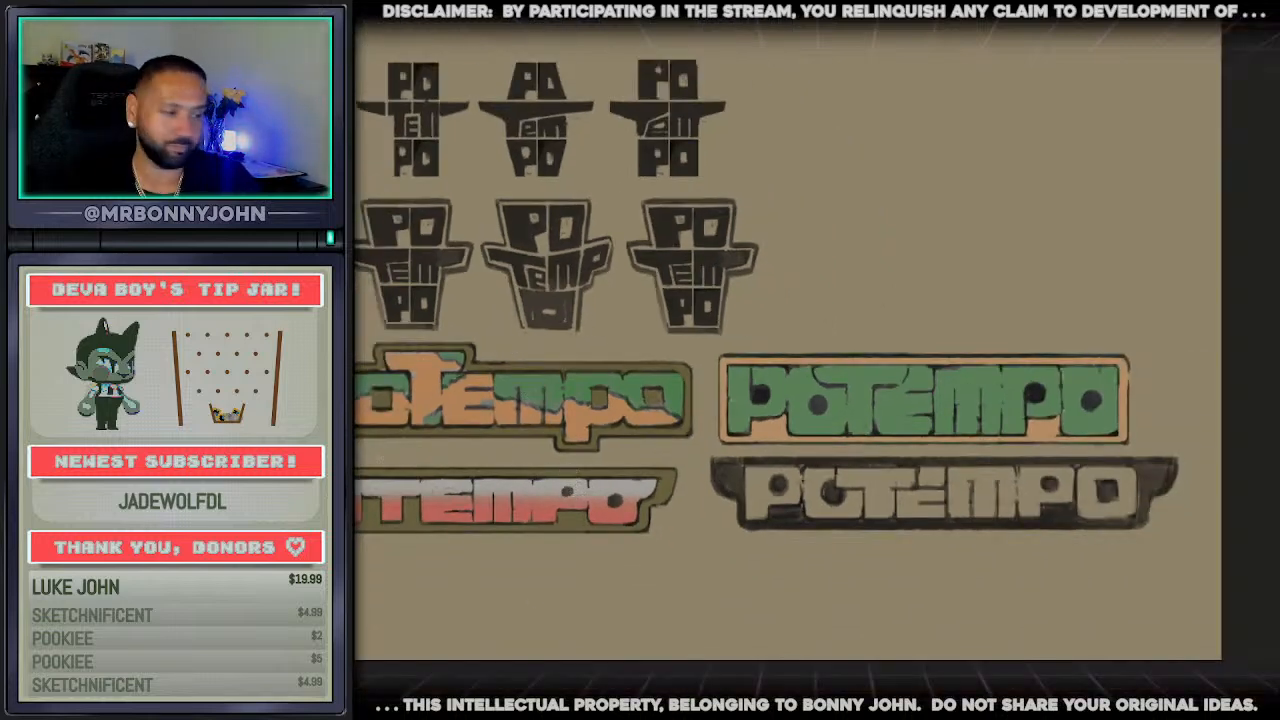
drag(695, 545, 889, 548)
scroll(862, 472, up, 1)
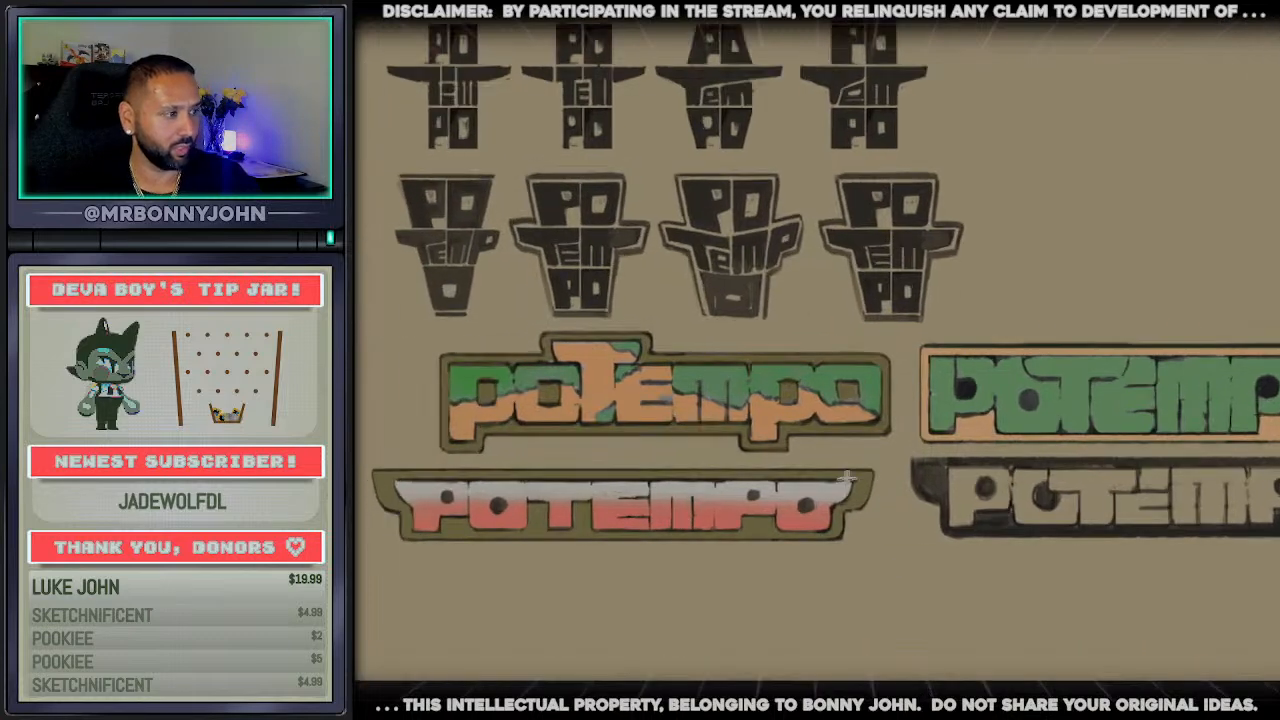
scroll(810, 520, down, 2)
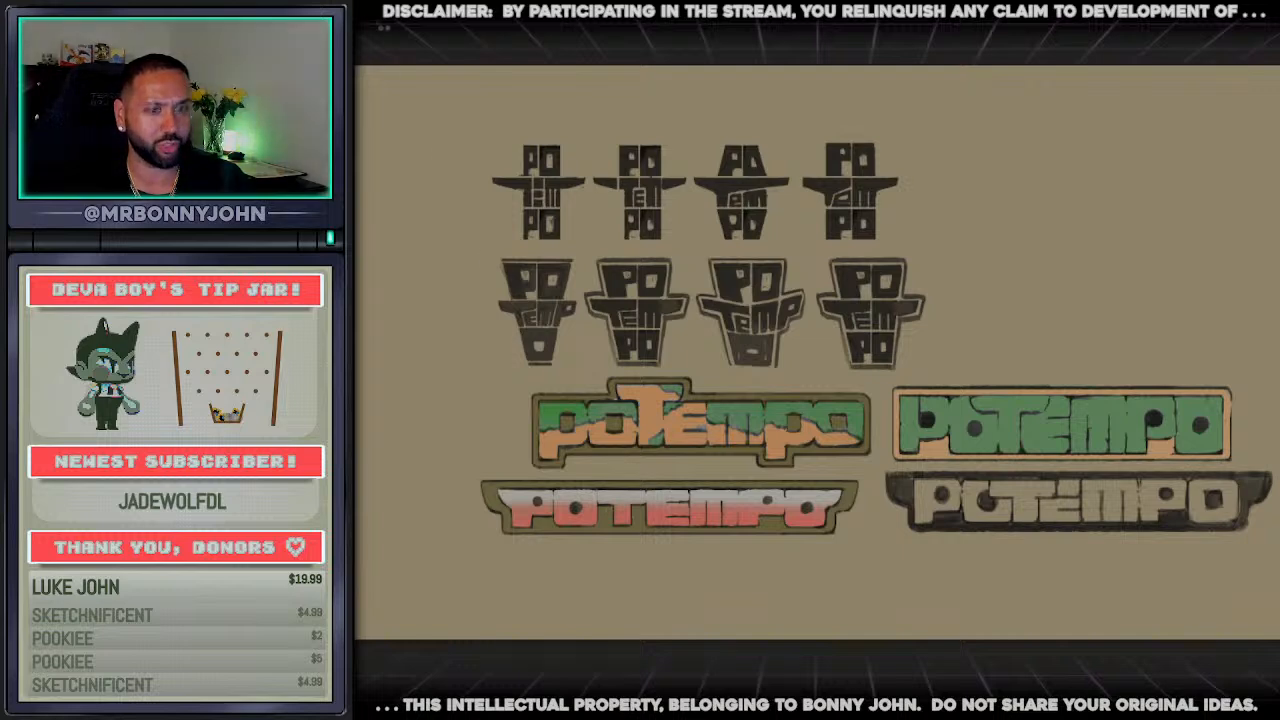
Switch to the creature concept document and examine the seahorse, kelp-covered horse and long-necked sea creature designs
key(ctrl+Tab)
scroll(1275, 575, up, 1)
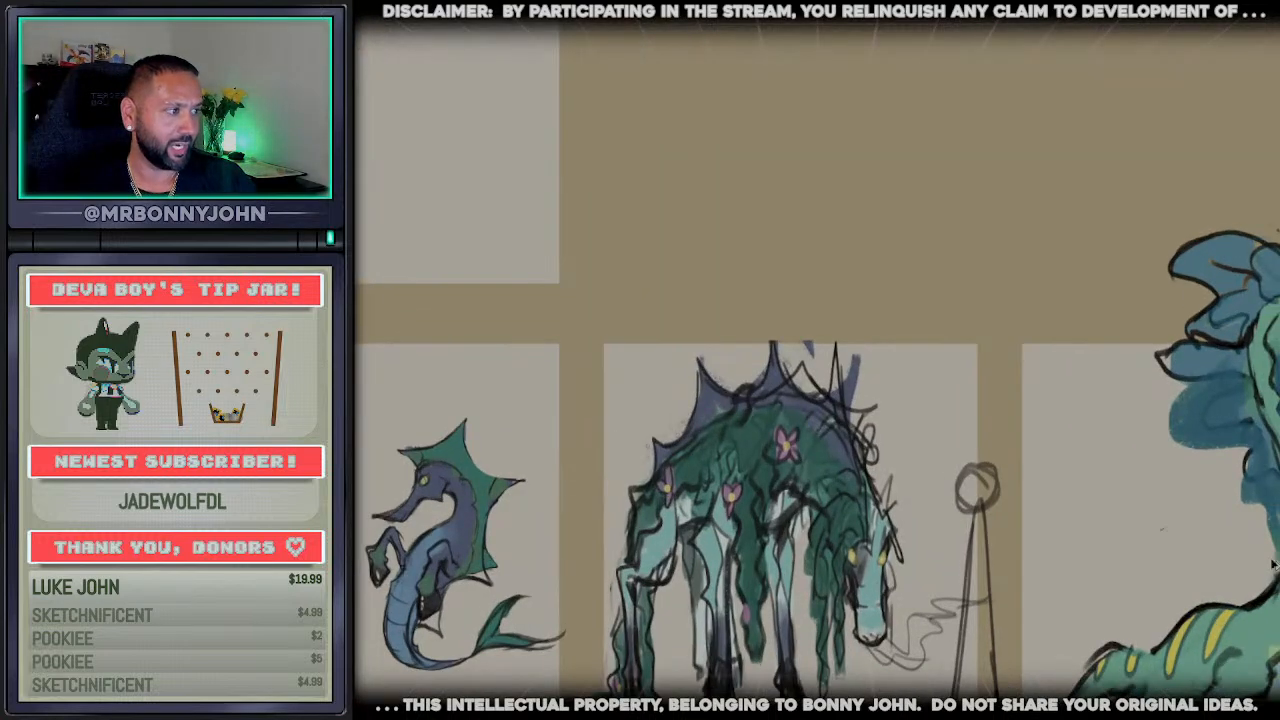
scroll(1050, 518, down, 3)
scroll(1143, 672, down, 1)
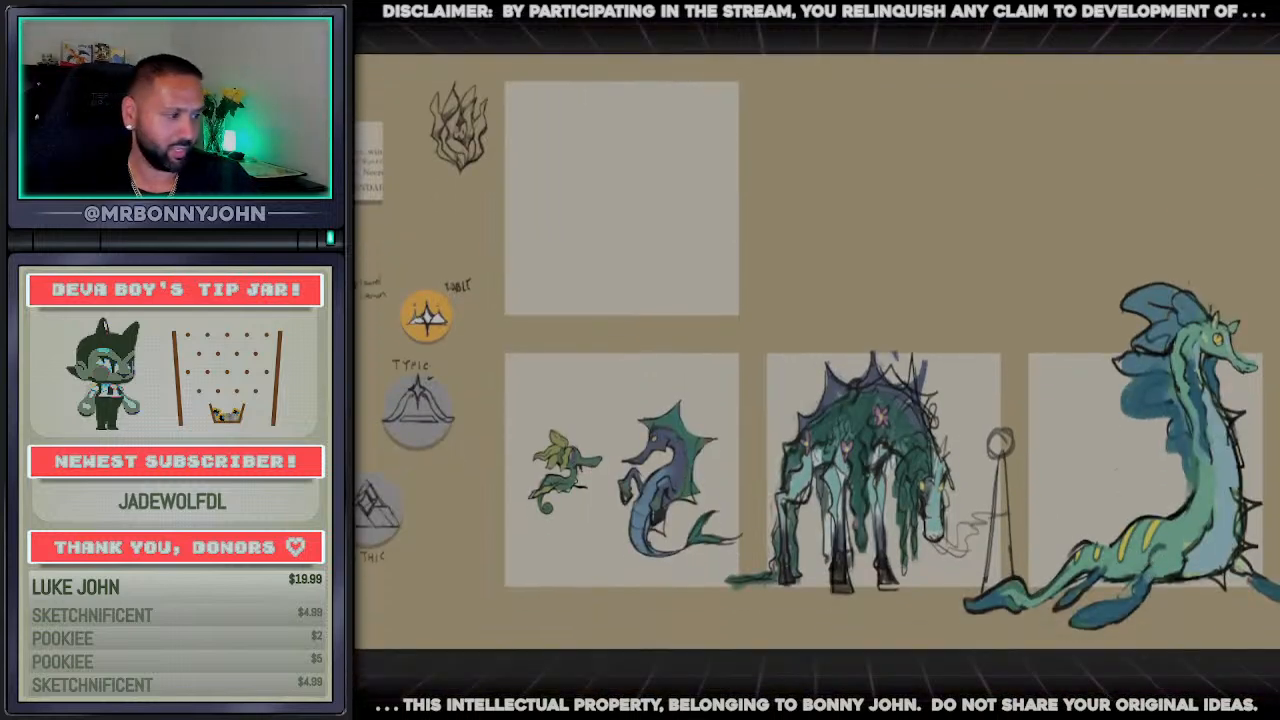
scroll(1110, 688, right, 2)
scroll(1110, 688, up, 2)
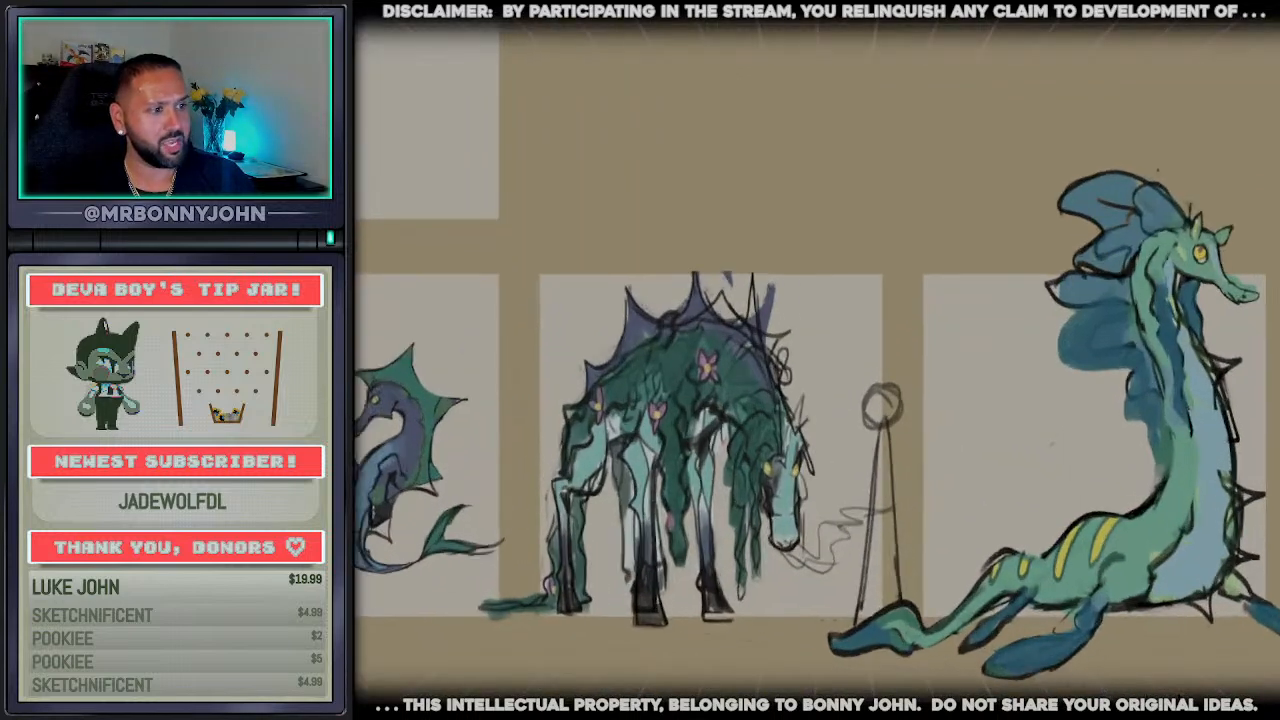
scroll(1090, 668, down, 1)
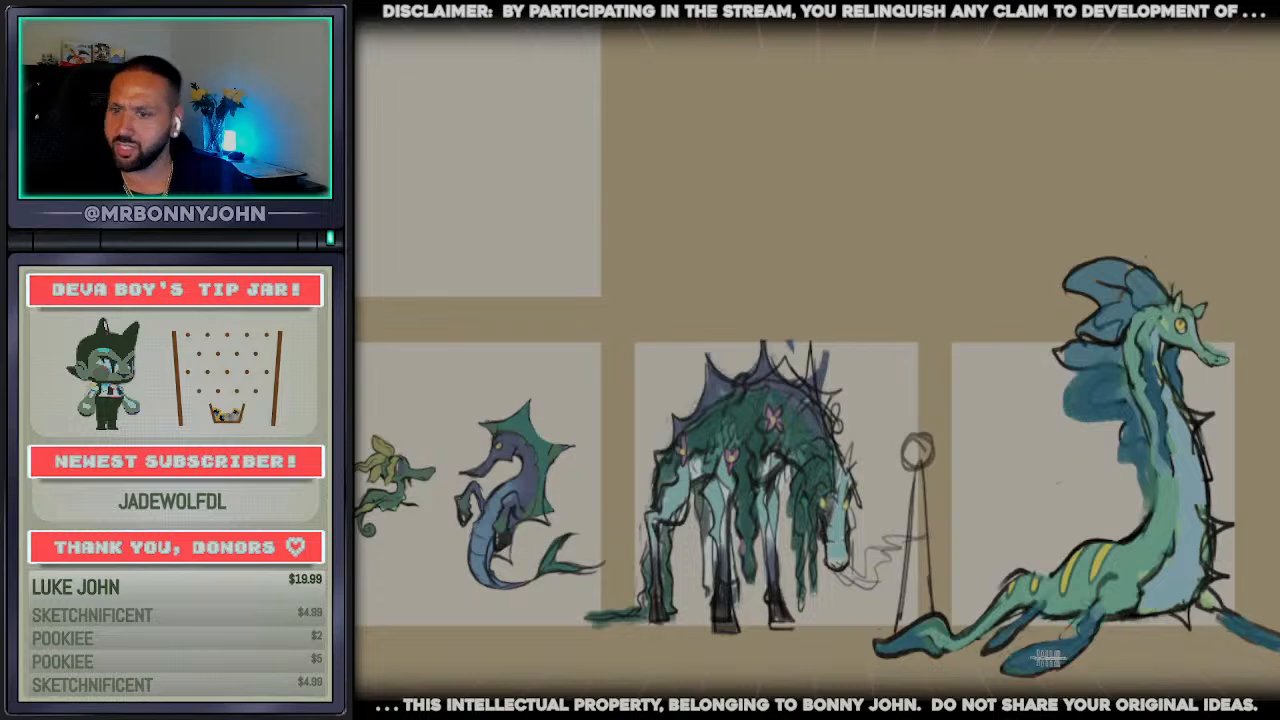
scroll(1022, 653, down, 1)
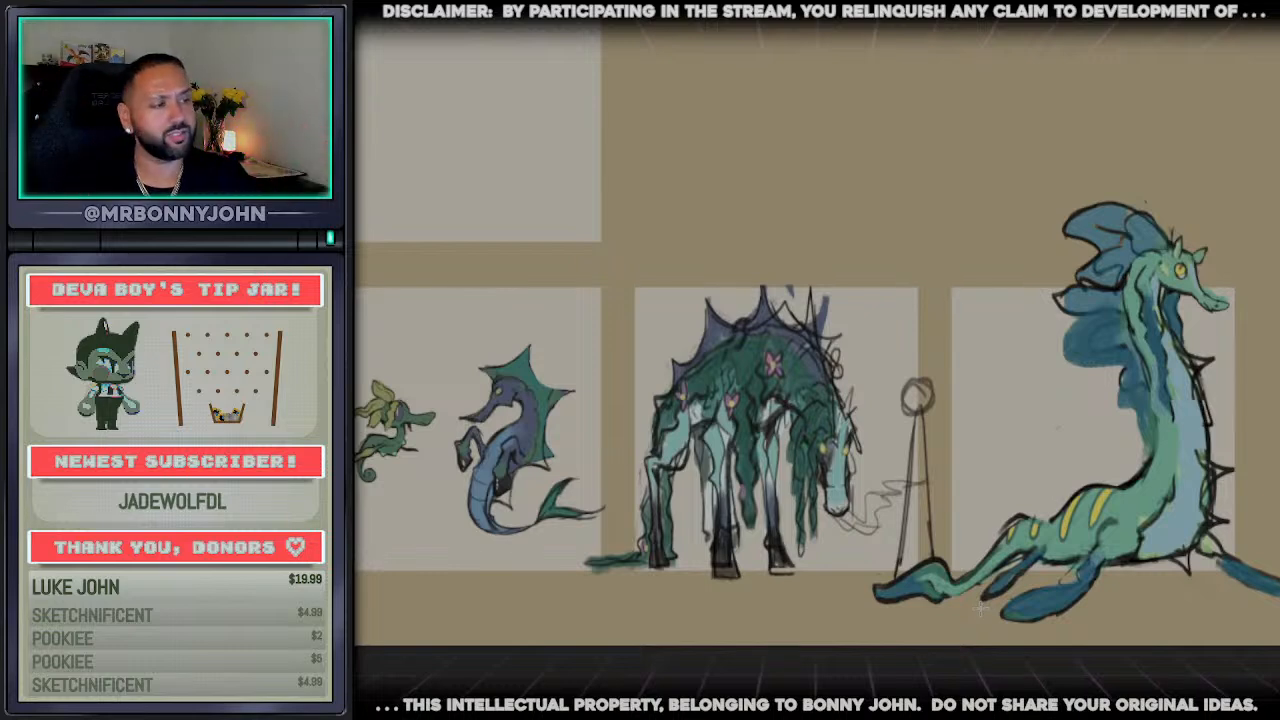
scroll(905, 568, down, 2)
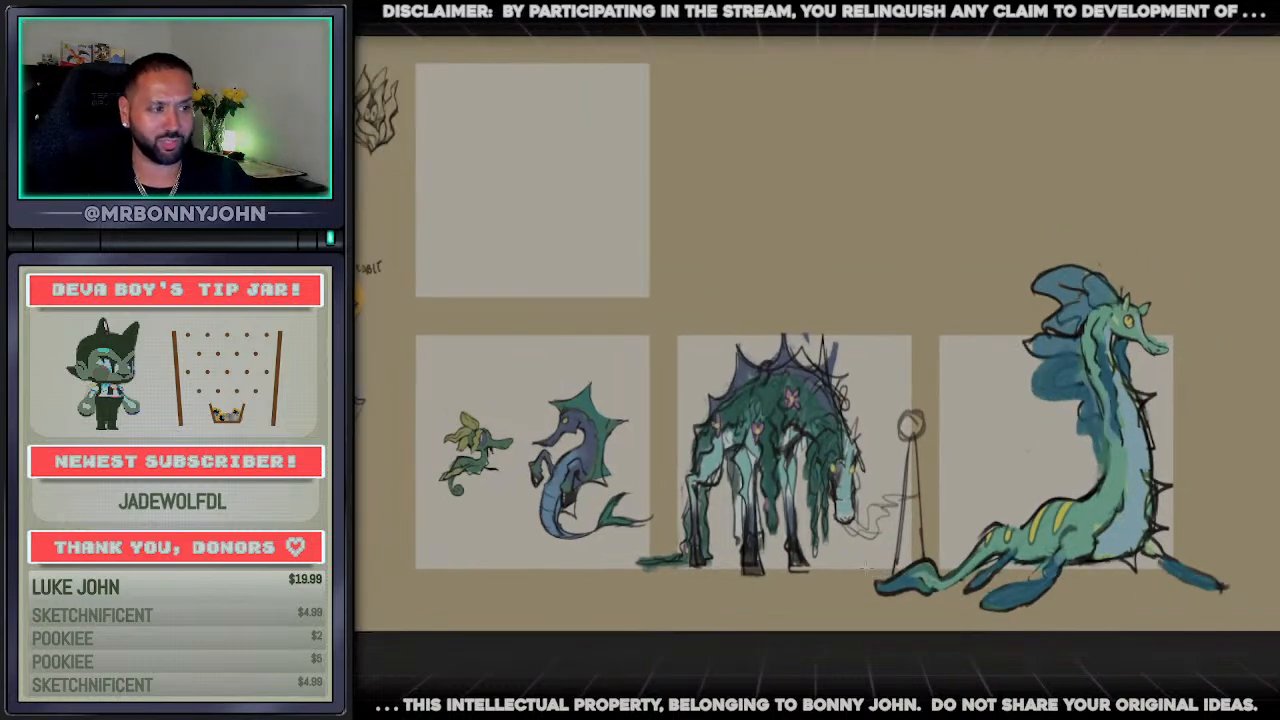
scroll(857, 569, up, 1)
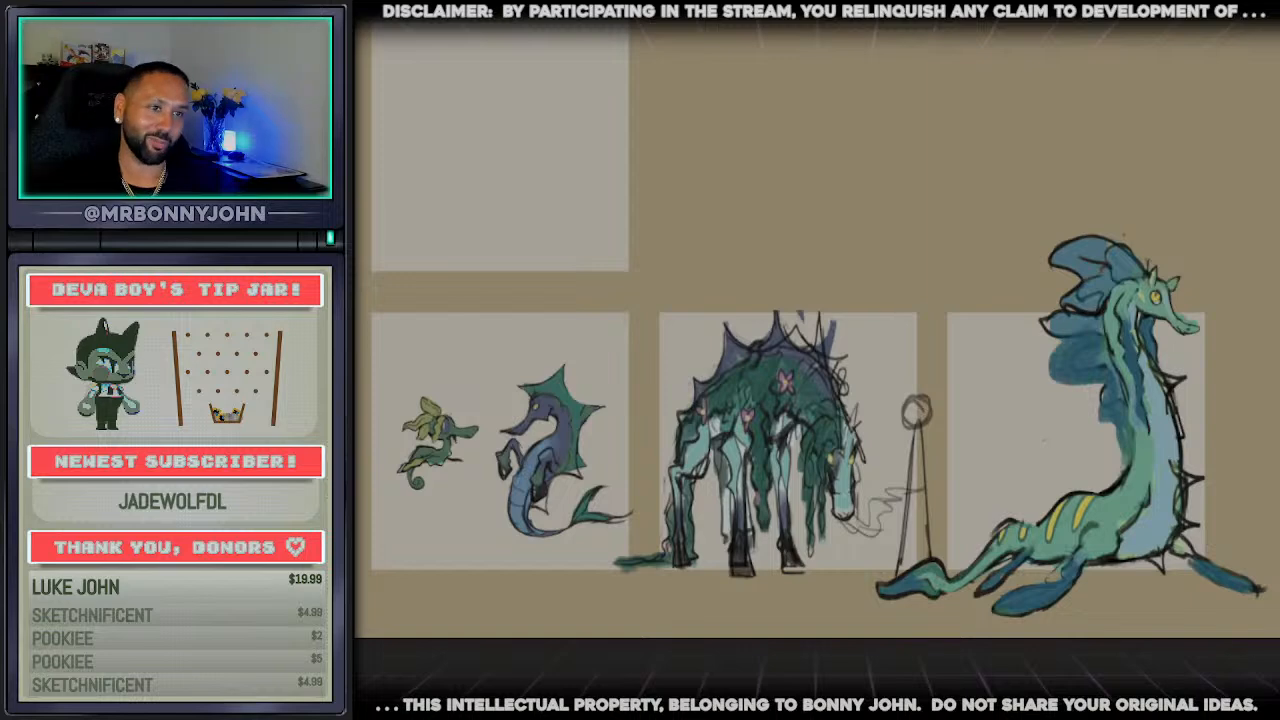
Return to the logo document and look over all the potempo wordmark variations together
key(Right)
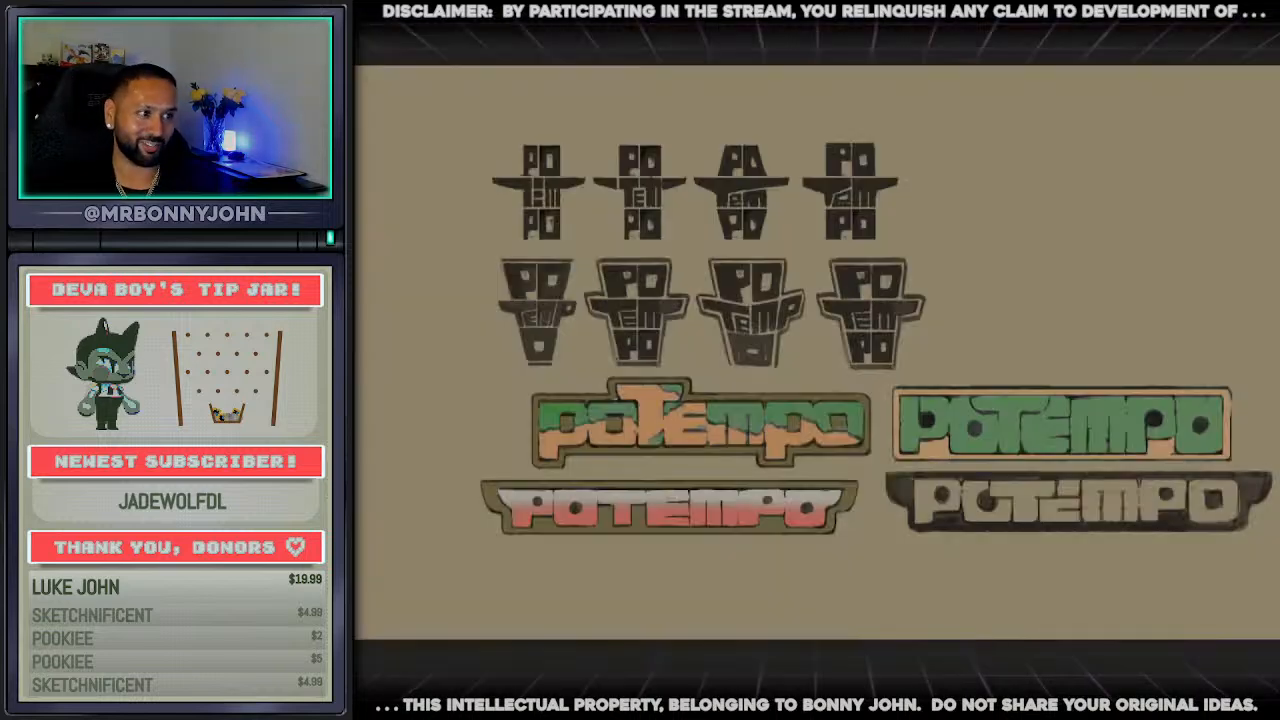
scroll(1074, 542, up, 1)
scroll(1074, 542, up, 2)
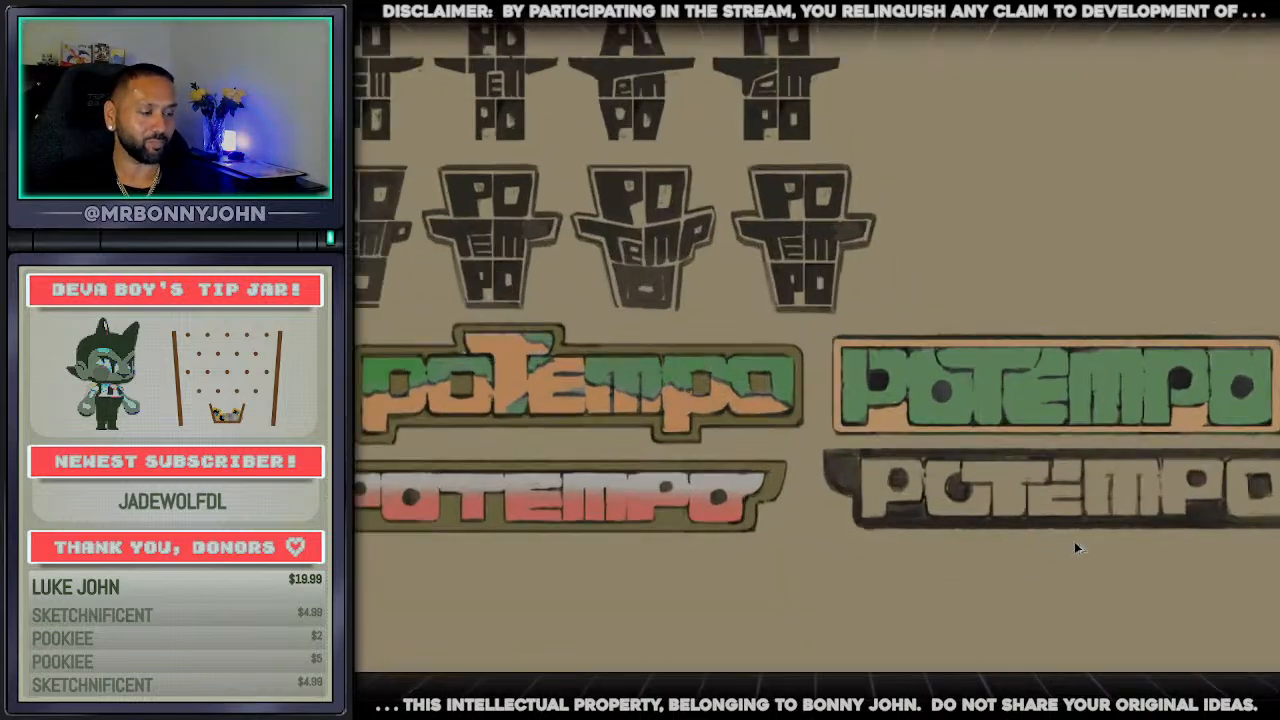
scroll(640, 496, down, 3)
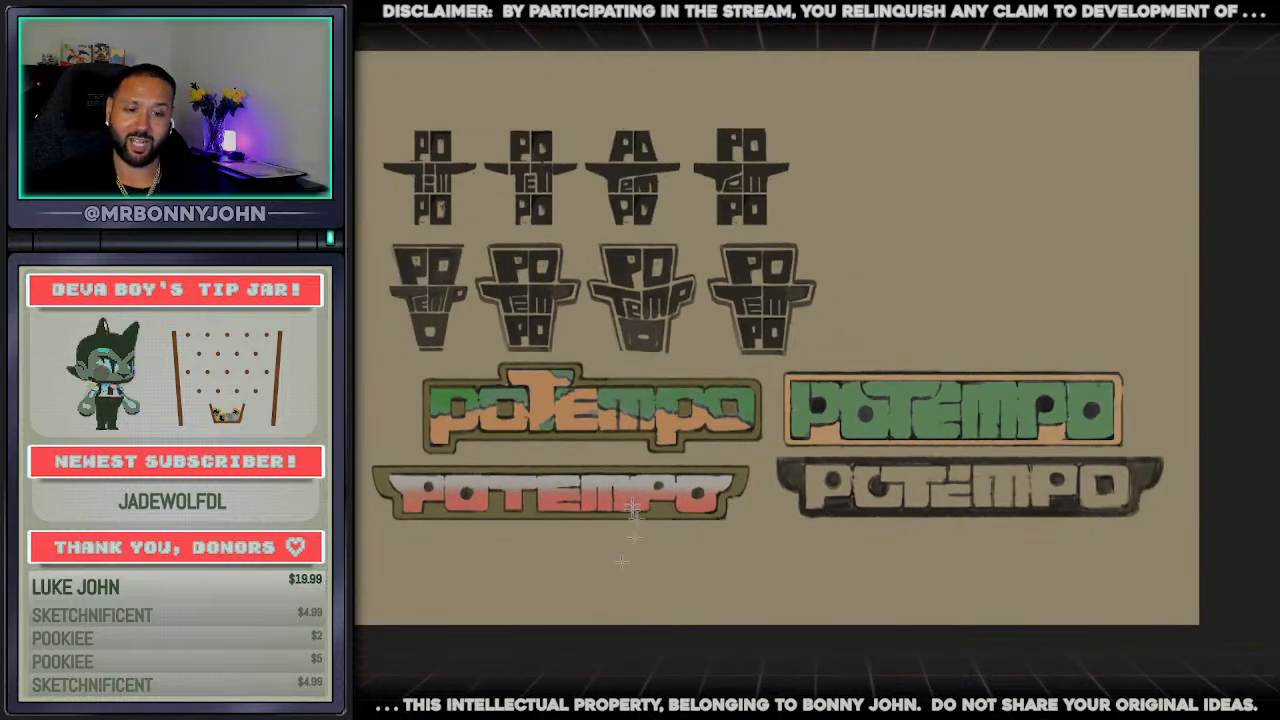